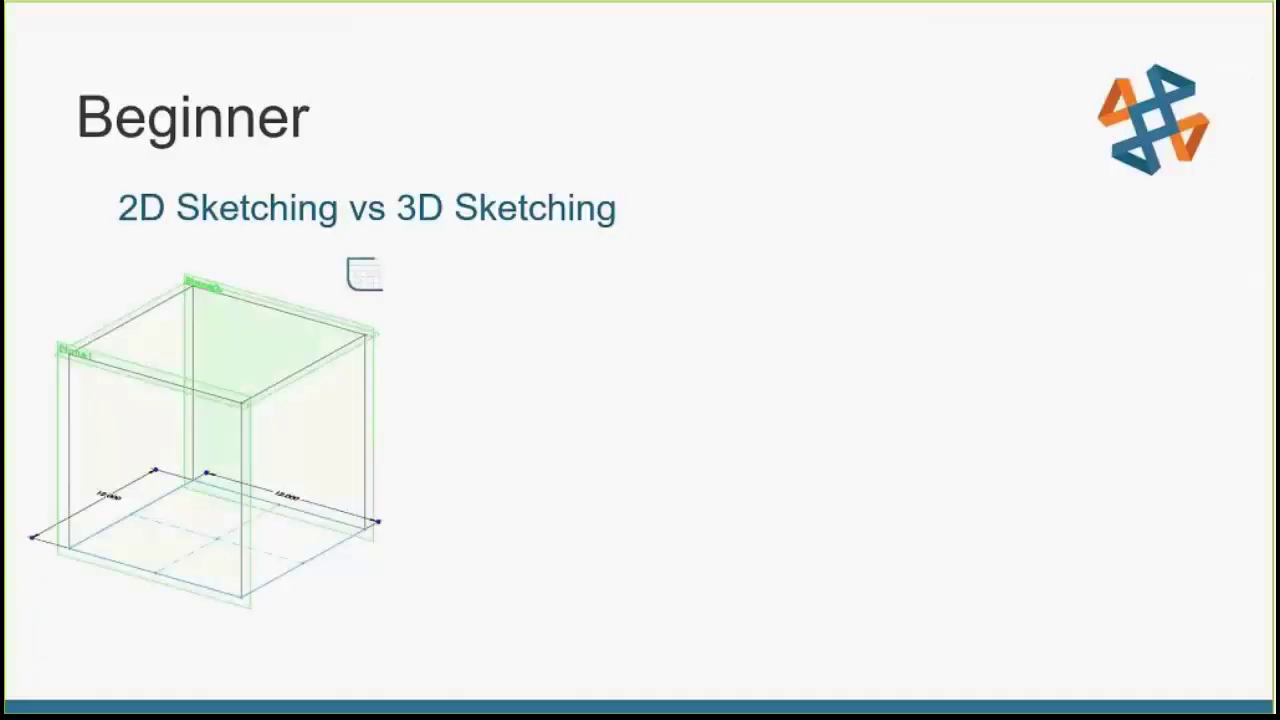
pyautogui.click(299, 347)
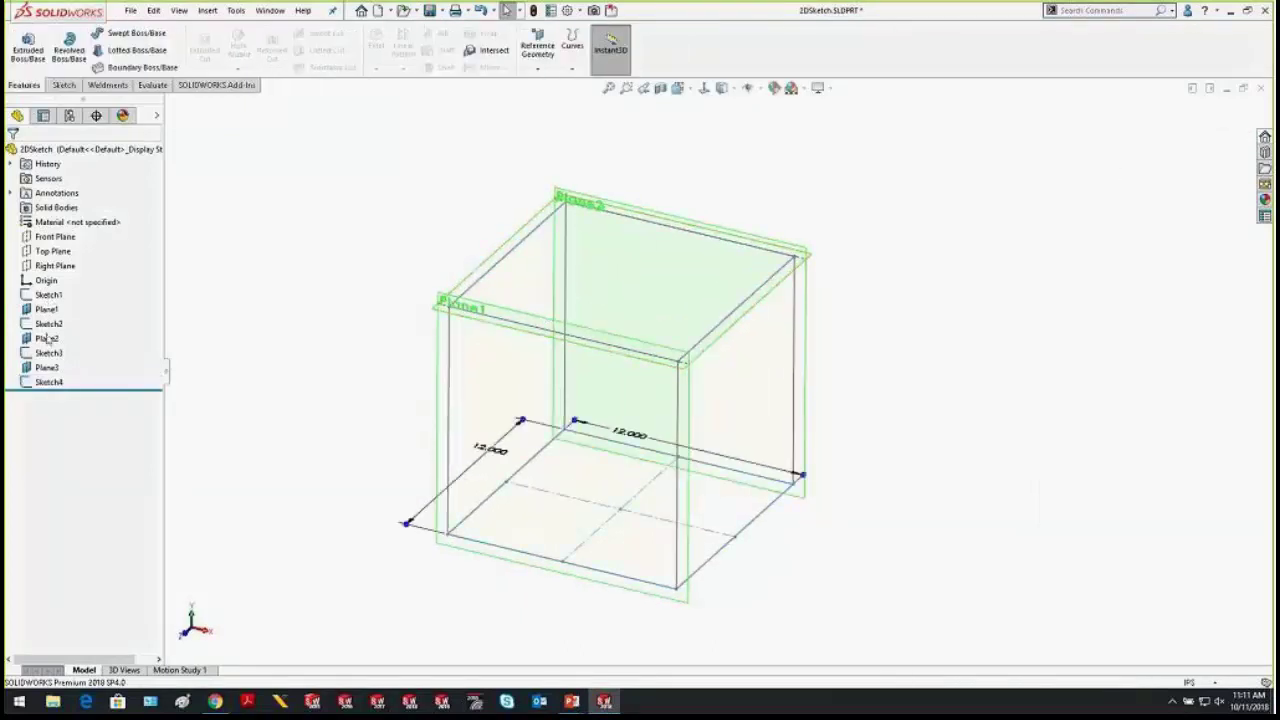
pyautogui.click(325, 292)
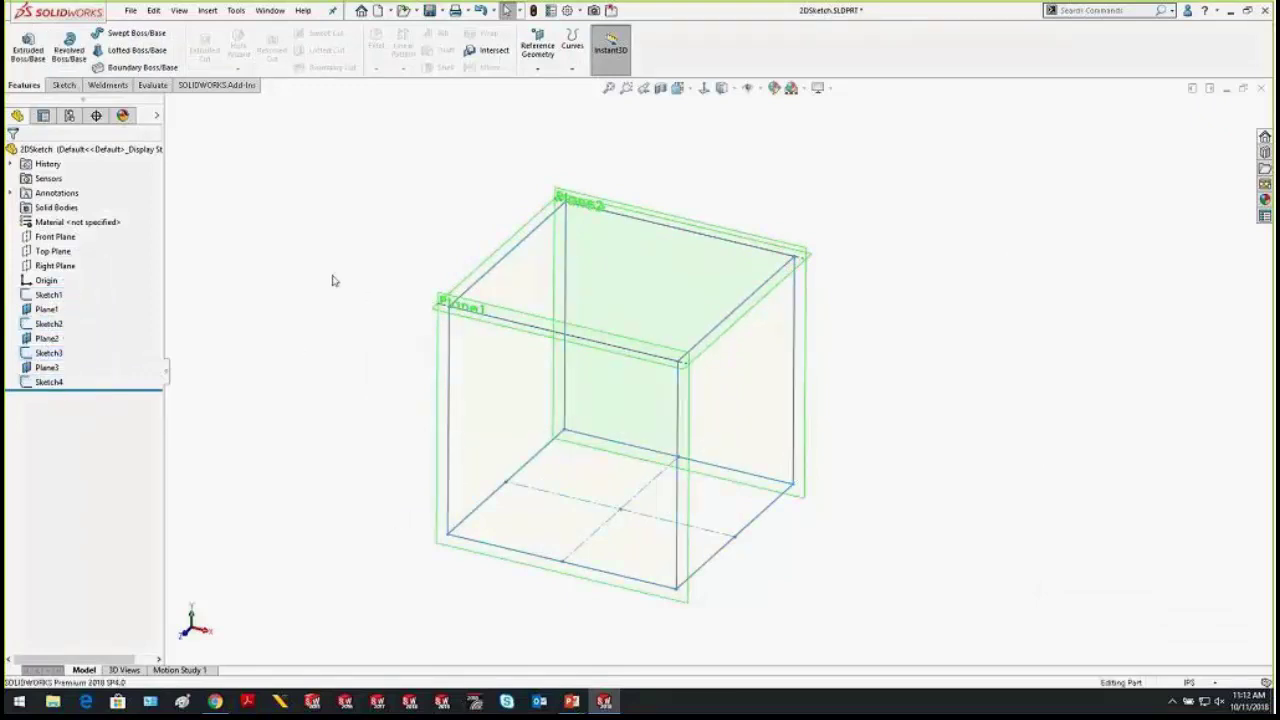
pyautogui.moveTo(571, 700)
pyautogui.click(634, 650)
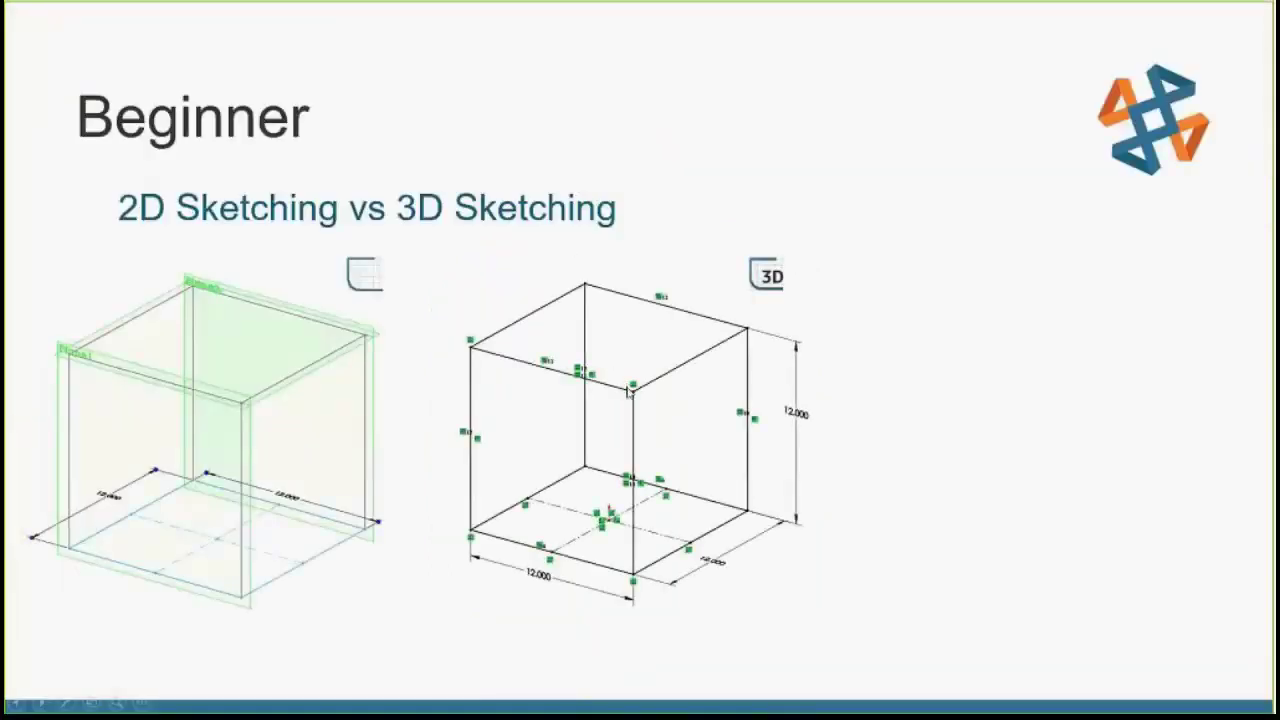
# Switch to SOLIDWORKS and create a new part from the Part_IN template
pyautogui.hotkey('alt', 'Tab')
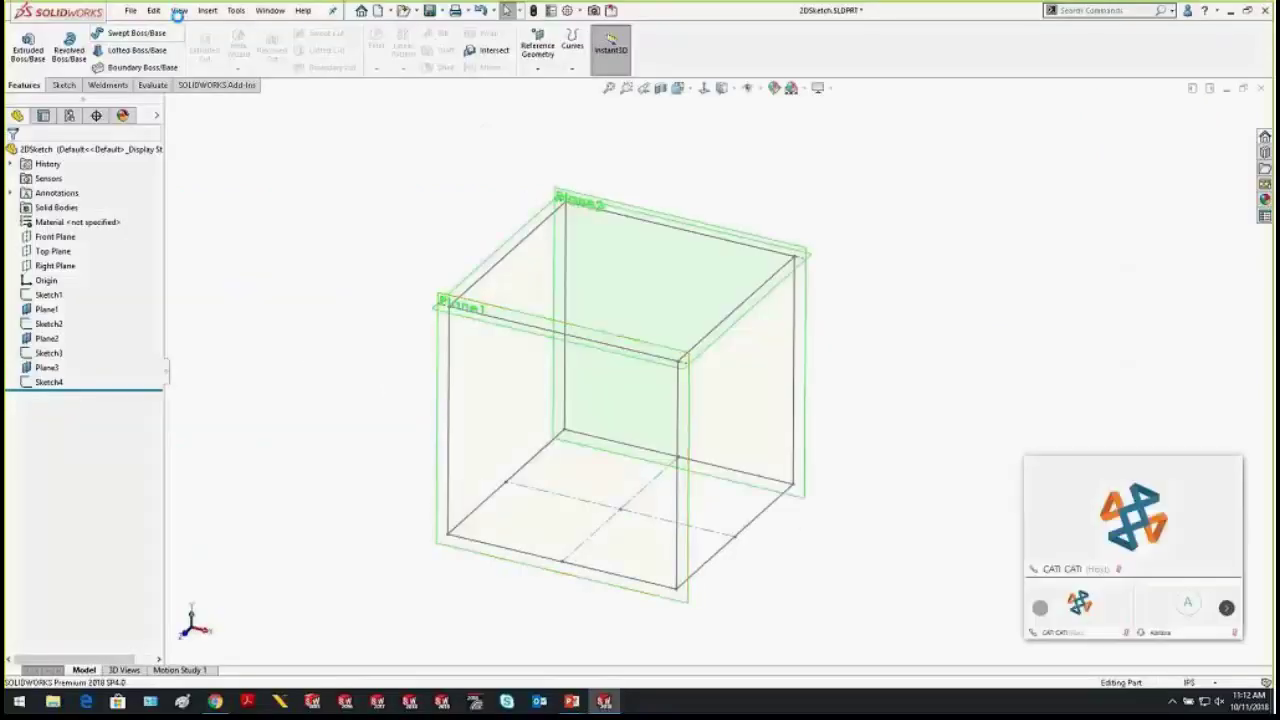
pyautogui.click(130, 10)
pyautogui.click(150, 32)
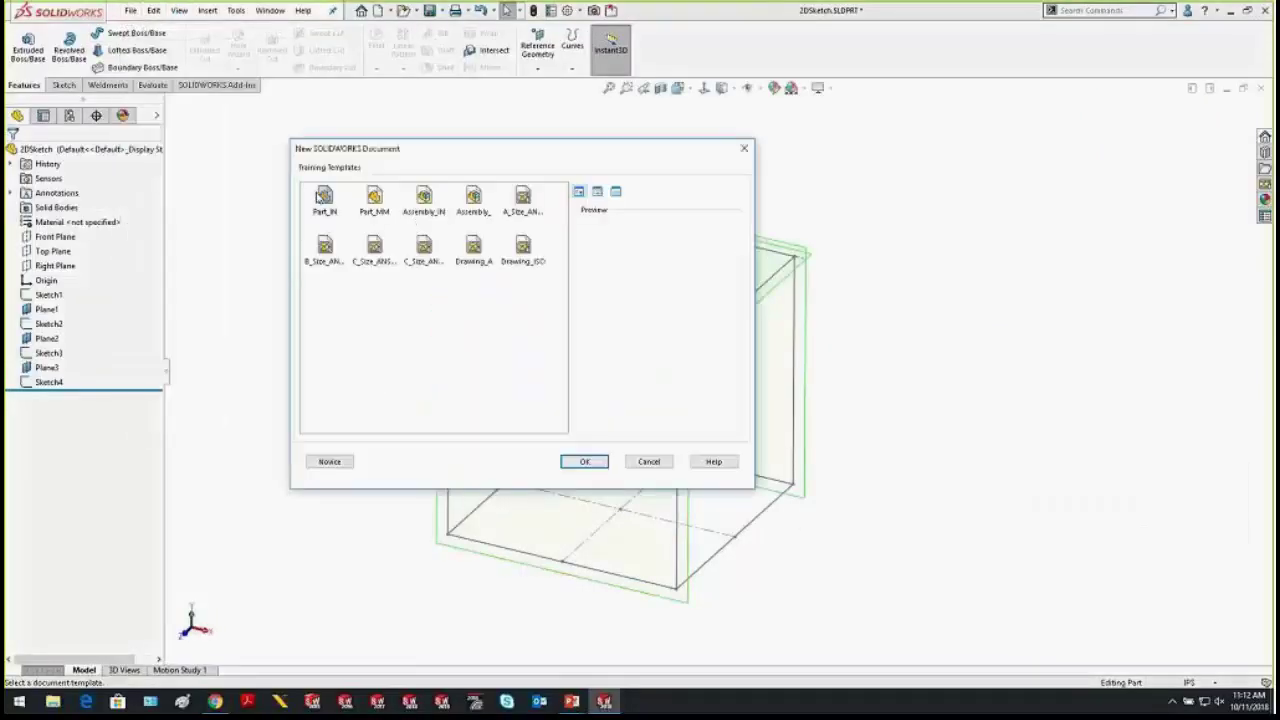
pyautogui.doubleClick(322, 197)
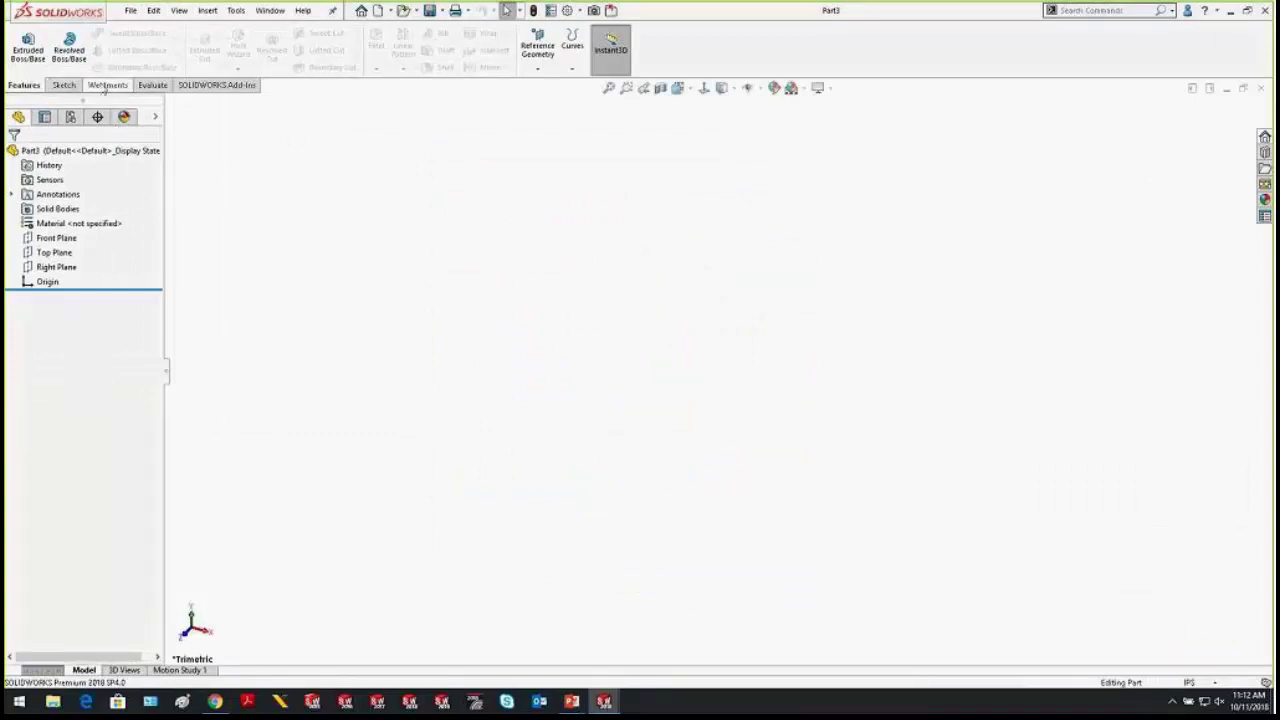
# Start a new 3D sketch in the empty part
pyautogui.rightClick(105, 88)
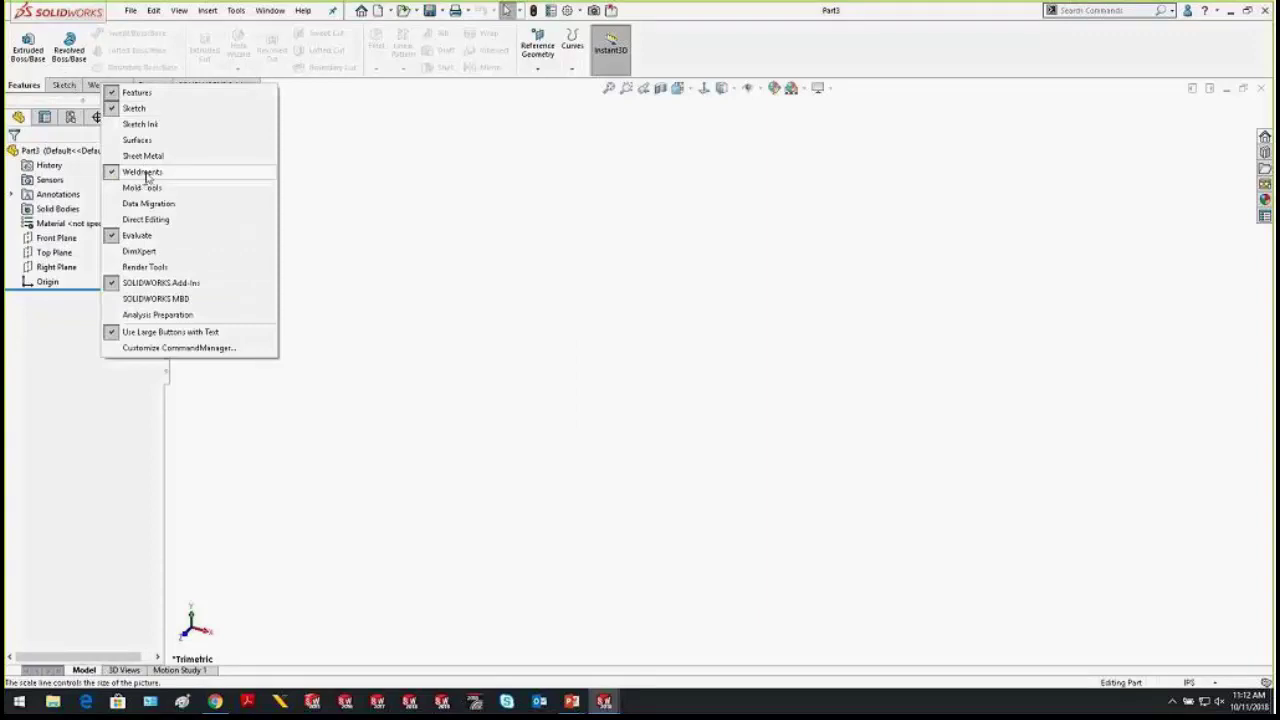
pyautogui.click(90, 90)
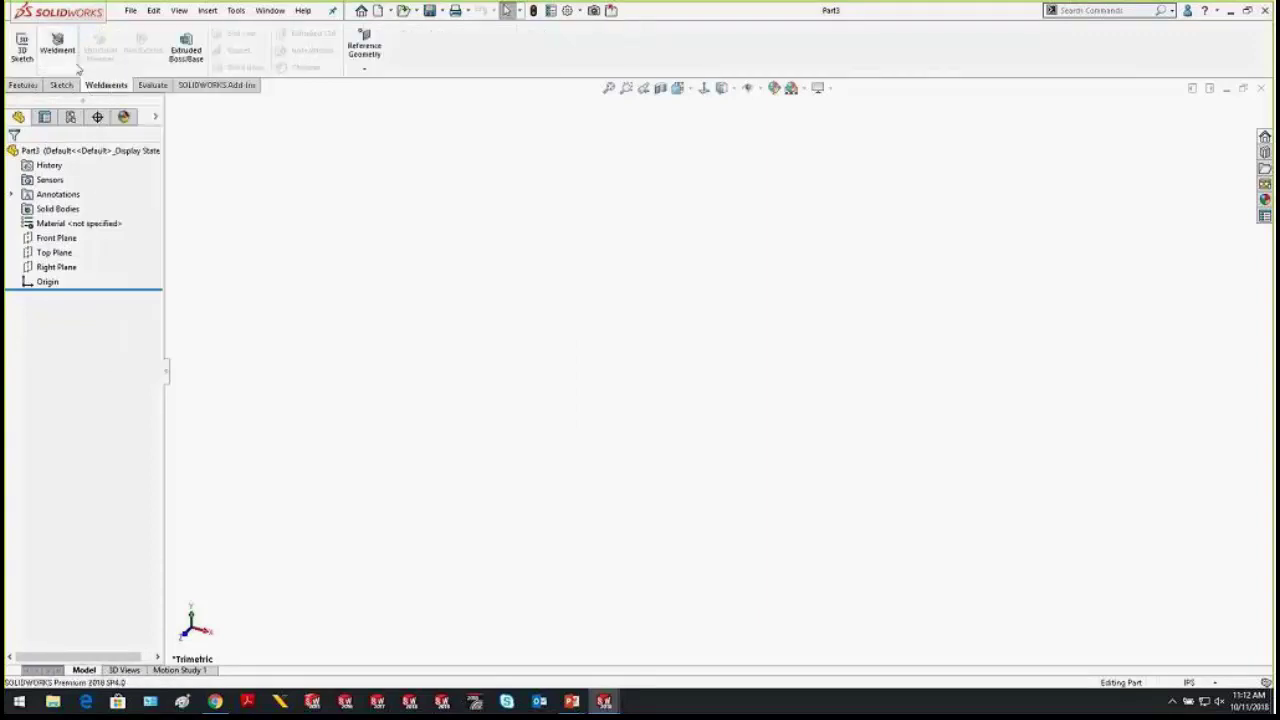
pyautogui.click(47, 85)
pyautogui.click(24, 68)
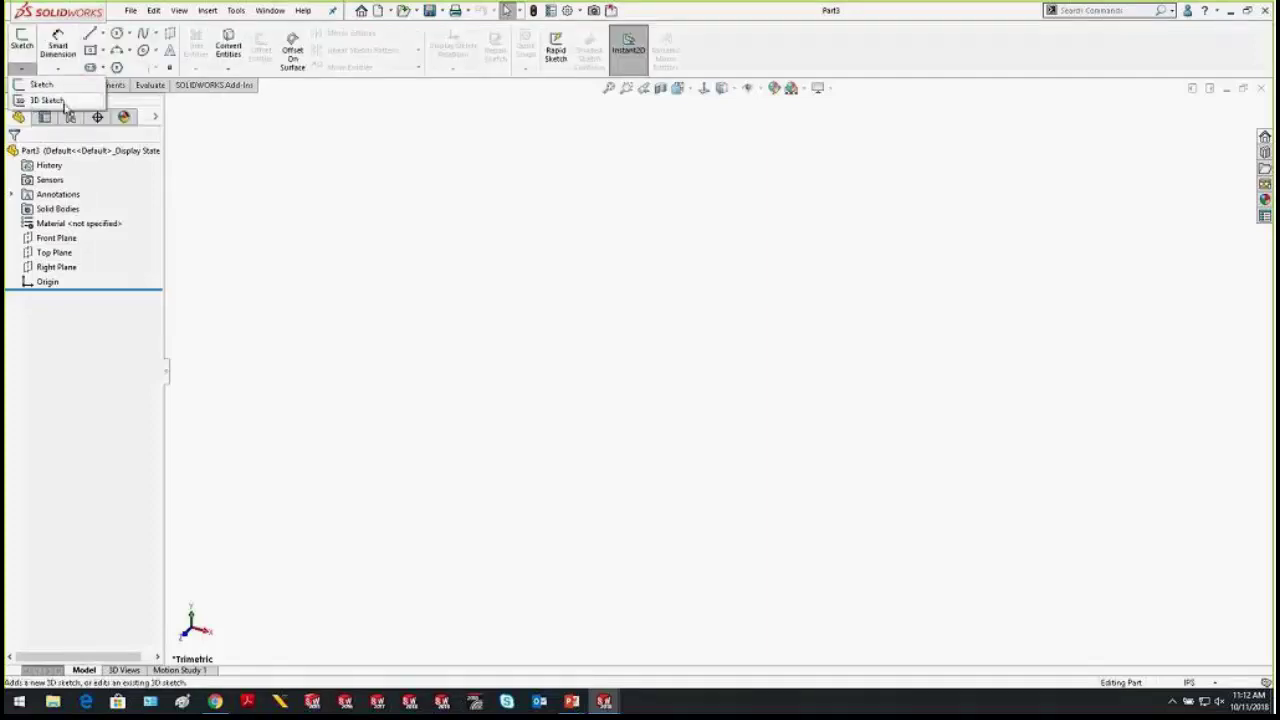
pyautogui.click(46, 101)
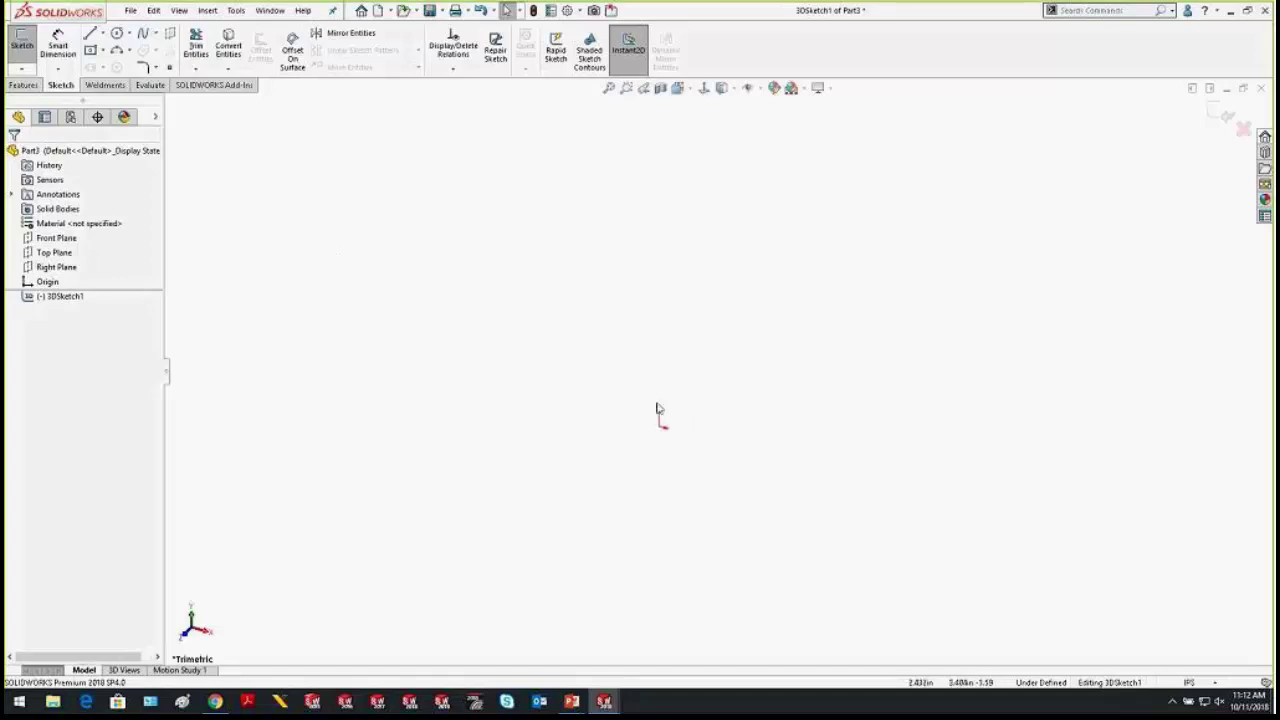
# Draw a closed four-line loop on the XY plane starting at the origin, as the front face of a box
pyautogui.click(91, 34)
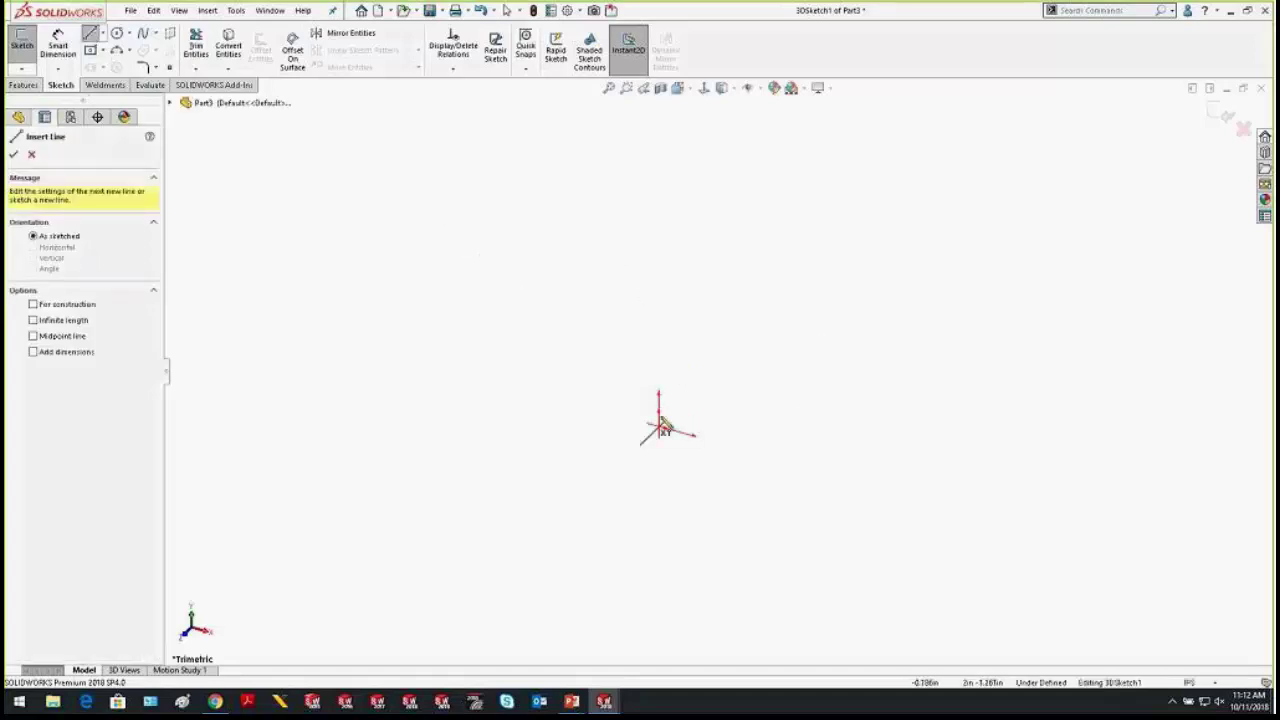
pyautogui.click(658, 428)
pyautogui.click(659, 178)
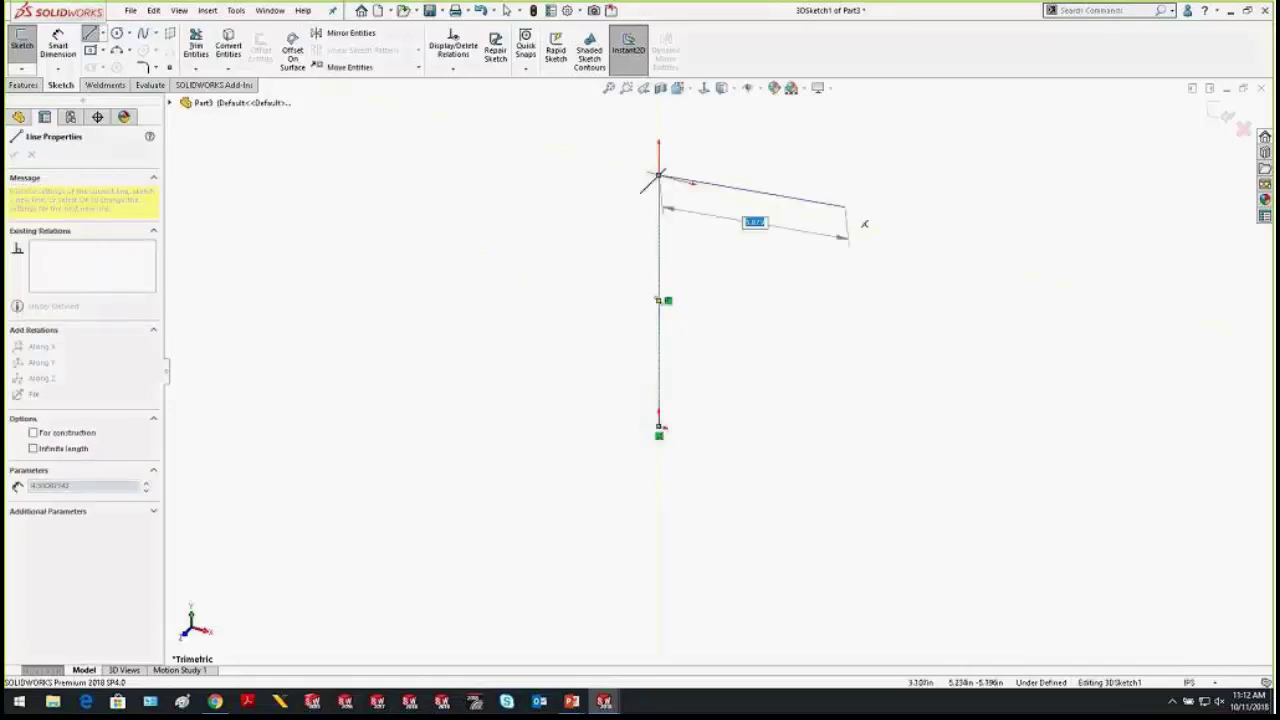
pyautogui.click(920, 245)
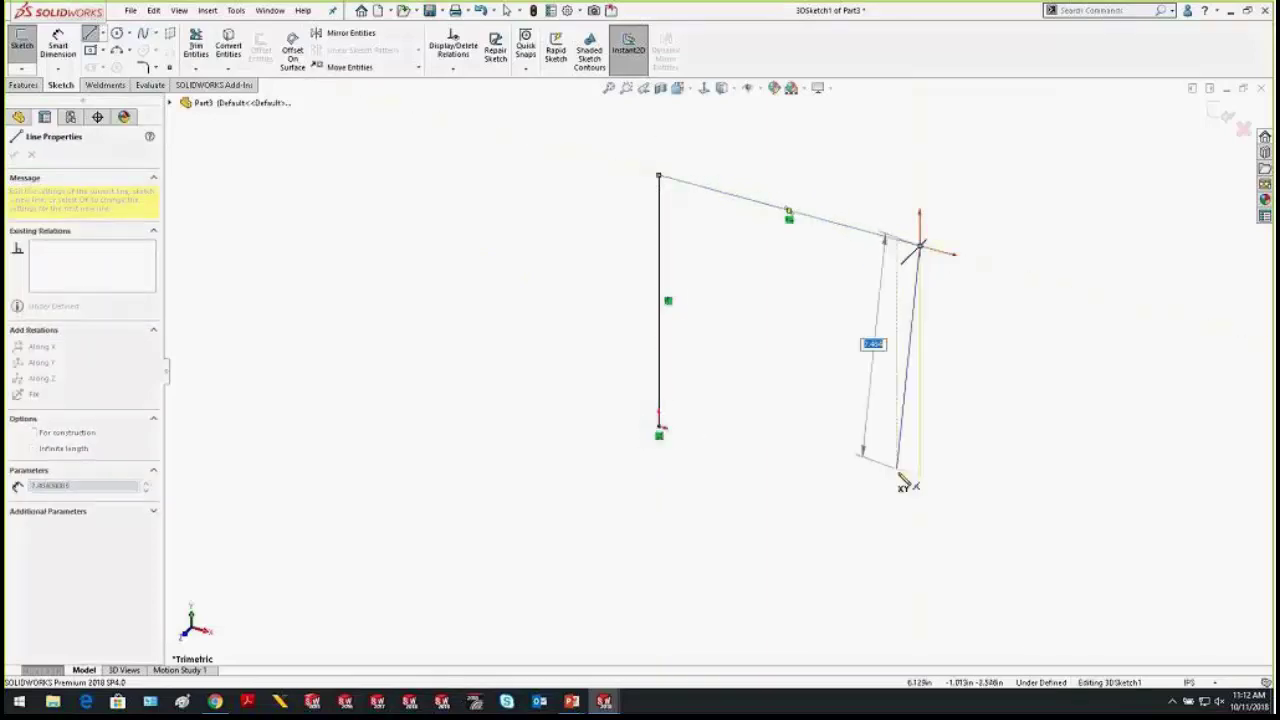
pyautogui.click(920, 505)
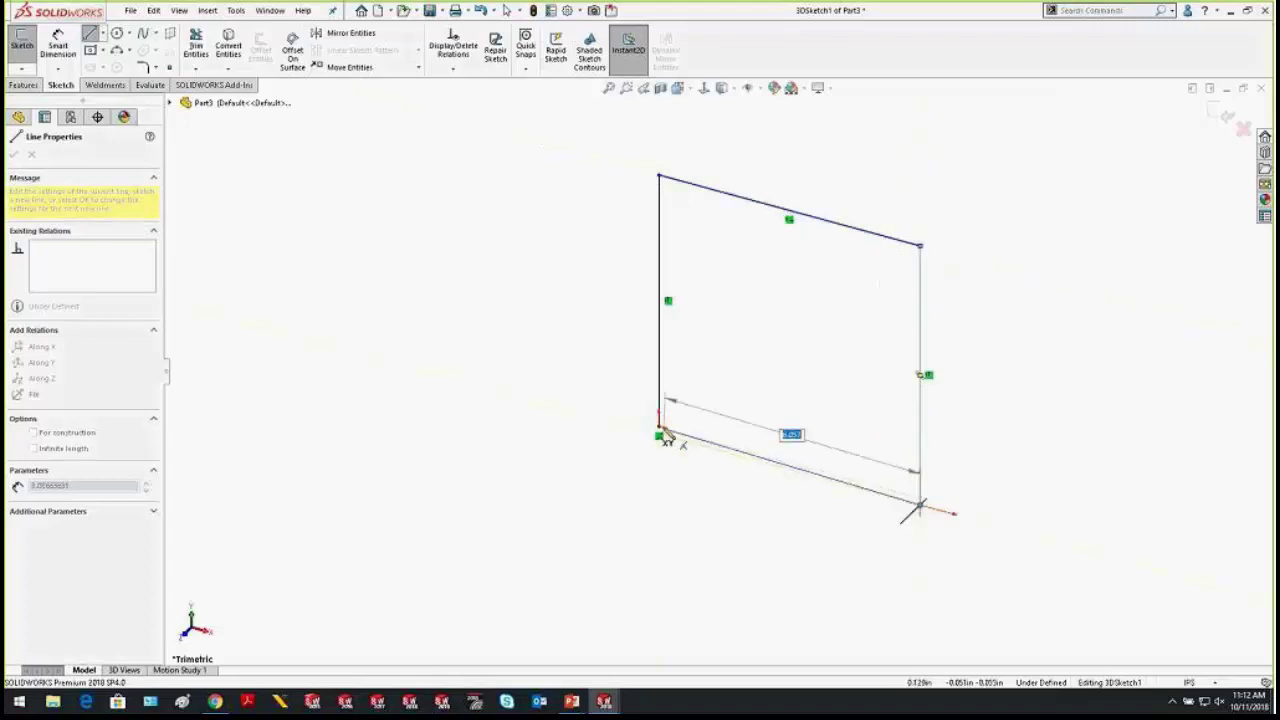
pyautogui.click(659, 433)
pyautogui.press('Escape')
# Draw three connected lines from the front face's upper corners toward the back to form the box's top face
pyautogui.scroll(3, 920, 180)
pyautogui.scroll(-2, 622, 255)
pyautogui.press('l')
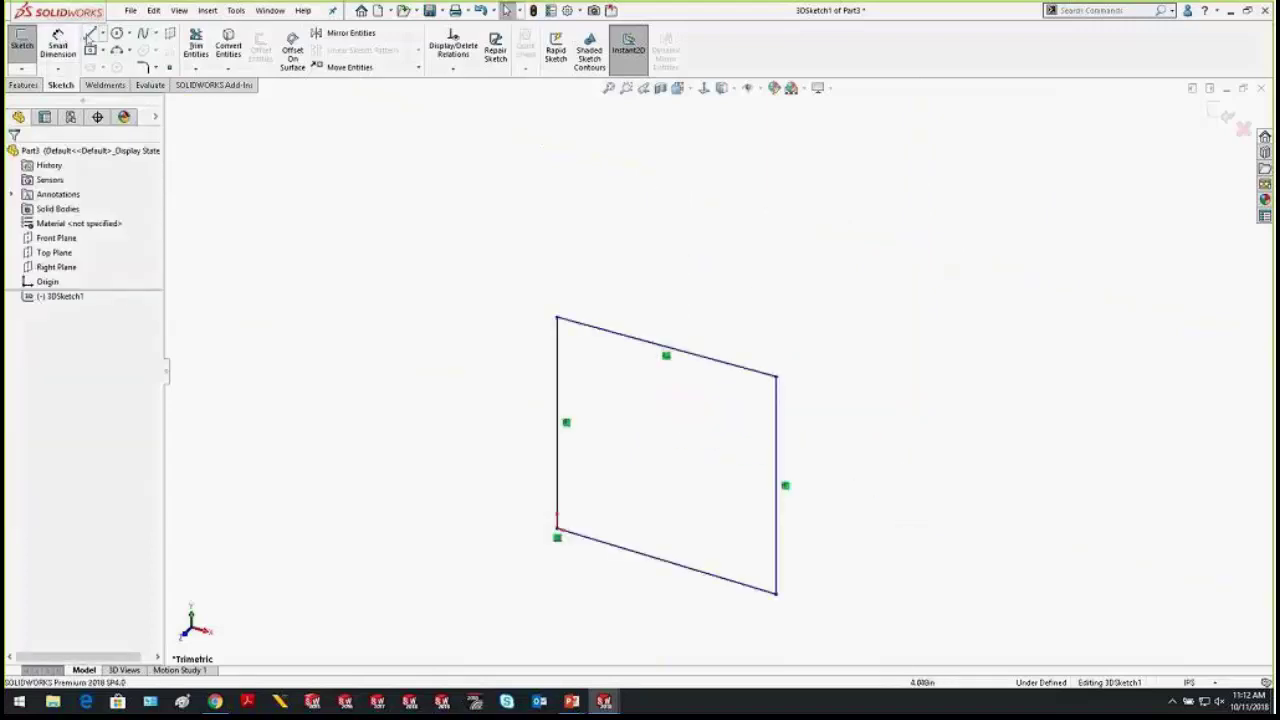
pyautogui.click(557, 320)
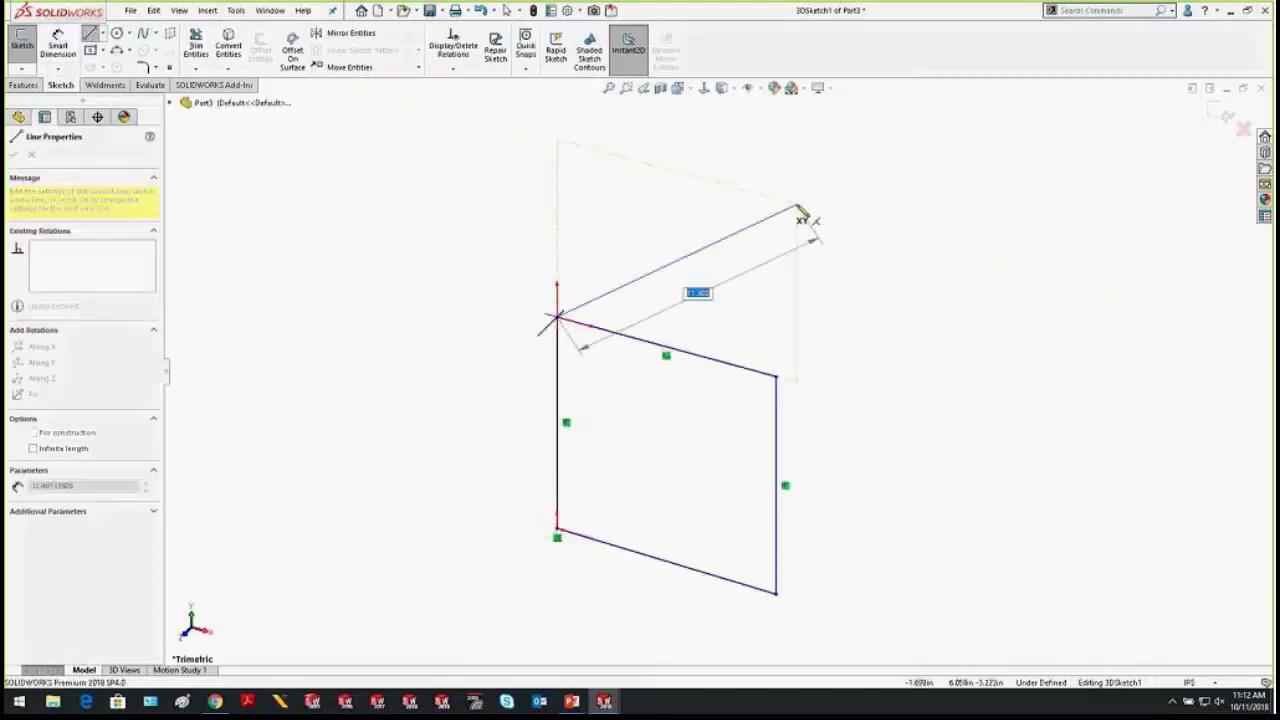
pyautogui.click(777, 205)
pyautogui.click(996, 266)
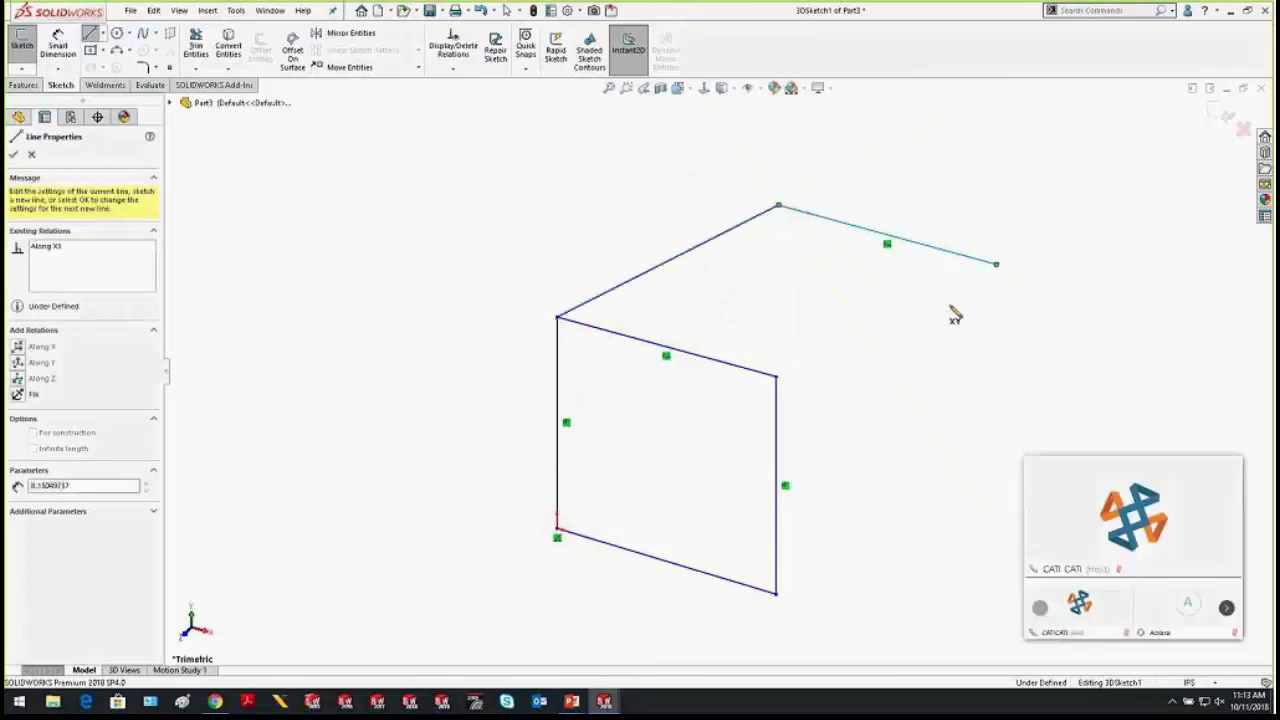
pyautogui.click(776, 375)
pyautogui.press('Escape')
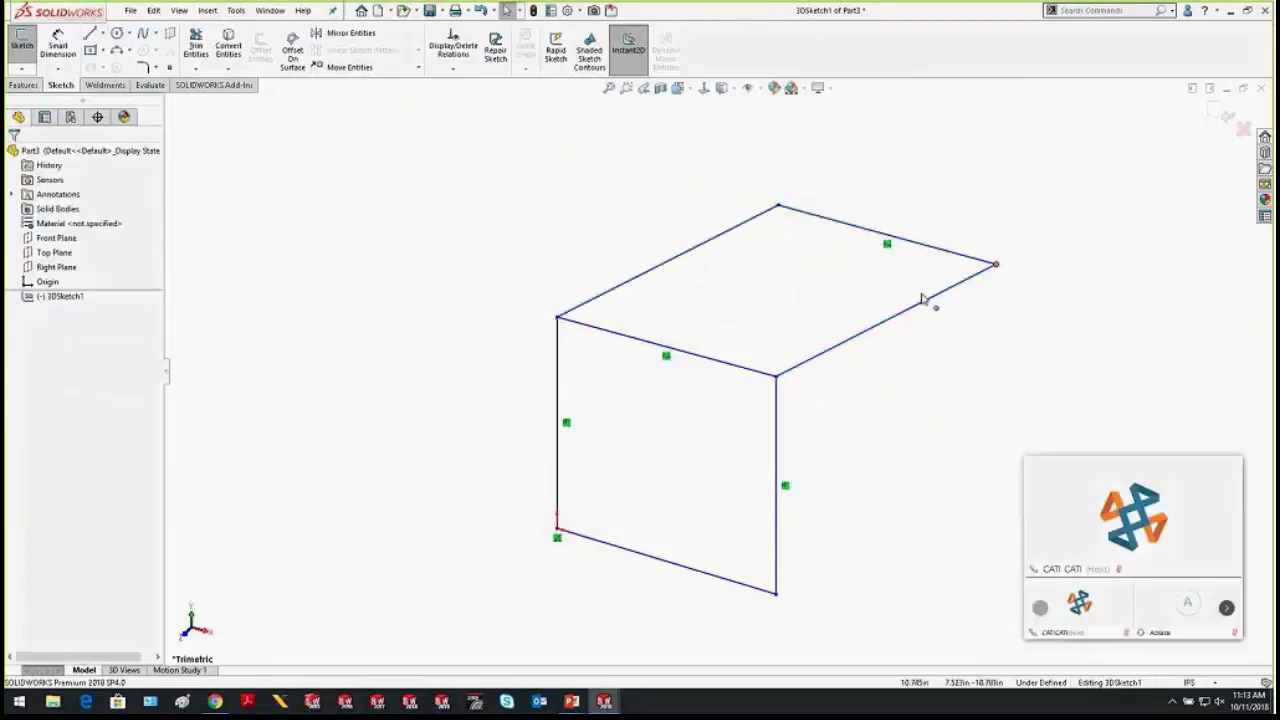
# Pull both back corners of the top face forward to reduce the box's depth
pyautogui.moveTo(996, 266); pyautogui.dragTo(935, 289)
pyautogui.moveTo(755, 245); pyautogui.dragTo(738, 222)
pyautogui.press('Escape')
# Draw three connected lines between the front face's lower corners to form the box's bottom face
pyautogui.click(90, 33)
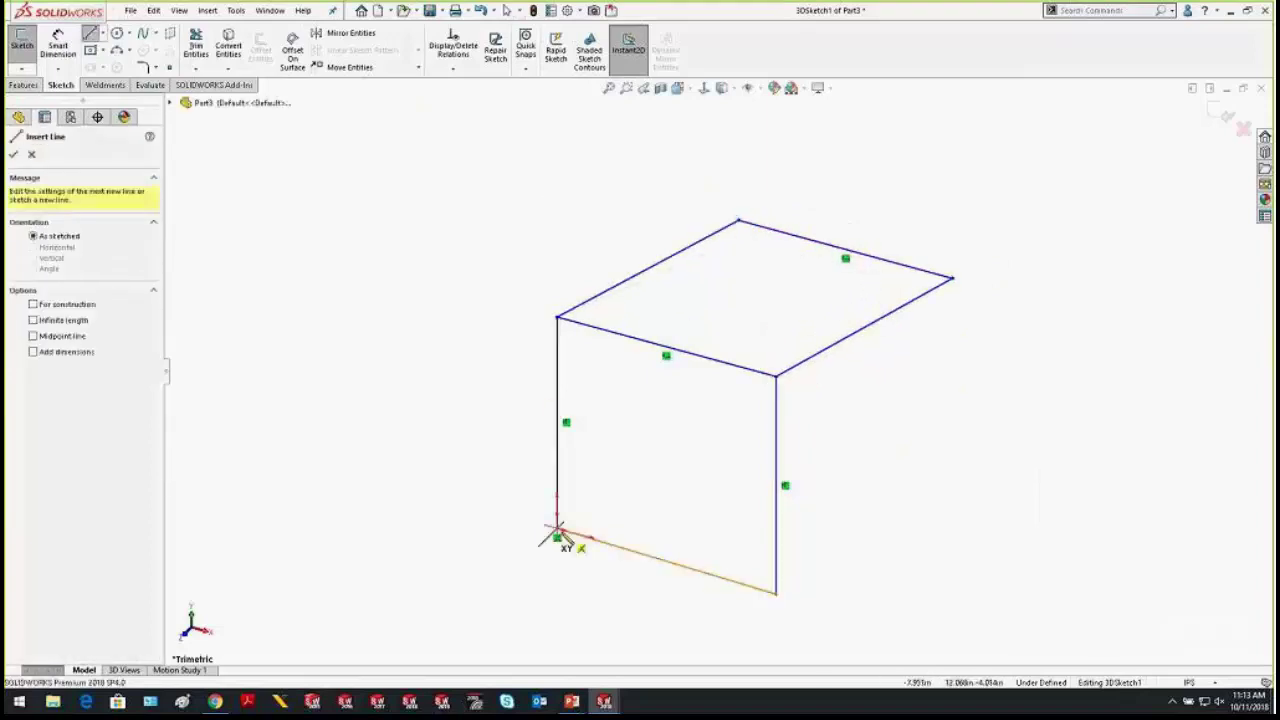
pyautogui.click(557, 528)
pyautogui.click(741, 416)
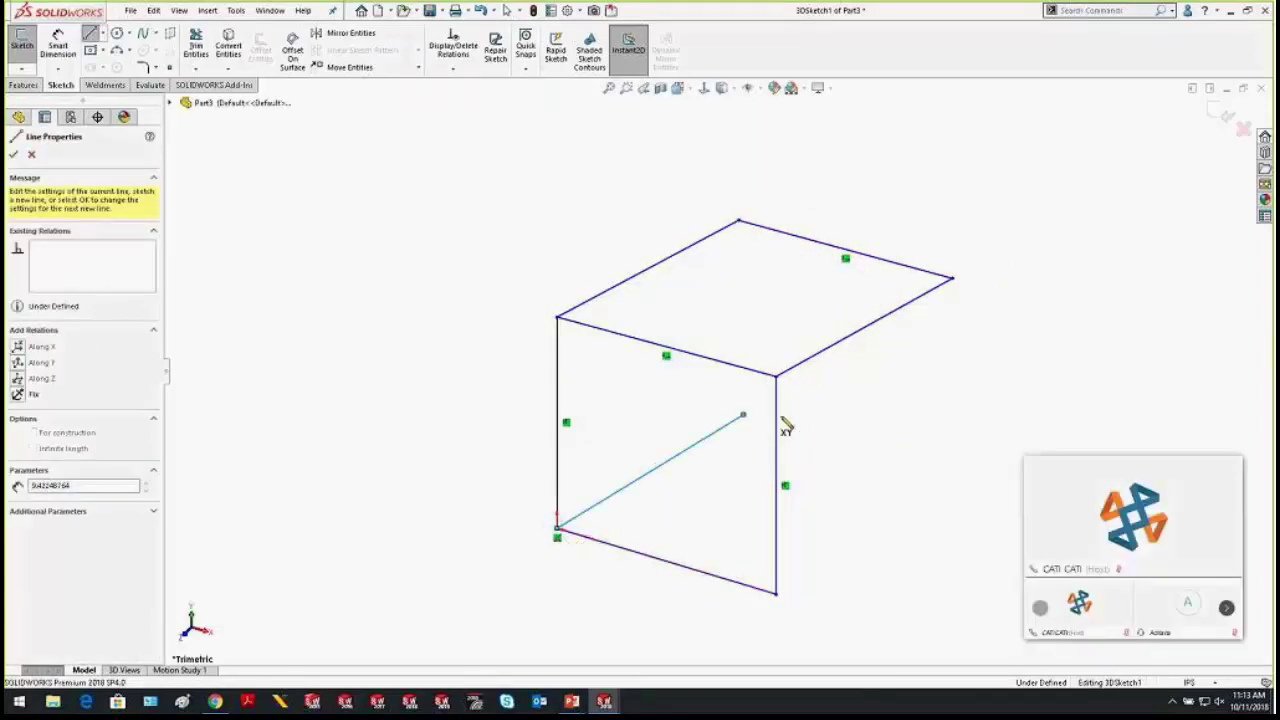
pyautogui.click(953, 470)
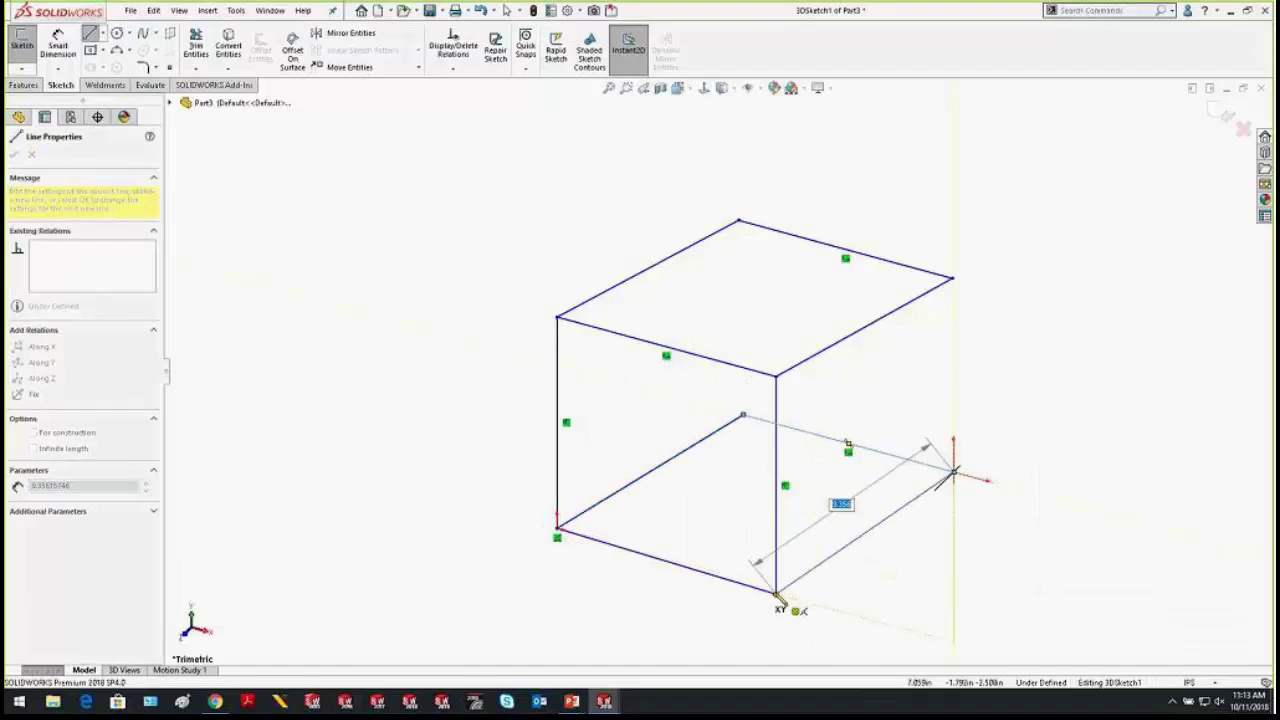
pyautogui.click(775, 593)
# Connect the back corners of the top and bottom faces with two upright lines to complete the box frame
pyautogui.click(90, 33)
pyautogui.click(90, 33)
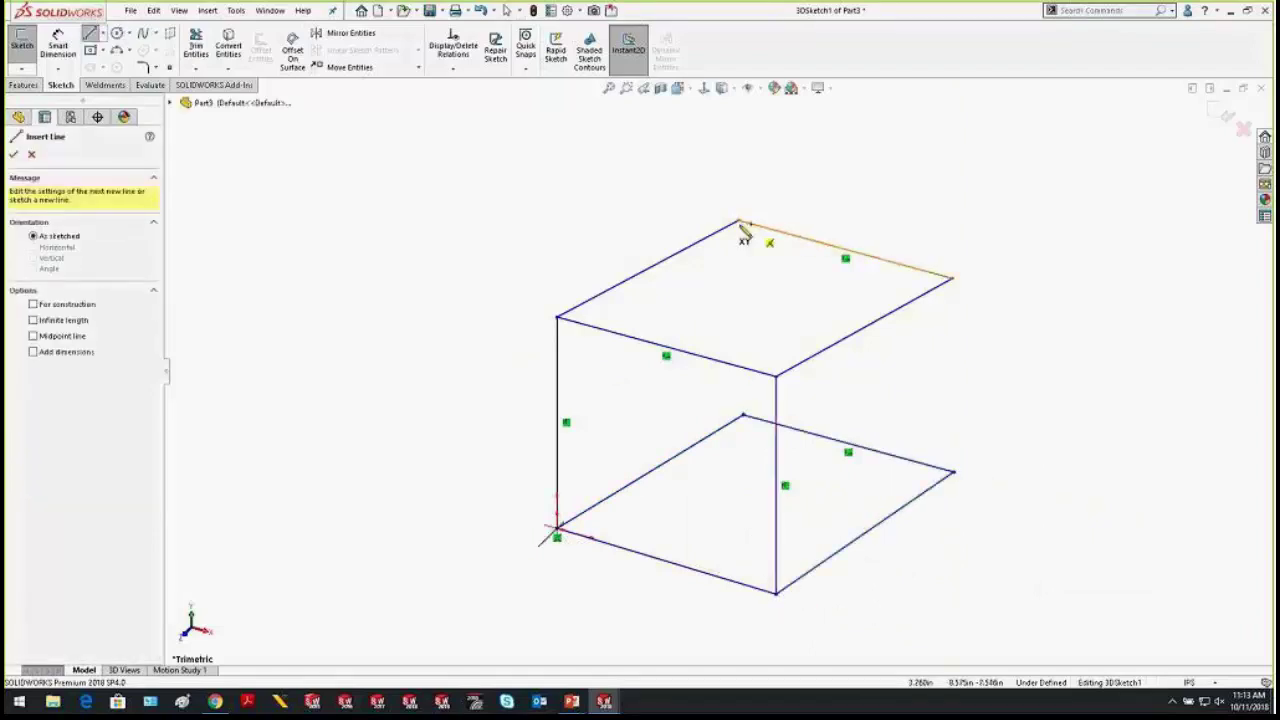
pyautogui.click(739, 220)
pyautogui.click(742, 415)
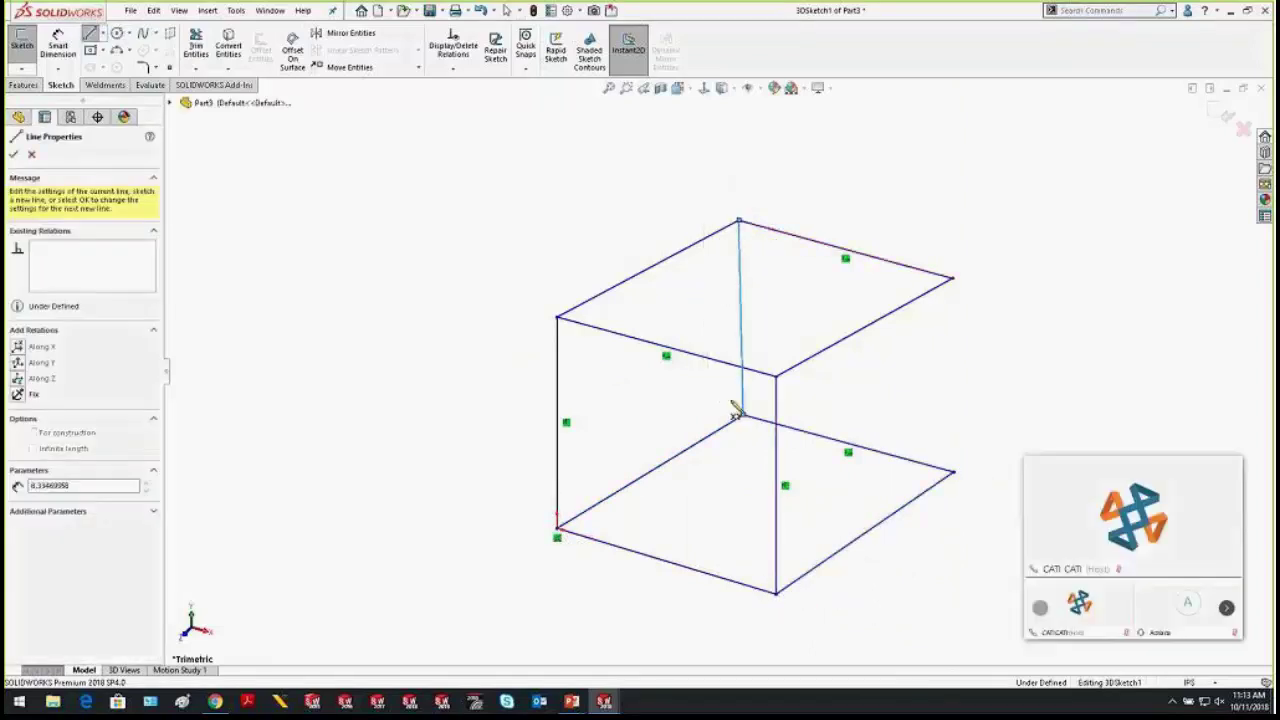
pyautogui.press('Escape')
pyautogui.press('Return')
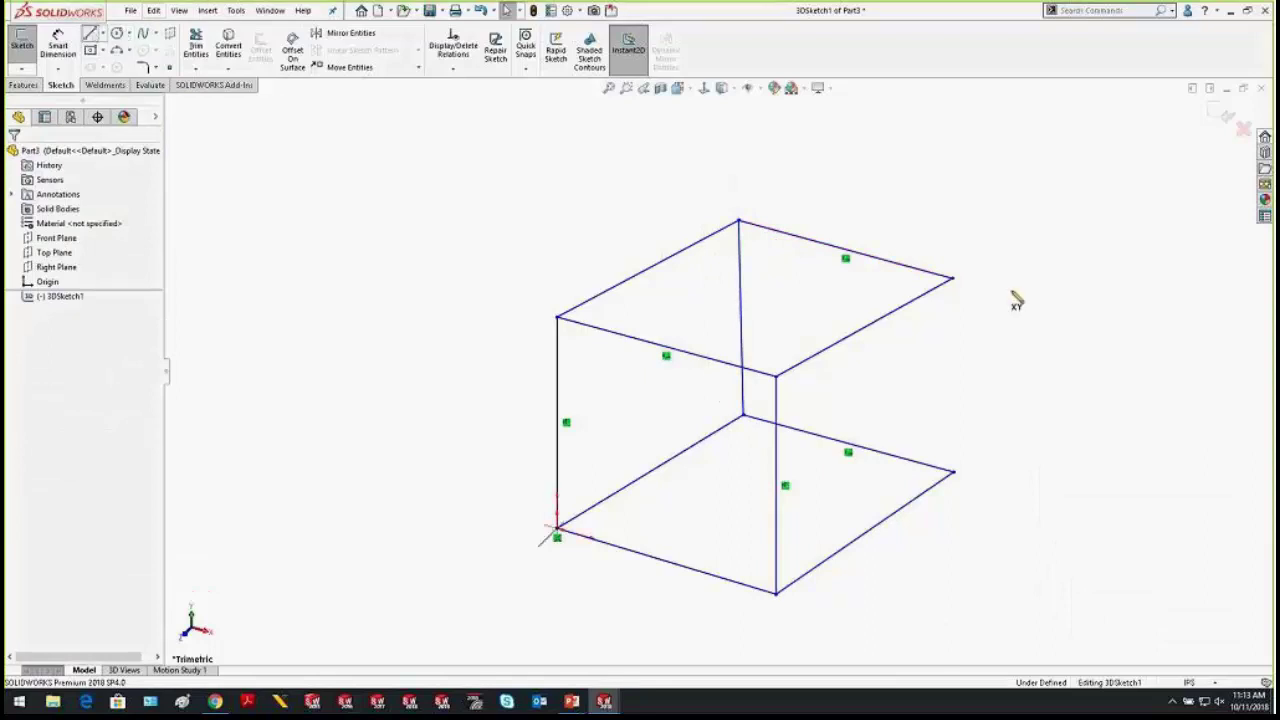
pyautogui.click(955, 280)
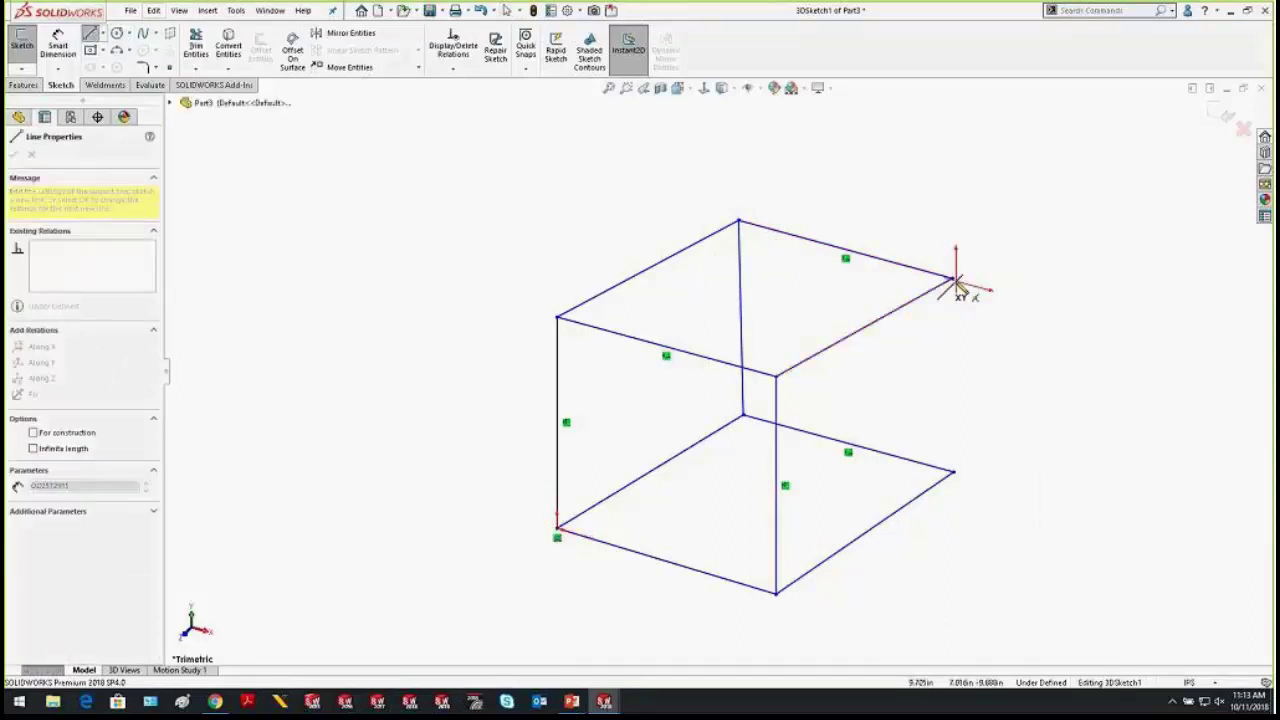
pyautogui.press('Escape')
pyautogui.click(90, 33)
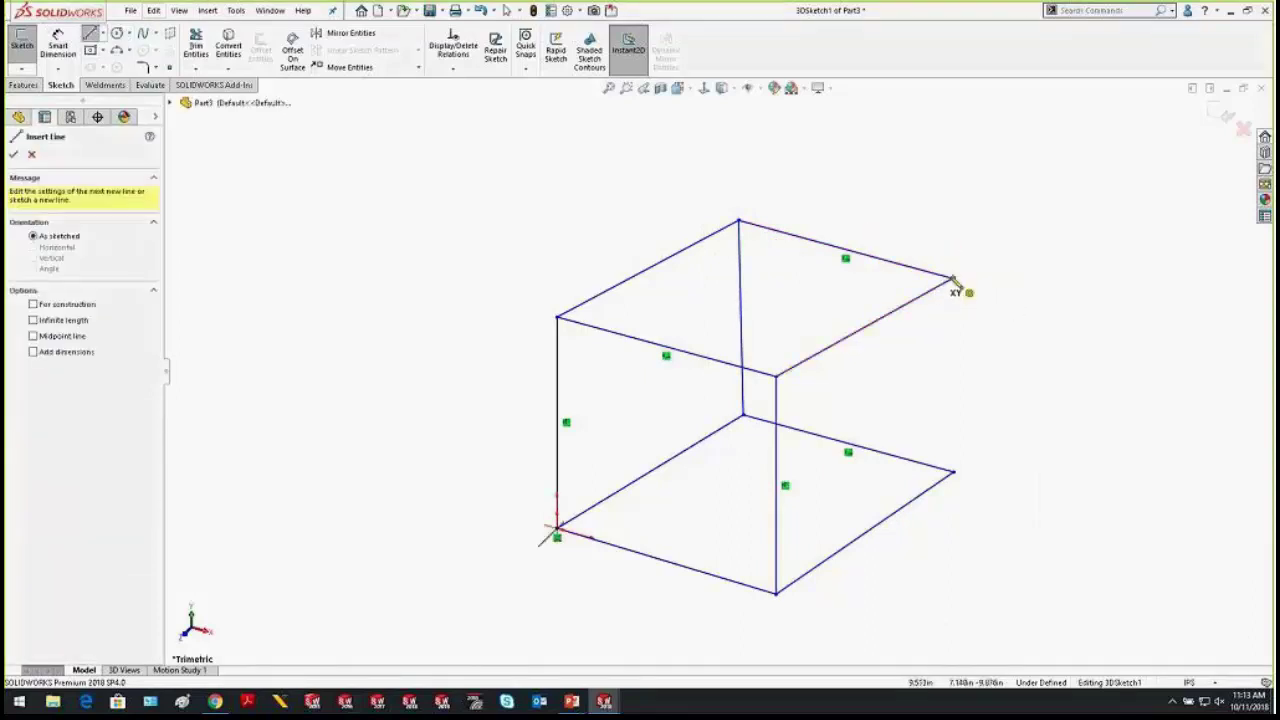
pyautogui.click(955, 280)
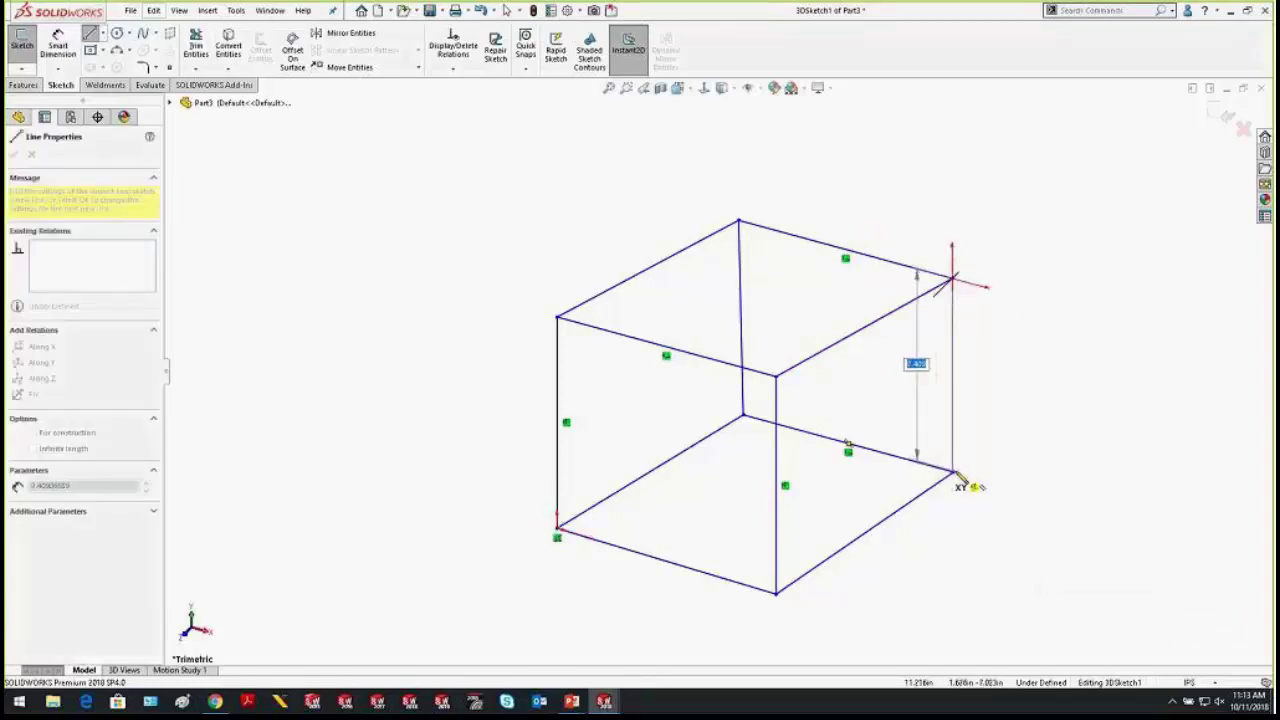
pyautogui.click(955, 472)
pyautogui.press('Escape')
# Select all twelve lines of the box frame and delete them from the 3D sketch
pyautogui.press('z')
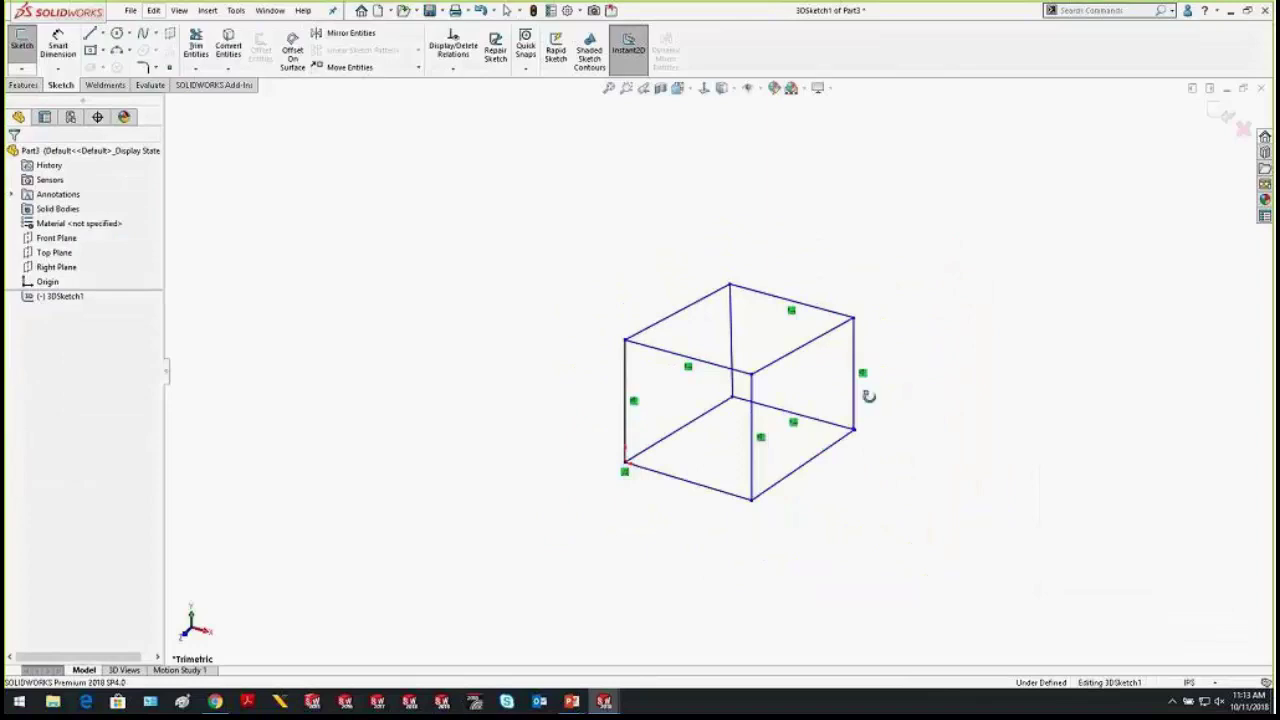
pyautogui.moveTo(866, 397)
pyautogui.mouseDown(button='middle')
pyautogui.moveTo(797, 400)
pyautogui.moveTo(774, 446)
pyautogui.moveTo(743, 417)
pyautogui.moveTo(816, 367)
pyautogui.moveTo(780, 357)
pyautogui.moveTo(711, 380)
pyautogui.moveTo(776, 364)
pyautogui.moveTo(786, 380)
pyautogui.moveTo(760, 360)
pyautogui.moveTo(697, 374)
pyautogui.moveTo(712, 394)
pyautogui.moveTo(745, 382)
pyautogui.mouseUp(button='middle')
pyautogui.moveTo(414, 146)
pyautogui.mouseDown()
pyautogui.moveTo(923, 600)
pyautogui.moveTo(926, 583)
pyautogui.mouseUp()
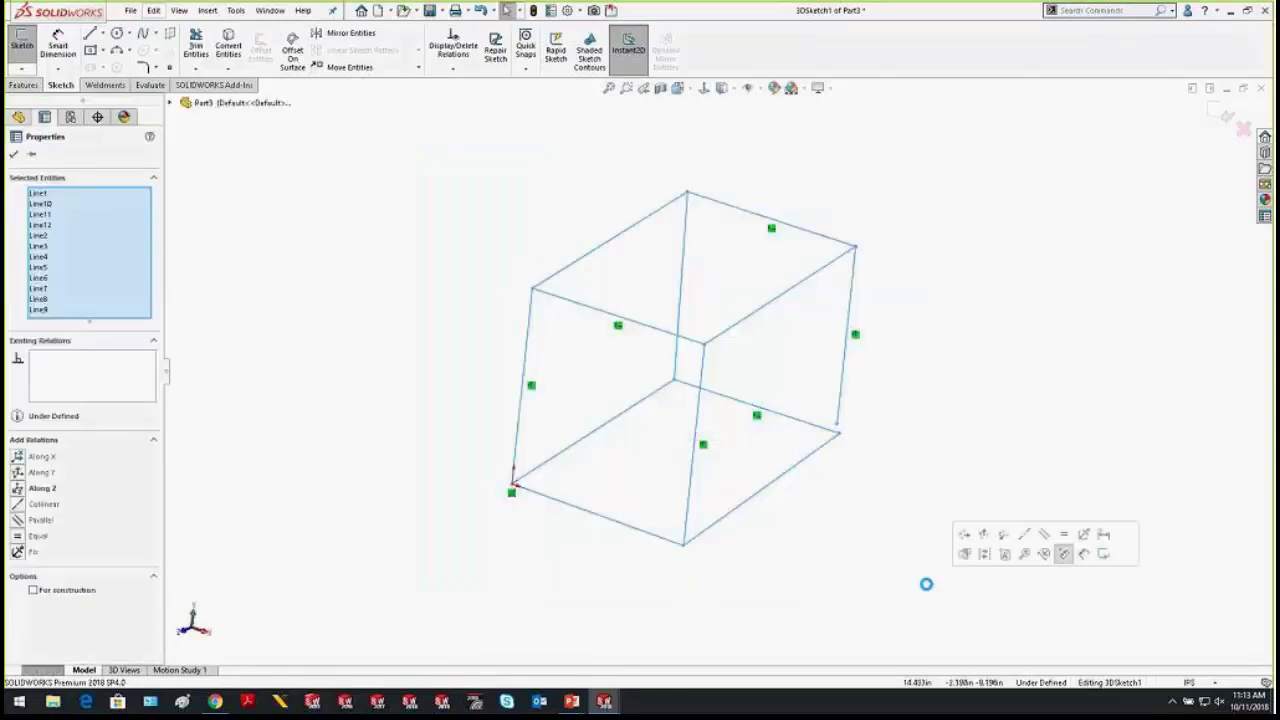
pyautogui.press('Delete')
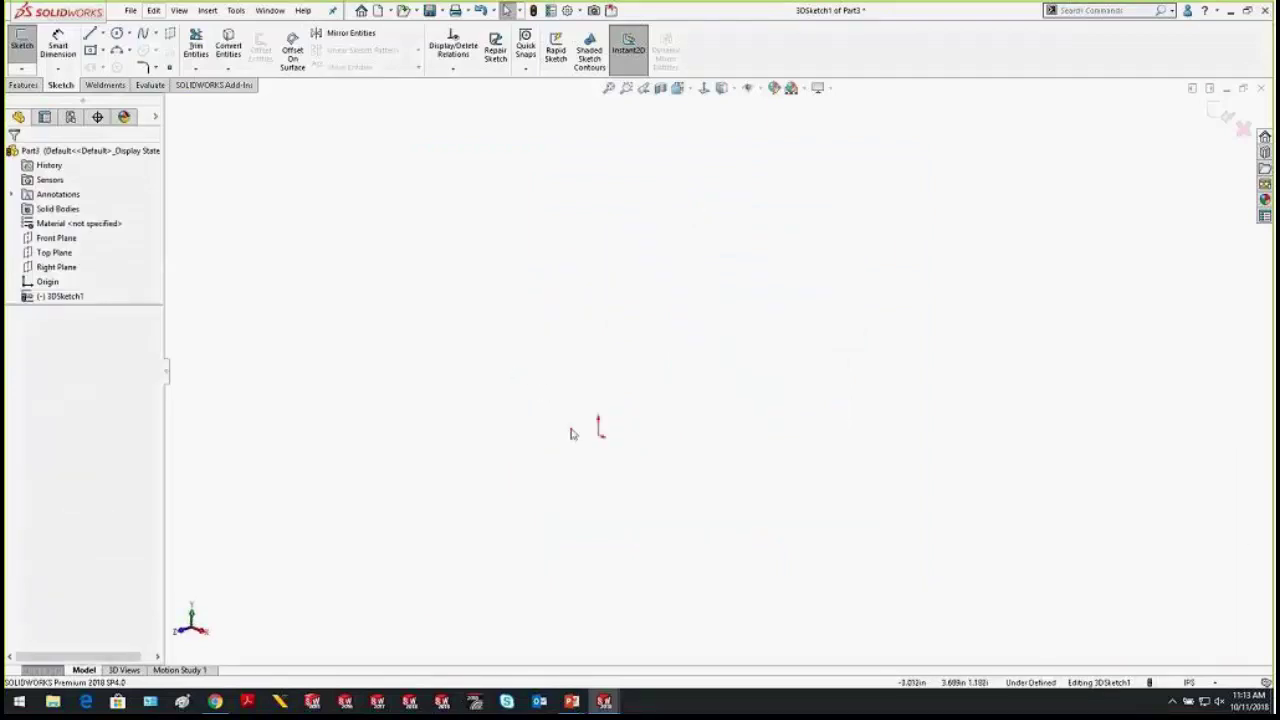
# Draw a center rectangle about 11.3 by 9.4 in on the ZX plane, centered on the origin
pyautogui.click(90, 33)
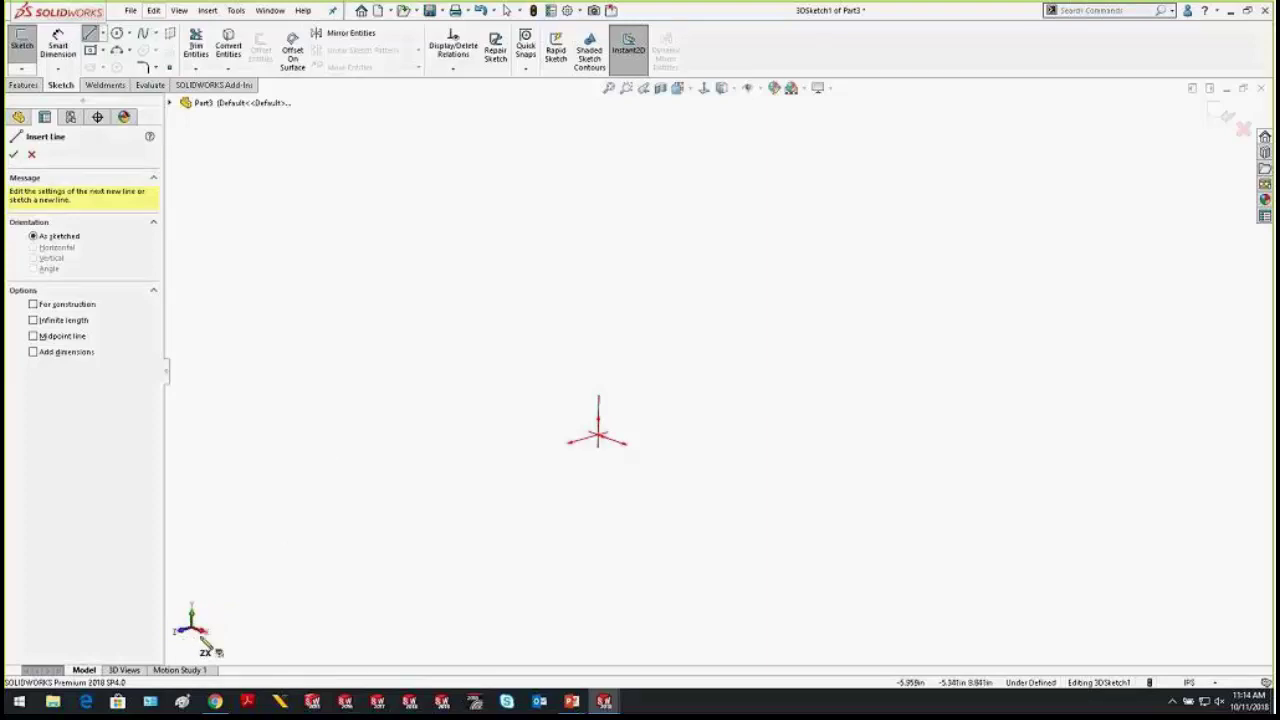
pyautogui.click(91, 50)
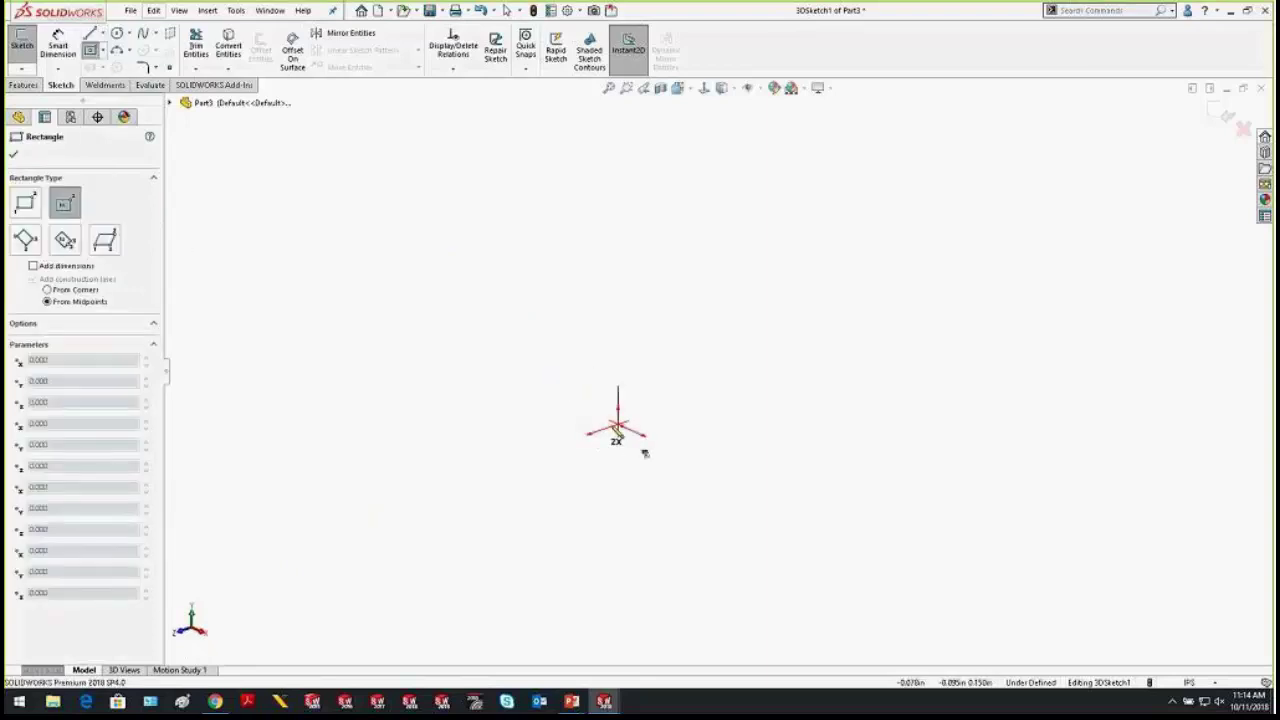
pyautogui.click(620, 428)
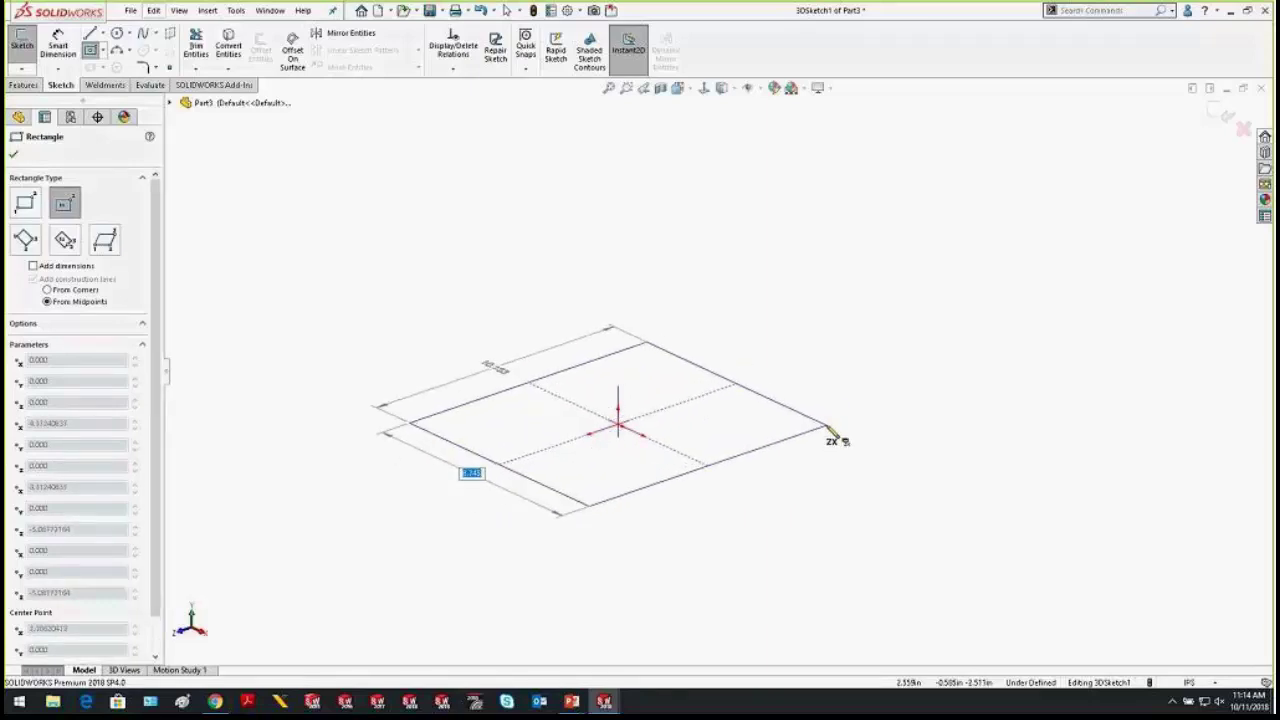
pyautogui.press('Tab')
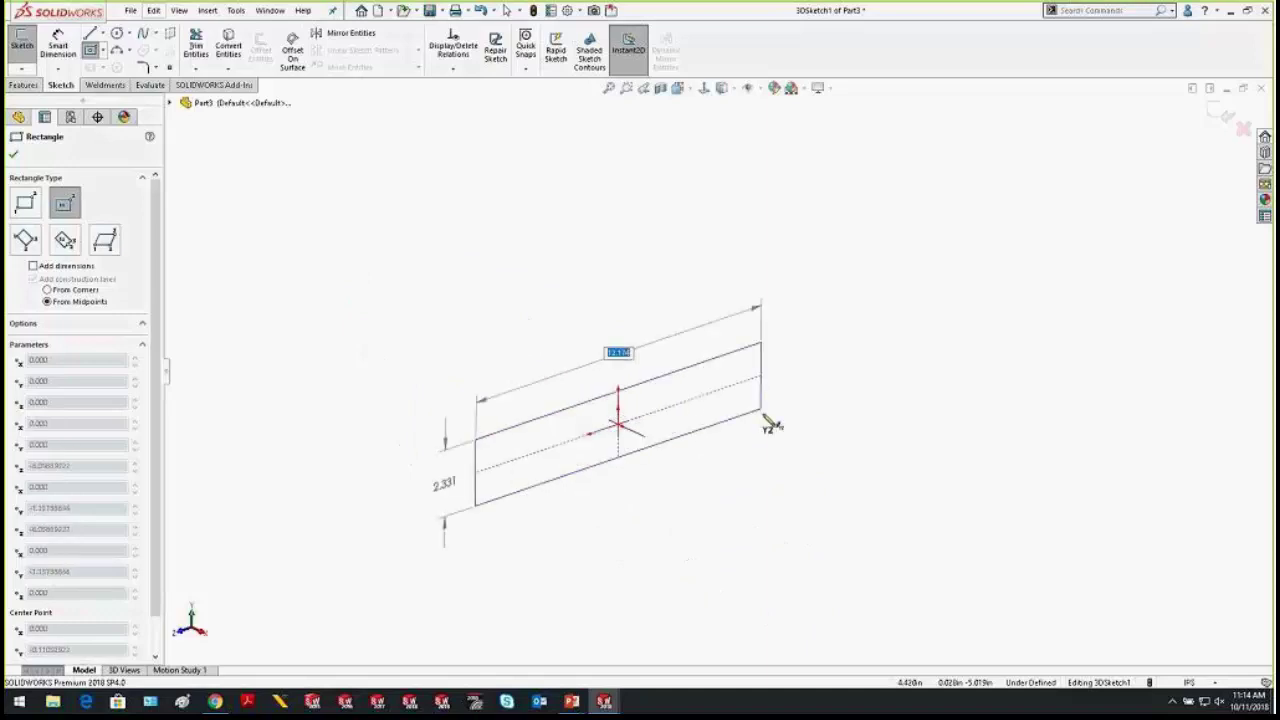
pyautogui.press('Tab')
pyautogui.press('Tab')
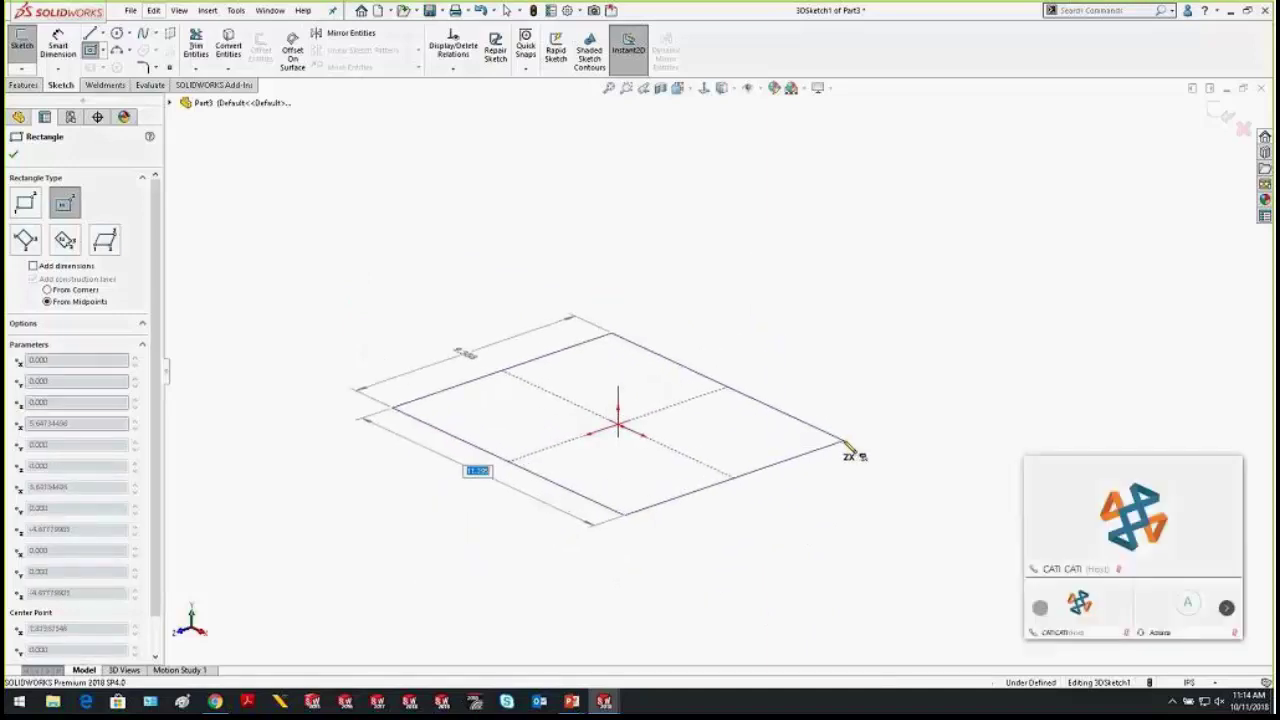
pyautogui.click(845, 441)
# Dimension two adjacent sides of the base rectangle to 12 in each
pyautogui.click(437, 397)
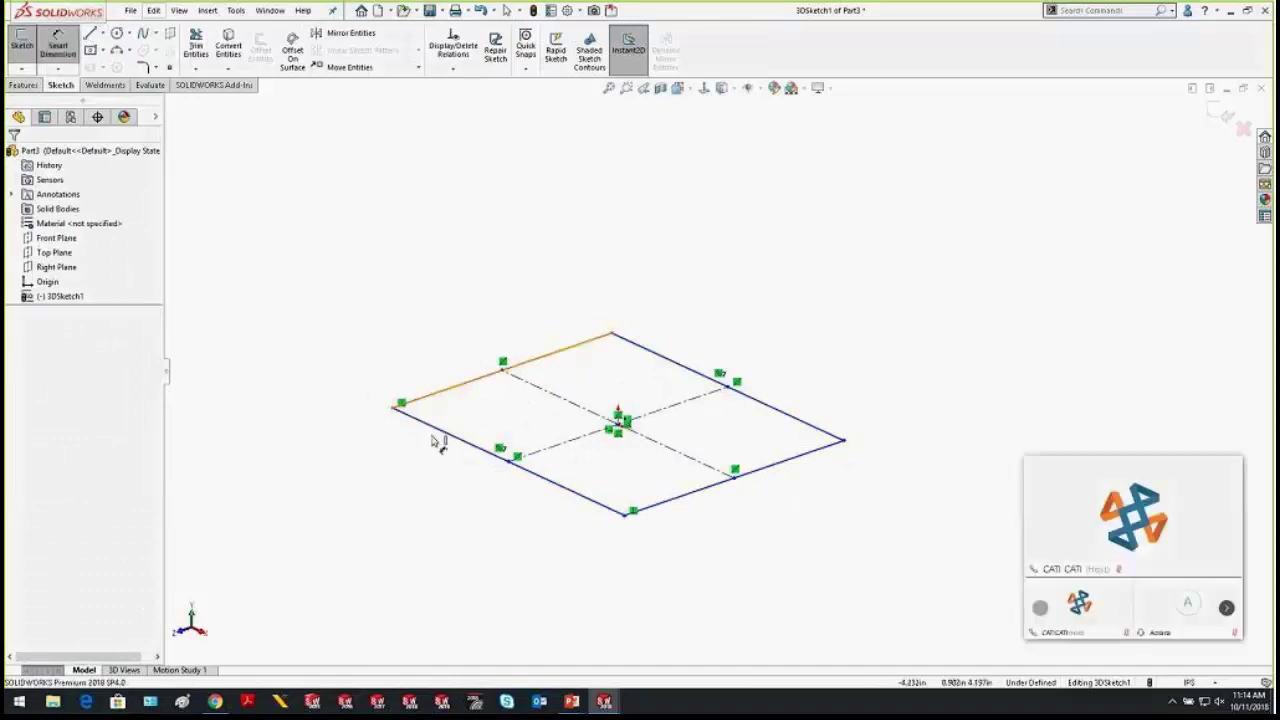
pyautogui.click(464, 480)
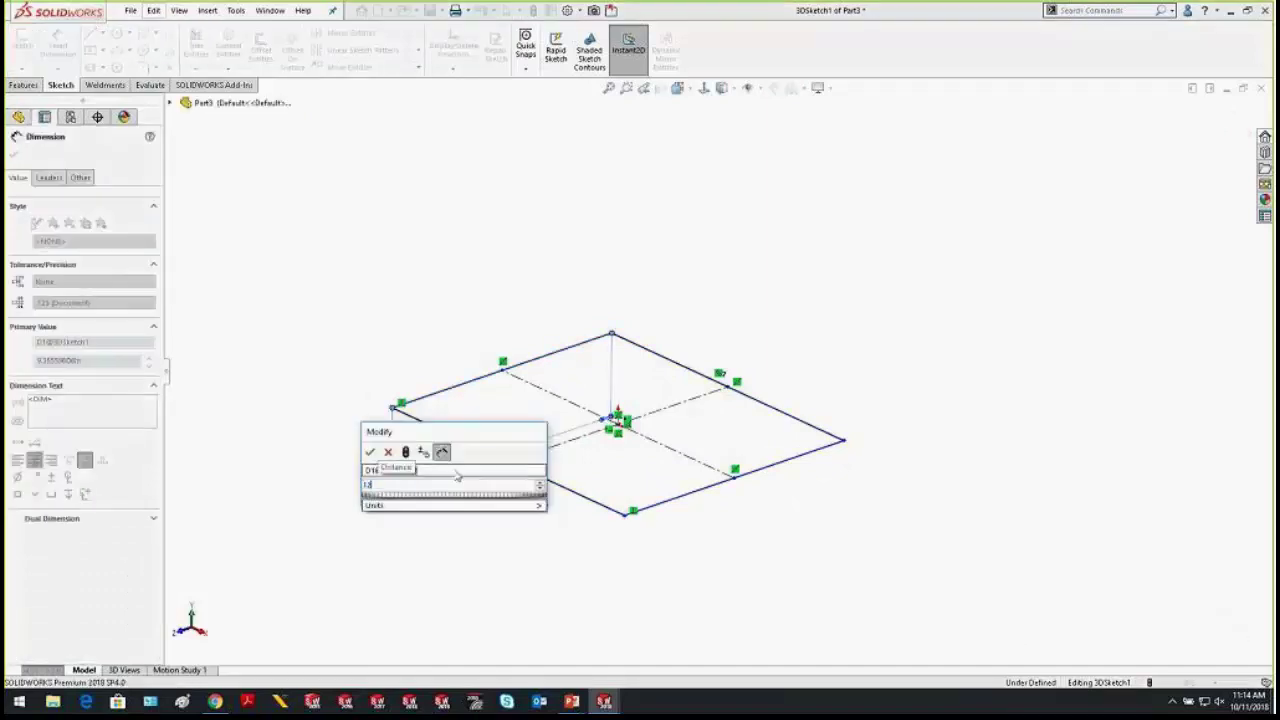
pyautogui.write('12')
pyautogui.press('Return')
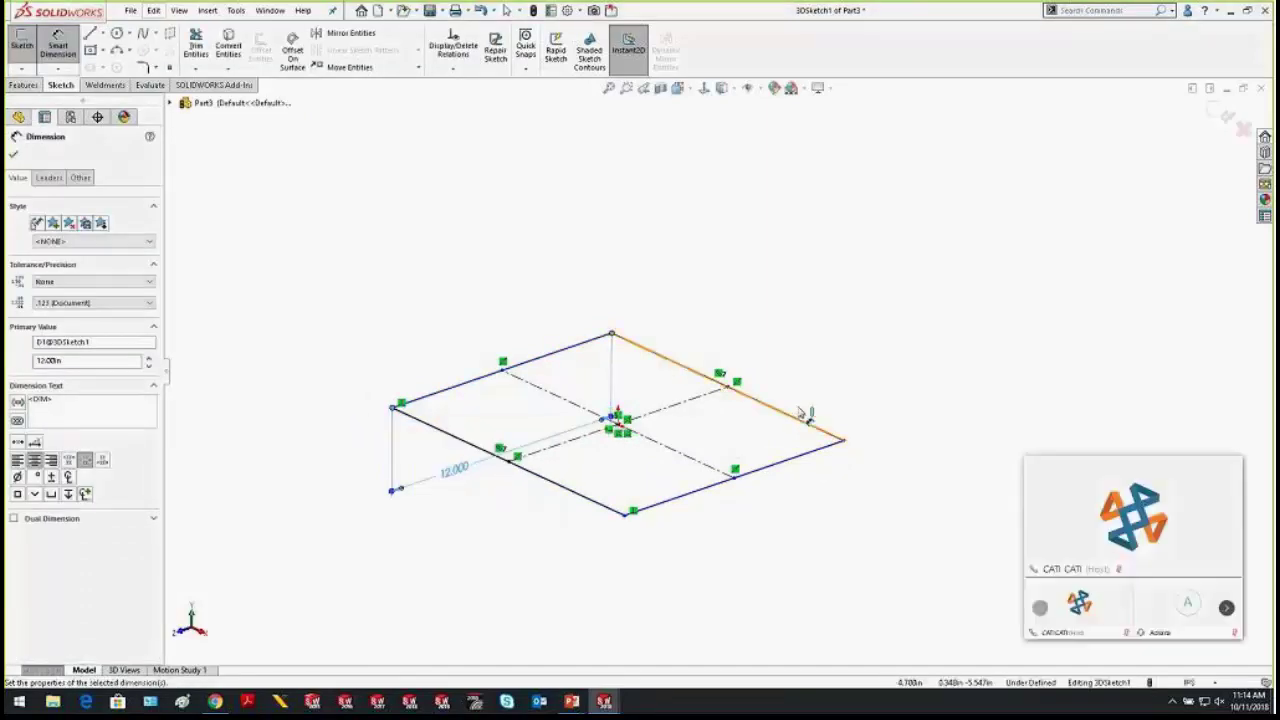
pyautogui.click(822, 428)
pyautogui.click(800, 370)
pyautogui.write('12')
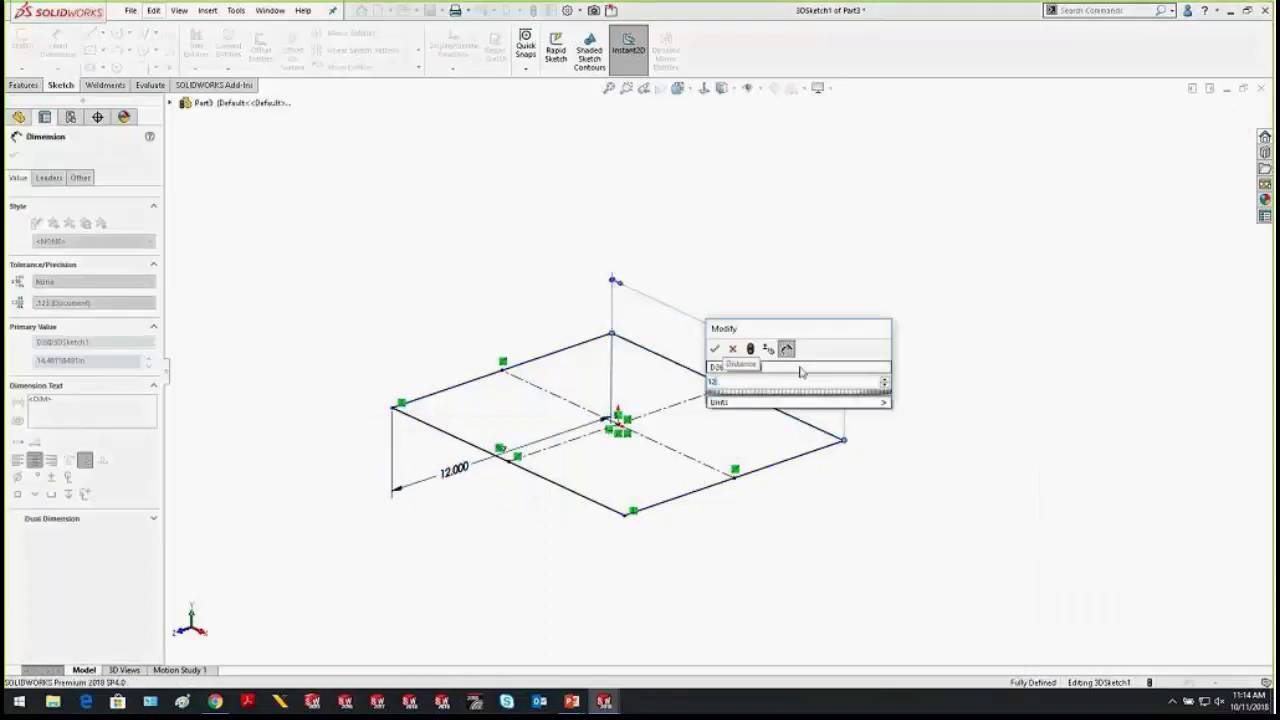
pyautogui.press('Return')
pyautogui.press('Escape')
# Draw four separate upright lines along Y, one from each corner of the base rectangle
pyautogui.moveTo(634, 466)
pyautogui.mouseDown(button='middle')
pyautogui.moveTo(720, 380)
pyautogui.moveTo(677, 434)
pyautogui.moveTo(643, 440)
pyautogui.moveTo(654, 463)
pyautogui.mouseUp(button='middle')
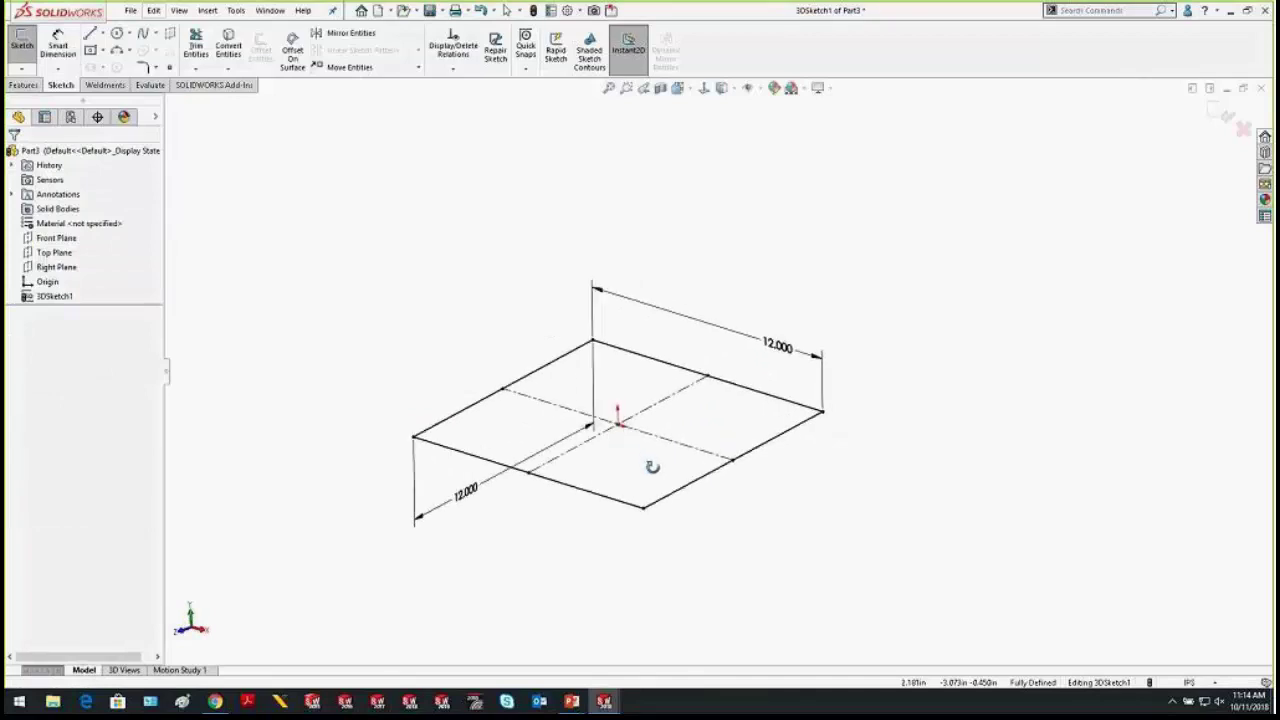
pyautogui.click(90, 33)
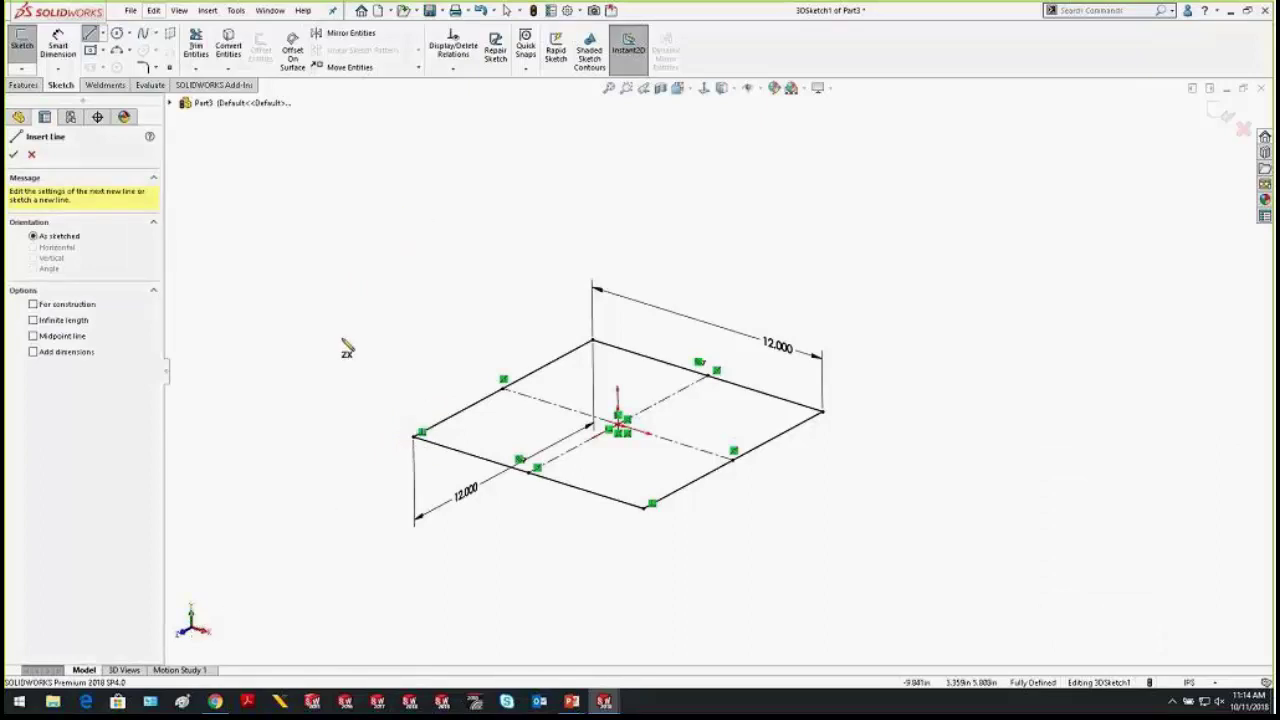
pyautogui.click(415, 438)
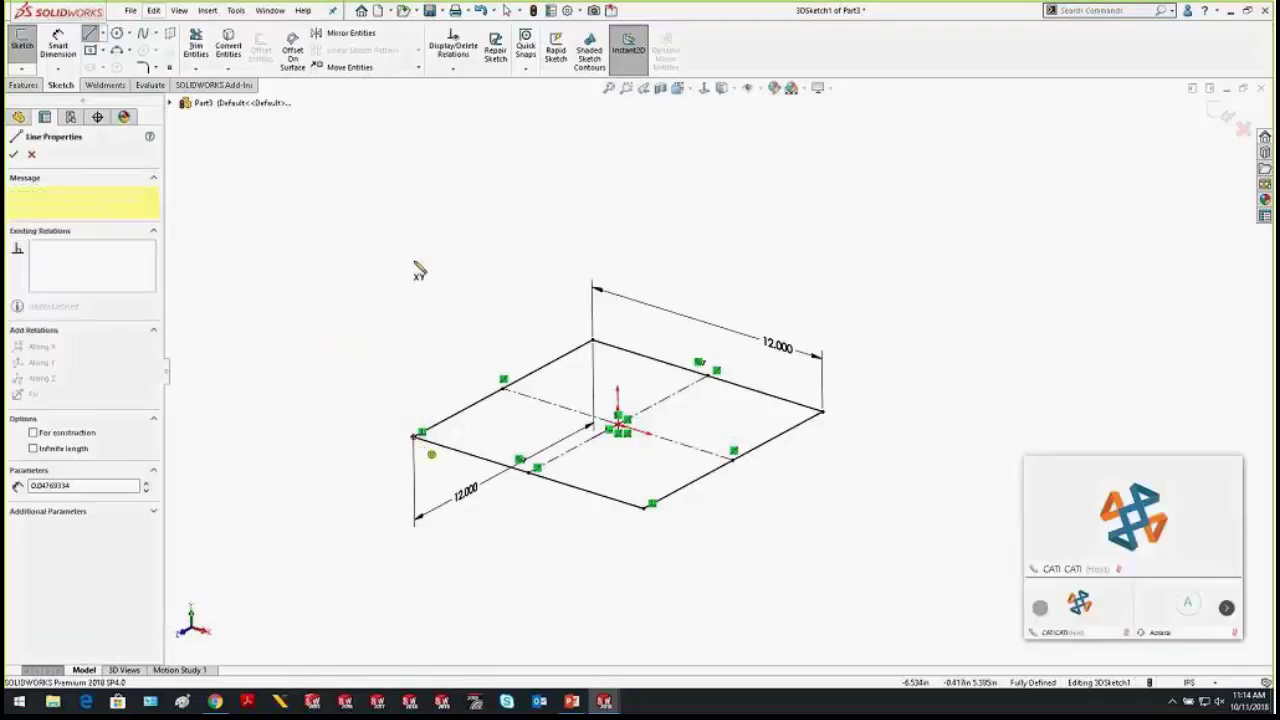
pyautogui.doubleClick(411, 210)
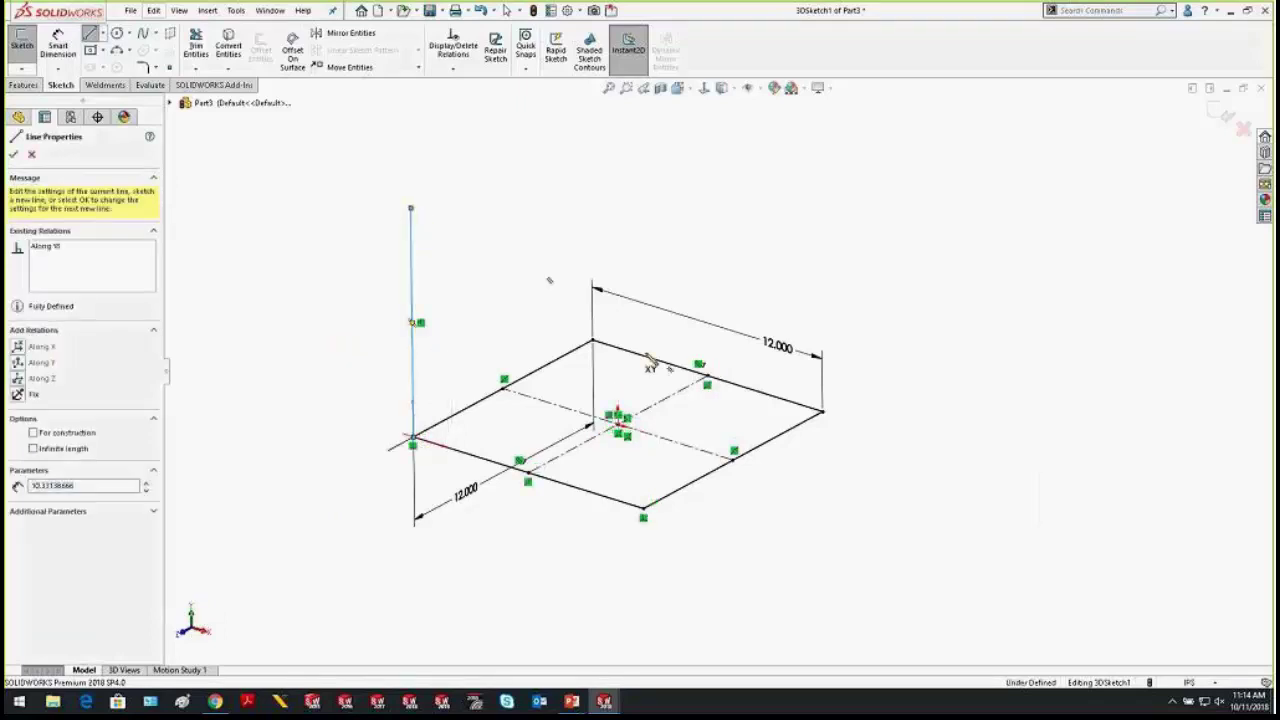
pyautogui.click(593, 340)
pyautogui.doubleClick(589, 109)
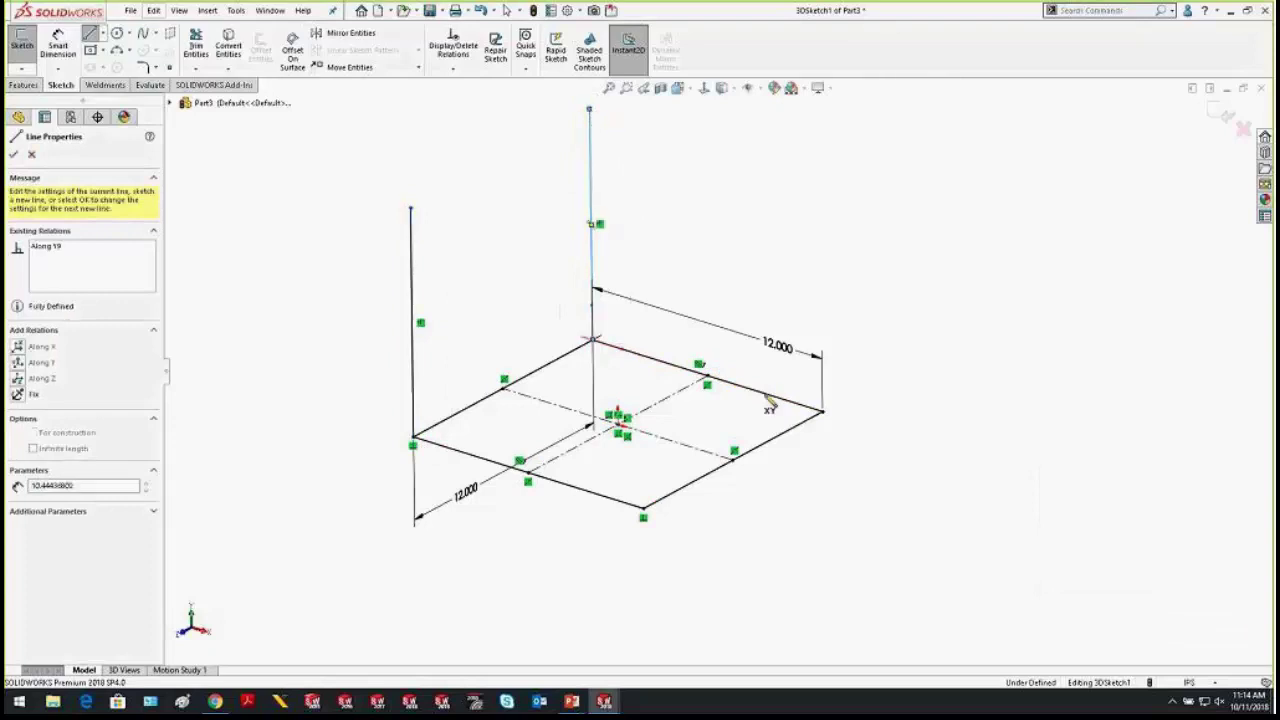
pyautogui.click(822, 413)
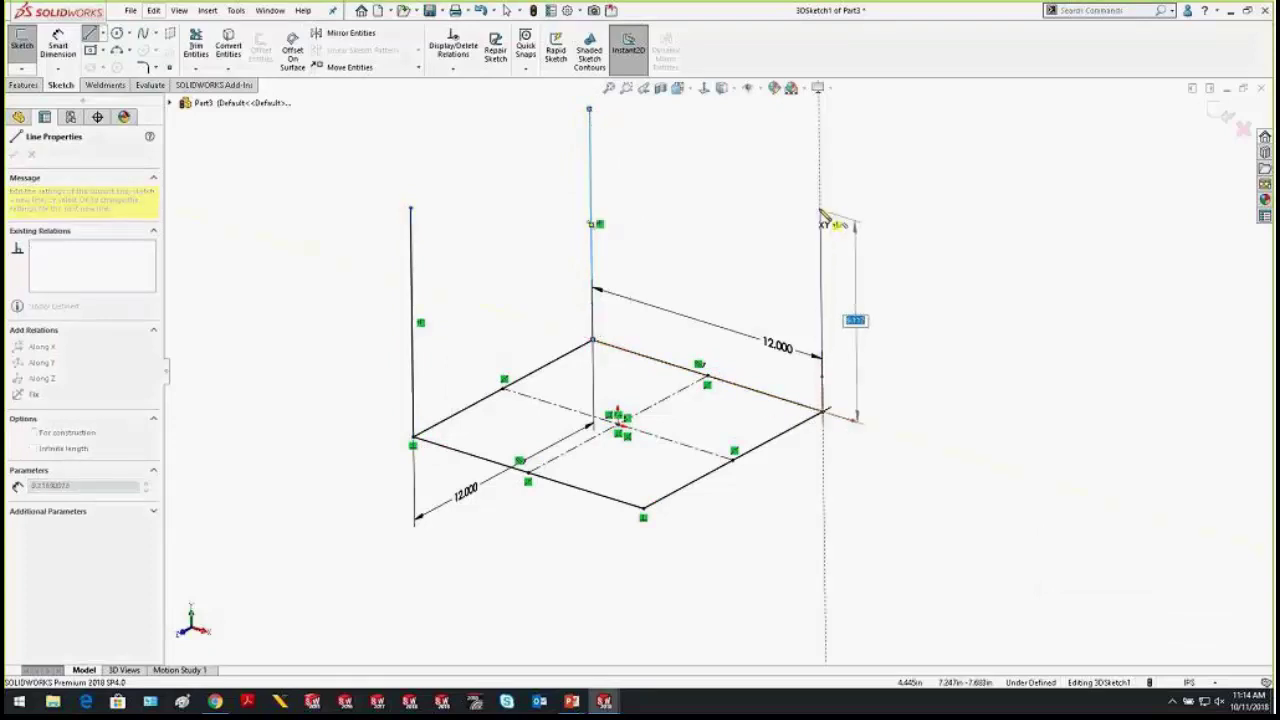
pyautogui.doubleClick(820, 210)
pyautogui.click(644, 516)
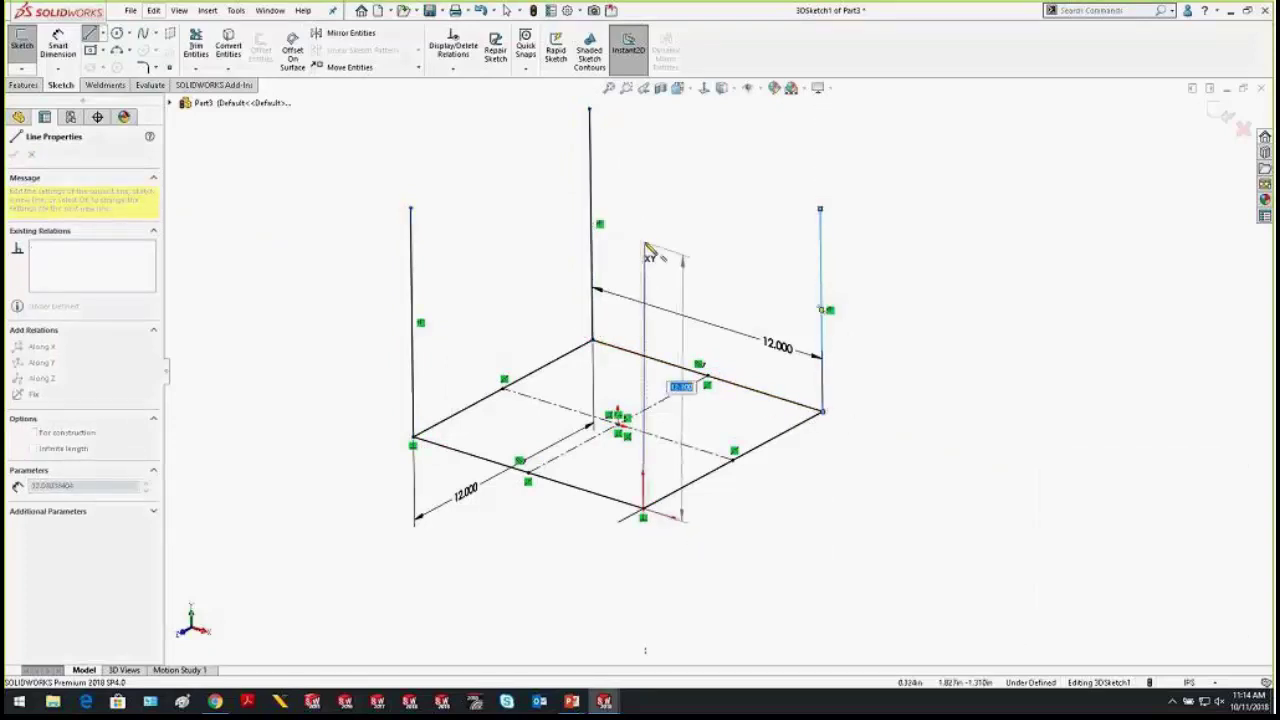
pyautogui.doubleClick(658, 351)
pyautogui.press('Escape')
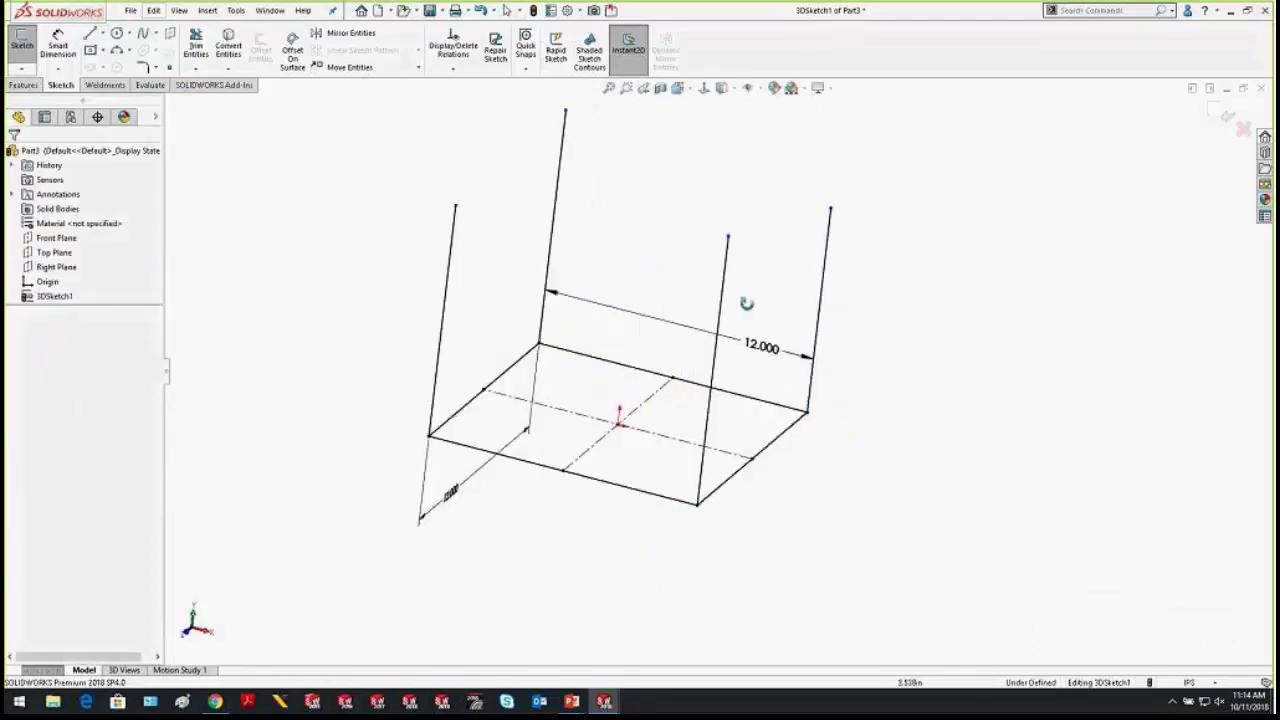
# Select all four upright lines and give them an Equal relation
pyautogui.moveTo(722, 316); pyautogui.dragTo(754, 297, button='middle')
pyautogui.click(419, 237)
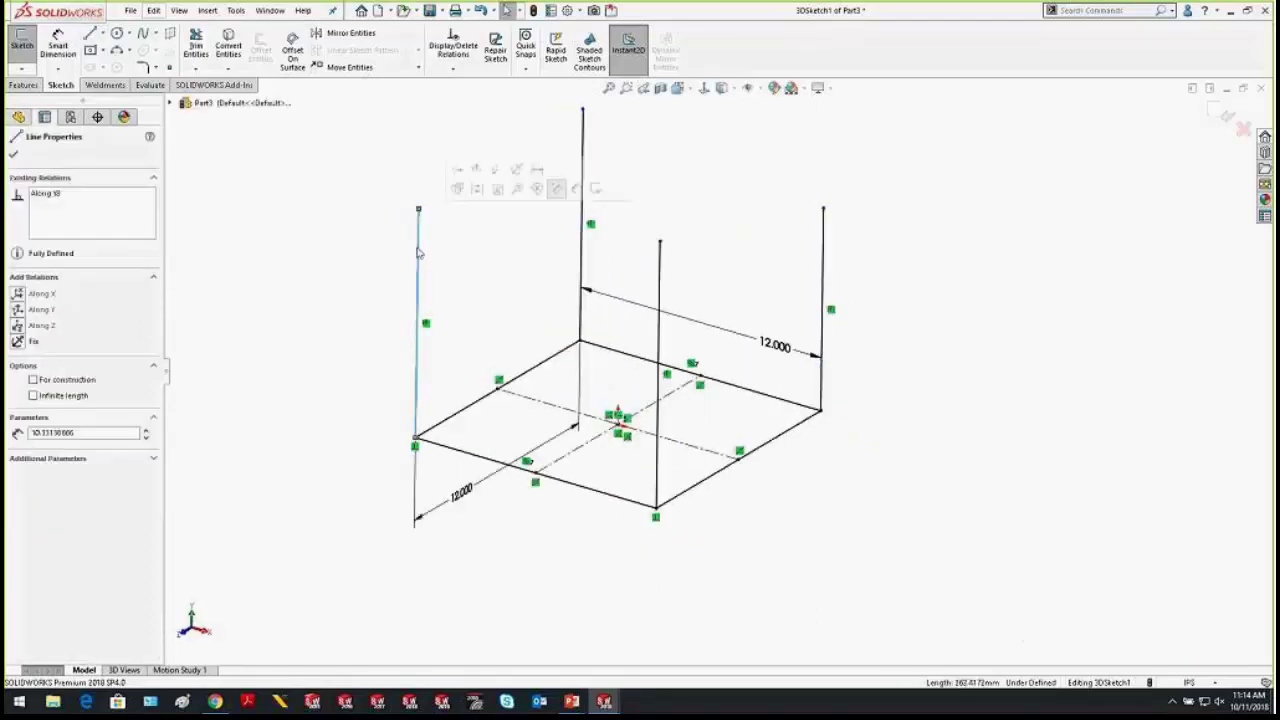
pyautogui.keyDown('ctrl'); pyautogui.click(584, 172); pyautogui.keyUp('ctrl')
pyautogui.keyDown('ctrl'); pyautogui.click(824, 238); pyautogui.keyUp('ctrl')
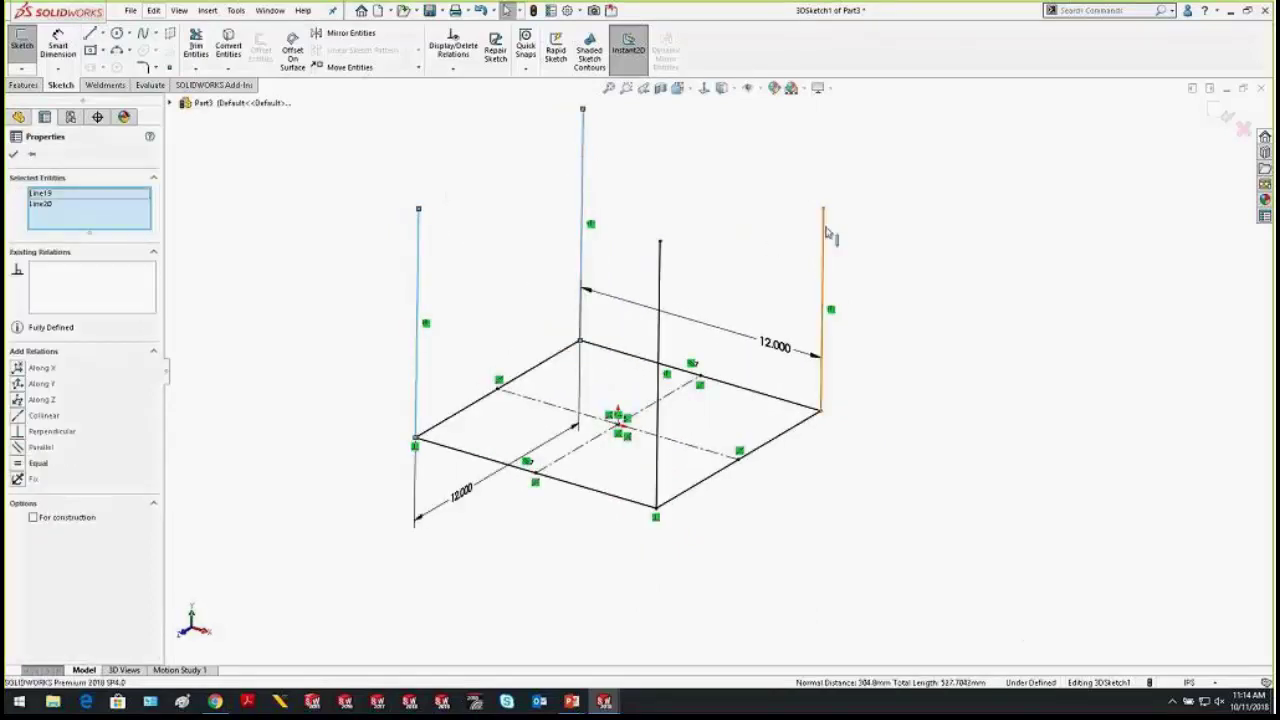
pyautogui.keyDown('ctrl'); pyautogui.click(660, 263); pyautogui.keyUp('ctrl')
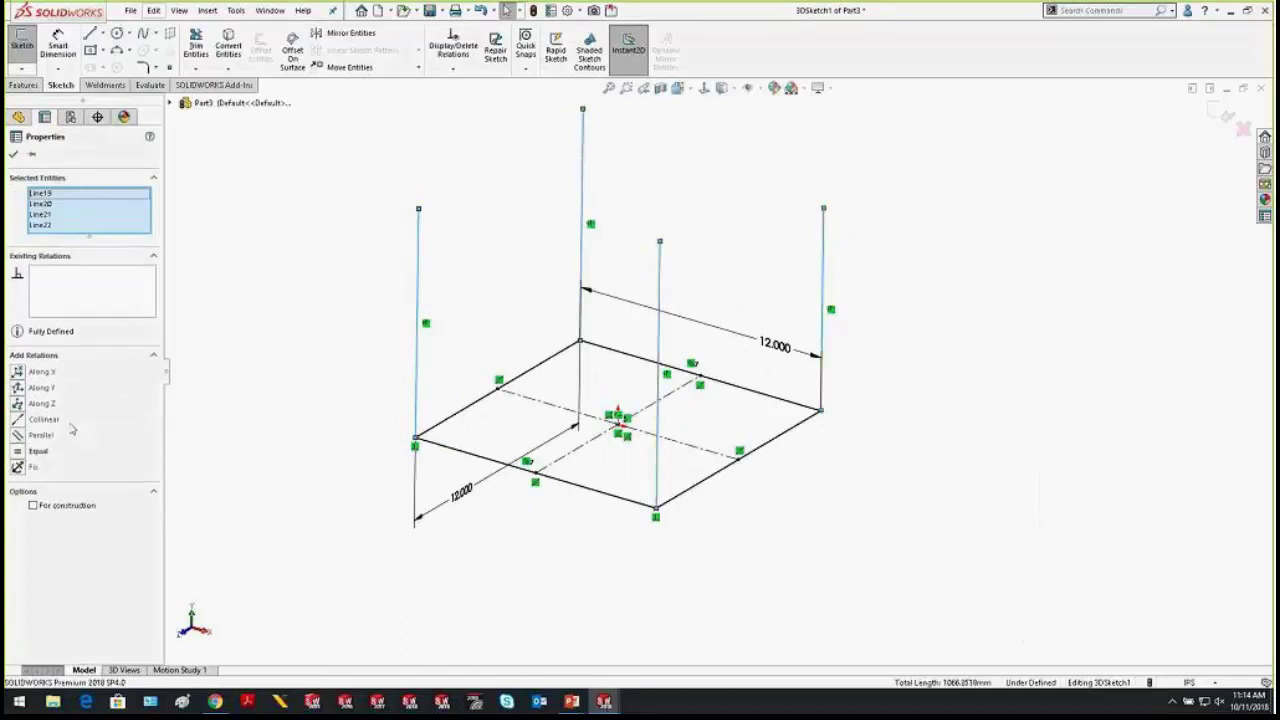
pyautogui.click(38, 451)
pyautogui.click(386, 280)
# Draw a corner rectangle on the ZX plane from the back upright's top end to the diagonally opposite front upright's top end
pyautogui.moveTo(386, 280)
pyautogui.mouseDown(button='middle')
pyautogui.moveTo(386, 229)
pyautogui.moveTo(371, 290)
pyautogui.mouseUp(button='middle')
pyautogui.hotkey('ctrl', '7')
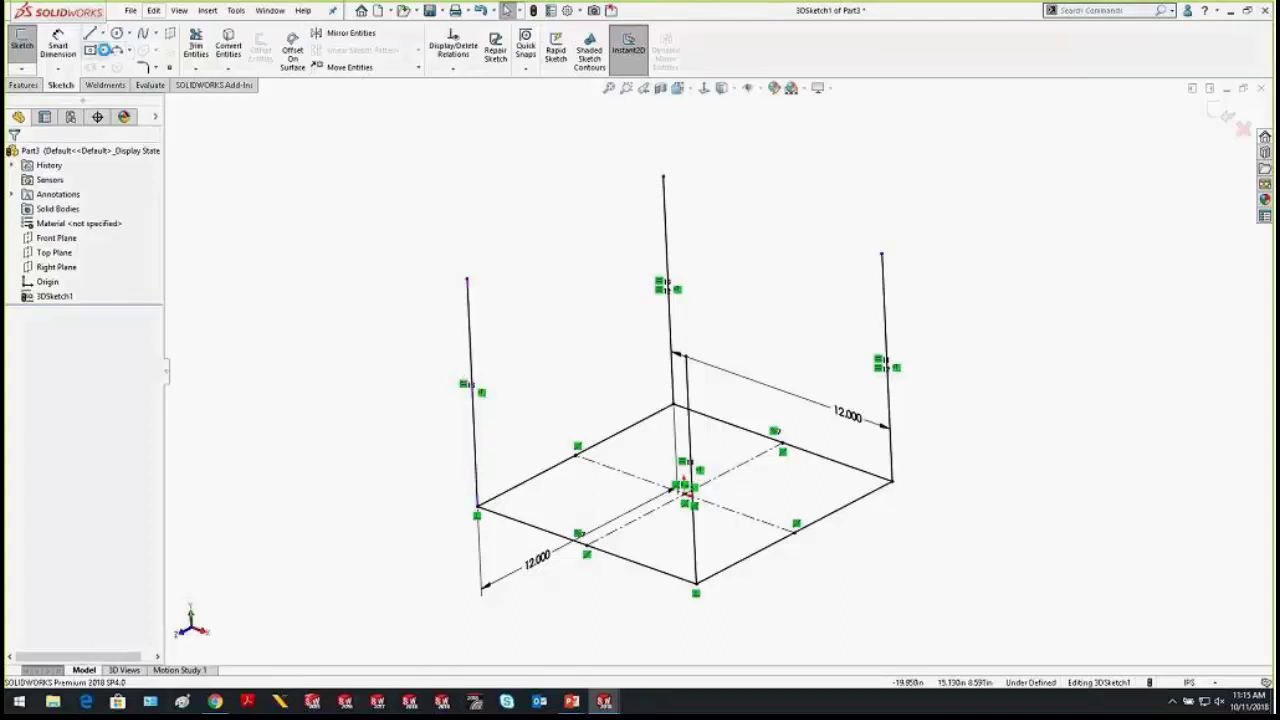
pyautogui.click(104, 49)
pyautogui.click(115, 74)
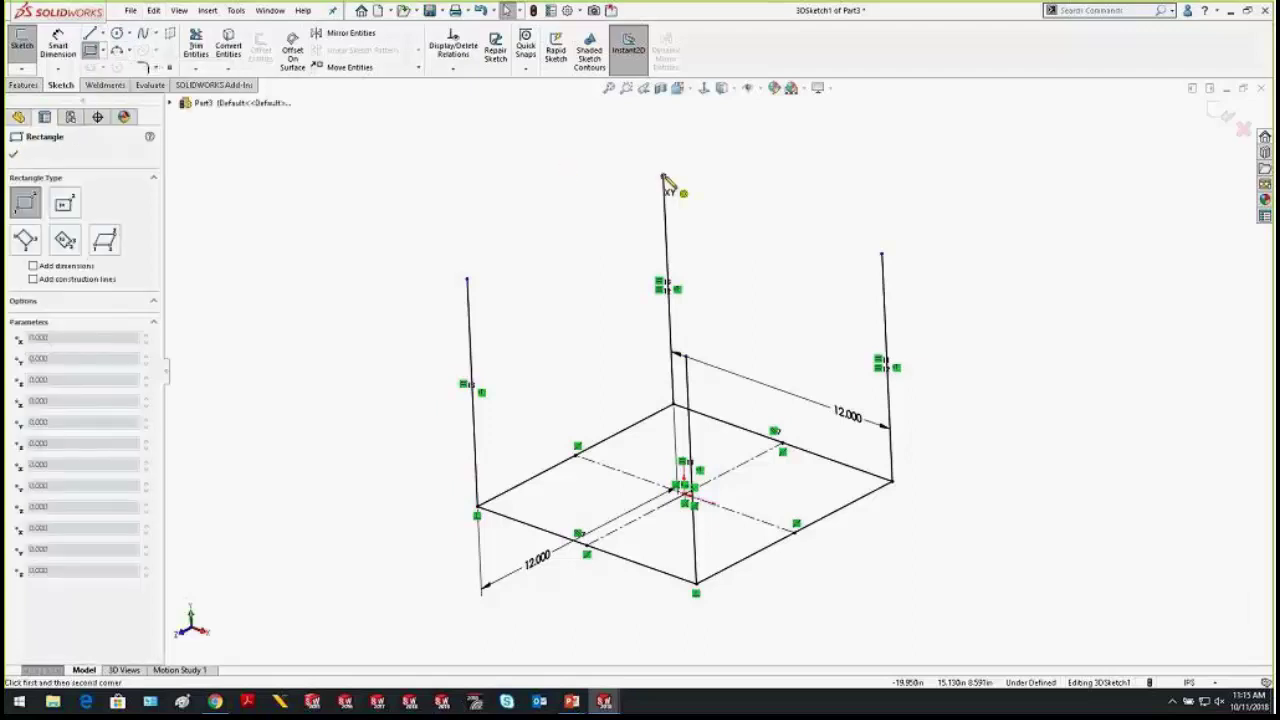
pyautogui.click(664, 177)
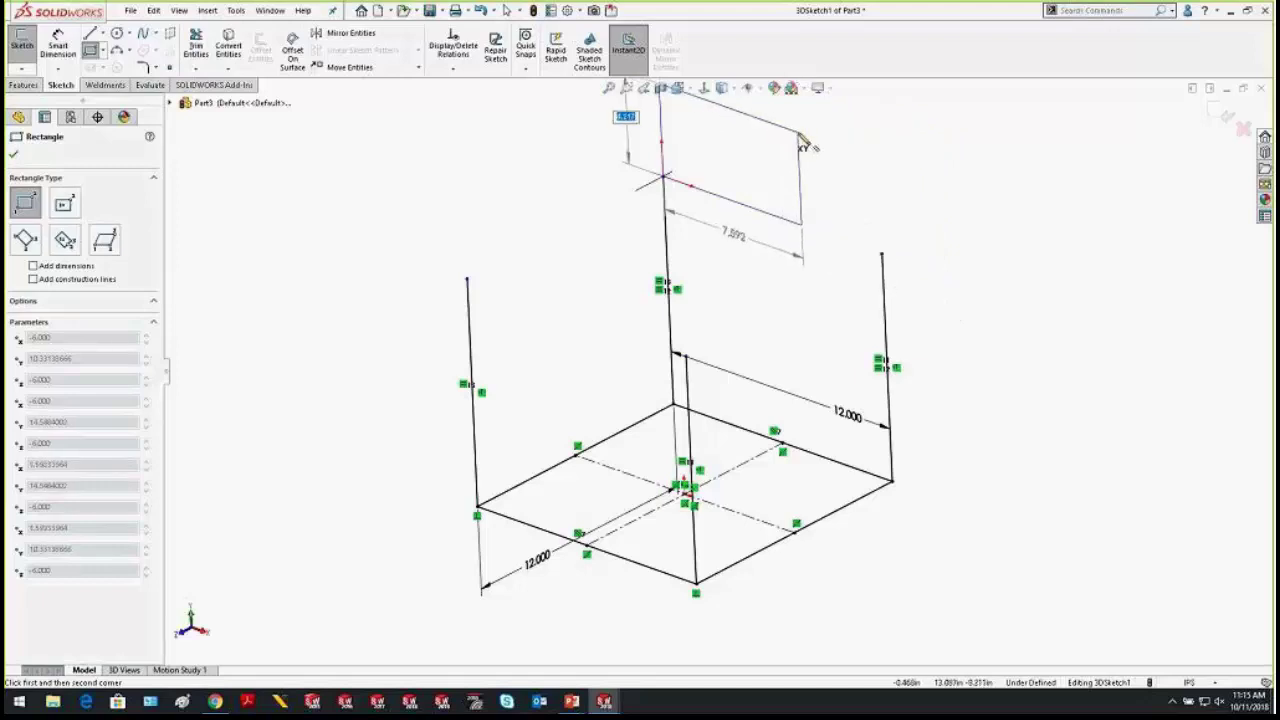
pyautogui.press('Tab')
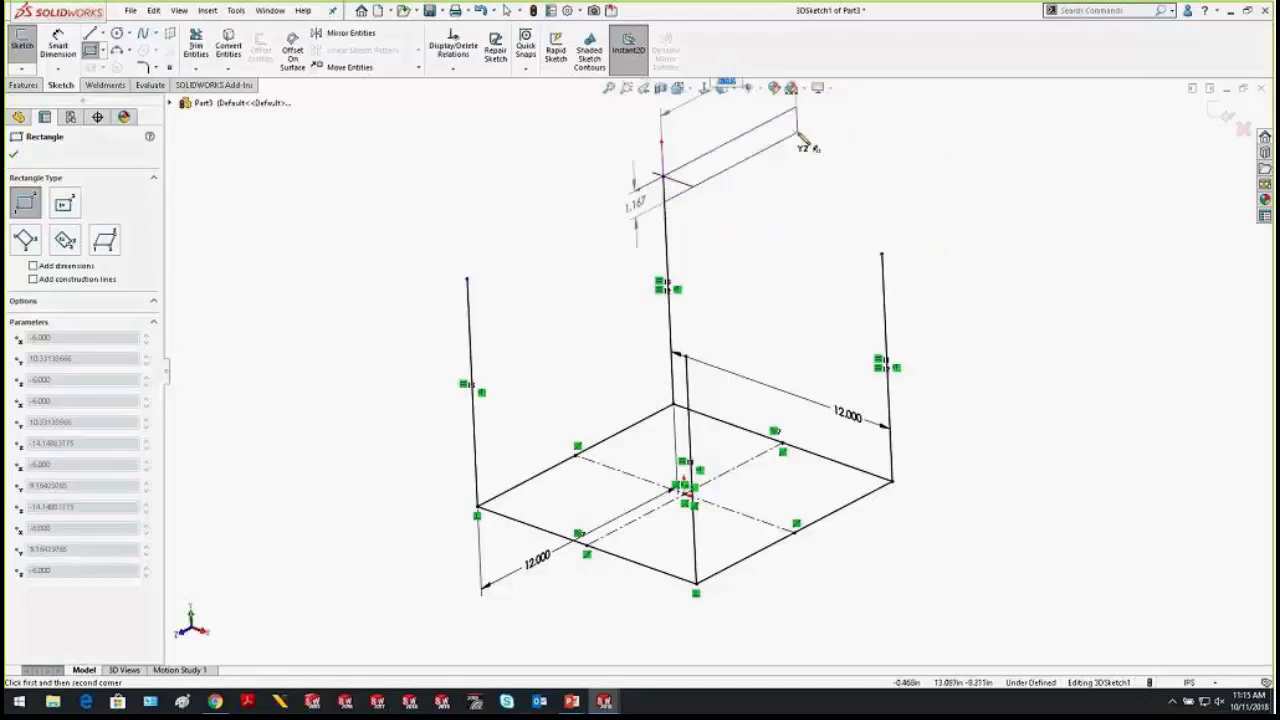
pyautogui.press('Tab')
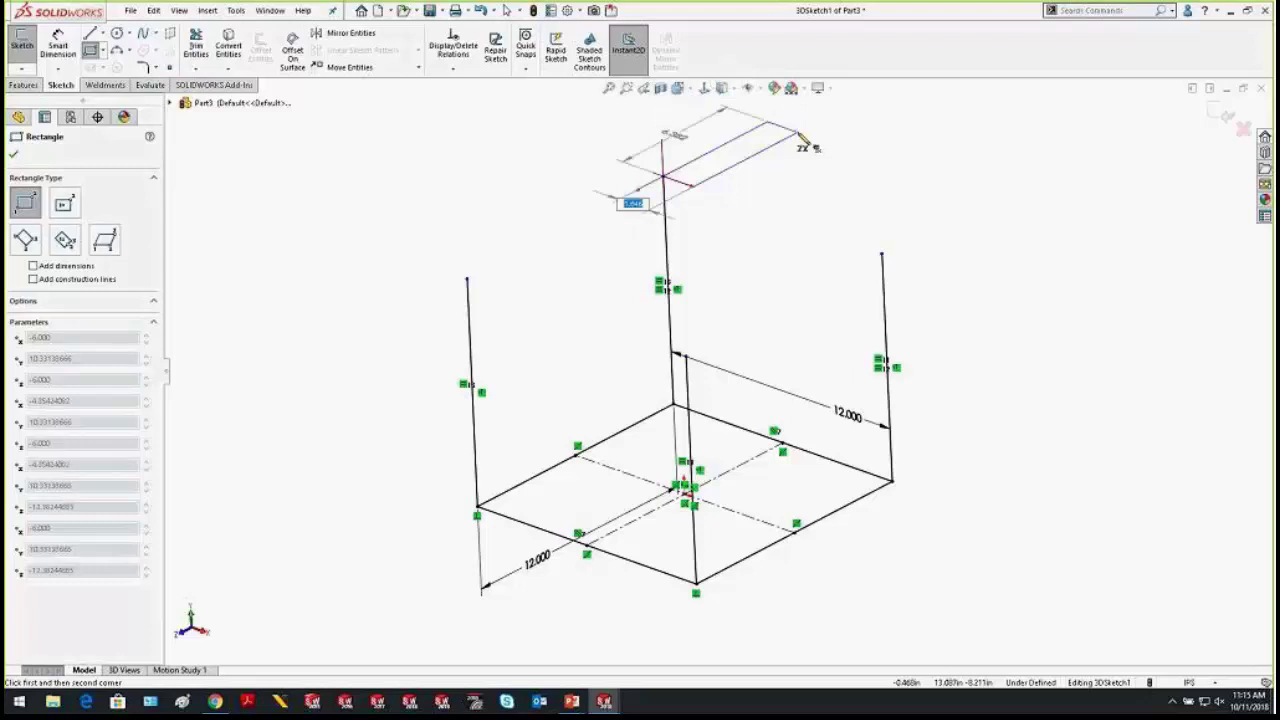
pyautogui.click(683, 357)
pyautogui.press('Escape')
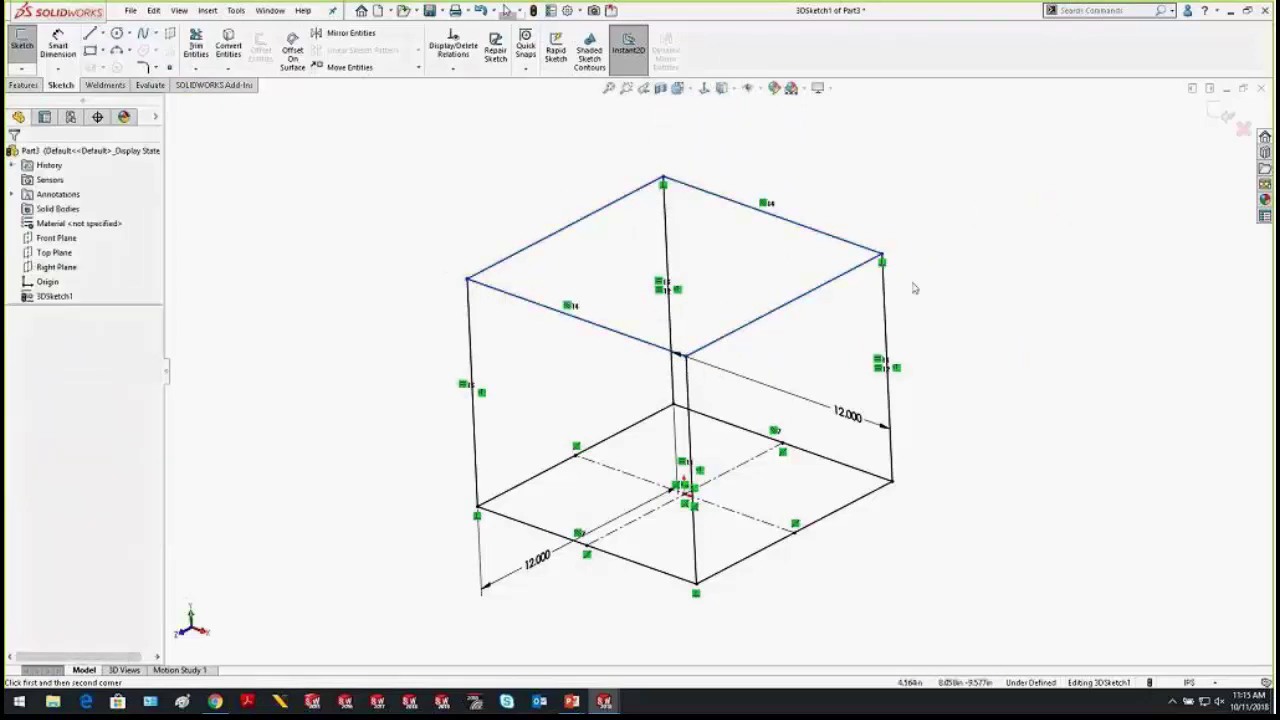
# Pull a corner of the top rectangle upward to flex the box's height, and dimension one upright edge to 12 in
pyautogui.moveTo(882, 259); pyautogui.dragTo(903, 225)
pyautogui.click(1025, 279)
pyautogui.click(57, 45)
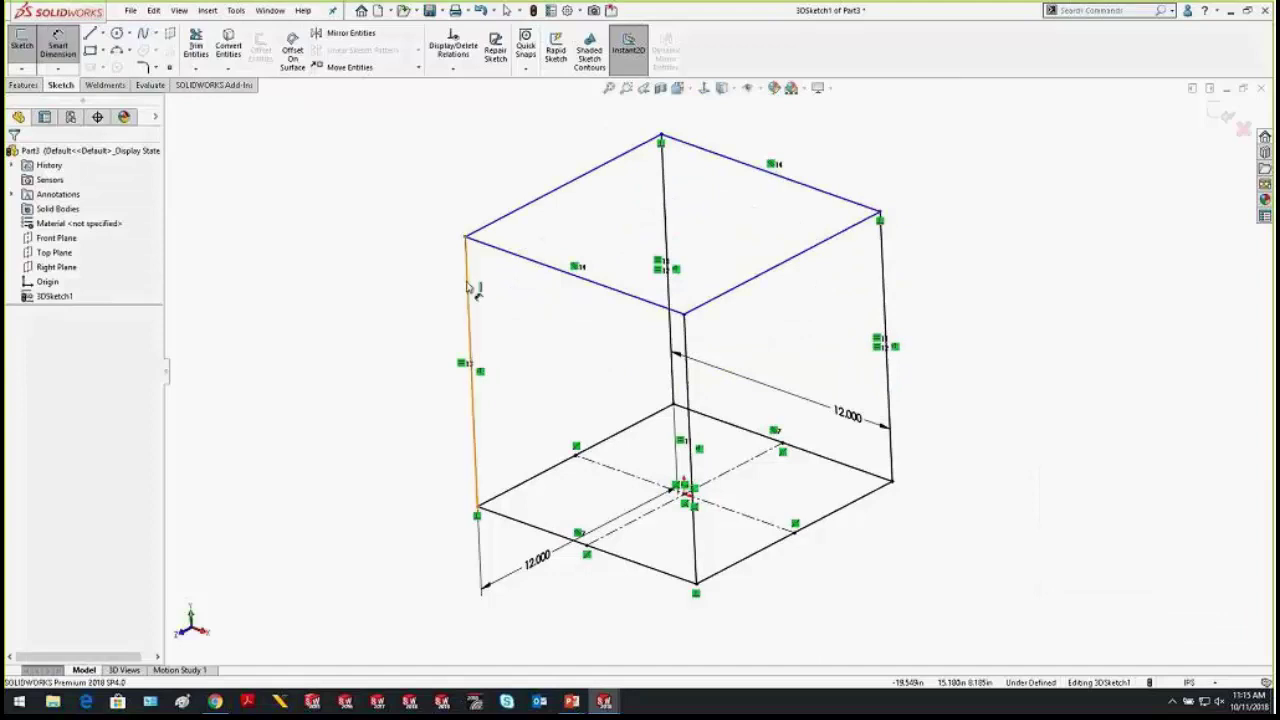
pyautogui.click(468, 287)
pyautogui.click(376, 366)
pyautogui.write('12')
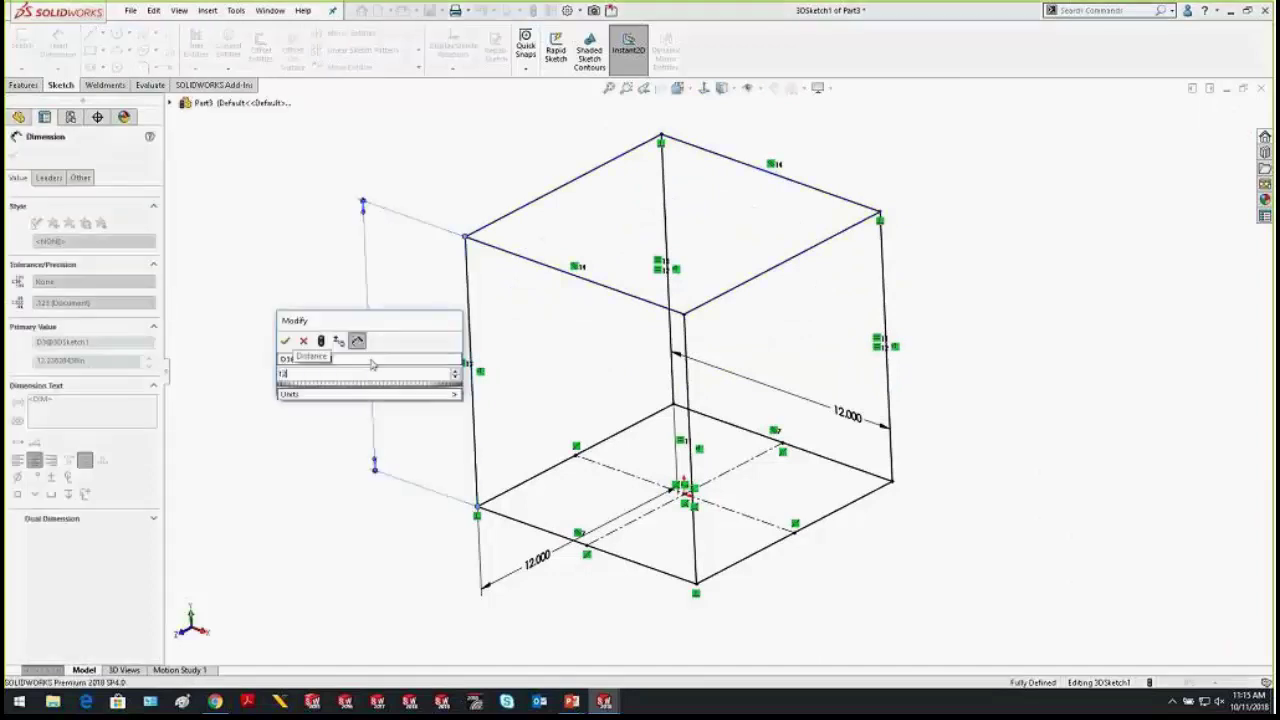
pyautogui.press('Return')
pyautogui.press('Escape')
# Highlight the whole box by selecting 3DSketch1, and exit the 3D sketch
pyautogui.moveTo(684, 306)
pyautogui.mouseDown(button='middle')
pyautogui.moveTo(709, 258)
pyautogui.moveTo(667, 251)
pyautogui.moveTo(694, 251)
pyautogui.moveTo(670, 250)
pyautogui.moveTo(674, 294)
pyautogui.mouseUp(button='middle')
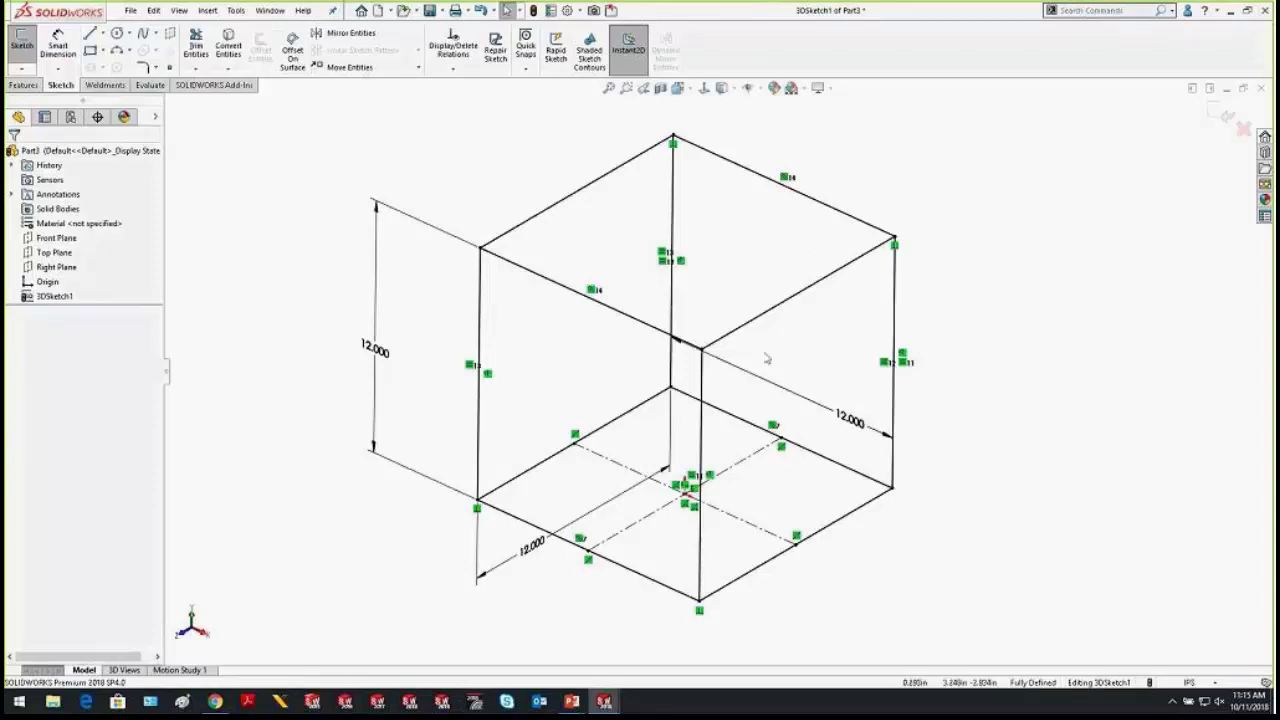
pyautogui.click(52, 297)
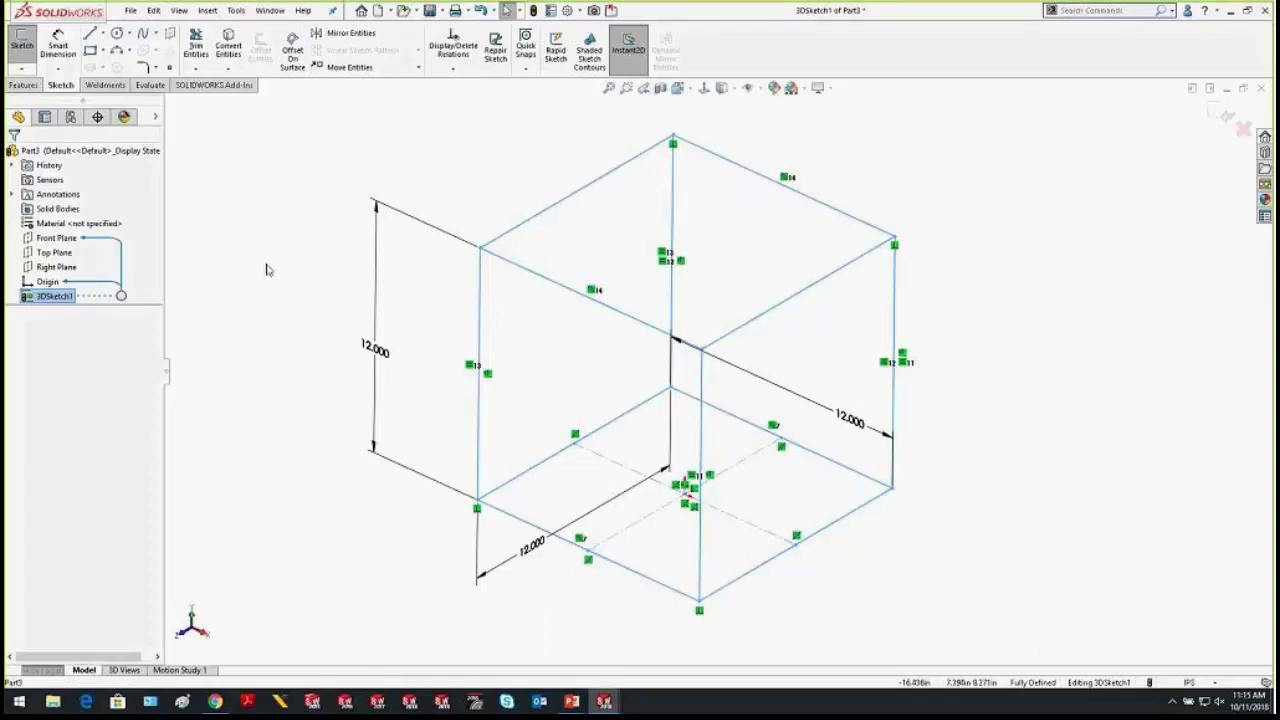
pyautogui.click(692, 294)
pyautogui.moveTo(692, 294); pyautogui.dragTo(720, 294, button='middle')
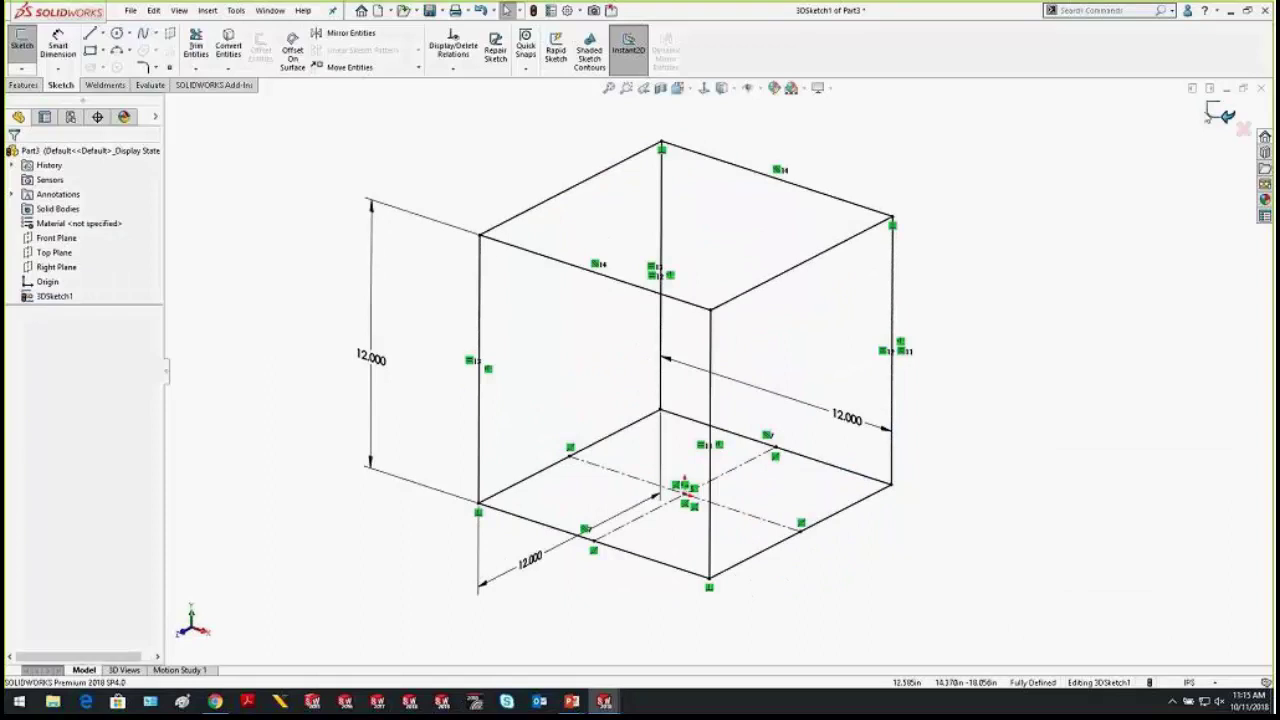
pyautogui.click(1222, 113)
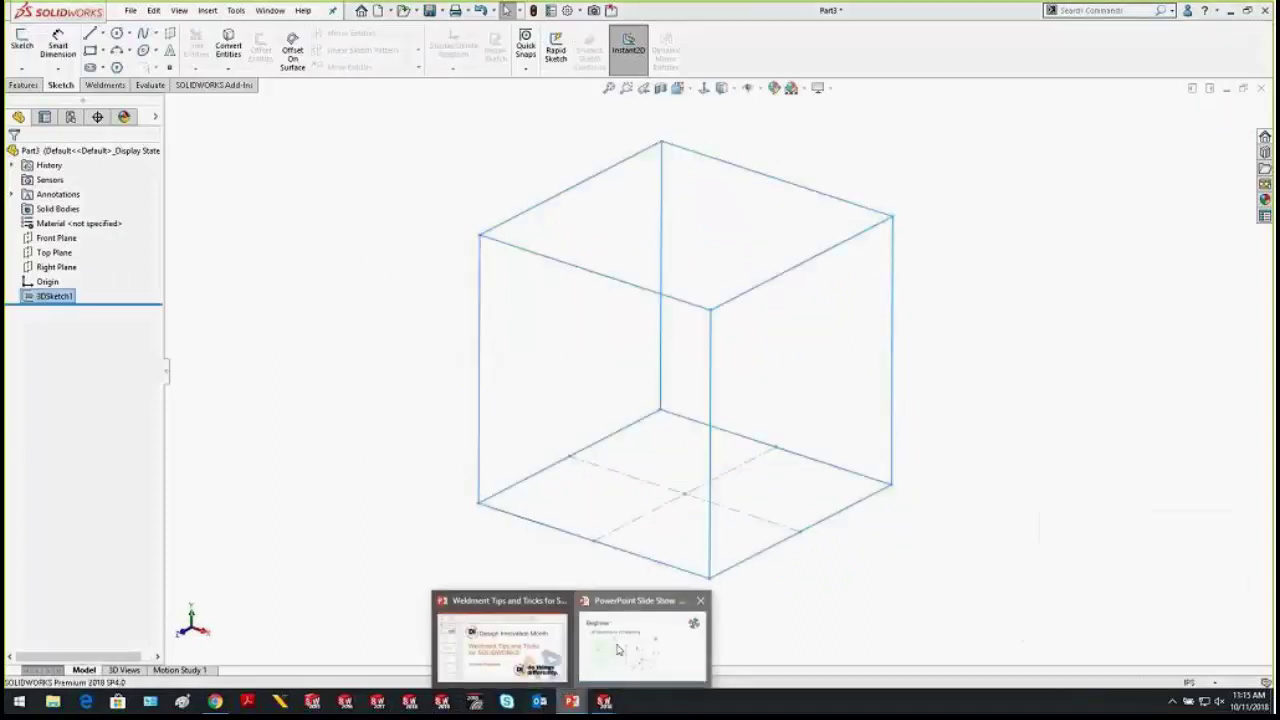
# Switch to the PowerPoint slide show, advance through the 2D Sketching vs 3D Sketching comparison, and return to SOLIDWORKS
pyautogui.click(617, 650)
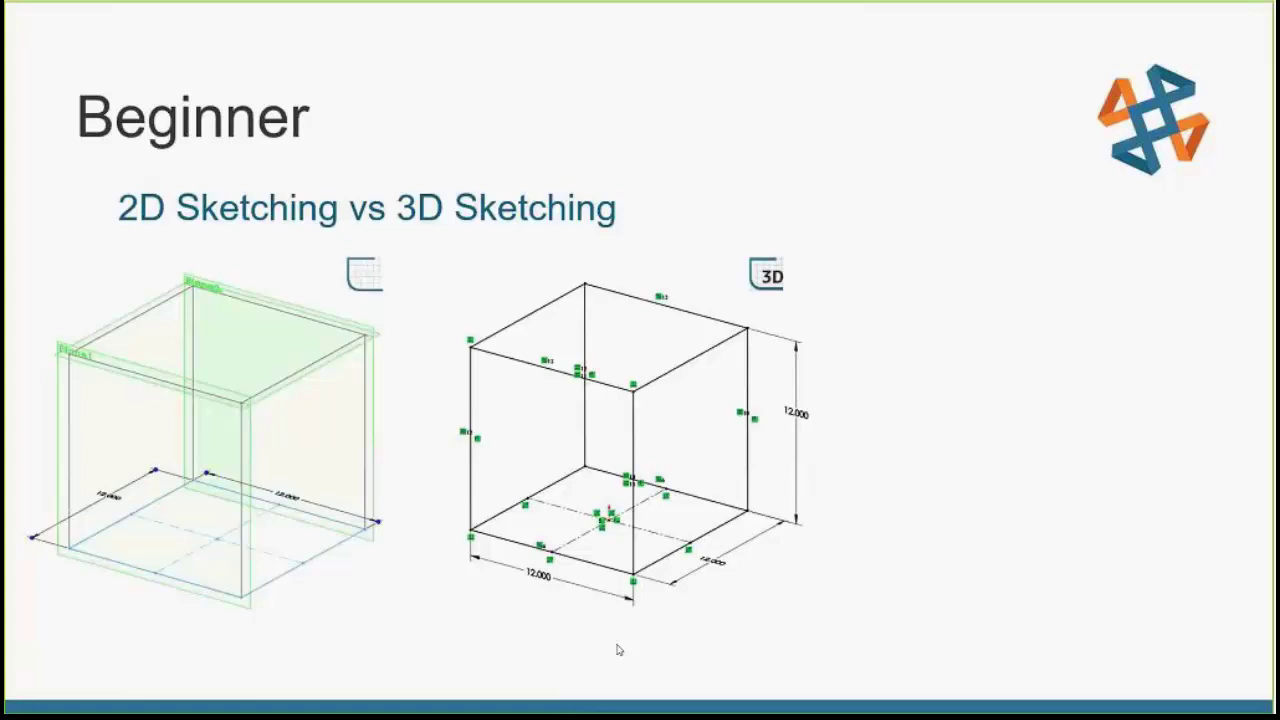
pyautogui.click(617, 650)
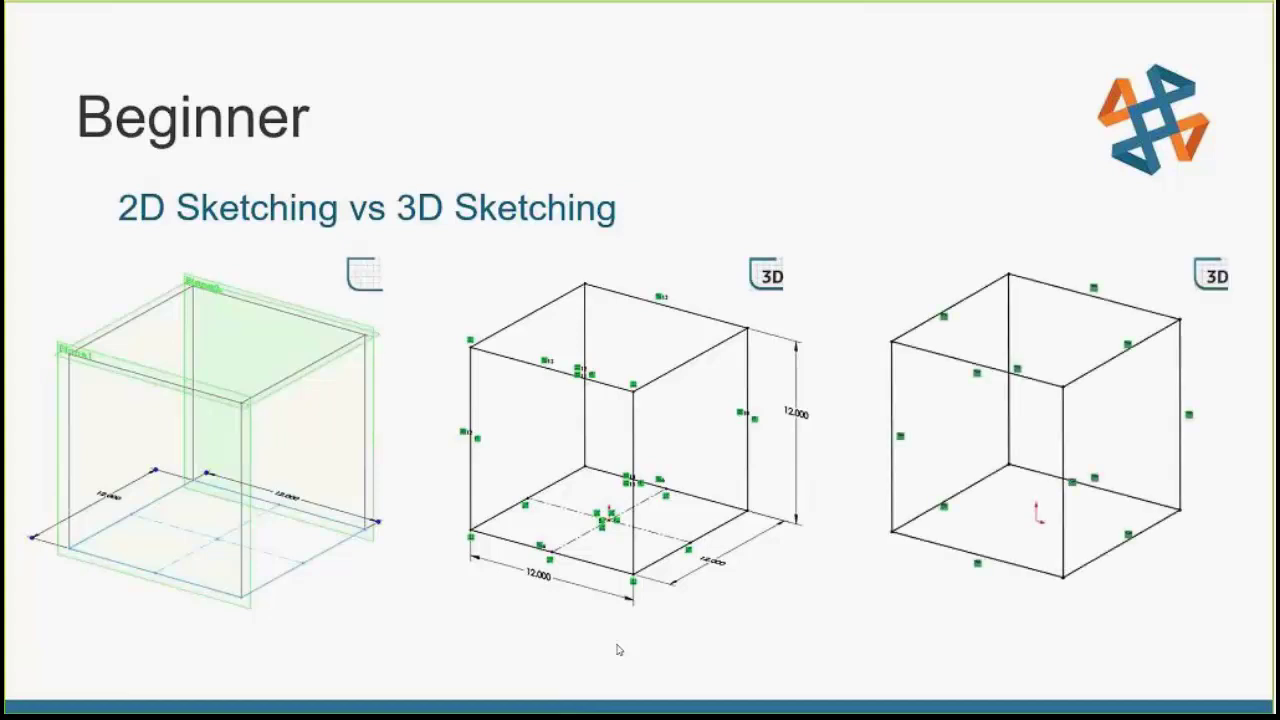
pyautogui.hotkey('alt', 'Tab')
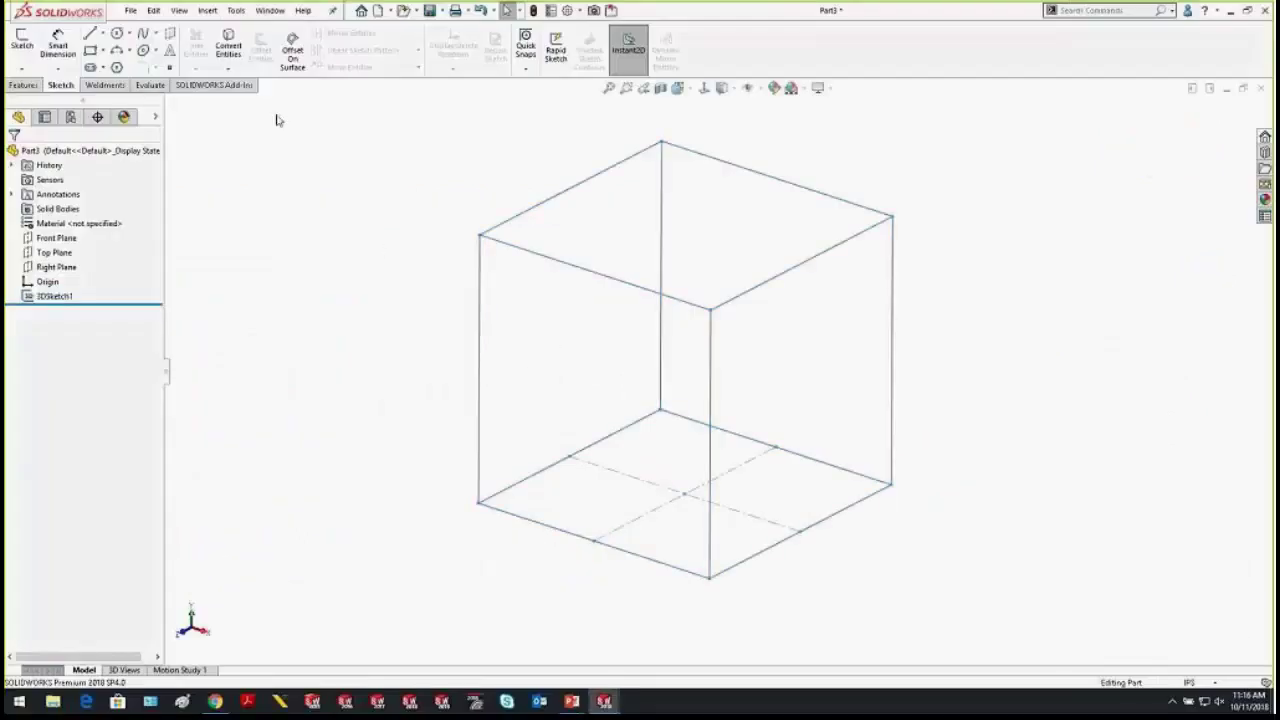
# Create a new part from the inch part template and sketch a center rectangle from the origin on the Top Plane
pyautogui.click(377, 10)
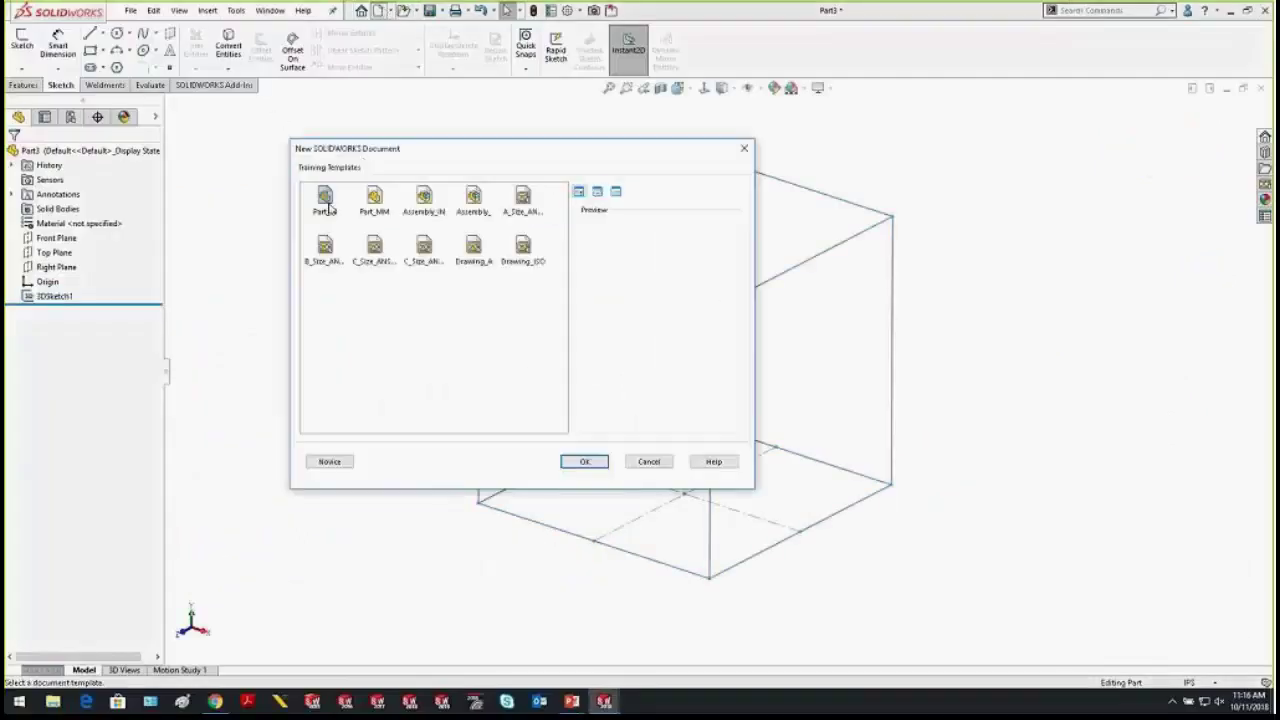
pyautogui.doubleClick(325, 205)
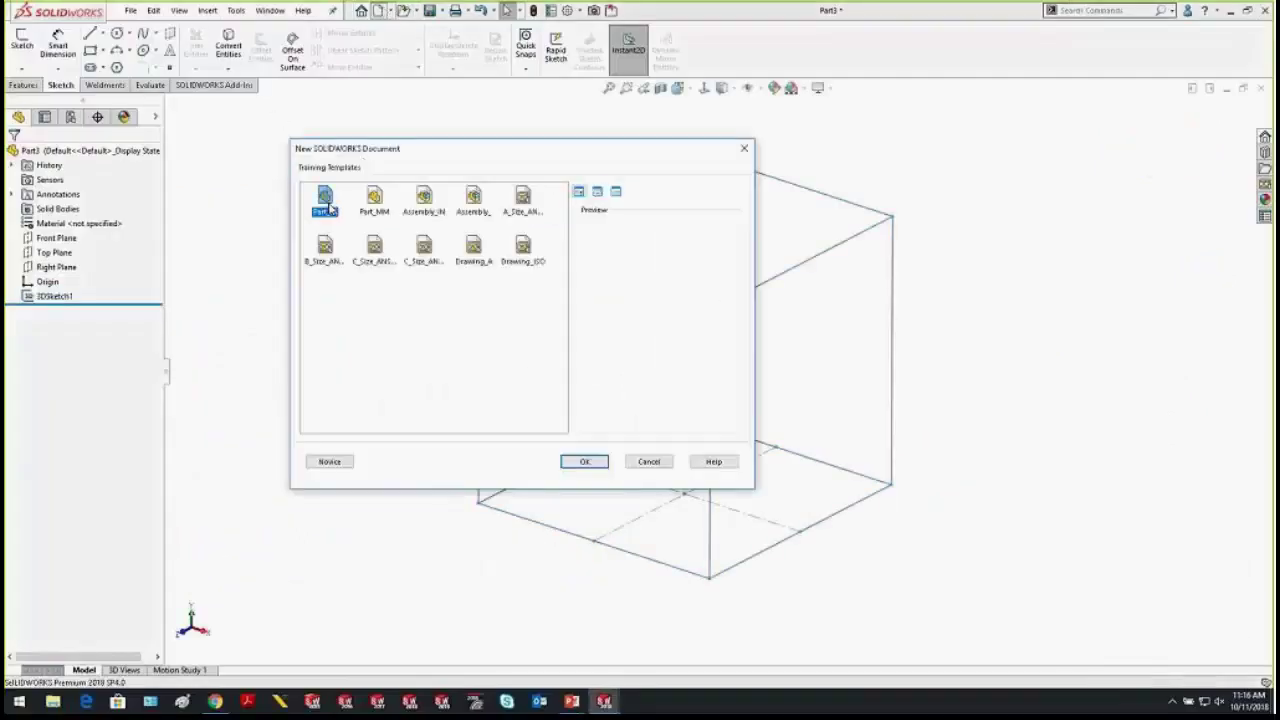
pyautogui.click(60, 253)
pyautogui.click(83, 206)
pyautogui.click(98, 51)
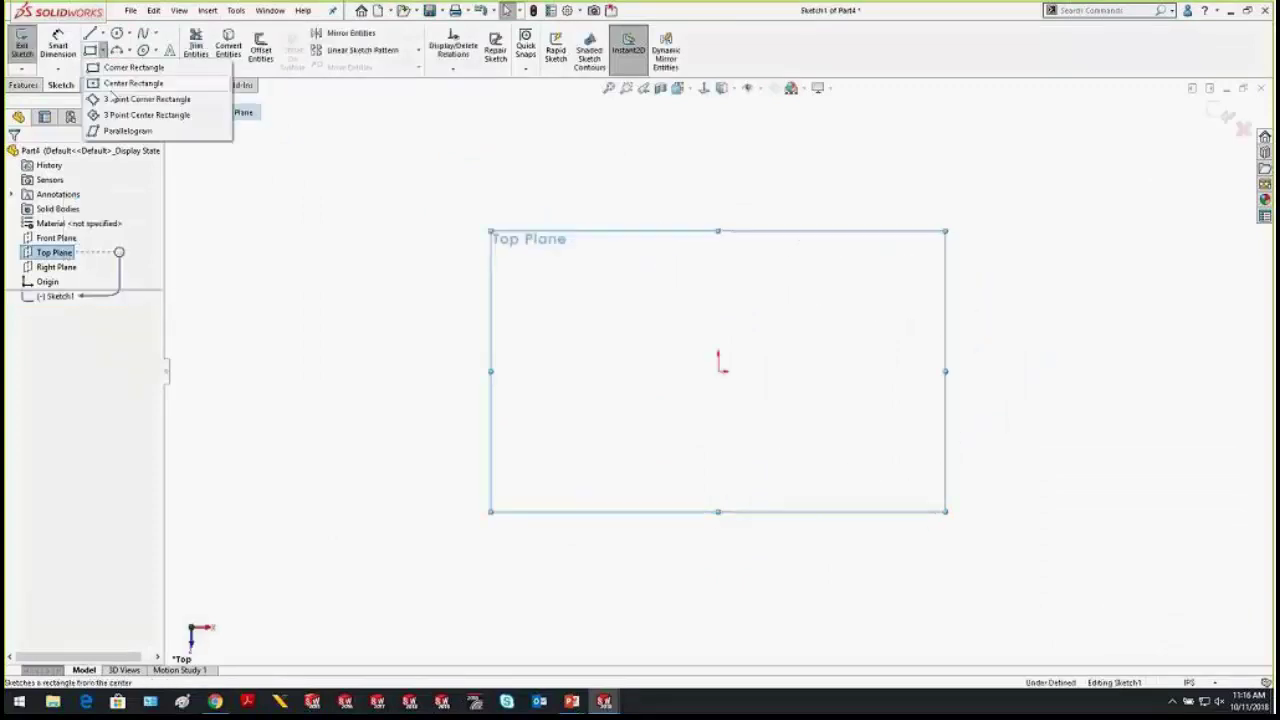
pyautogui.click(130, 84)
pyautogui.click(718, 368)
pyautogui.click(477, 141)
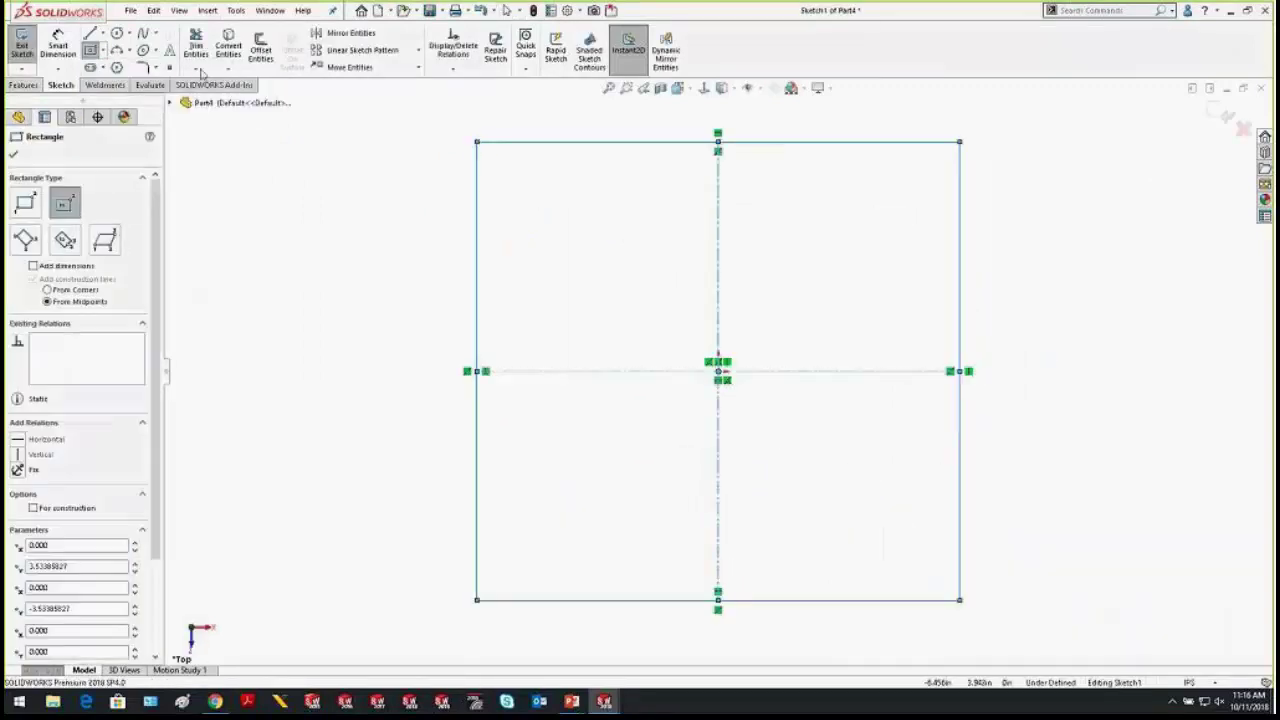
pyautogui.press('Escape')
# Dimension the rectangle's left vertical side and top horizontal side to 12 in each
pyautogui.click(58, 45)
pyautogui.click(477, 198)
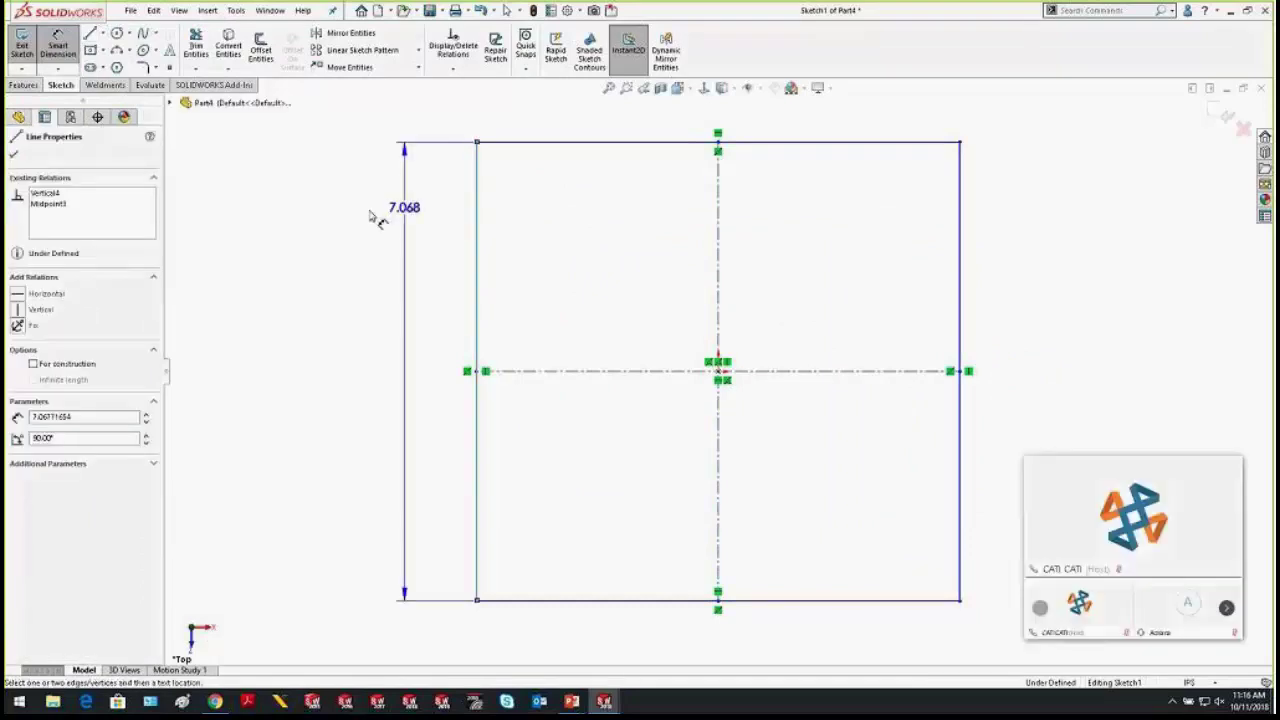
pyautogui.click(372, 215)
pyautogui.write('12')
pyautogui.press('Return')
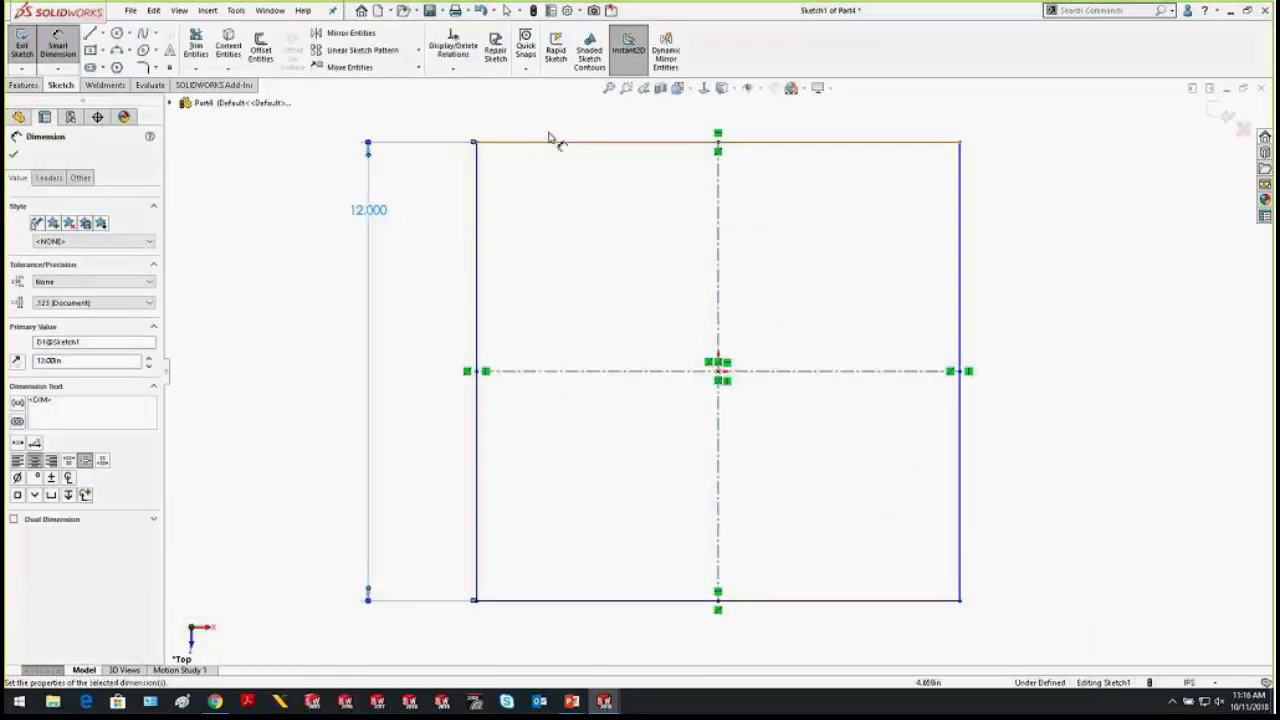
pyautogui.click(549, 139)
pyautogui.click(572, 121)
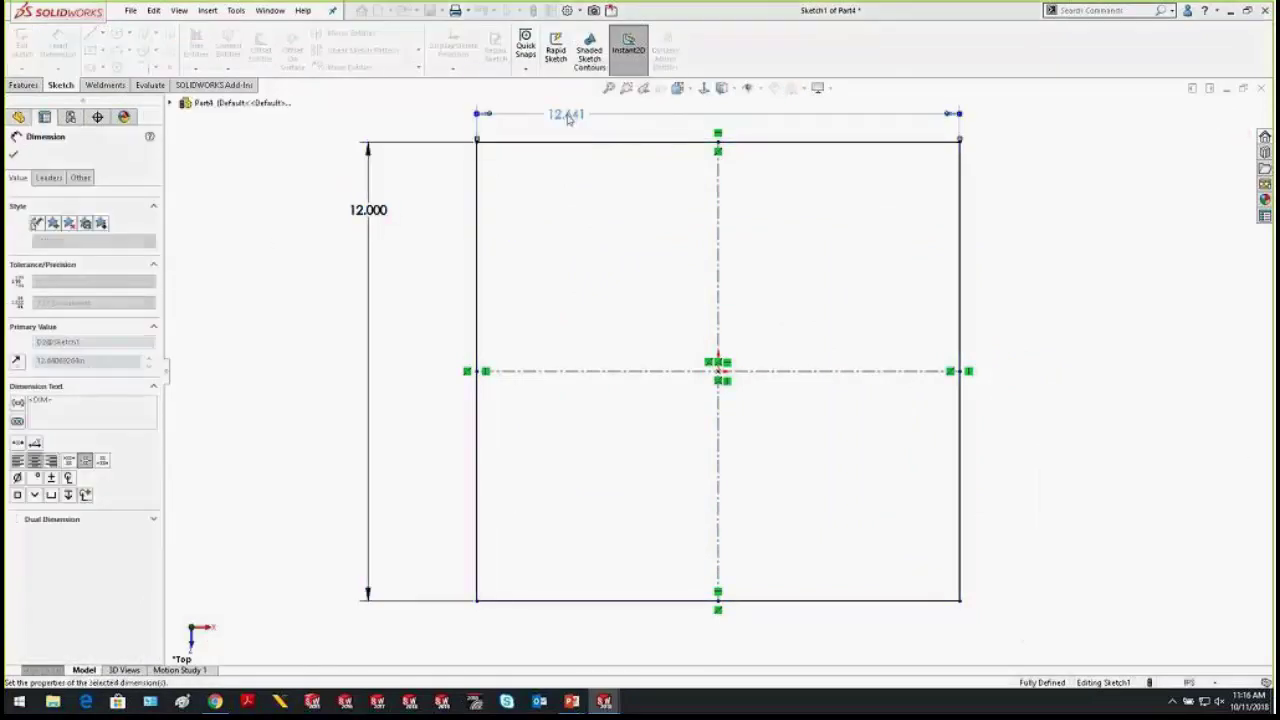
pyautogui.write('12')
pyautogui.press('Return')
pyautogui.press('Escape')
# Extrude the square sketch 12 in with a Blind Boss-Extrude to form a solid cube
pyautogui.click(23, 84)
pyautogui.click(28, 45)
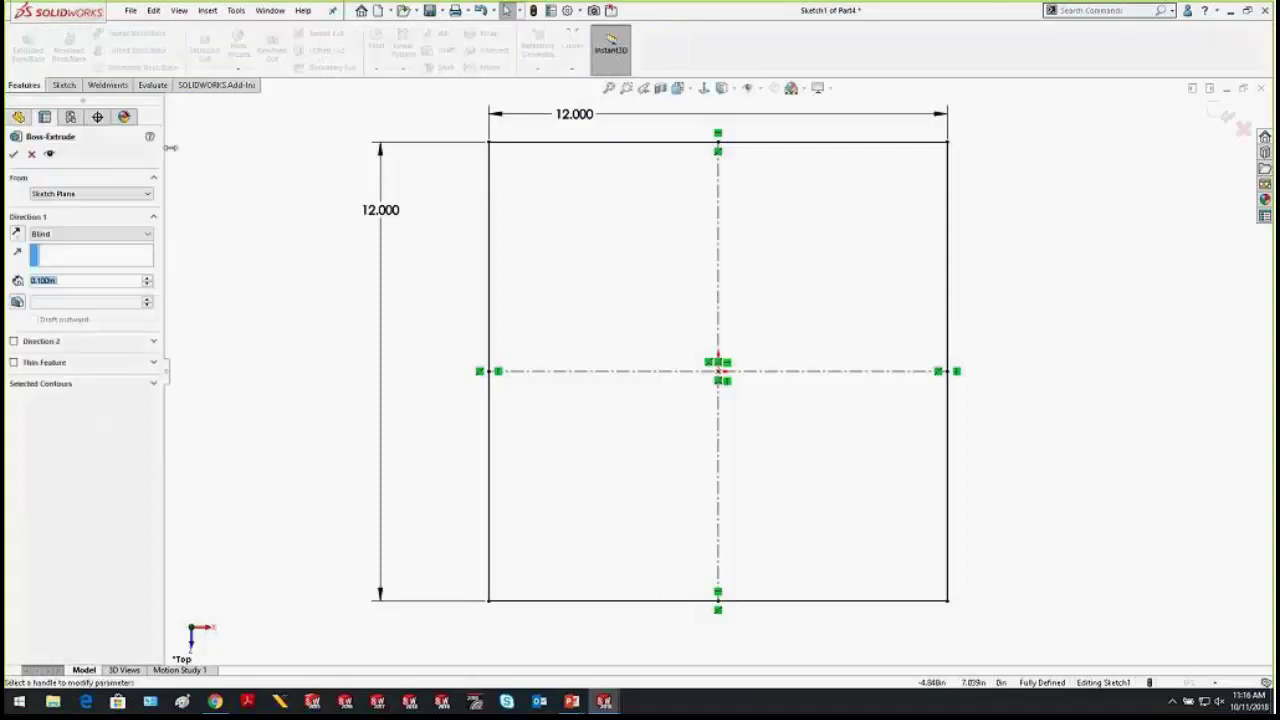
pyautogui.write('12')
pyautogui.press('Return')
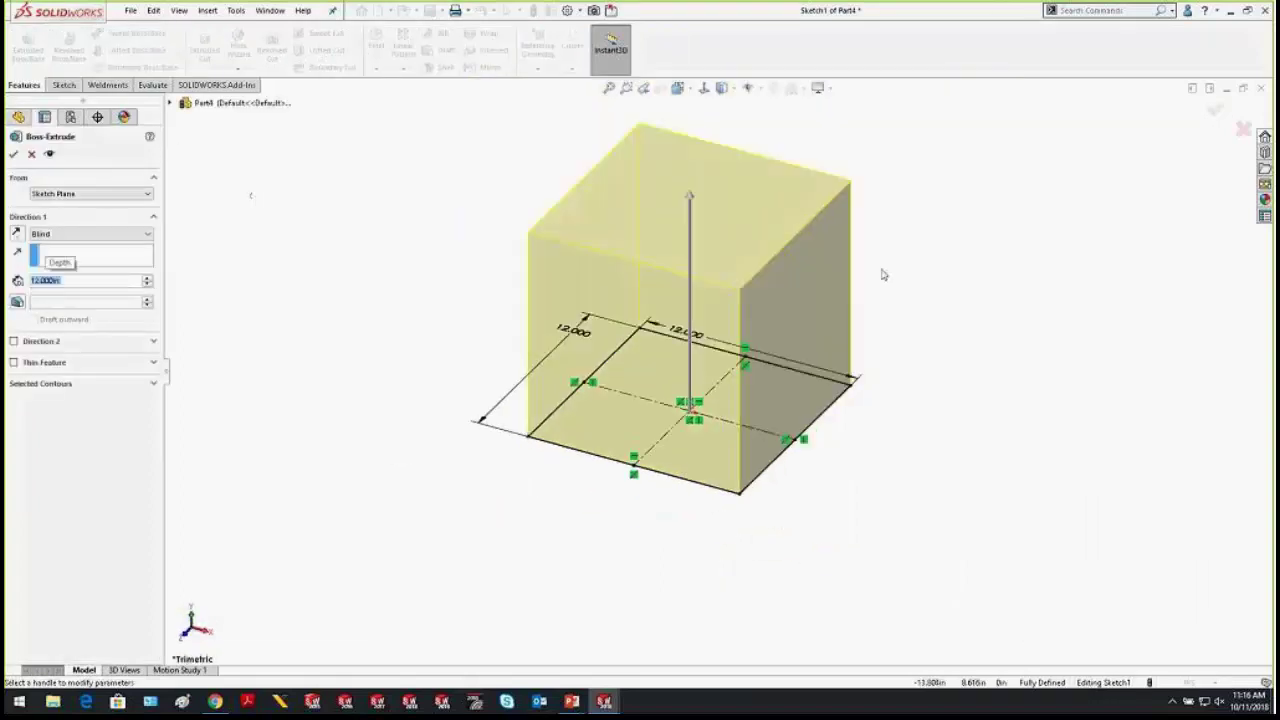
pyautogui.click(13, 153)
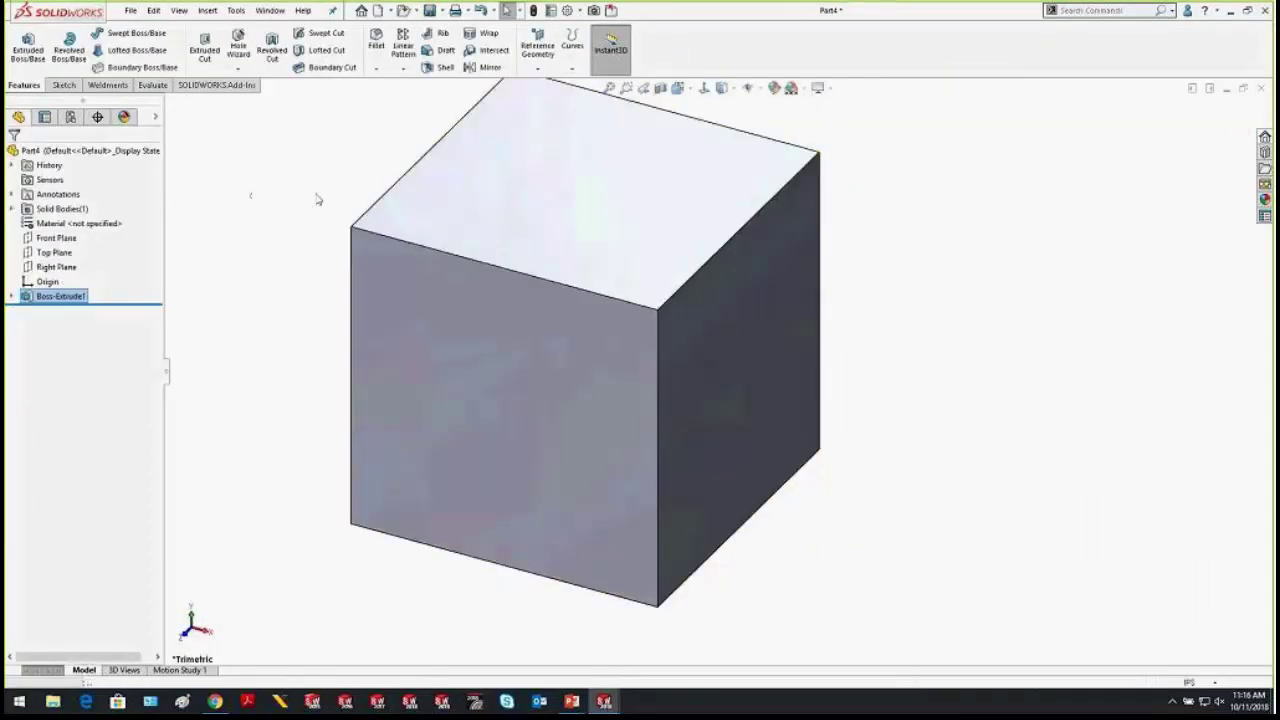
# Select several of the cube's top and front edges one by one, and clear the selection
pyautogui.press('z')
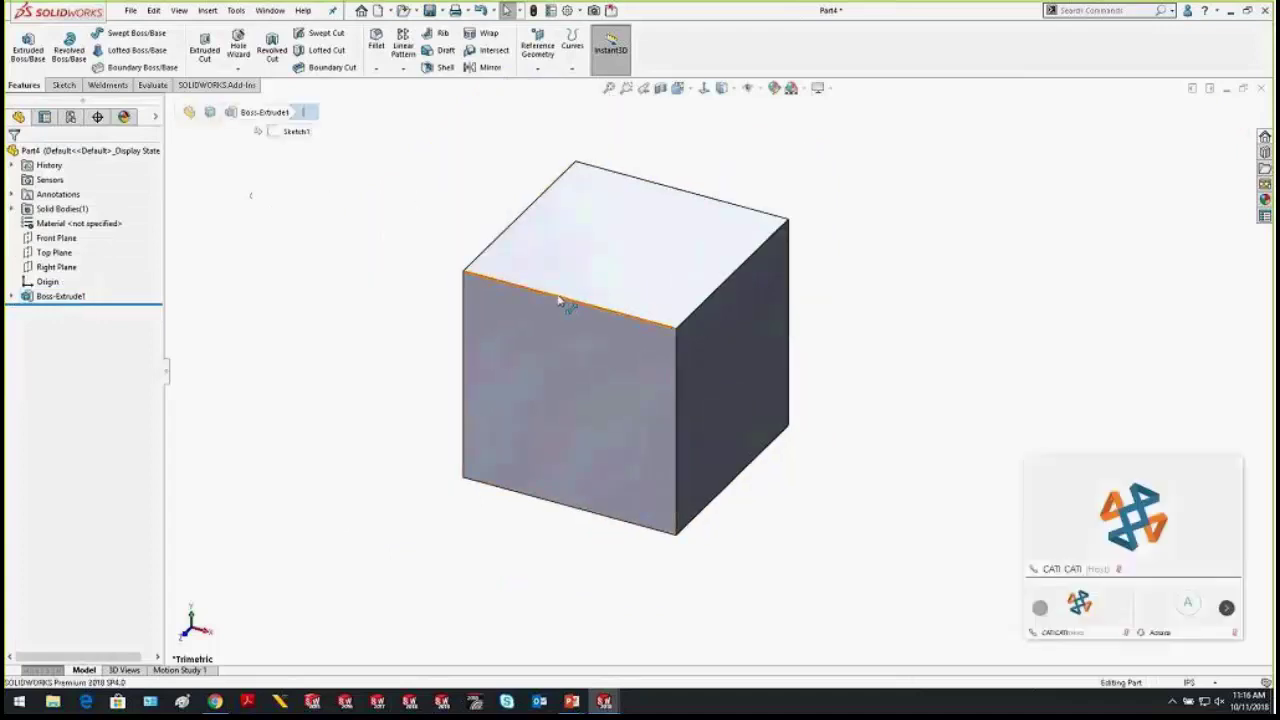
pyautogui.click(507, 212)
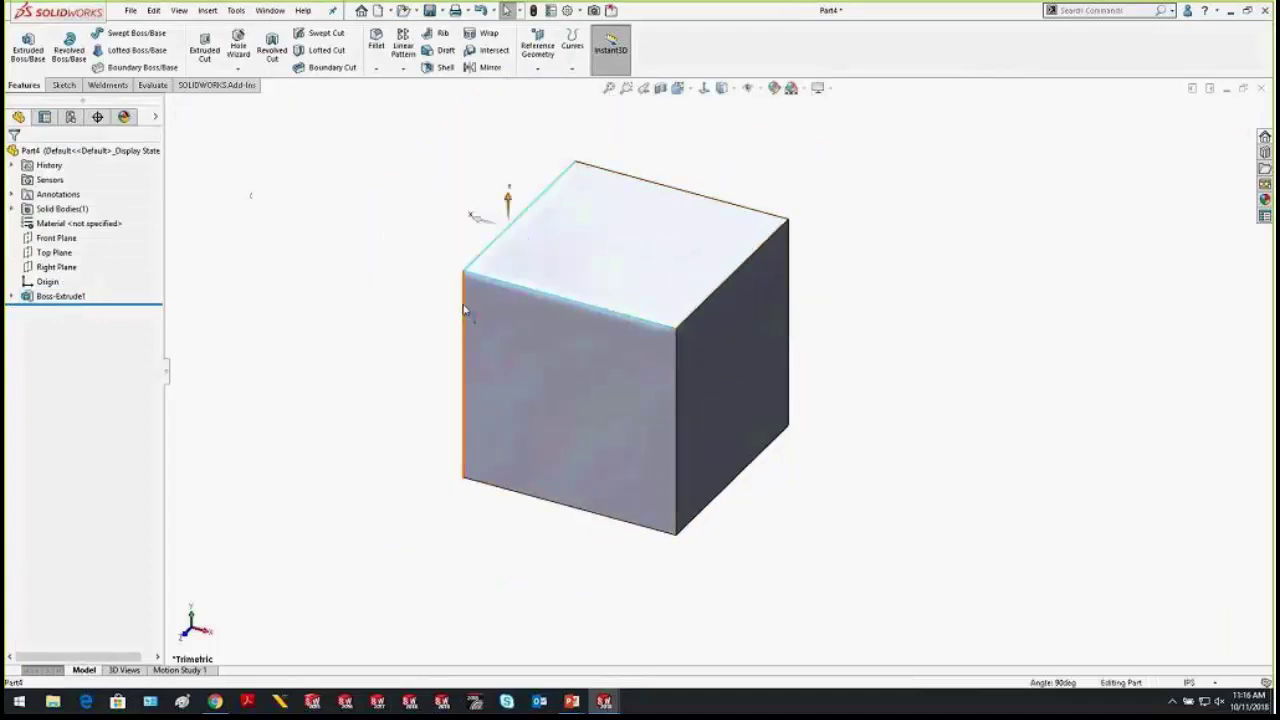
pyautogui.keyDown('ctrl'); pyautogui.click(470, 330); pyautogui.keyUp('ctrl')
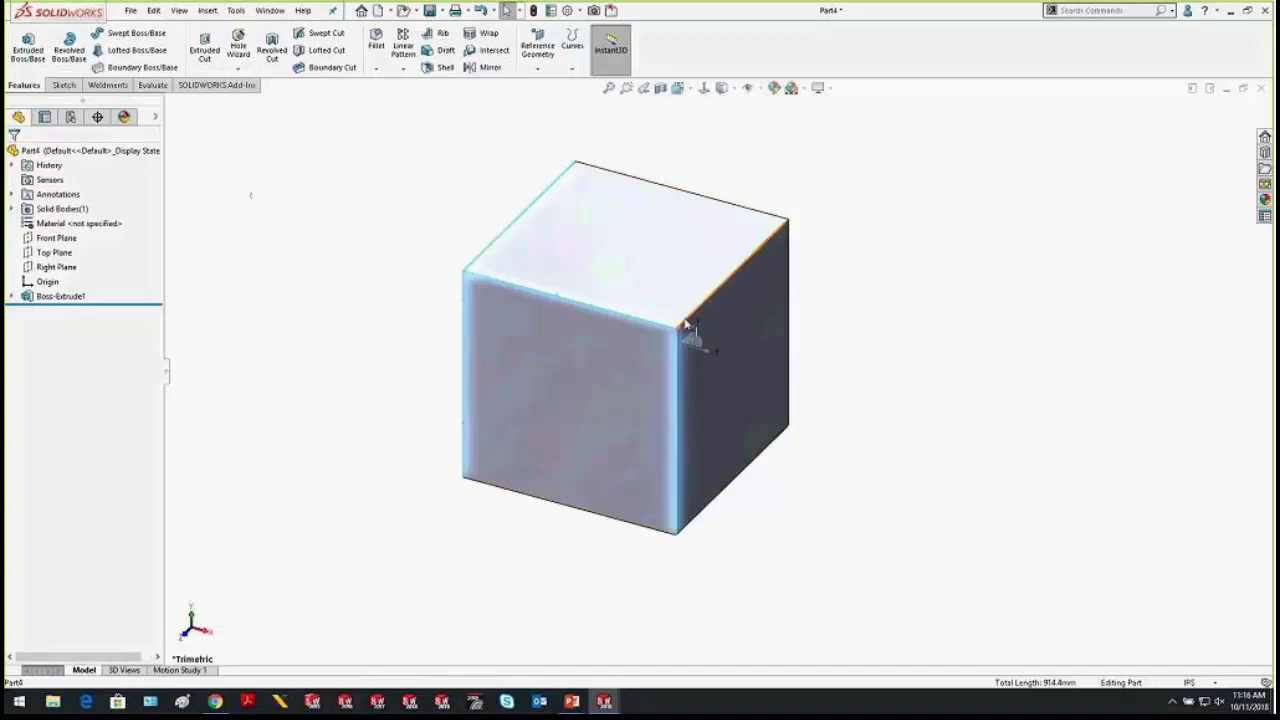
pyautogui.click(958, 220)
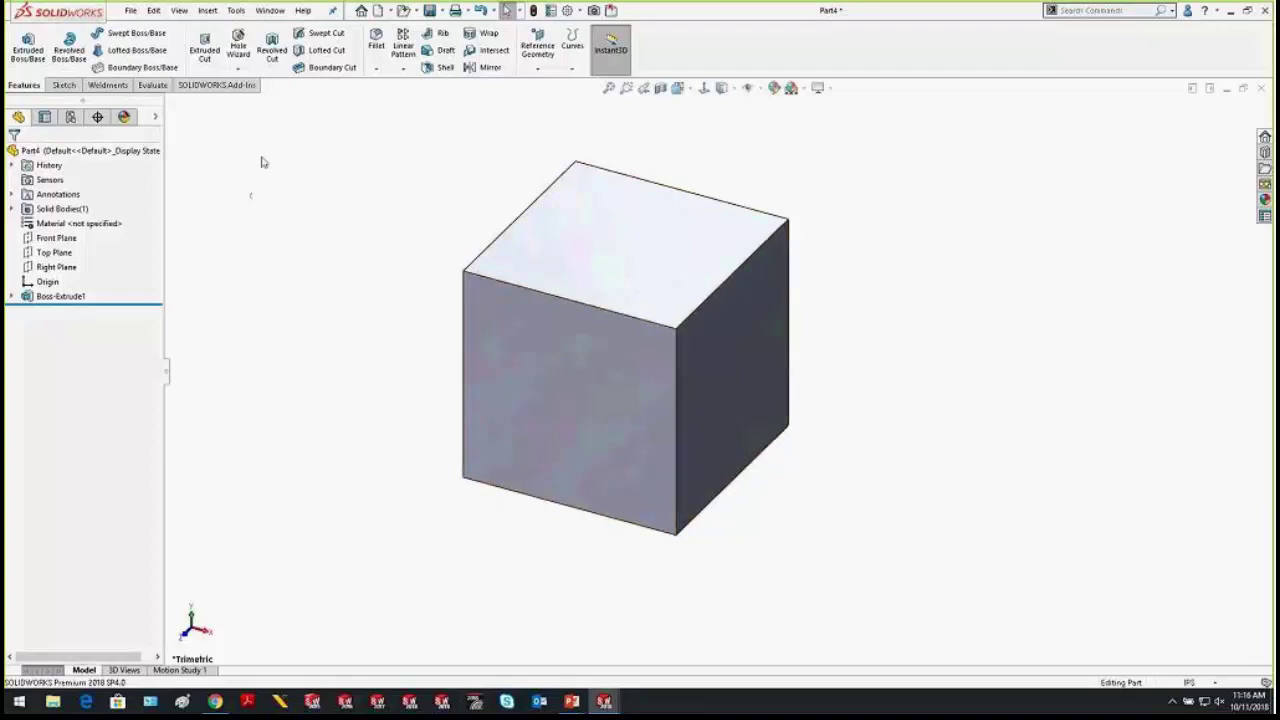
# Start a 3D sketch on the cube and try to box-select all of its edges
pyautogui.click(62, 85)
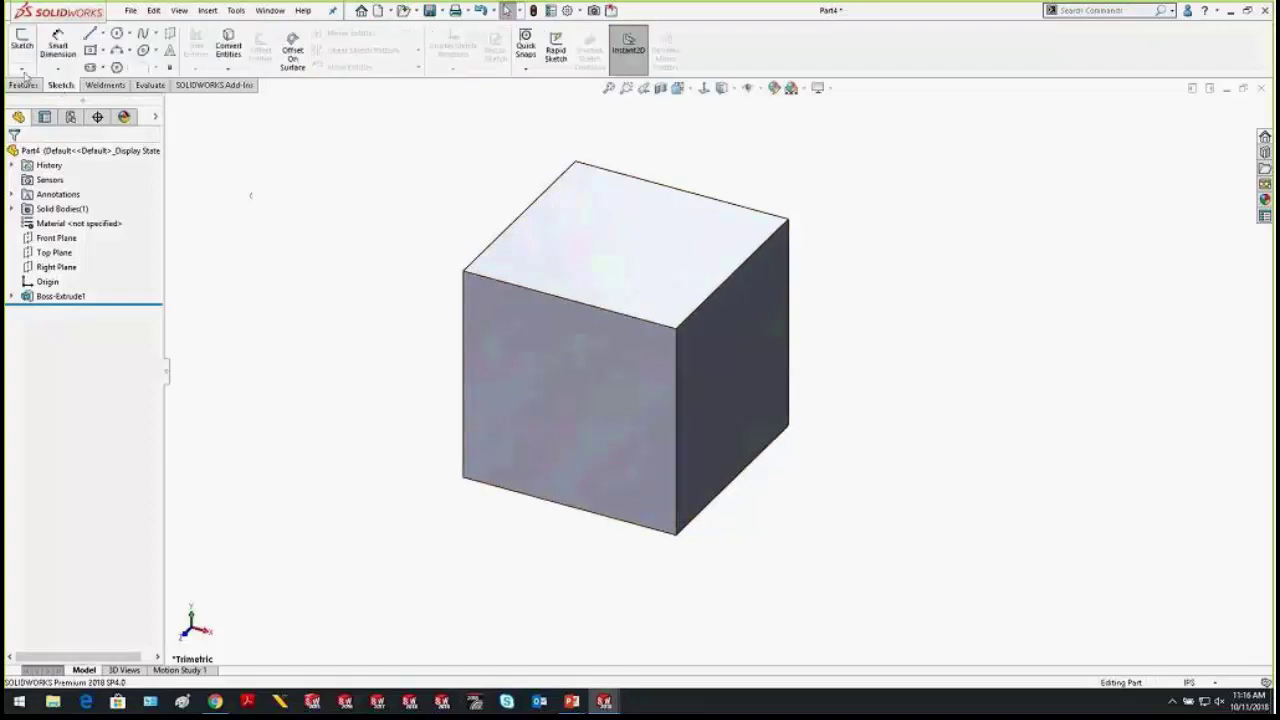
pyautogui.click(22, 69)
pyautogui.click(42, 101)
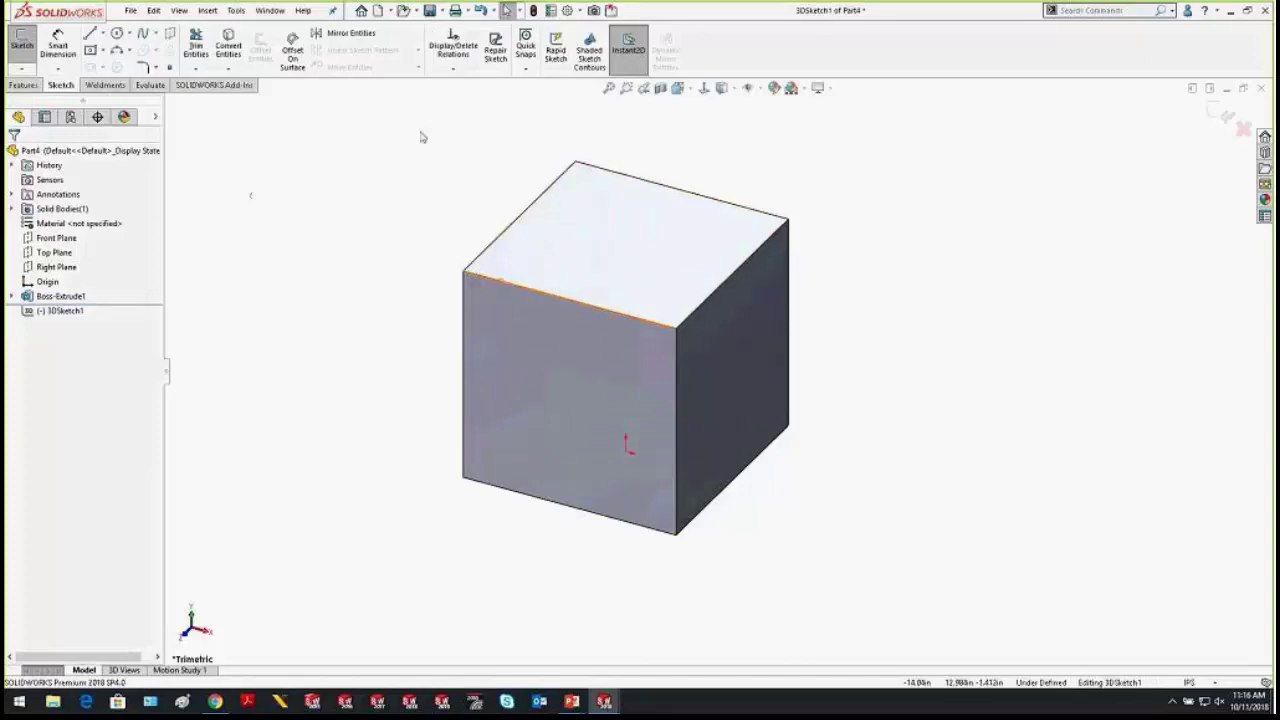
pyautogui.moveTo(326, 108); pyautogui.dragTo(976, 587)
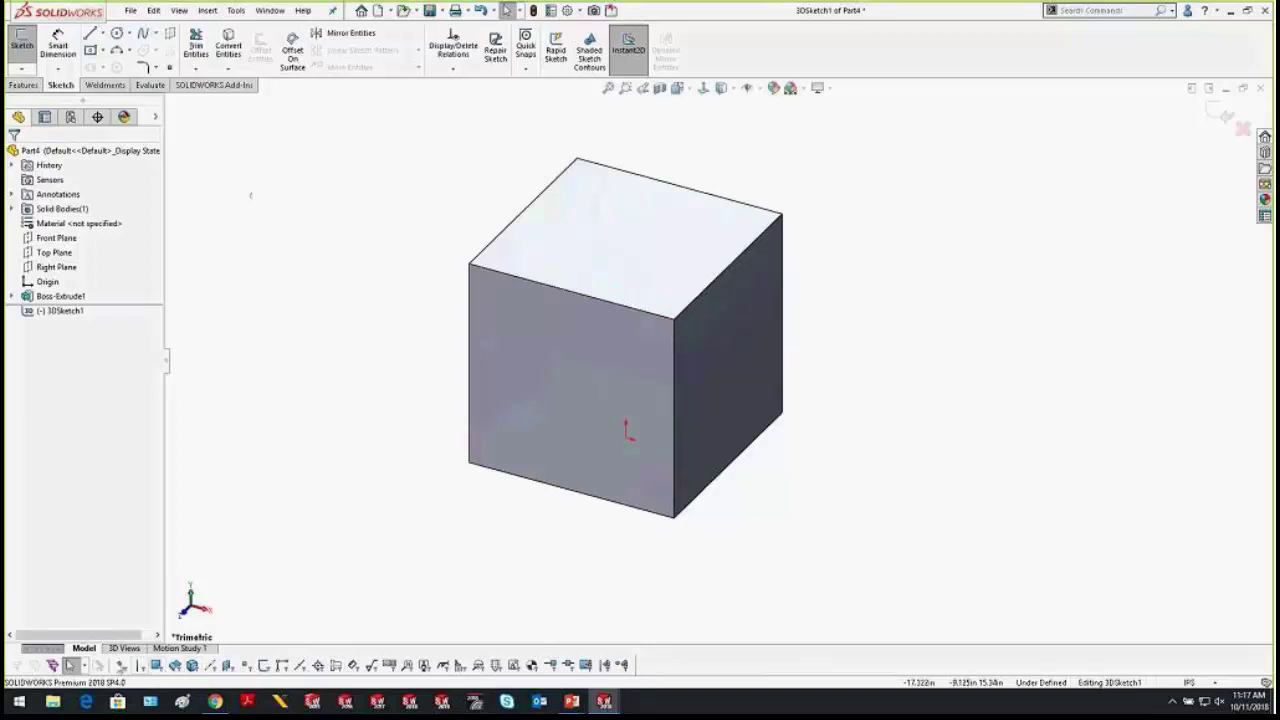
# Toggle the edge selection filter and its toolbar, and try box-selecting the cube with no filter active
pyautogui.click(141, 667)
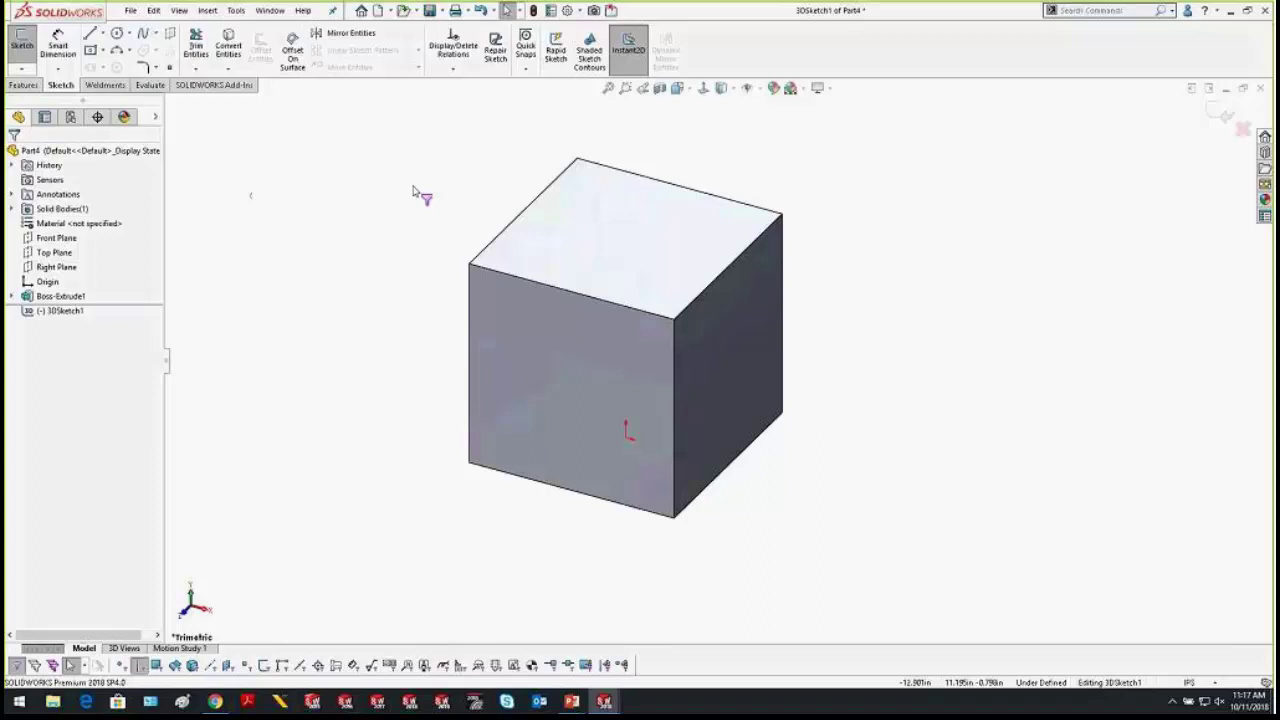
pyautogui.press('F5')
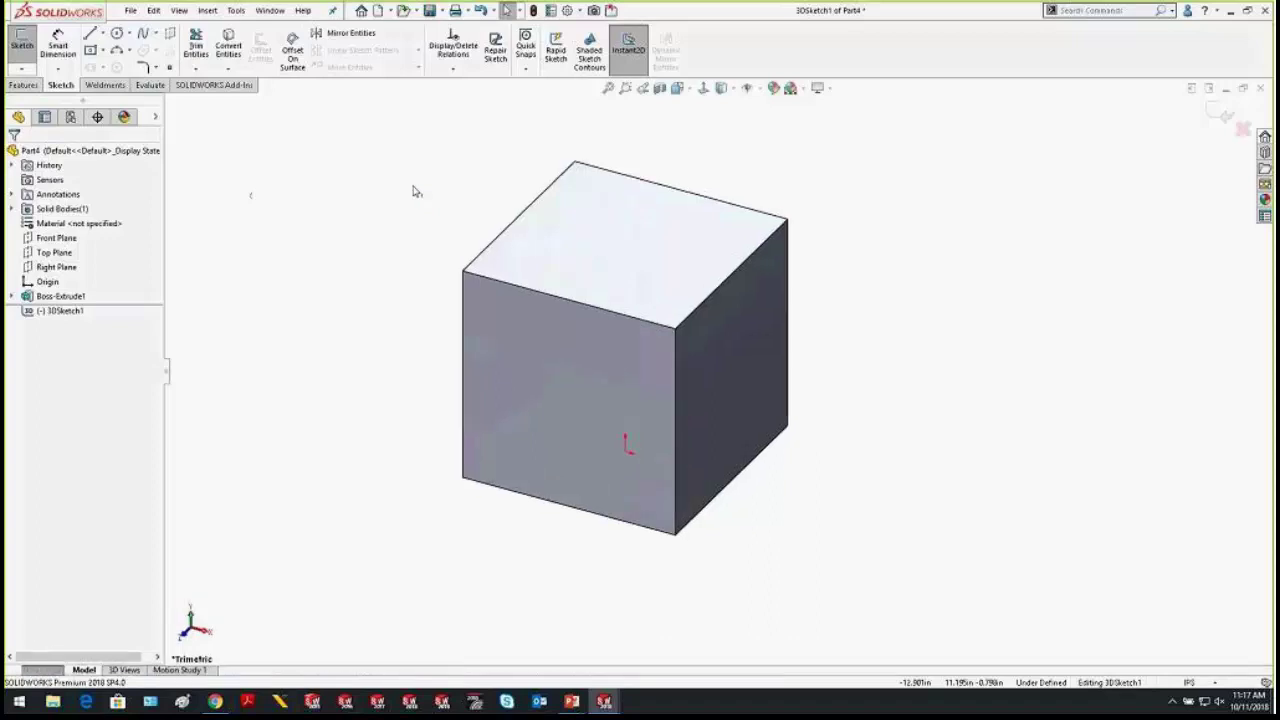
pyautogui.press('F5')
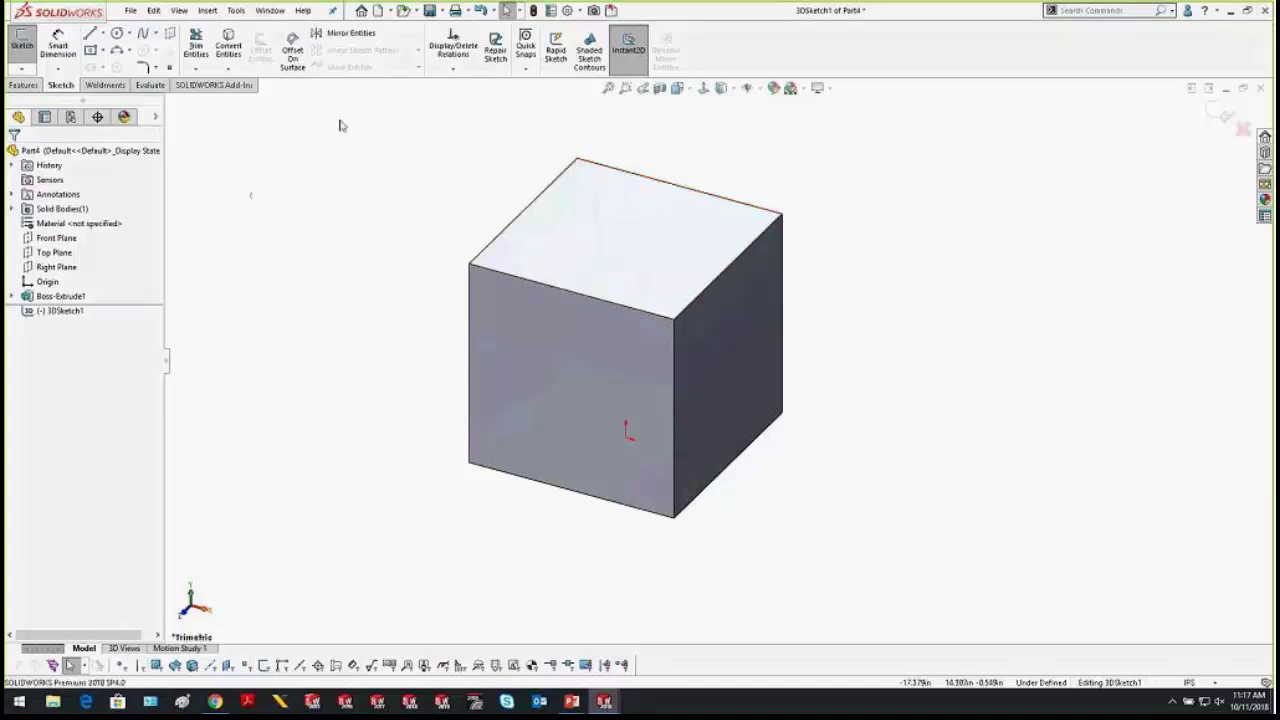
pyautogui.moveTo(334, 115); pyautogui.dragTo(920, 591)
pyautogui.press('f')
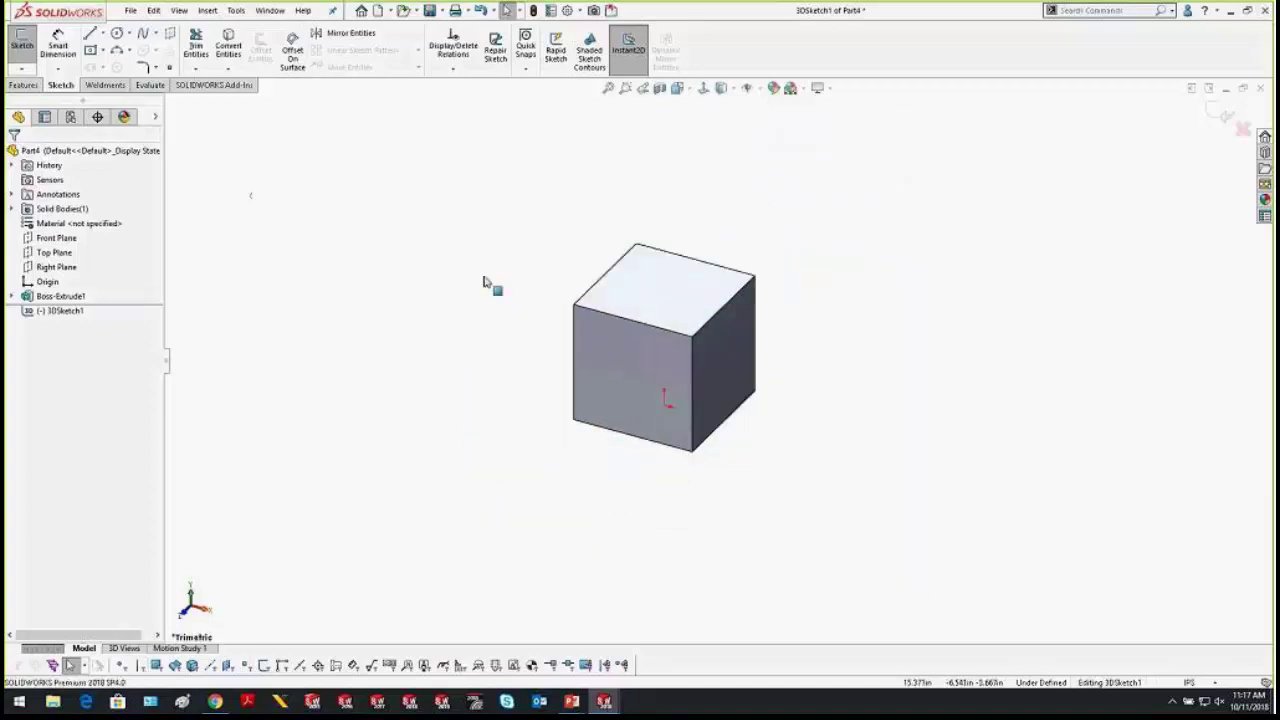
# Turn on the edge selection filter, box-select the shaded cube's edges, and clear the selection
pyautogui.click(141, 665)
pyautogui.moveTo(503, 191); pyautogui.dragTo(940, 596)
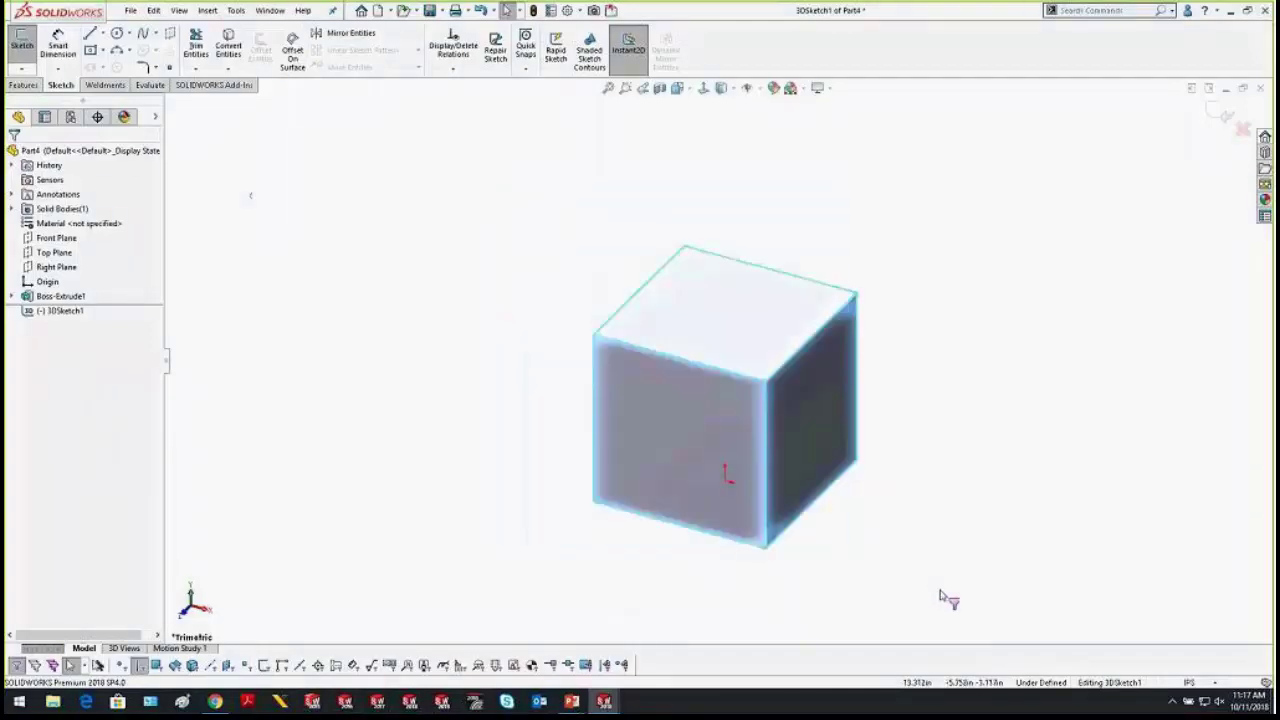
pyautogui.click(903, 537)
pyautogui.press('f')
pyautogui.scroll(-3, 803, 401)
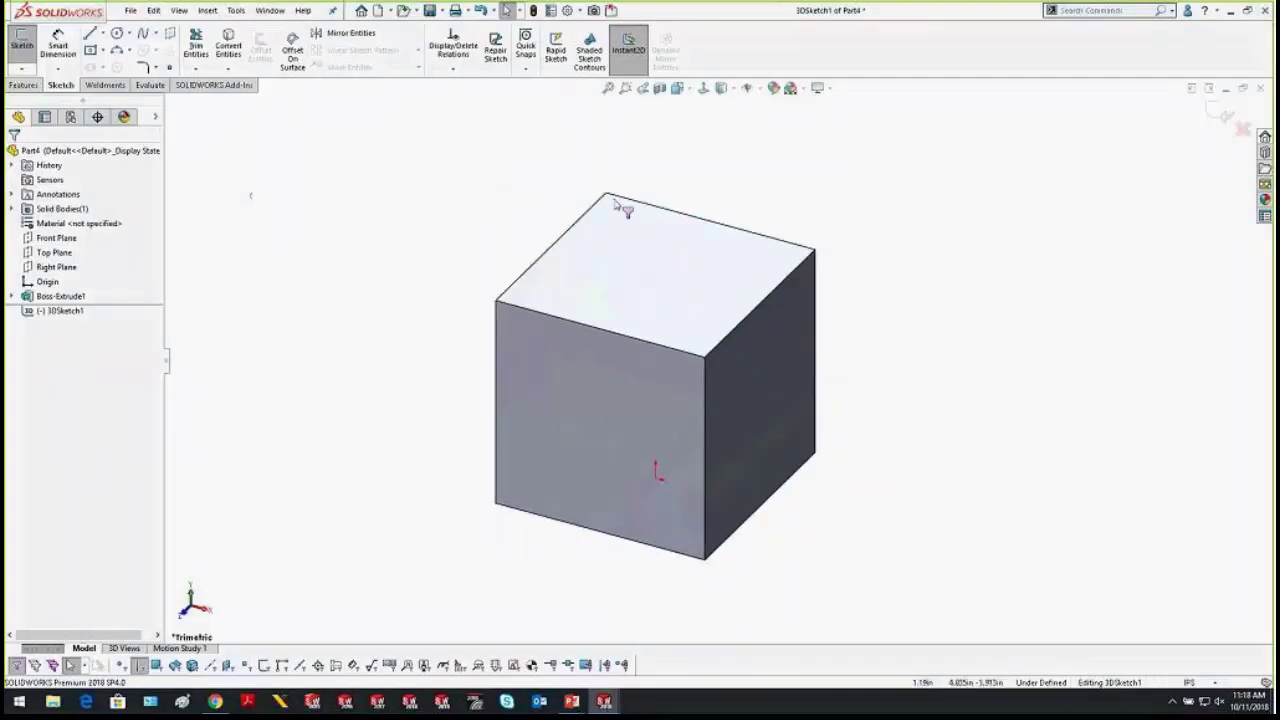
# Change the cube's display style to Wireframe
pyautogui.click(677, 88)
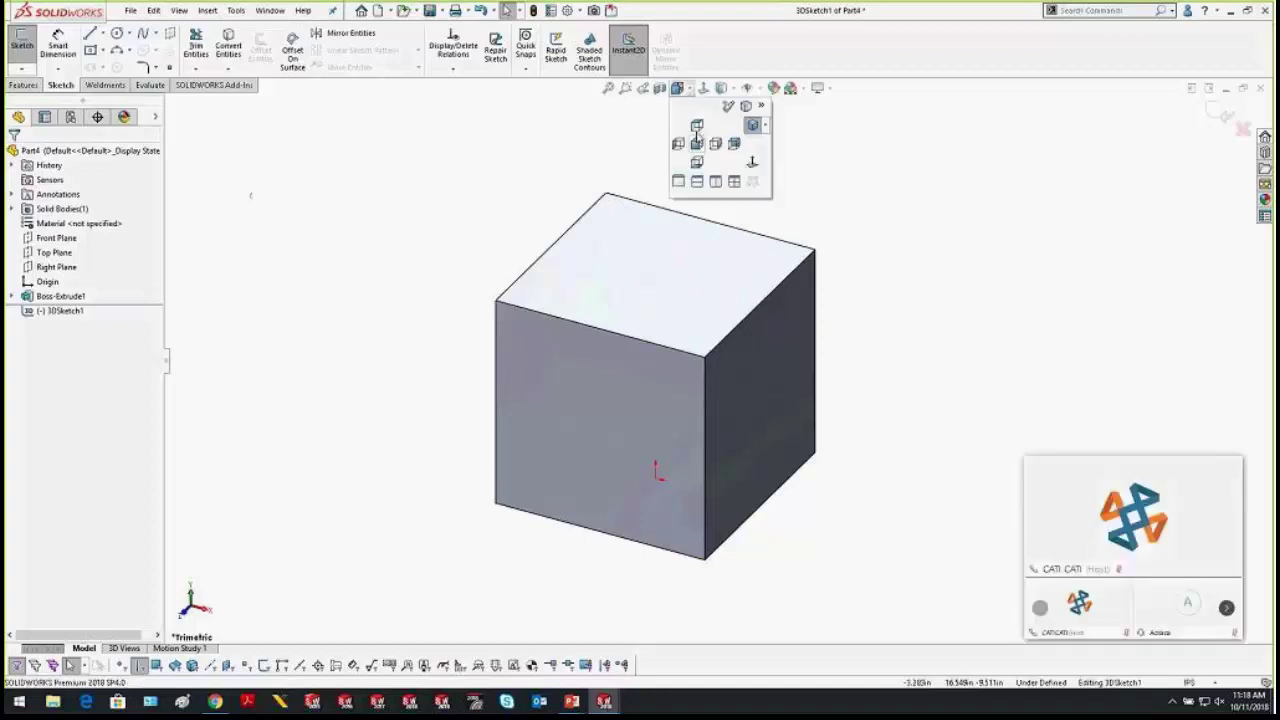
pyautogui.click(721, 88)
pyautogui.click(722, 183)
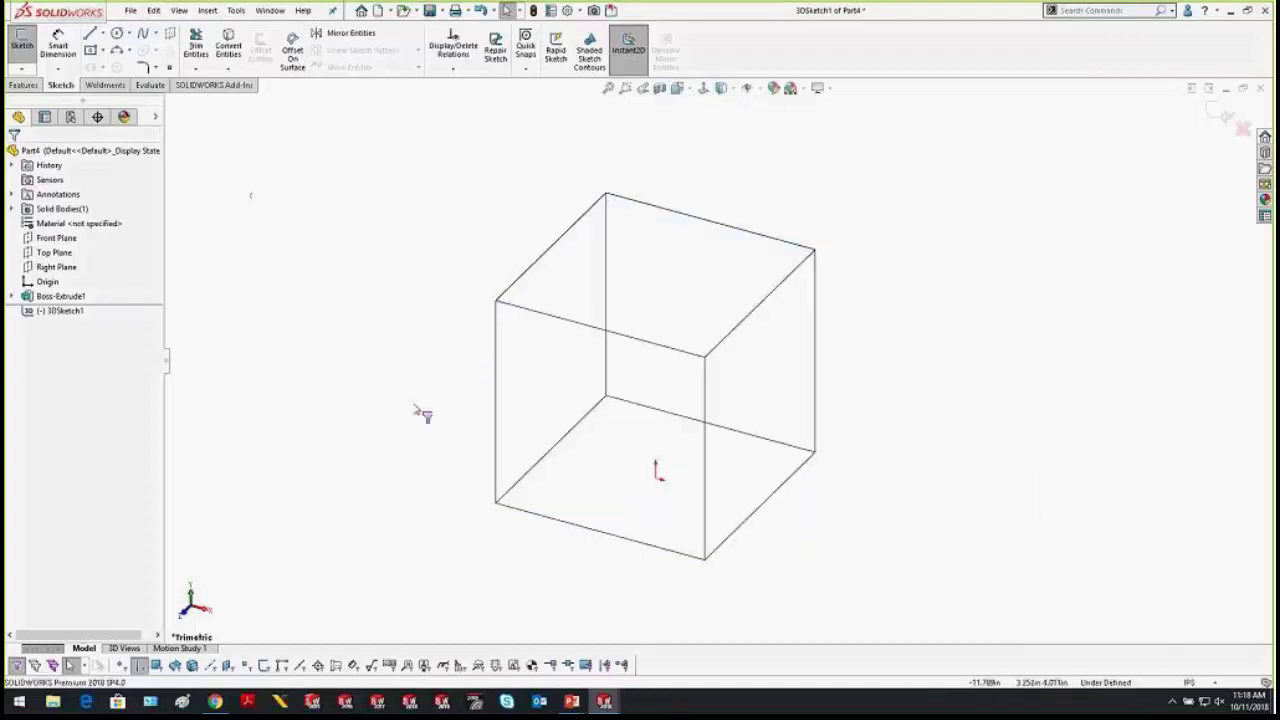
# Box-select all of the cube's edges, convert them into the 3D sketch with Convert Entities, and exit the sketch
pyautogui.moveTo(541, 313); pyautogui.dragTo(930, 600)
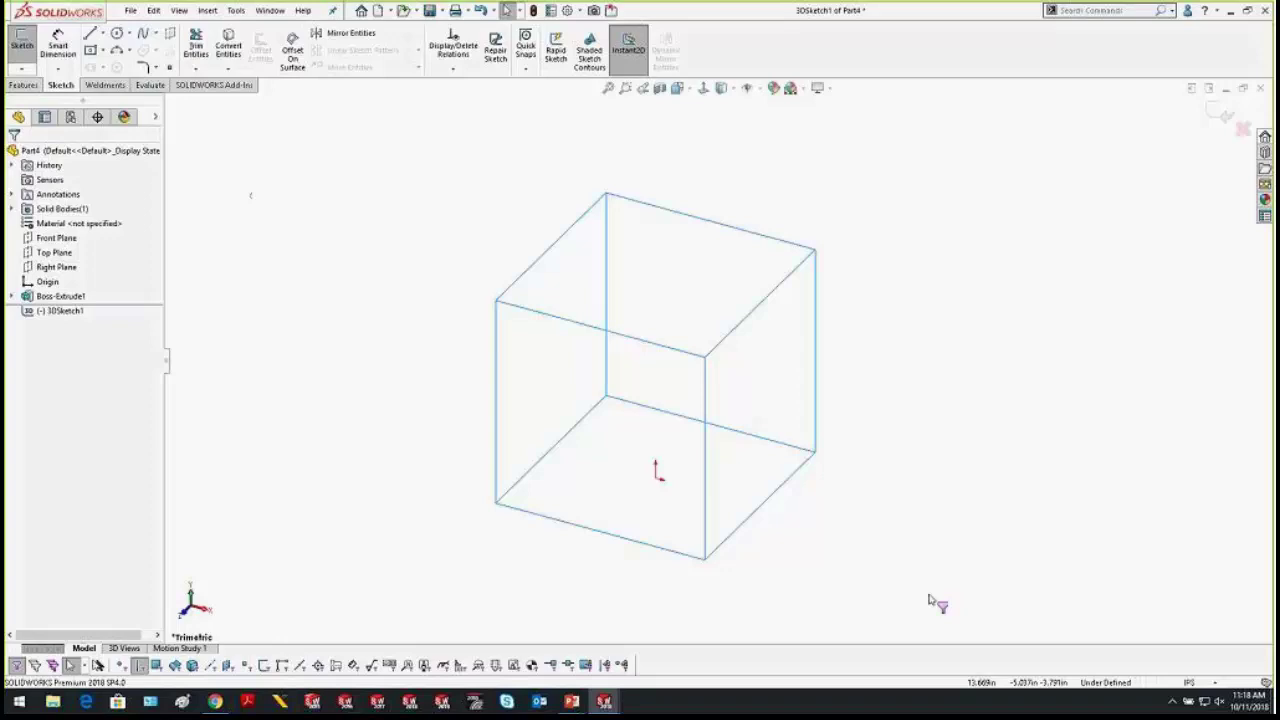
pyautogui.click(228, 45)
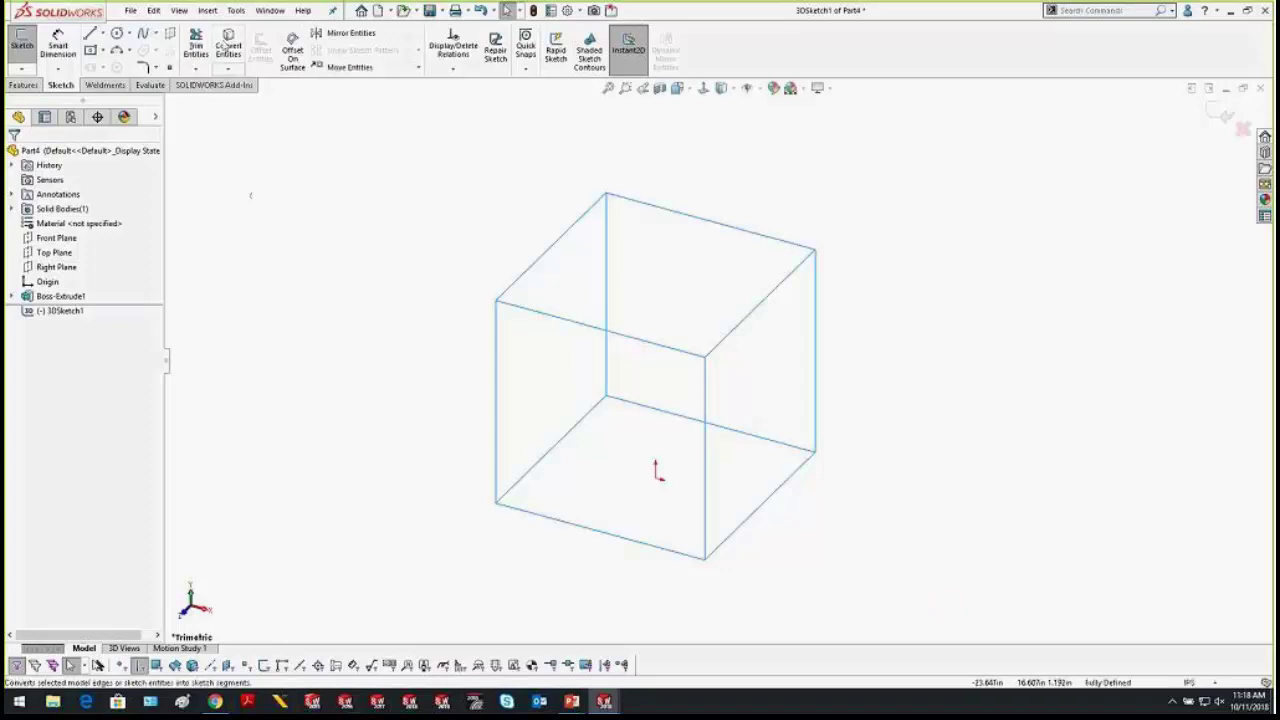
pyautogui.click(1220, 112)
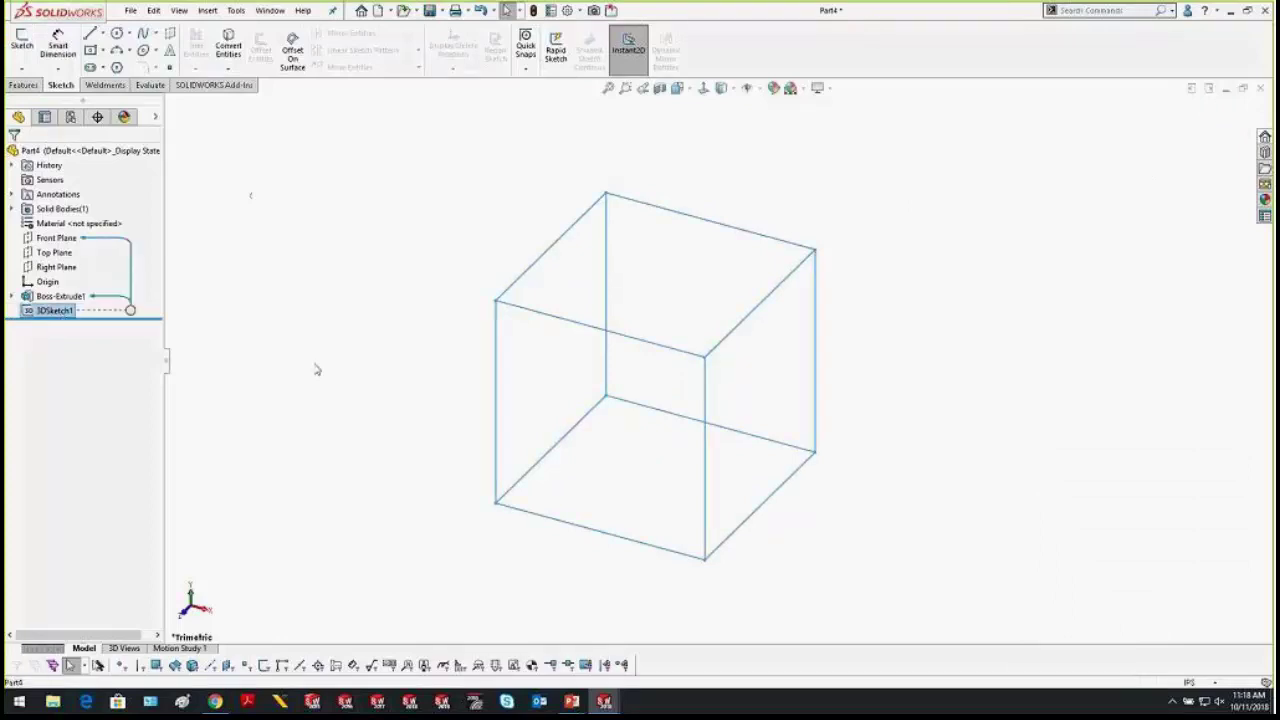
# Set the display style back to Shaded With Edges, and hide the Boss-Extrude1 solid body
pyautogui.click(400, 126)
pyautogui.click(721, 88)
pyautogui.click(724, 114)
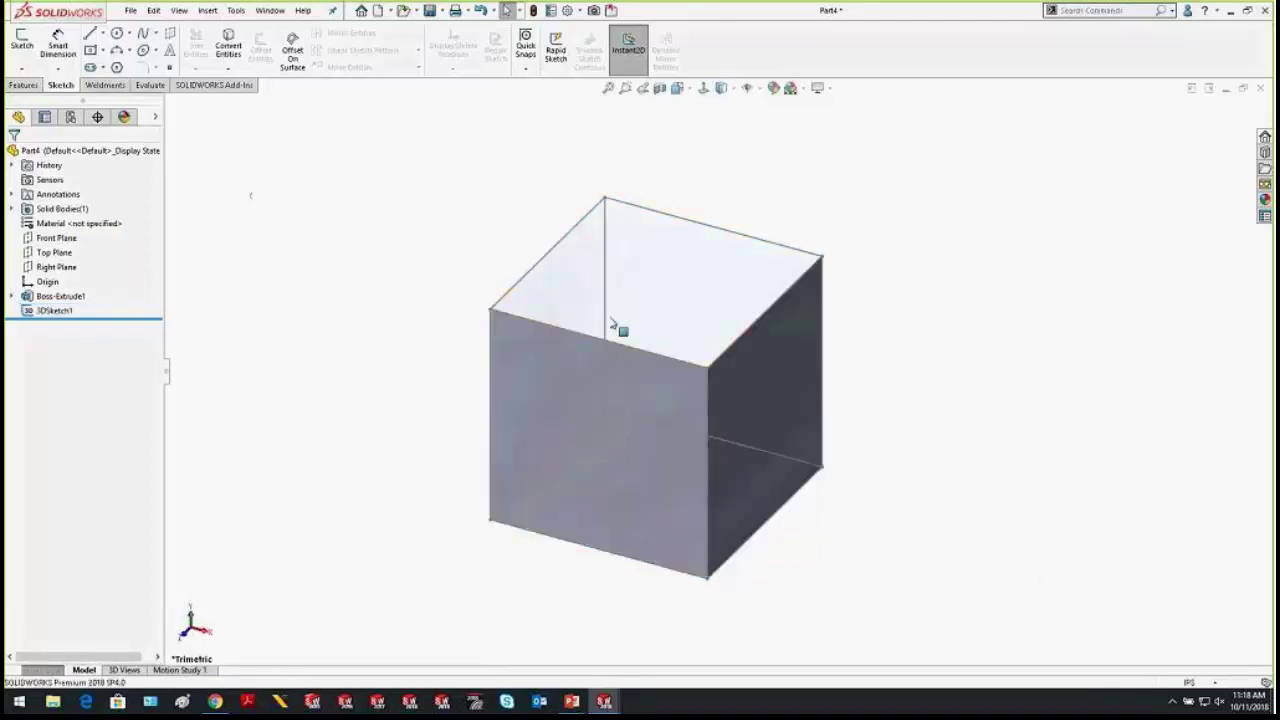
pyautogui.click(12, 209)
pyautogui.rightClick(65, 226)
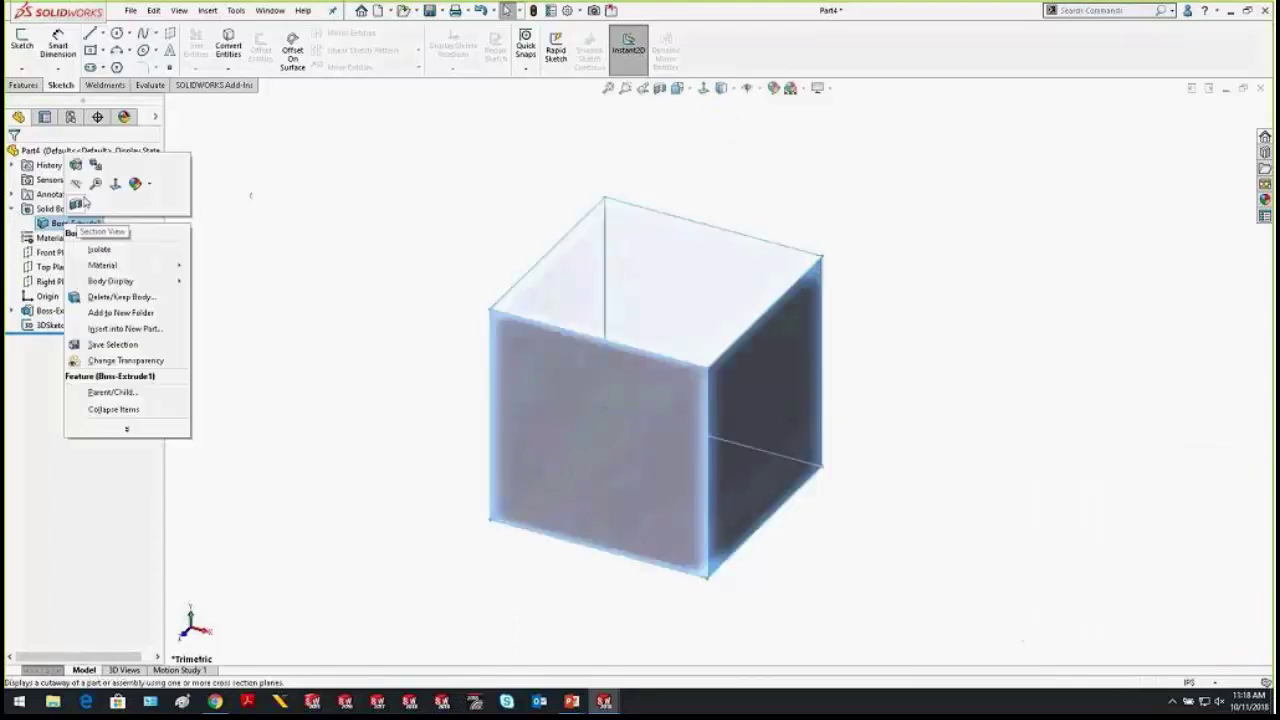
pyautogui.click(80, 186)
# Open 3DSketch1 for editing and examine the relations on the converted cube edges
pyautogui.click(58, 311)
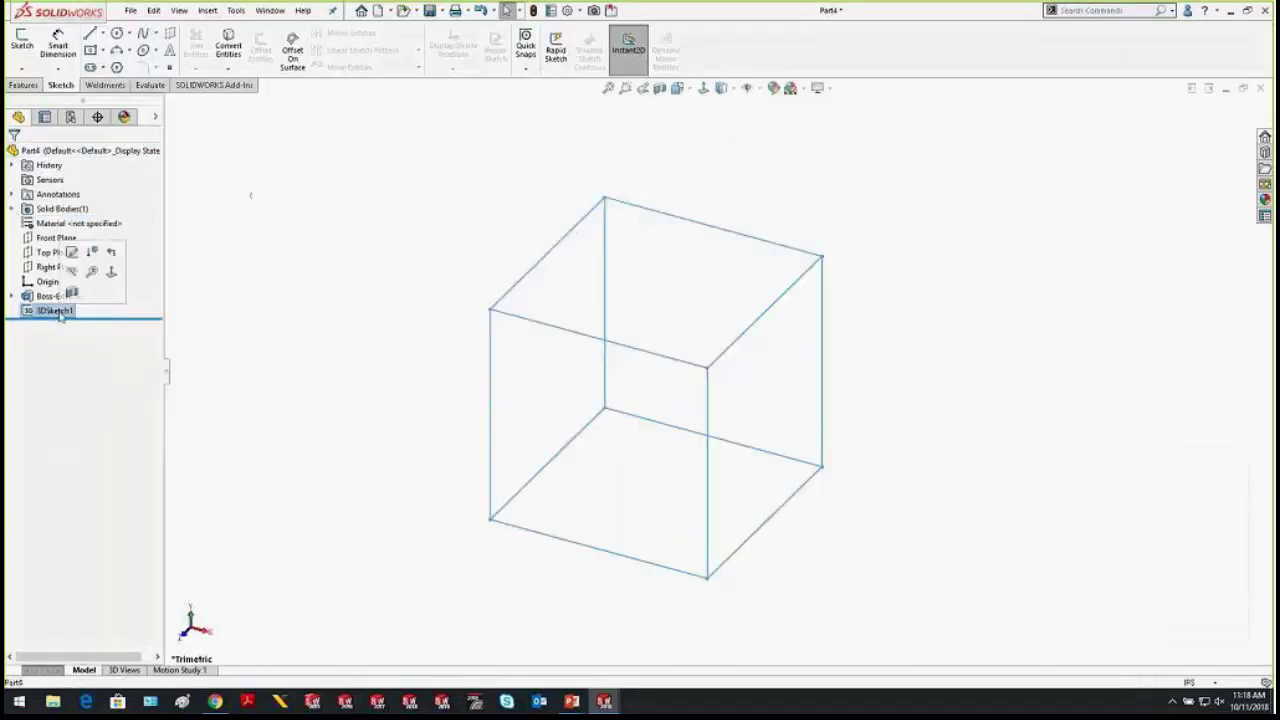
pyautogui.rightClick(58, 311)
pyautogui.click(81, 261)
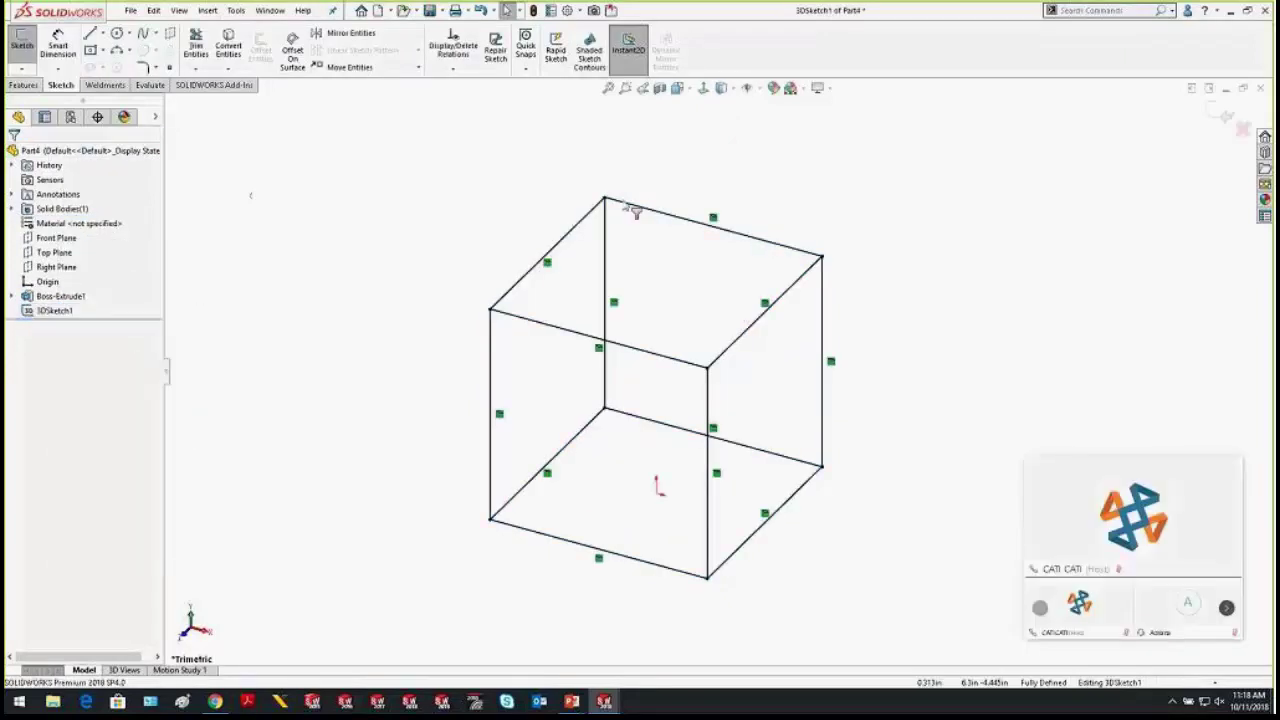
pyautogui.moveTo(745, 284)
pyautogui.mouseDown(button='middle')
pyautogui.moveTo(648, 297)
pyautogui.moveTo(665, 275)
pyautogui.moveTo(651, 314)
pyautogui.mouseUp(button='middle')
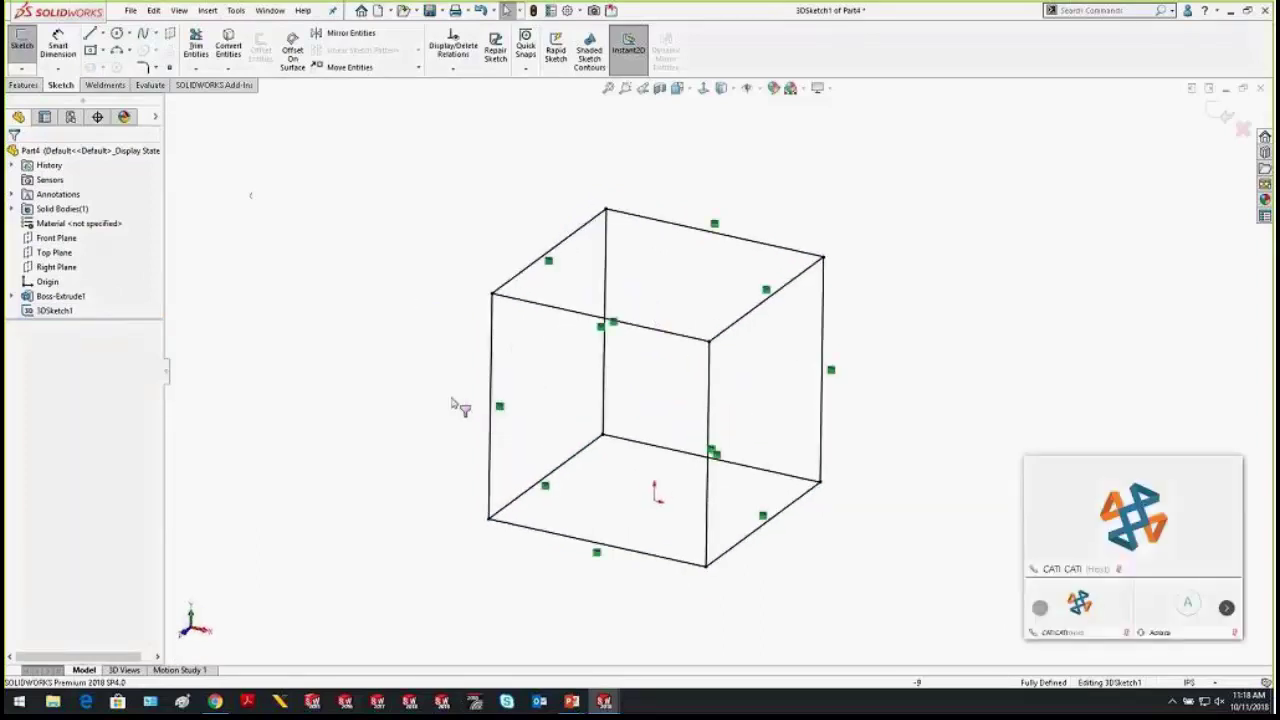
# Switch to the PowerPoint slide show and advance past the 2D Sketching vs 3D Sketching comparison to the 3D Sketching slide
pyautogui.moveTo(571, 701)
pyautogui.click(628, 657)
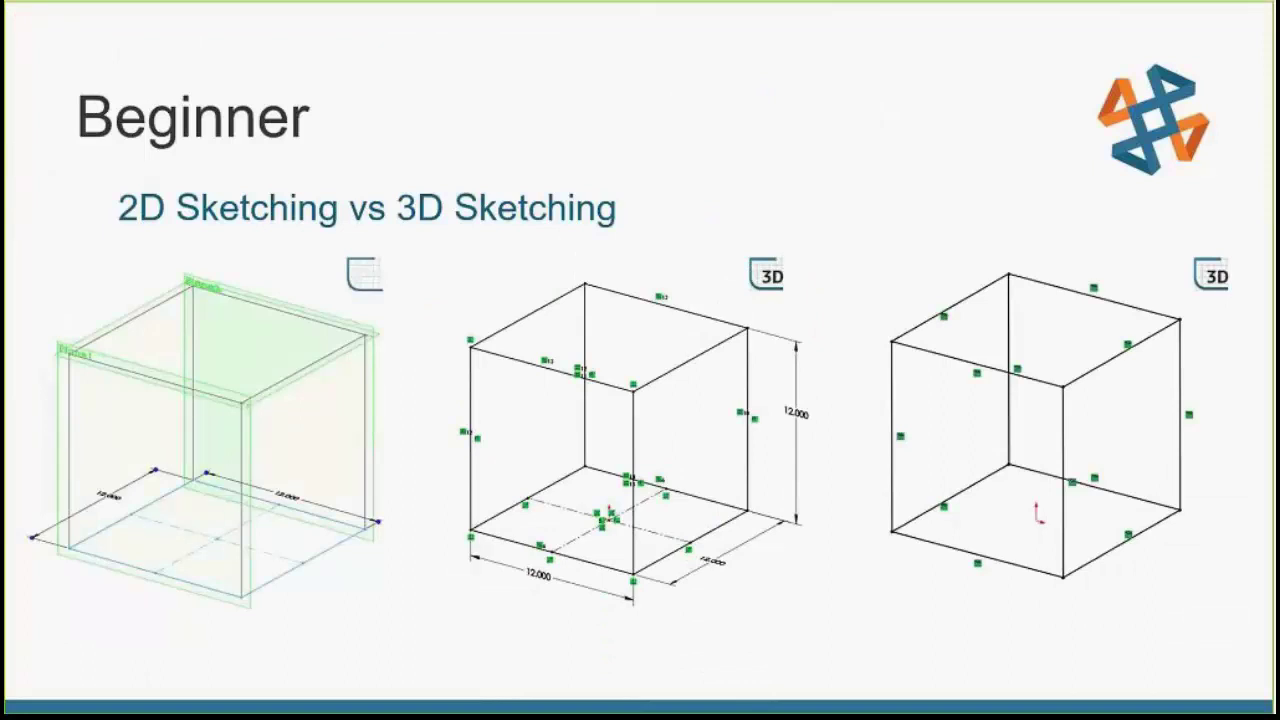
pyautogui.press('Right')
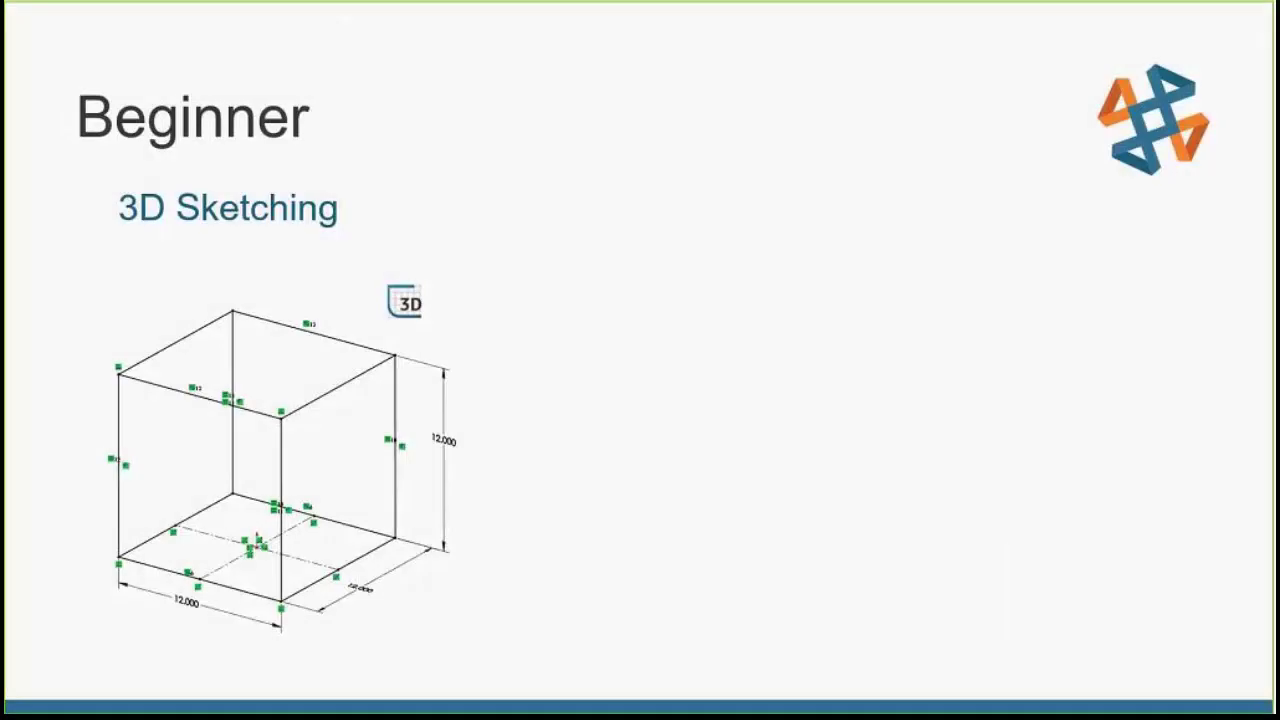
# Leave the slide show for SOLIDWORKS and switch to the Part3 document containing the 3D-sketched cube
pyautogui.press('Right')
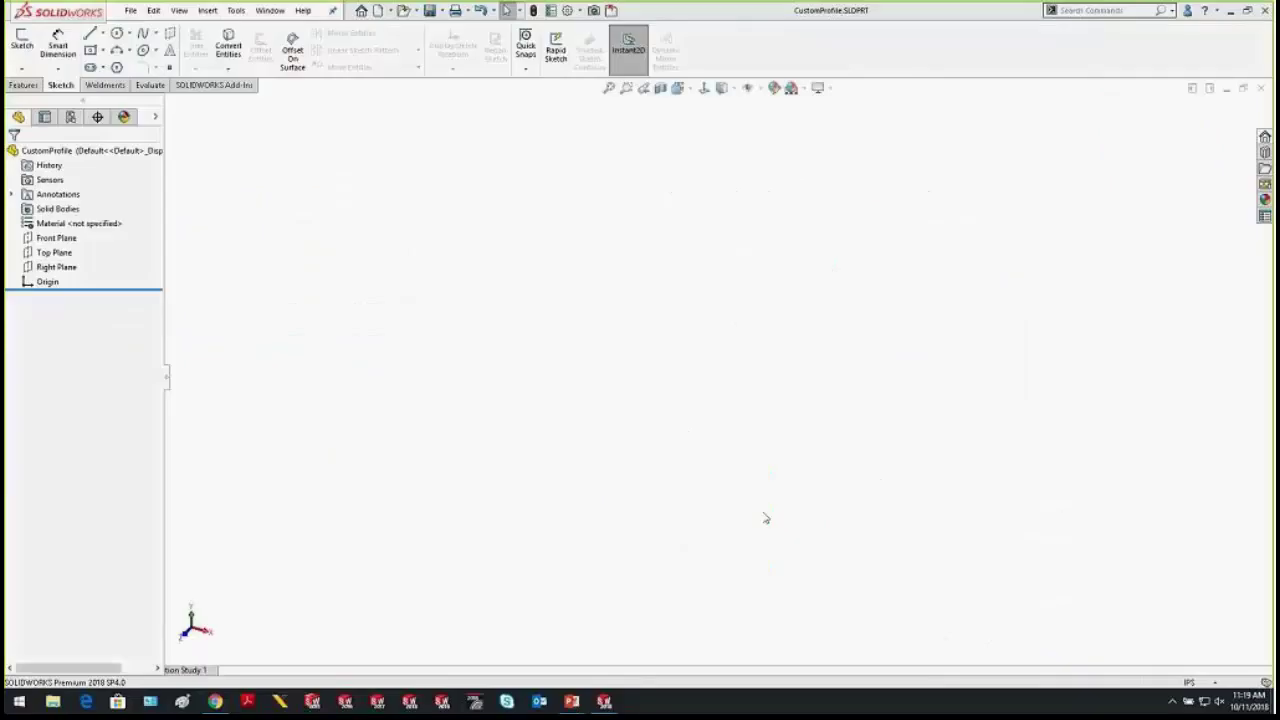
pyautogui.click(105, 84)
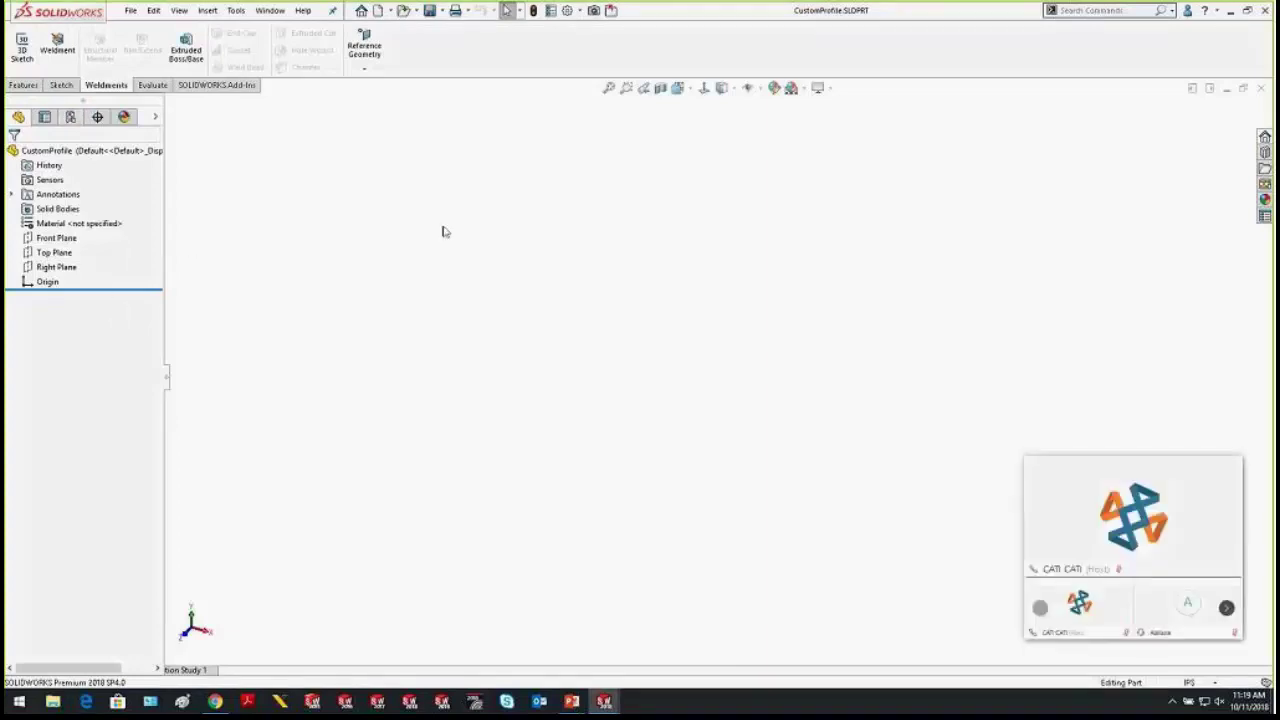
pyautogui.hotkey('ctrl', 'Tab')
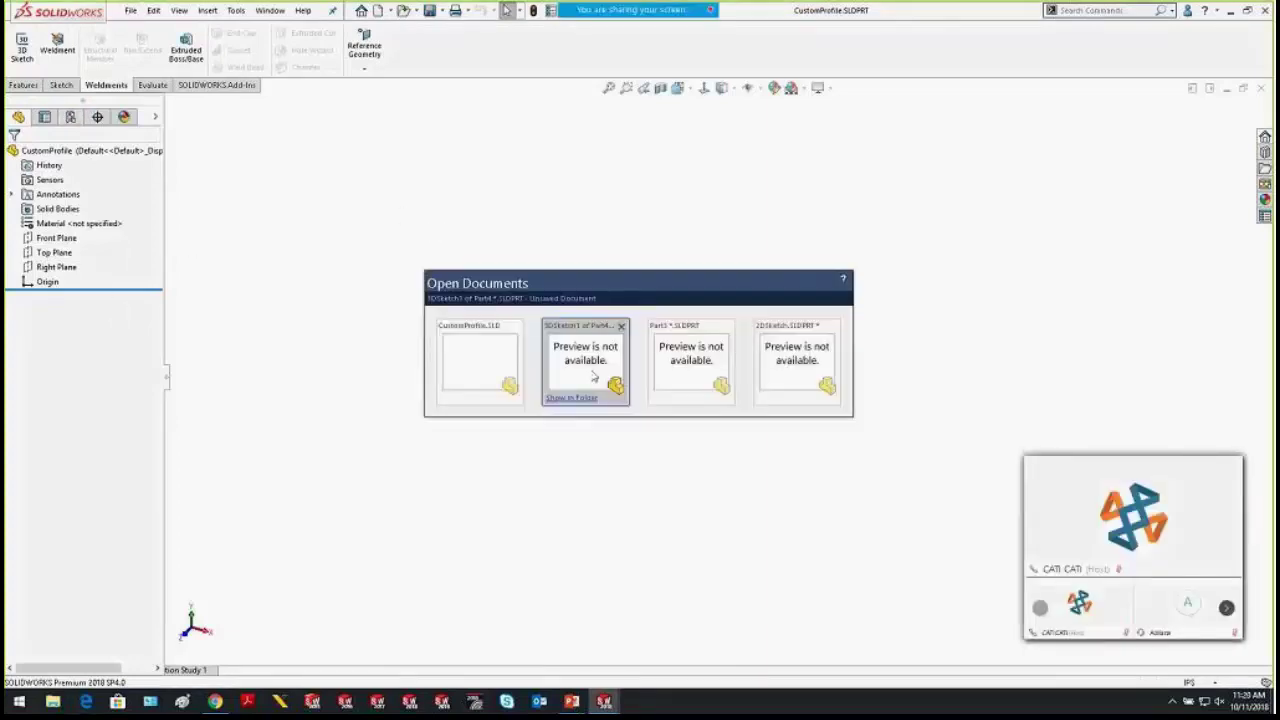
pyautogui.click(696, 355)
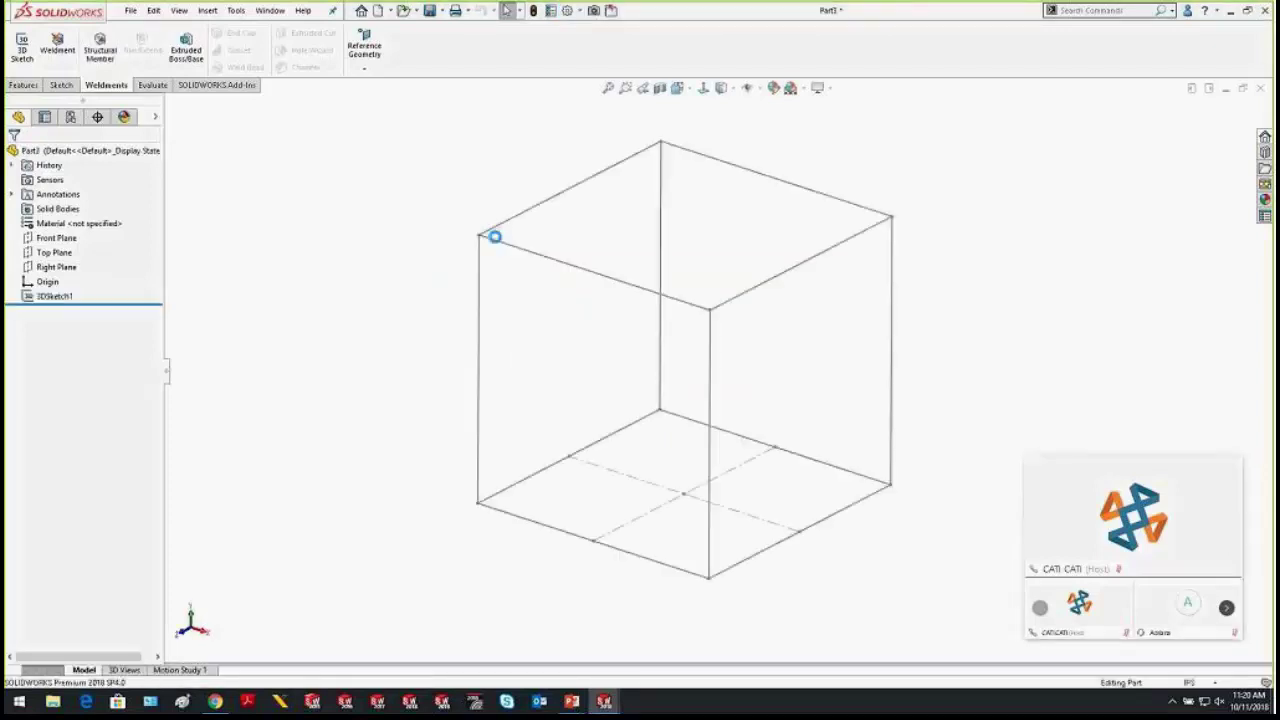
# Examine the profile types offered for a Structural Member under the ansi inch standard, and cancel without creating a member
pyautogui.click(113, 52)
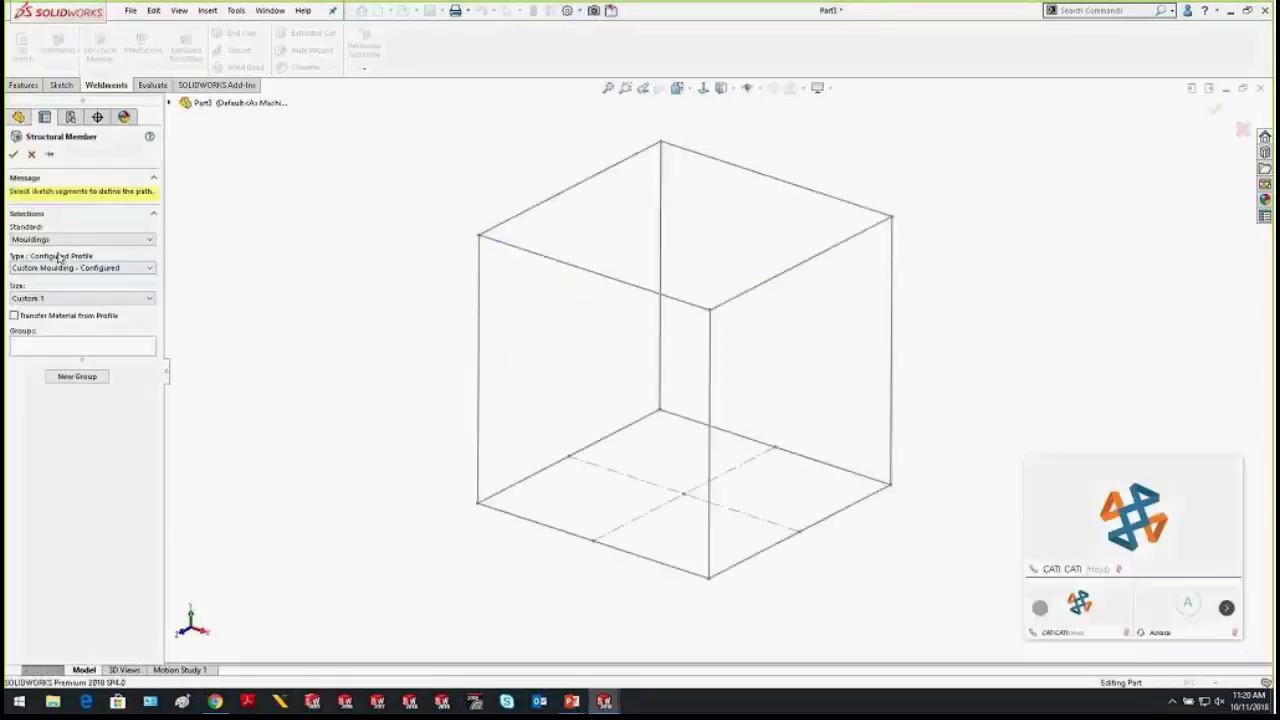
pyautogui.click(82, 240)
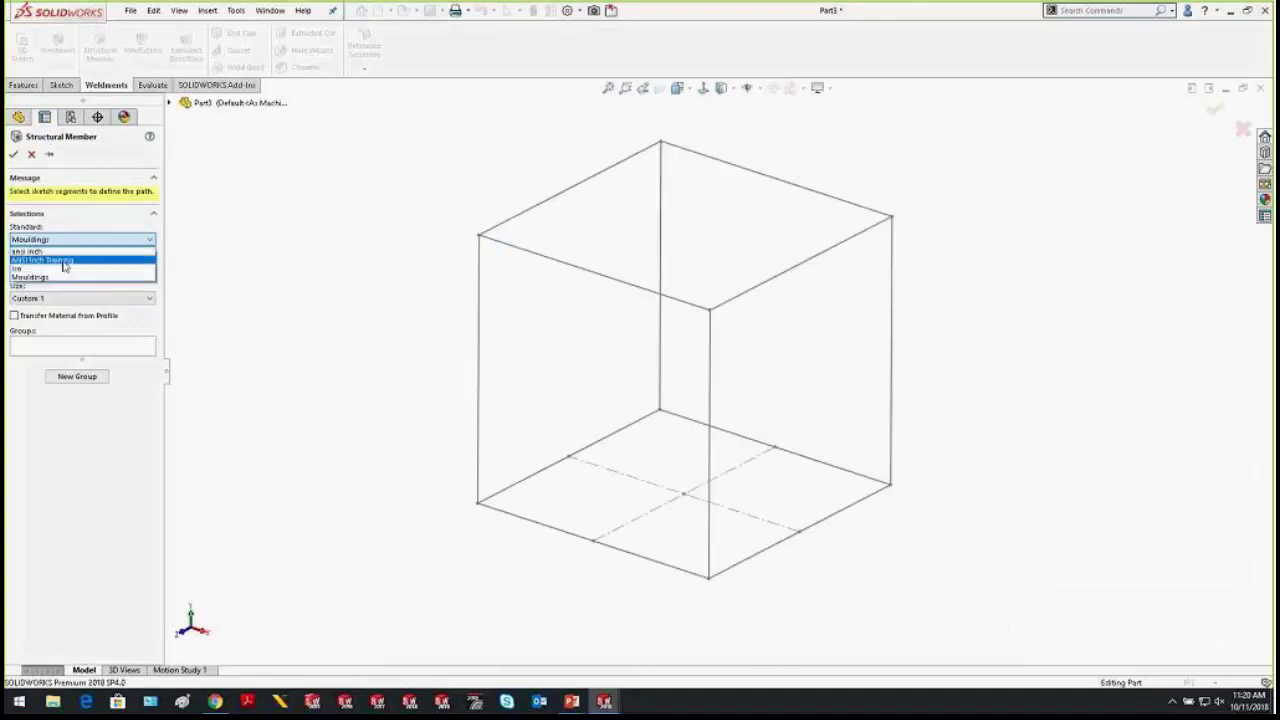
pyautogui.click(65, 258)
pyautogui.click(62, 269)
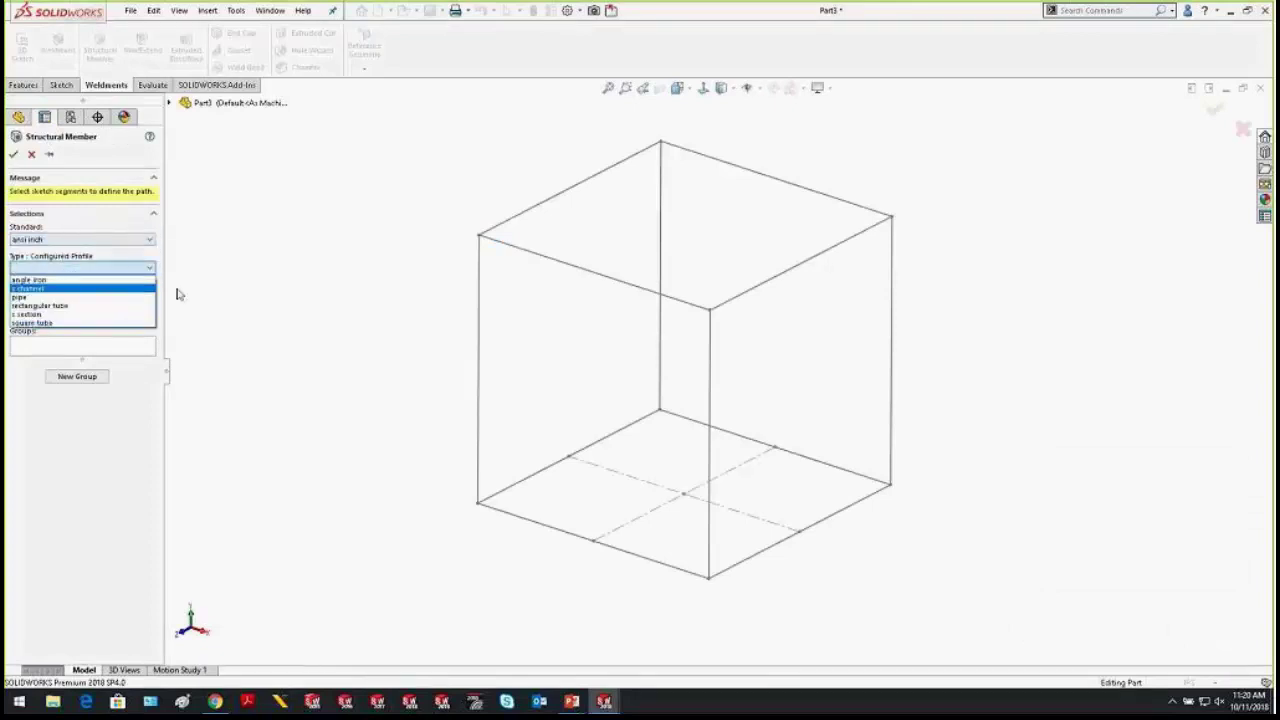
pyautogui.click(1108, 160)
pyautogui.click(1243, 129)
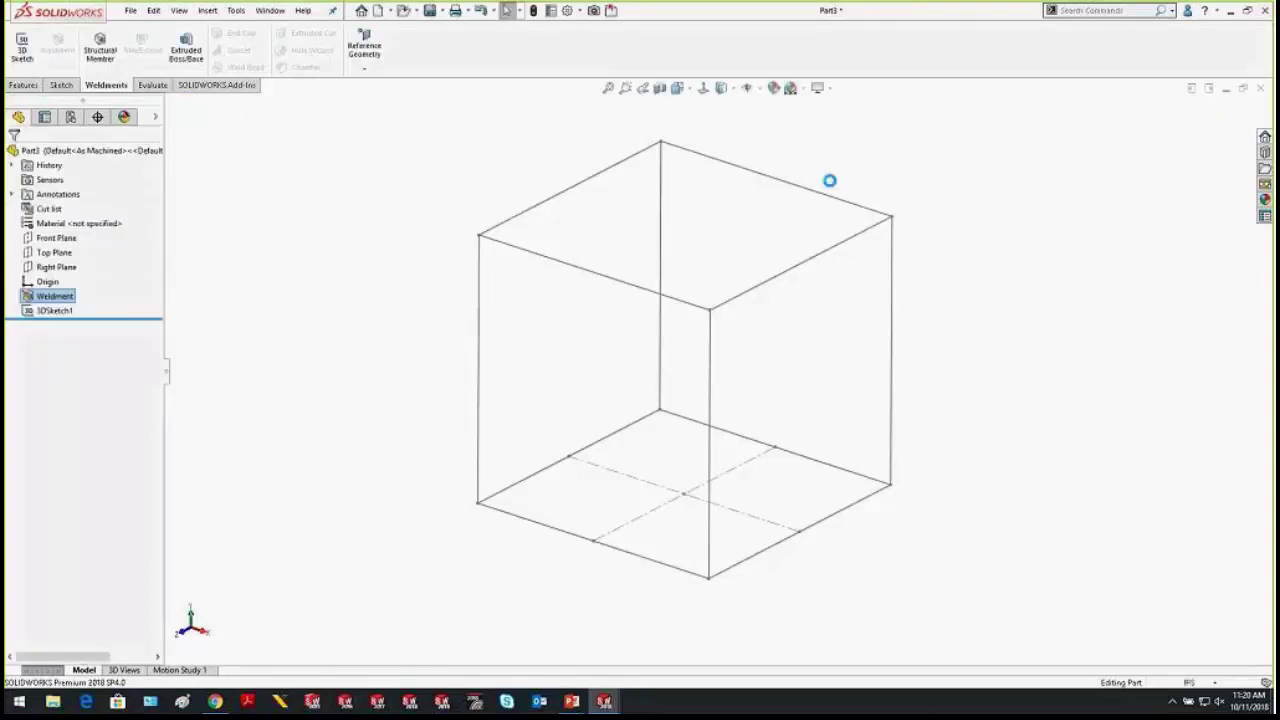
# Switch to the CustomProfile part and start a new sketch on the Front Plane
pyautogui.click(270, 10)
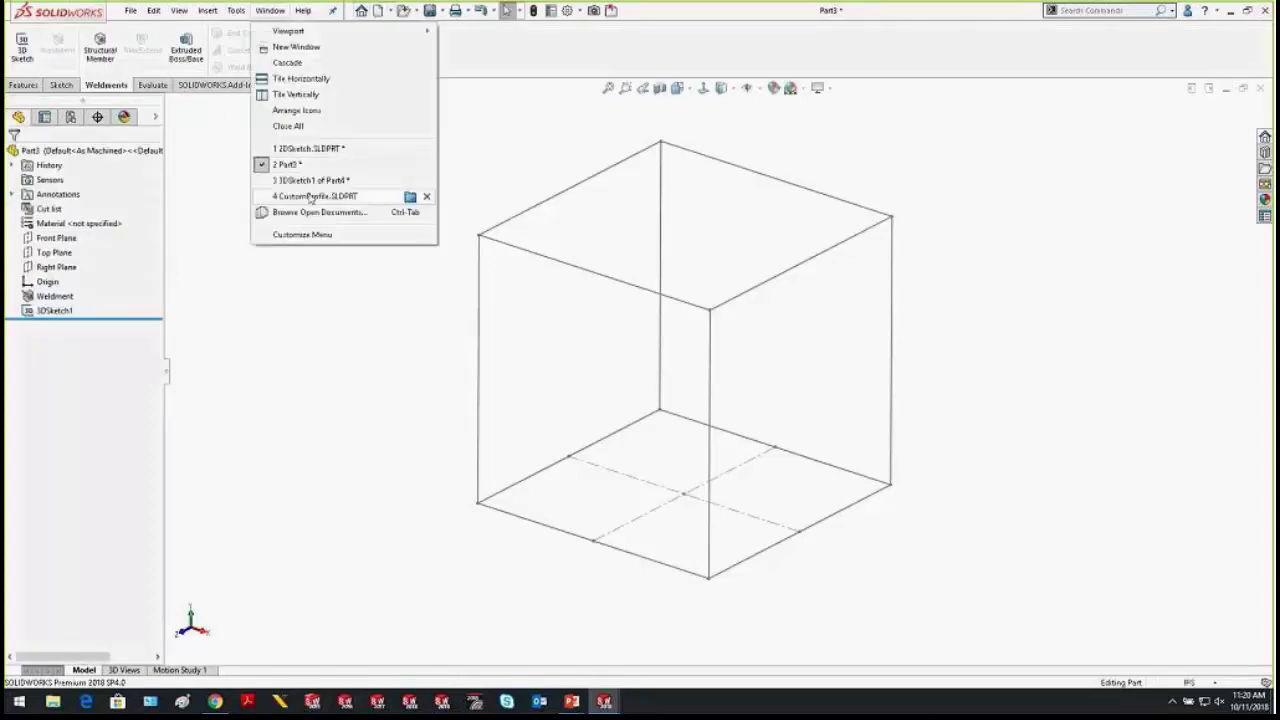
pyautogui.click(305, 197)
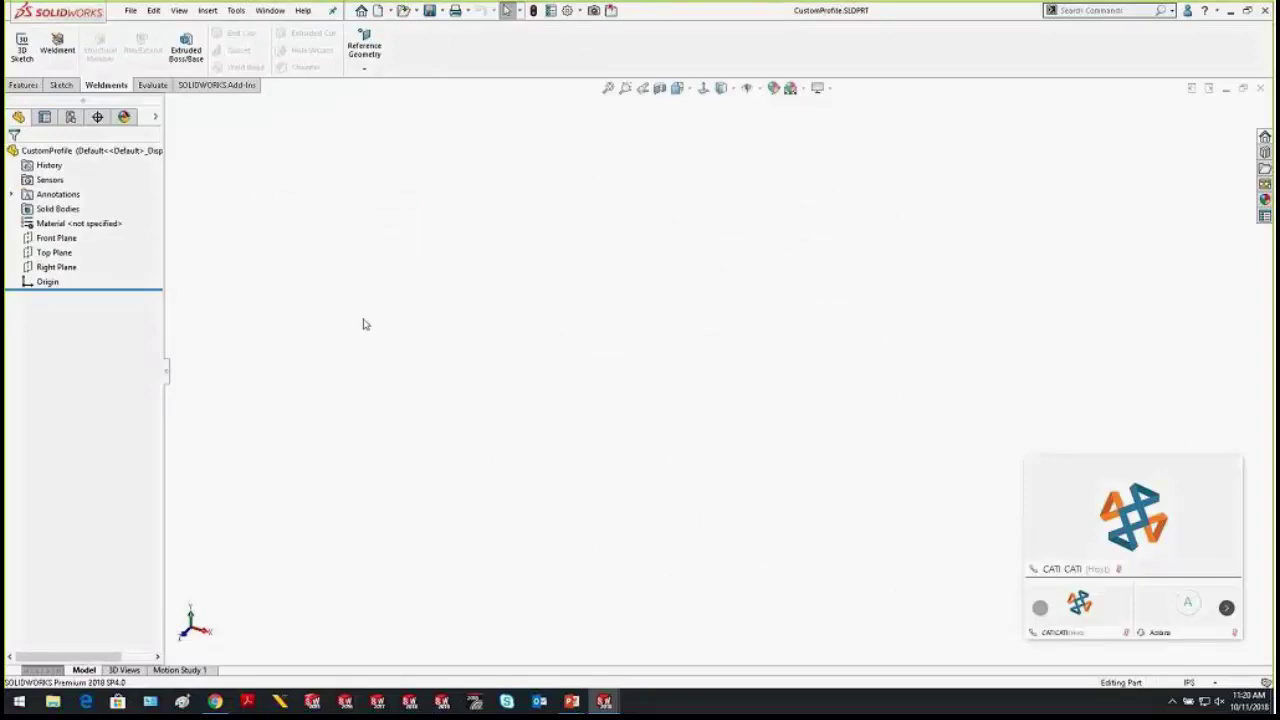
pyautogui.click(62, 239)
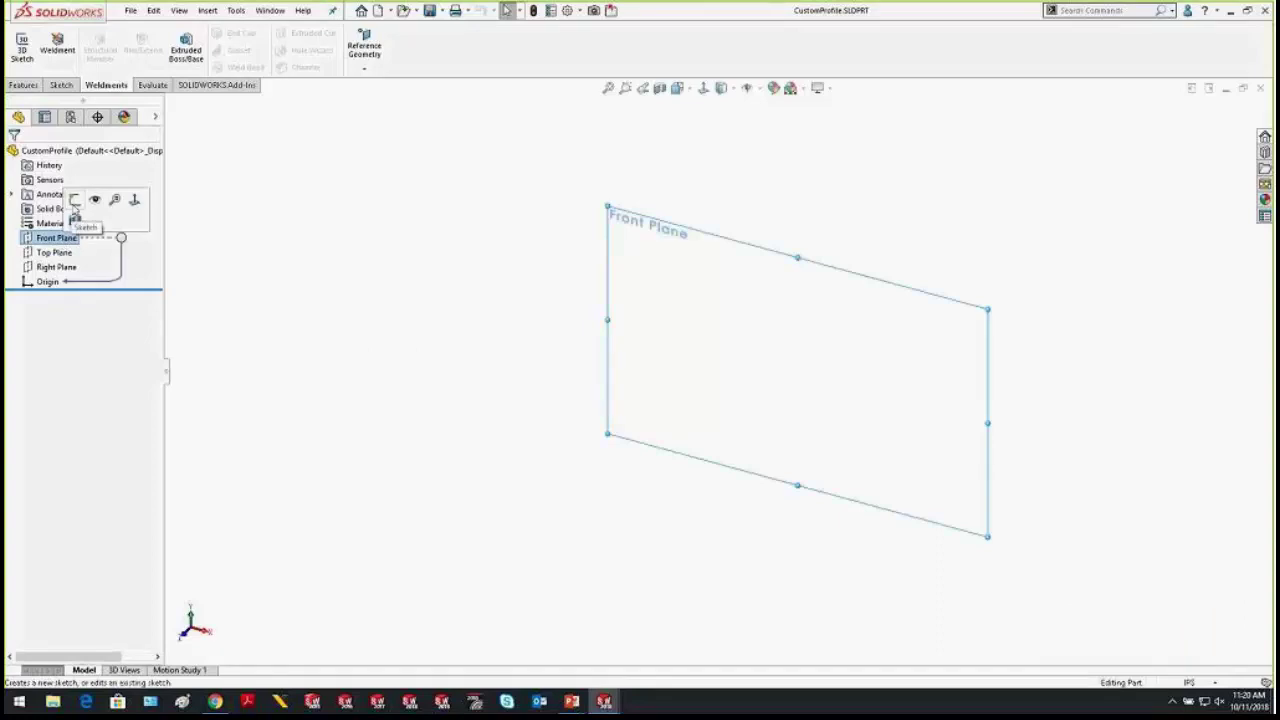
pyautogui.click(74, 210)
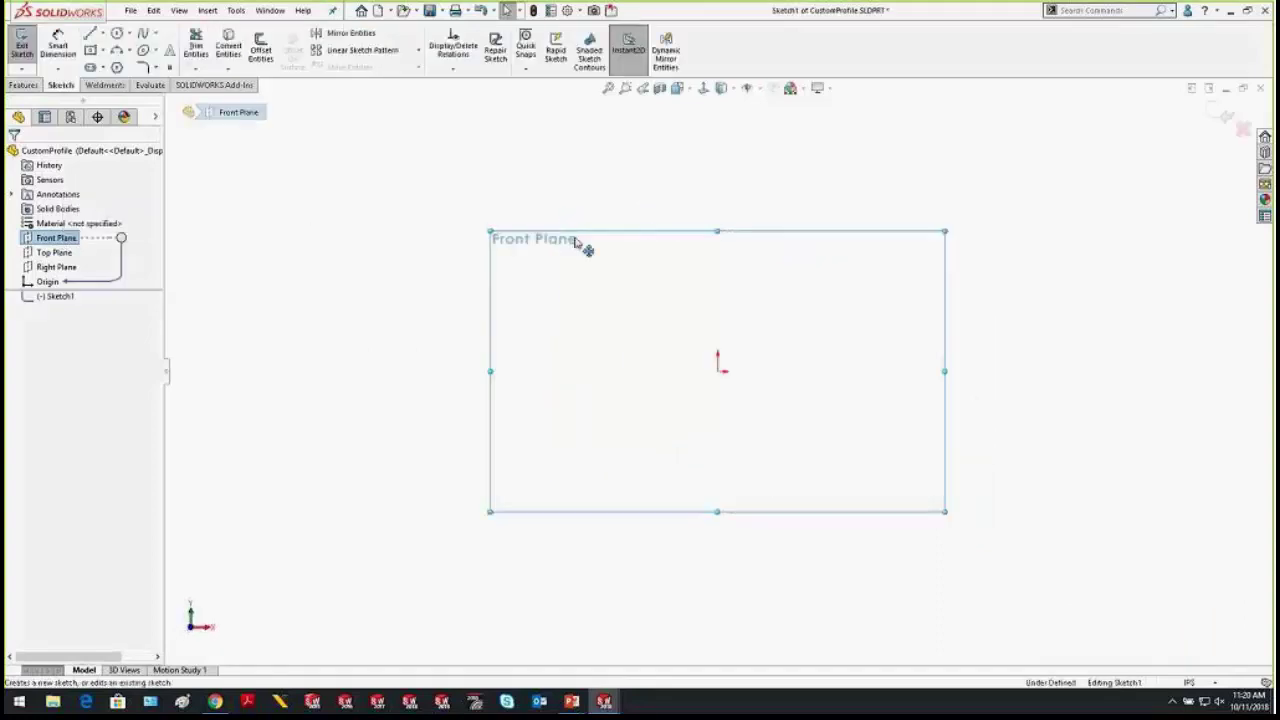
# Sketch a center rectangle about 6.7 in high, centred on the origin
pyautogui.click(90, 50)
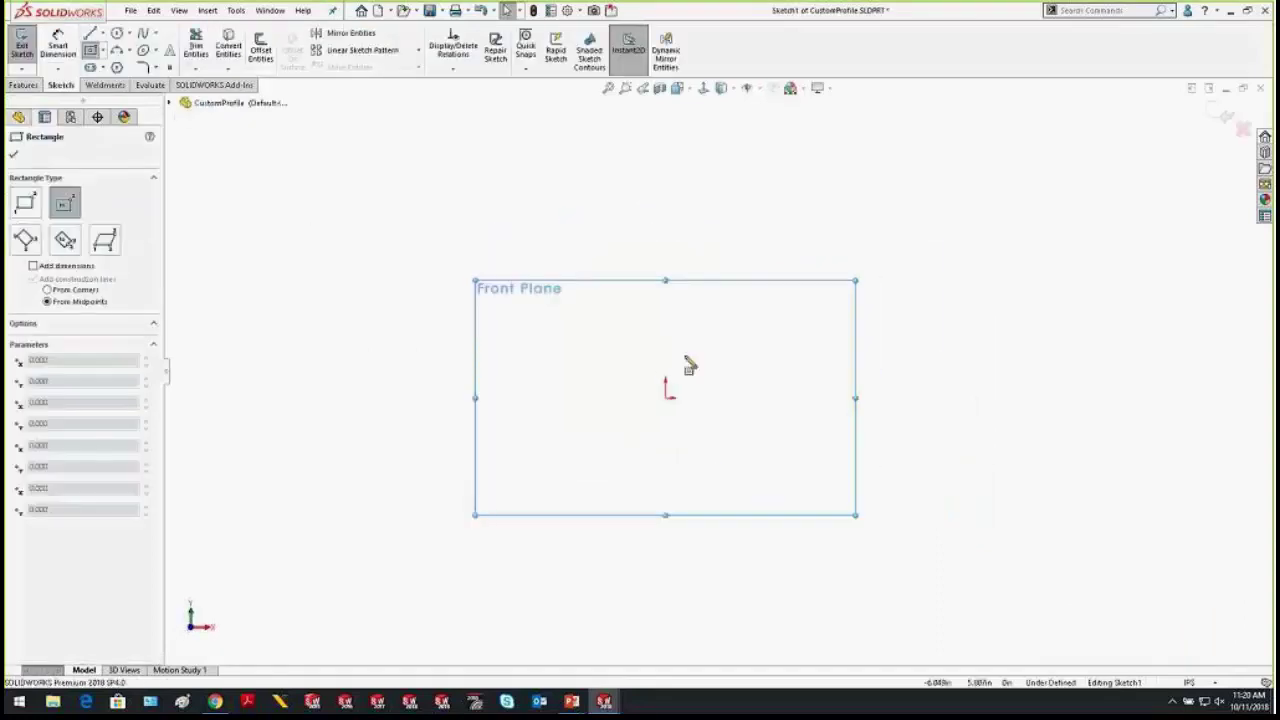
pyautogui.click(666, 395)
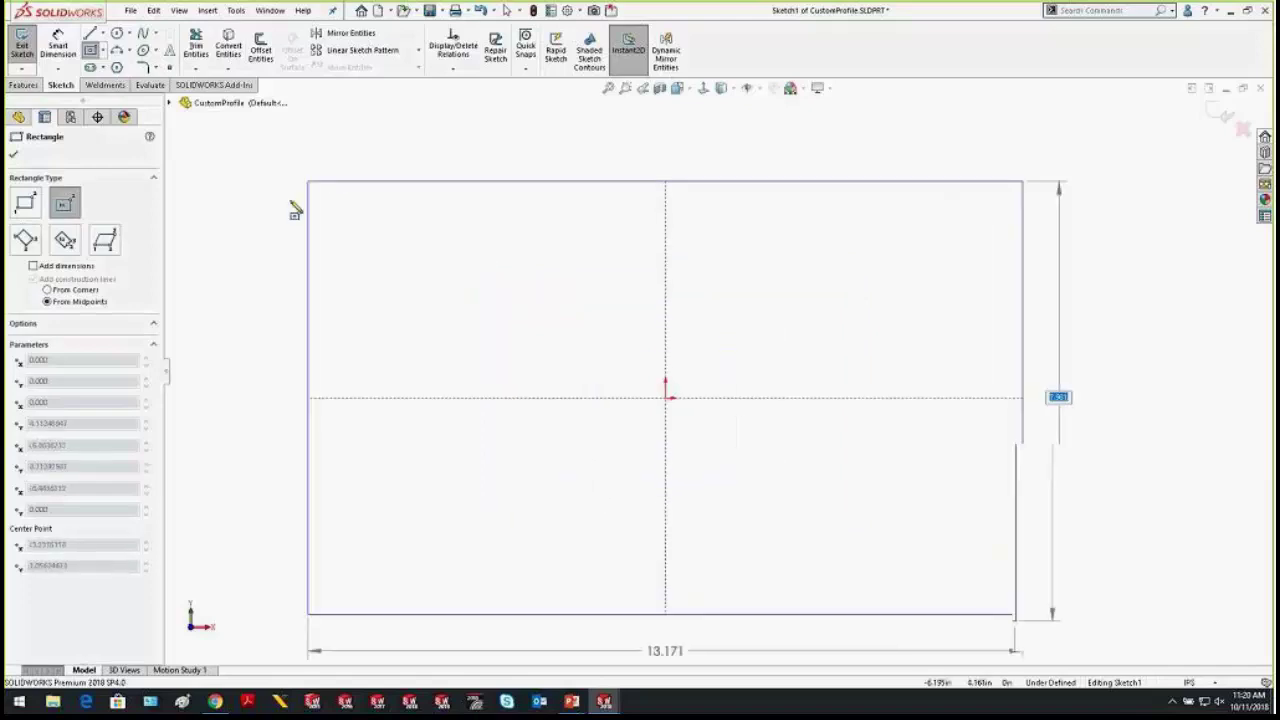
pyautogui.click(254, 215)
pyautogui.scroll(2, 894, 377)
pyautogui.scroll(-1, 643, 349)
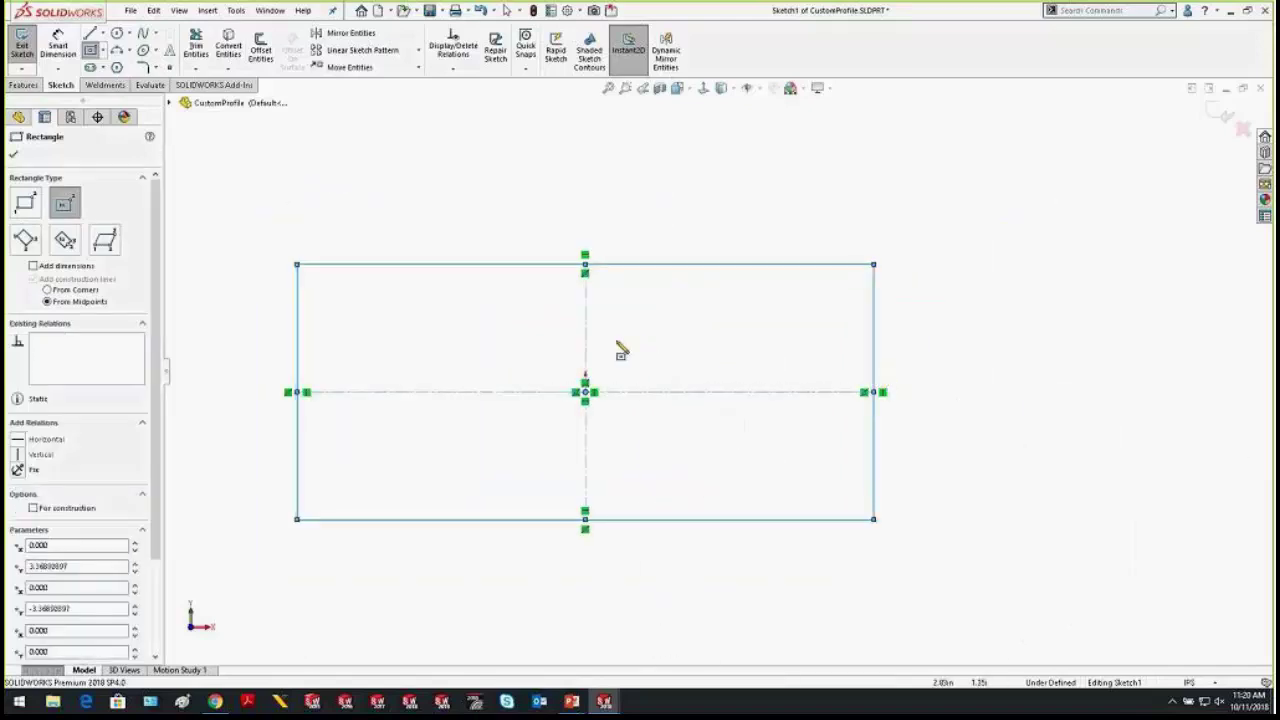
pyautogui.press('Escape')
pyautogui.scroll(1, 451, 335)
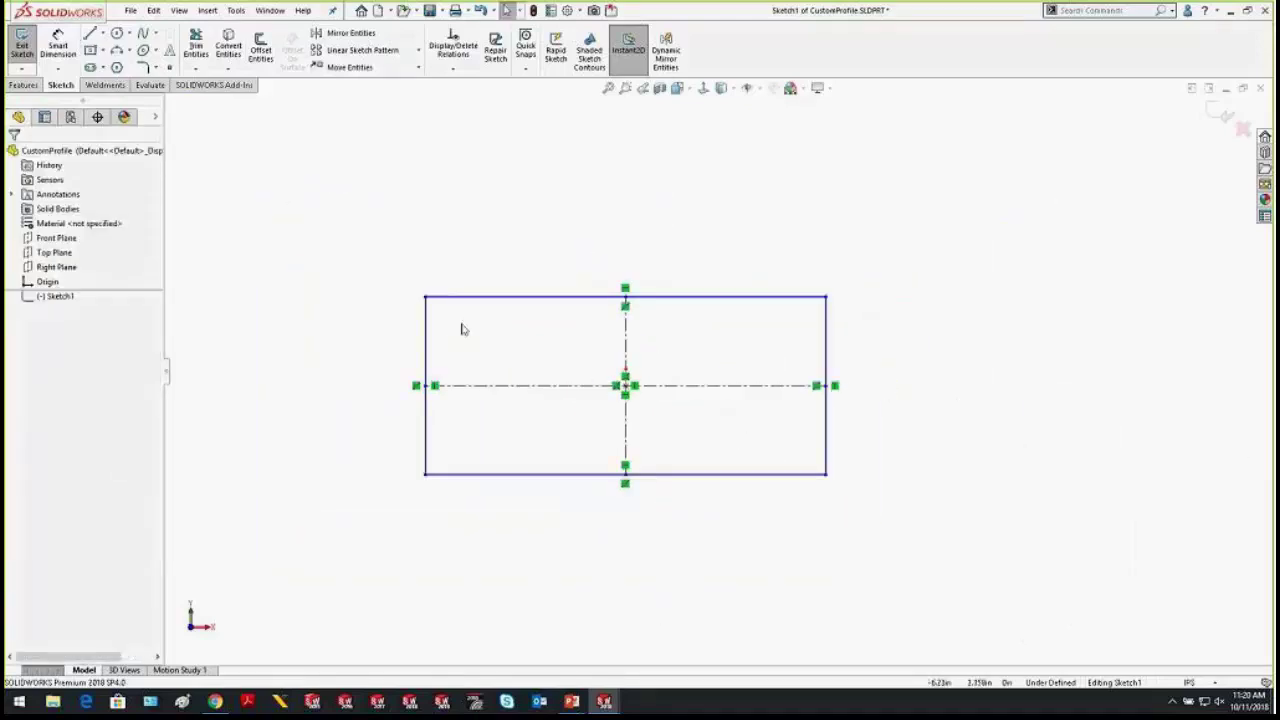
# Dimension the rectangle to a height of 1.5 in and a width of 3.5 in
pyautogui.click(60, 42)
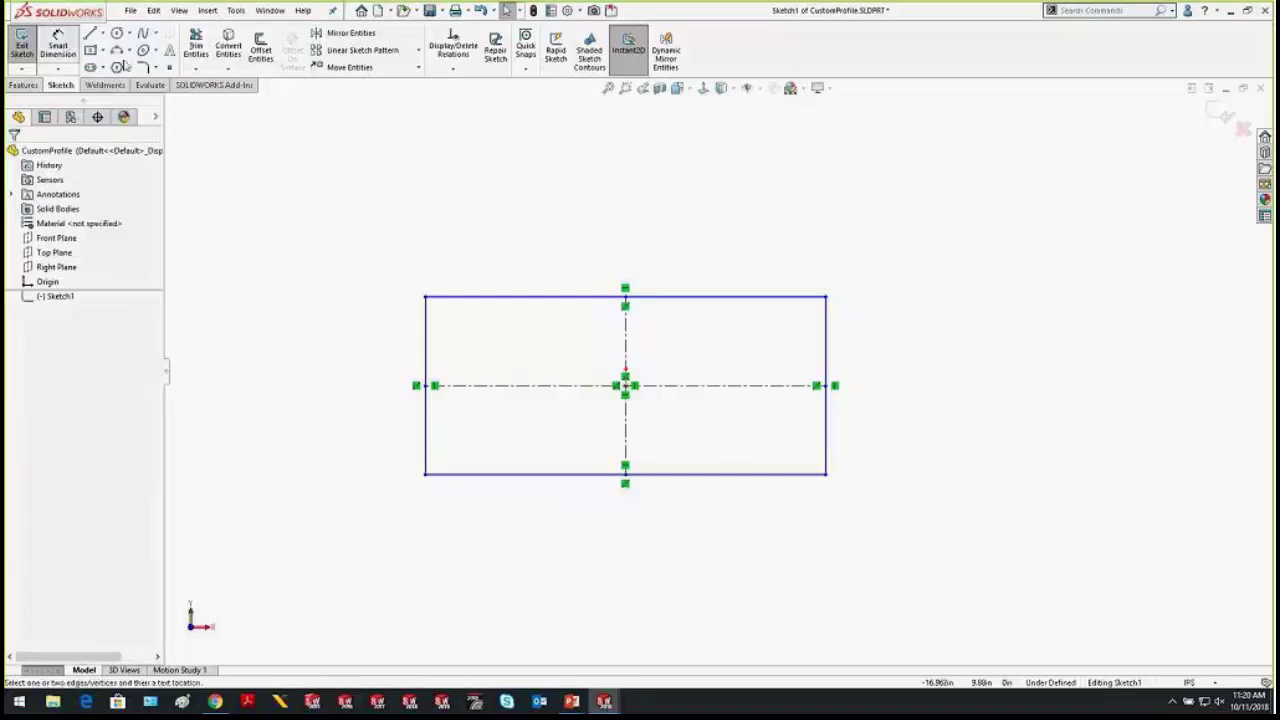
pyautogui.click(425, 360)
pyautogui.click(303, 358)
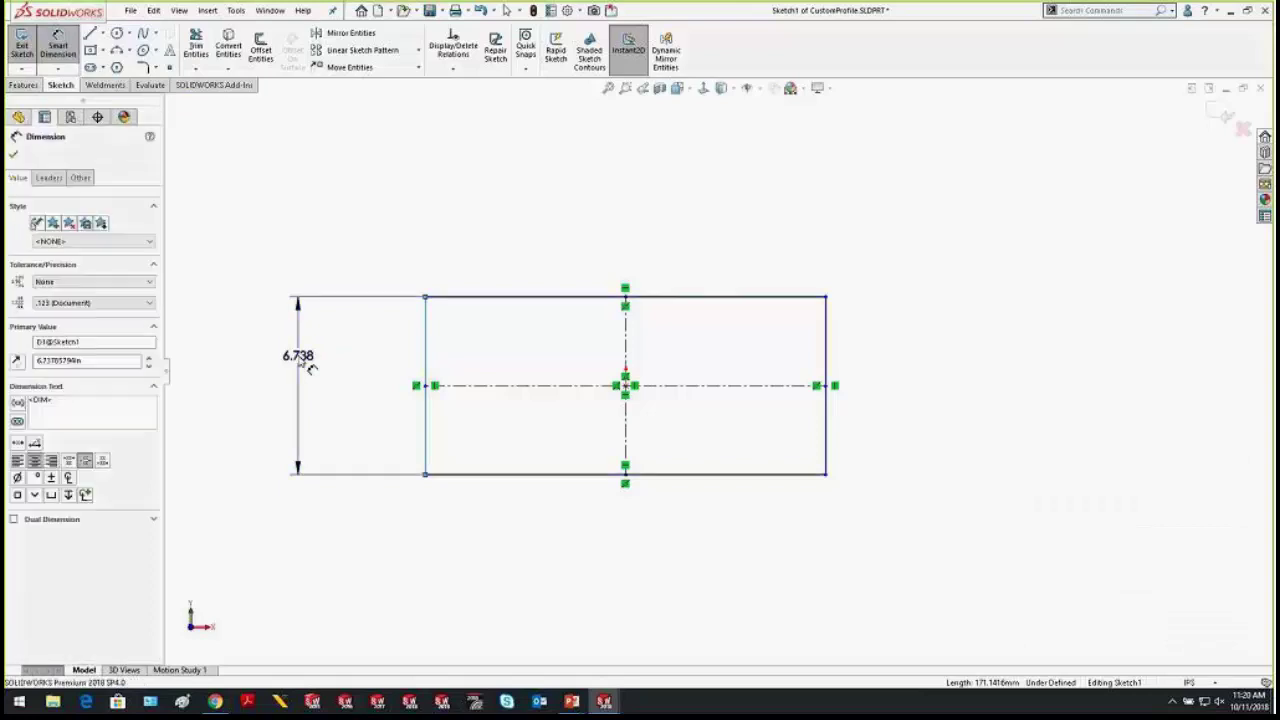
pyautogui.write('1.5')
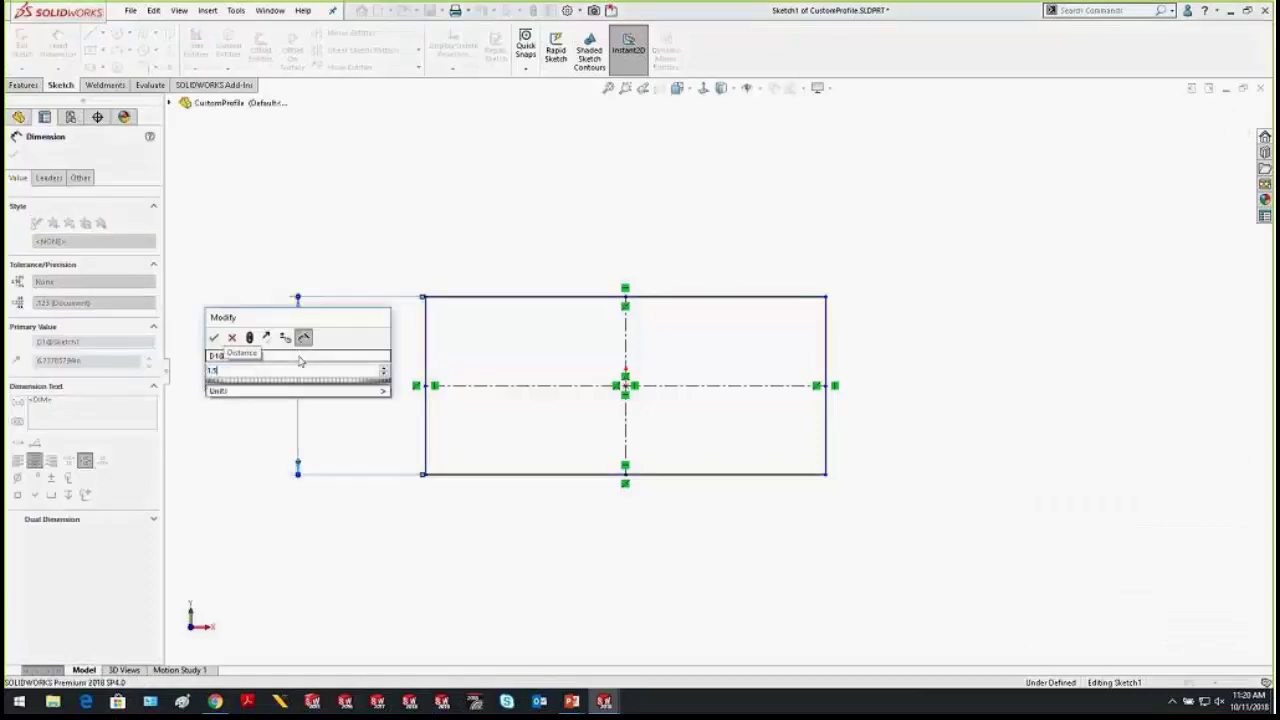
pyautogui.press('Return')
pyautogui.click(513, 297)
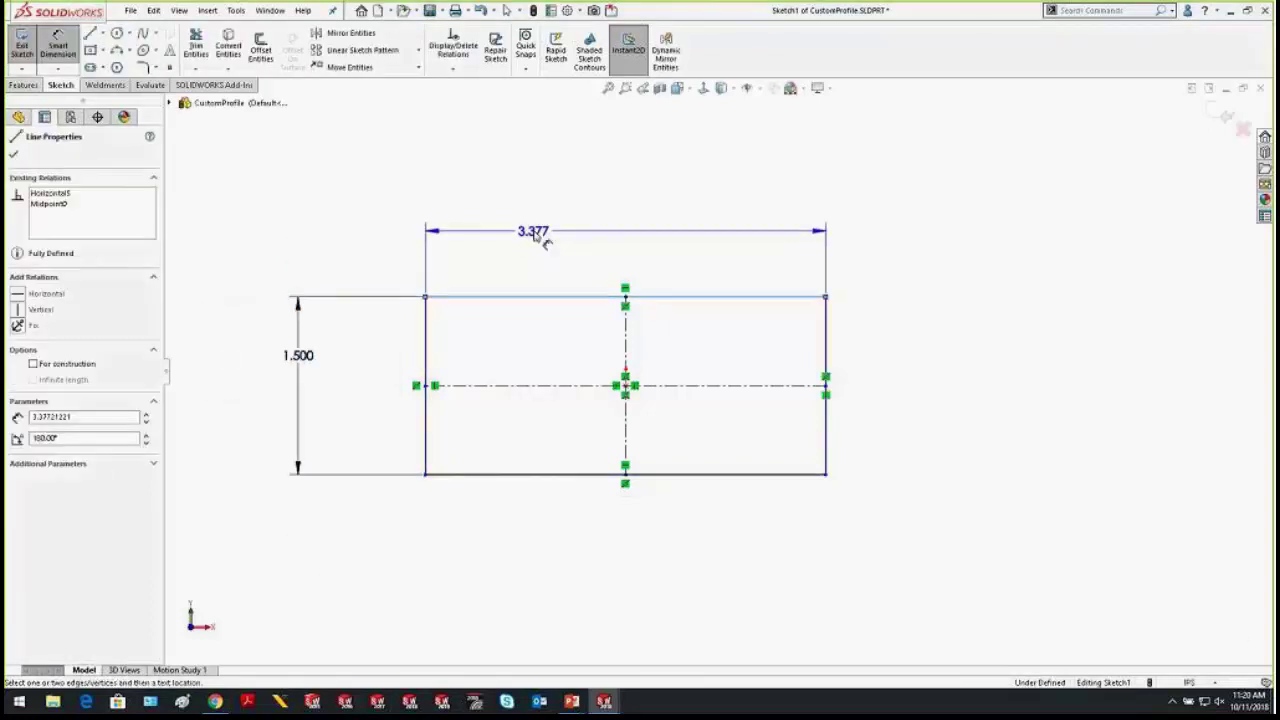
pyautogui.click(535, 231)
pyautogui.write('3.5')
pyautogui.press('Return')
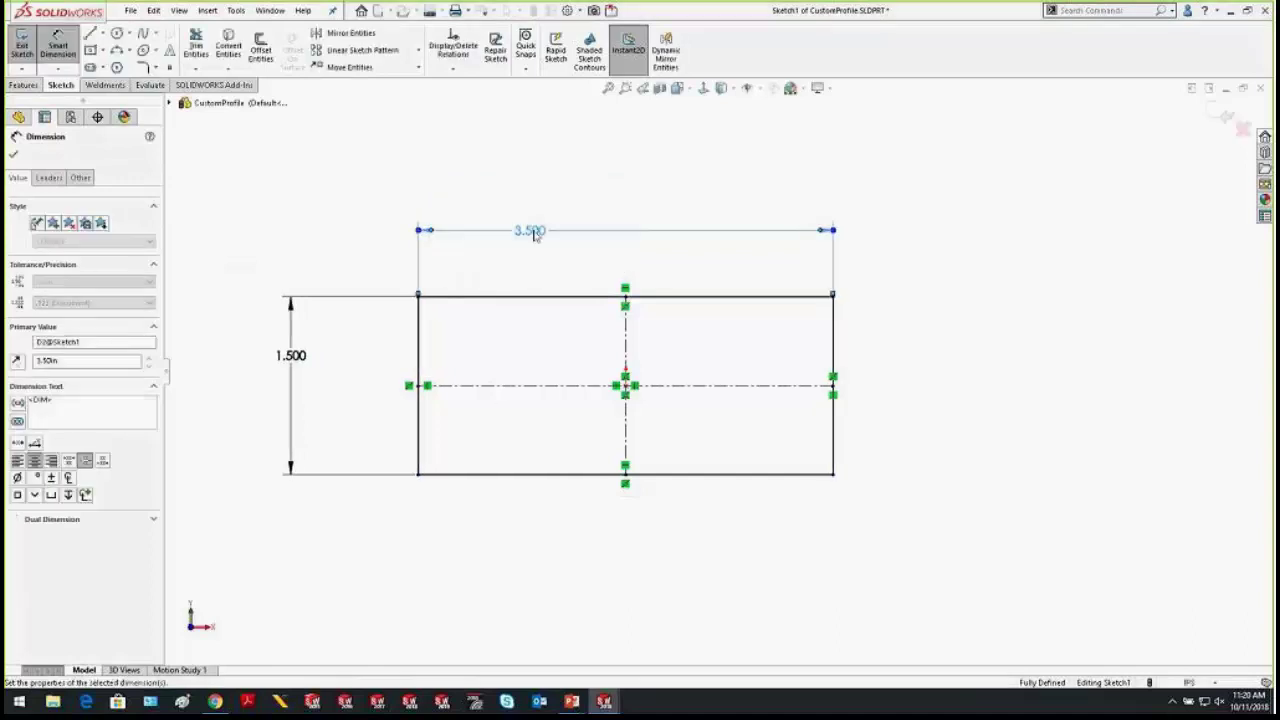
pyautogui.scroll(1, 531, 339)
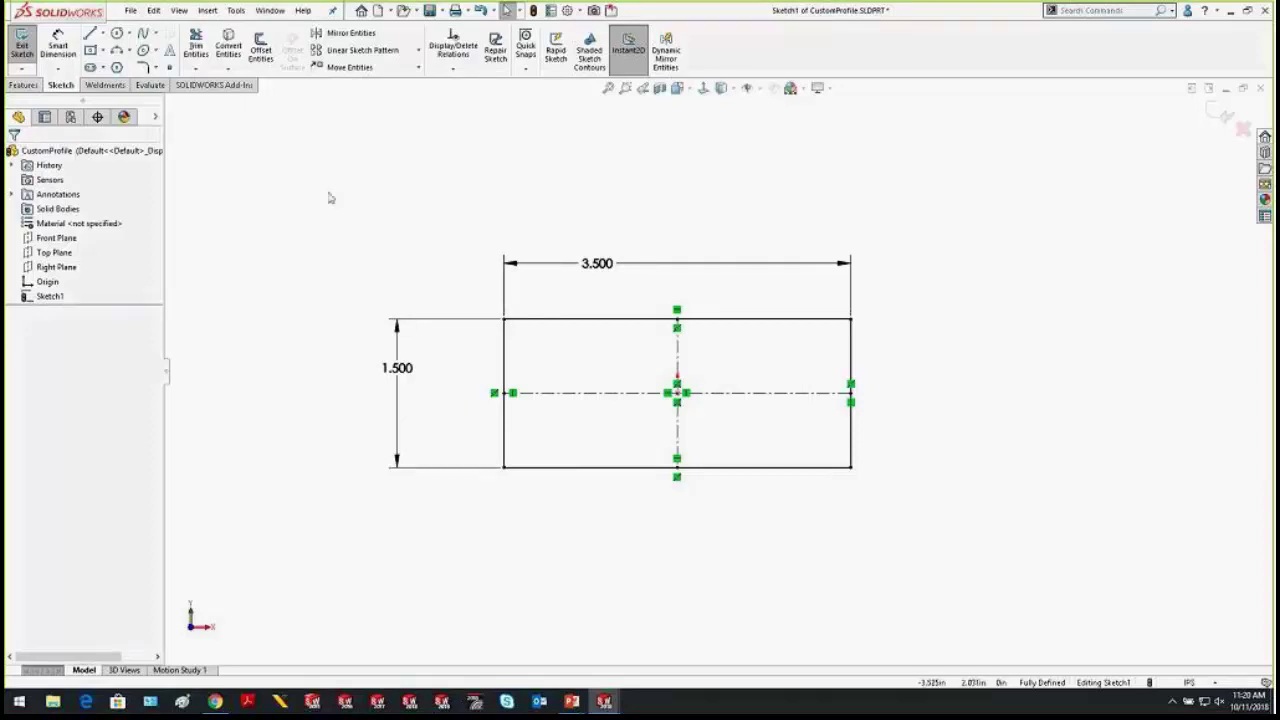
# Look up the Weldment Profiles folder path in the File Locations section of the system options
pyautogui.click(237, 11)
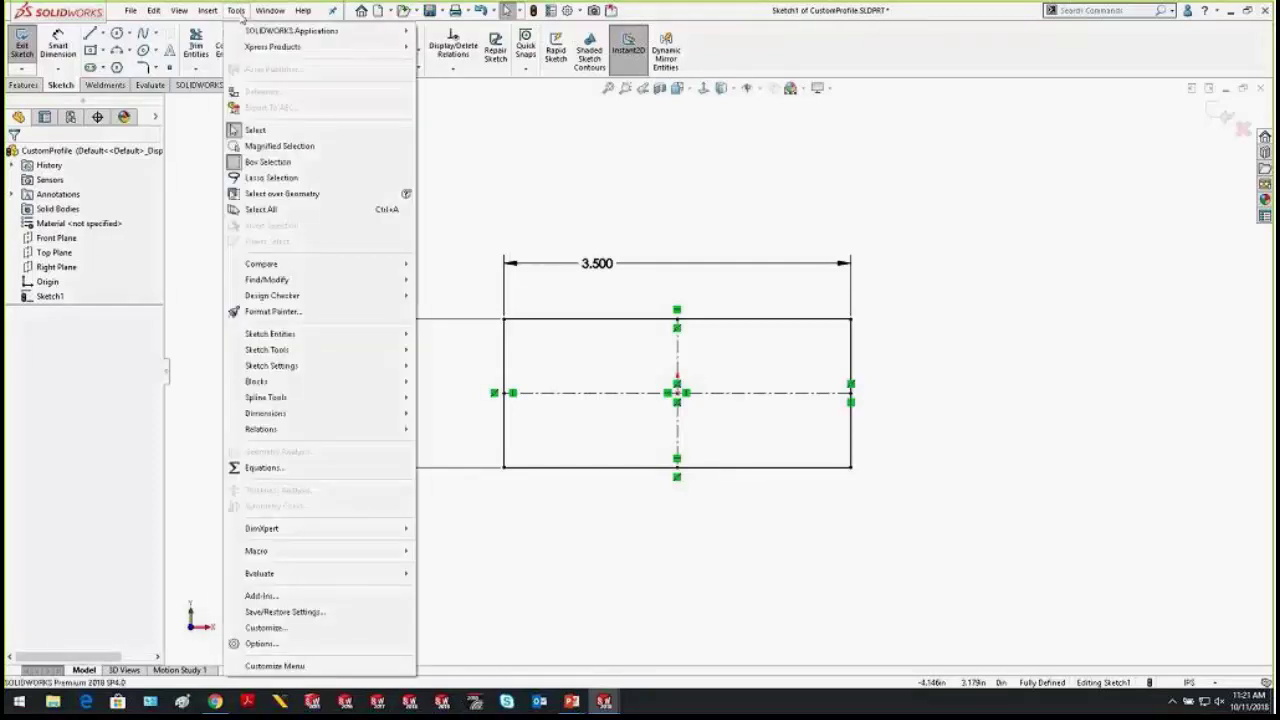
pyautogui.click(260, 644)
pyautogui.click(370, 306)
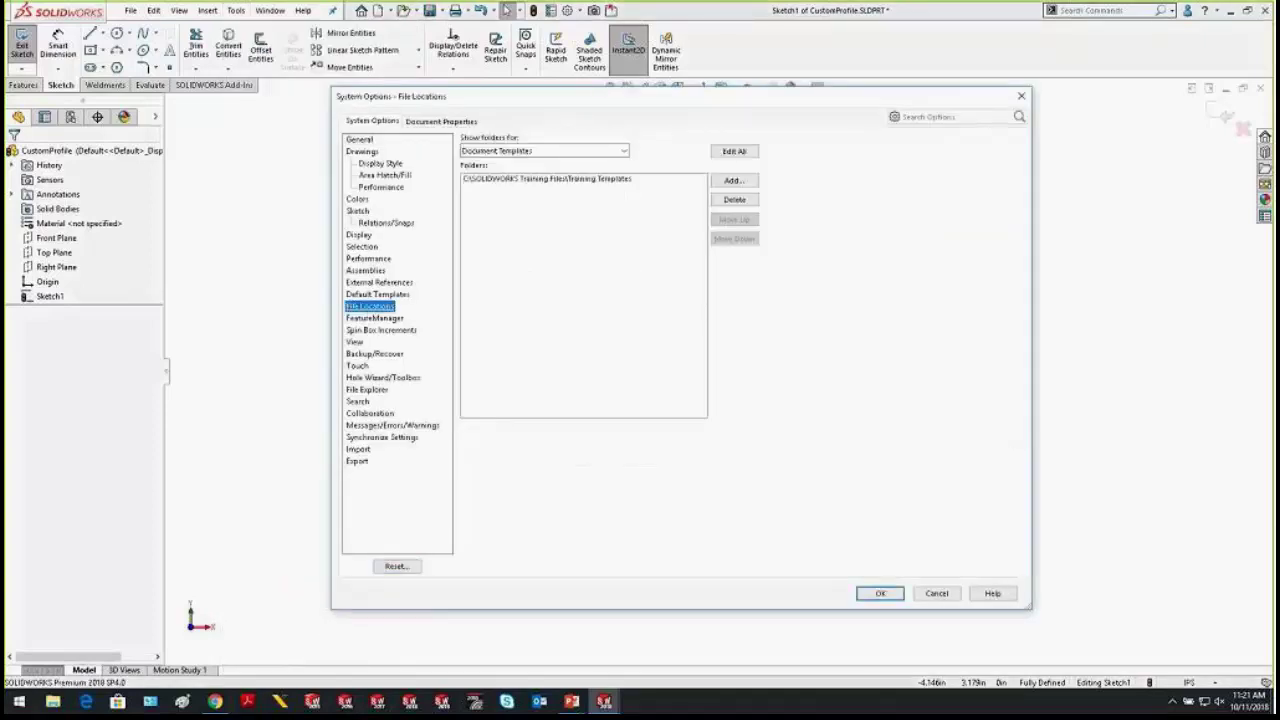
pyautogui.click(623, 151)
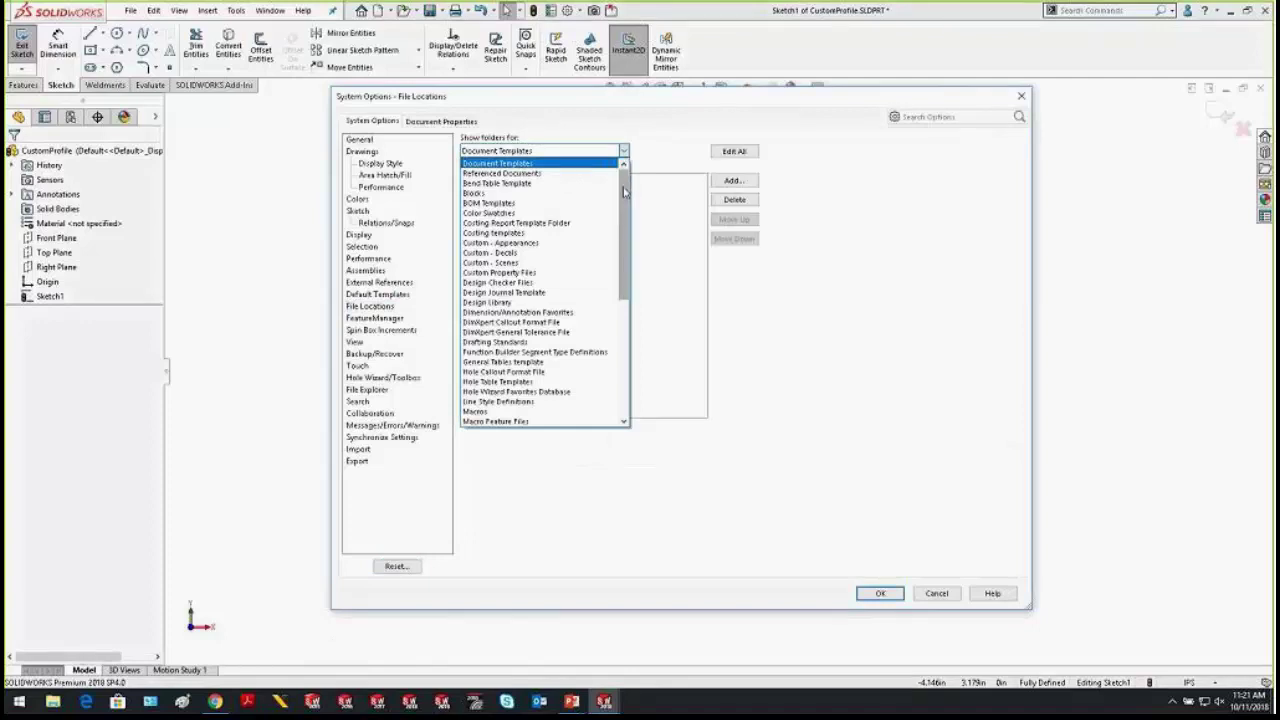
pyautogui.scroll(-8, 624, 191)
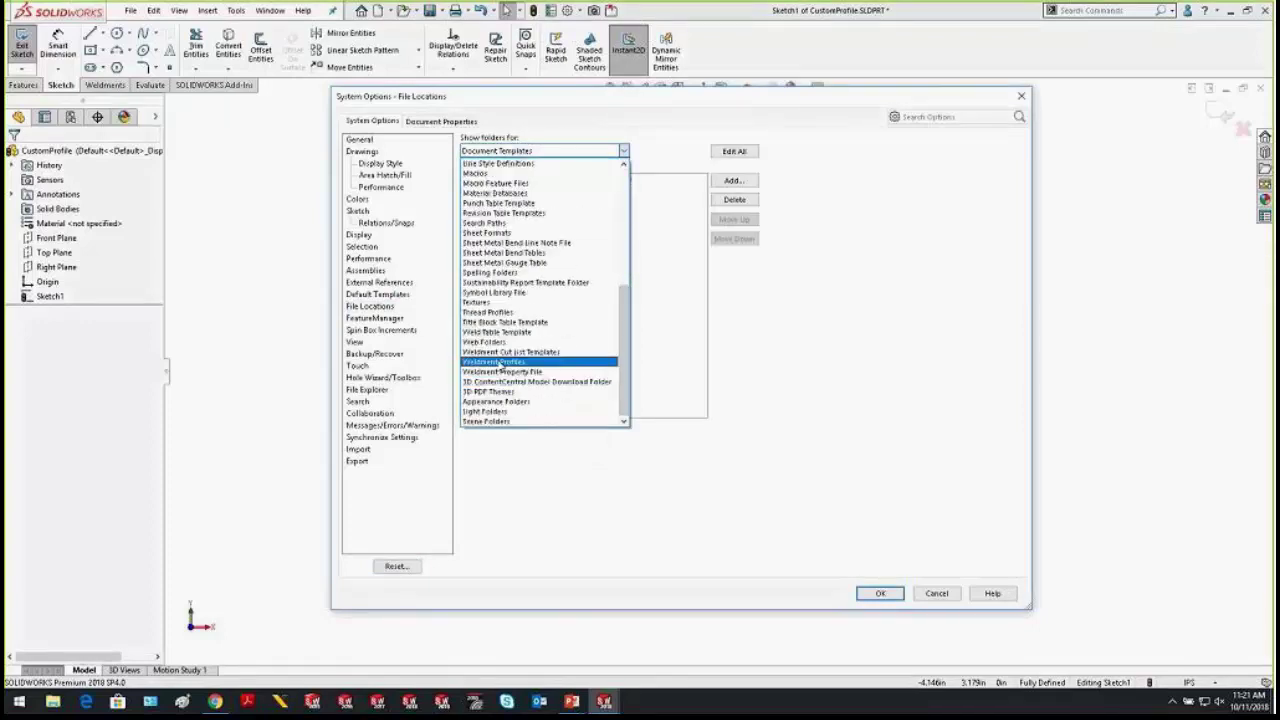
pyautogui.click(500, 362)
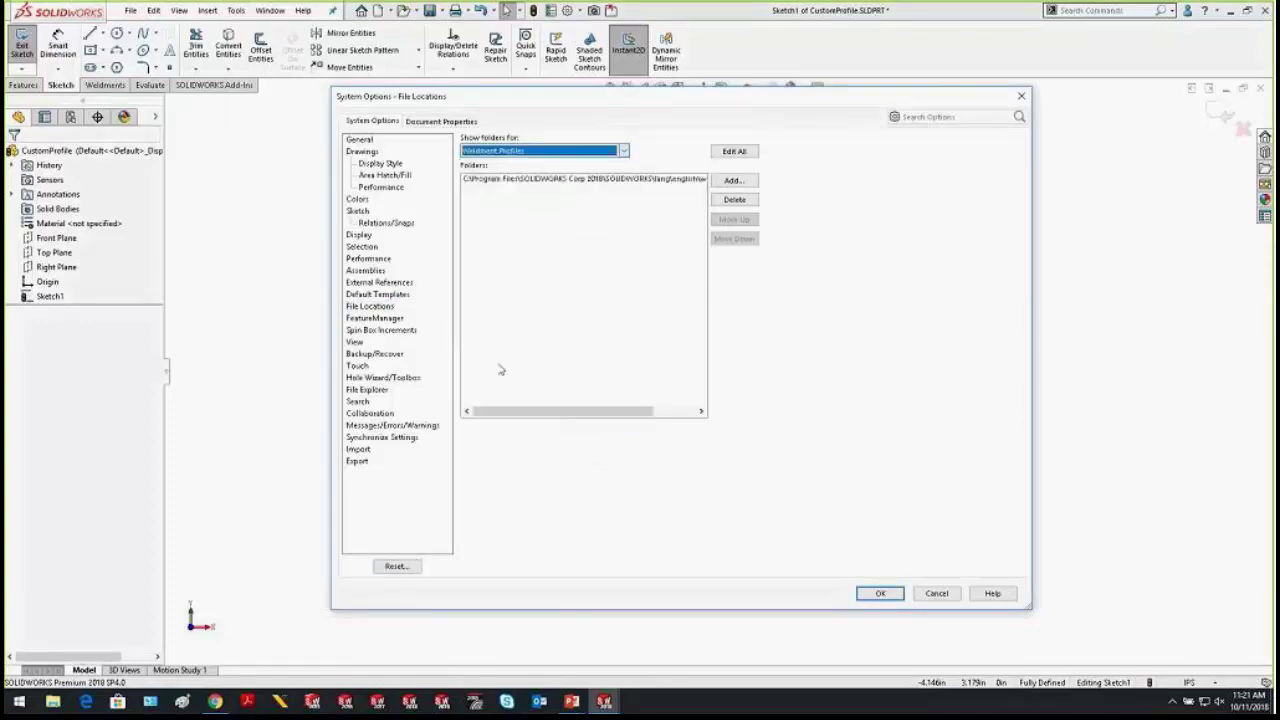
pyautogui.click(482, 183)
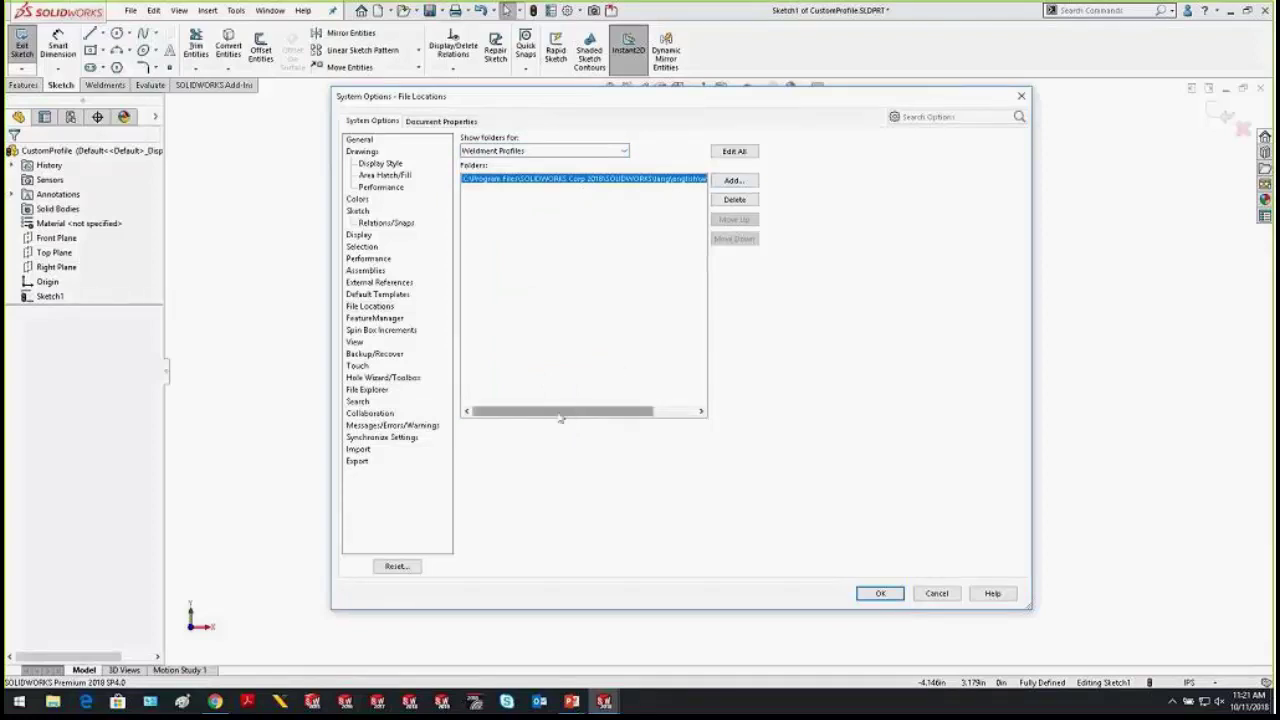
pyautogui.moveTo(561, 414)
pyautogui.mouseDown()
pyautogui.moveTo(577, 414)
pyautogui.moveTo(561, 414)
pyautogui.mouseUp()
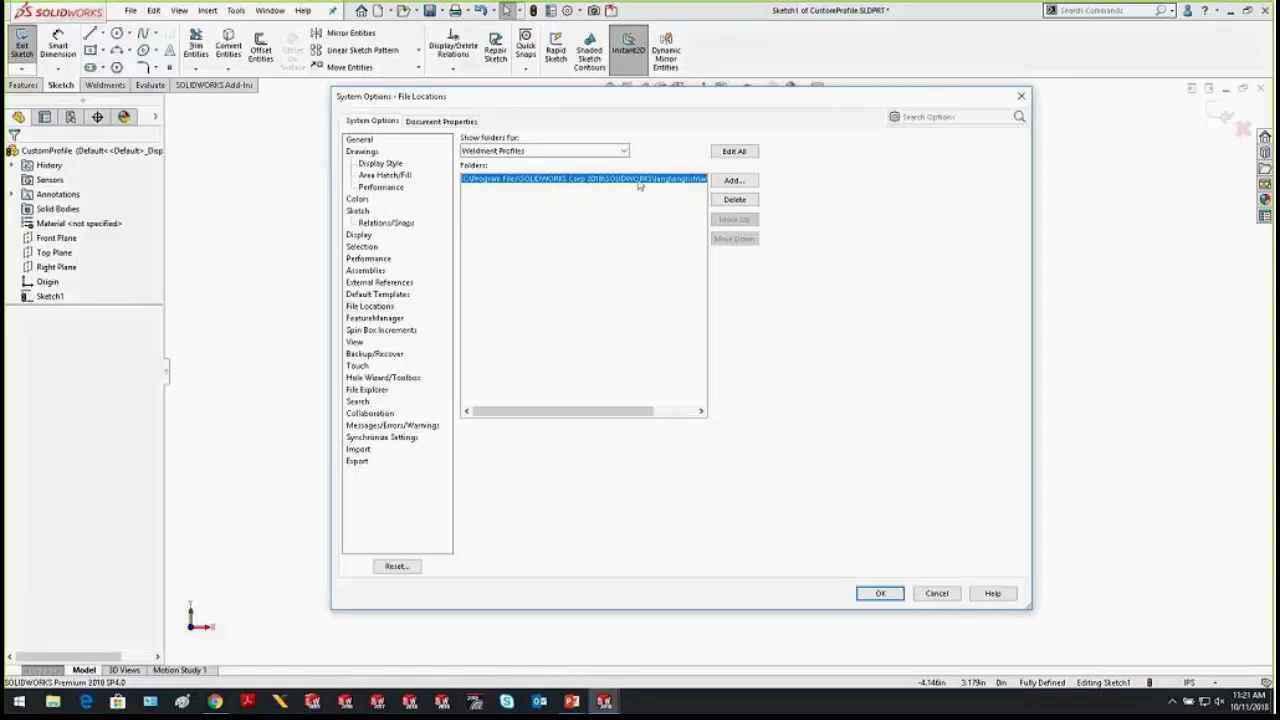
# In File Explorer, browse to C:\Program Files\SOLIDWORKS Corp 2018\SOLIDWORKS\lang\english\weldment profiles and examine its folder structure
pyautogui.click(74, 703)
pyautogui.click(340, 501)
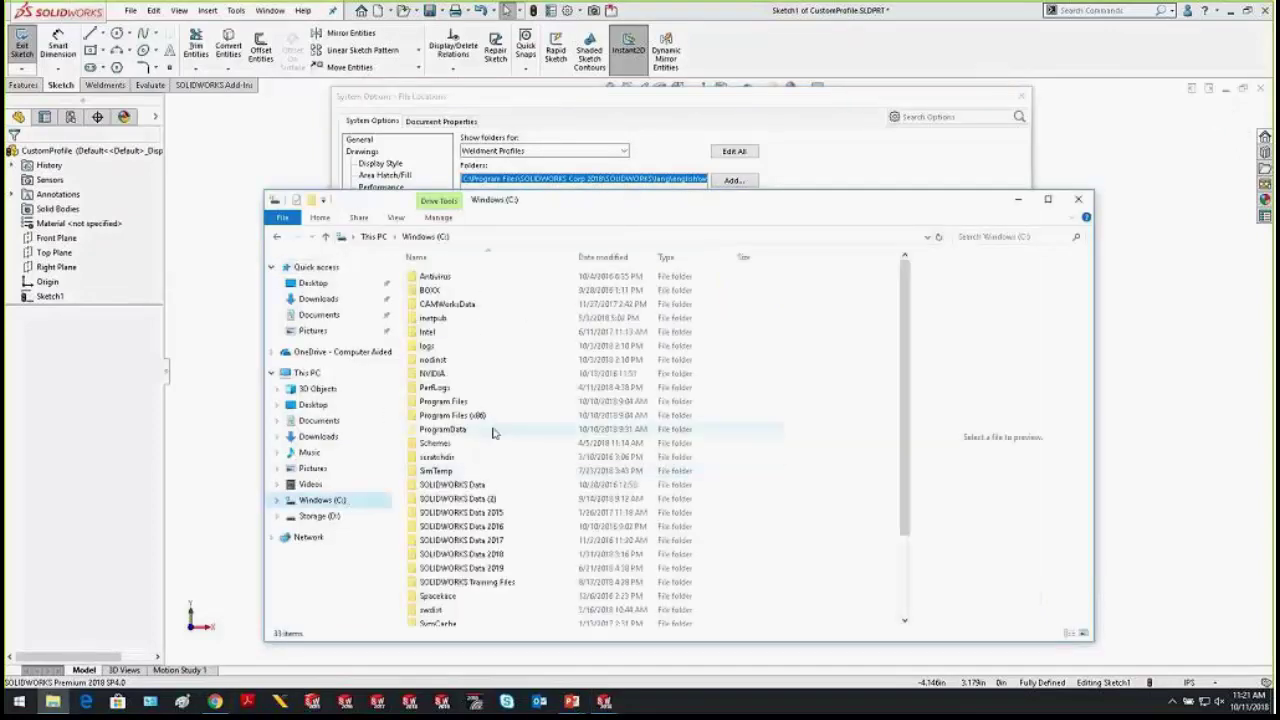
pyautogui.doubleClick(478, 406)
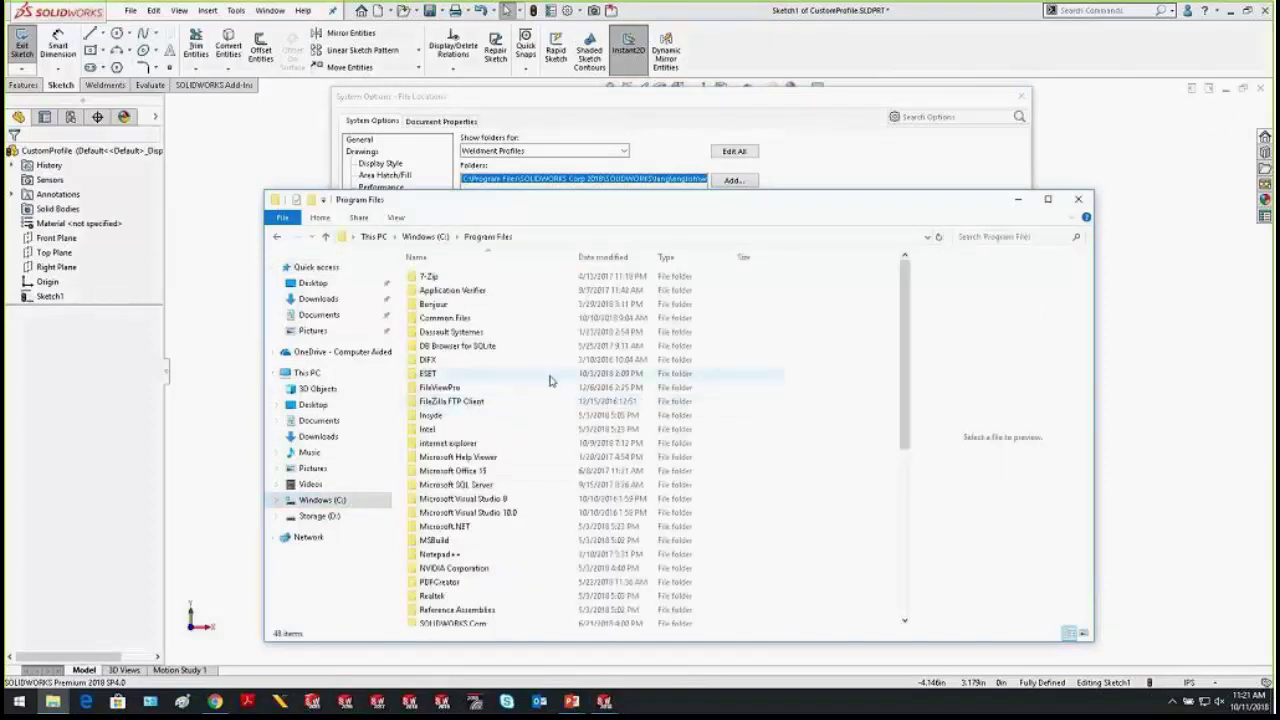
pyautogui.scroll(-3, 480, 420)
pyautogui.doubleClick(502, 566)
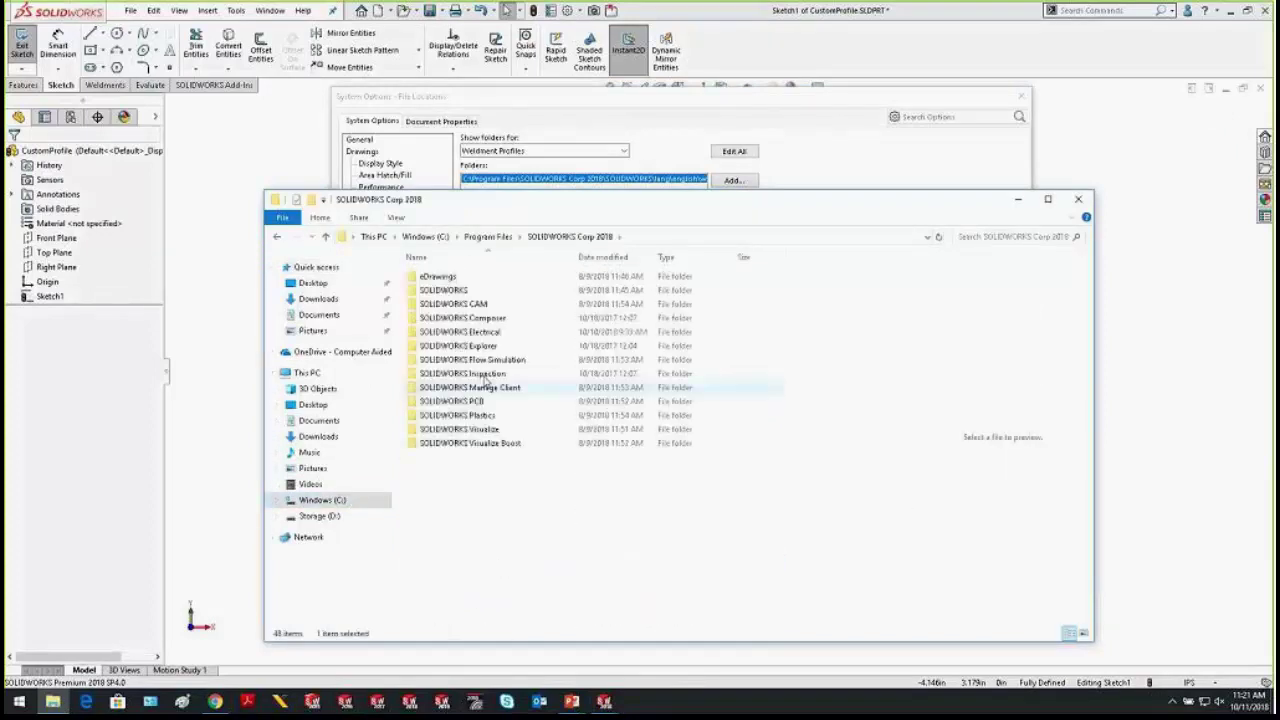
pyautogui.doubleClick(480, 304)
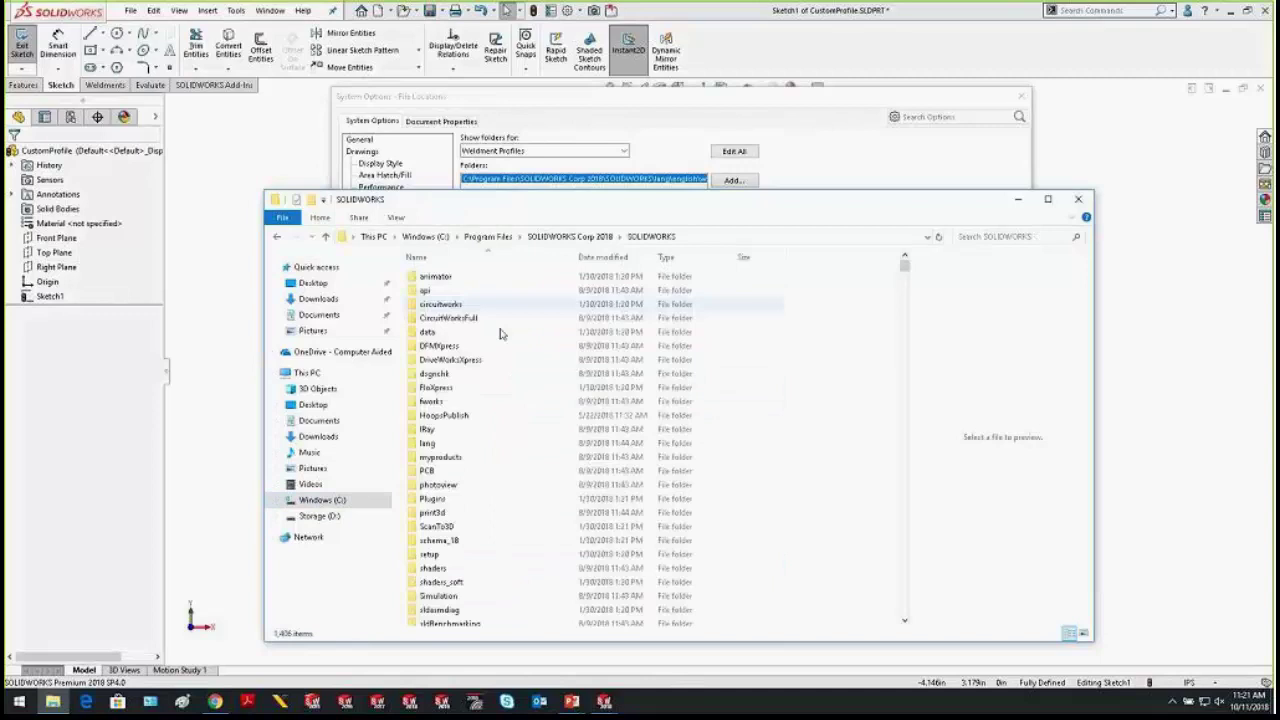
pyautogui.doubleClick(448, 443)
pyautogui.doubleClick(440, 277)
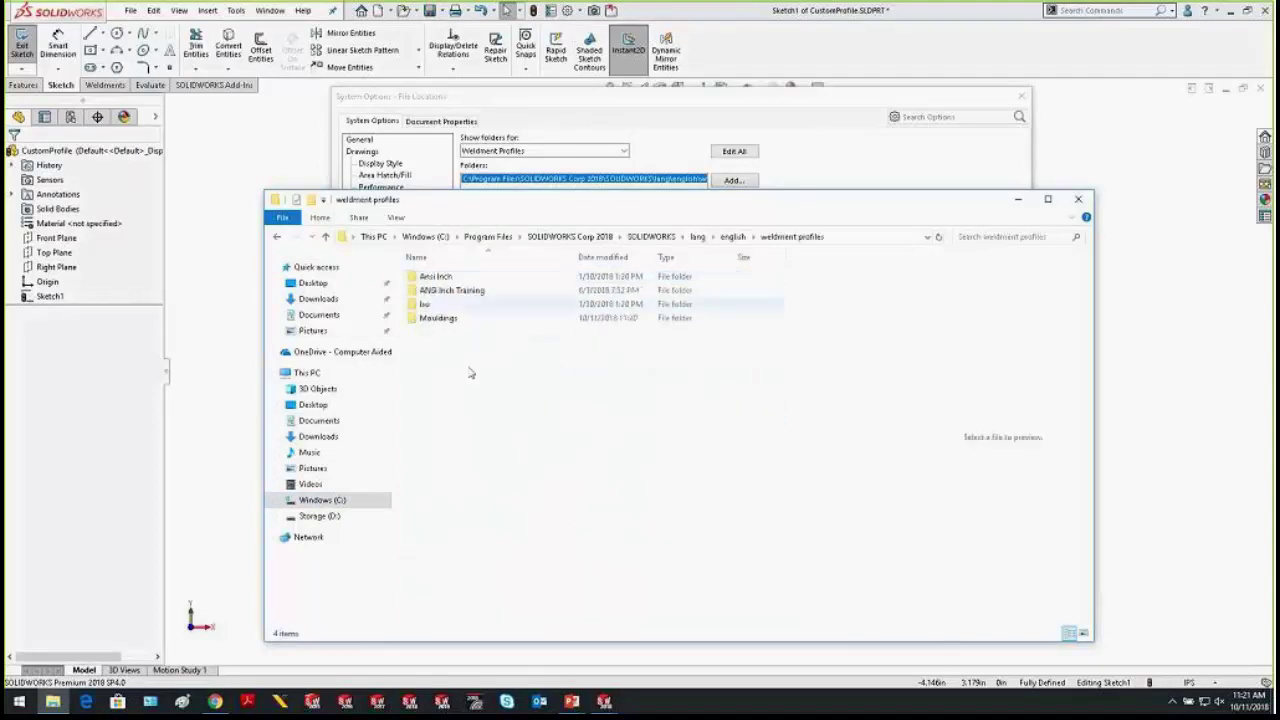
pyautogui.moveTo(470, 368)
pyautogui.mouseDown()
pyautogui.moveTo(423, 268)
pyautogui.moveTo(450, 379)
pyautogui.mouseUp()
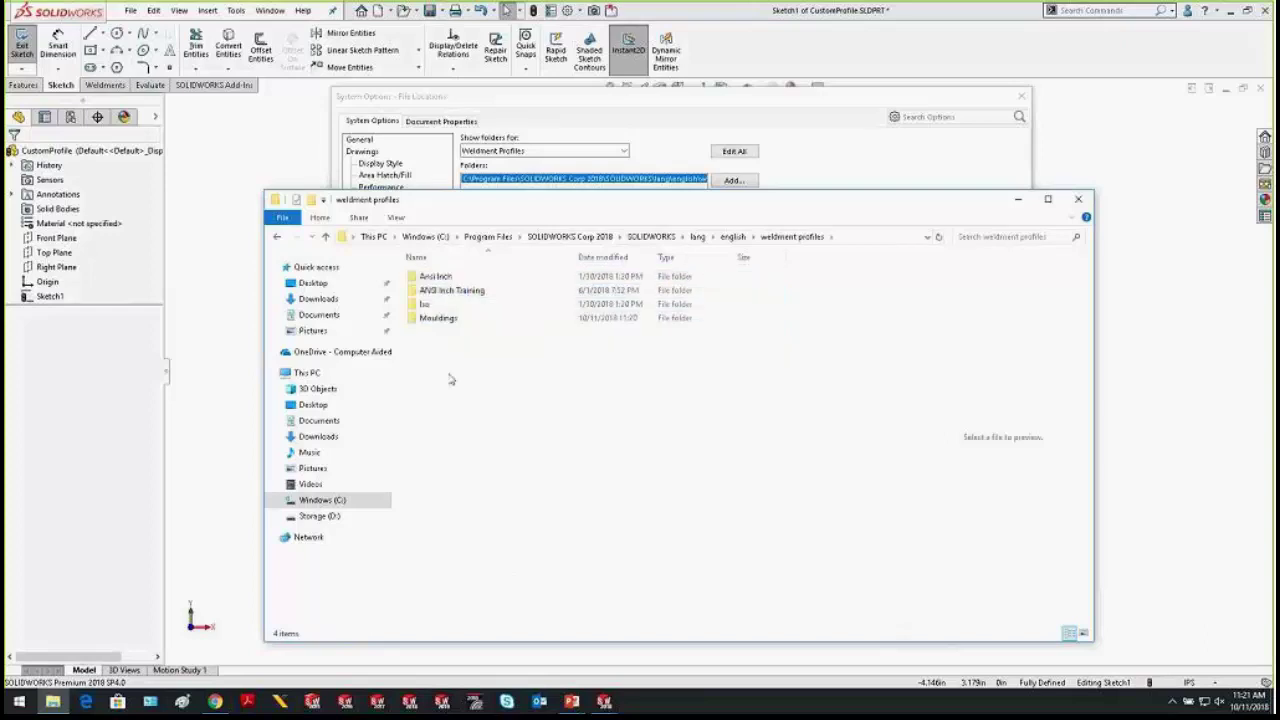
# Pin the weldment profiles folder to Quick access, open it from there, and minimize File Explorer
pyautogui.click(733, 236)
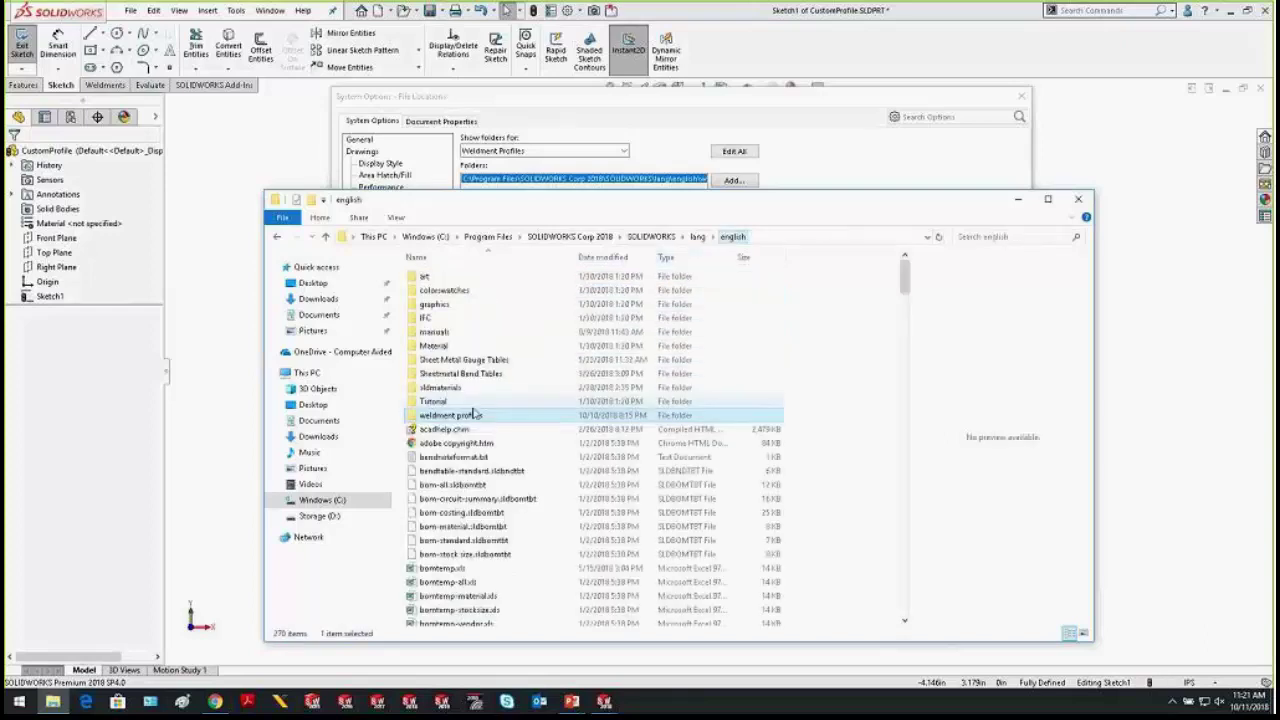
pyautogui.rightClick(454, 417)
pyautogui.click(508, 95)
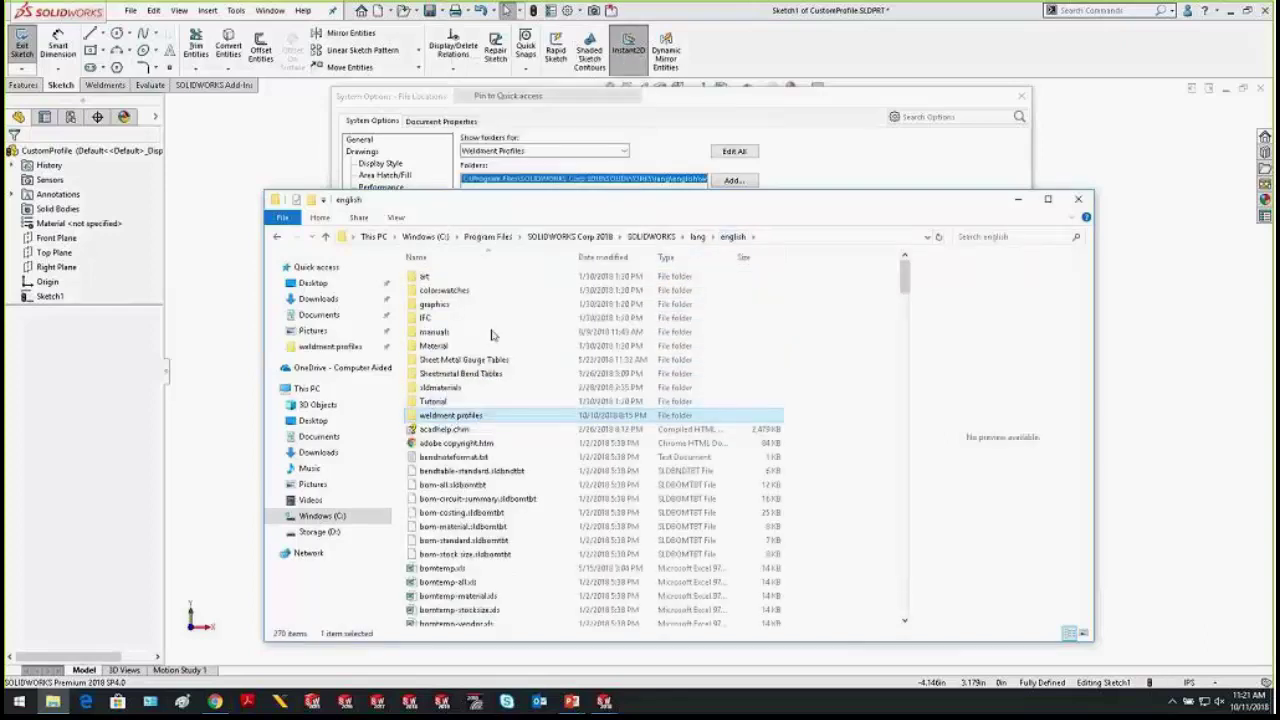
pyautogui.click(330, 346)
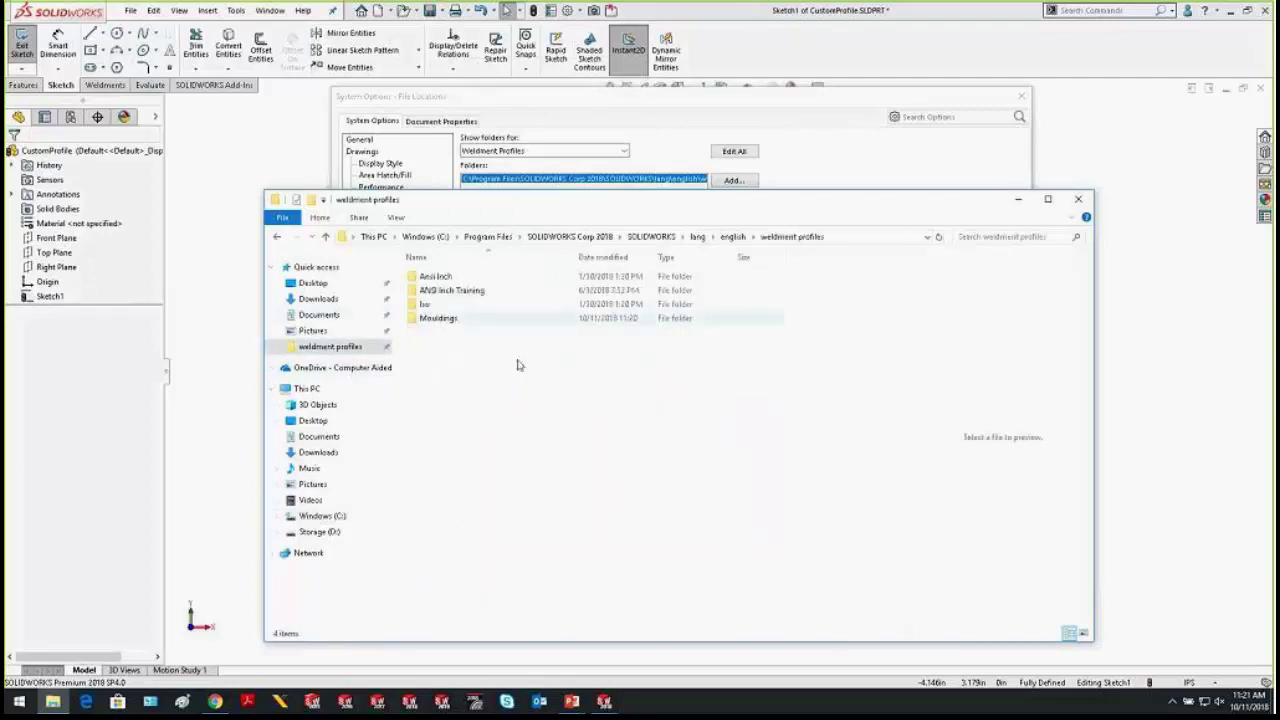
pyautogui.click(1020, 199)
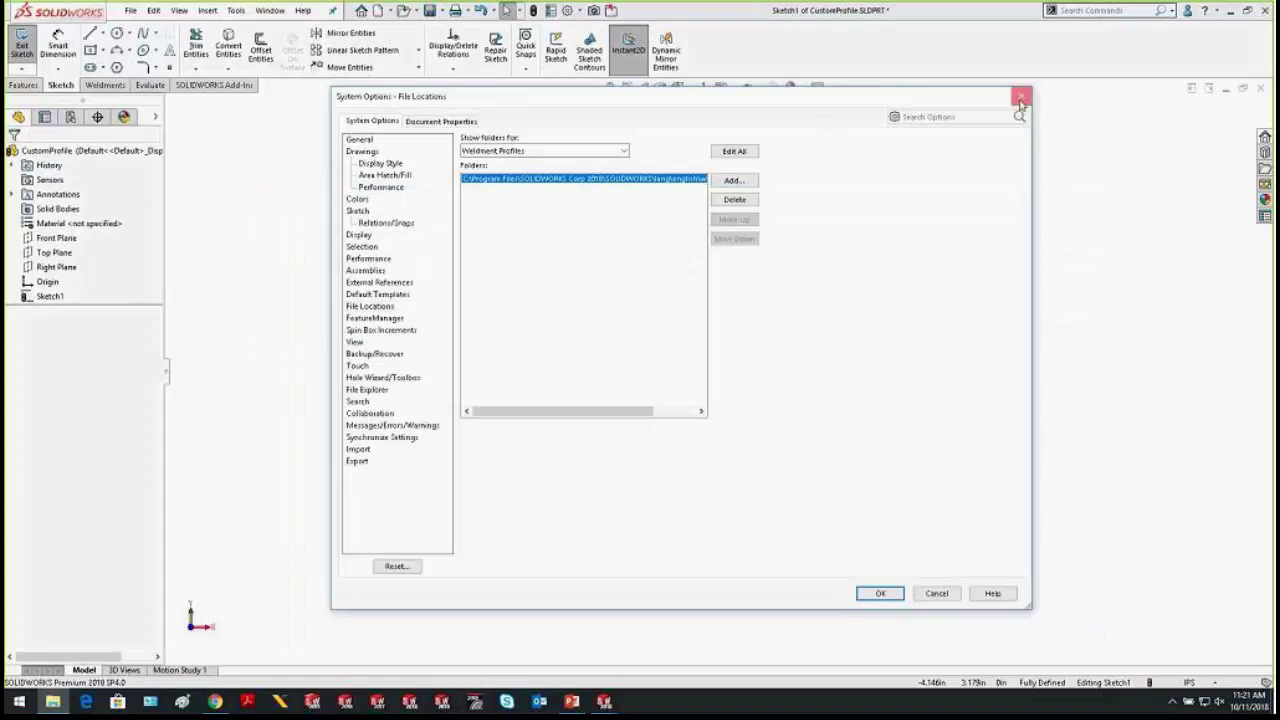
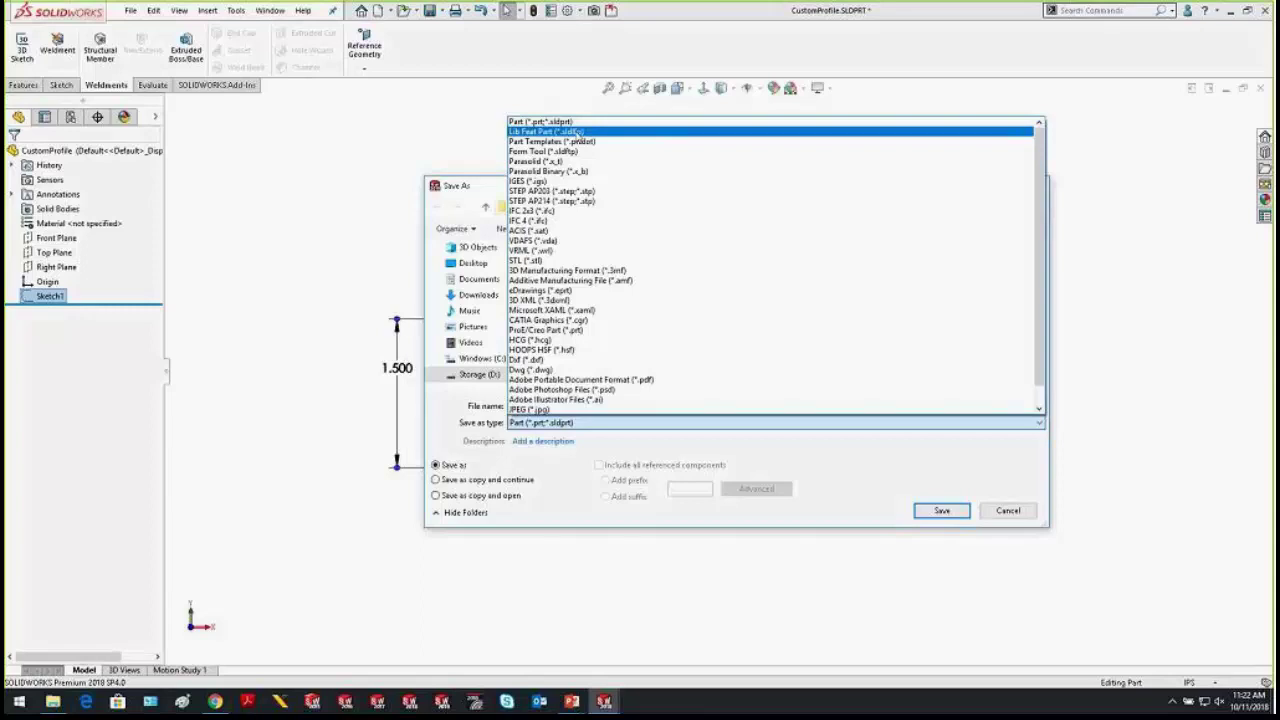
# Set the save type to Lib Feat Part (*.sldlfp) and create a Lumber folder inside the weldment profiles folder
pyautogui.click(576, 133)
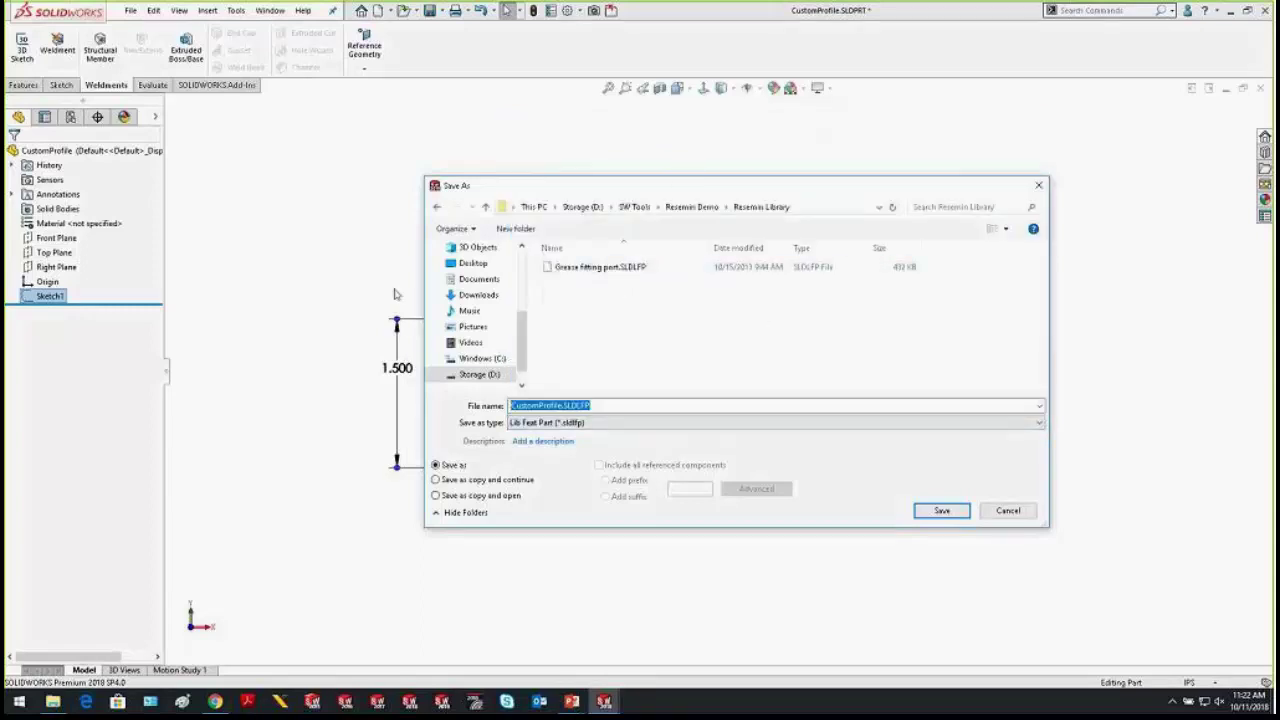
pyautogui.scroll(5, 488, 366)
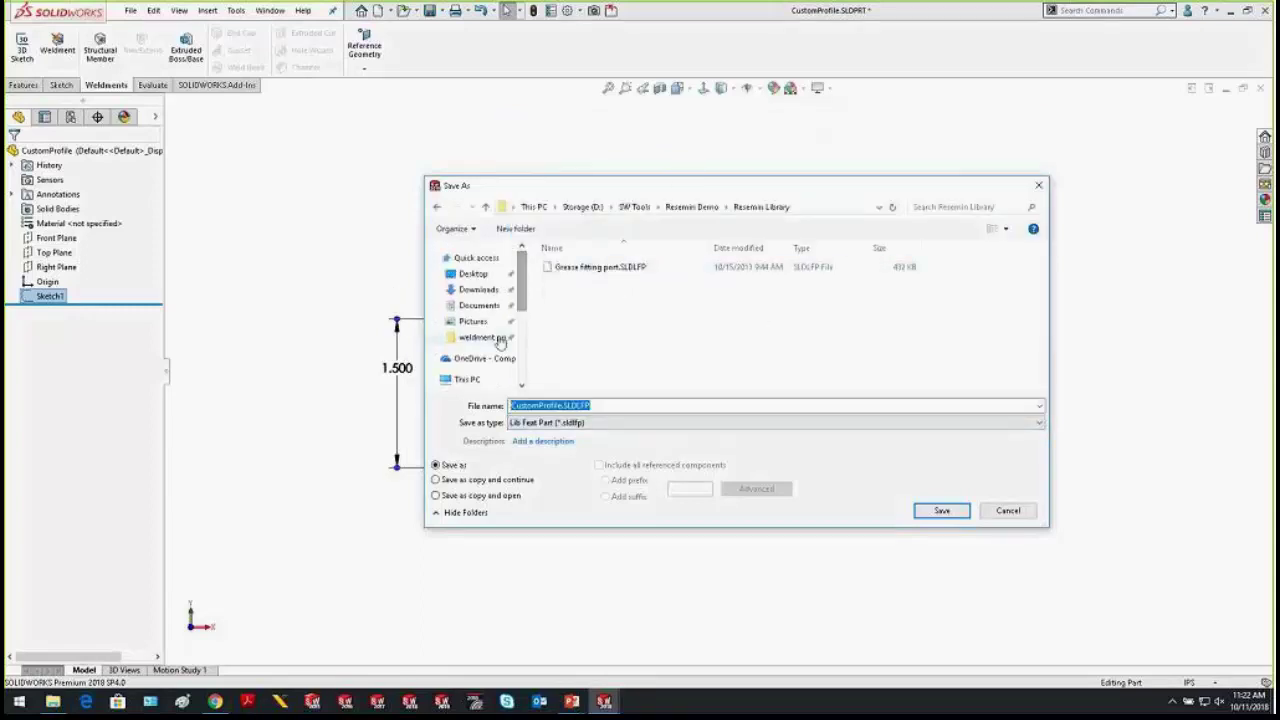
pyautogui.click(470, 340)
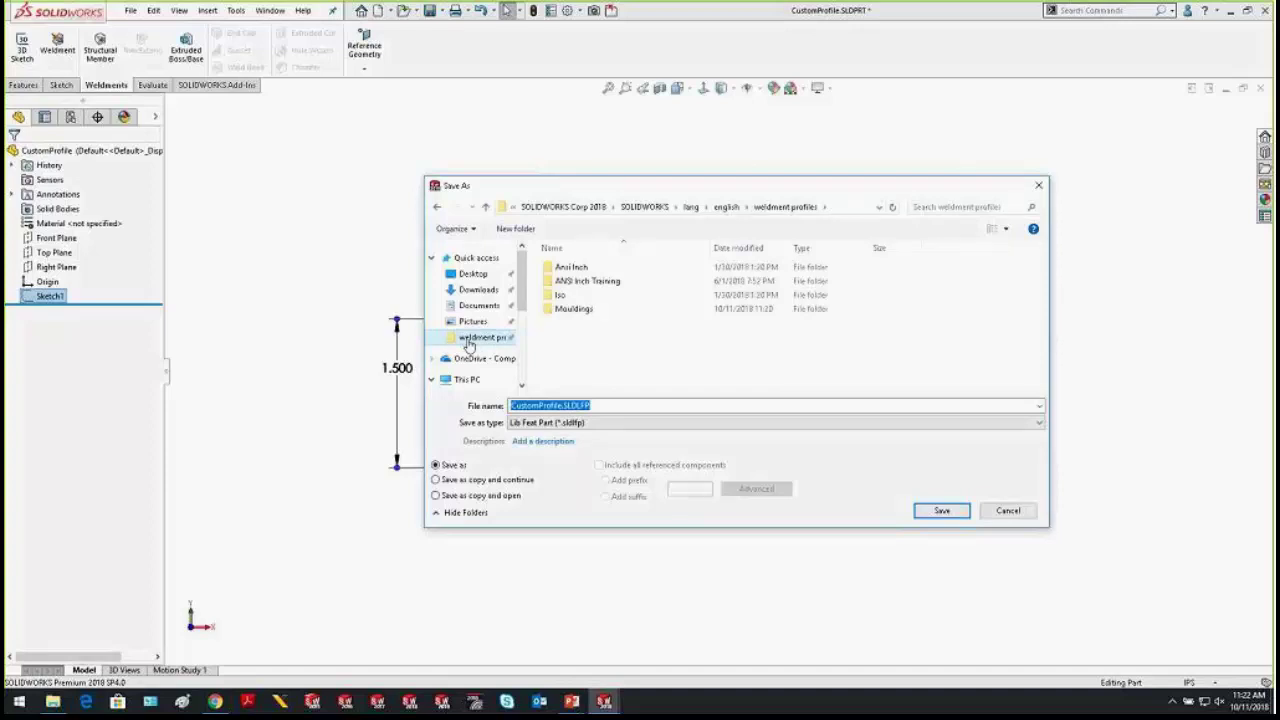
pyautogui.rightClick(566, 342)
pyautogui.moveTo(620, 480)
pyautogui.click(757, 483)
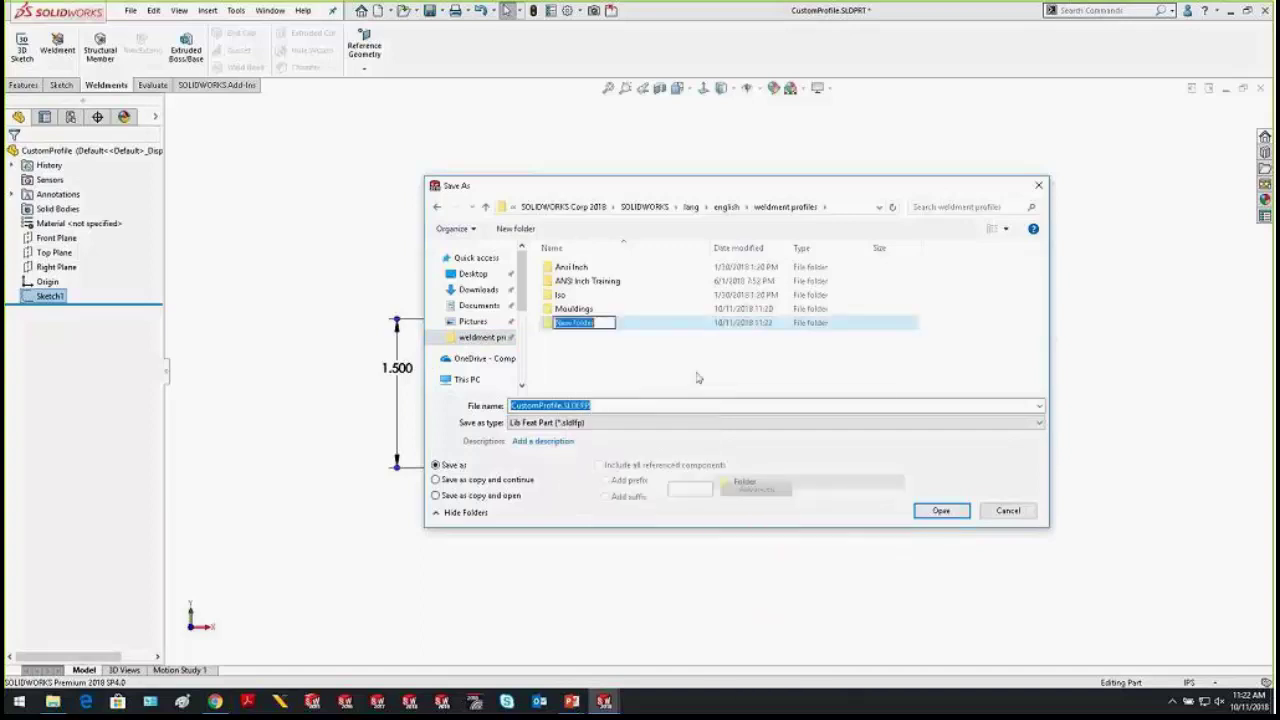
pyautogui.write('Lumber')
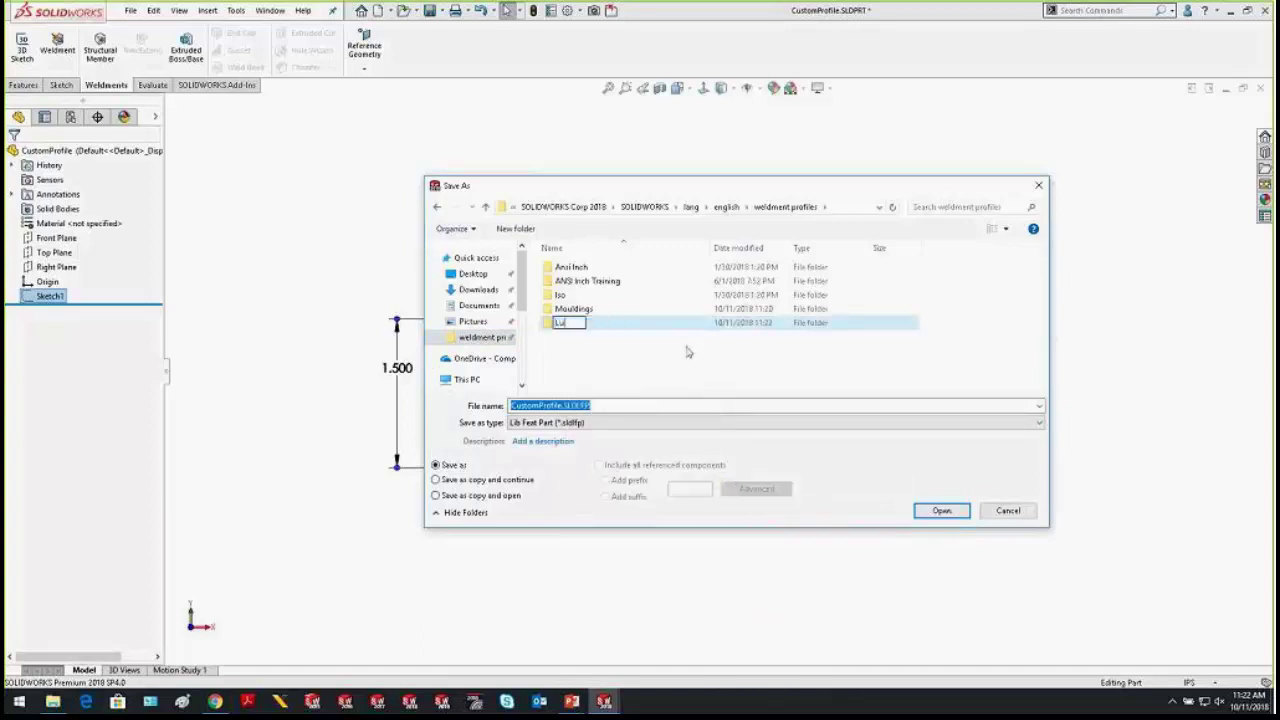
pyautogui.click(620, 358)
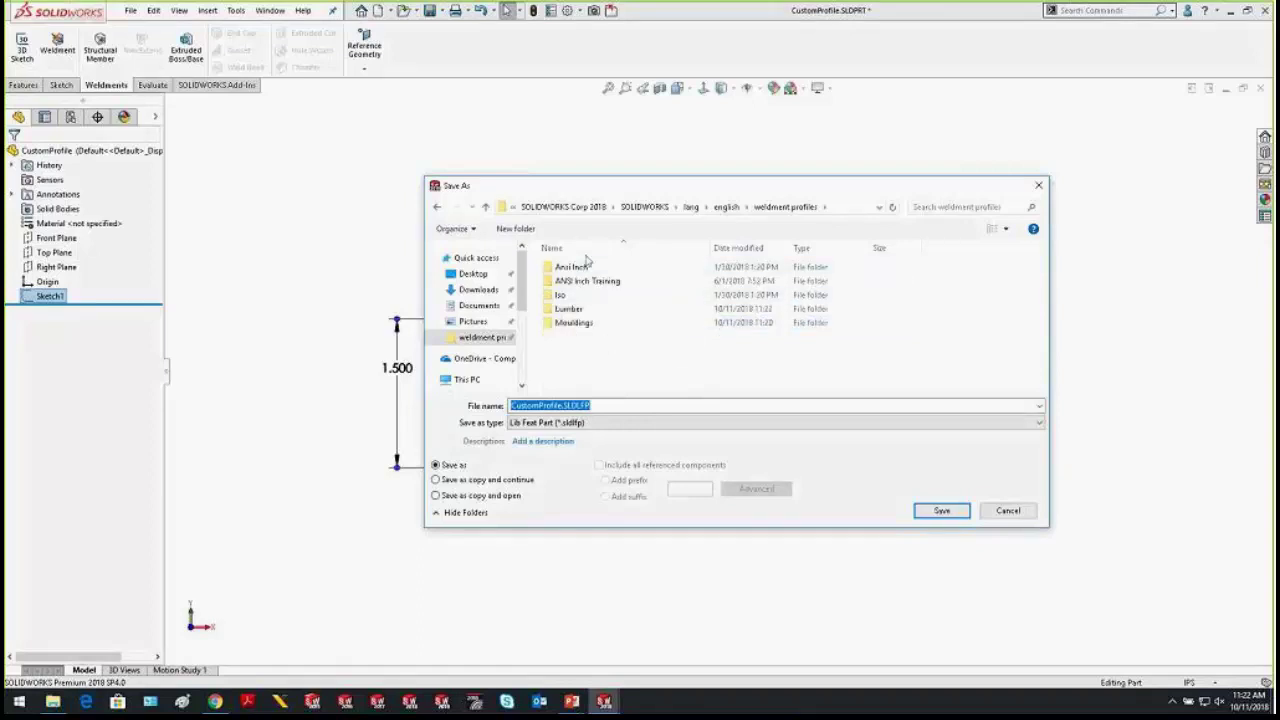
# Save the profile in the Lumber folder as Structural Lumber.SLDLFP
pyautogui.click(574, 310)
pyautogui.doubleClick(574, 311)
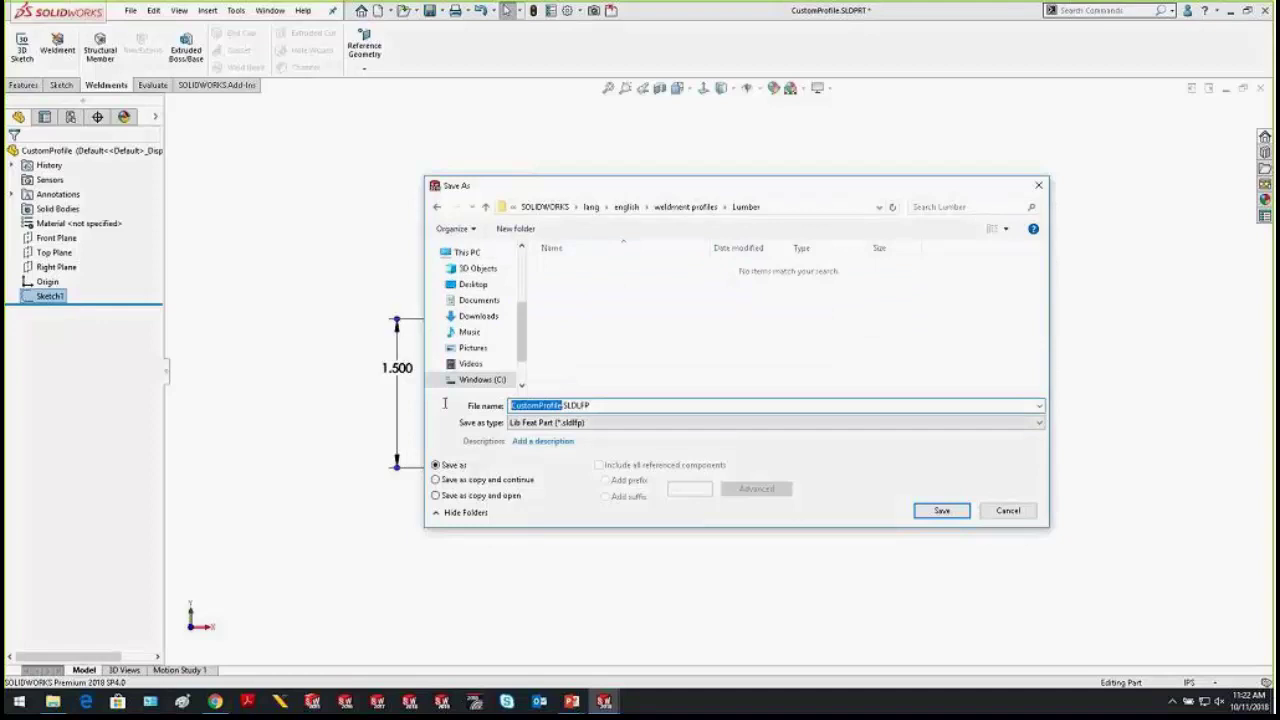
pyautogui.write('Structural Lumber')
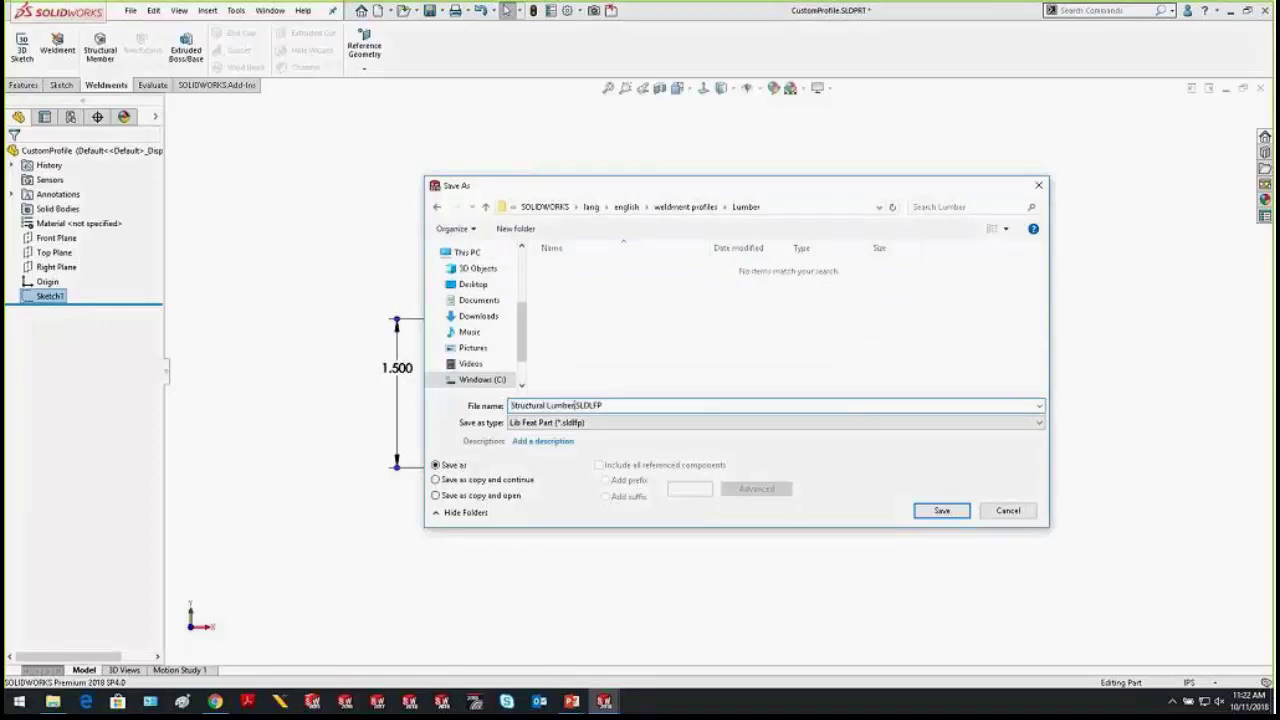
pyautogui.press('Tab')
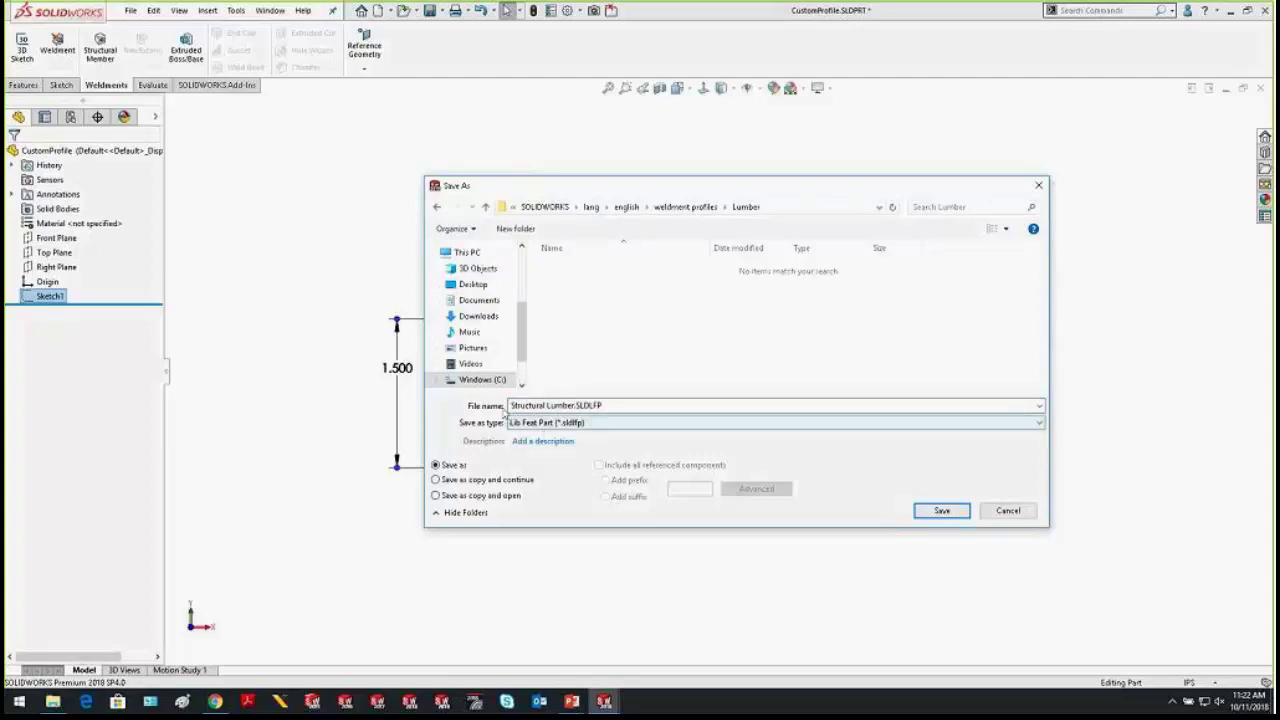
pyautogui.click(593, 406)
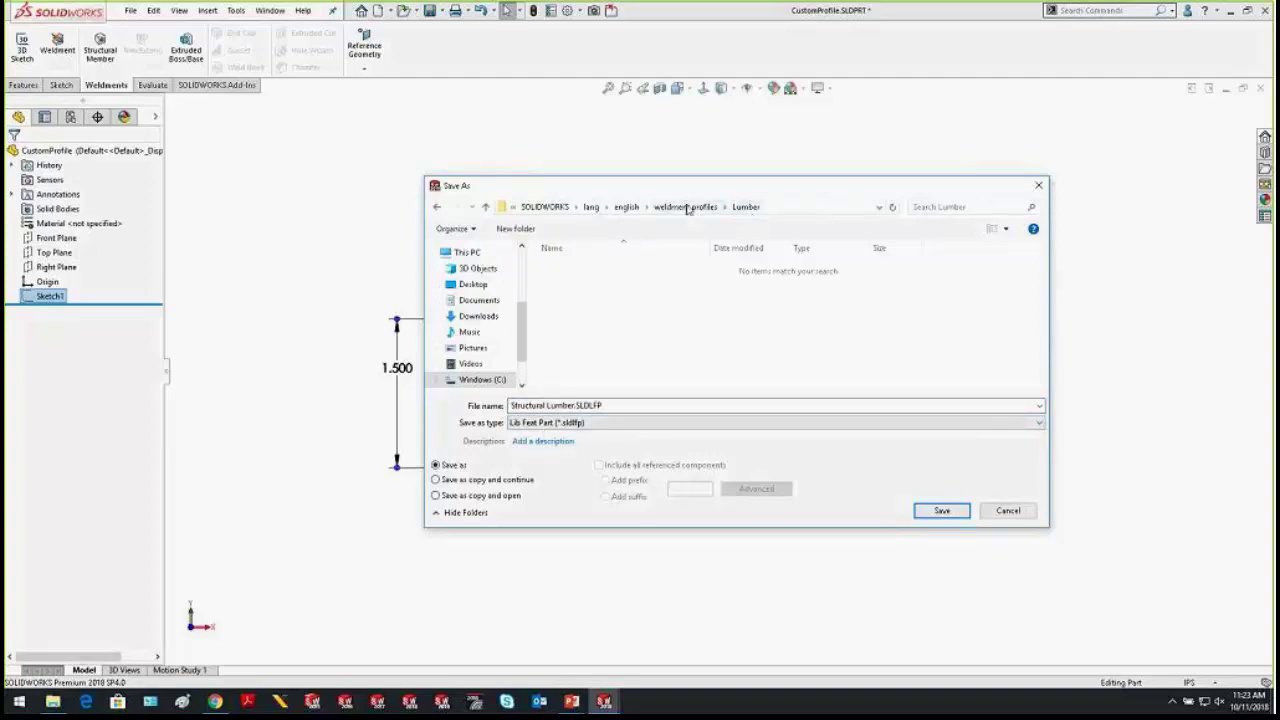
pyautogui.click(934, 513)
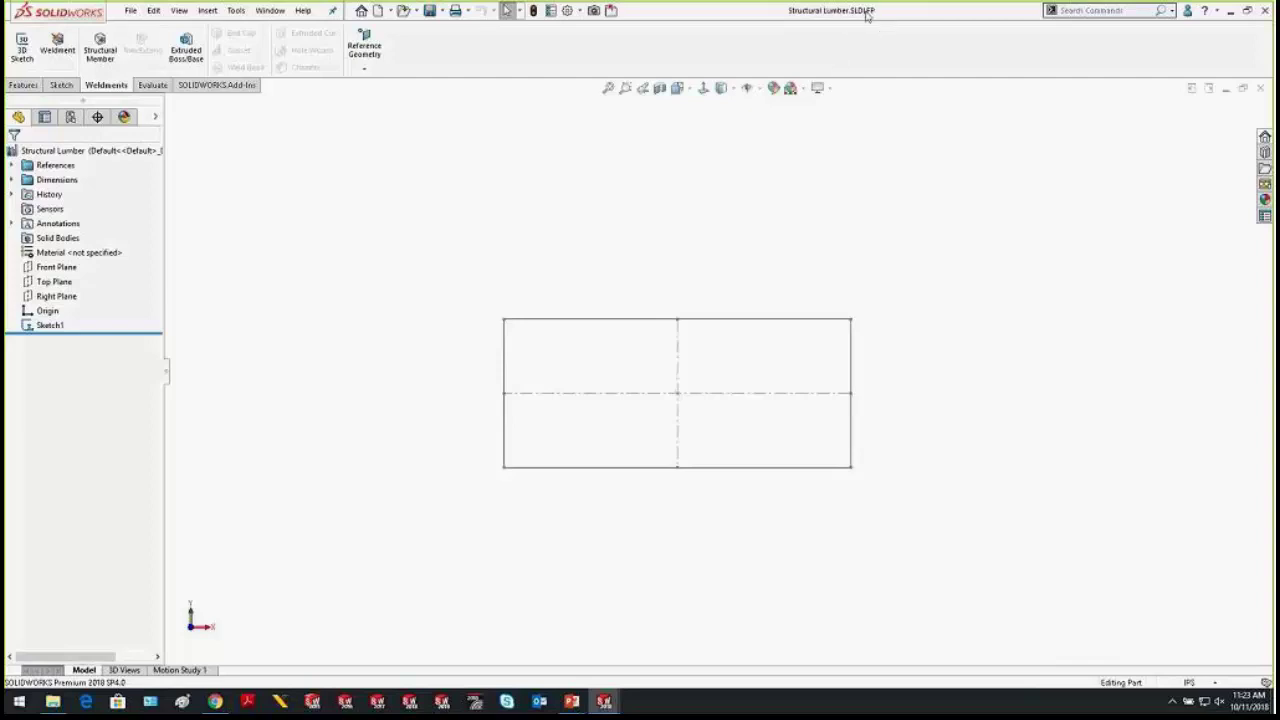
# Rename the Default configuration of the library part as 2x4
pyautogui.moveTo(866, 14)
pyautogui.click(40, 326)
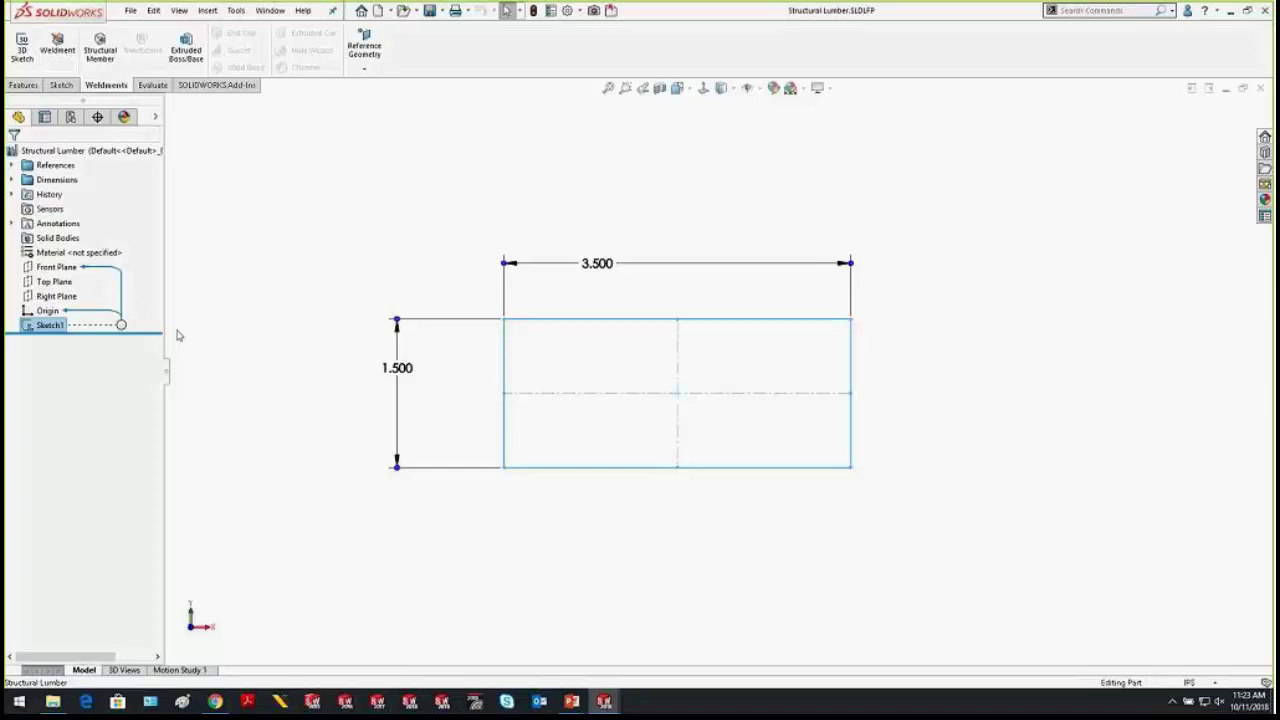
pyautogui.click(71, 117)
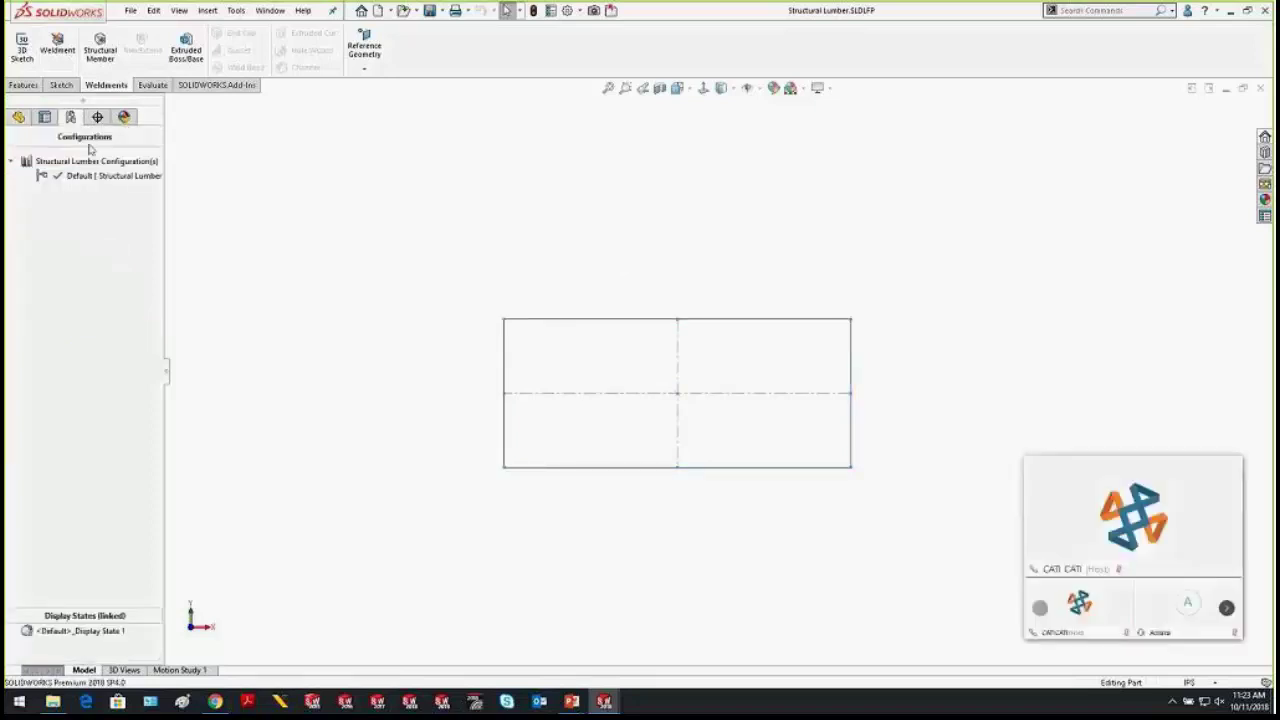
pyautogui.press('F2')
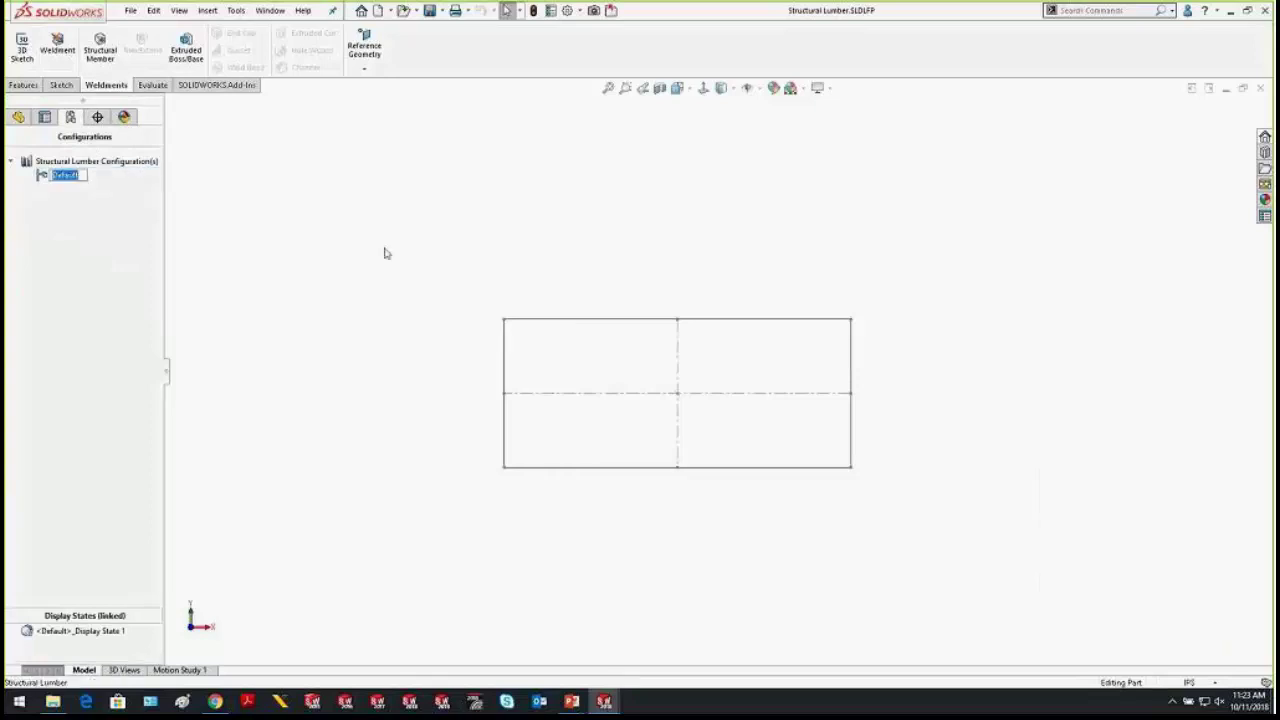
pyautogui.write('2x4')
pyautogui.press('Return')
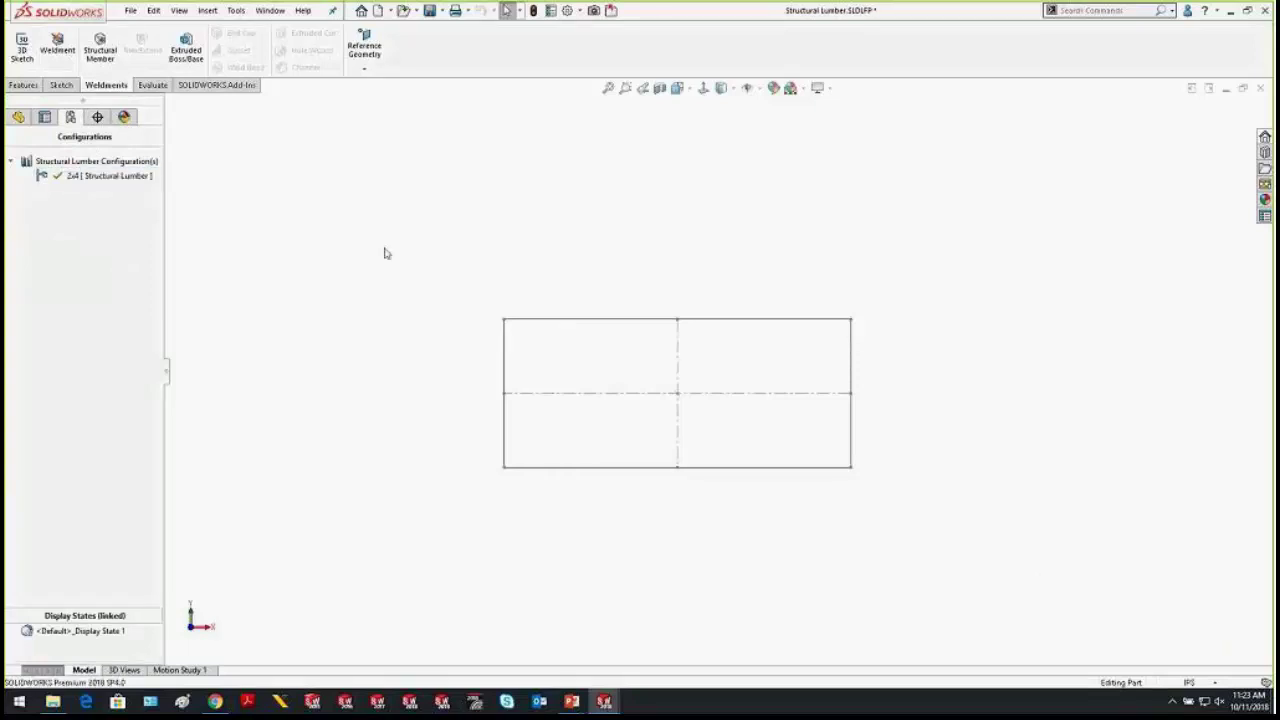
# Add two configurations to the library part, named 2x6 and 2x8
pyautogui.rightClick(115, 160)
pyautogui.click(135, 183)
pyautogui.write('2x6')
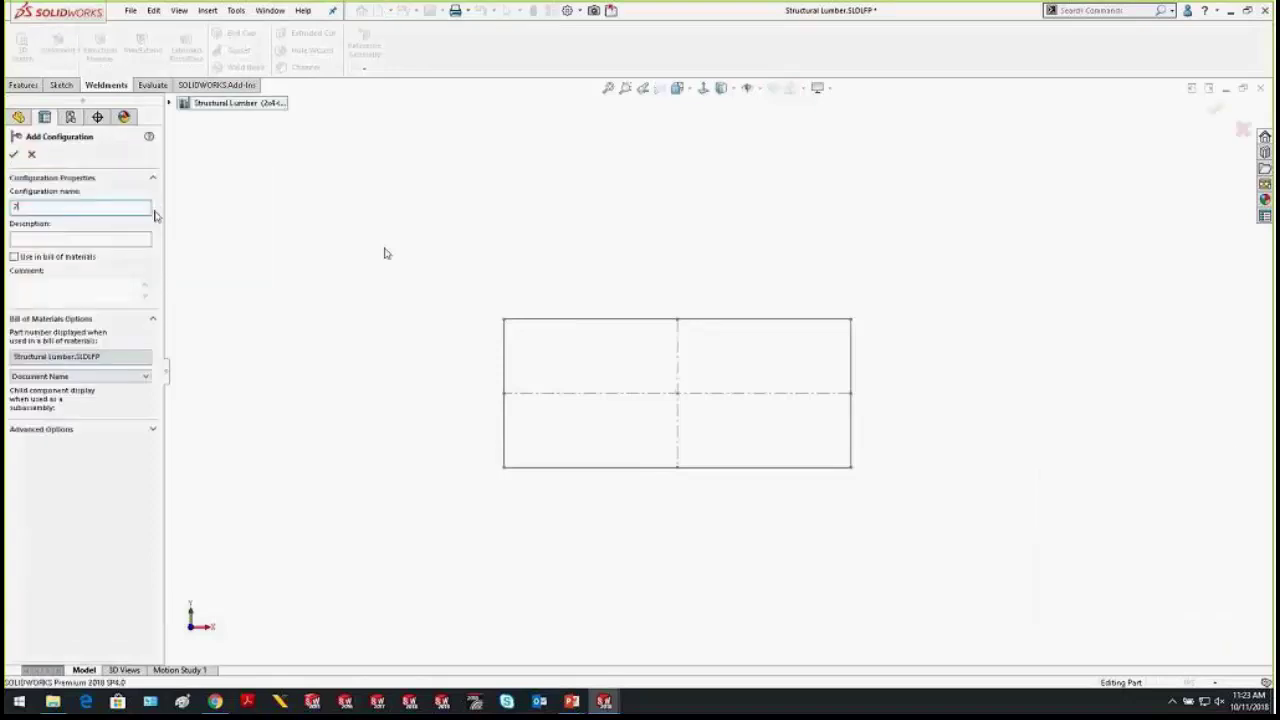
pyautogui.click(14, 157)
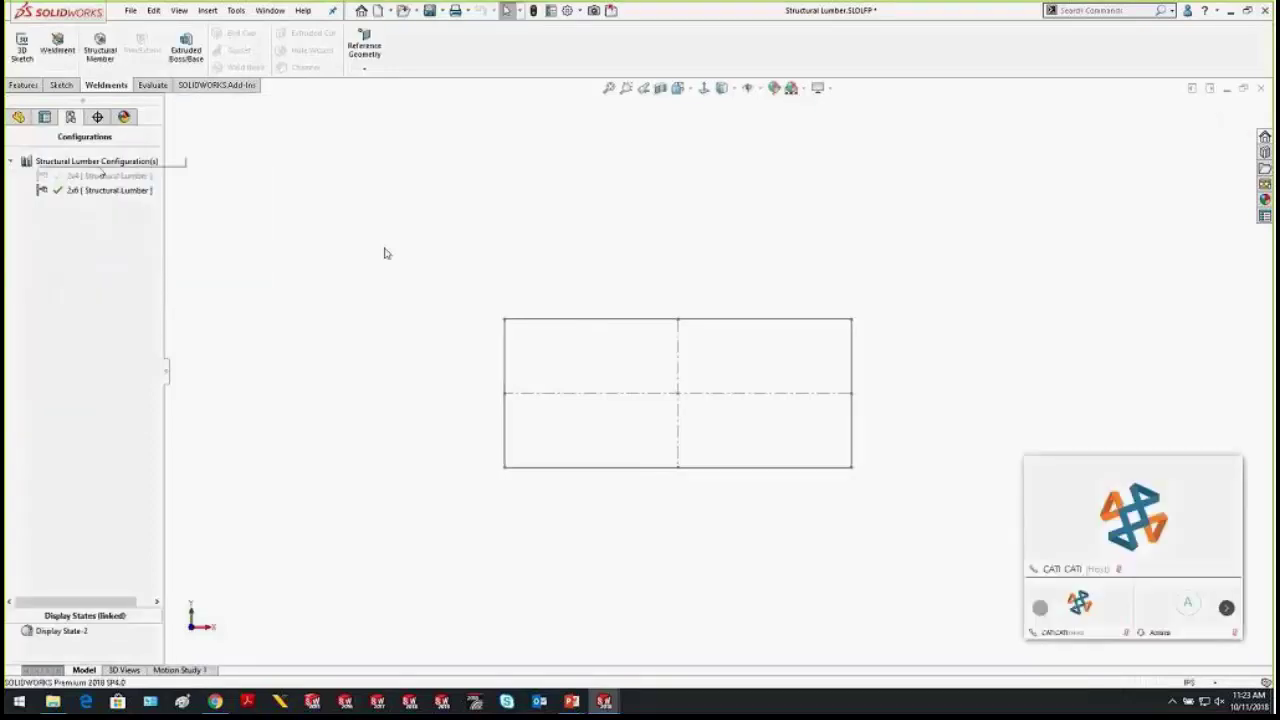
pyautogui.rightClick(100, 161)
pyautogui.click(135, 191)
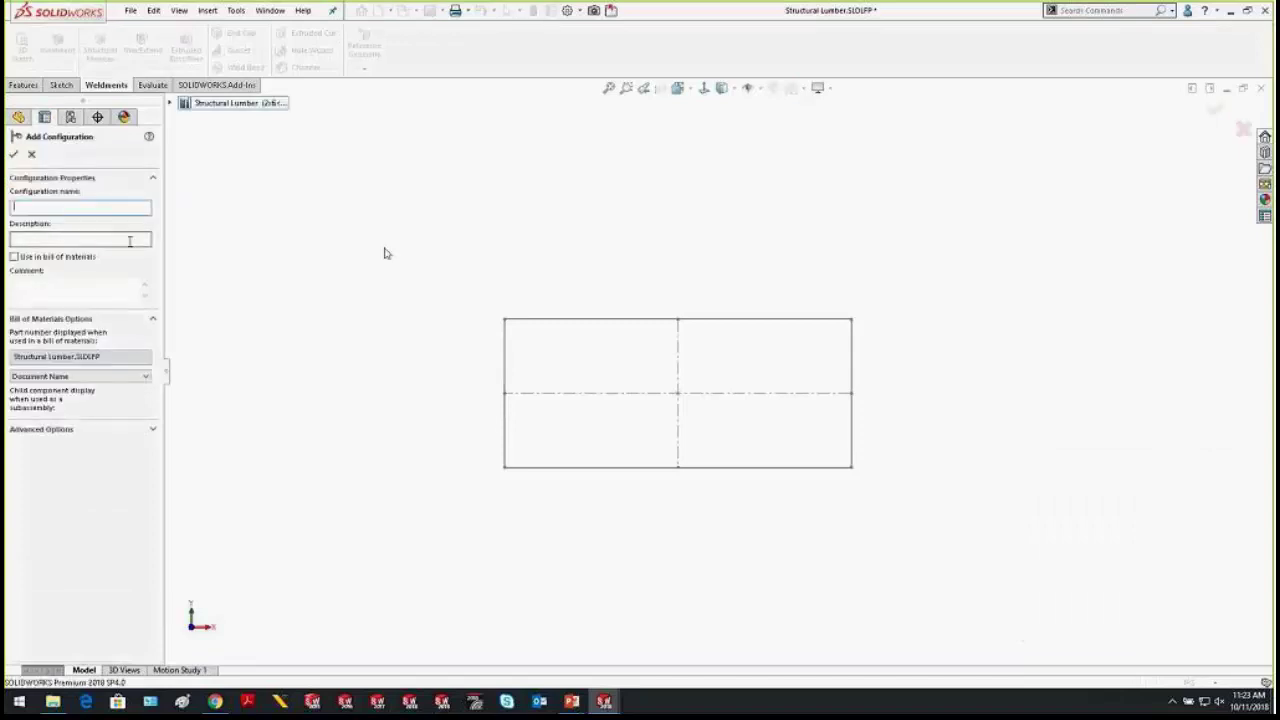
pyautogui.write('2x8')
pyautogui.click(14, 154)
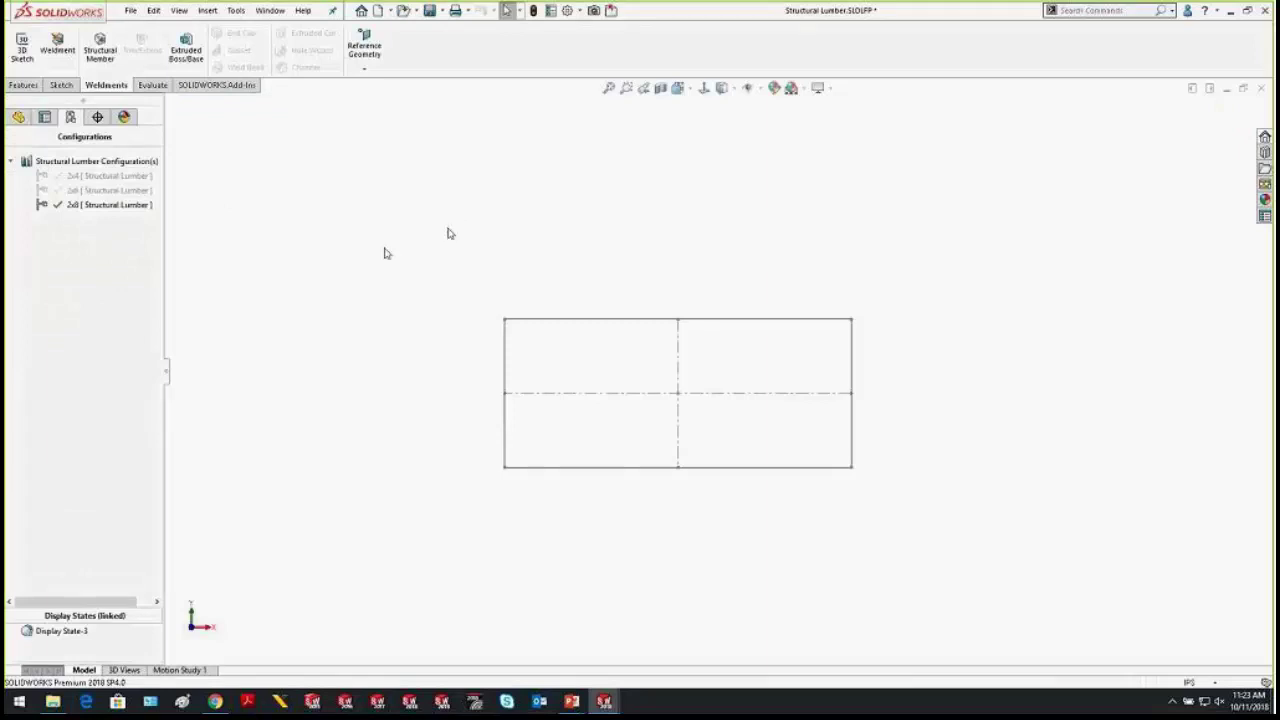
# Make 2x4 the active configuration and display the dimensions of Sketch1
pyautogui.click(97, 175)
pyautogui.doubleClick(98, 190)
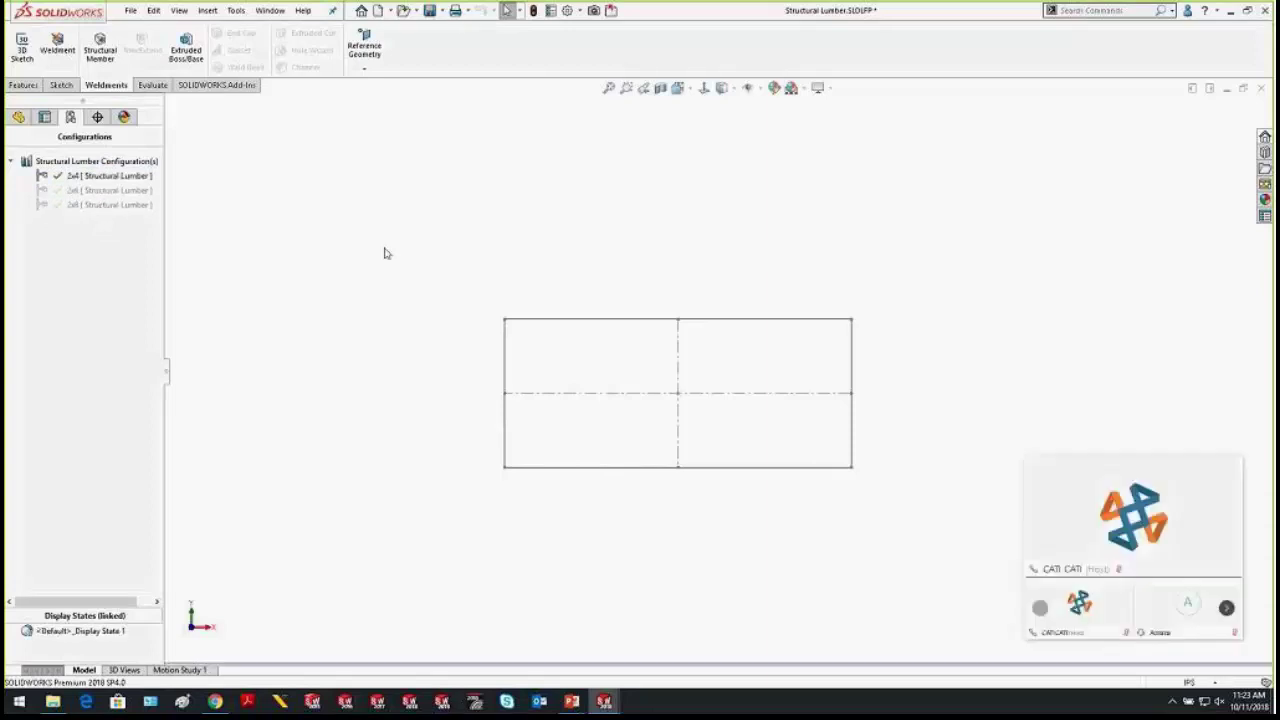
pyautogui.click(19, 121)
pyautogui.click(100, 328)
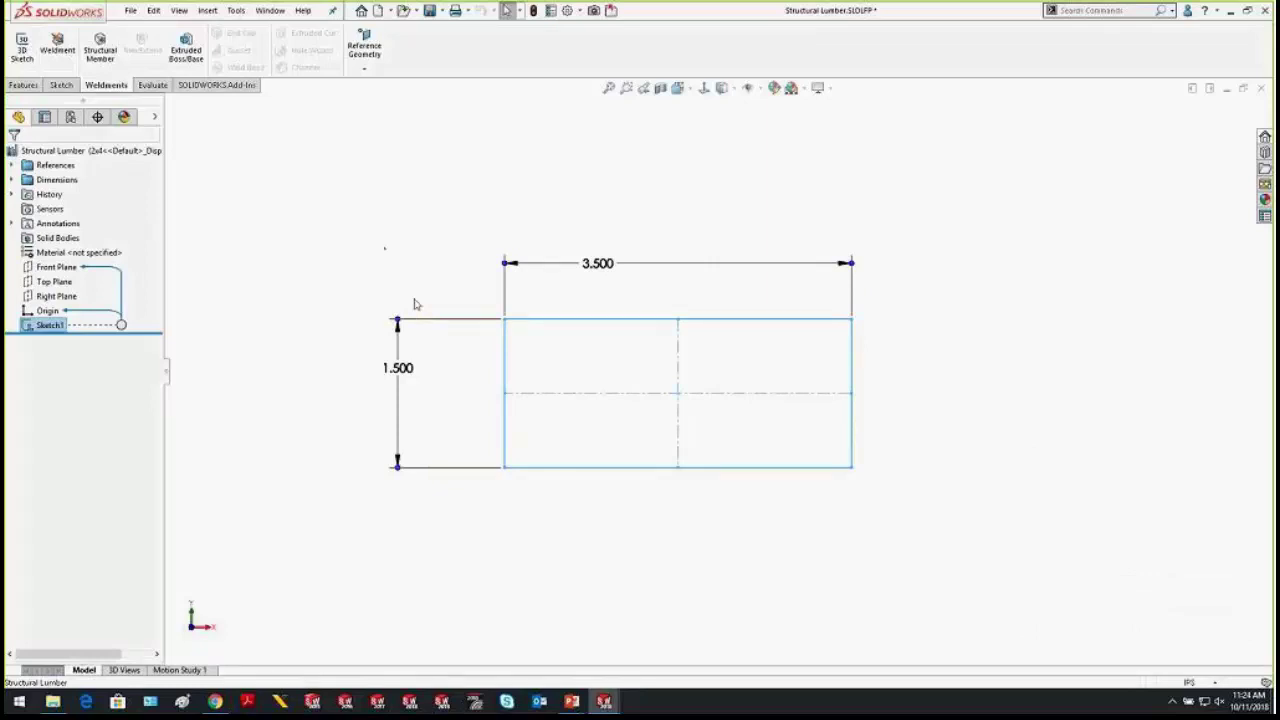
# Configure the rectangle's width dimension by configuration, setting it to 5.5 in for 2x6
pyautogui.click(614, 273)
pyautogui.rightClick(614, 274)
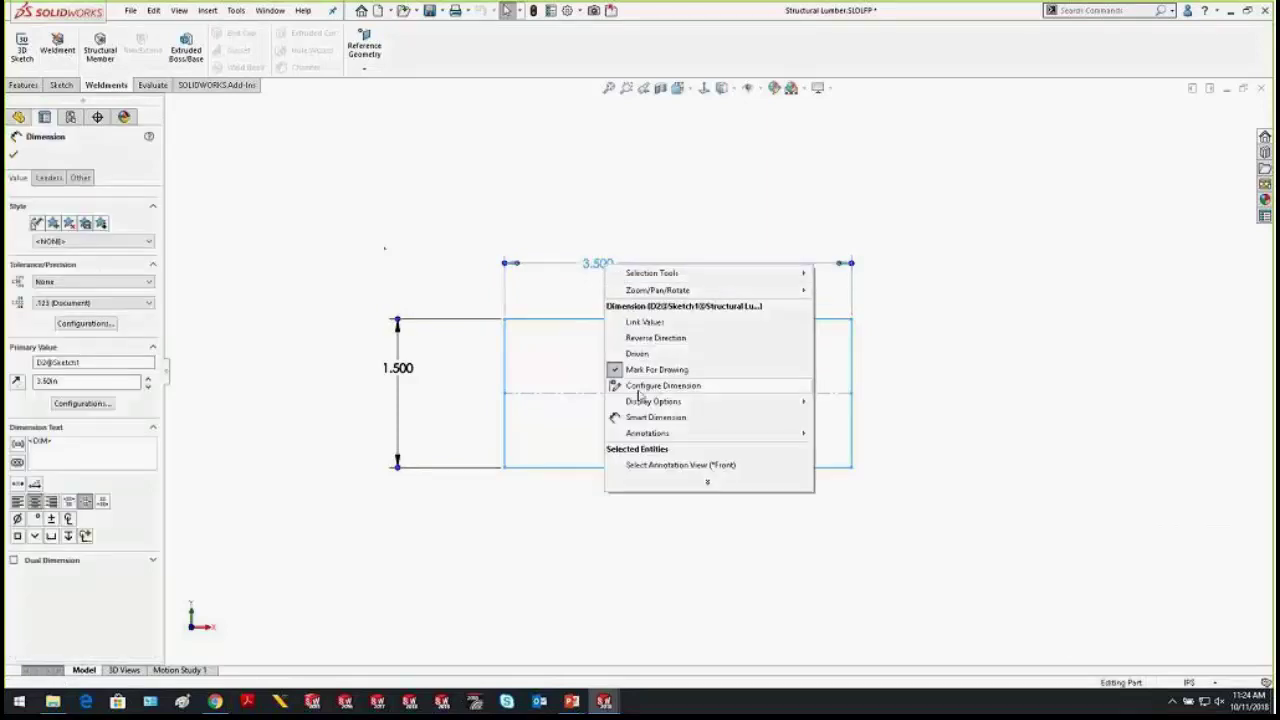
pyautogui.click(672, 386)
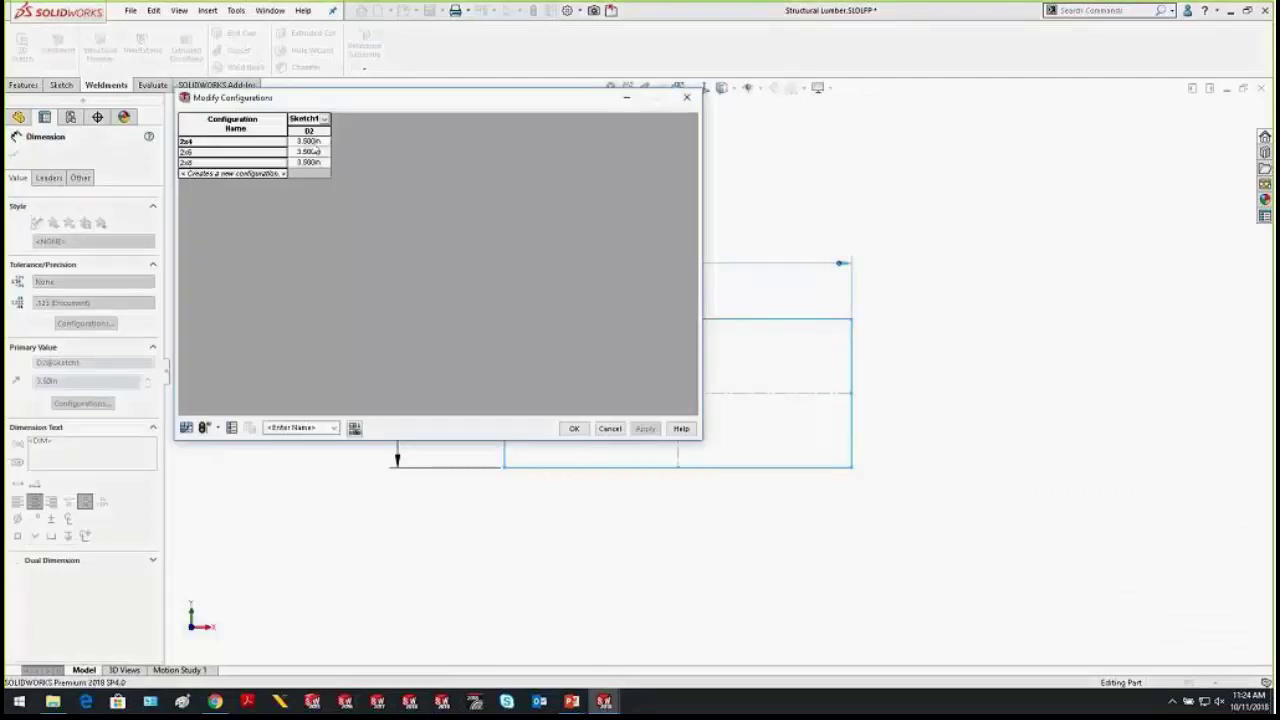
pyautogui.click(312, 142)
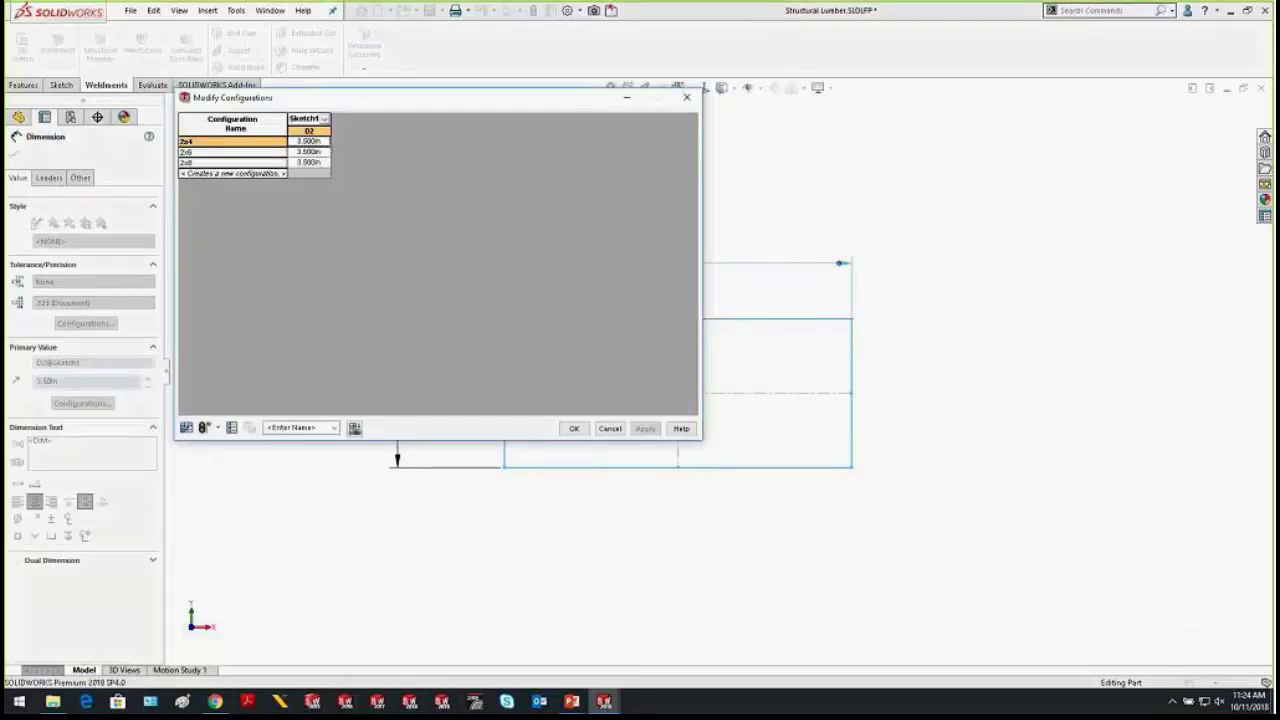
pyautogui.click(314, 151)
pyautogui.click(318, 152)
pyautogui.doubleClick(323, 152)
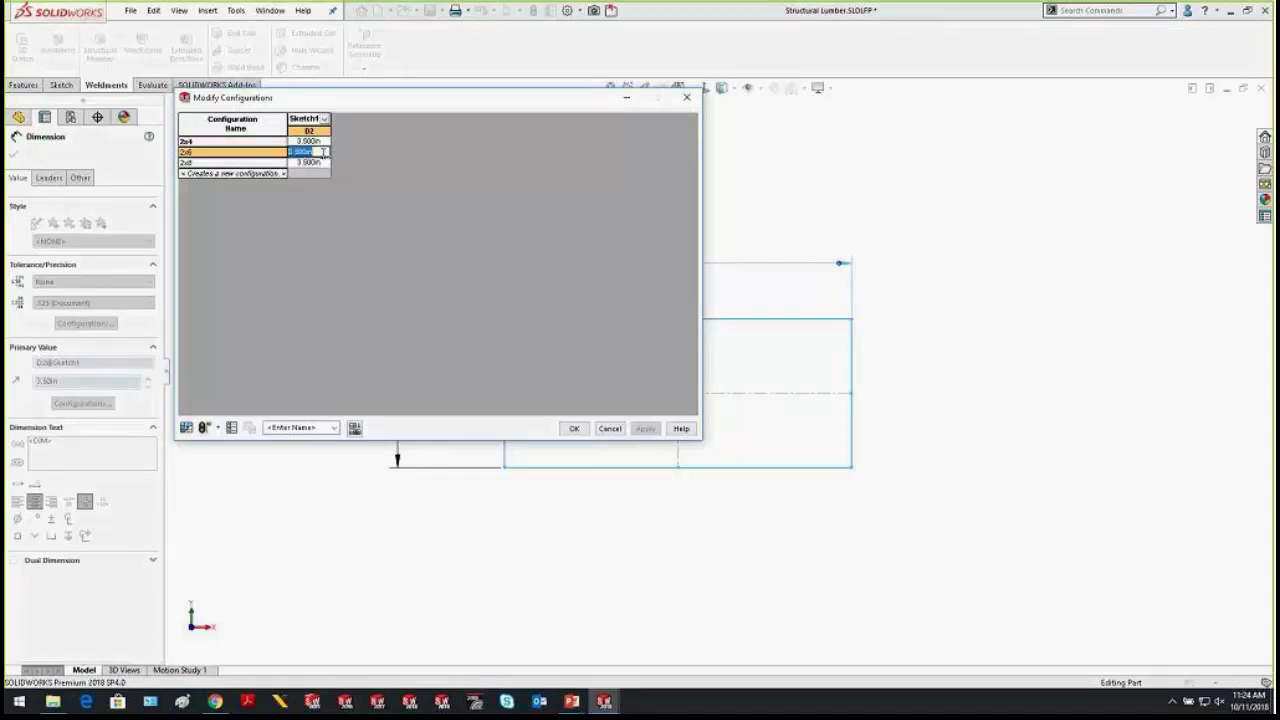
pyautogui.write('5.5')
# Set the rectangle's width to 7.5 in for the 2x8 configuration and apply the configuration table
pyautogui.click(318, 162)
pyautogui.click(318, 162)
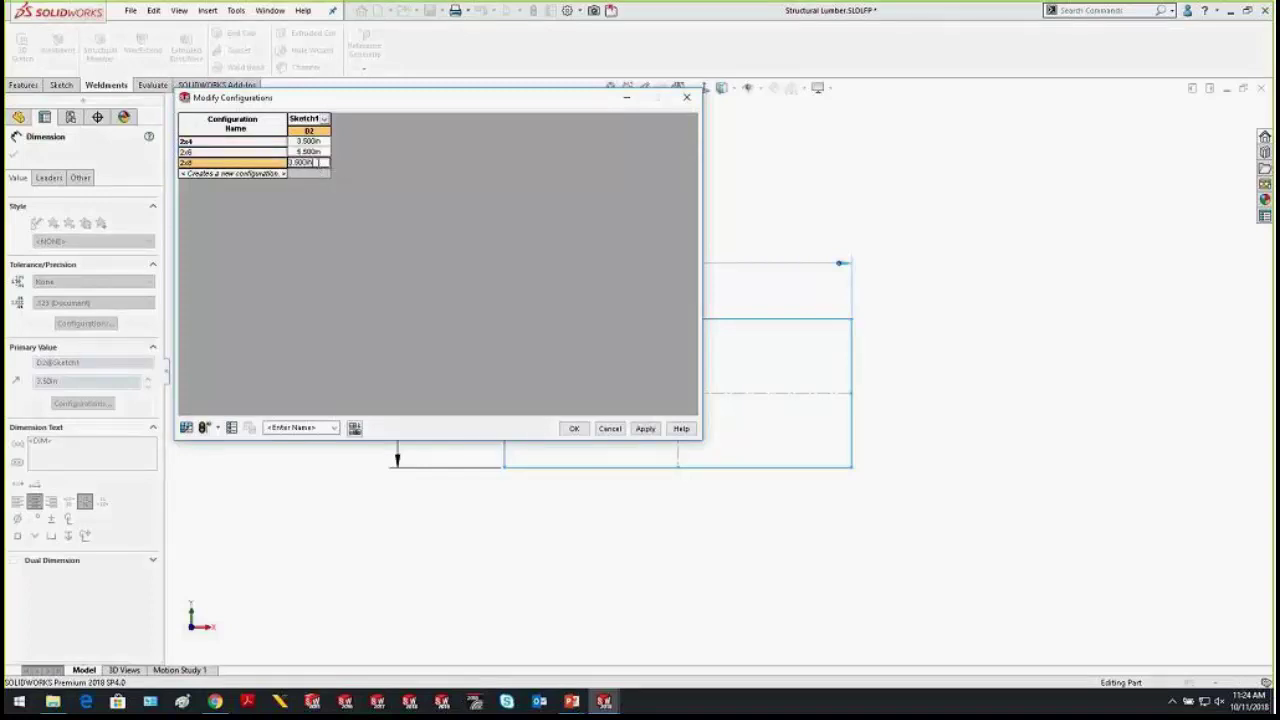
pyautogui.doubleClick(318, 162)
pyautogui.write('7.5')
pyautogui.click(323, 153)
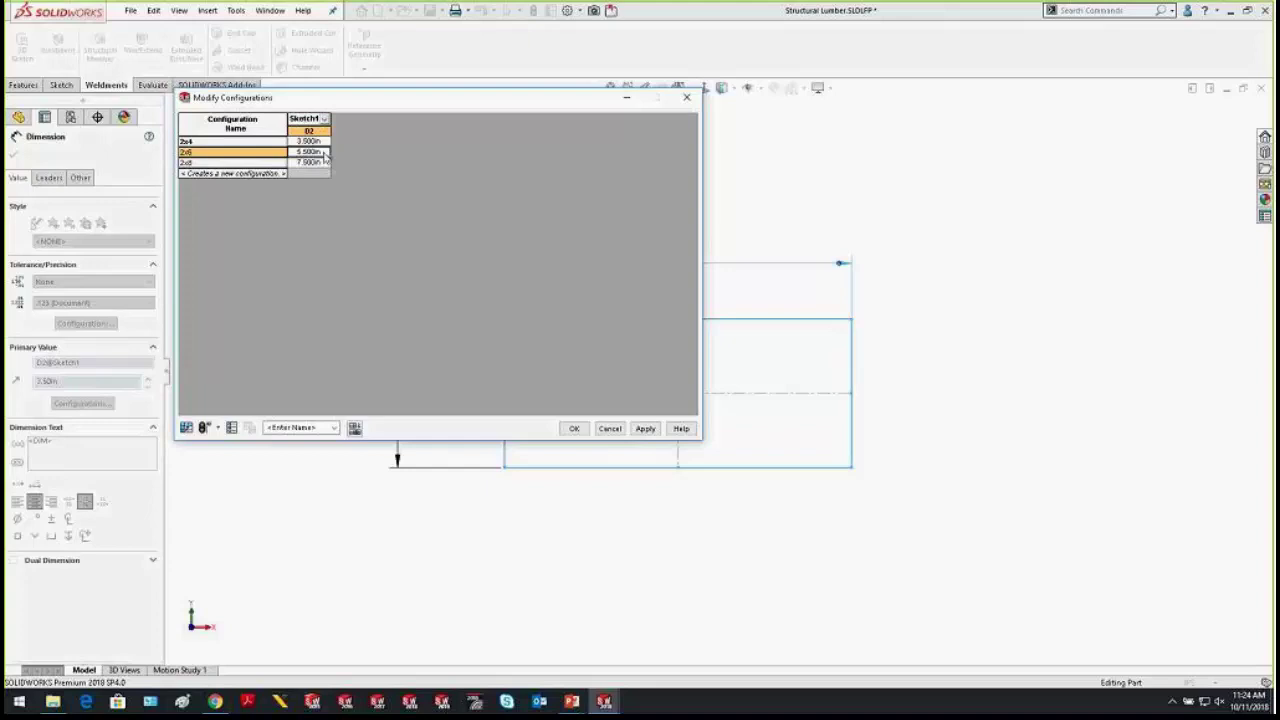
pyautogui.click(645, 428)
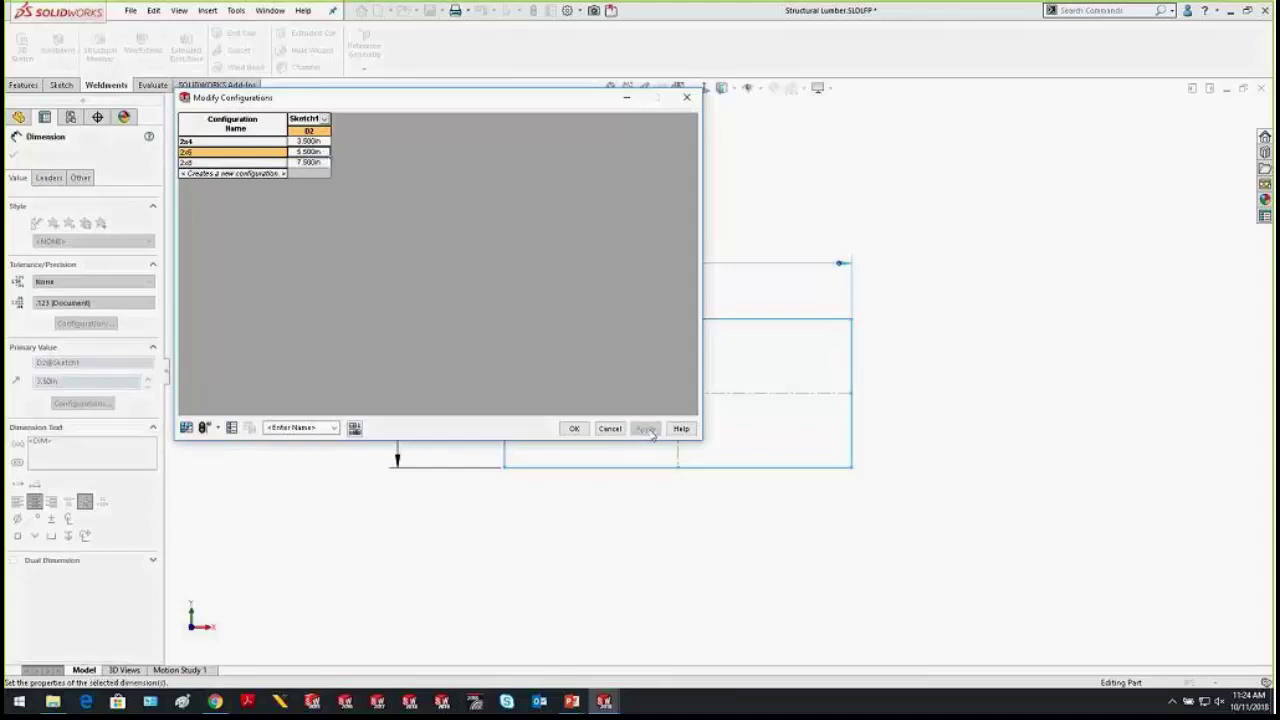
pyautogui.click(574, 428)
# Activate the 2x6 and 2x8 configurations in turn to check the rectangle's width, and return to 2x4
pyautogui.click(70, 117)
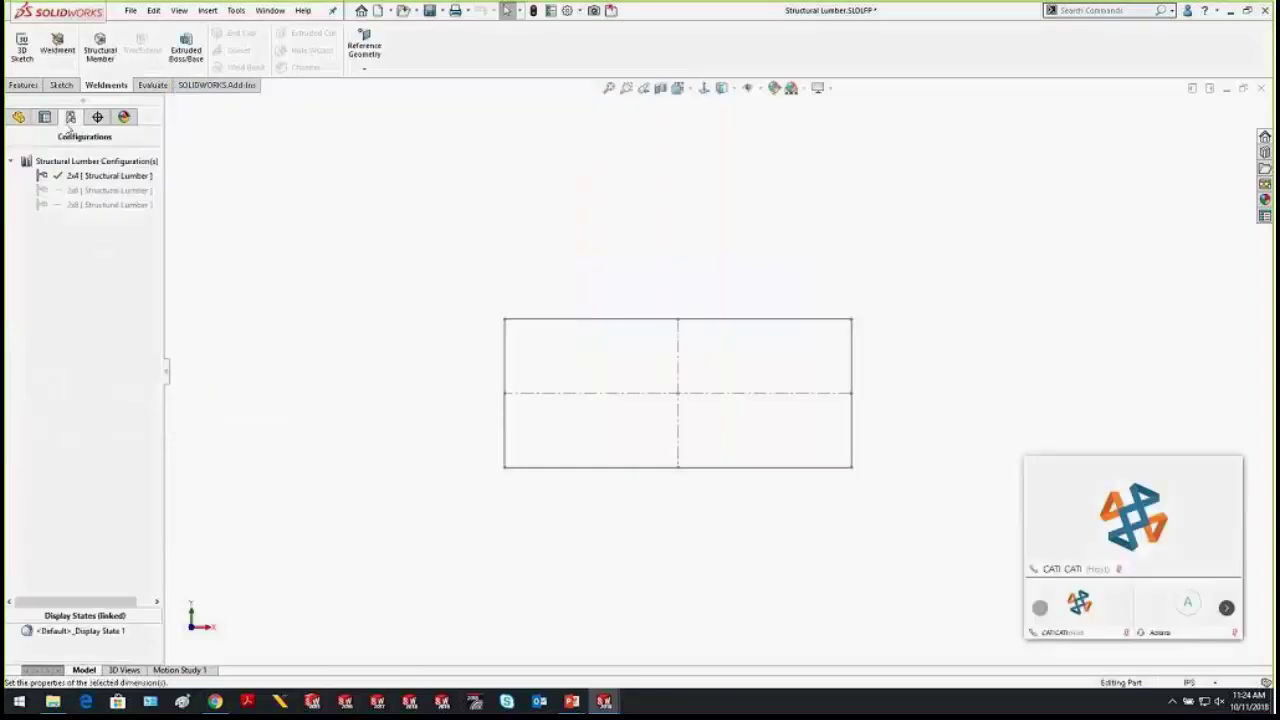
pyautogui.doubleClick(86, 190)
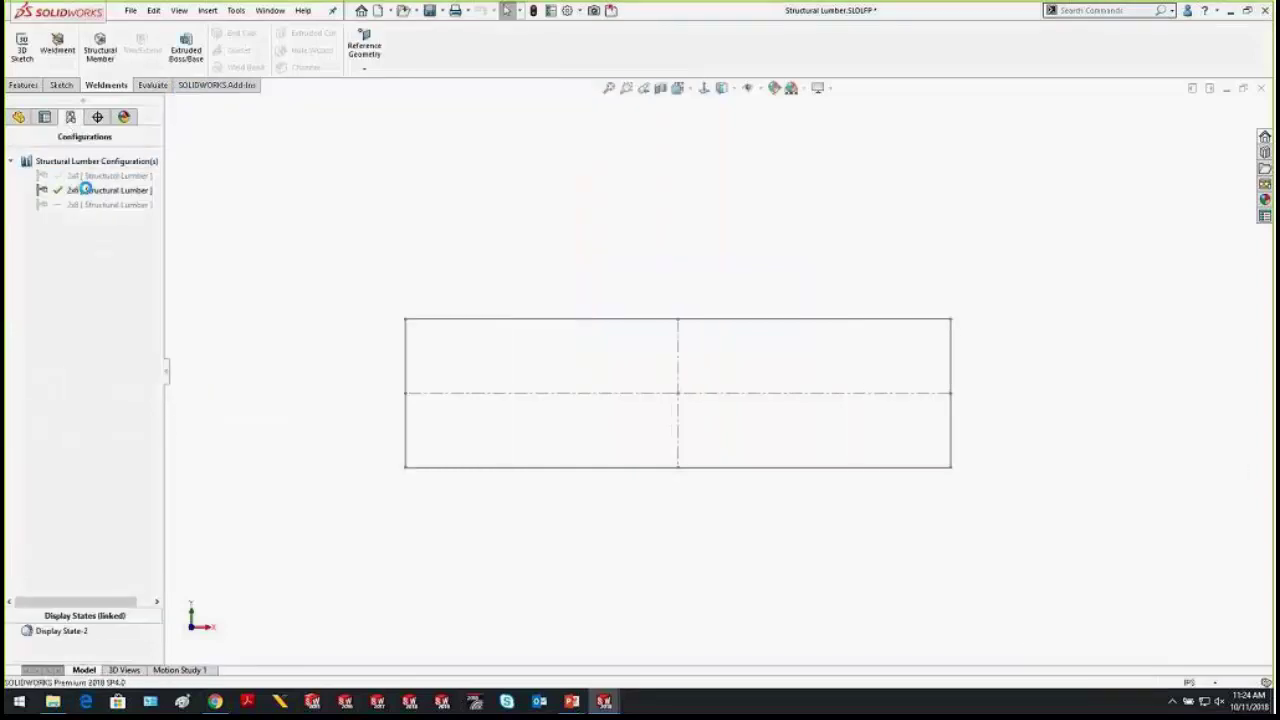
pyautogui.doubleClick(93, 205)
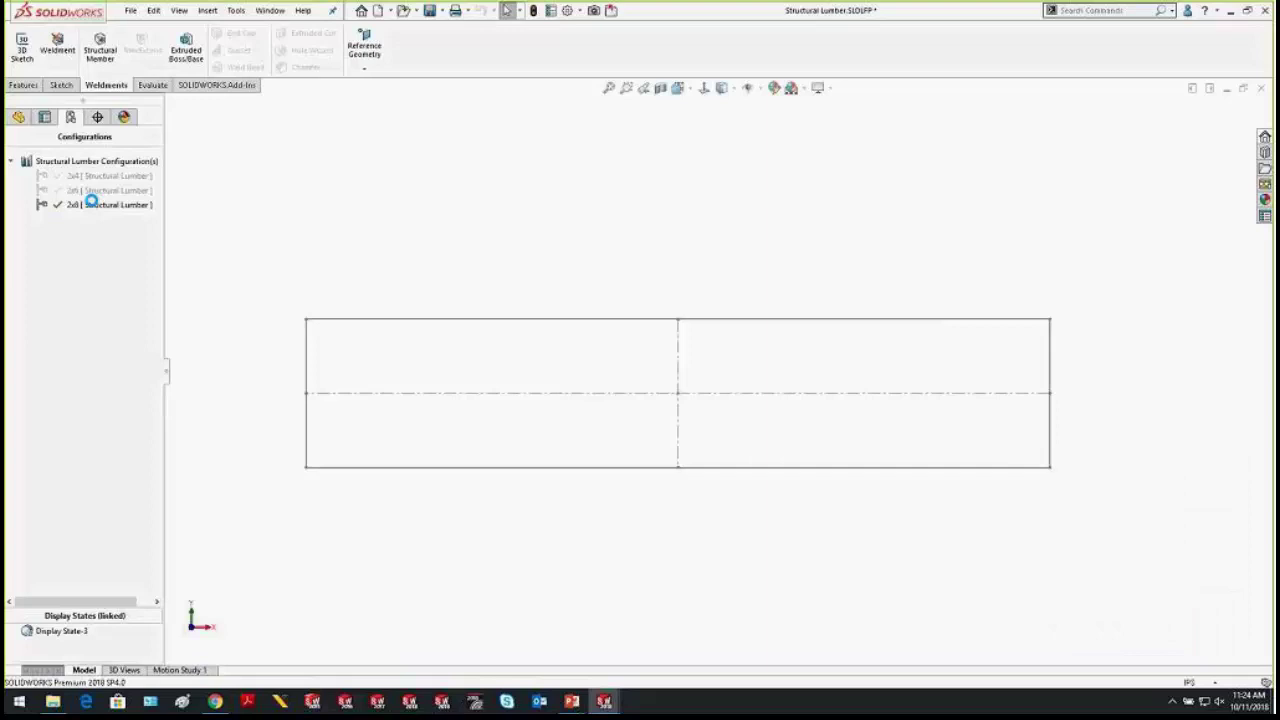
pyautogui.doubleClick(95, 176)
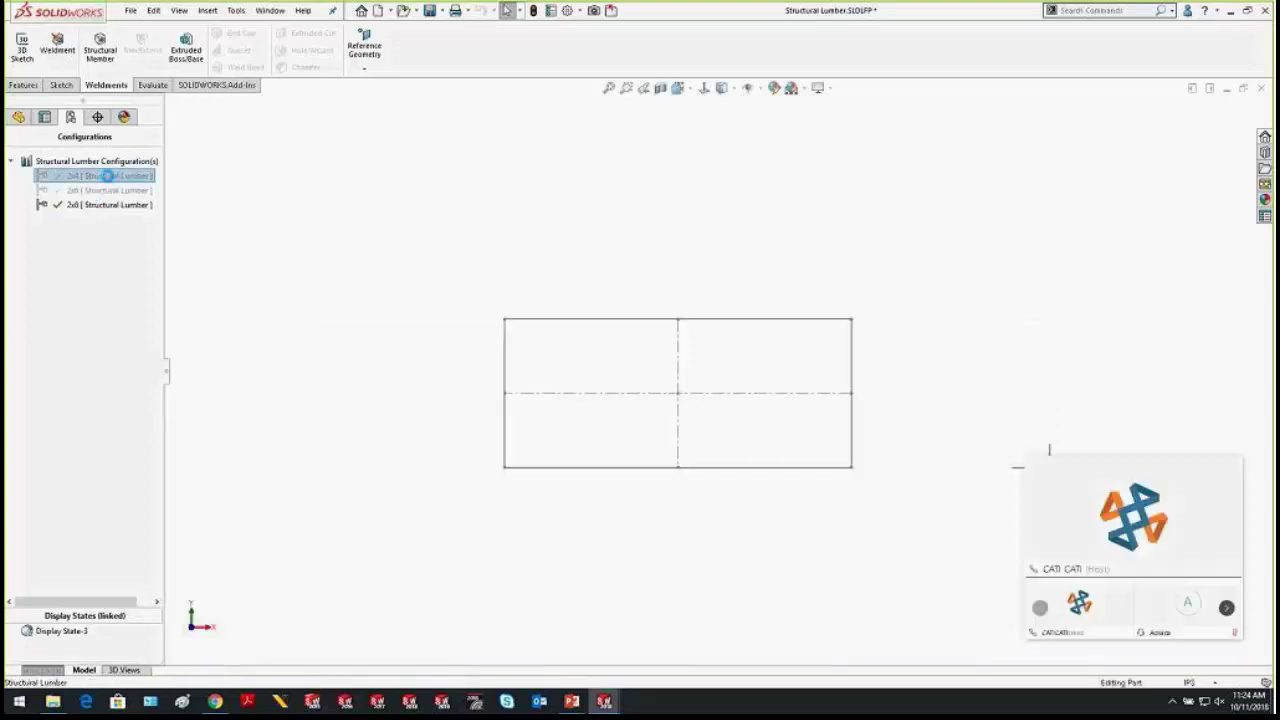
pyautogui.click(19, 117)
pyautogui.scroll(1, 605, 389)
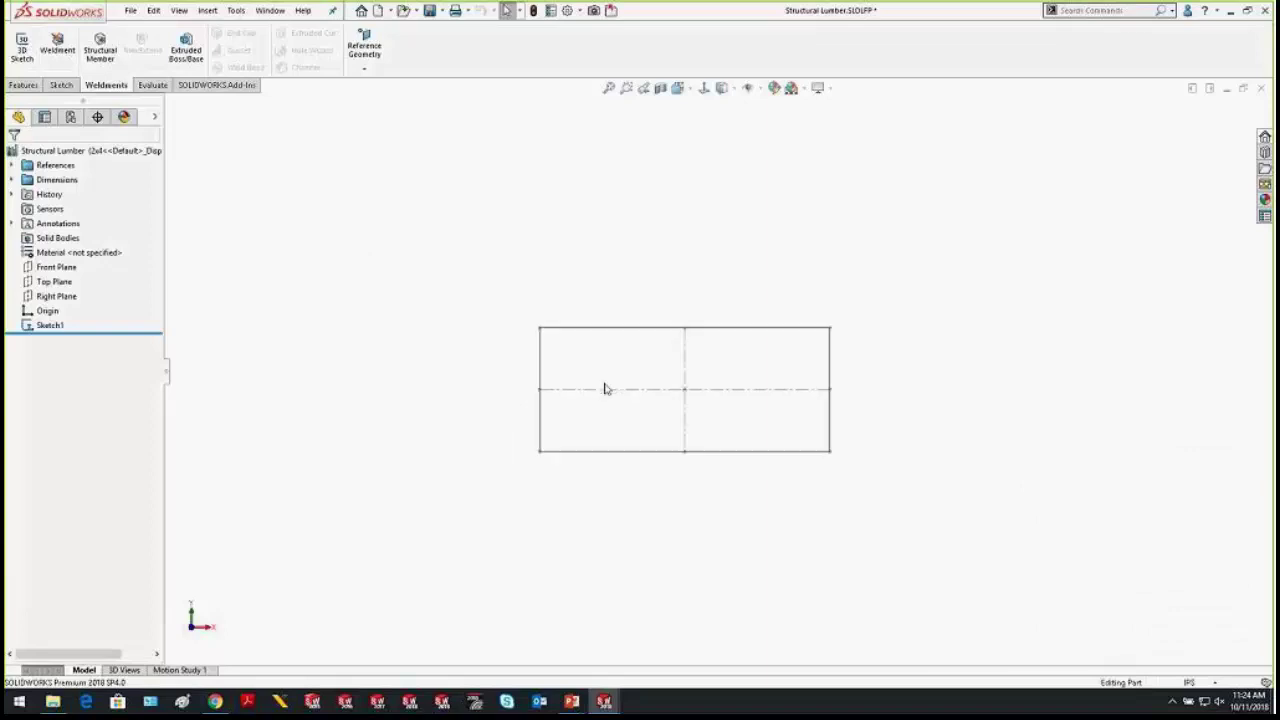
pyautogui.scroll(-1, 605, 389)
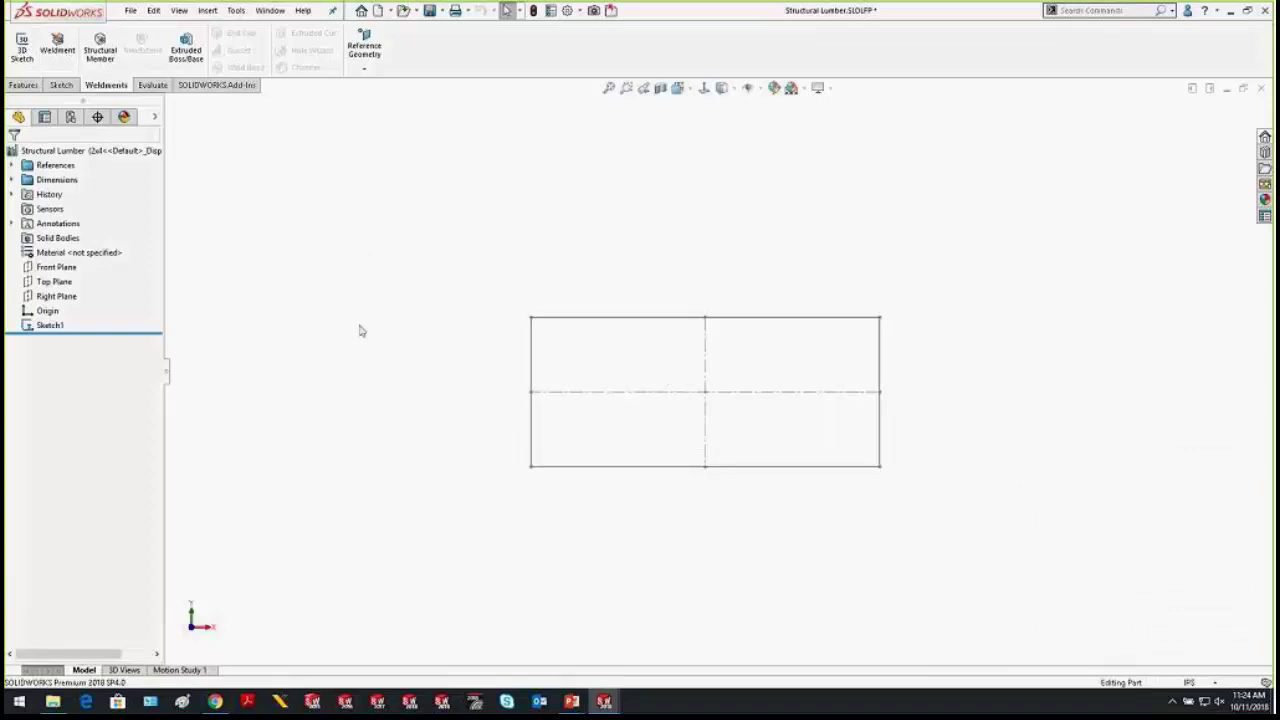
# Assign Cedar from the Woods category as the material of the active 2x4 configuration
pyautogui.rightClick(71, 254)
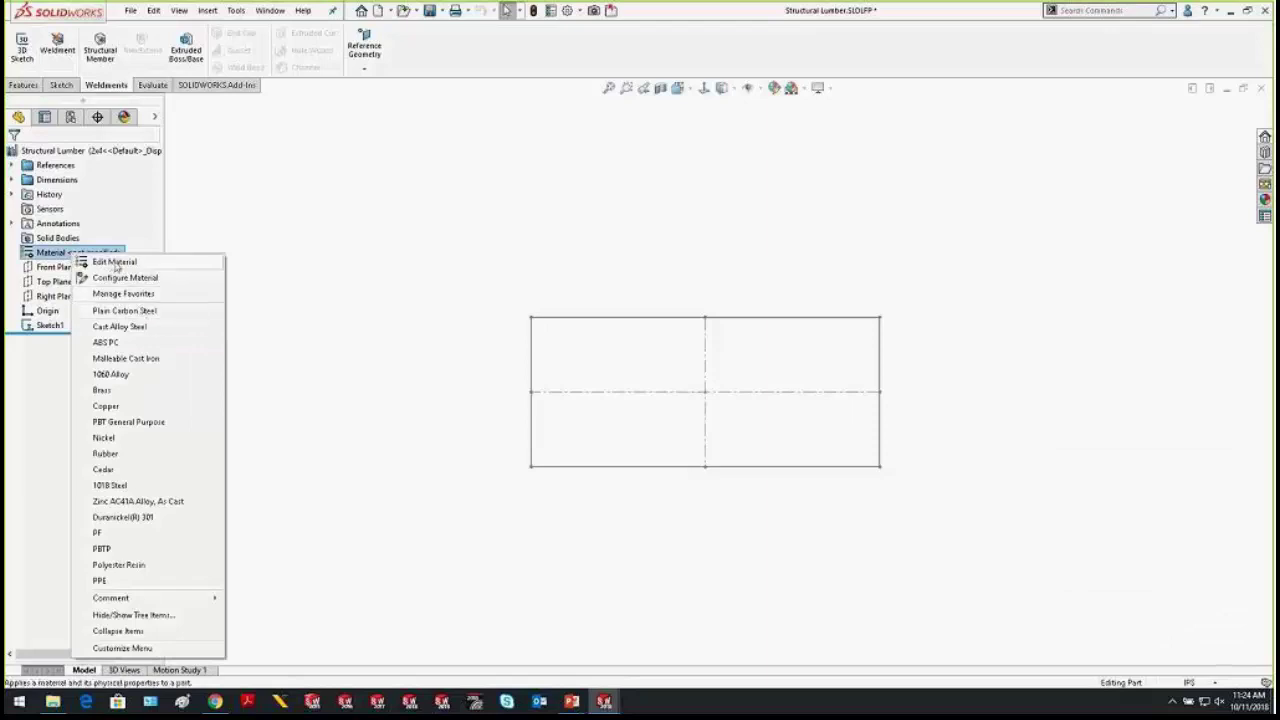
pyautogui.click(114, 262)
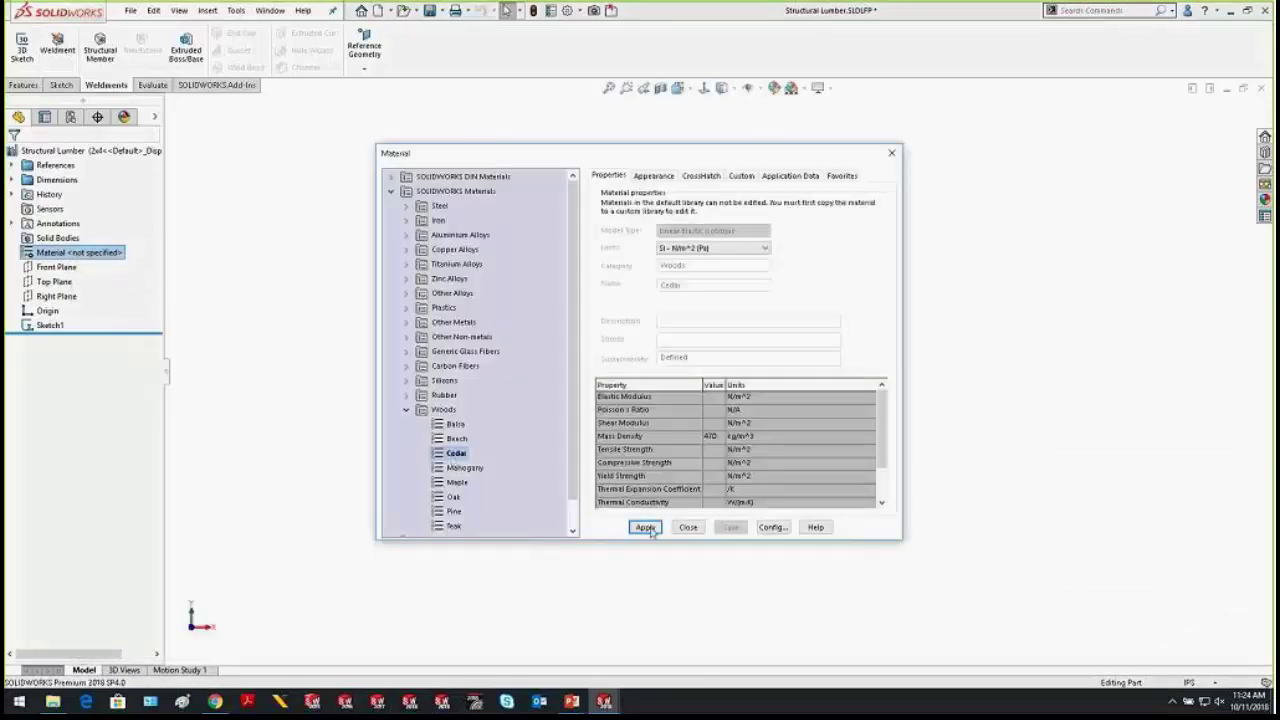
pyautogui.press('Return')
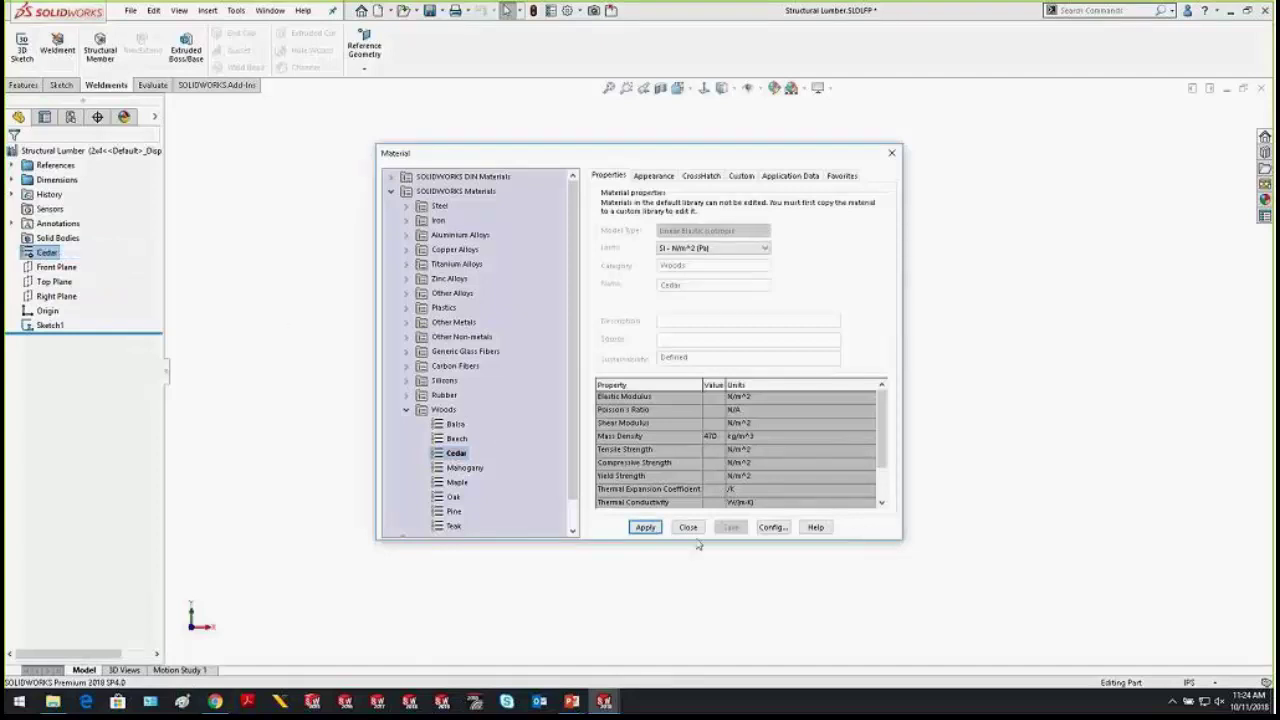
pyautogui.press('Return')
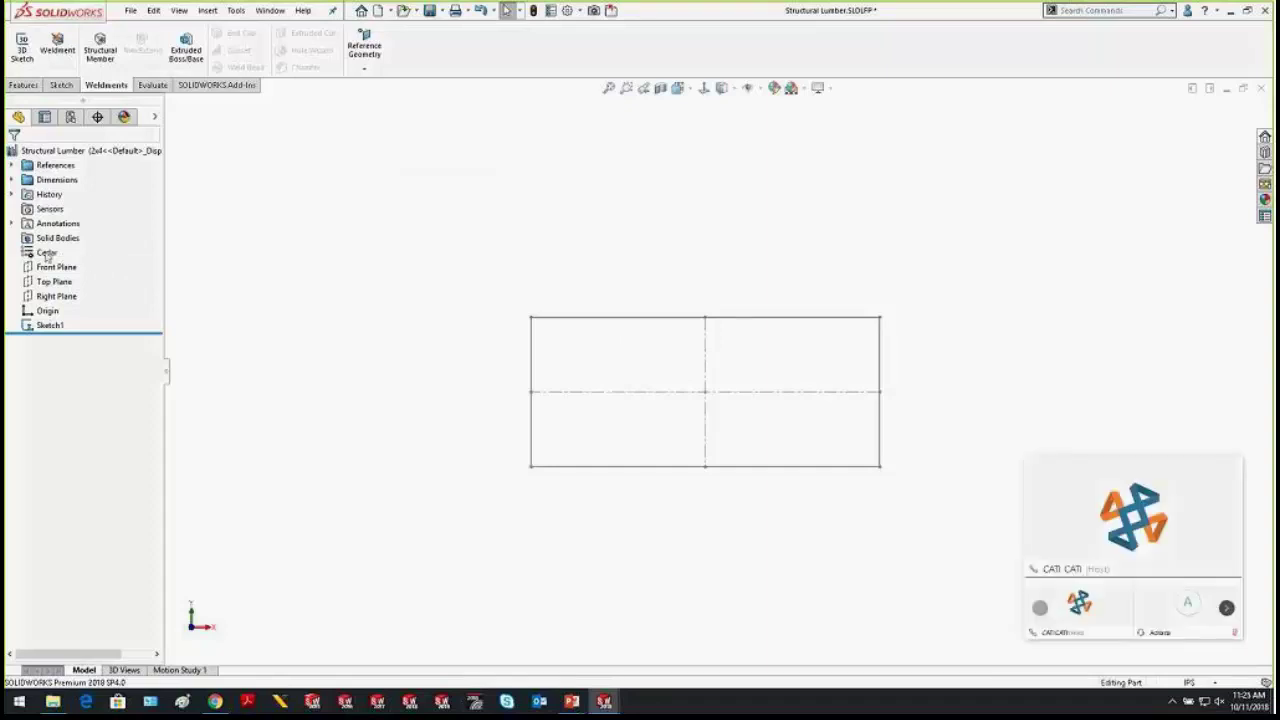
# Configure the material by configuration, setting 2x6 and 2x8 to Cedar, and apply the table
pyautogui.rightClick(47, 253)
pyautogui.click(110, 277)
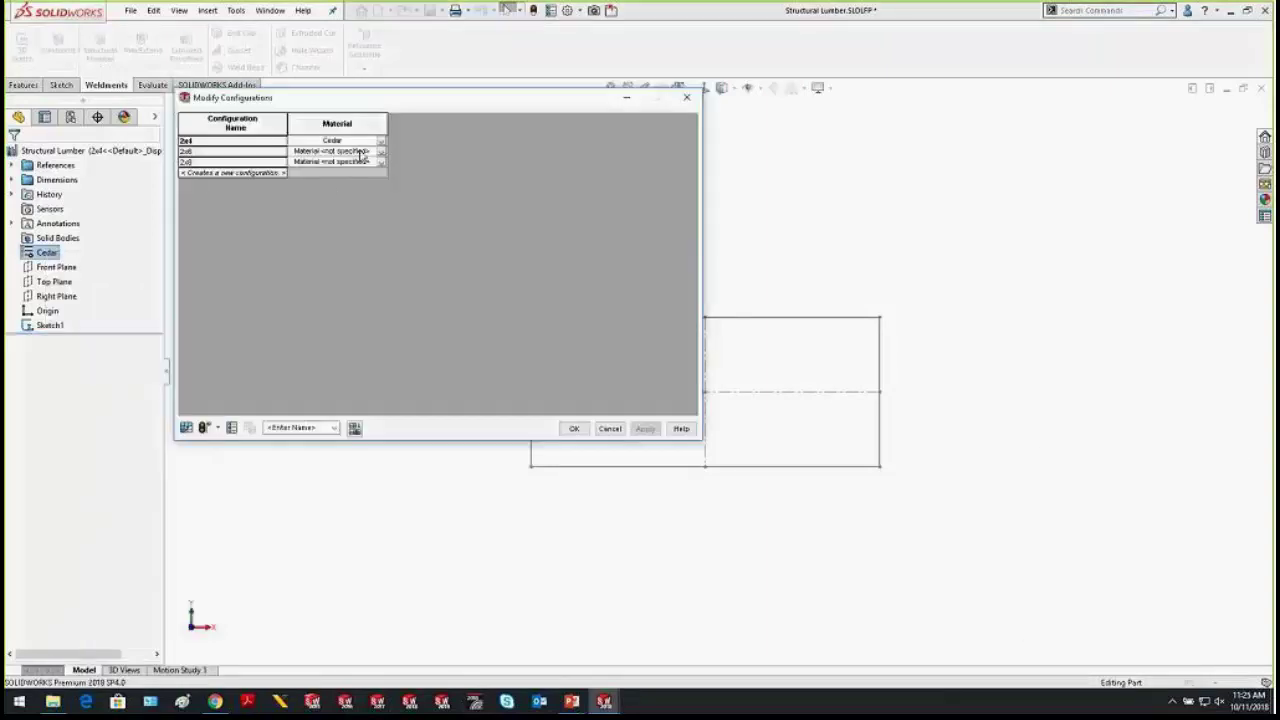
pyautogui.click(380, 151)
pyautogui.moveTo(383, 180); pyautogui.dragTo(379, 215)
pyautogui.click(333, 211)
pyautogui.click(380, 162)
pyautogui.click(320, 200)
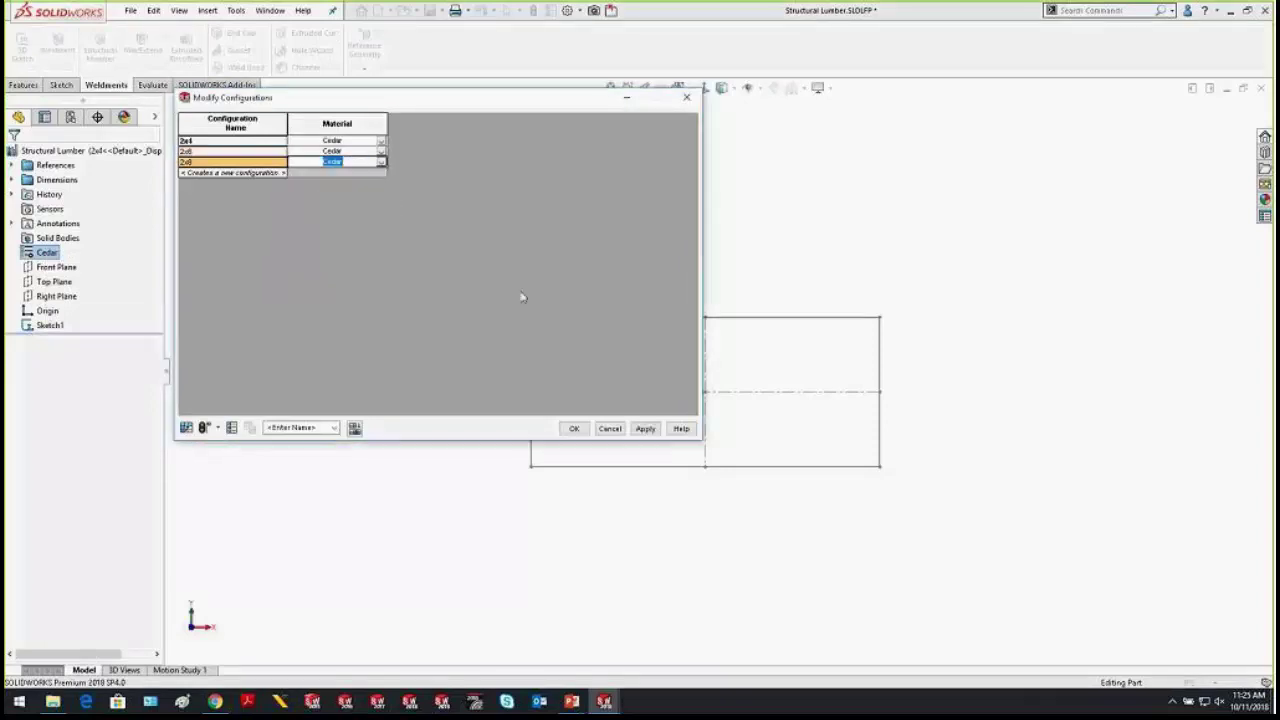
pyautogui.click(642, 432)
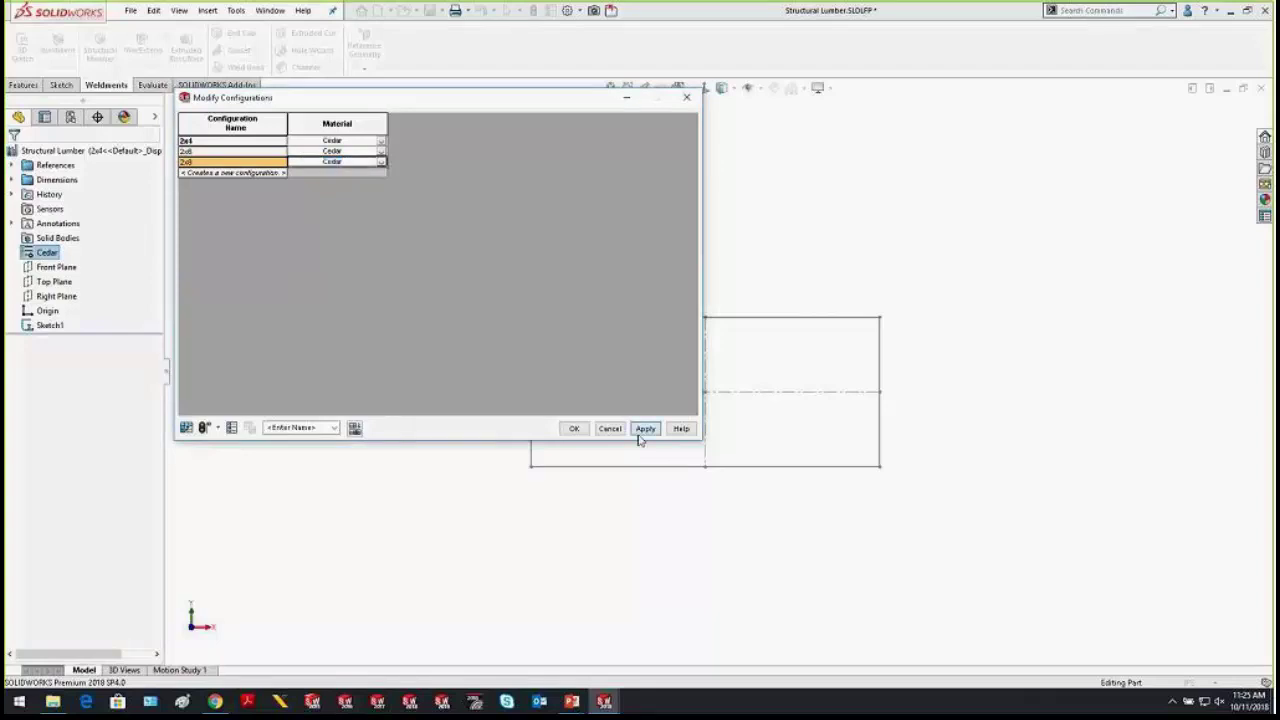
pyautogui.click(574, 428)
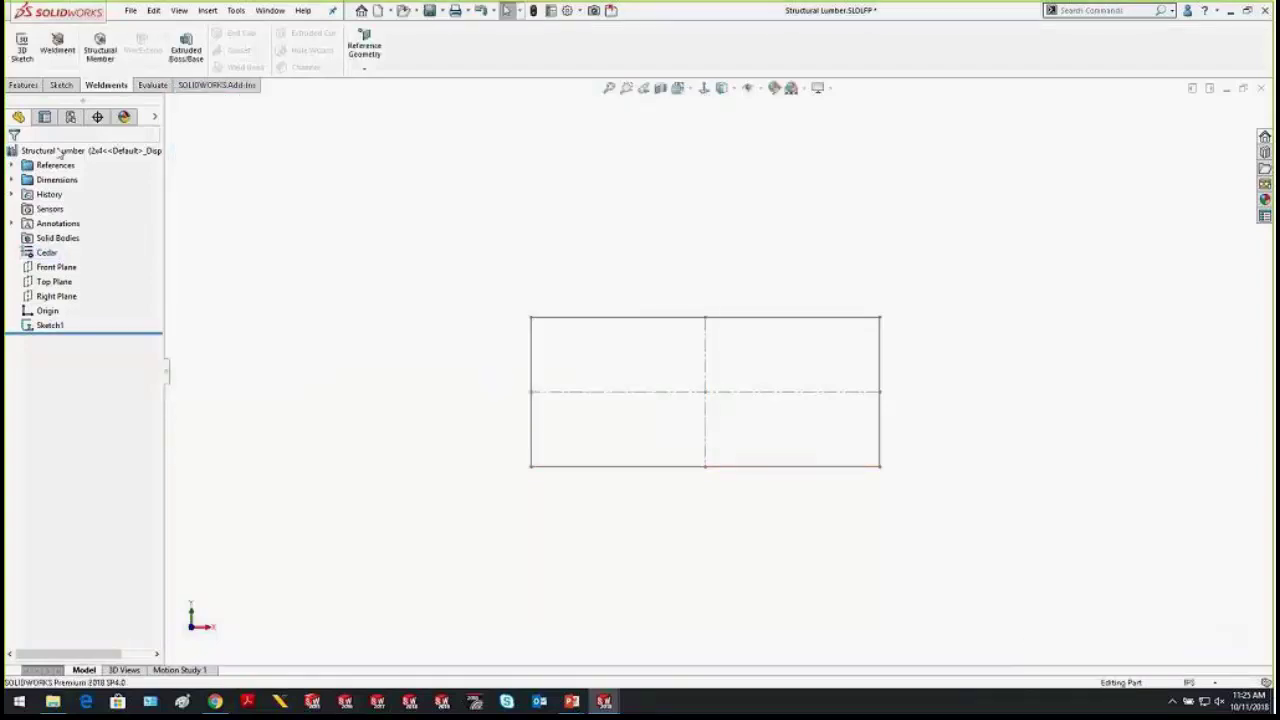
# Review the 2x6 and 2x8 configurations once more with the material assigned, and reactivate 2x4
pyautogui.click(70, 117)
pyautogui.doubleClick(90, 190)
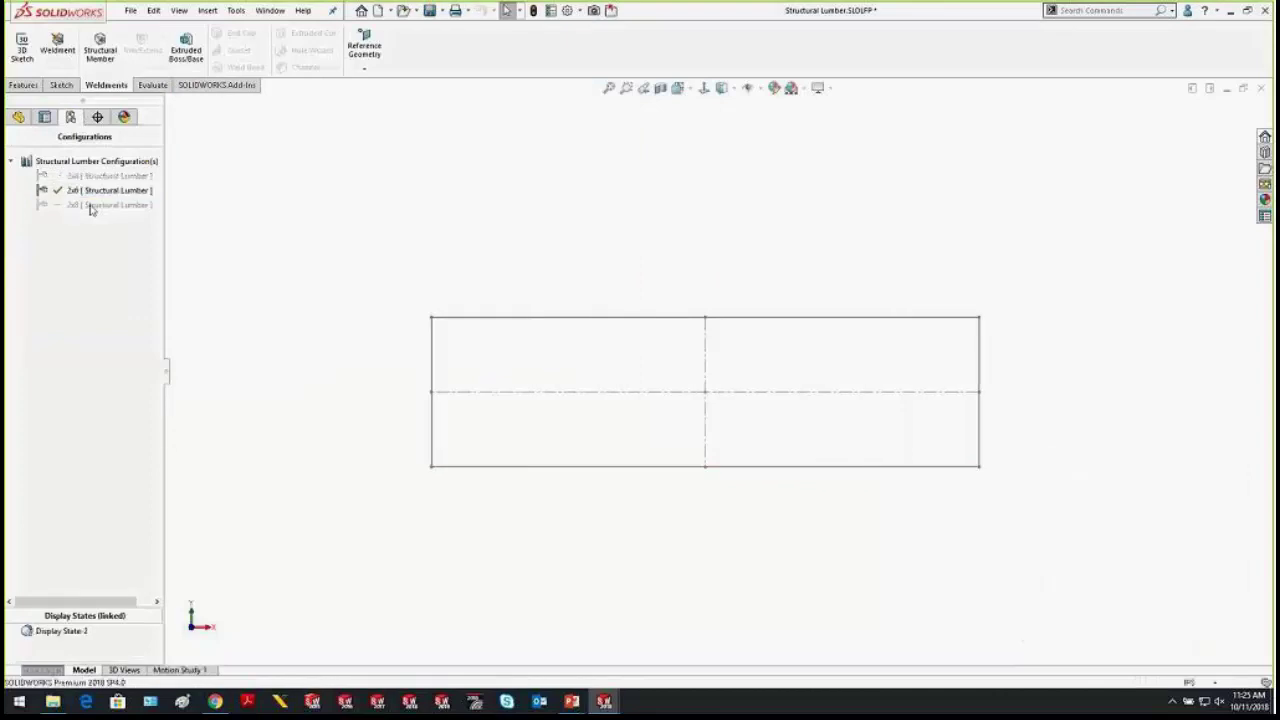
pyautogui.doubleClick(90, 205)
pyautogui.doubleClick(95, 176)
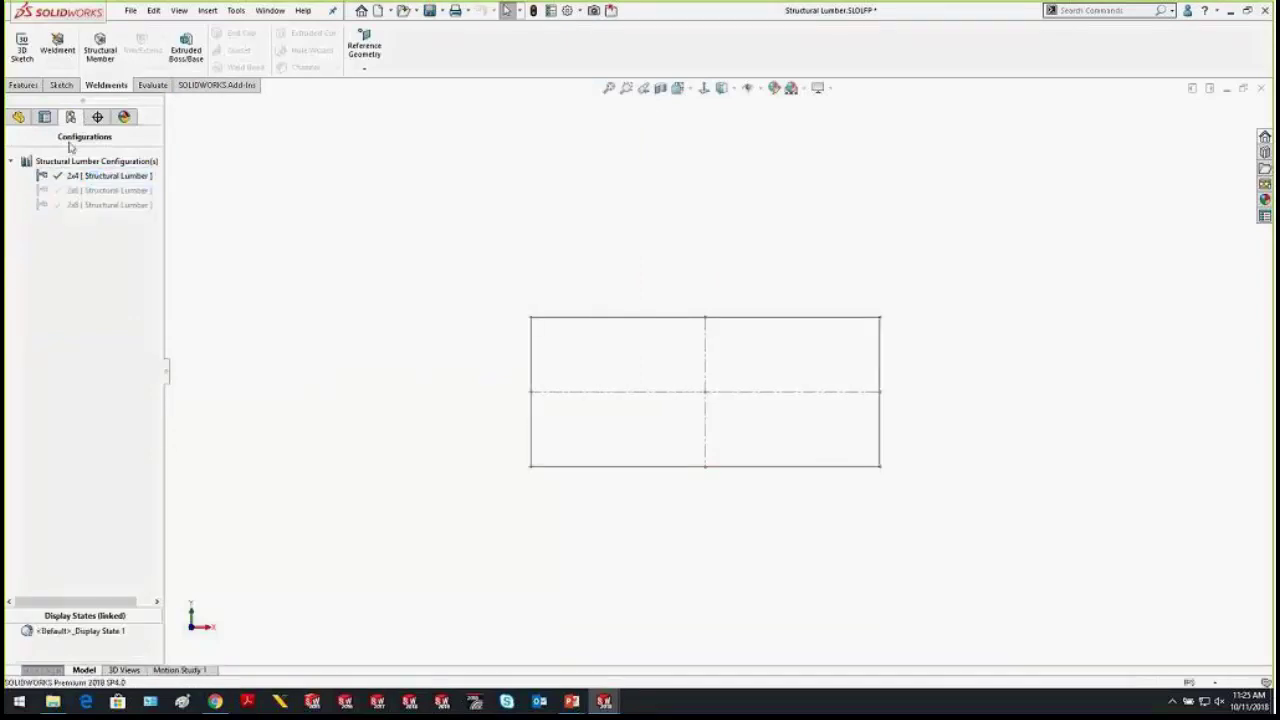
pyautogui.click(18, 117)
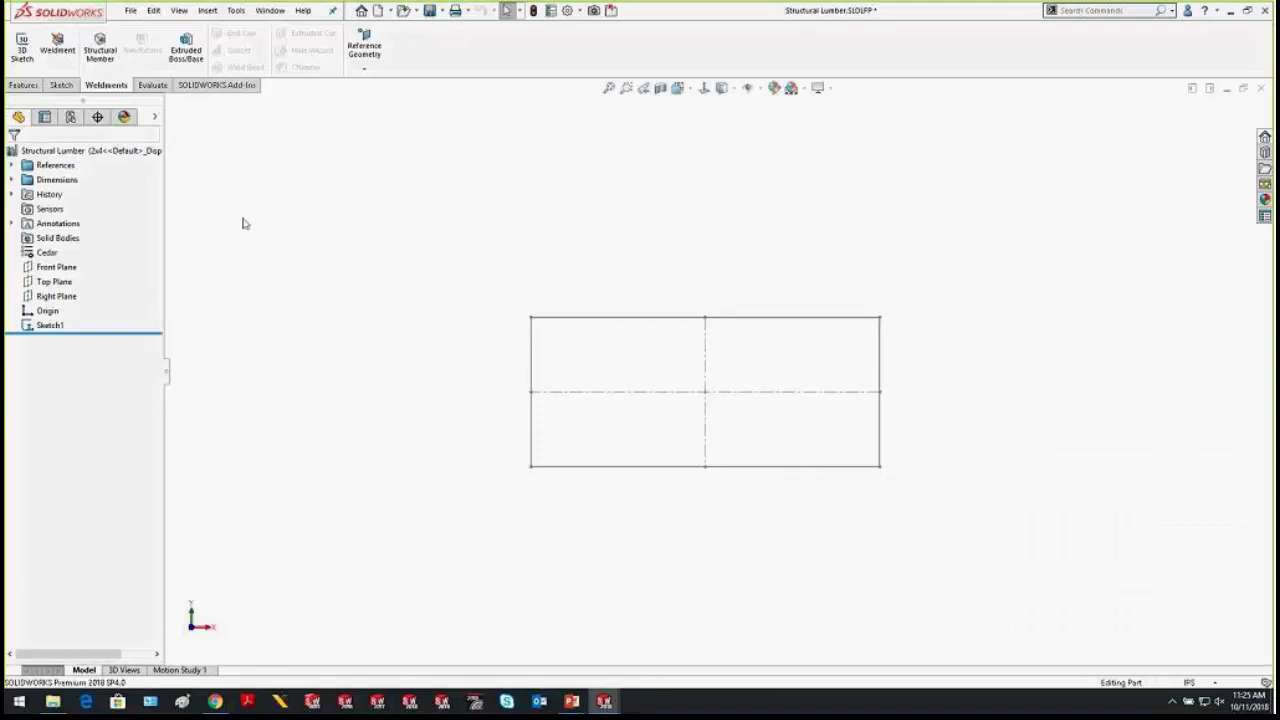
# Add a configuration-specific Description property with the value "2x4 Lumber" to the 2x4 configuration
pyautogui.click(131, 11)
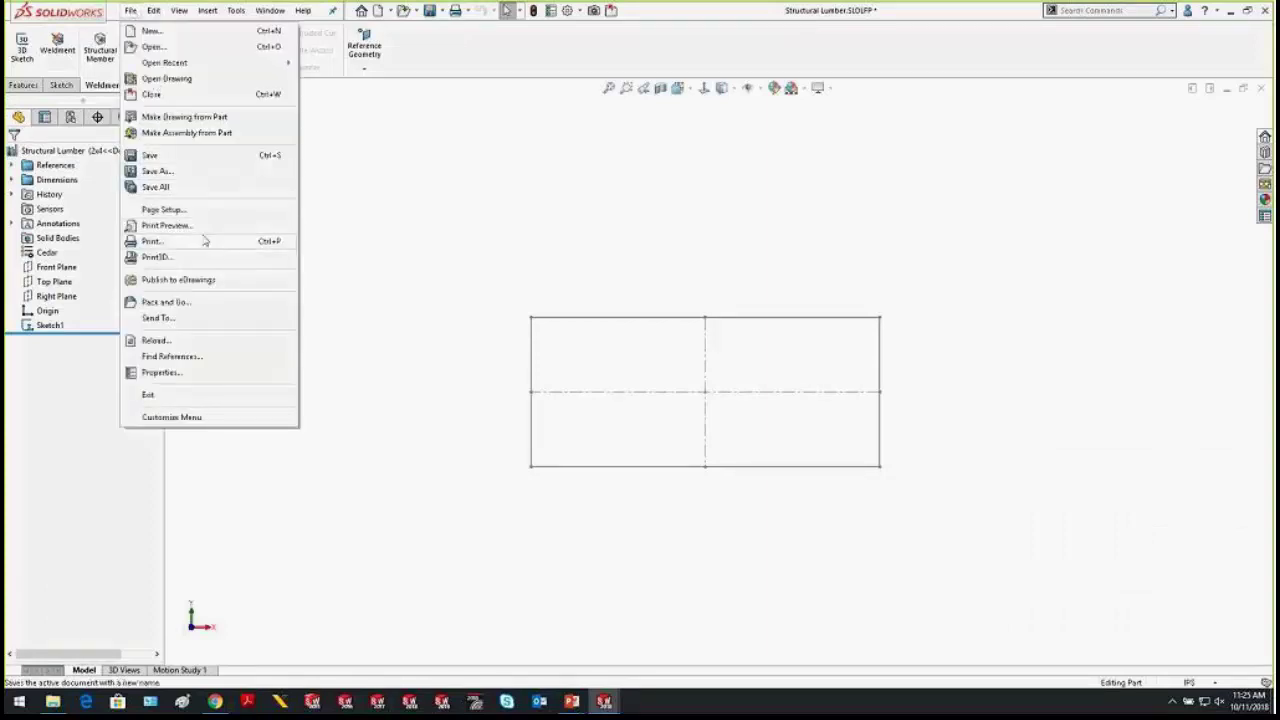
pyautogui.click(173, 374)
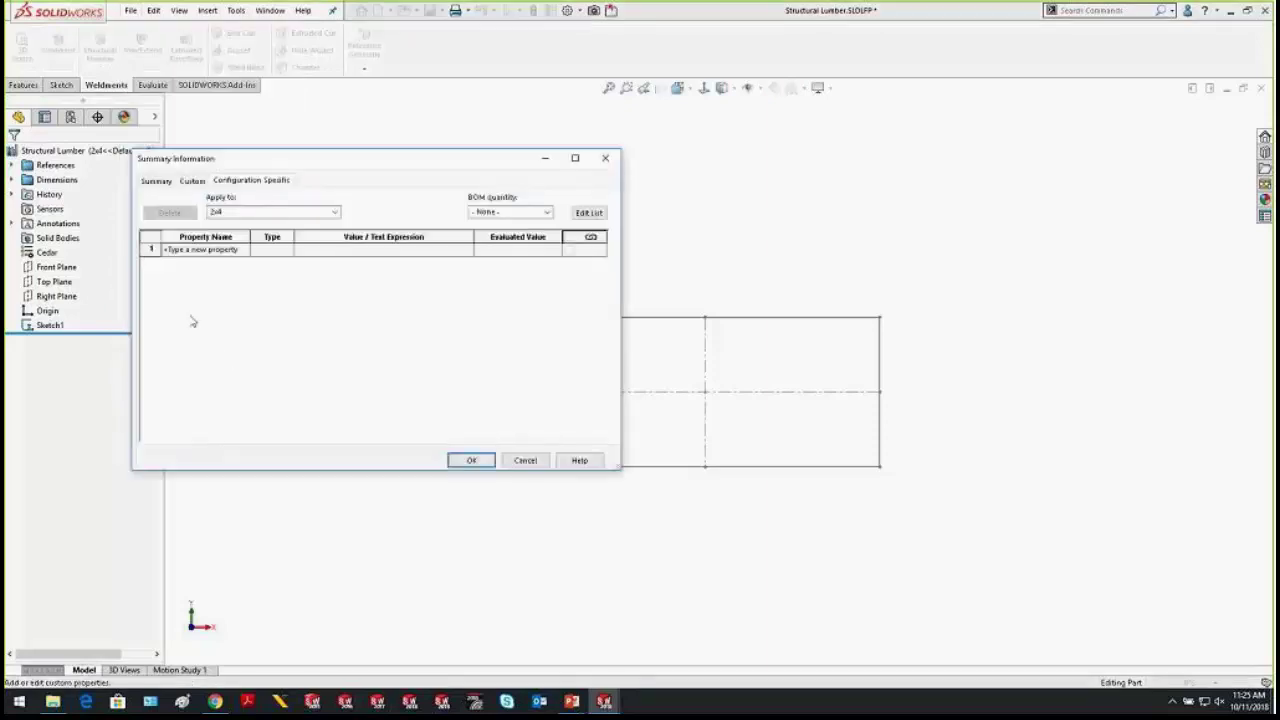
pyautogui.click(246, 251)
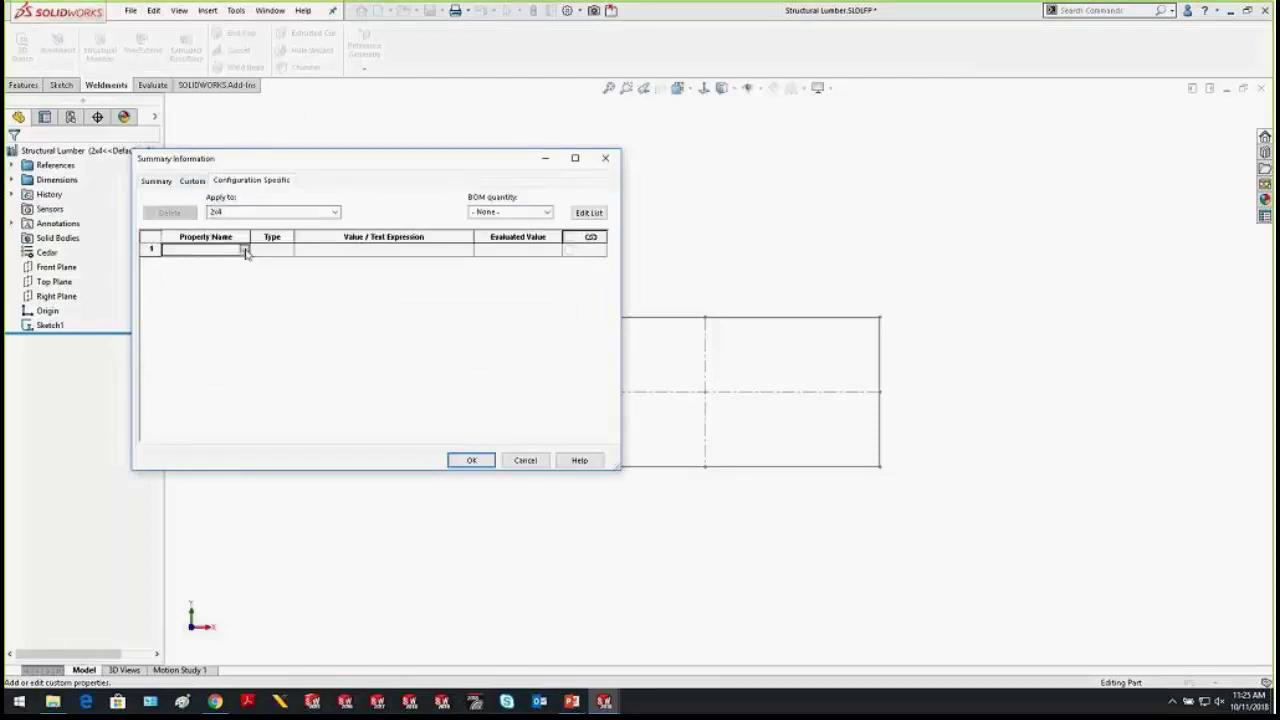
pyautogui.click(244, 251)
pyautogui.click(229, 263)
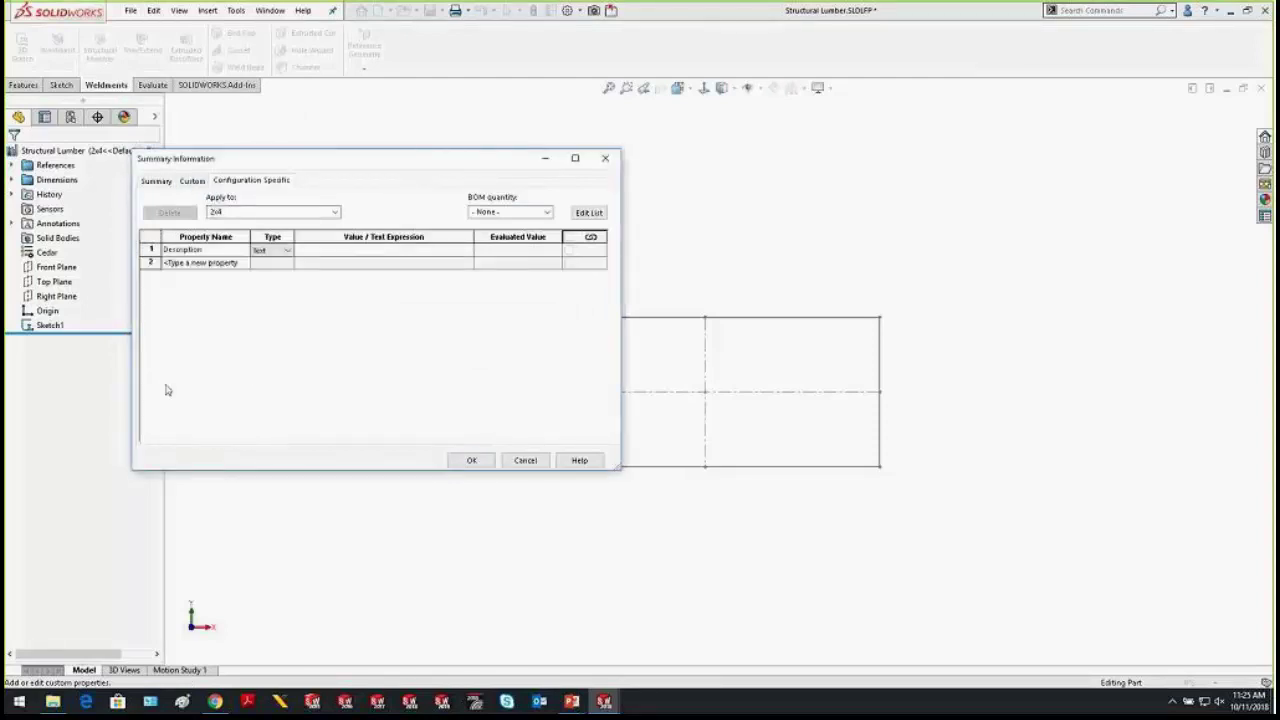
pyautogui.click(340, 251)
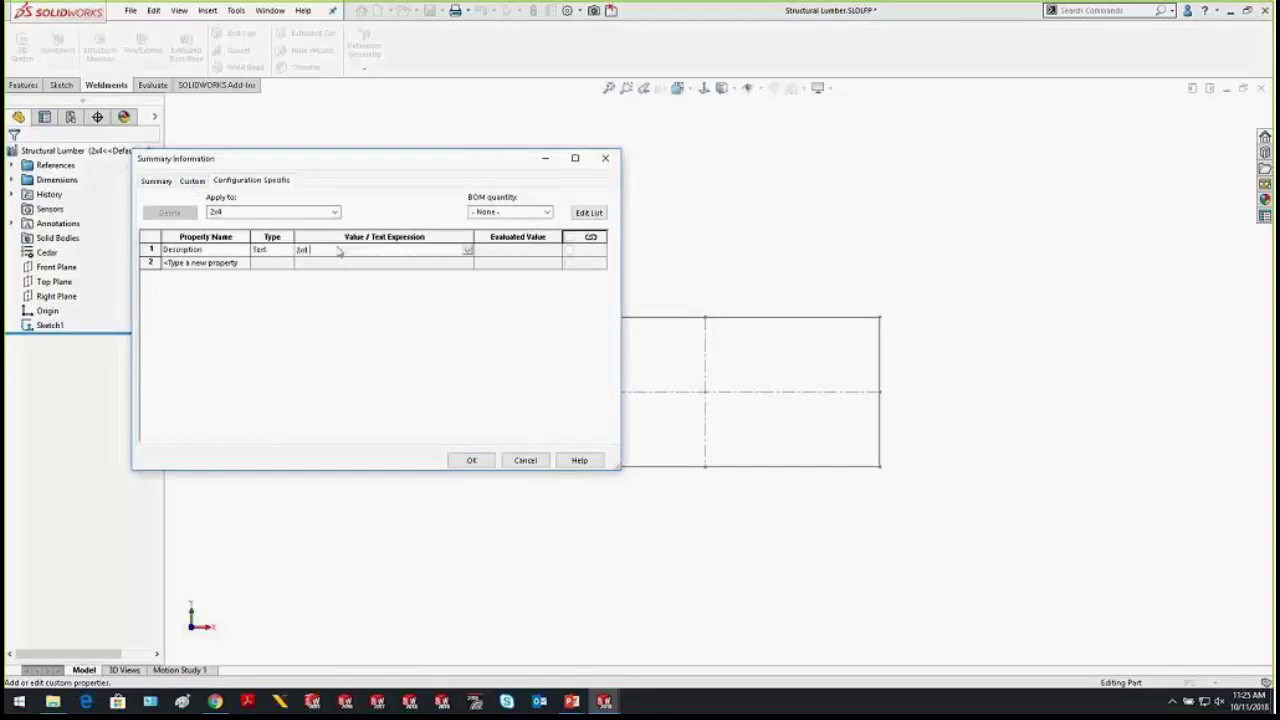
pyautogui.write('umber')
# Add a Description property with the value "2x6 Lumber" to the 2x6 configuration
pyautogui.click(285, 212)
pyautogui.click(285, 246)
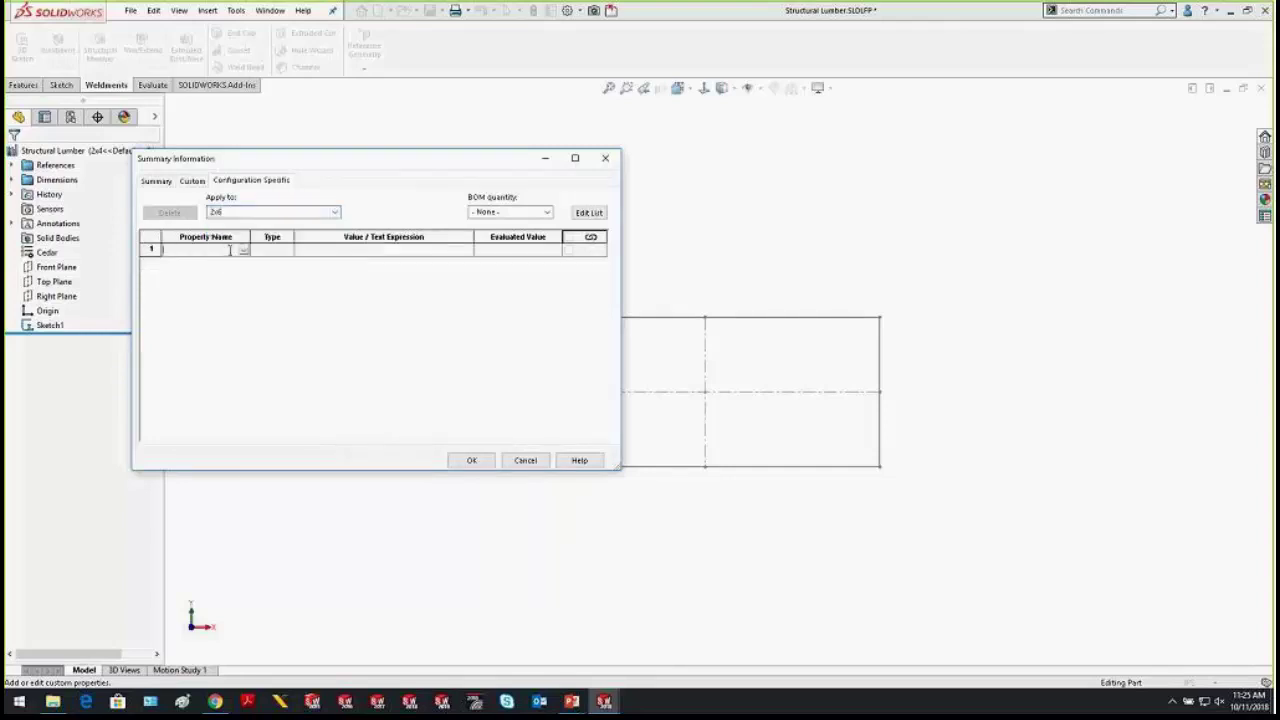
pyautogui.click(242, 250)
pyautogui.click(195, 270)
pyautogui.click(310, 250)
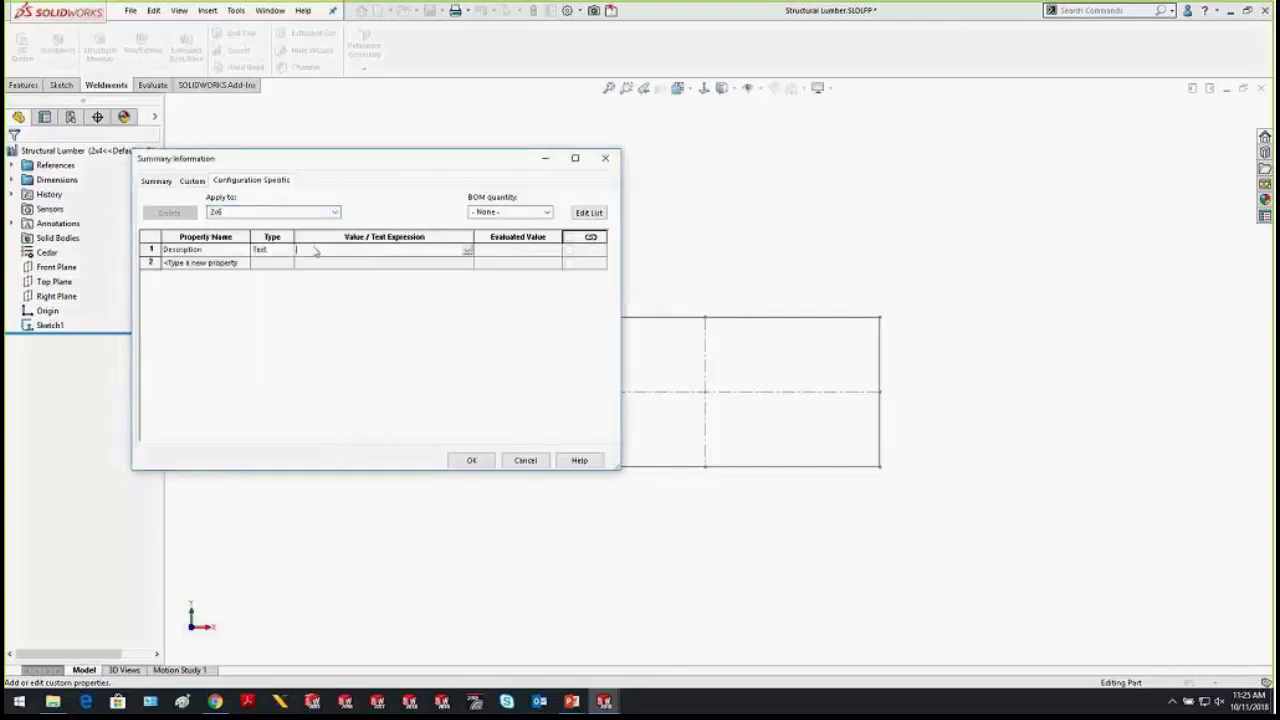
pyautogui.write('2x6 Lumber')
# Add a Description property with the value "2x8 Lumber" to the 2x8 configuration and accept the file properties
pyautogui.click(334, 212)
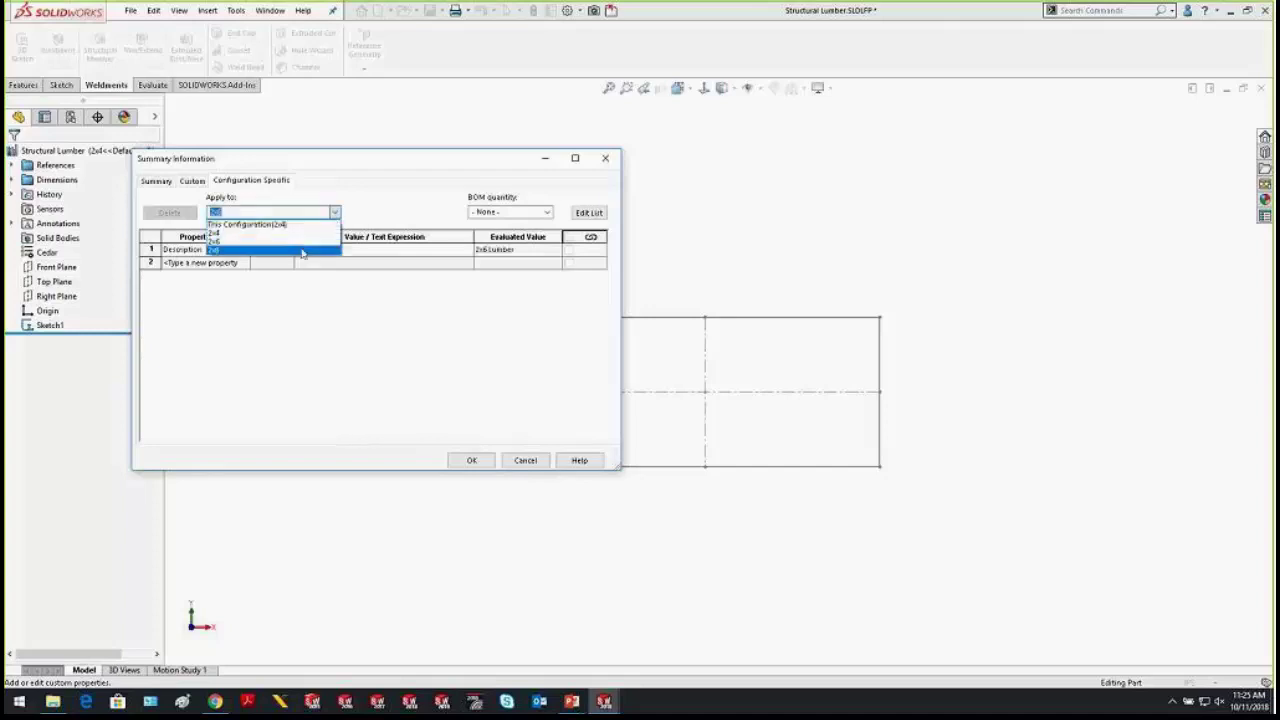
pyautogui.click(238, 251)
pyautogui.click(242, 251)
pyautogui.click(205, 300)
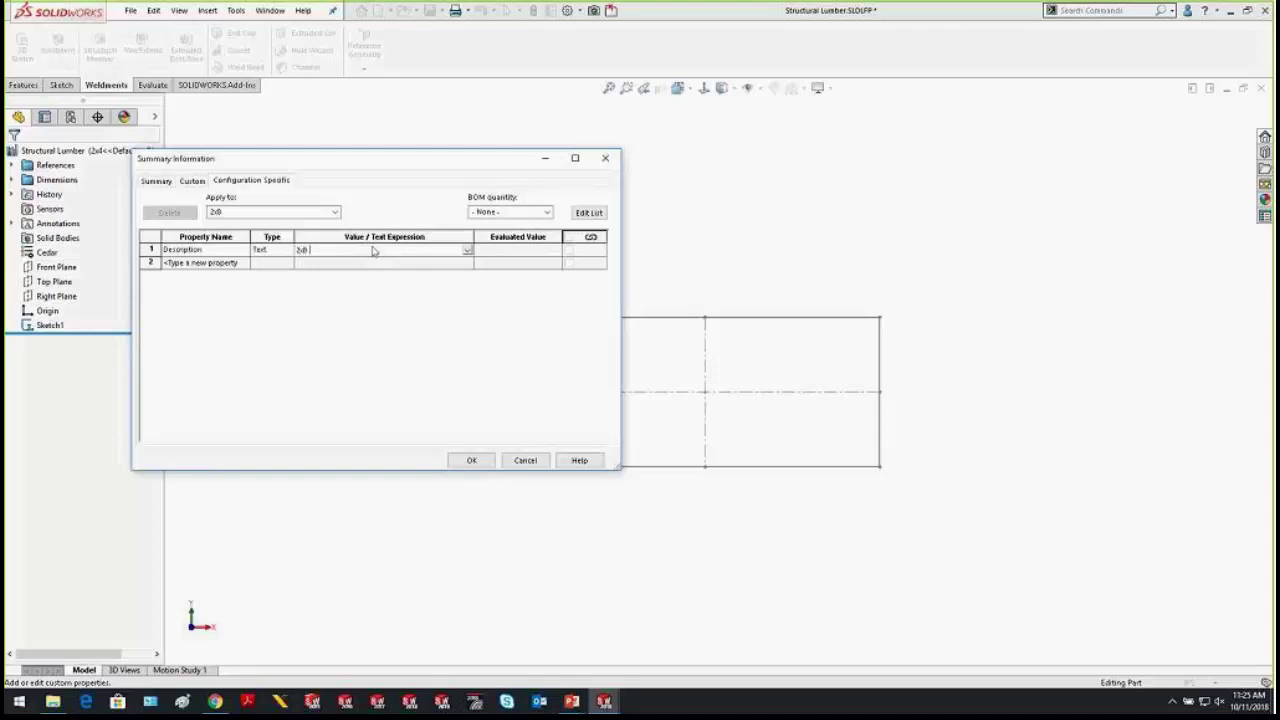
pyautogui.click(373, 251)
pyautogui.write('2x8 Lumber')
pyautogui.hotkey('ctrl', 'a')
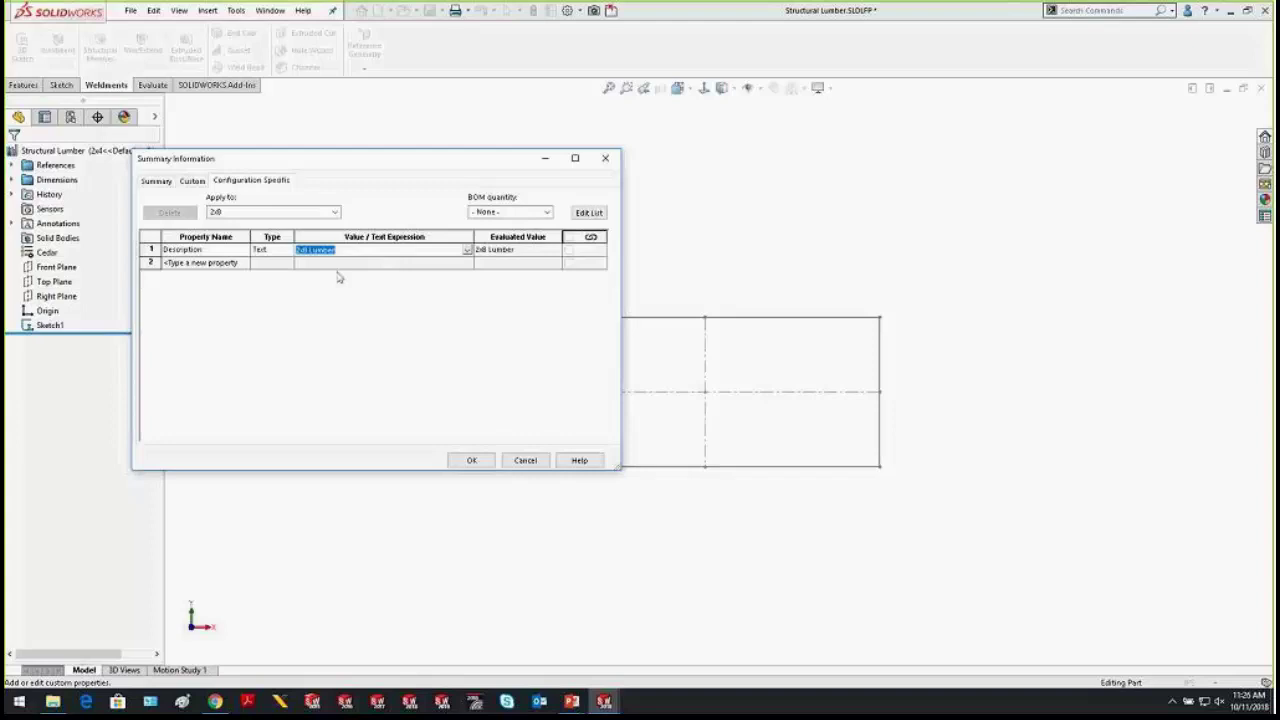
pyautogui.click(490, 464)
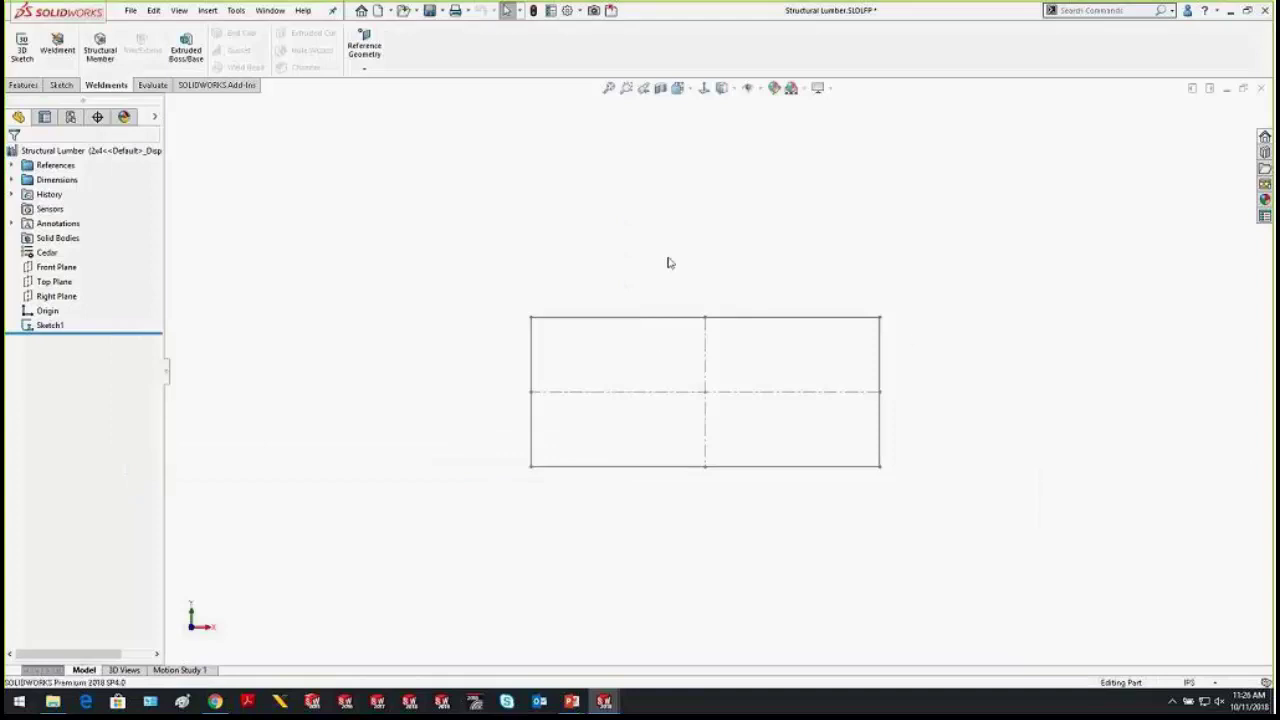
# Save the Structural Lumber library part and create a new part from the Part_IN template
pyautogui.click(131, 12)
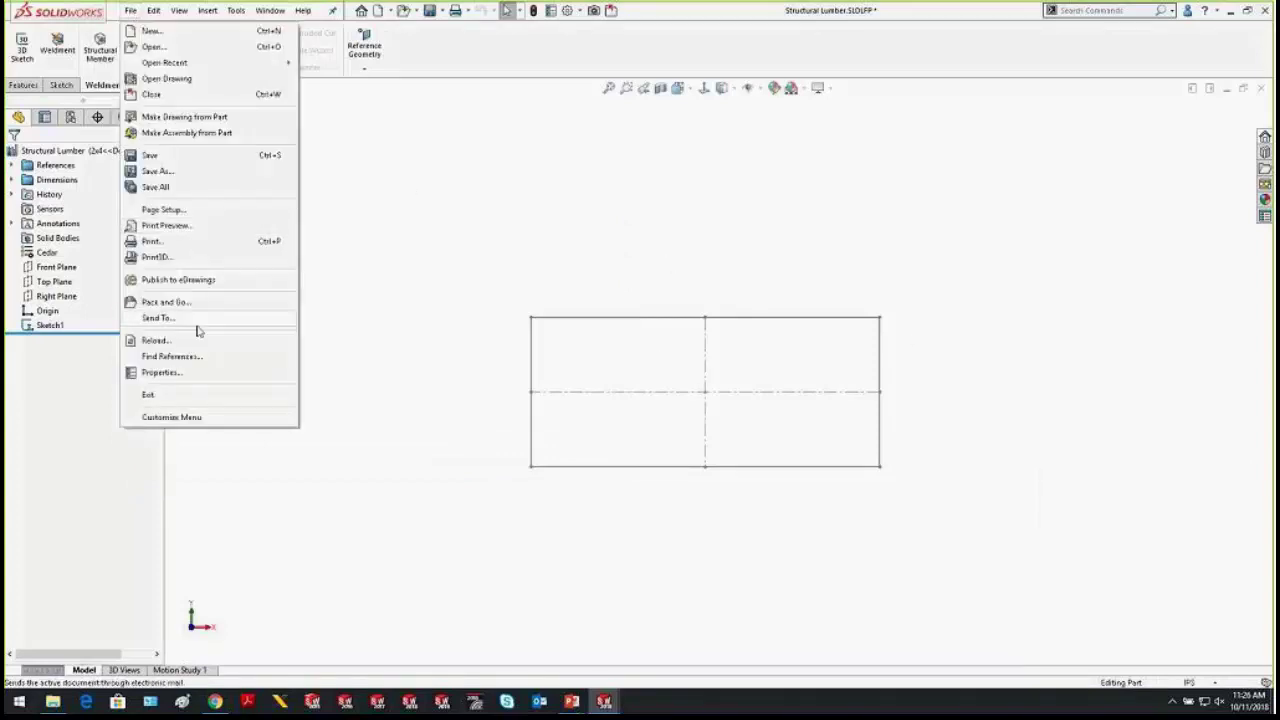
pyautogui.click(159, 156)
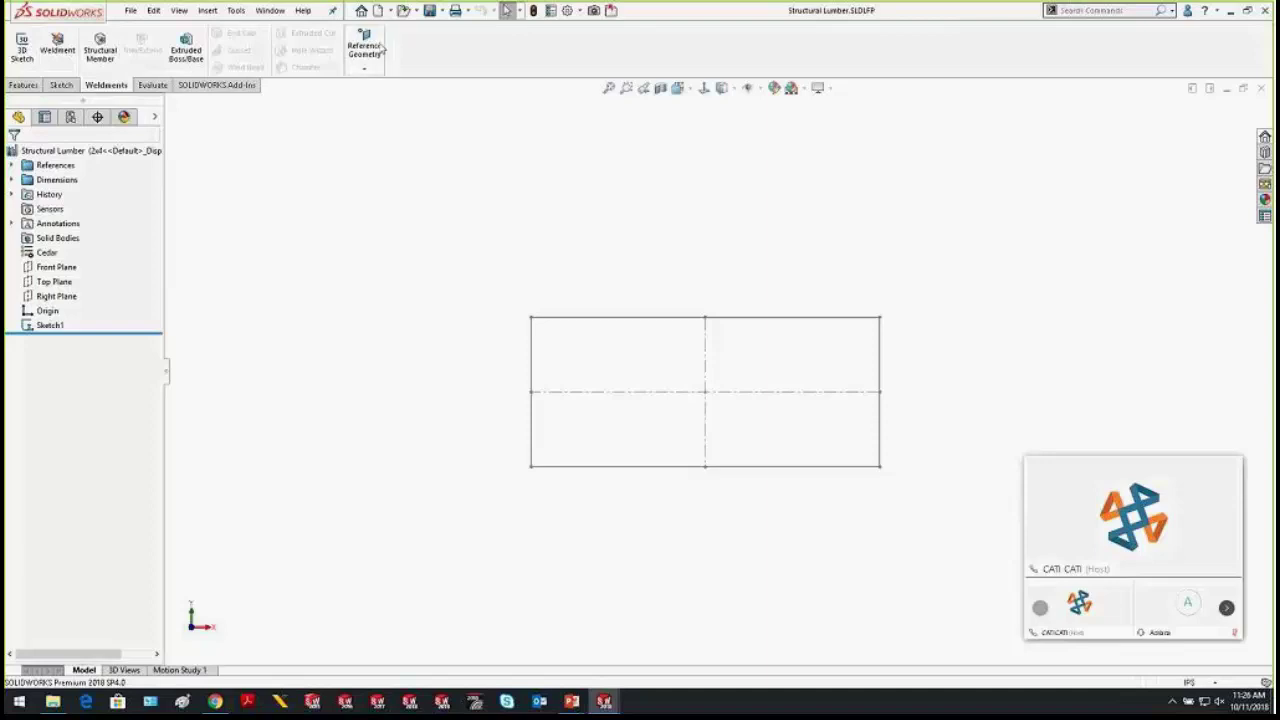
pyautogui.click(378, 10)
pyautogui.doubleClick(336, 206)
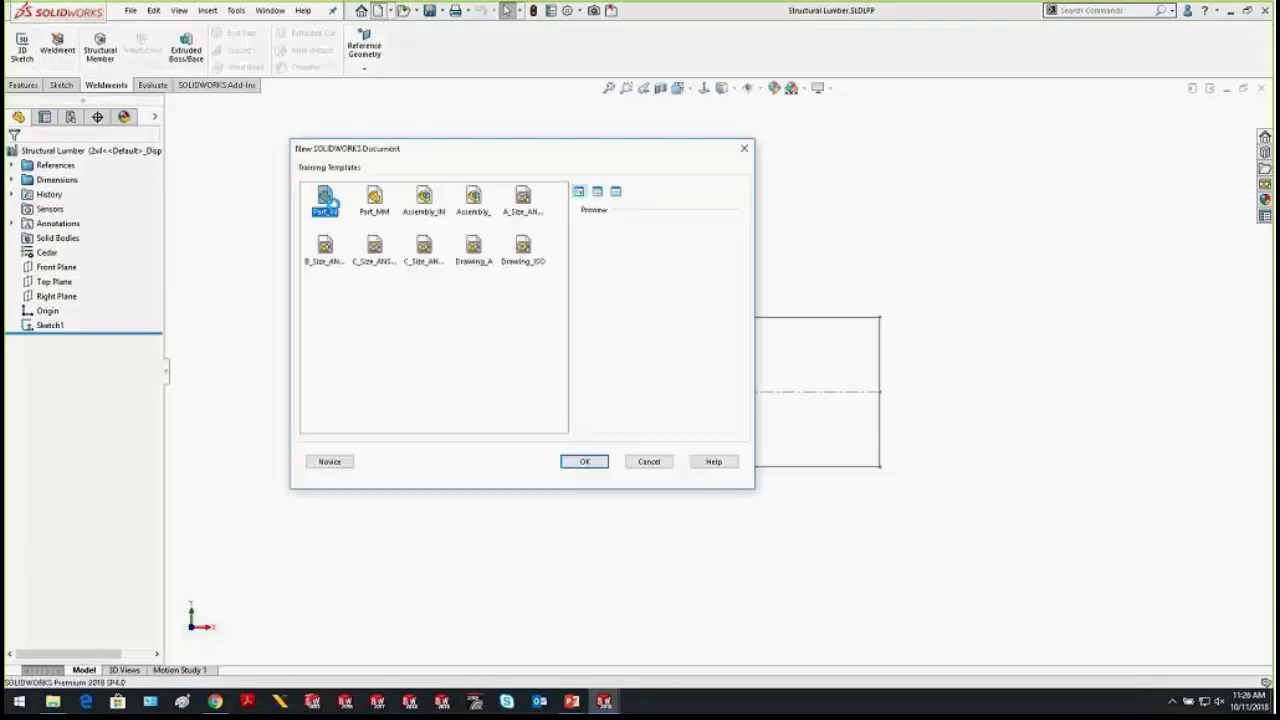
# Sketch a center rectangle about 13.4 in wide and 6.8 in tall on the Front Plane, centred on the origin
pyautogui.click(56, 238)
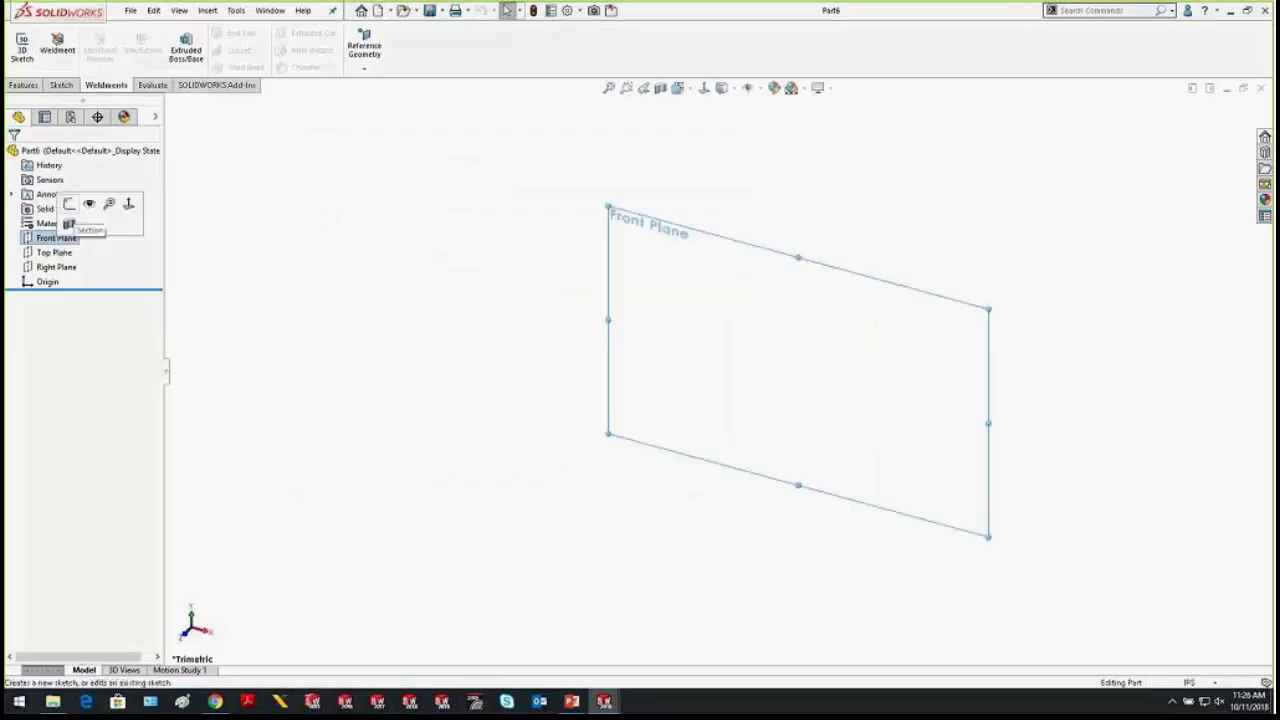
pyautogui.click(89, 206)
pyautogui.click(89, 52)
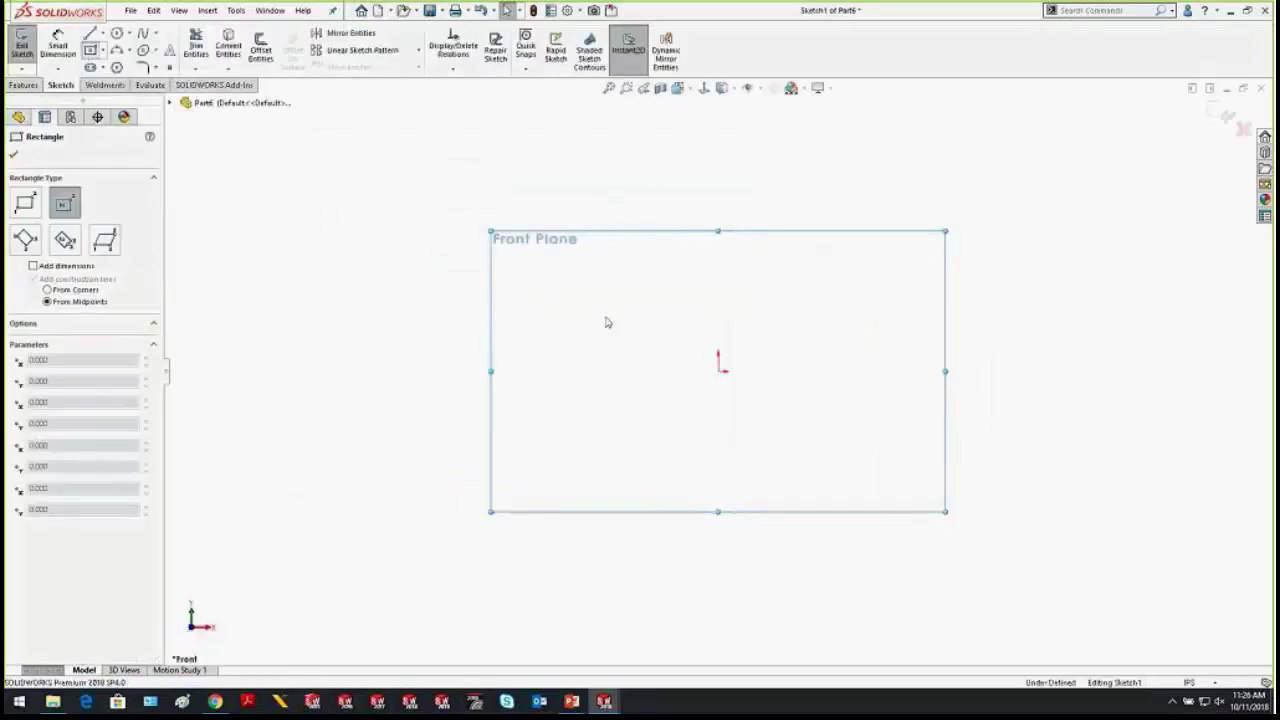
pyautogui.click(720, 368)
pyautogui.click(429, 198)
pyautogui.click(286, 150)
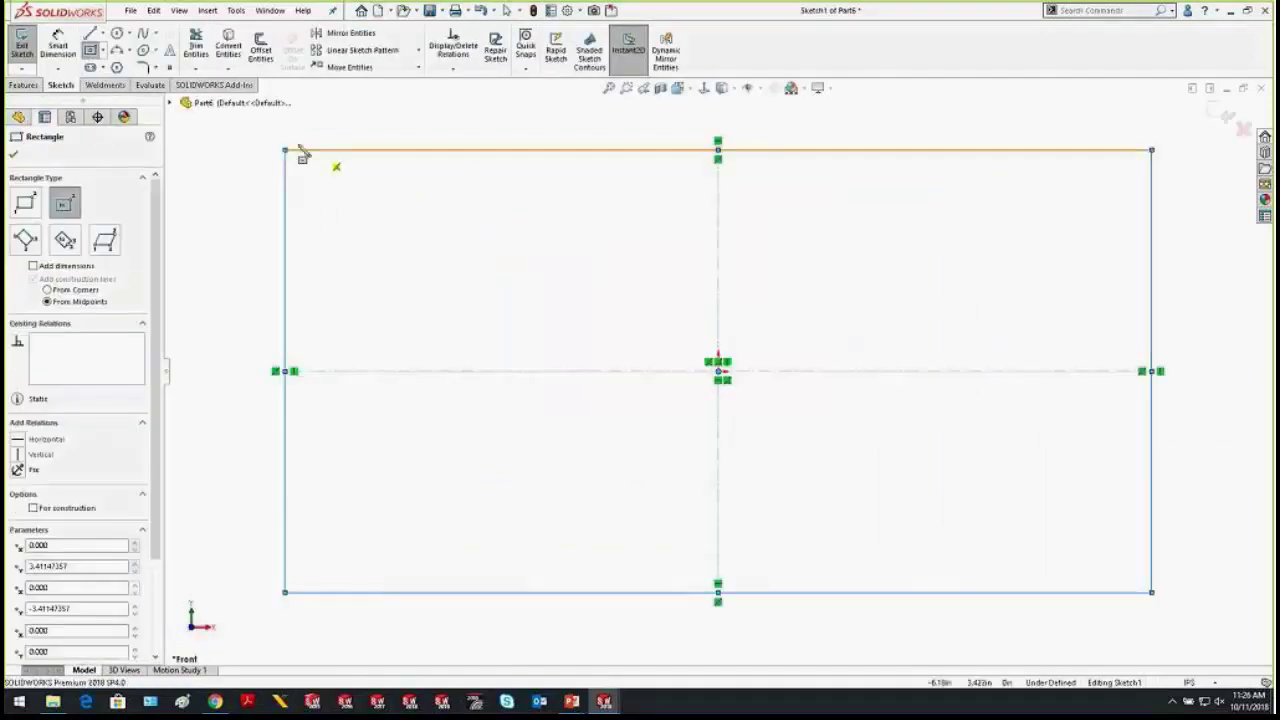
# Dimension the rectangle's upper horizontal edge to 12 ft (144 in) and exit the sketch
pyautogui.click(57, 45)
pyautogui.click(505, 151)
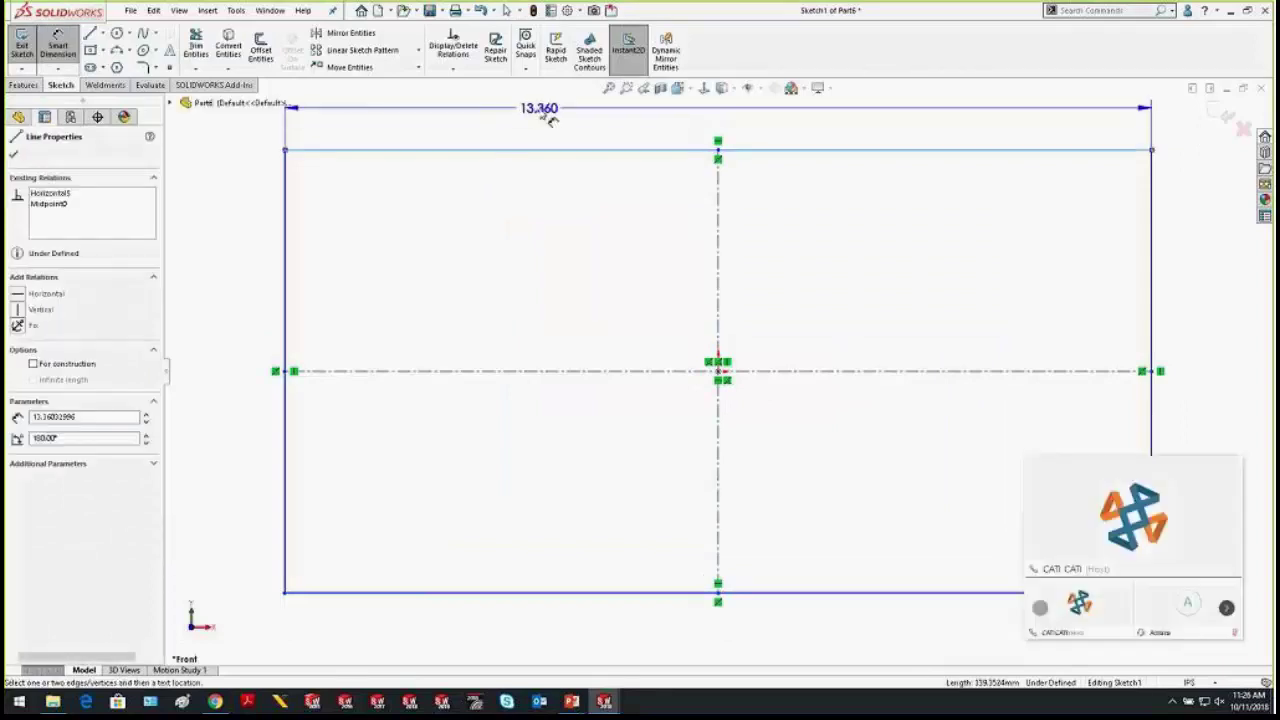
pyautogui.click(541, 109)
pyautogui.write('144')
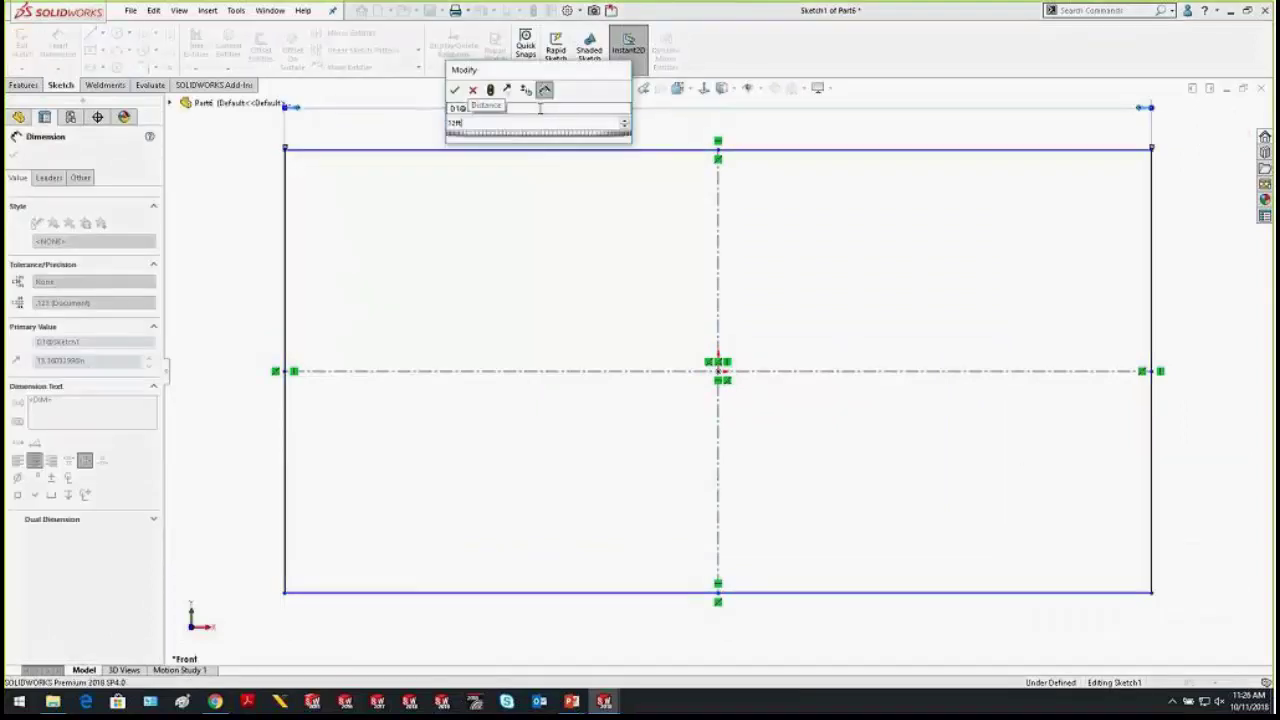
pyautogui.press('Return')
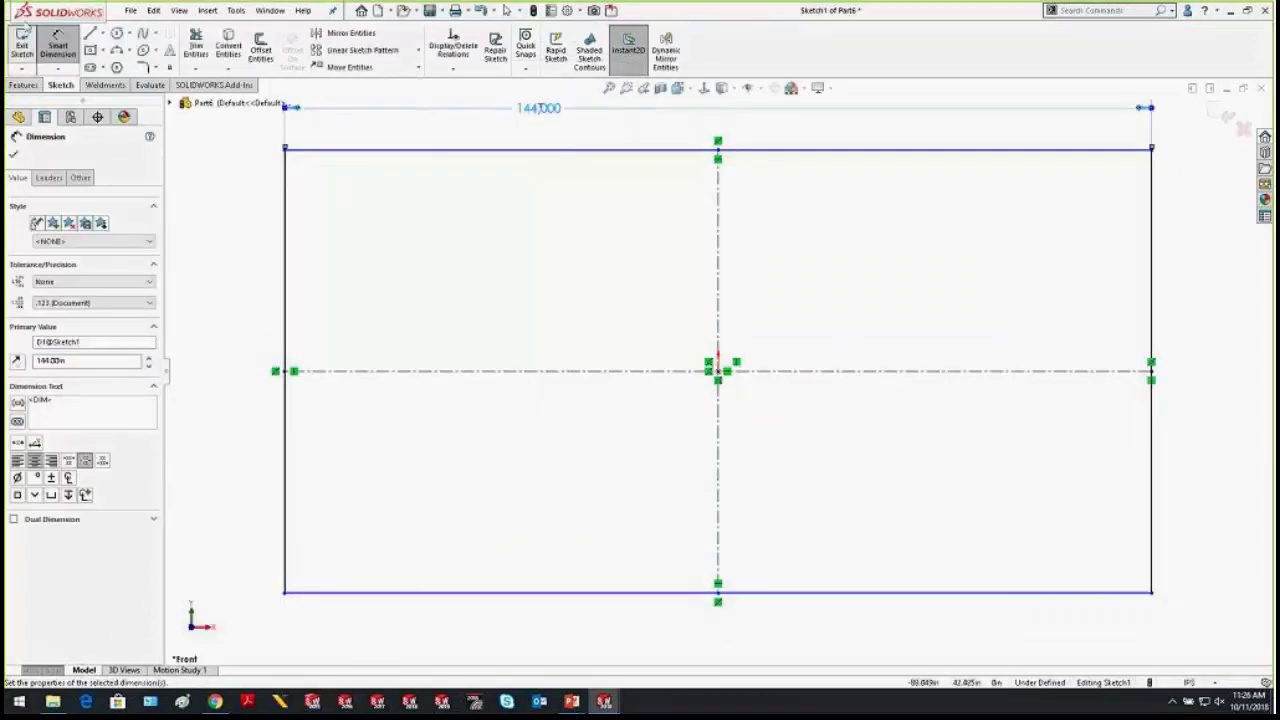
pyautogui.click(22, 45)
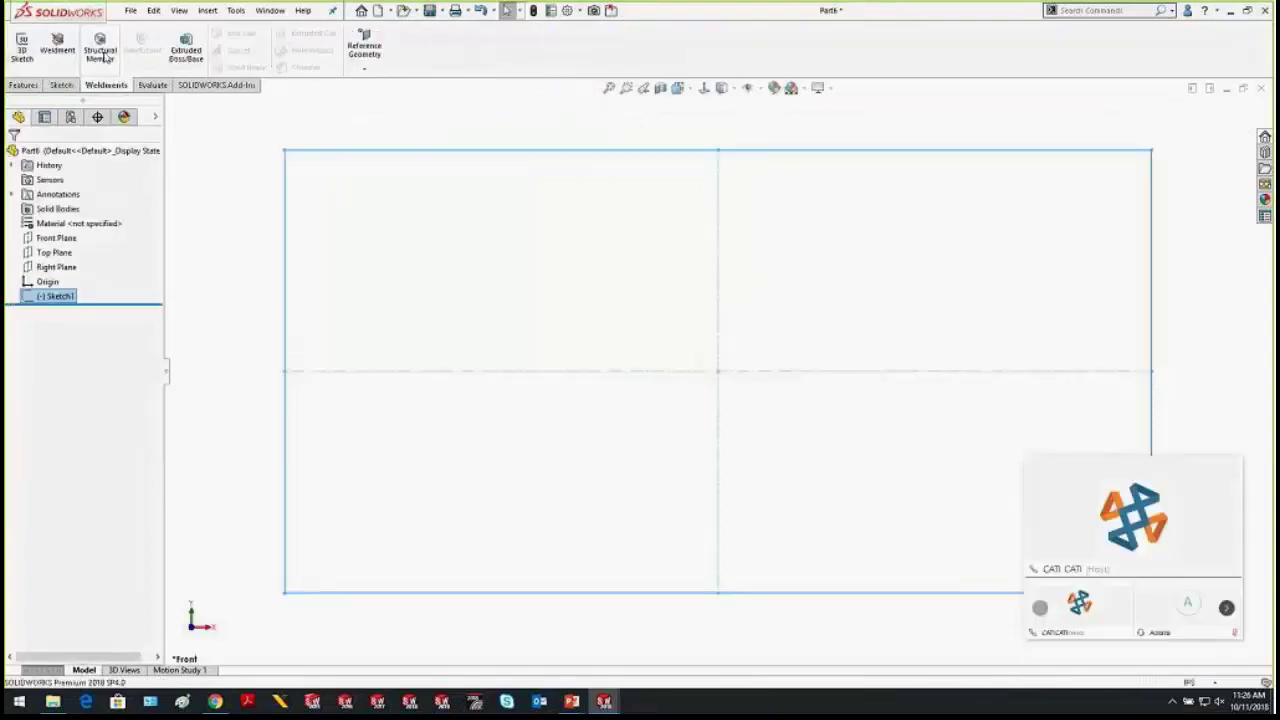
# Start a Structural Member with standard Lumber, type Structural Lumber - Configured and size 2x4, transferring the material from the profile
pyautogui.click(100, 48)
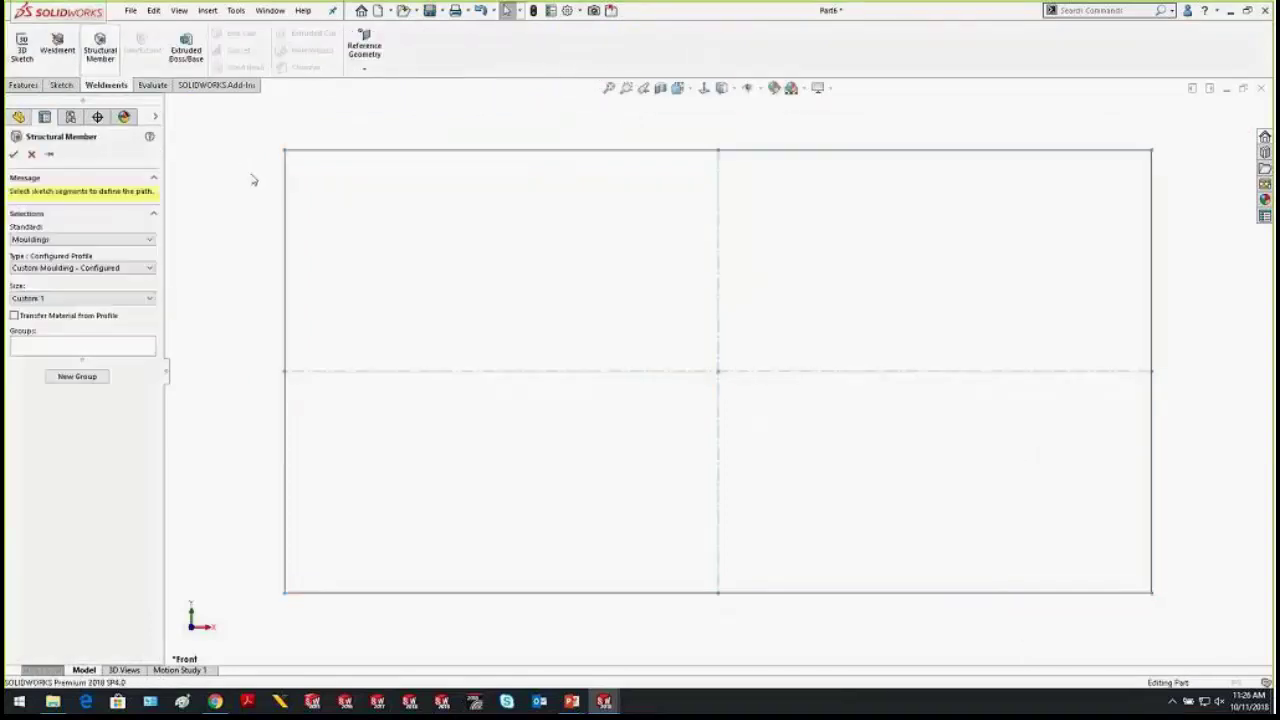
pyautogui.click(62, 242)
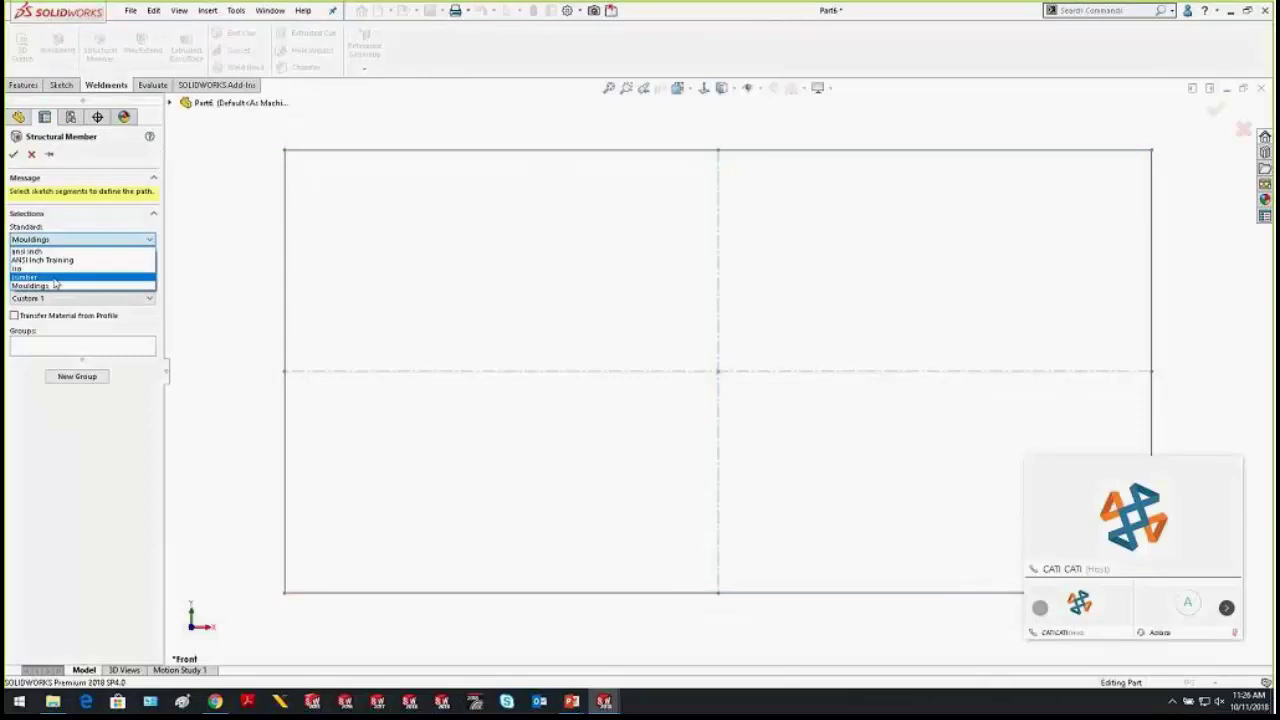
pyautogui.click(55, 278)
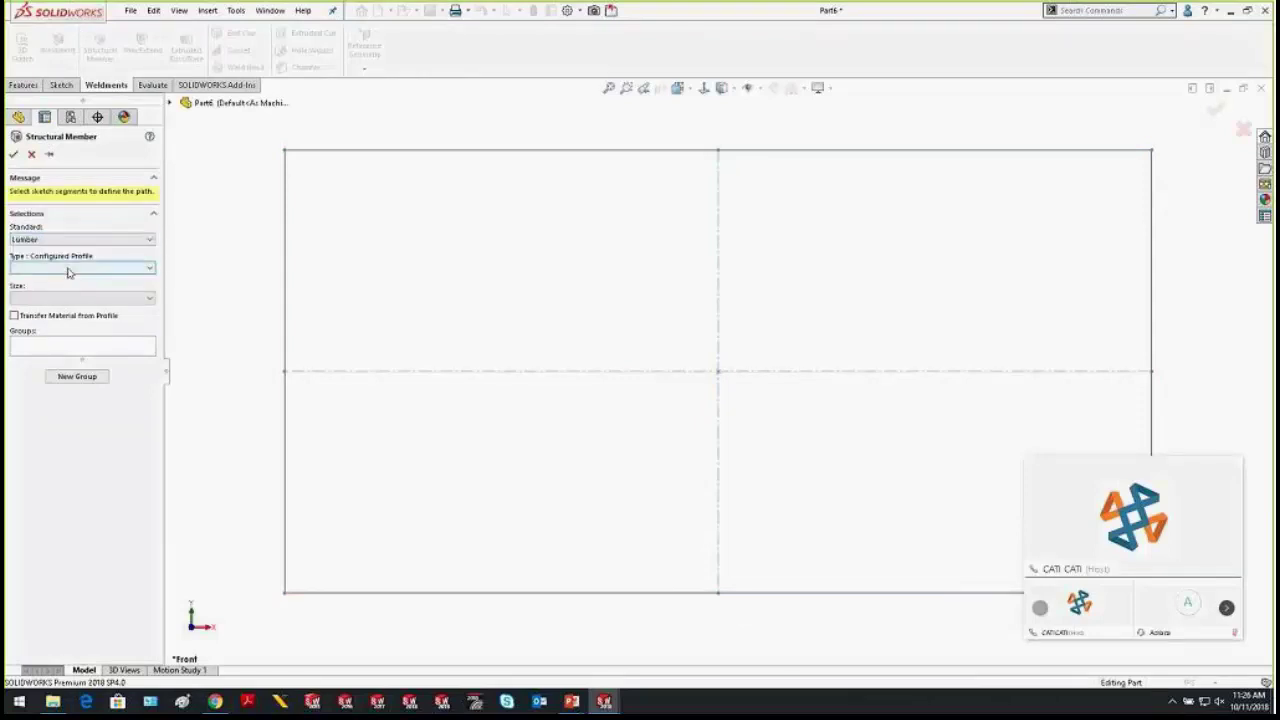
pyautogui.click(70, 268)
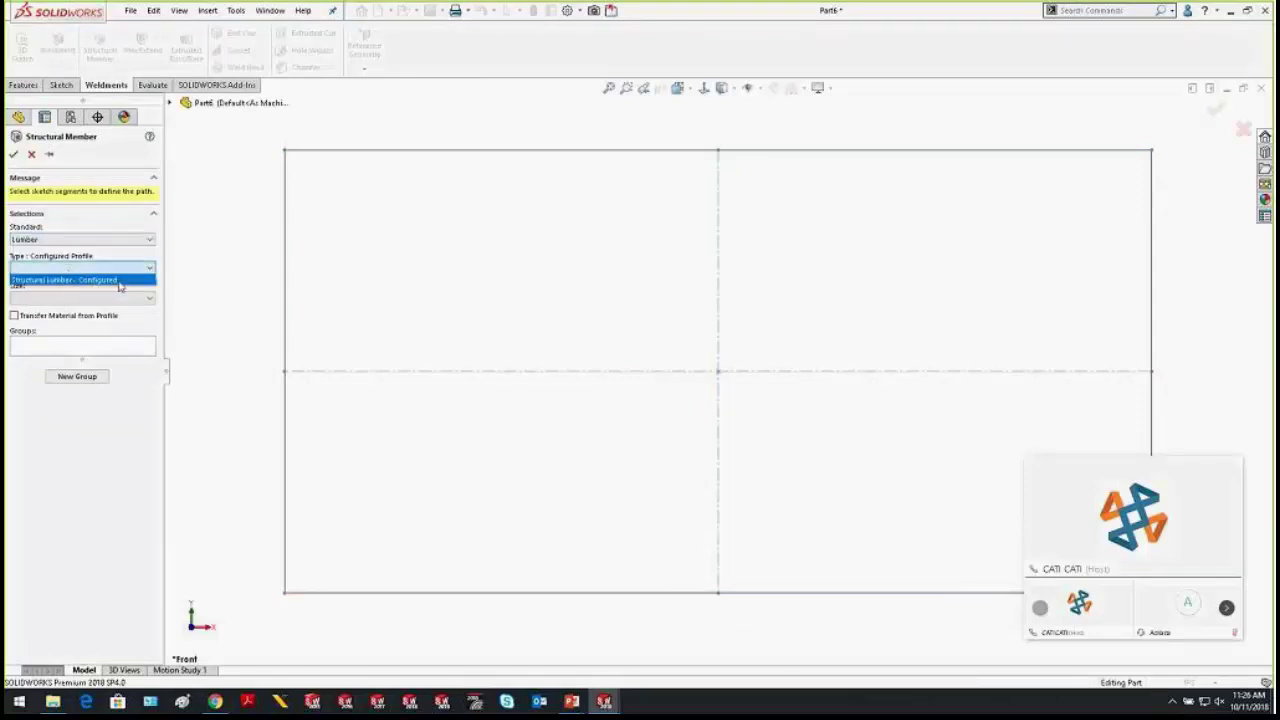
pyautogui.click(50, 280)
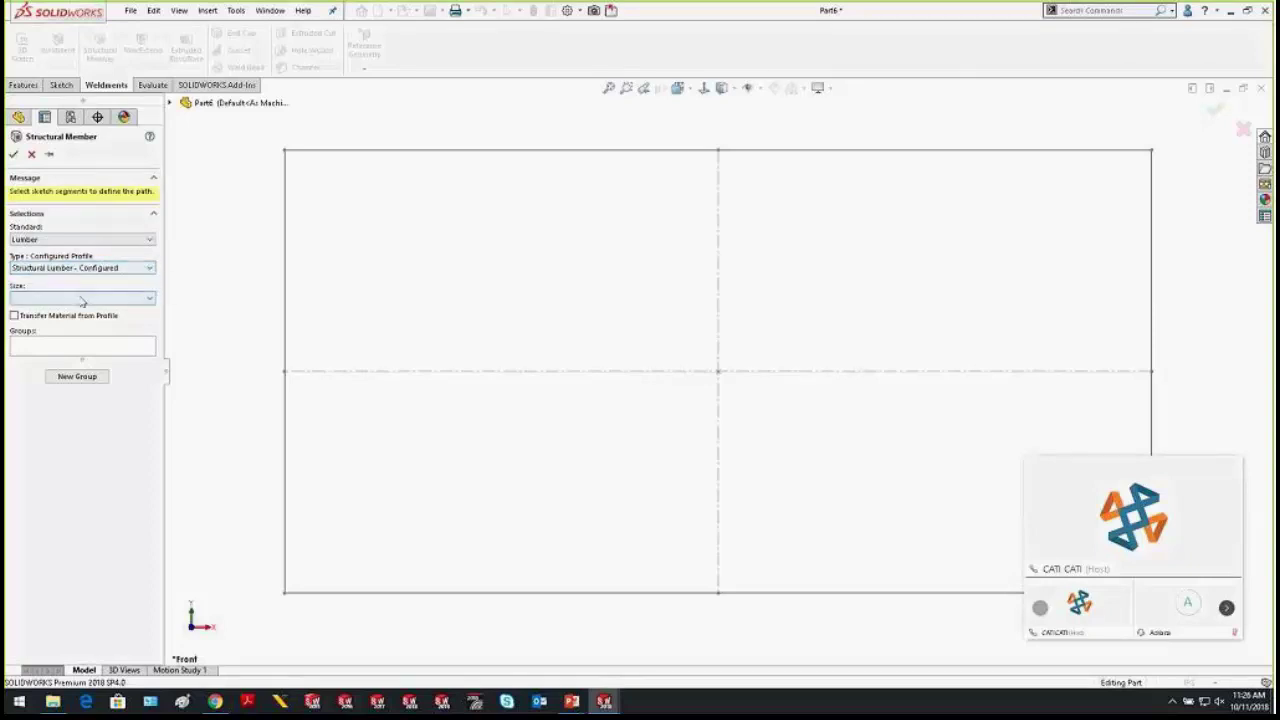
pyautogui.click(82, 298)
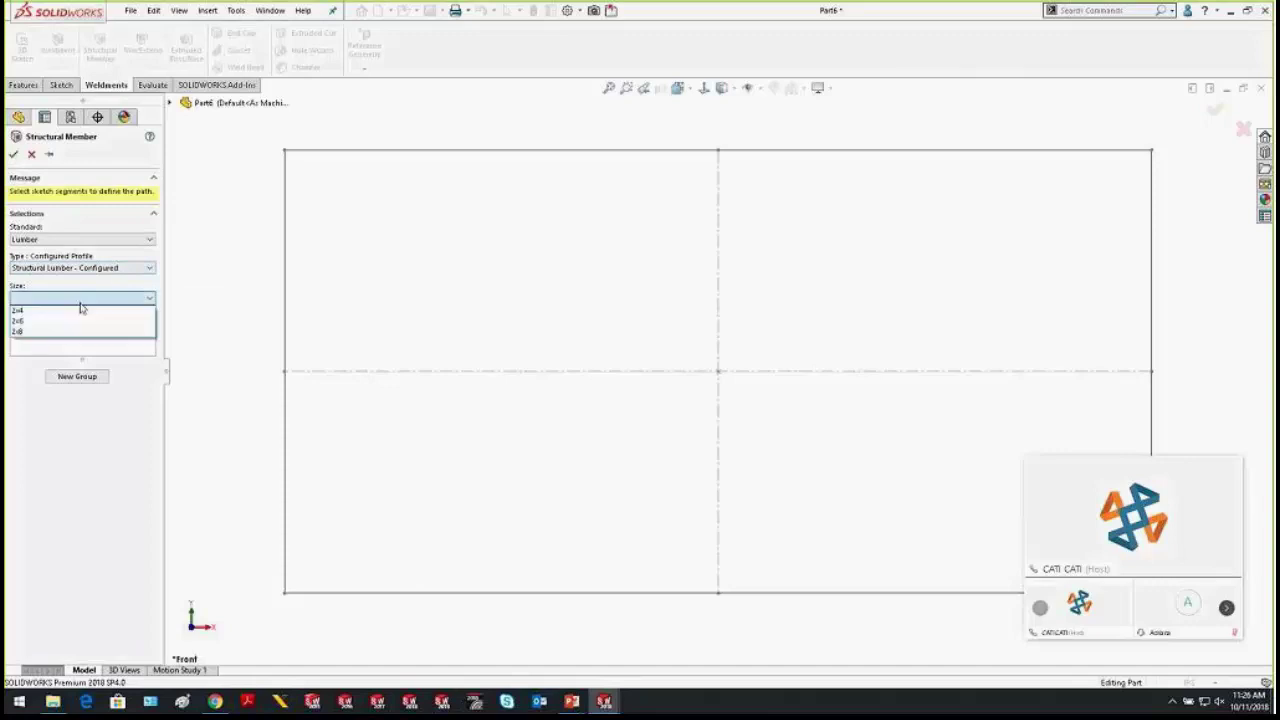
pyautogui.click(31, 313)
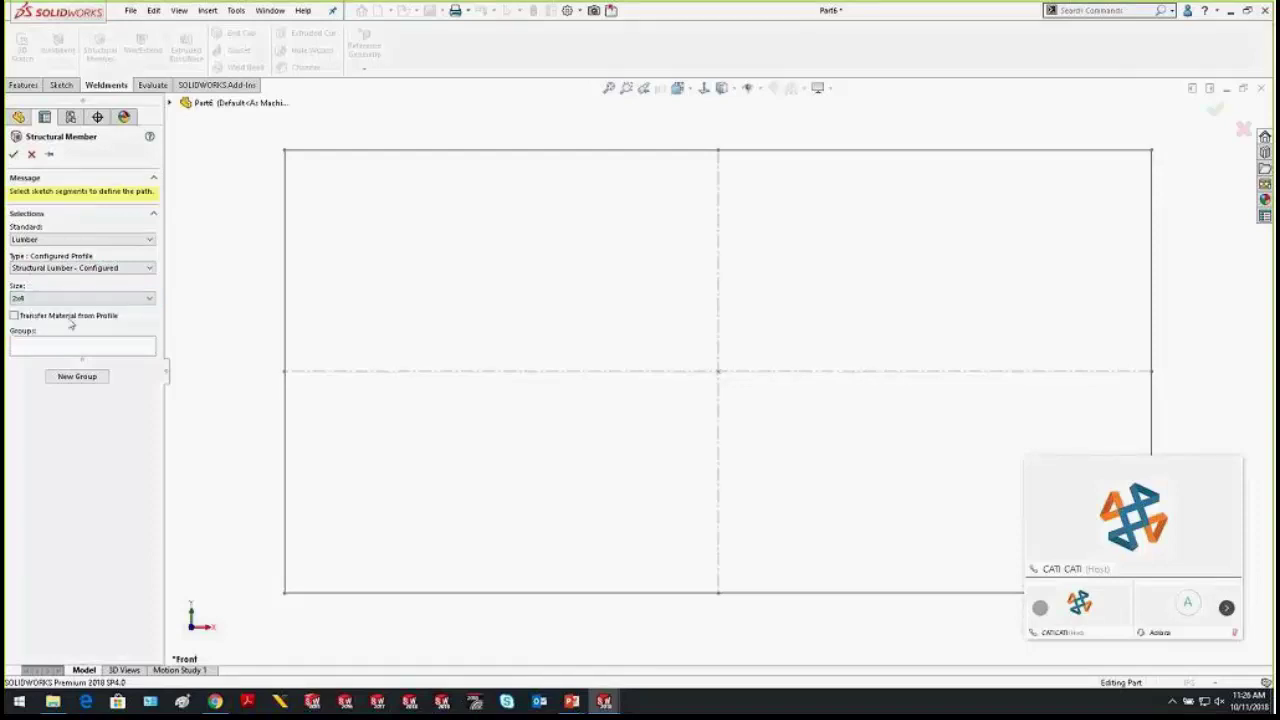
pyautogui.click(14, 316)
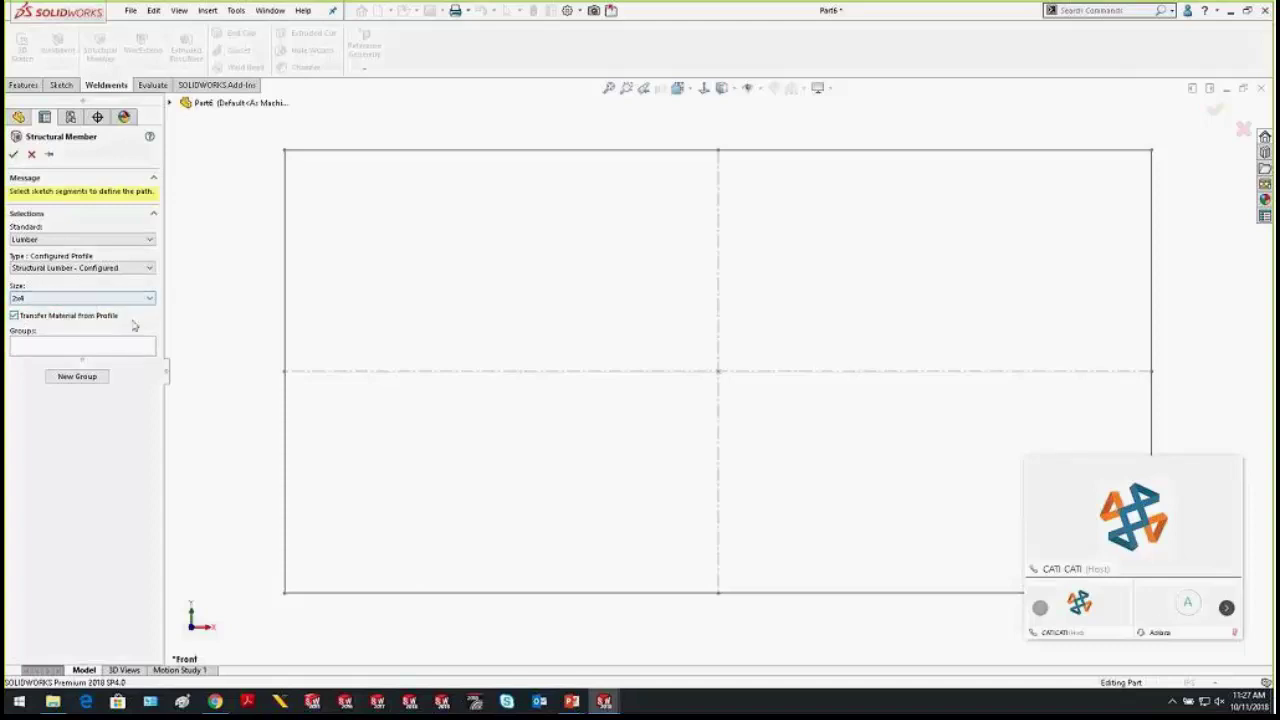
# Add all four edges of the rectangle sketch as the path segments of one structural member group
pyautogui.click(101, 351)
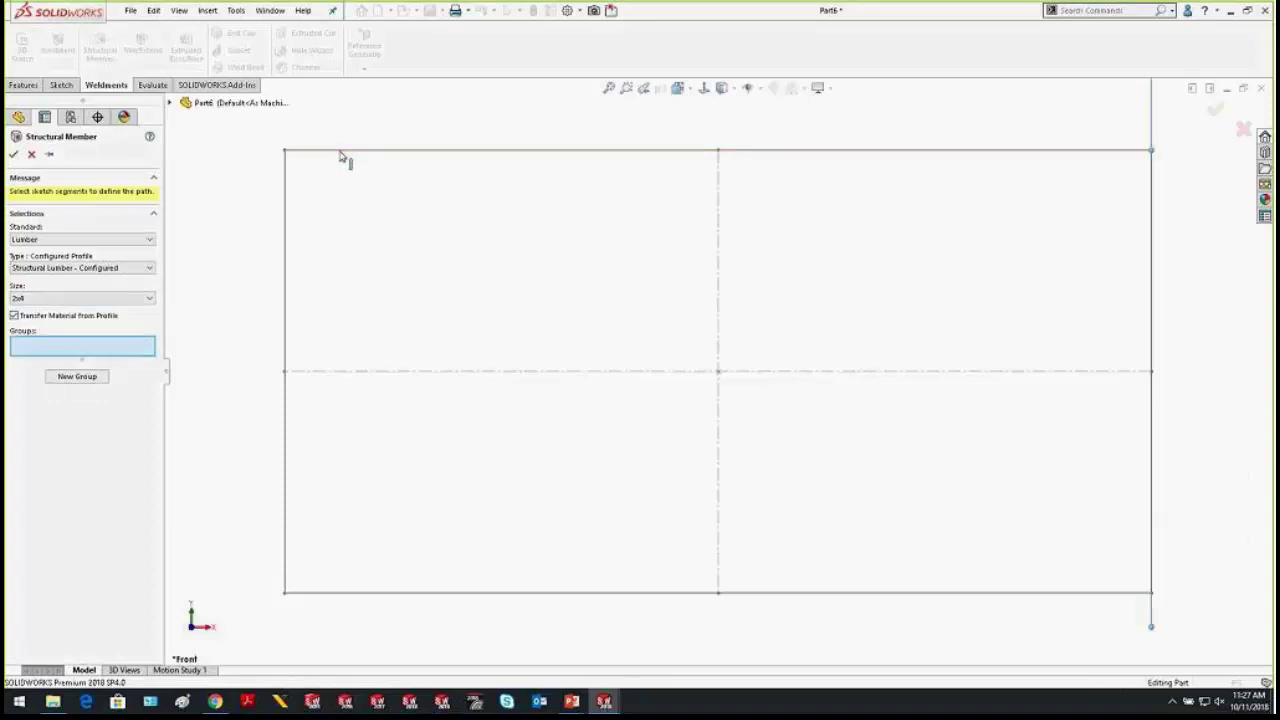
pyautogui.click(480, 150)
pyautogui.hotkey('ctrl', '7')
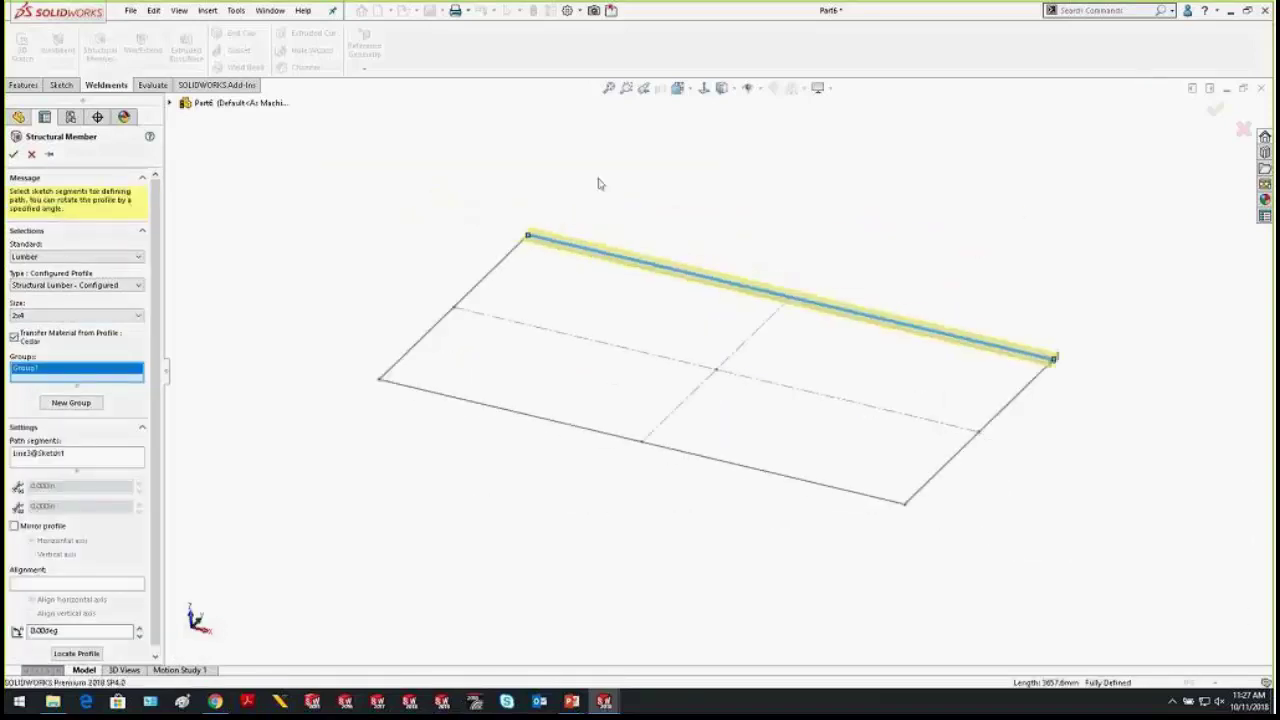
pyautogui.click(1021, 395)
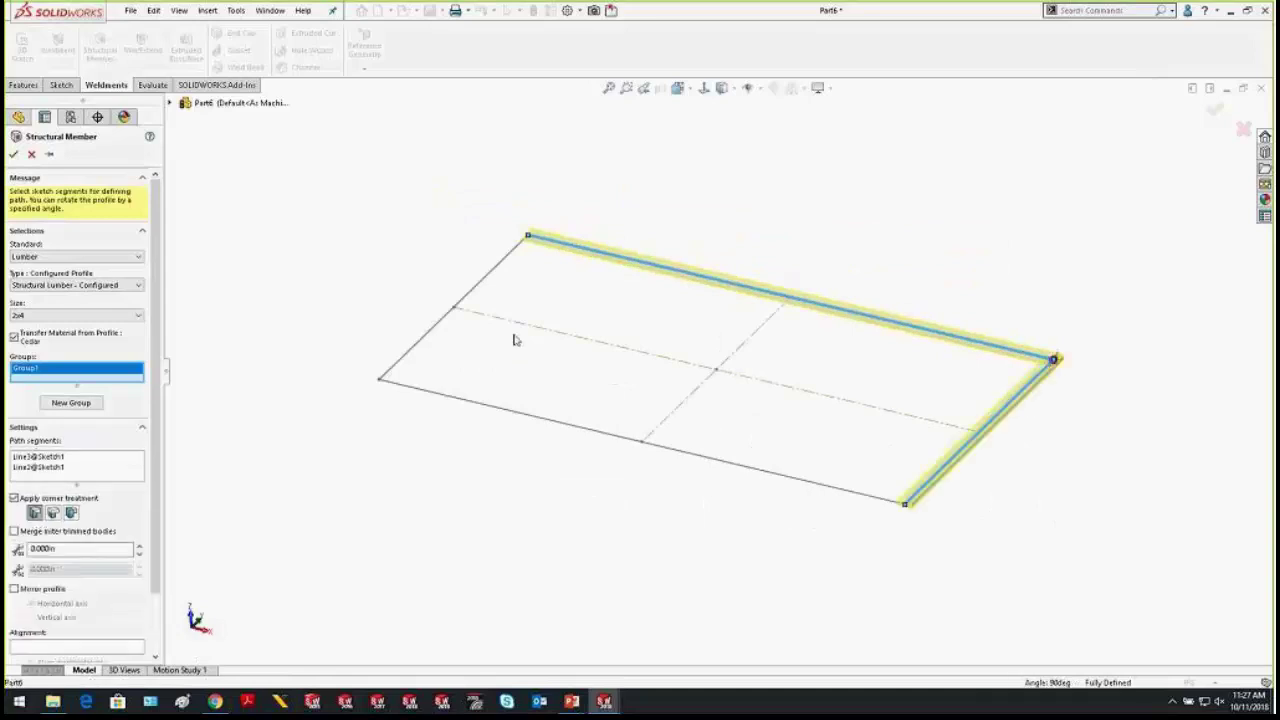
pyautogui.click(496, 273)
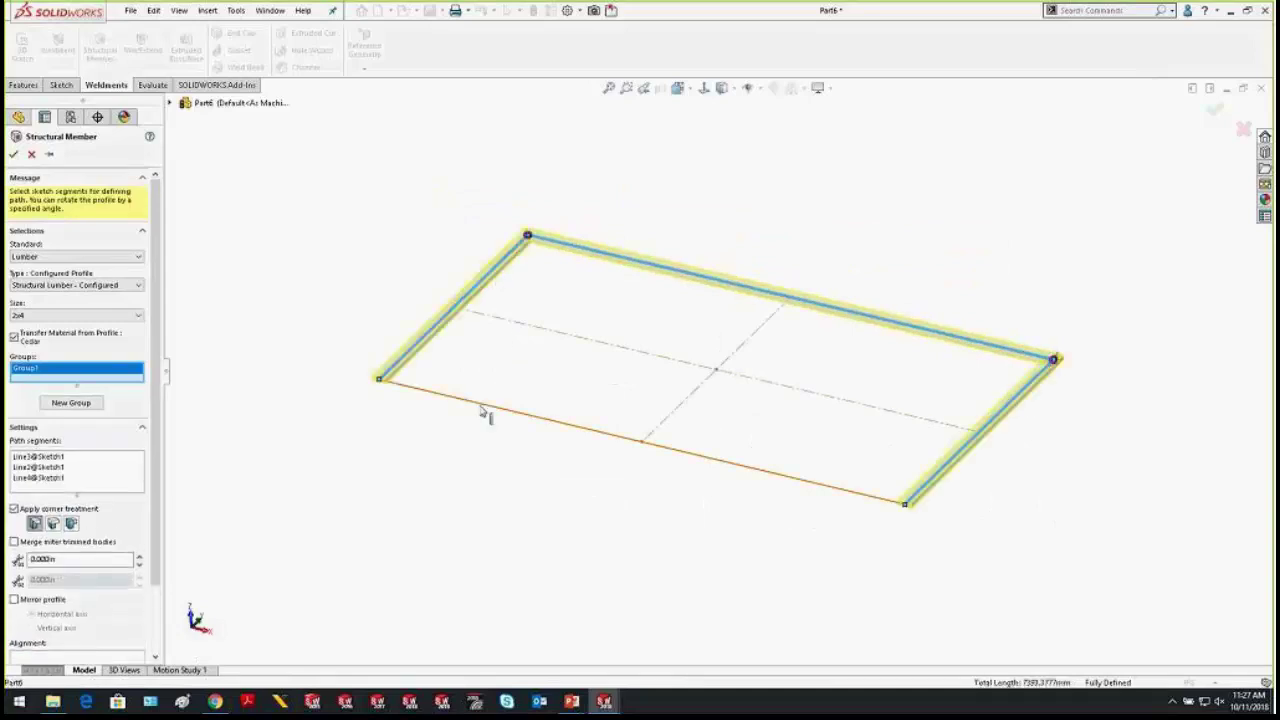
pyautogui.click(422, 389)
pyautogui.scroll(-5, 422, 389)
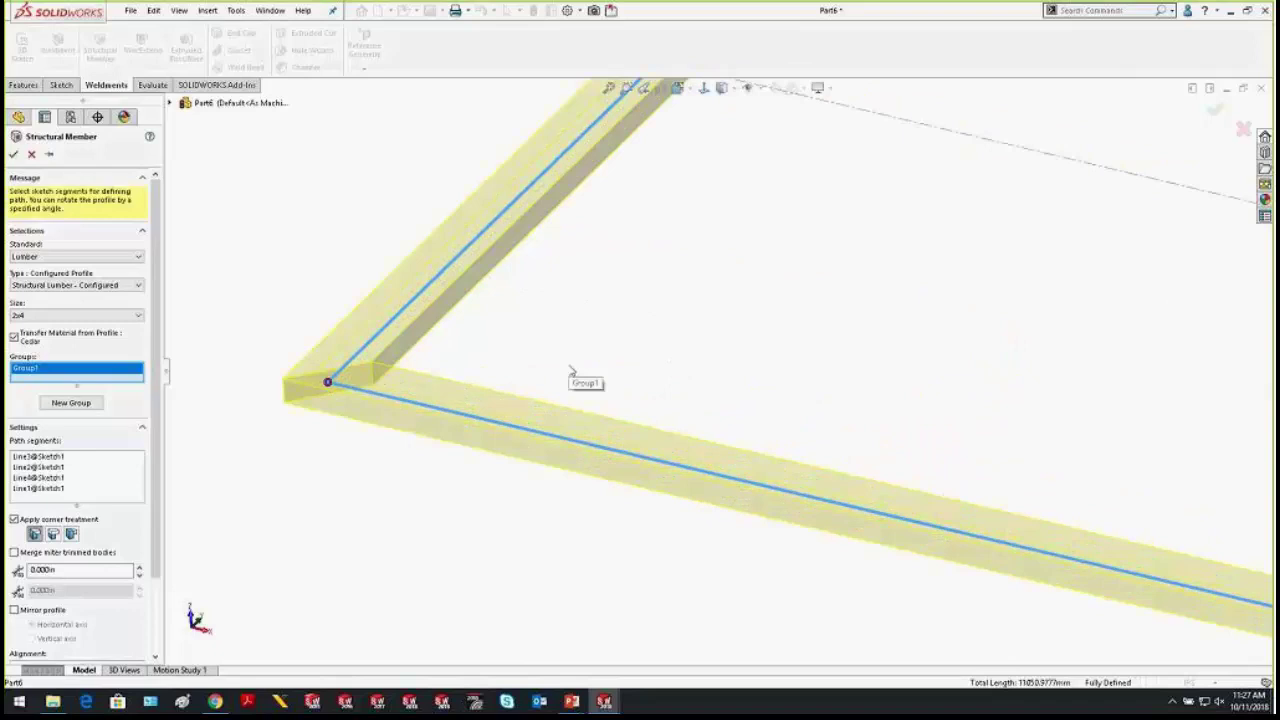
pyautogui.scroll(5, 570, 372)
pyautogui.scroll(-3, 1086, 380)
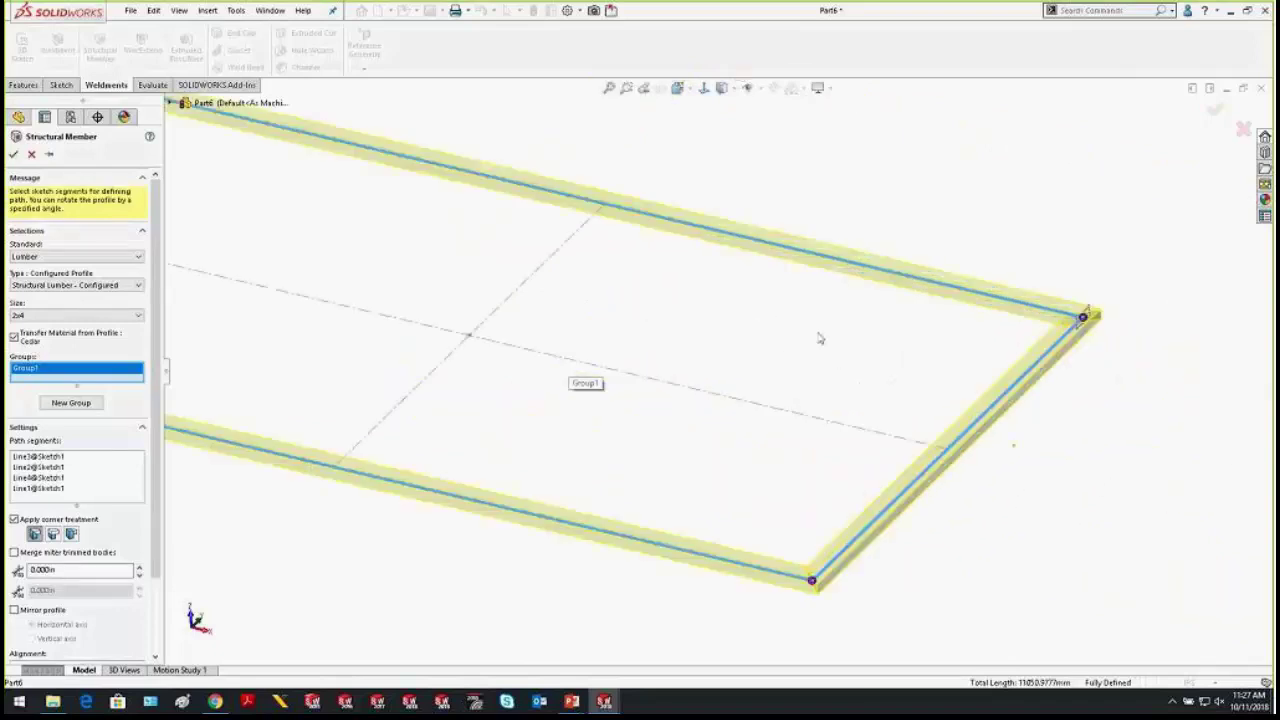
pyautogui.scroll(1, 820, 337)
pyautogui.scroll(2, 297, 306)
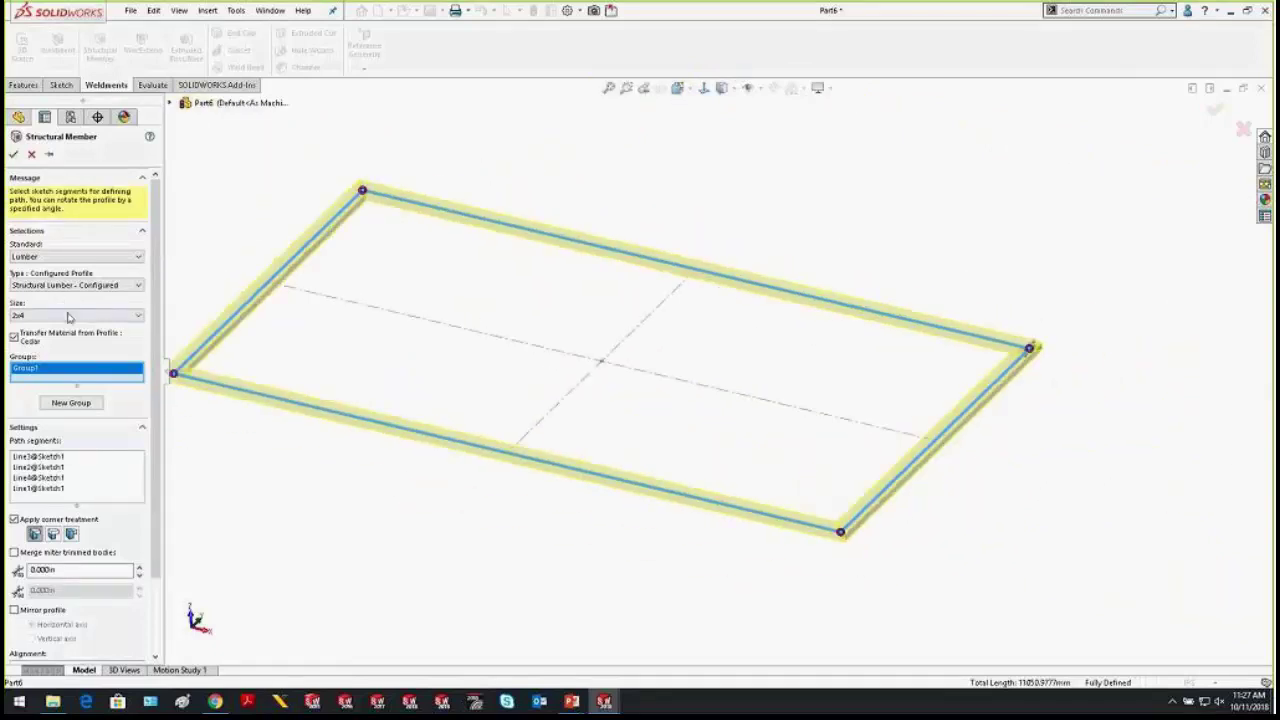
# Try the 2x6 size on the frame, set it to 2x8 and accept the structural member
pyautogui.click(68, 316)
pyautogui.click(68, 338)
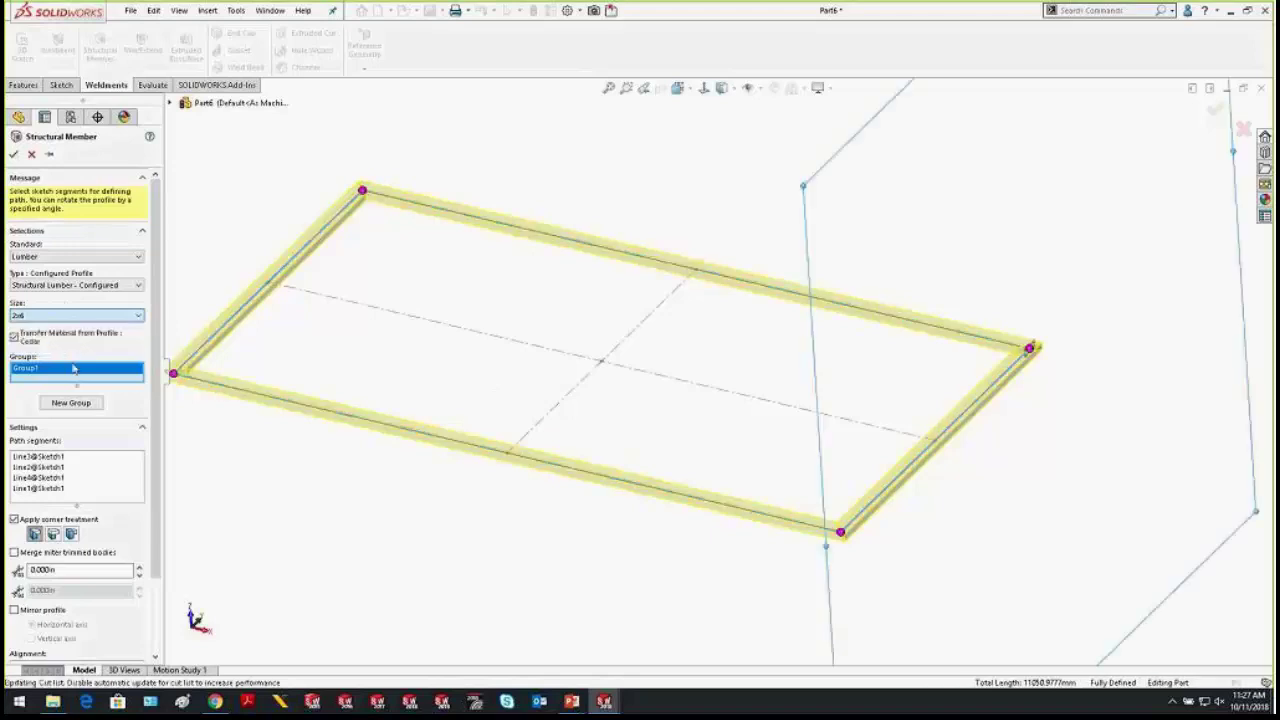
pyautogui.click(70, 306)
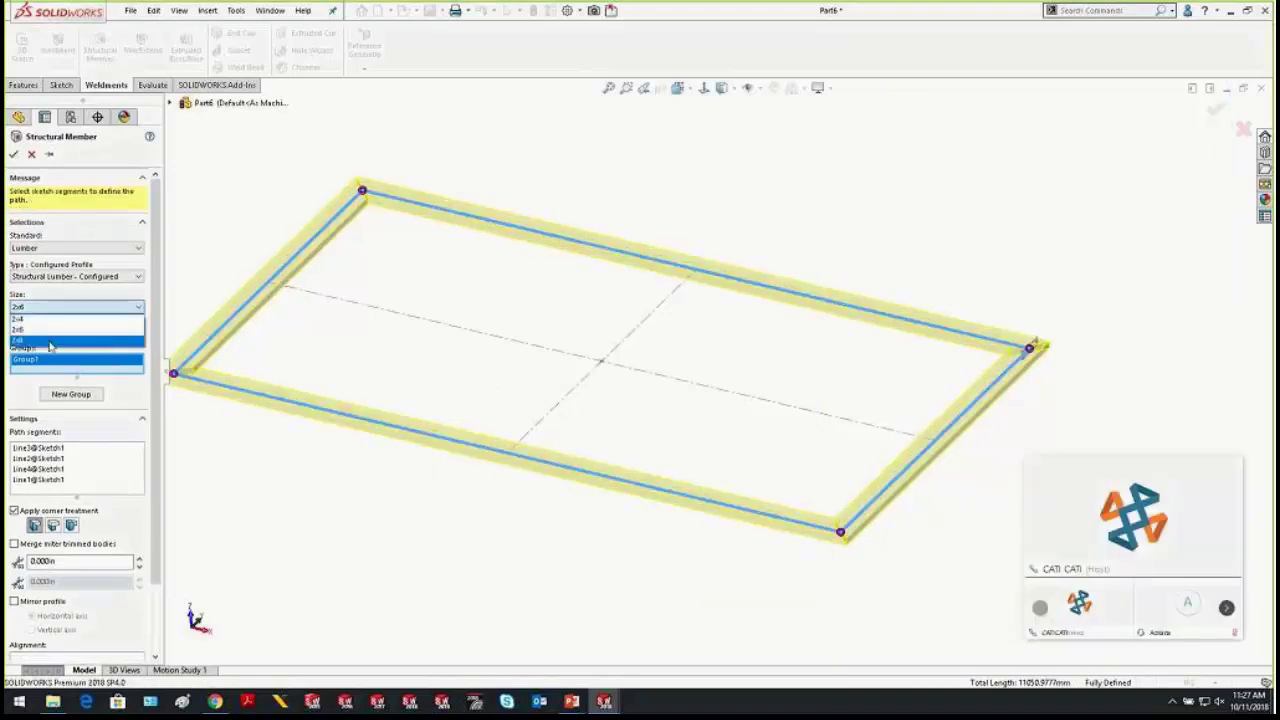
pyautogui.click(50, 341)
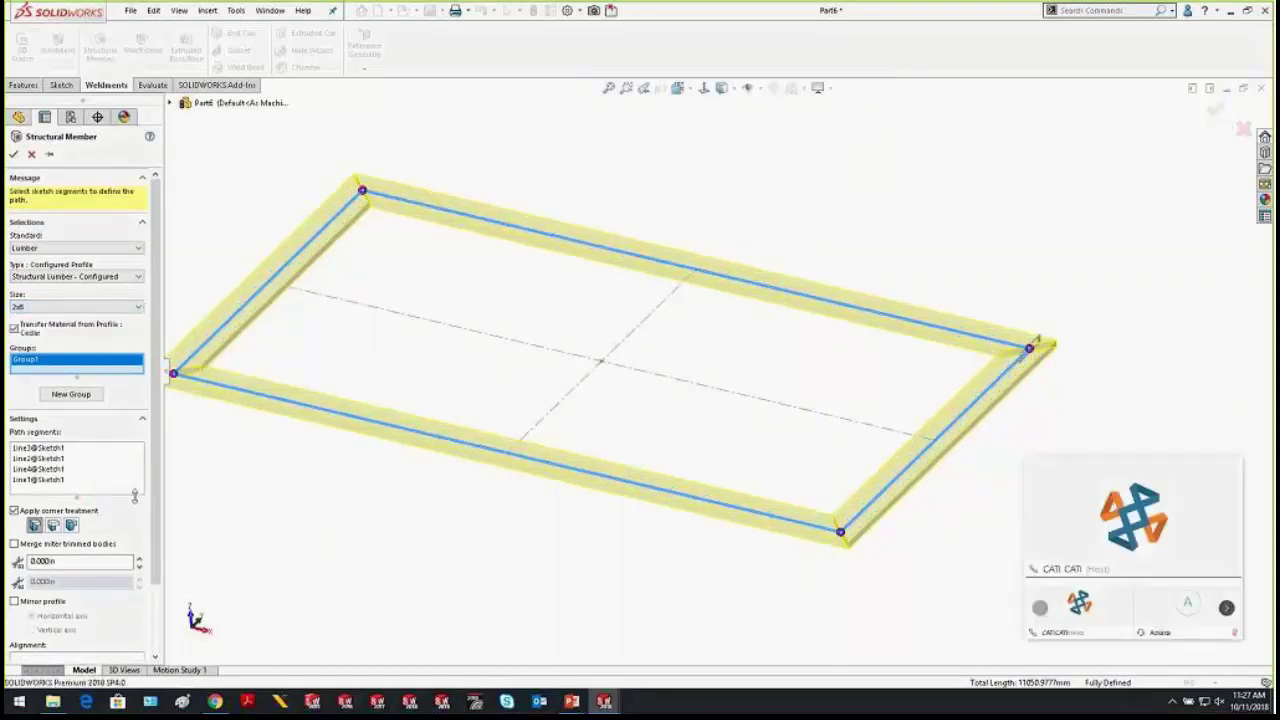
pyautogui.click(14, 155)
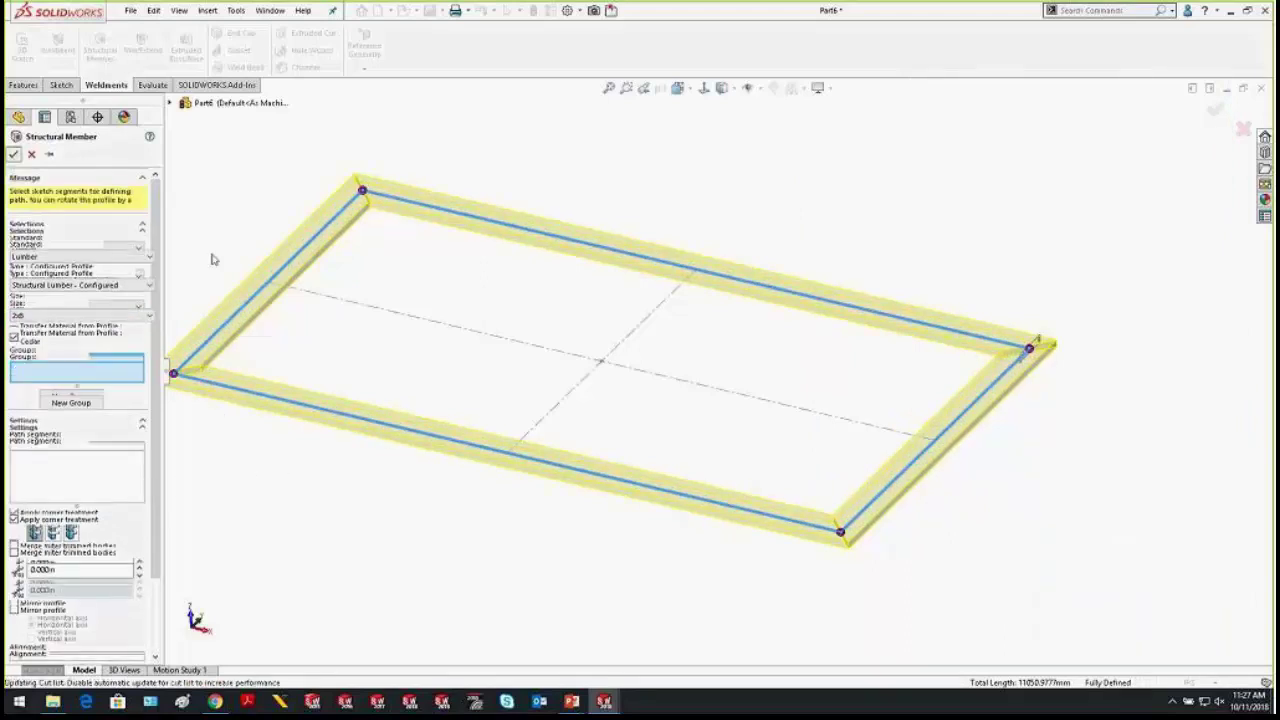
pyautogui.click(76, 326)
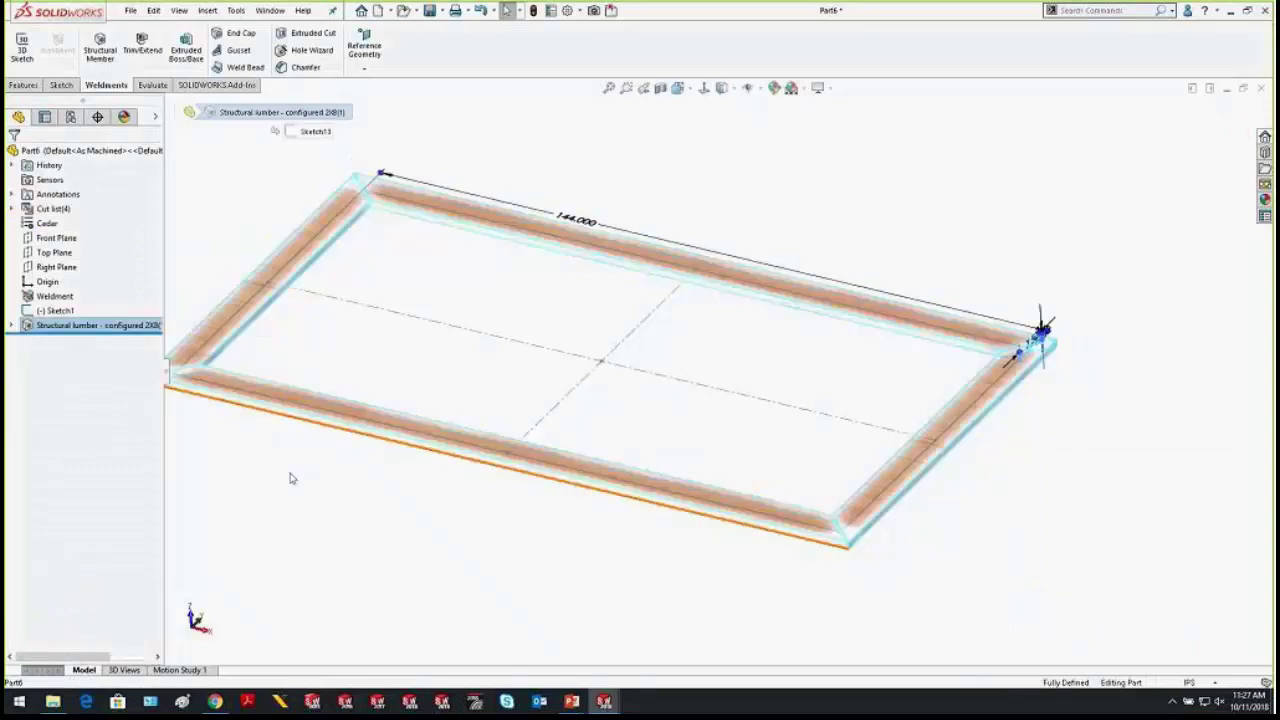
pyautogui.click(389, 248)
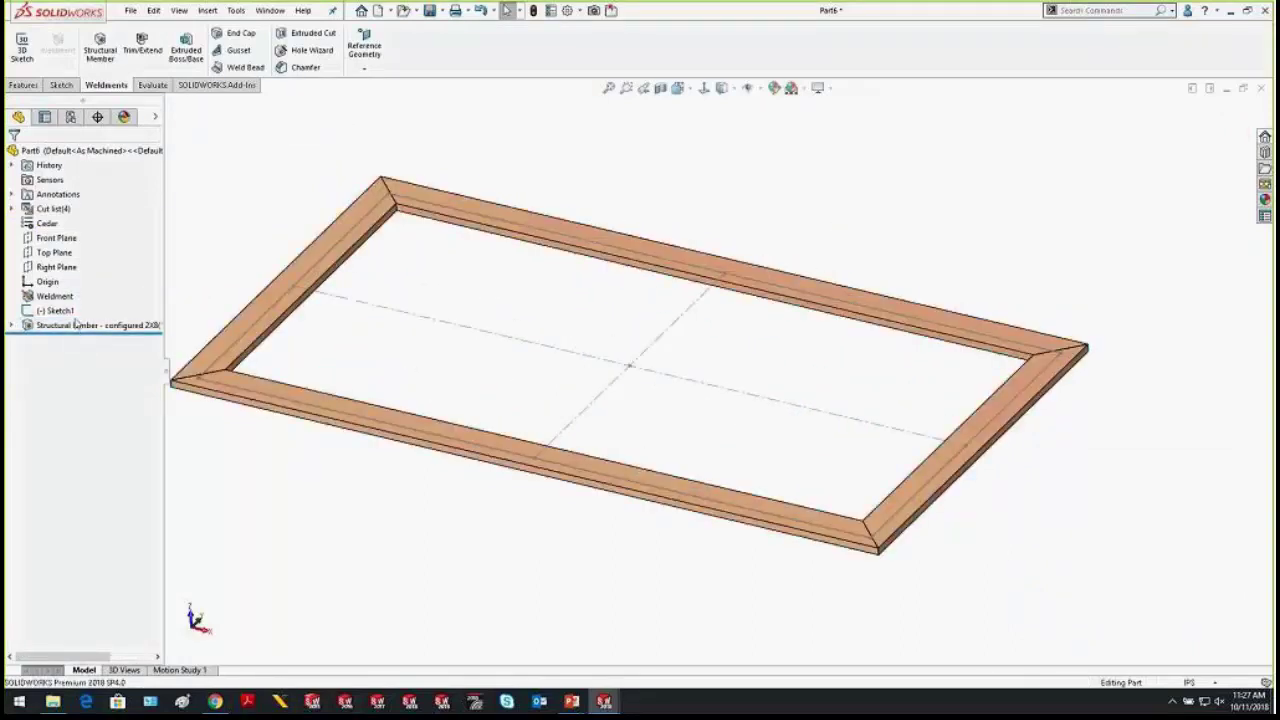
# Review the cut-list properties of the first cut-list item, including its description and material, and close them unchanged
pyautogui.click(14, 209)
pyautogui.rightClick(66, 226)
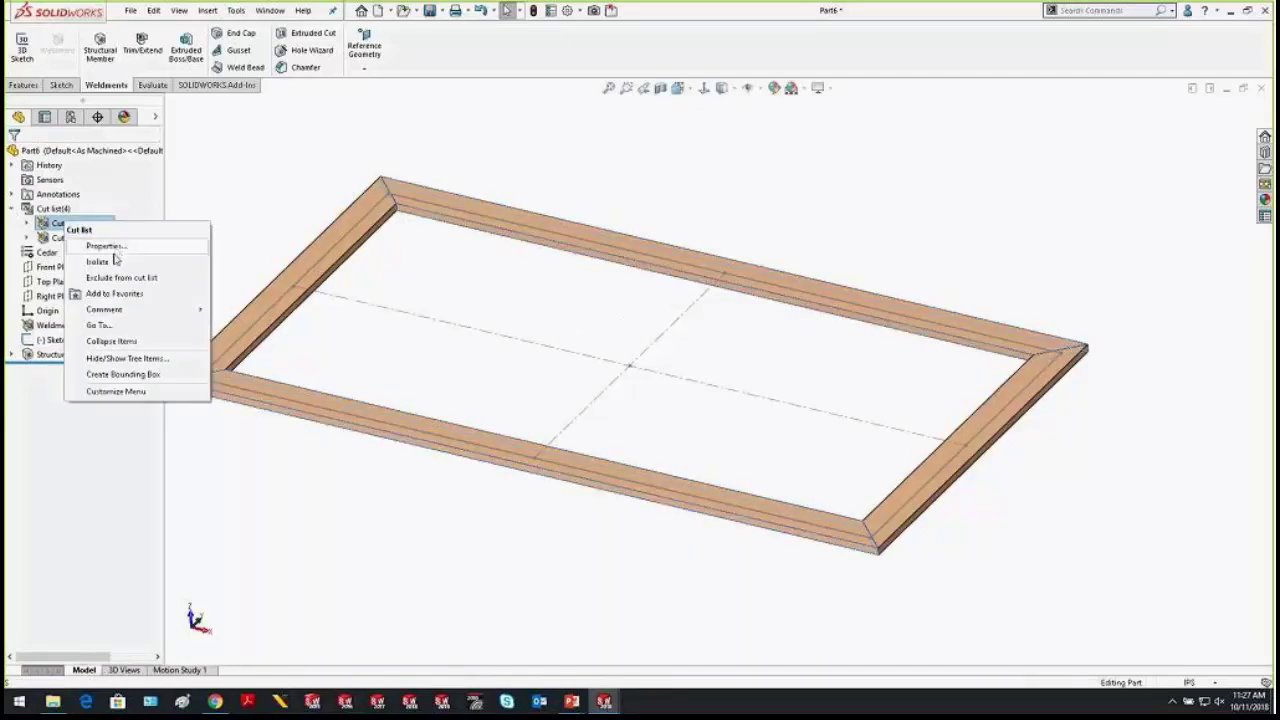
pyautogui.click(168, 249)
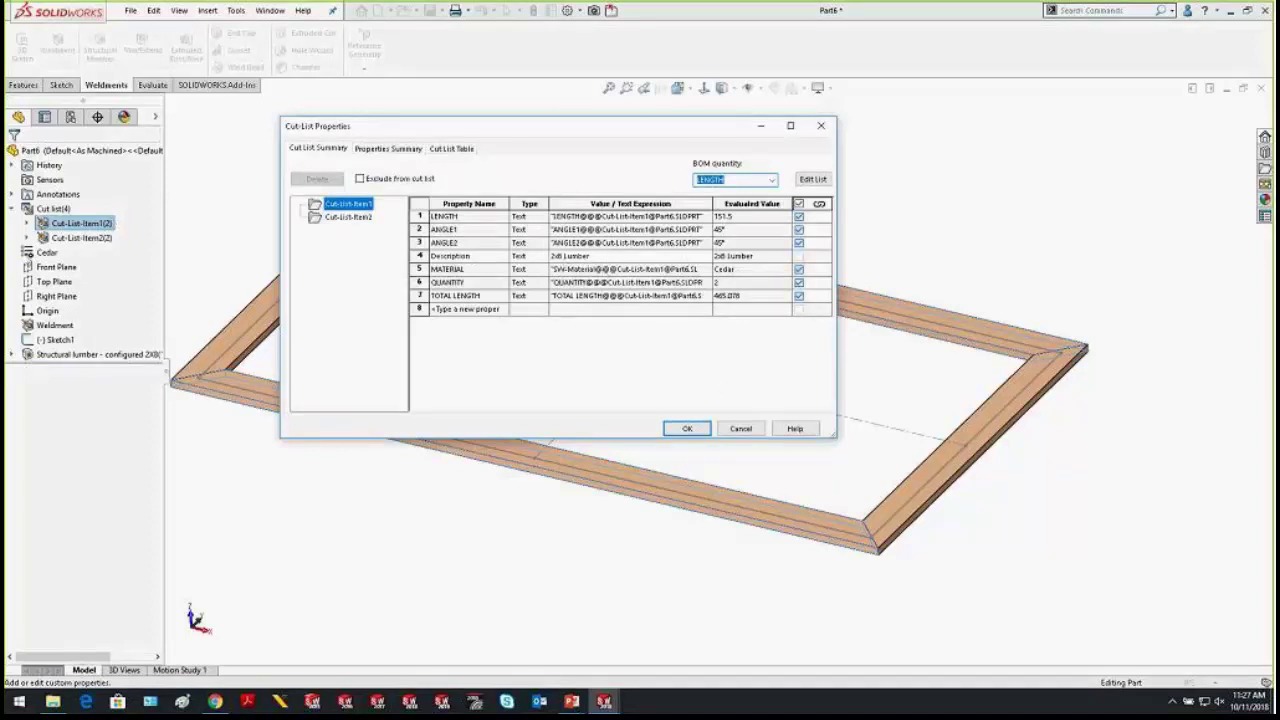
pyautogui.click(729, 432)
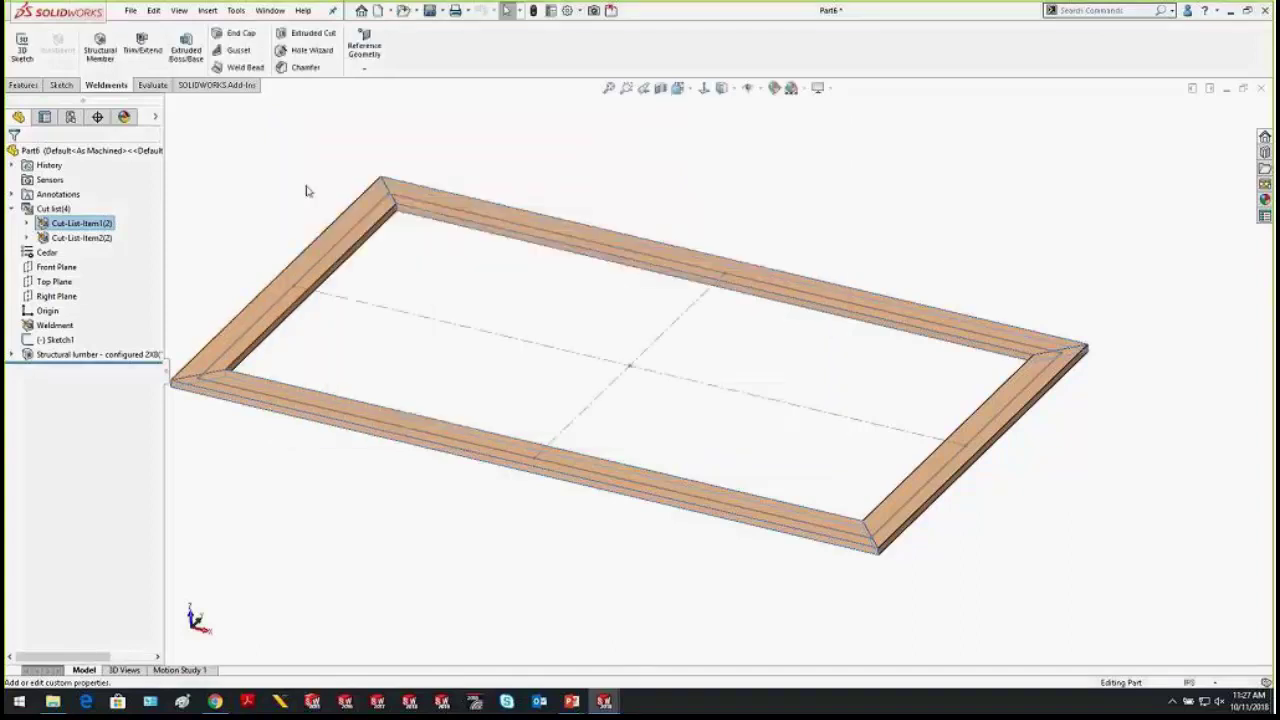
# Enable renaming cut list folders with the Description property value in the document's weldment properties
pyautogui.click(237, 10)
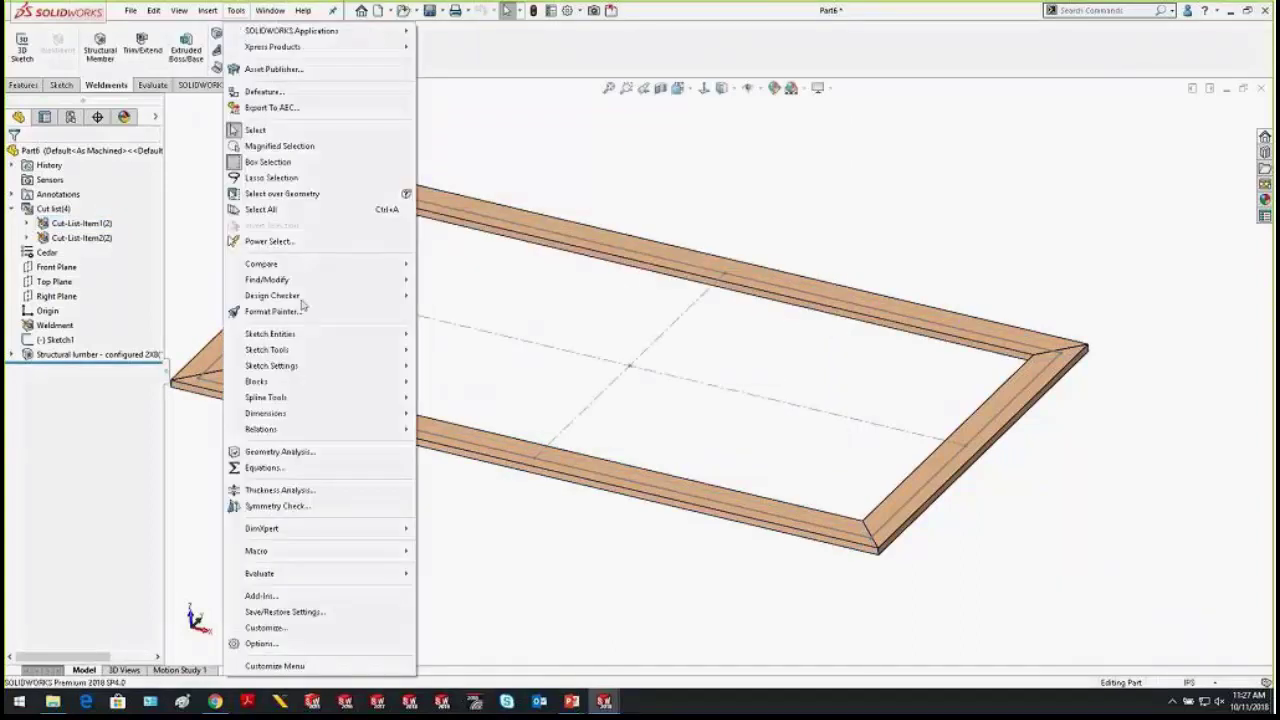
pyautogui.click(295, 644)
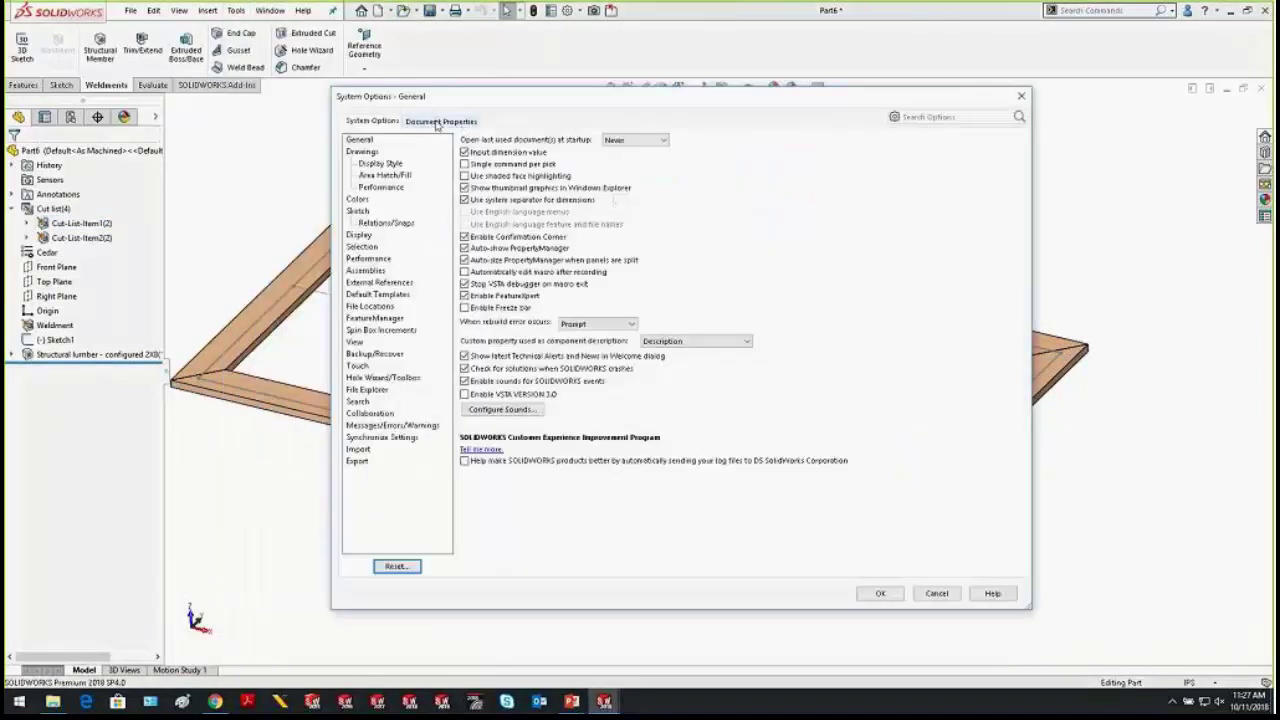
pyautogui.click(436, 122)
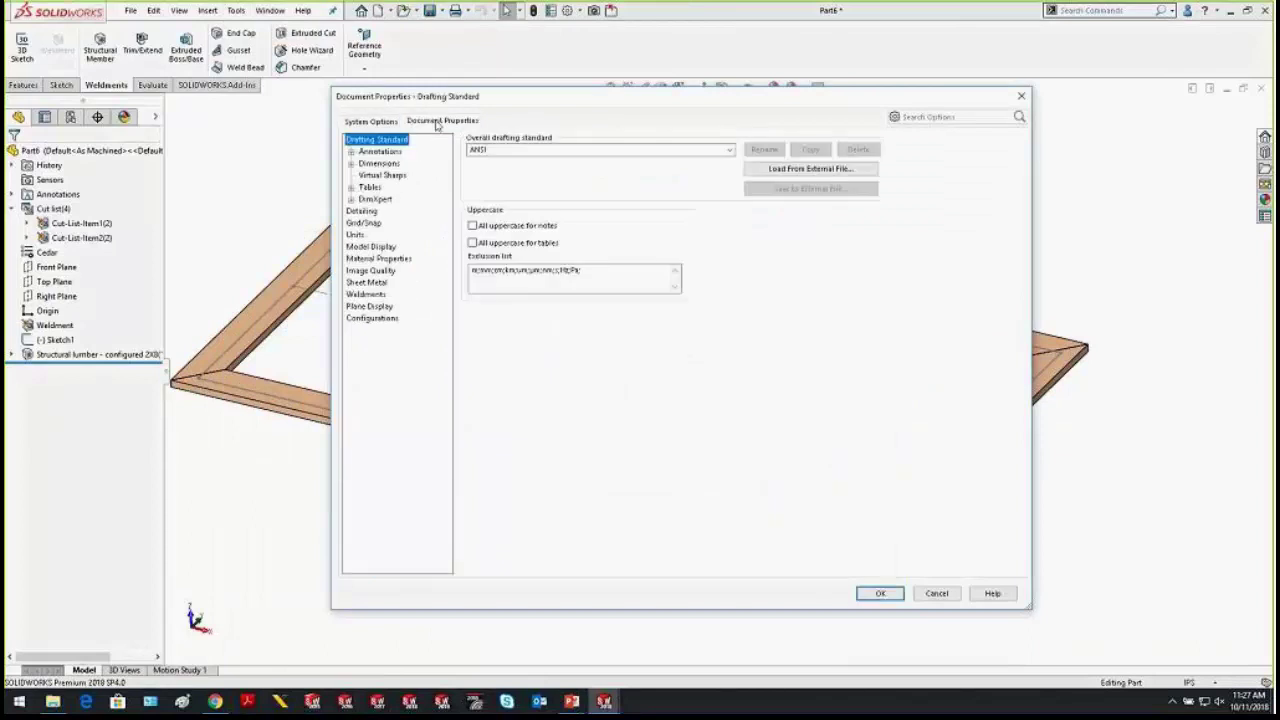
pyautogui.click(367, 296)
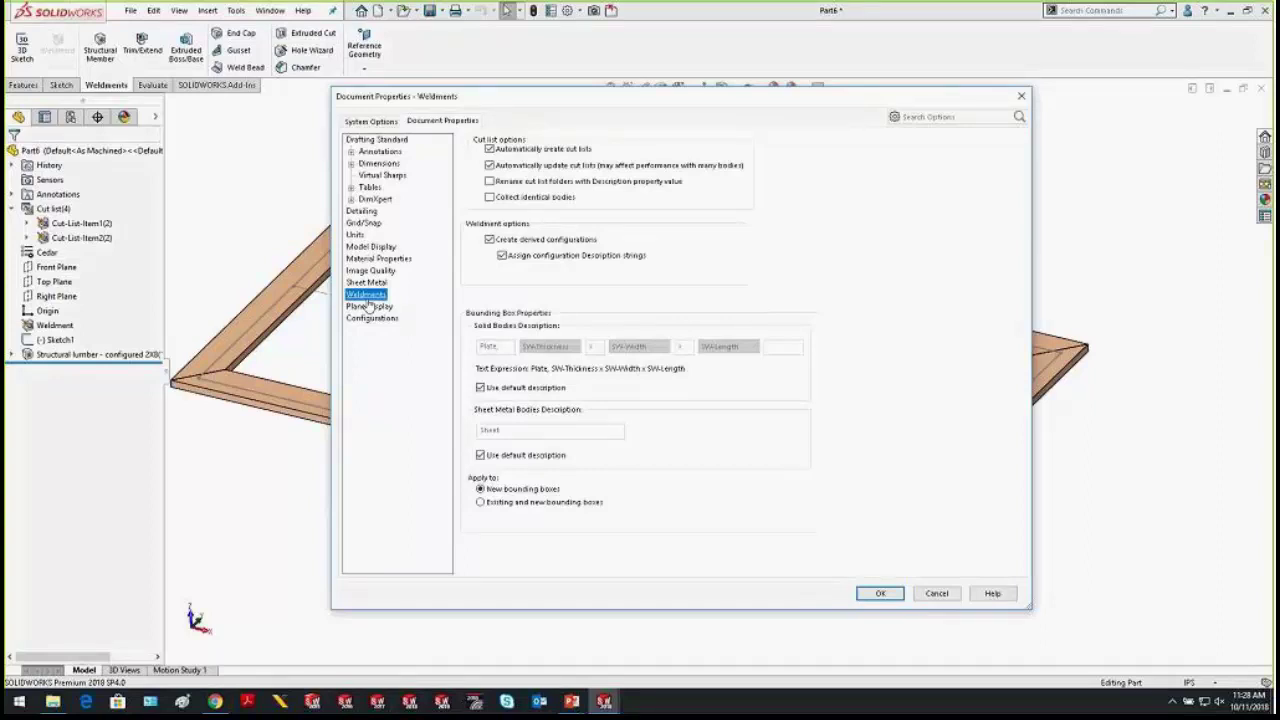
pyautogui.click(490, 182)
pyautogui.click(878, 593)
pyautogui.click(80, 223)
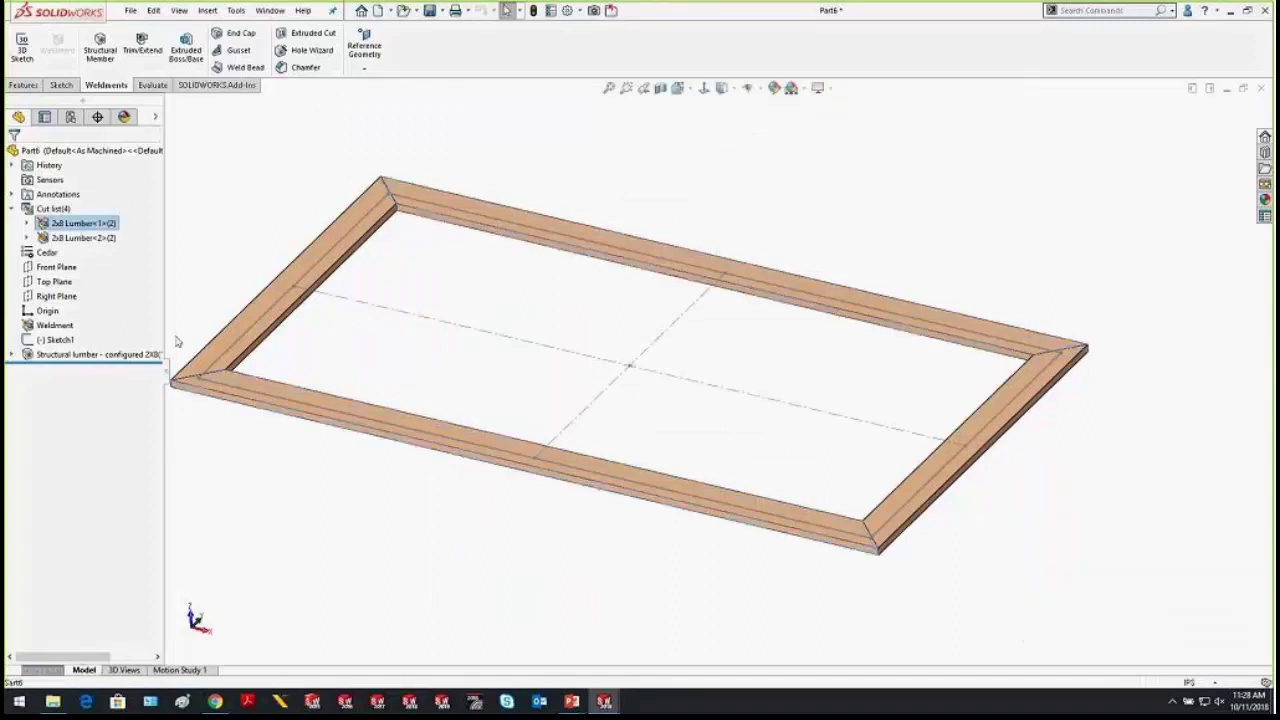
pyautogui.click(285, 485)
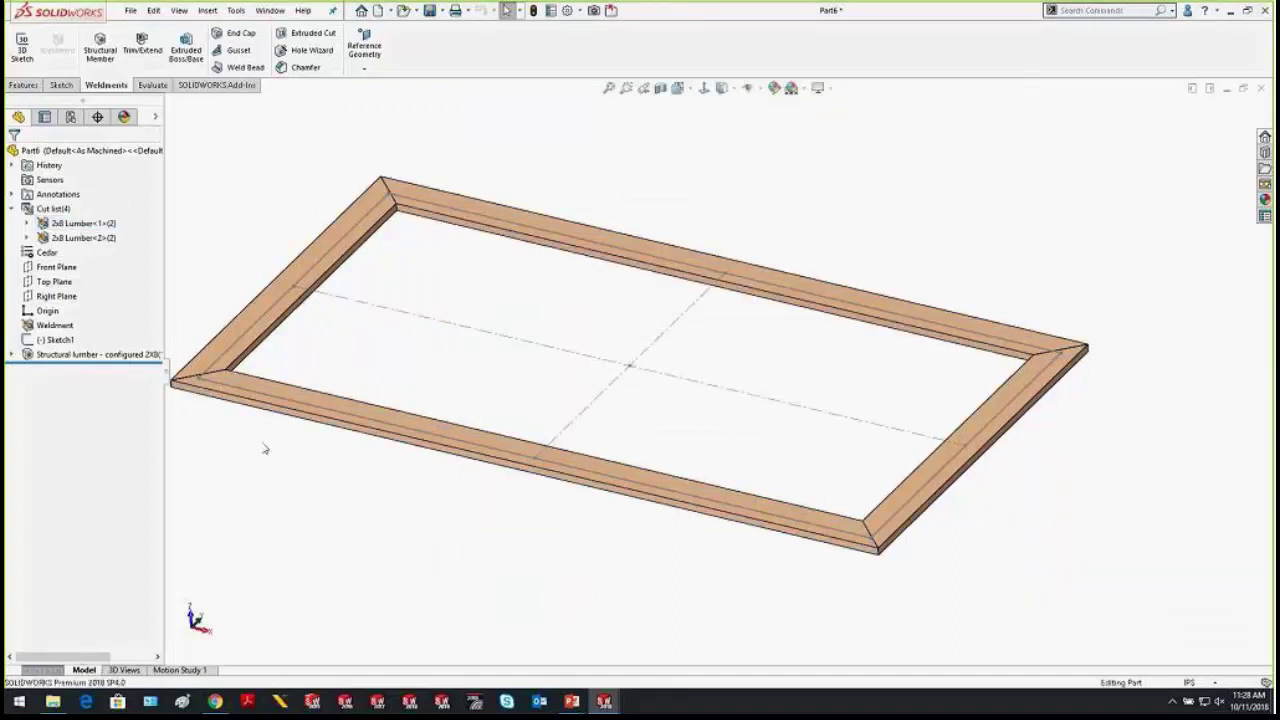
# Change the size of the frame's structural member to 2x4 and accept the edit
pyautogui.rightClick(112, 356)
pyautogui.click(120, 296)
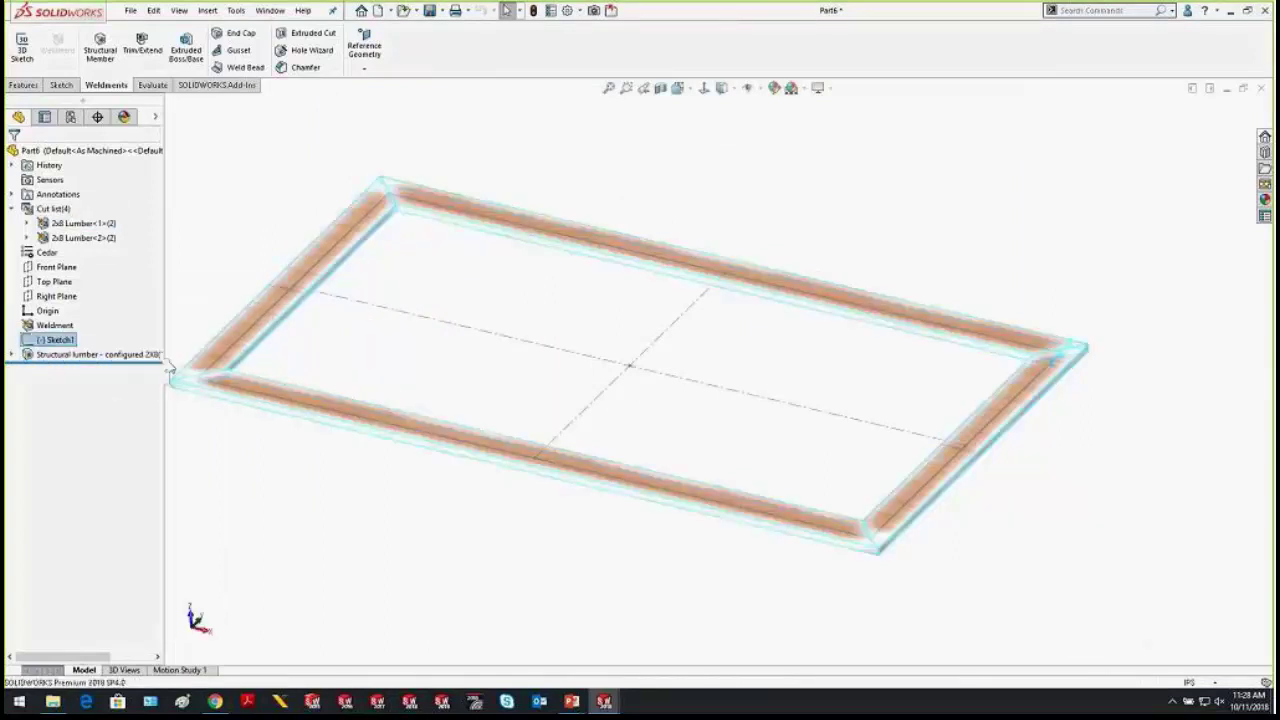
pyautogui.click(55, 314)
pyautogui.click(46, 331)
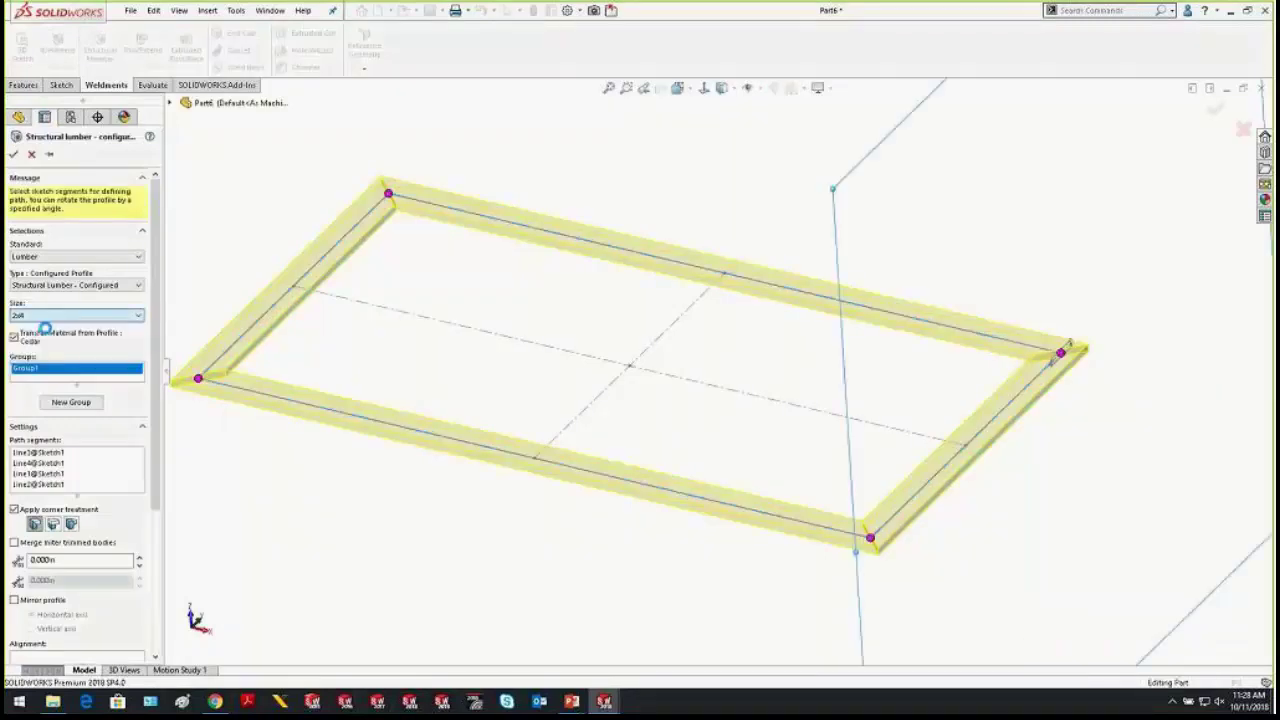
pyautogui.click(13, 154)
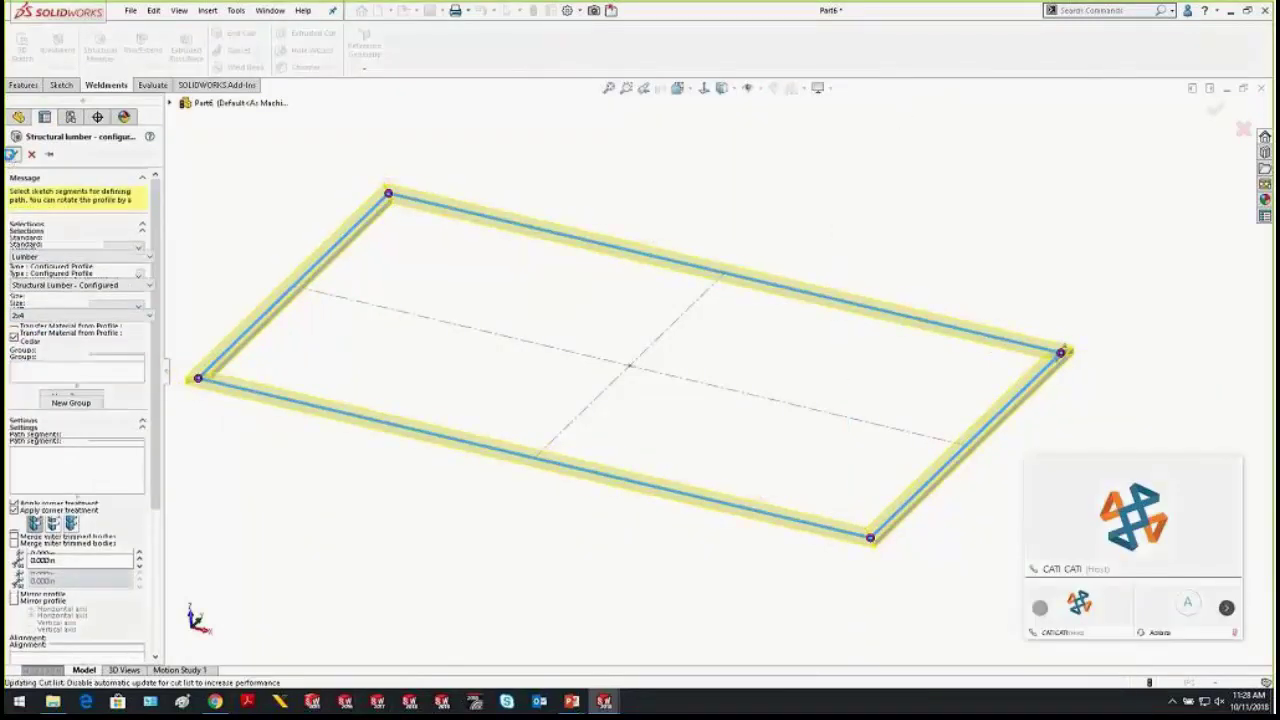
pyautogui.click(92, 225)
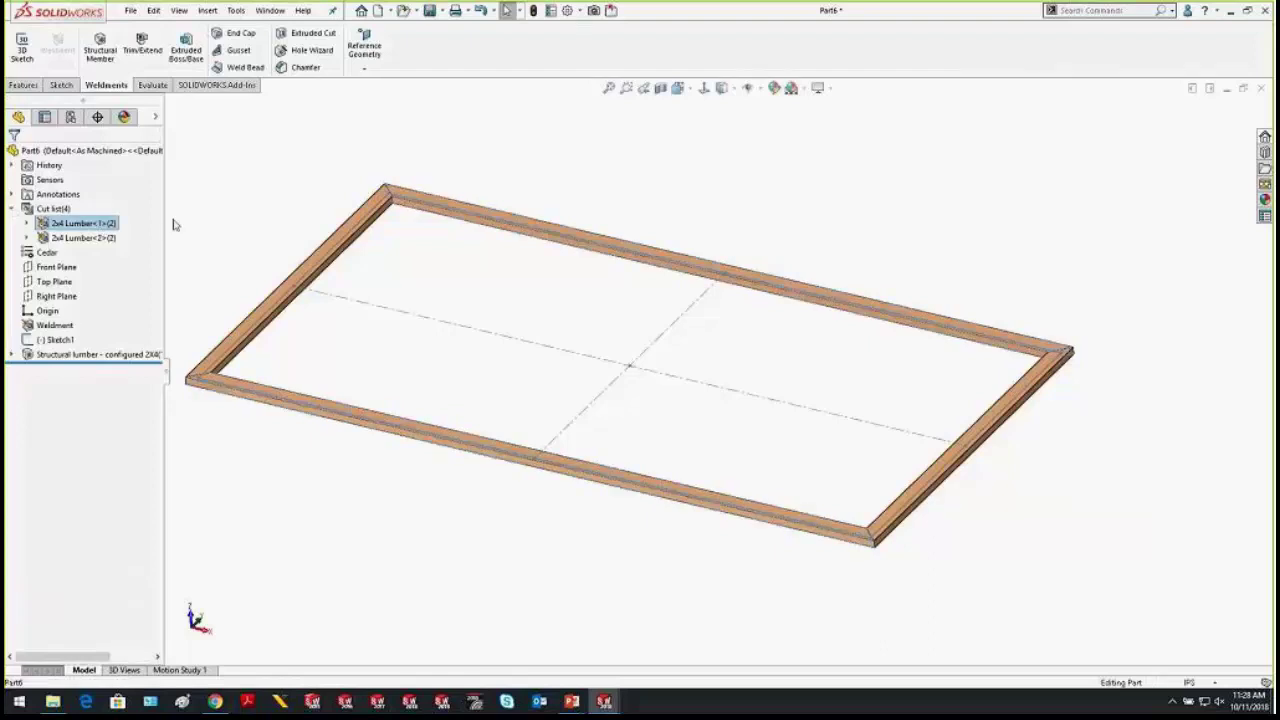
pyautogui.moveTo(571, 701)
pyautogui.click(638, 672)
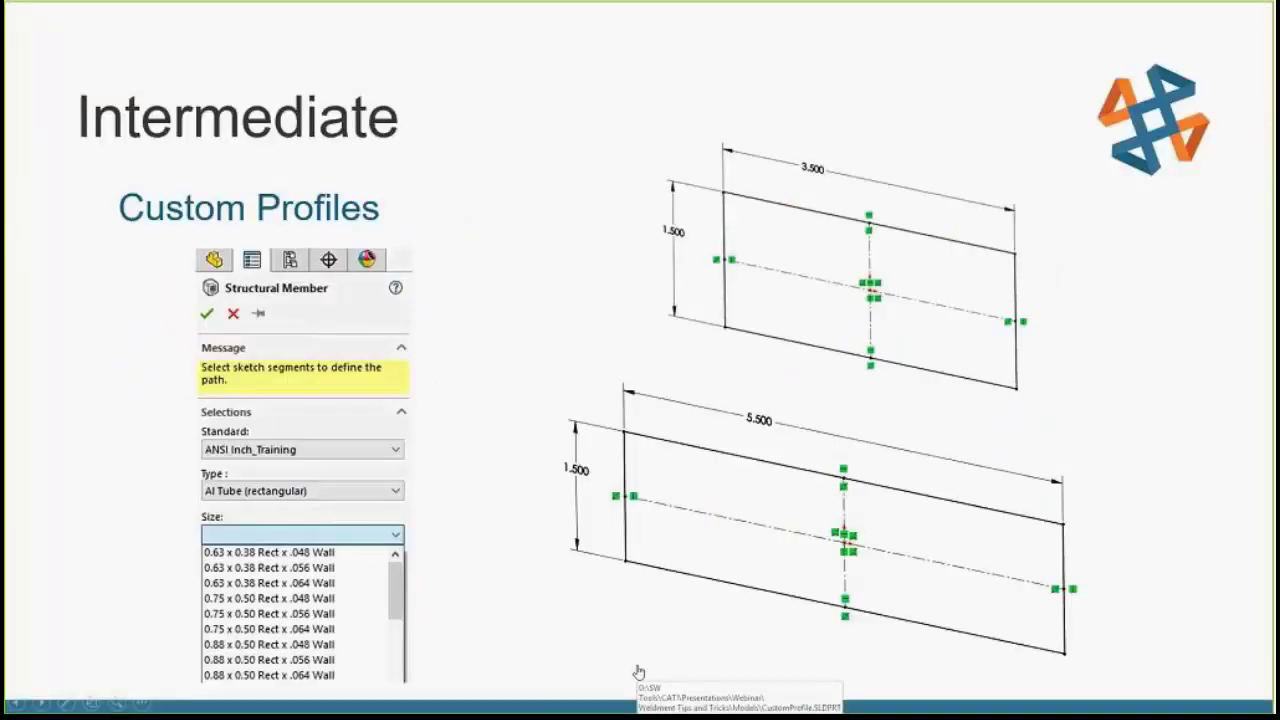
pyautogui.press('Right')
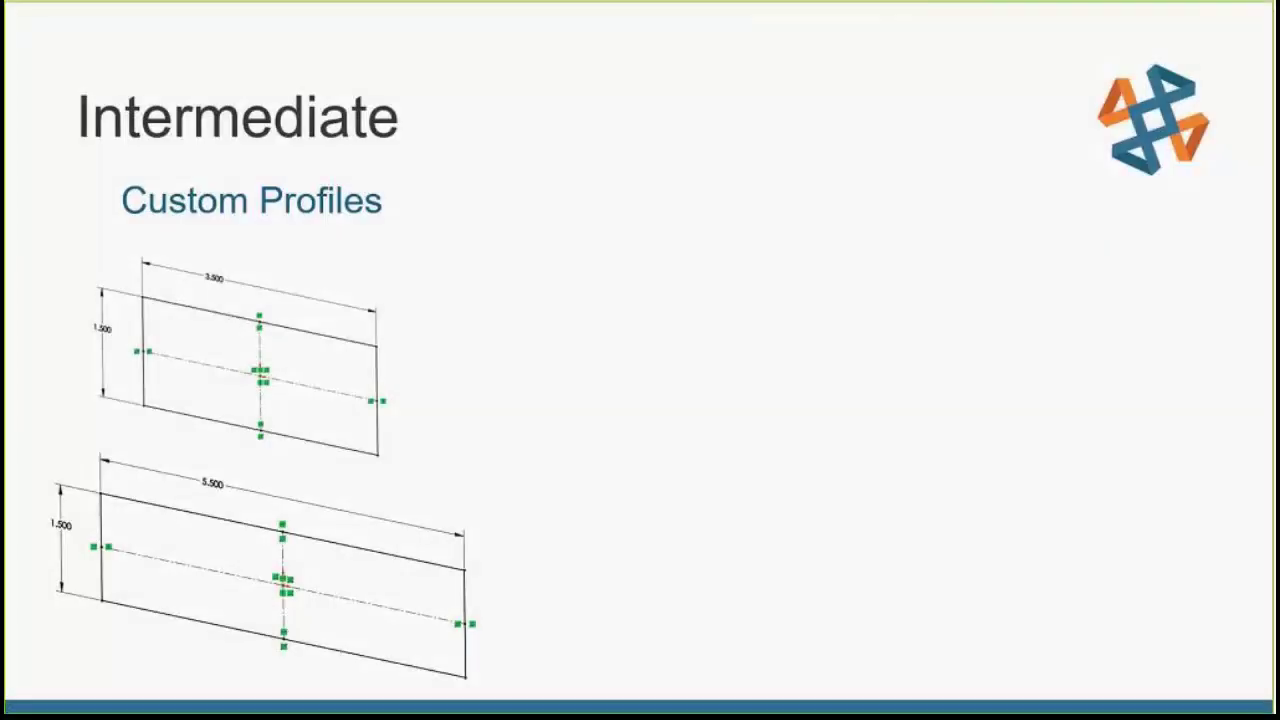
pyautogui.press('Right')
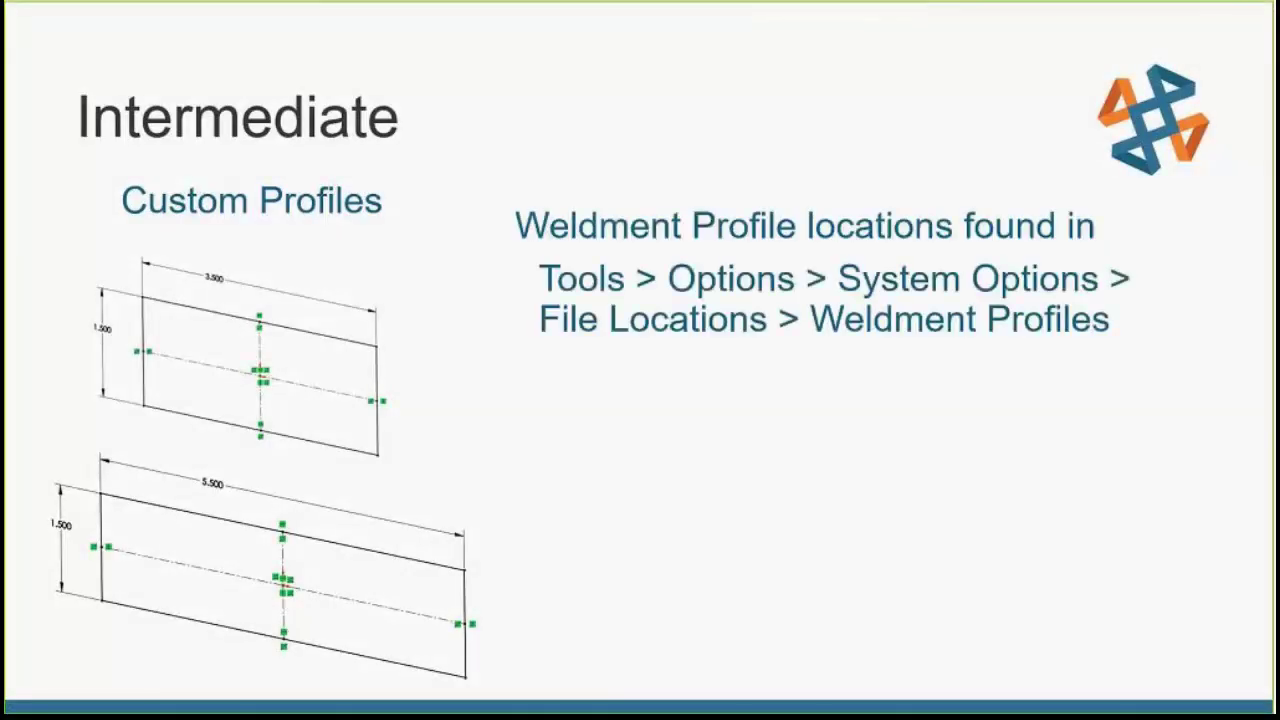
pyautogui.press('Right')
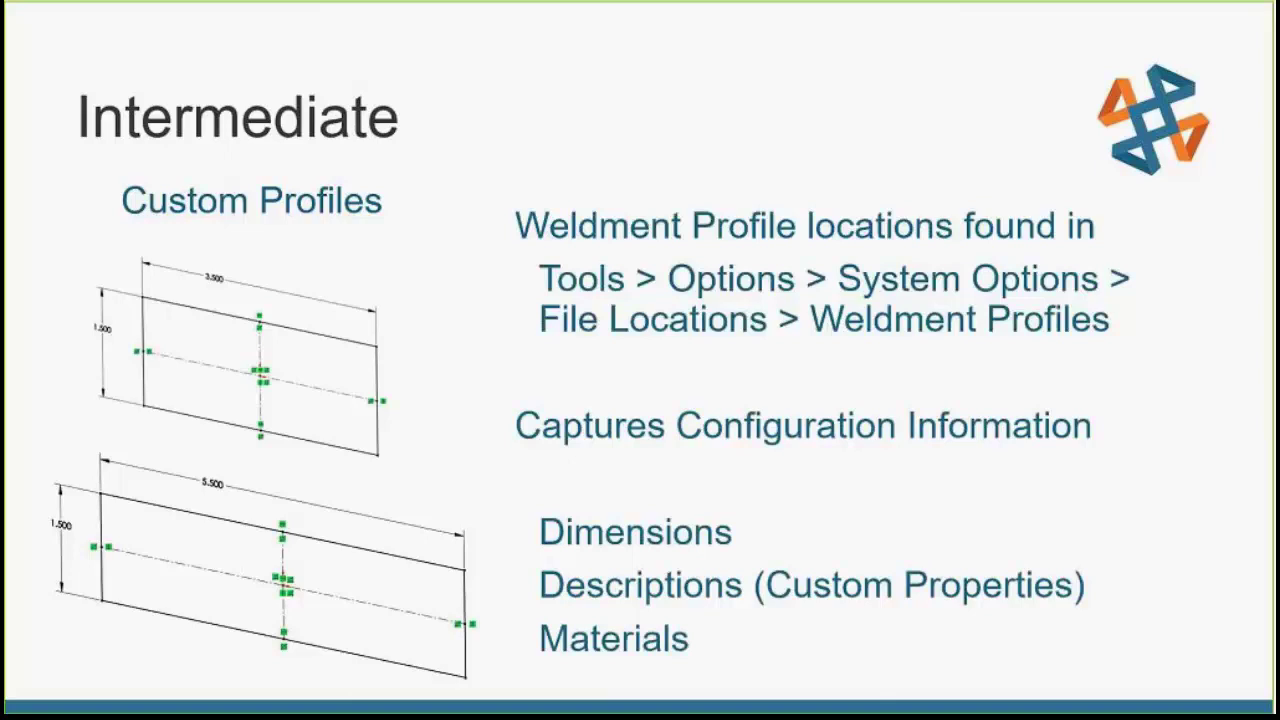
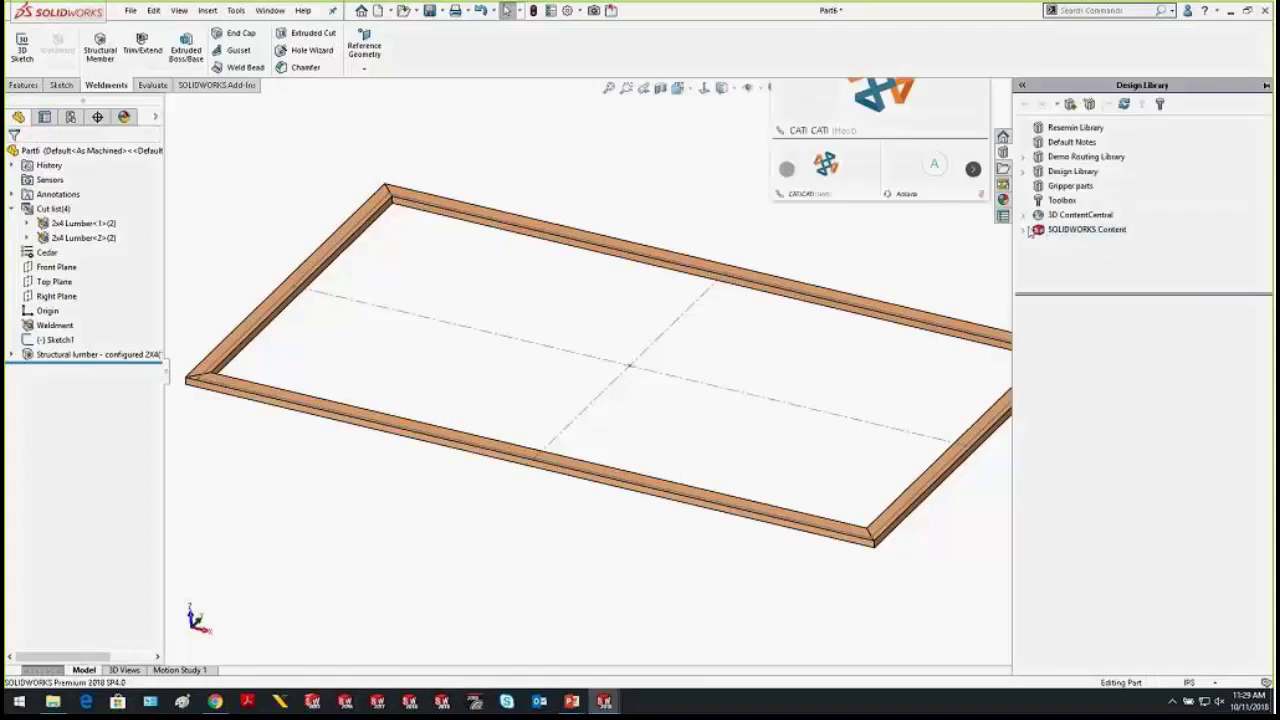
# Show the downloadable Weldments profile sets of SOLIDWORKS Content in the Design Library
pyautogui.click(1028, 230)
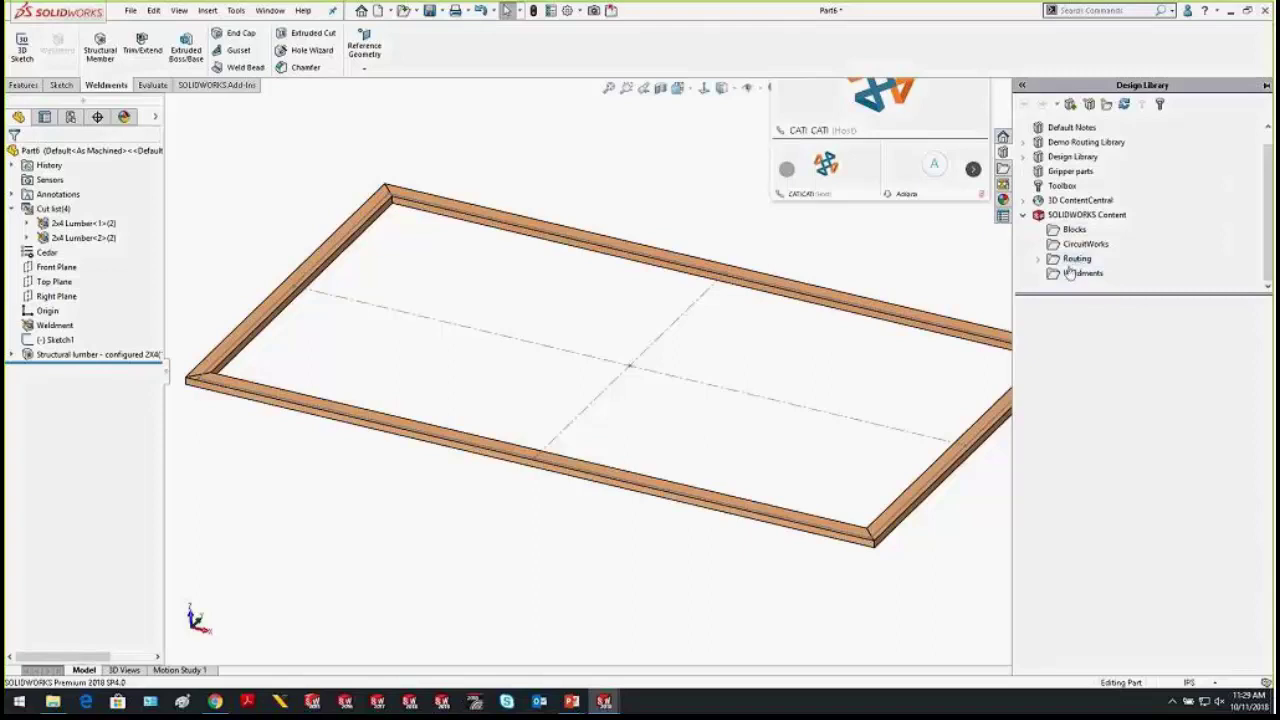
pyautogui.click(1024, 200)
pyautogui.scroll(-1, 1070, 268)
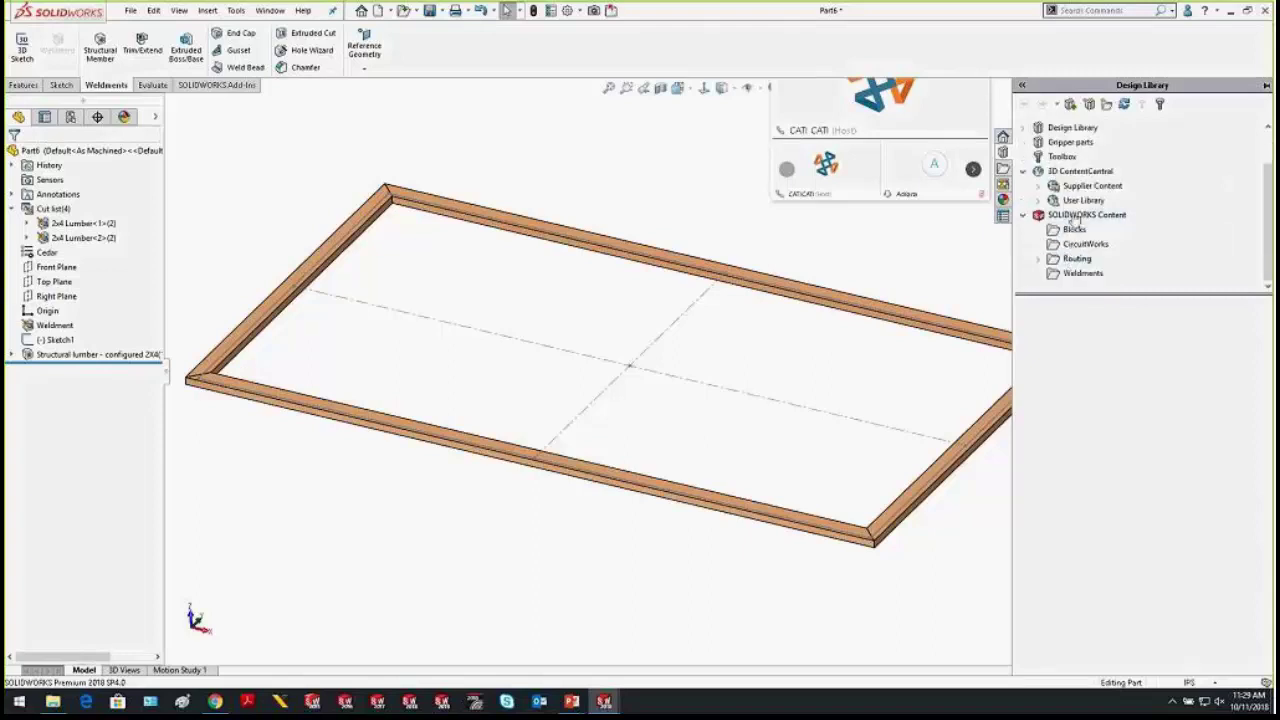
pyautogui.click(1074, 216)
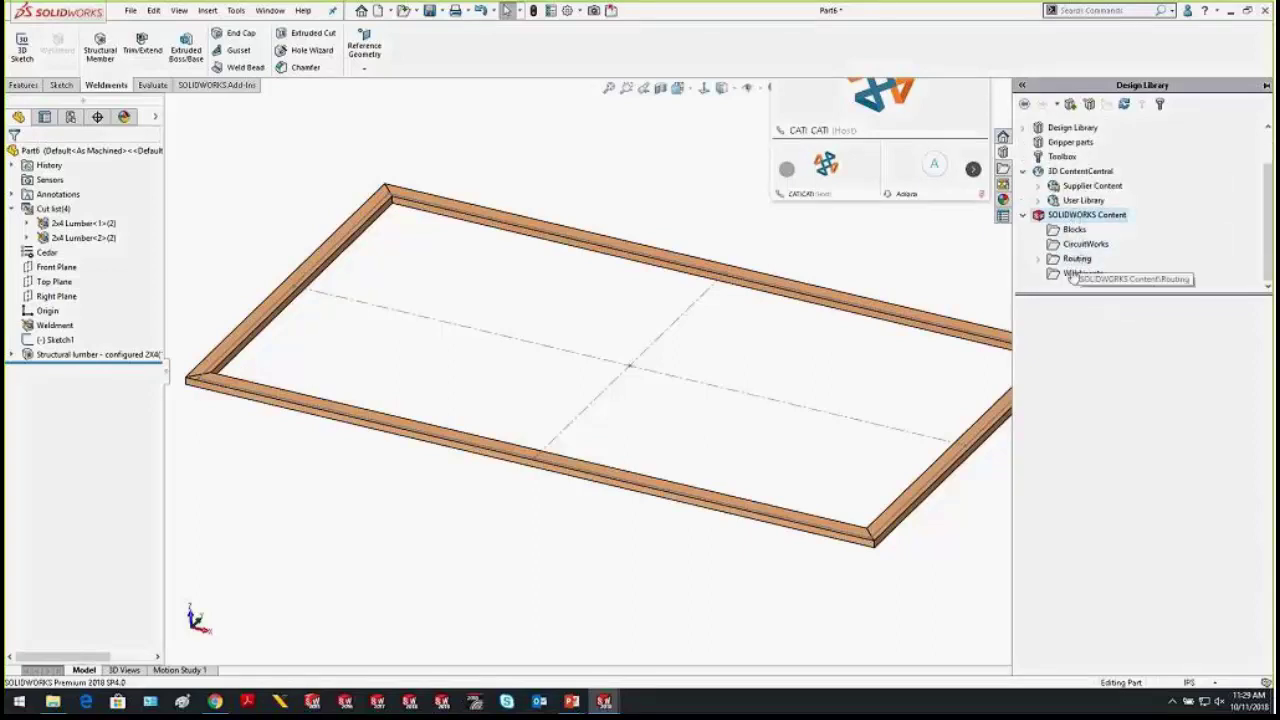
pyautogui.click(1080, 273)
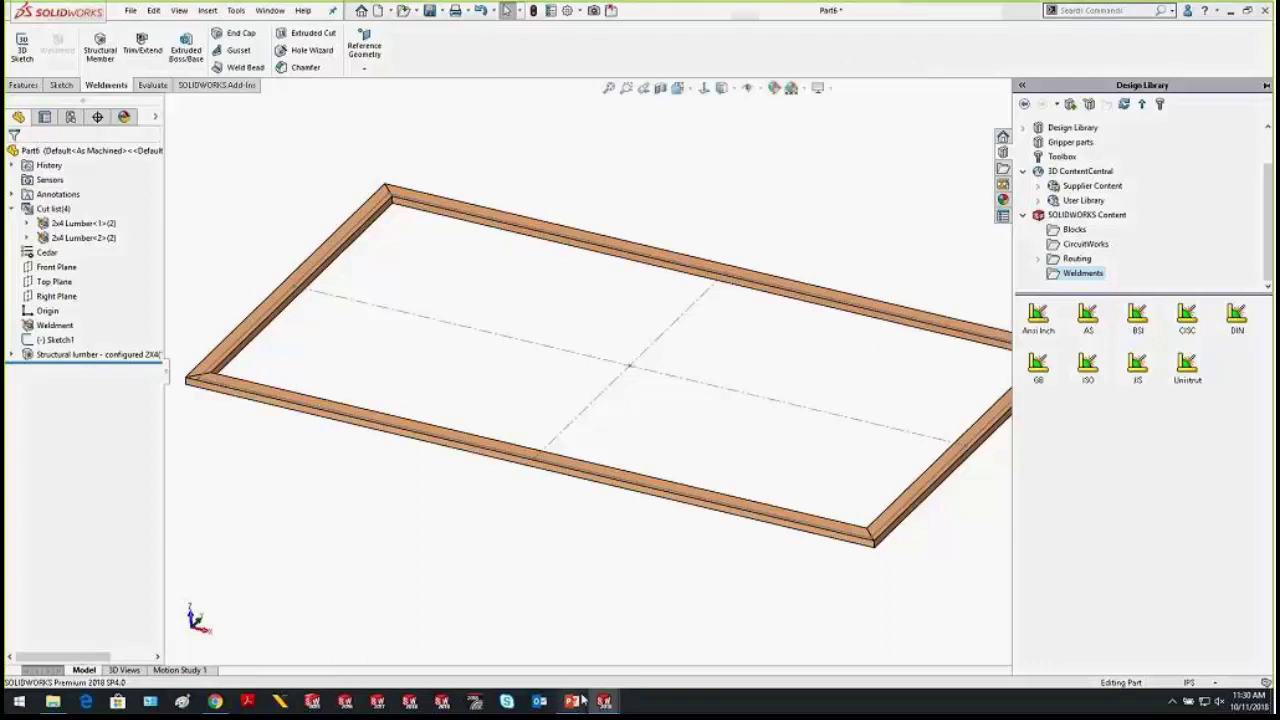
pyautogui.moveTo(571, 701)
pyautogui.click(612, 642)
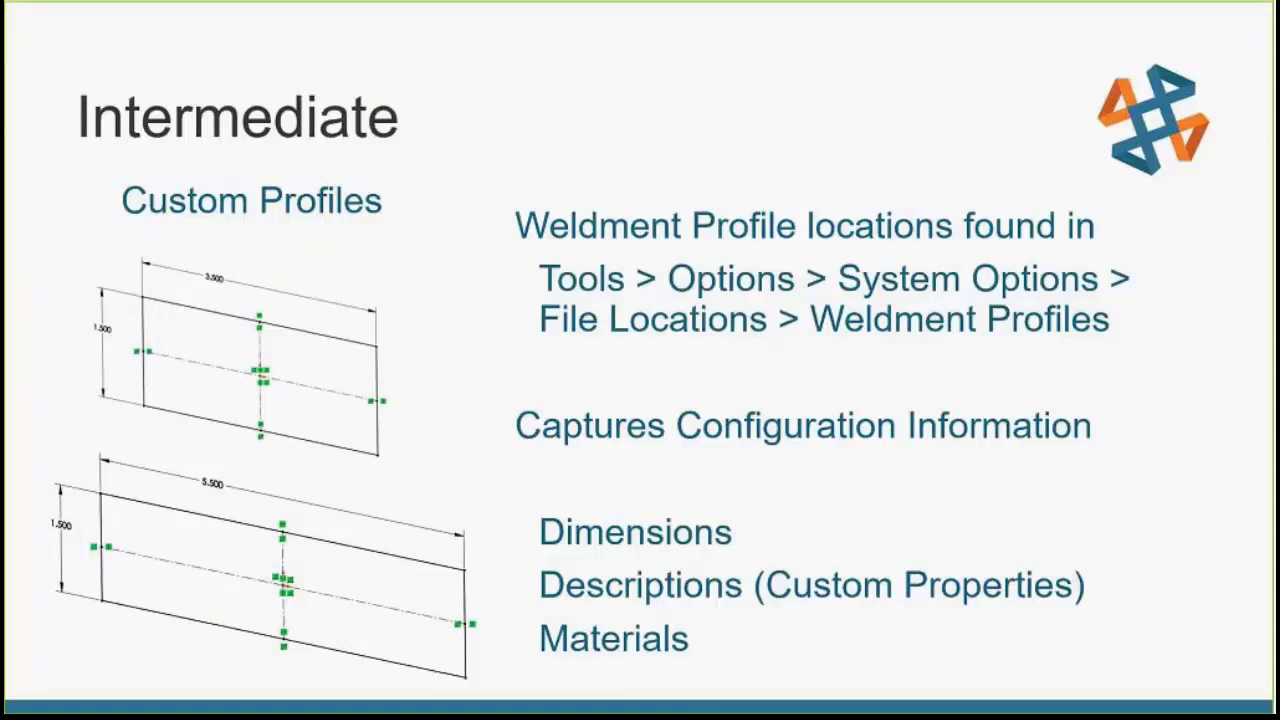
pyautogui.press('Right')
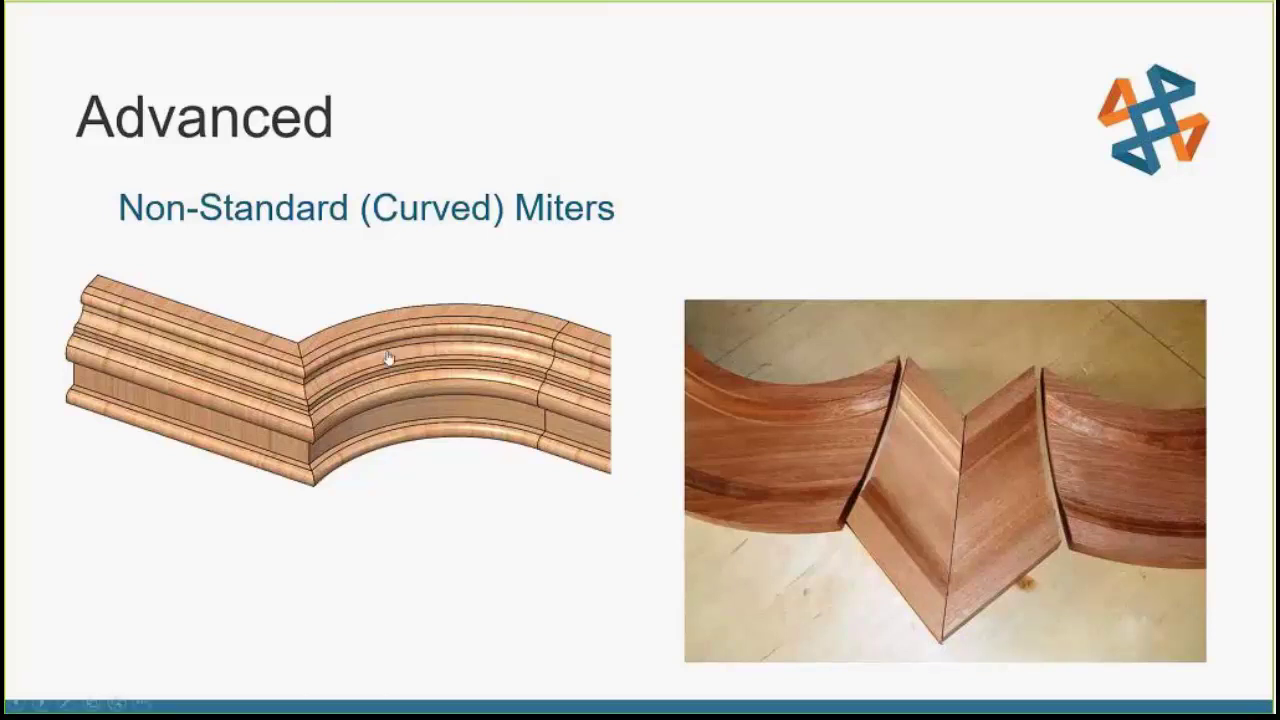
# Switch to the Curved Miter part in SOLIDWORKS, exit its open sketch and show it in isometric view
pyautogui.hotkey('alt', 'Tab')
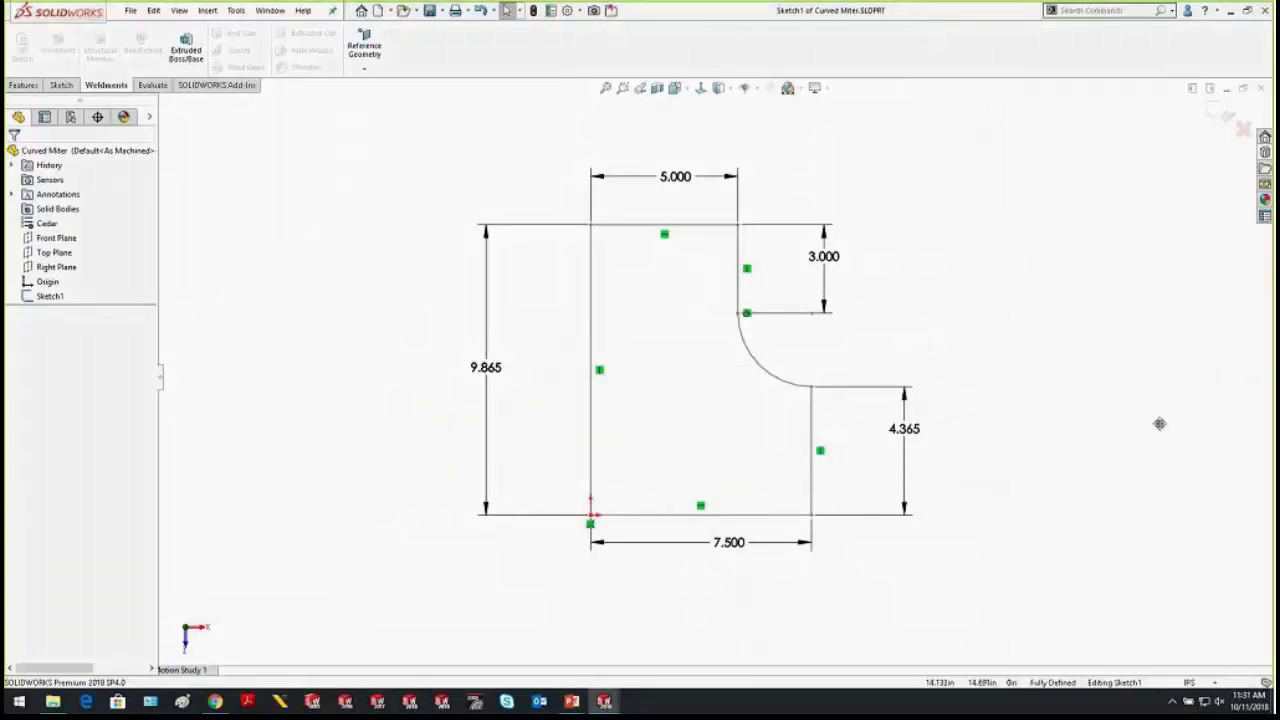
pyautogui.scroll(-2, 965, 358)
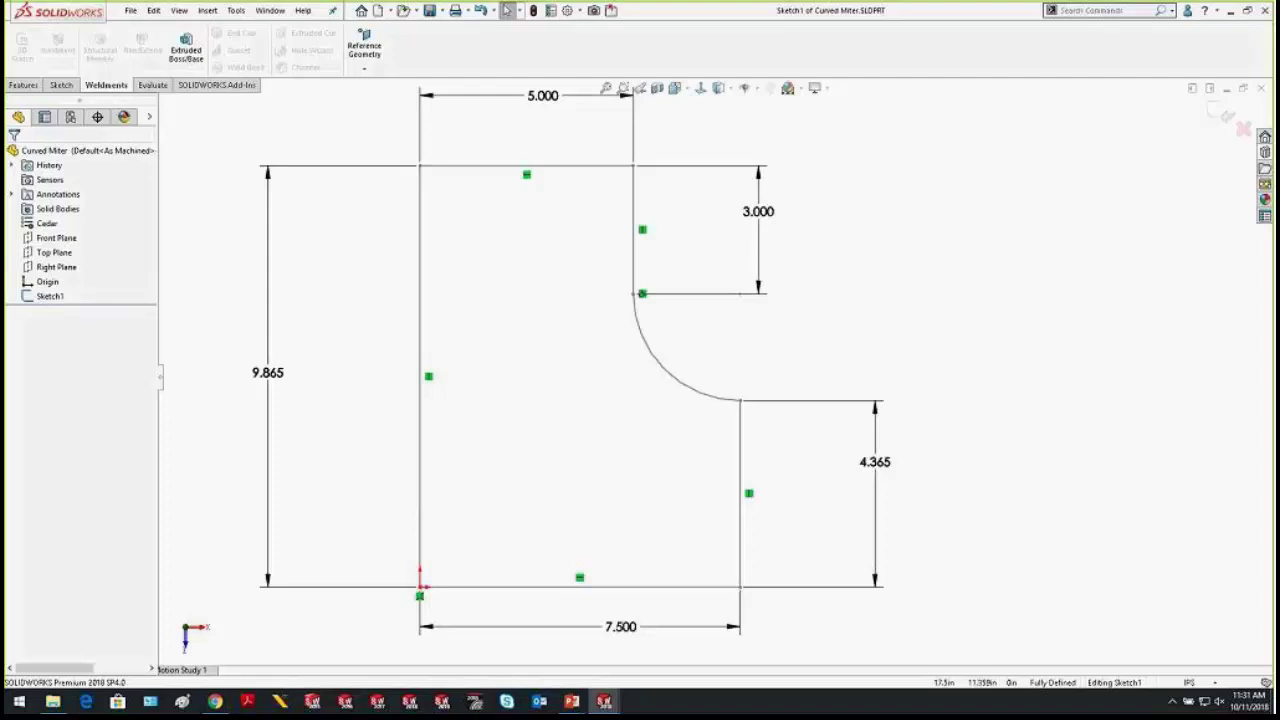
pyautogui.click(1225, 113)
pyautogui.moveTo(846, 260); pyautogui.dragTo(554, 197, button='middle')
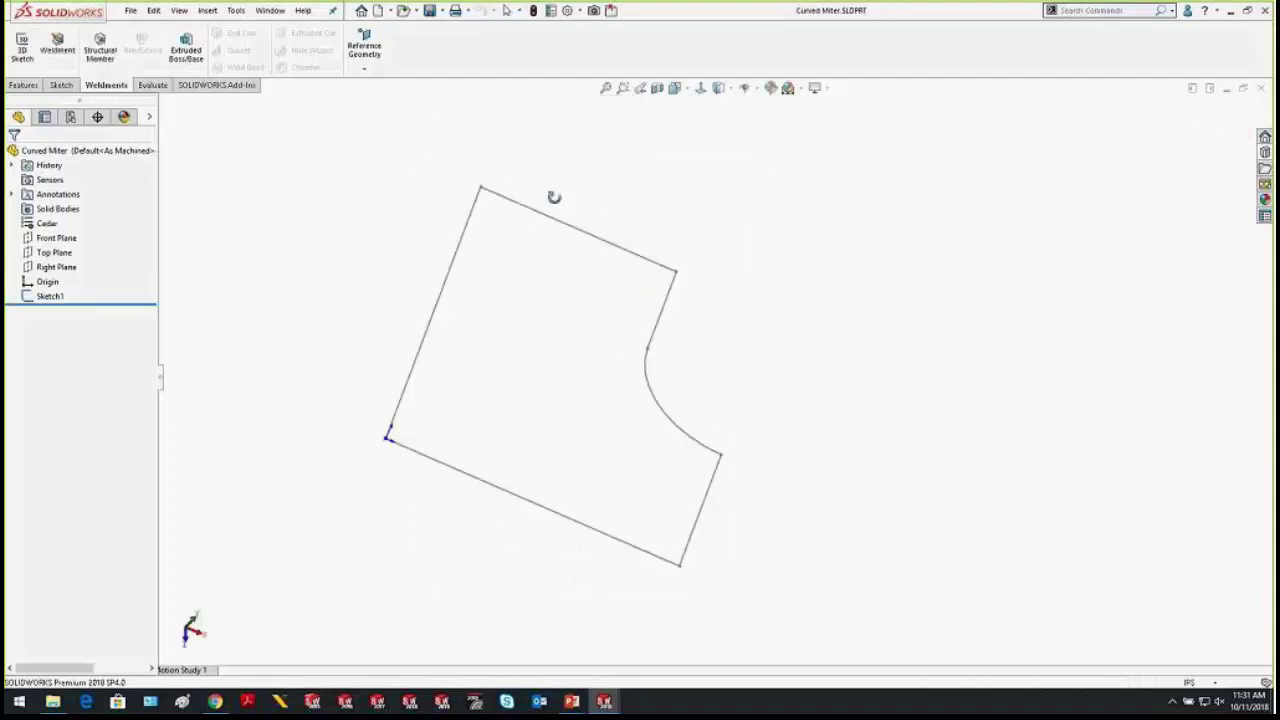
pyautogui.hotkey('ctrl', '7')
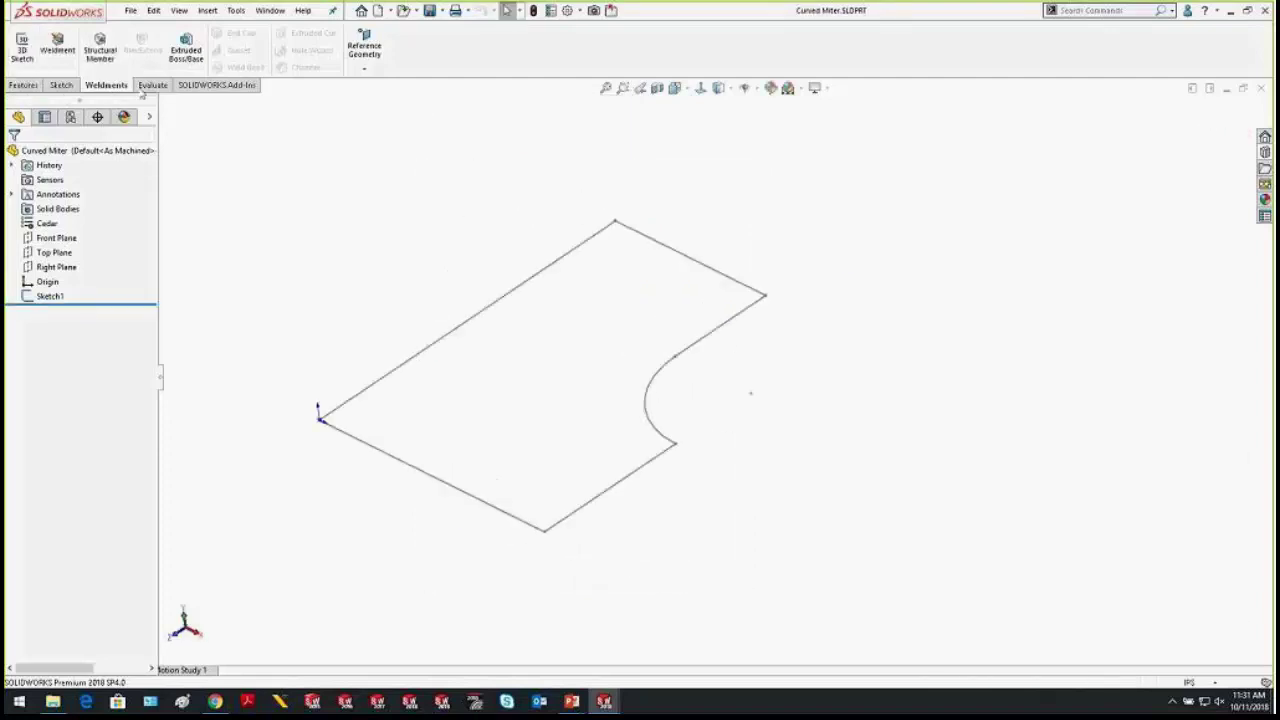
# Start a structural member with the Mouldings standard, type Custom Moulding - Configured and size Custom 1
pyautogui.click(100, 50)
pyautogui.click(103, 248)
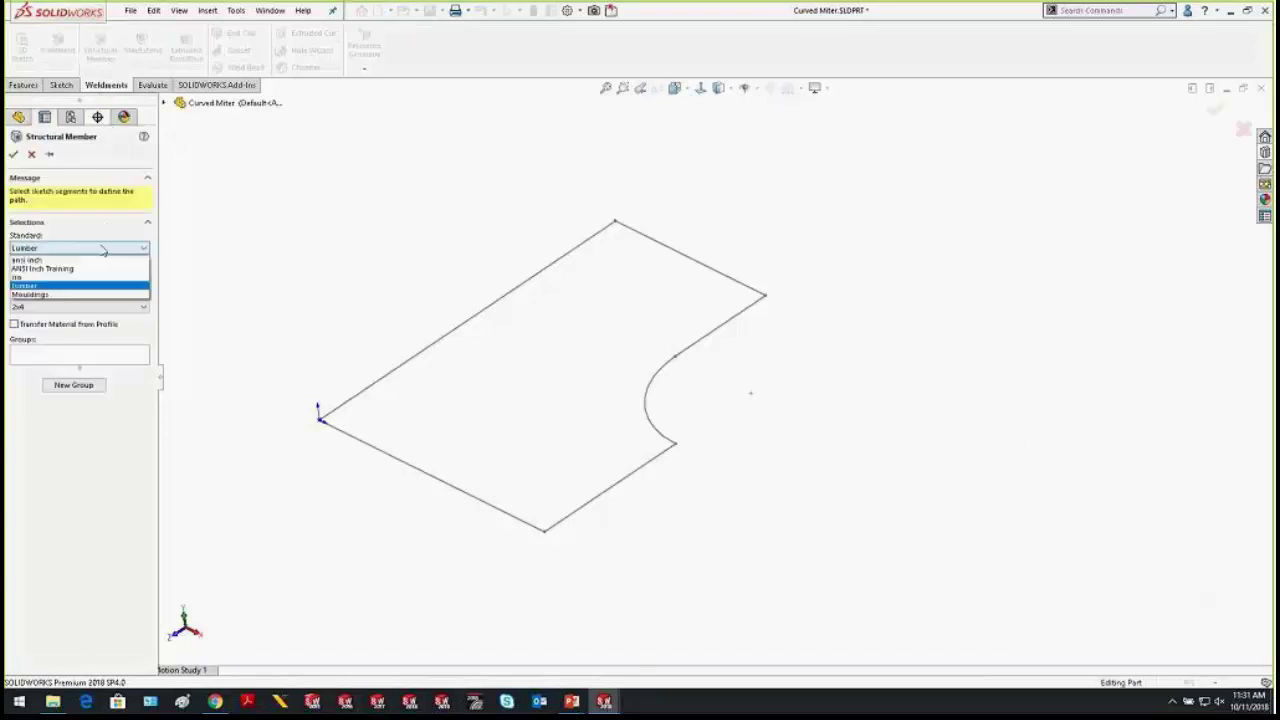
pyautogui.click(94, 294)
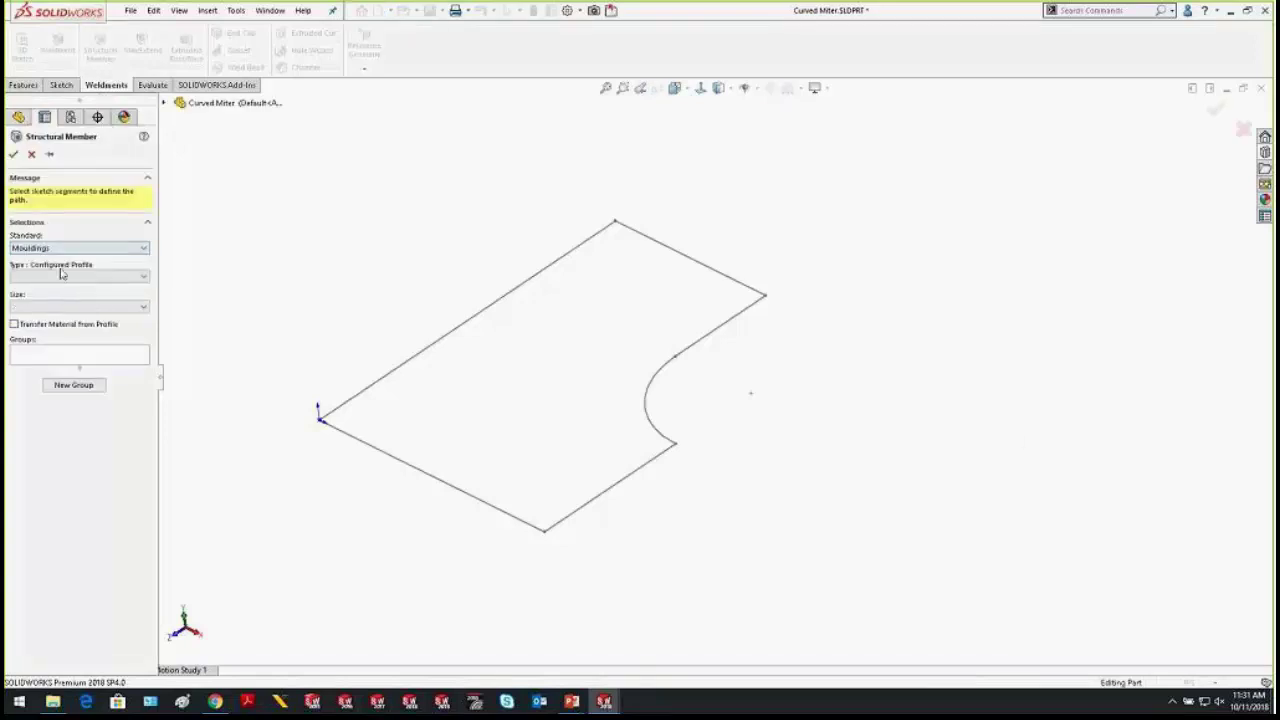
pyautogui.click(72, 284)
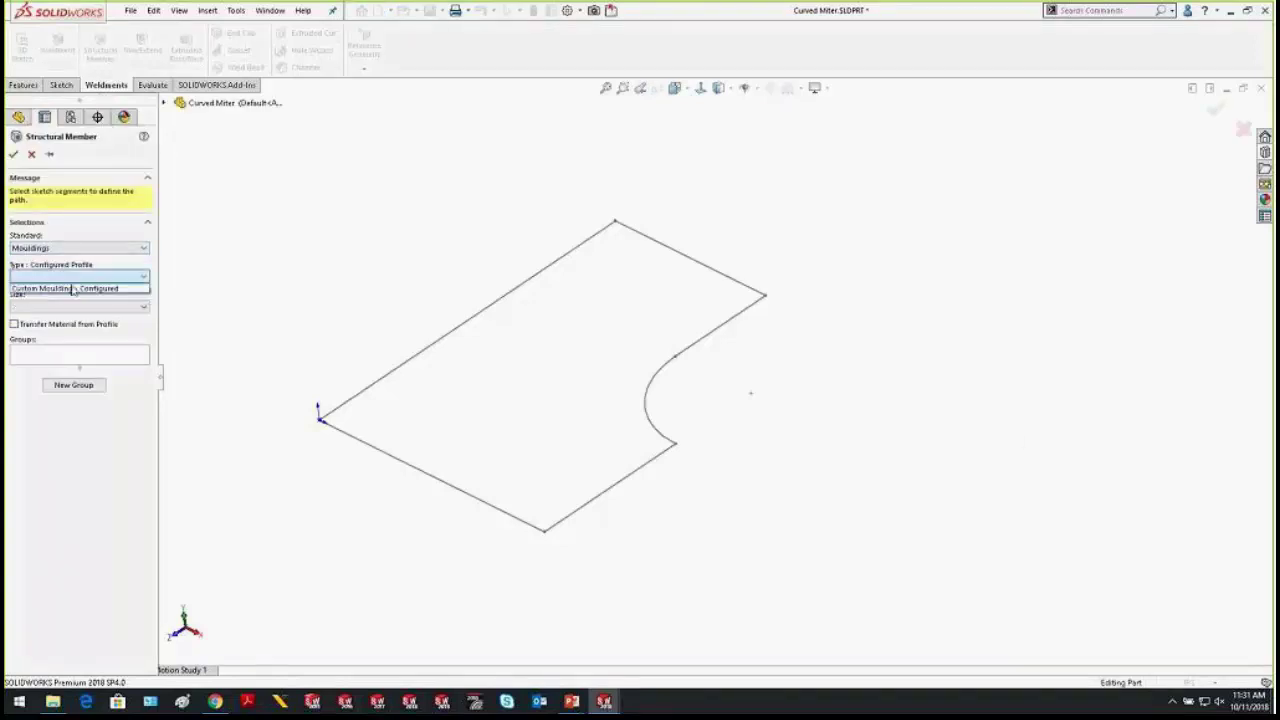
pyautogui.click(72, 294)
pyautogui.click(72, 306)
pyautogui.click(72, 329)
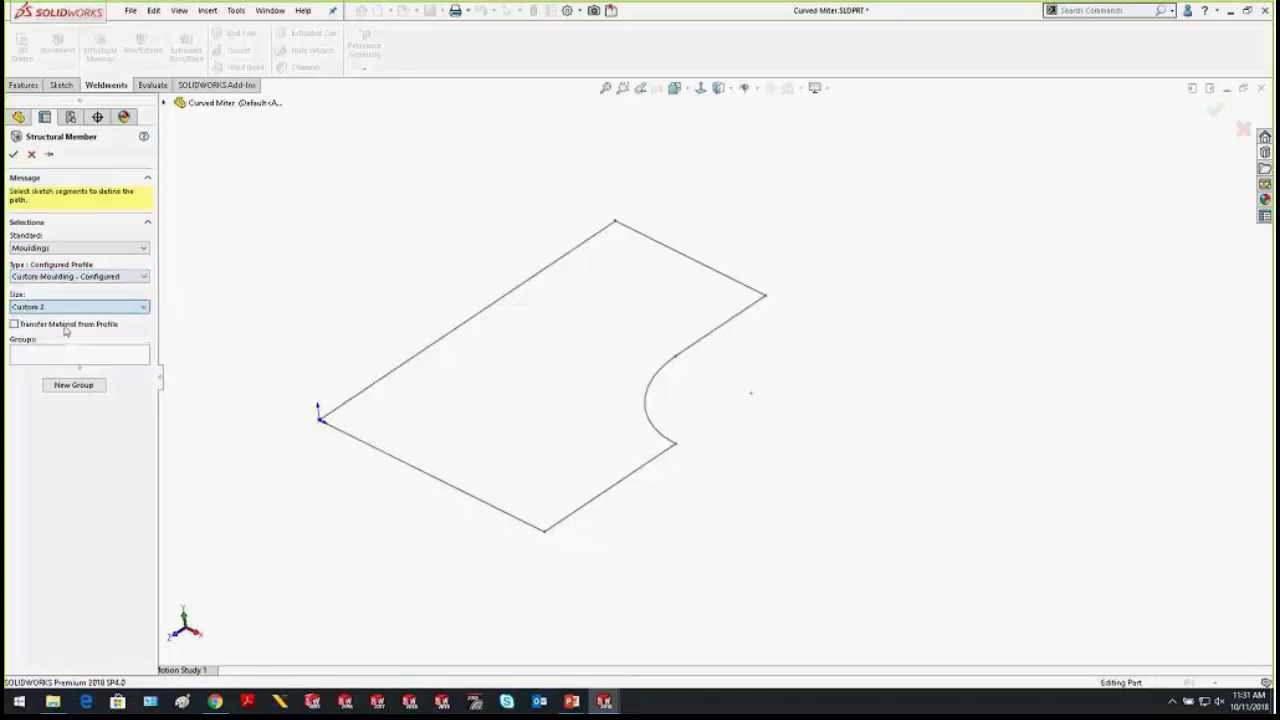
pyautogui.click(72, 306)
pyautogui.click(72, 320)
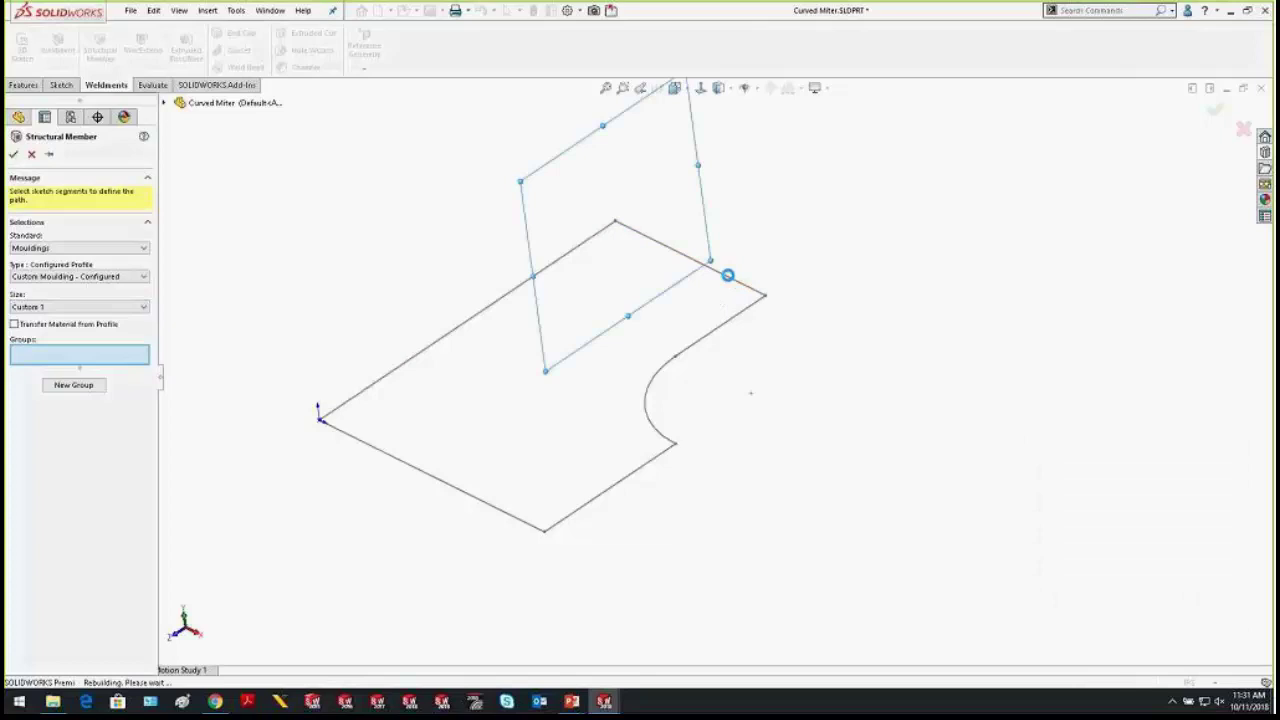
# Add the 5 in sketch line as the first path segment and locate the moulding profile by its lower outer corner point
pyautogui.click(727, 275)
pyautogui.scroll(-3, 690, 180)
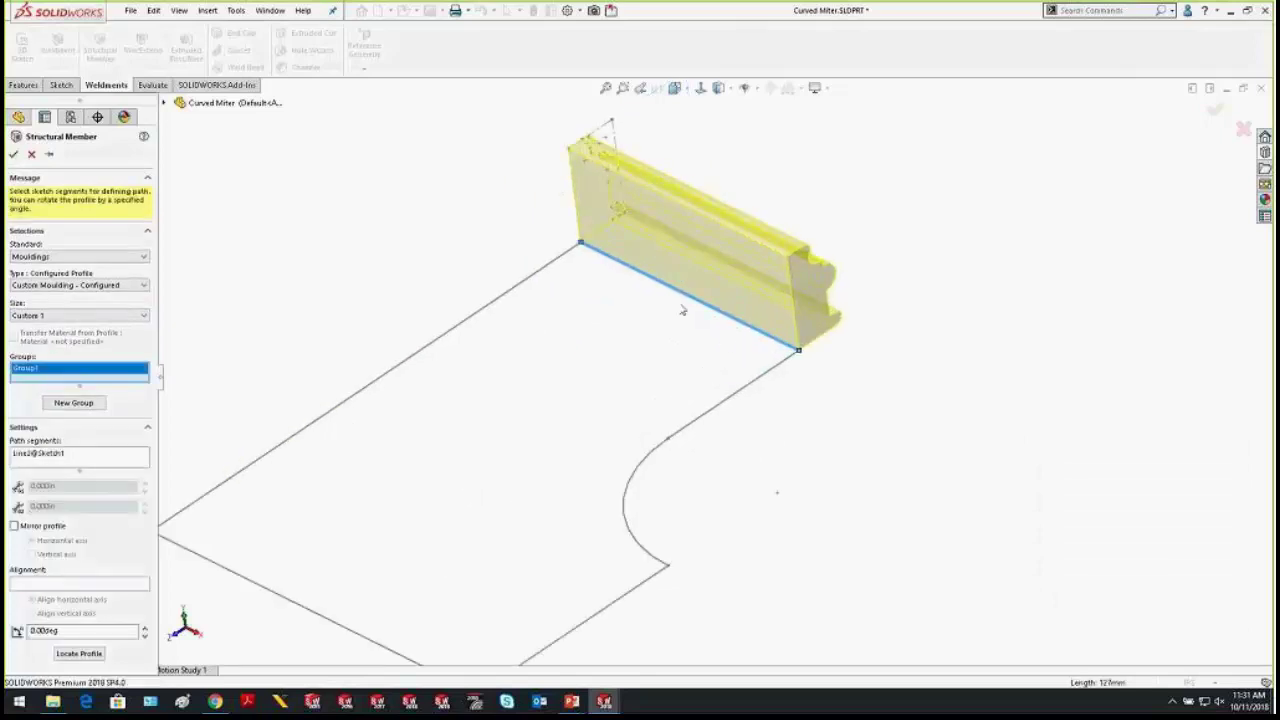
pyautogui.click(79, 654)
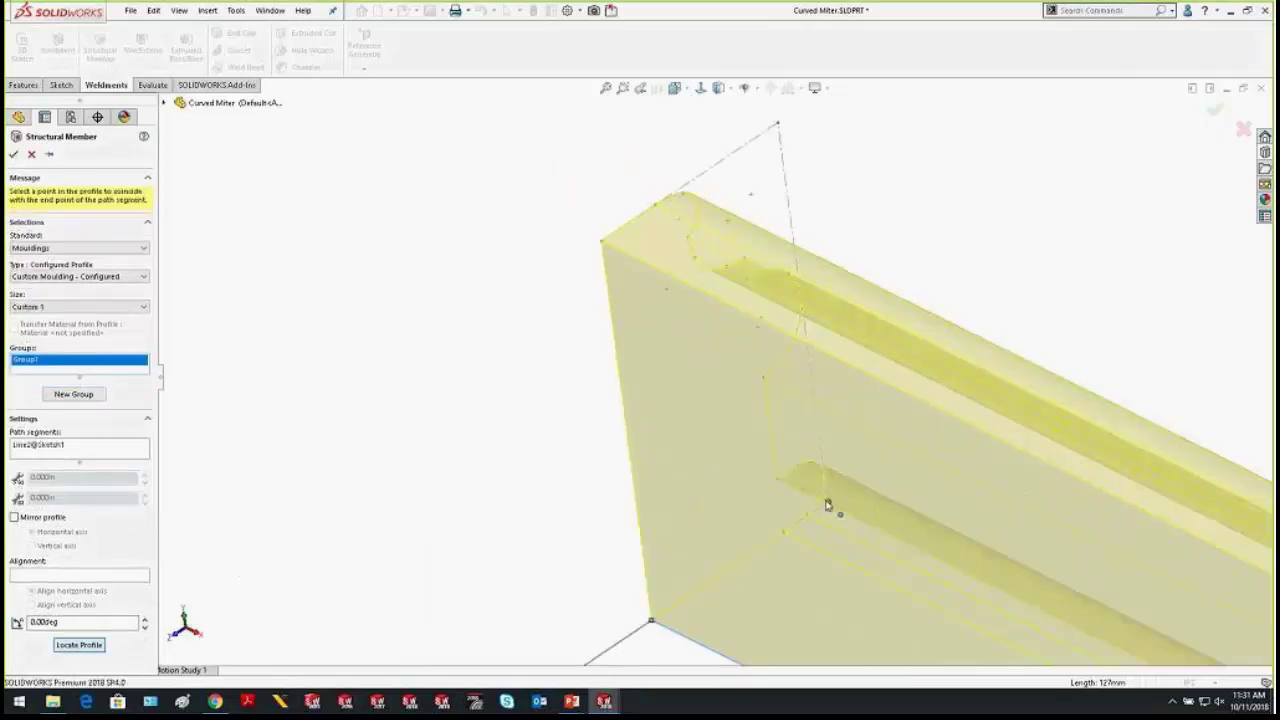
pyautogui.click(827, 505)
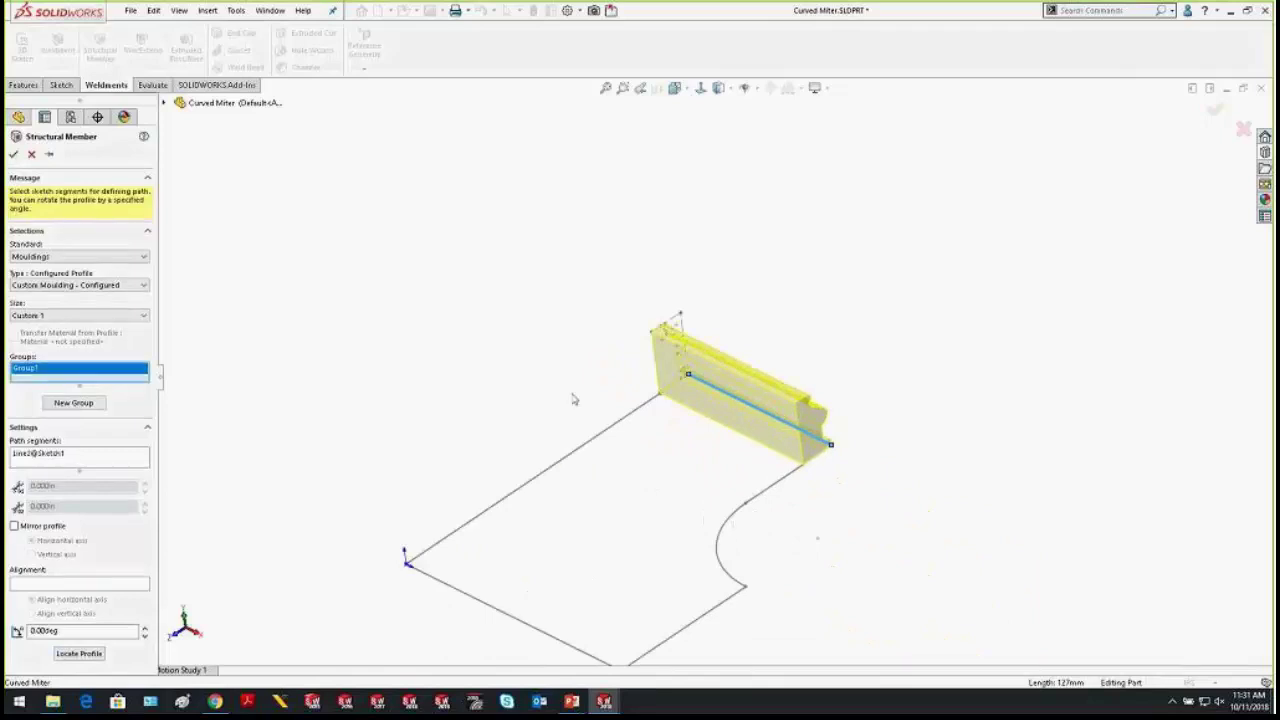
# Add the adjoining 3 in line, the arc and the 4.365 in line to the moulding's path group and accept the structural member
pyautogui.click(789, 477)
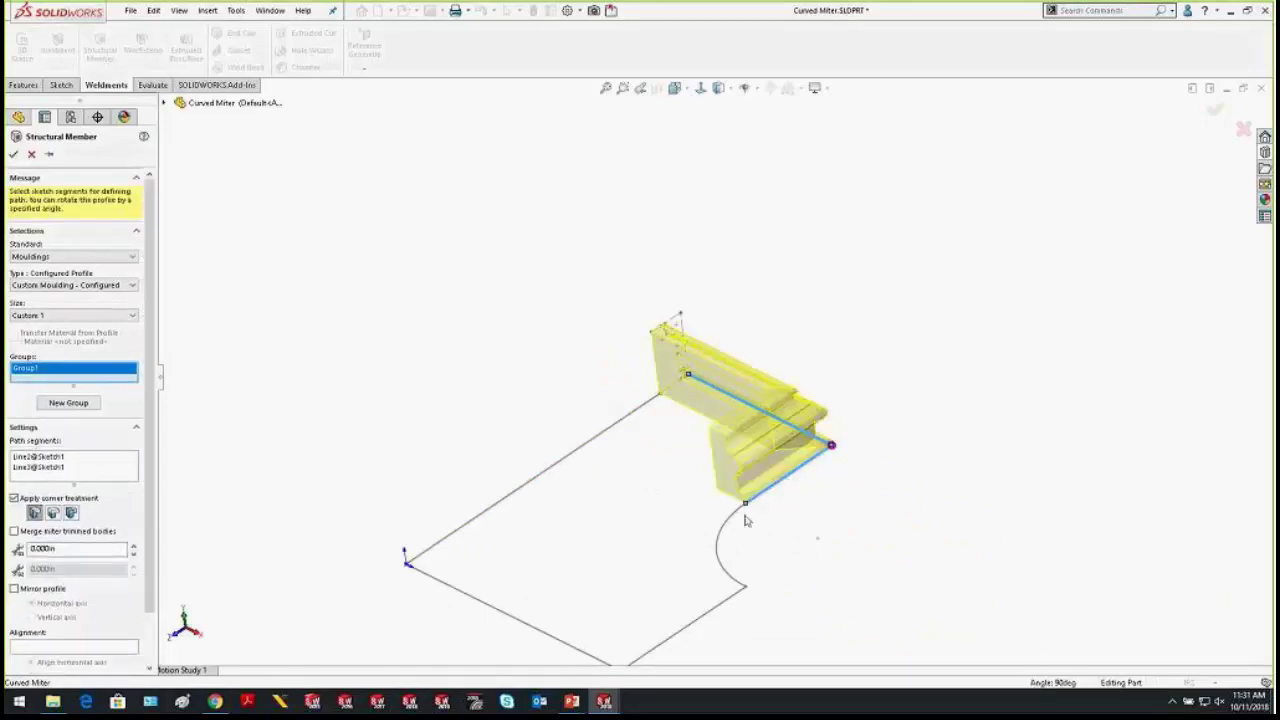
pyautogui.click(729, 522)
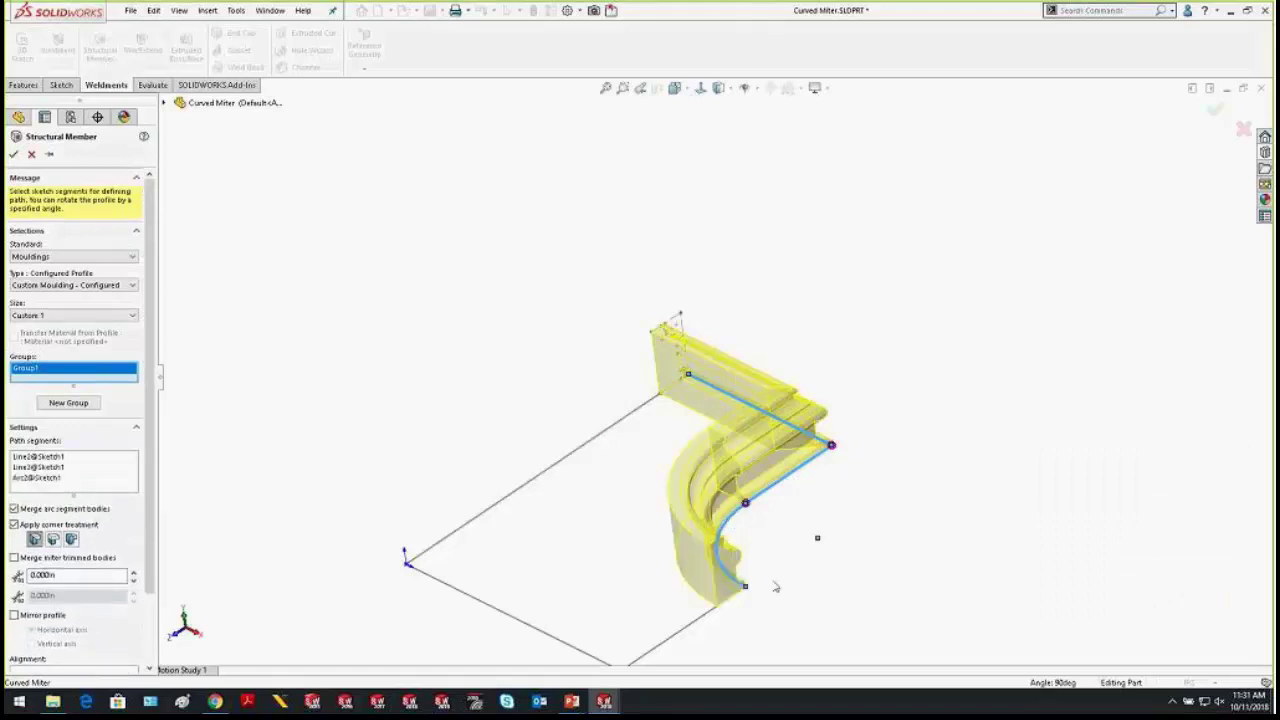
pyautogui.click(718, 610)
pyautogui.moveTo(718, 610)
pyautogui.mouseDown(button='middle')
pyautogui.moveTo(843, 314)
pyautogui.moveTo(766, 343)
pyautogui.moveTo(836, 484)
pyautogui.mouseUp(button='middle')
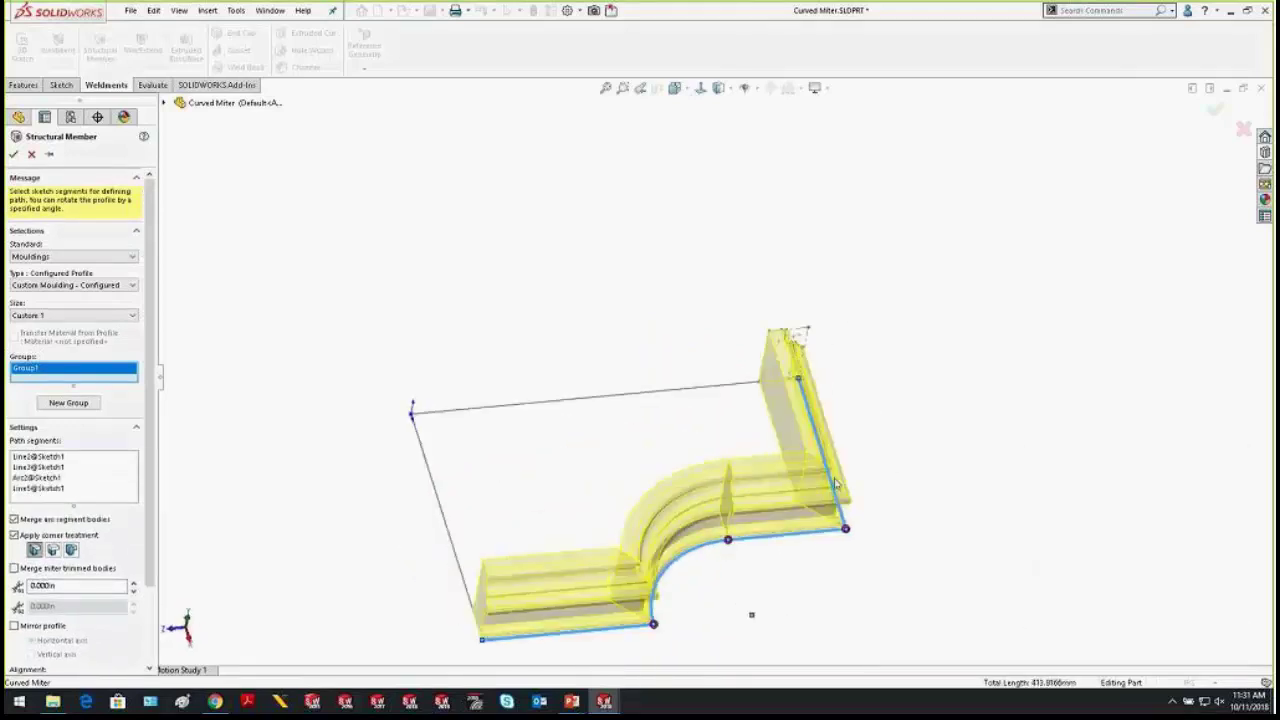
pyautogui.click(14, 153)
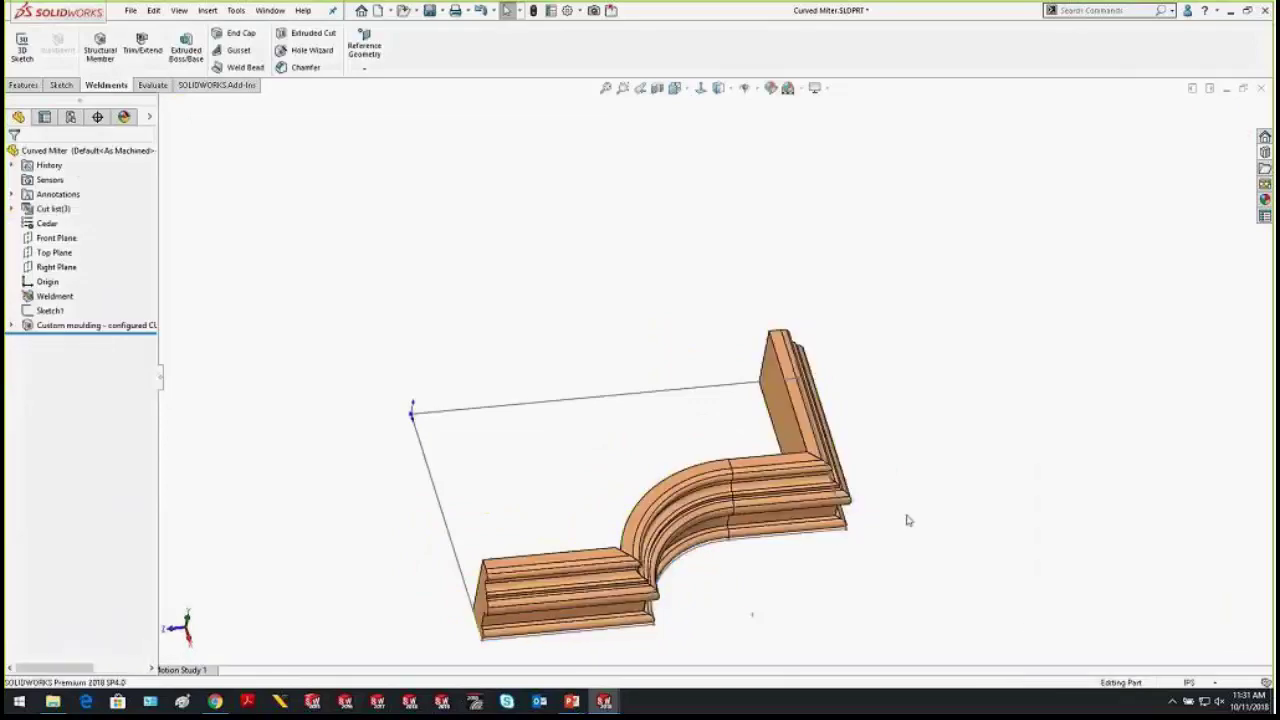
# Examine the moulding's corner miters, especially the joint between the curved segment and the straight segment, from several angles
pyautogui.moveTo(906, 517); pyautogui.dragTo(514, 364, button='middle')
pyautogui.scroll(-8, 649, 443)
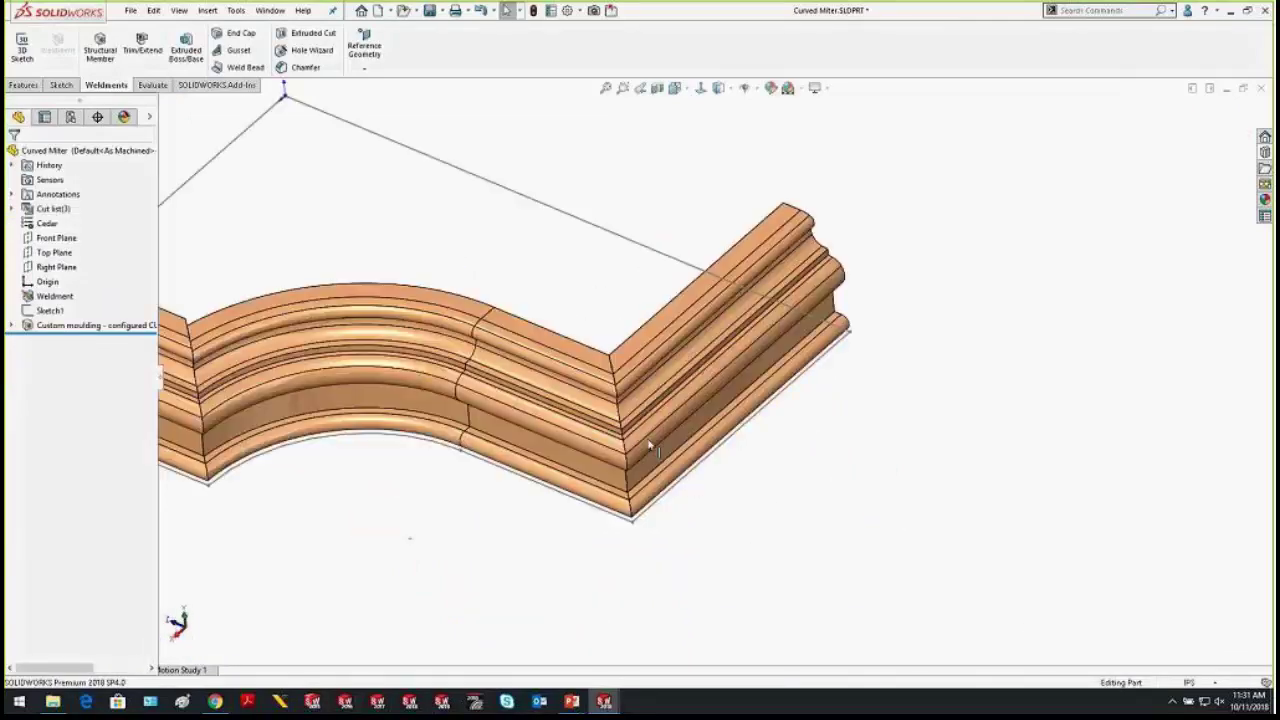
pyautogui.moveTo(573, 316); pyautogui.dragTo(740, 290, button='middle')
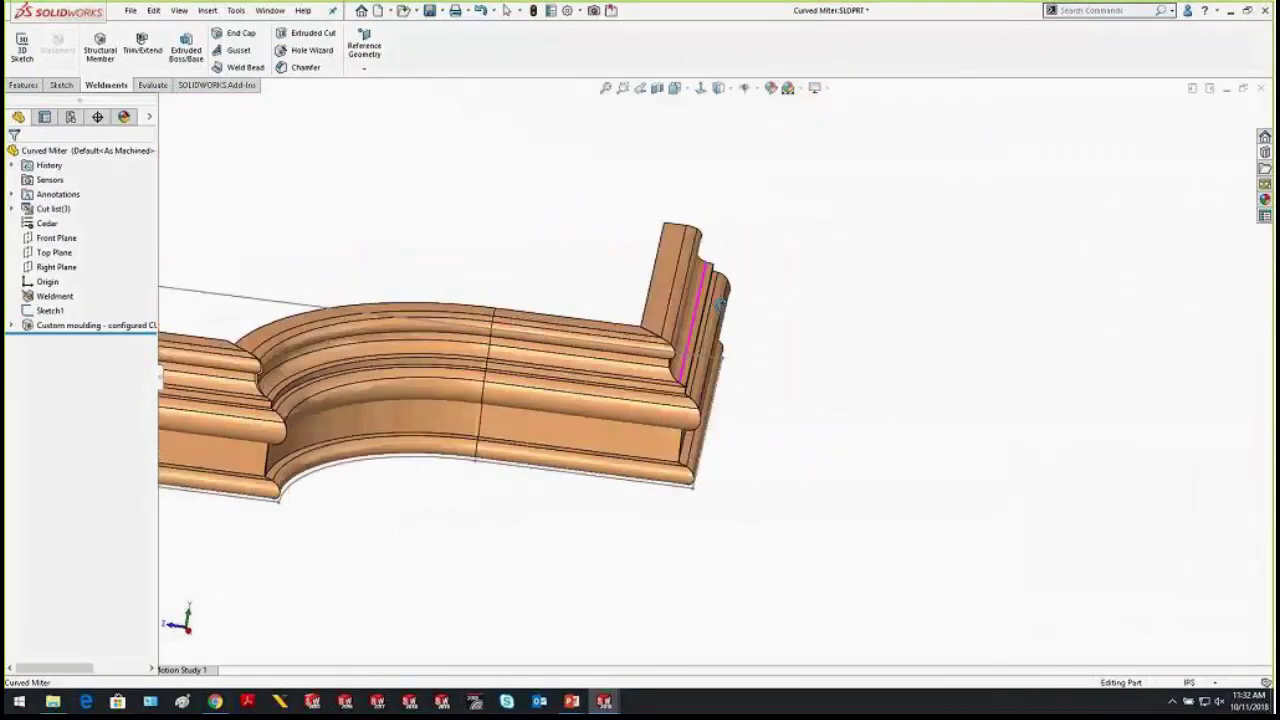
pyautogui.scroll(3, 609, 374)
pyautogui.scroll(-5, 554, 464)
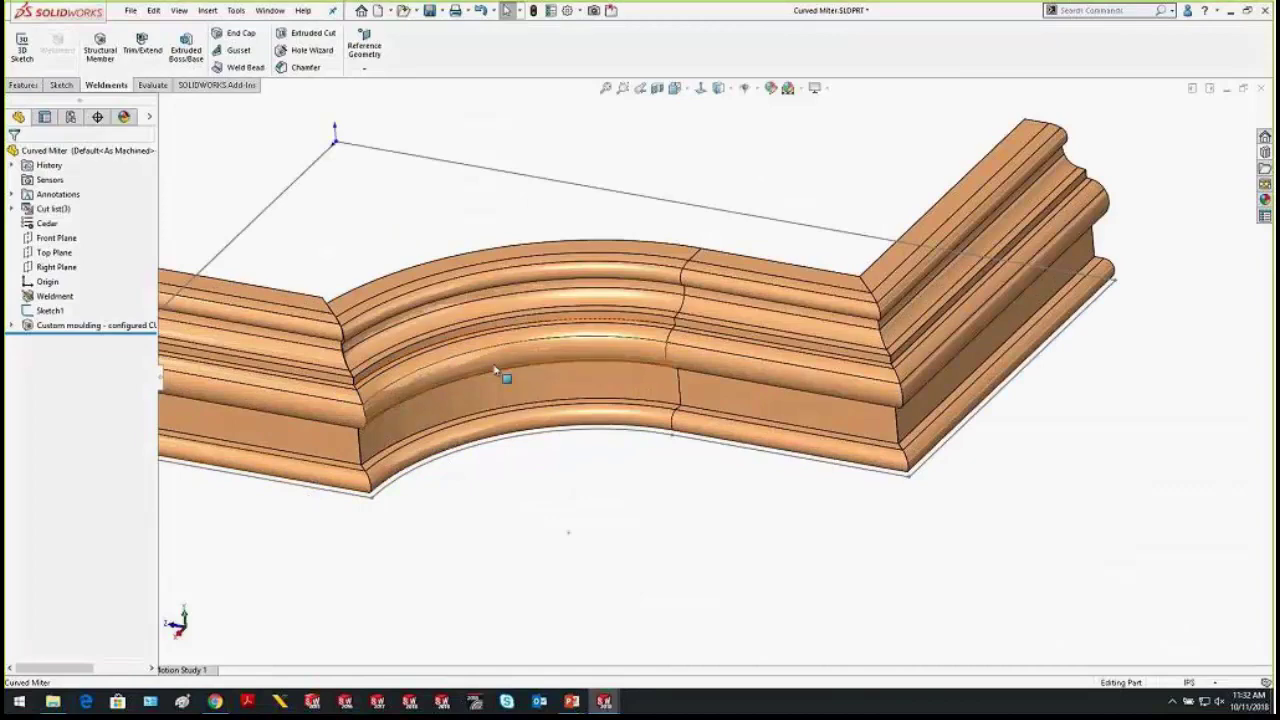
pyautogui.scroll(3, 506, 371)
pyautogui.moveTo(514, 320); pyautogui.dragTo(491, 486, button='middle')
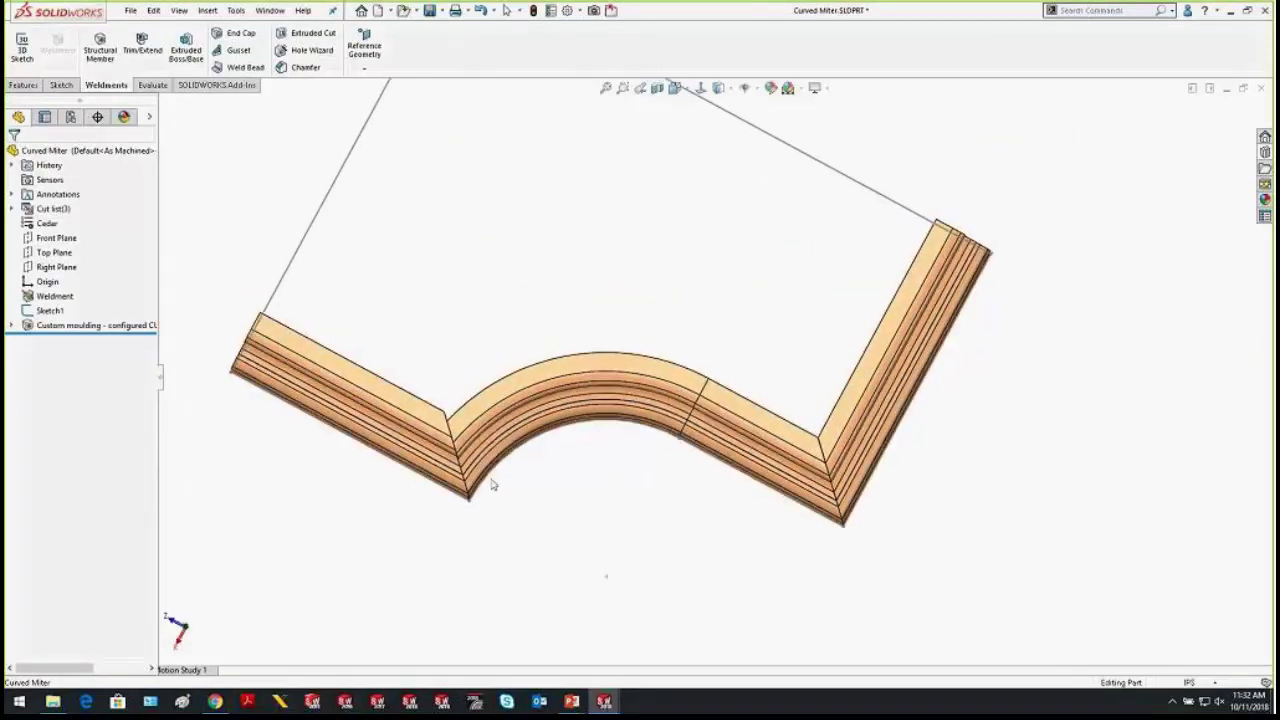
# Inspect how the moulding's profile edges meet at the miter between the arc and the end straight piece, from the front, in isometric and from above
pyautogui.scroll(-5, 503, 420)
pyautogui.moveTo(506, 418); pyautogui.dragTo(521, 409, button='middle')
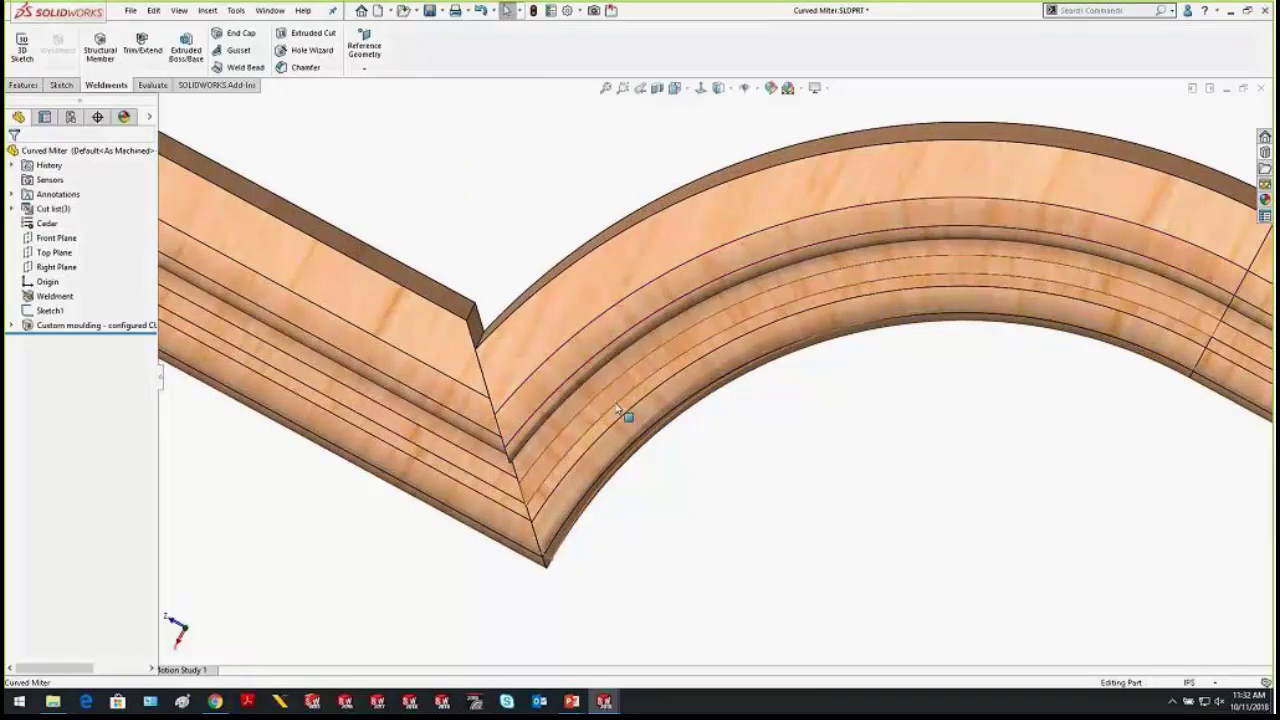
pyautogui.moveTo(626, 414); pyautogui.dragTo(700, 234, button='middle')
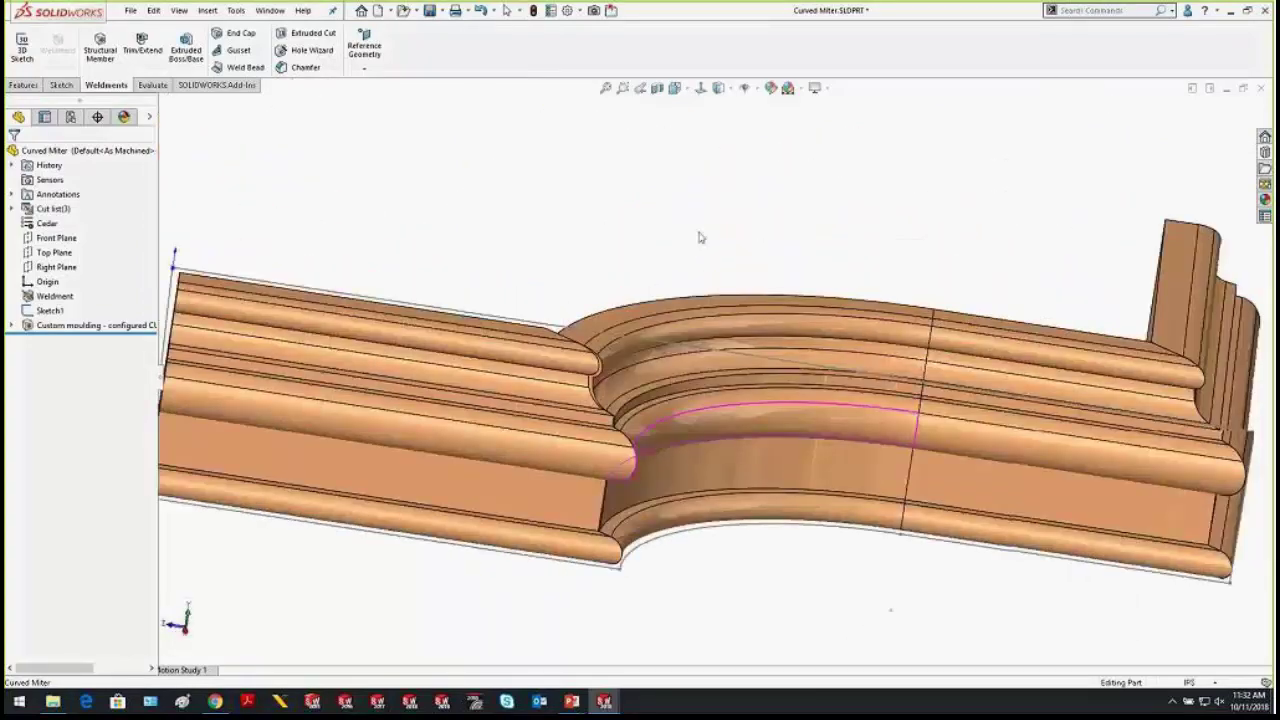
pyautogui.scroll(-5, 643, 371)
pyautogui.scroll(-2, 603, 346)
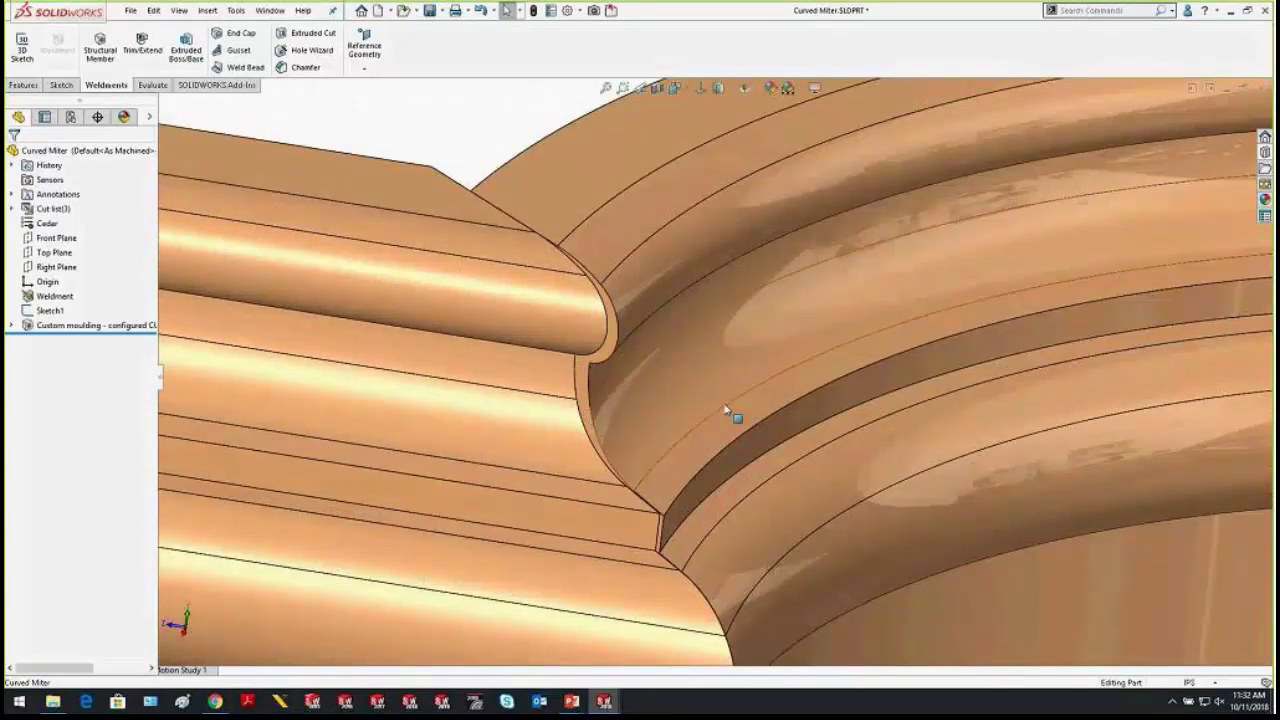
pyautogui.hotkey('ctrl', '7')
pyautogui.scroll(2, 810, 415)
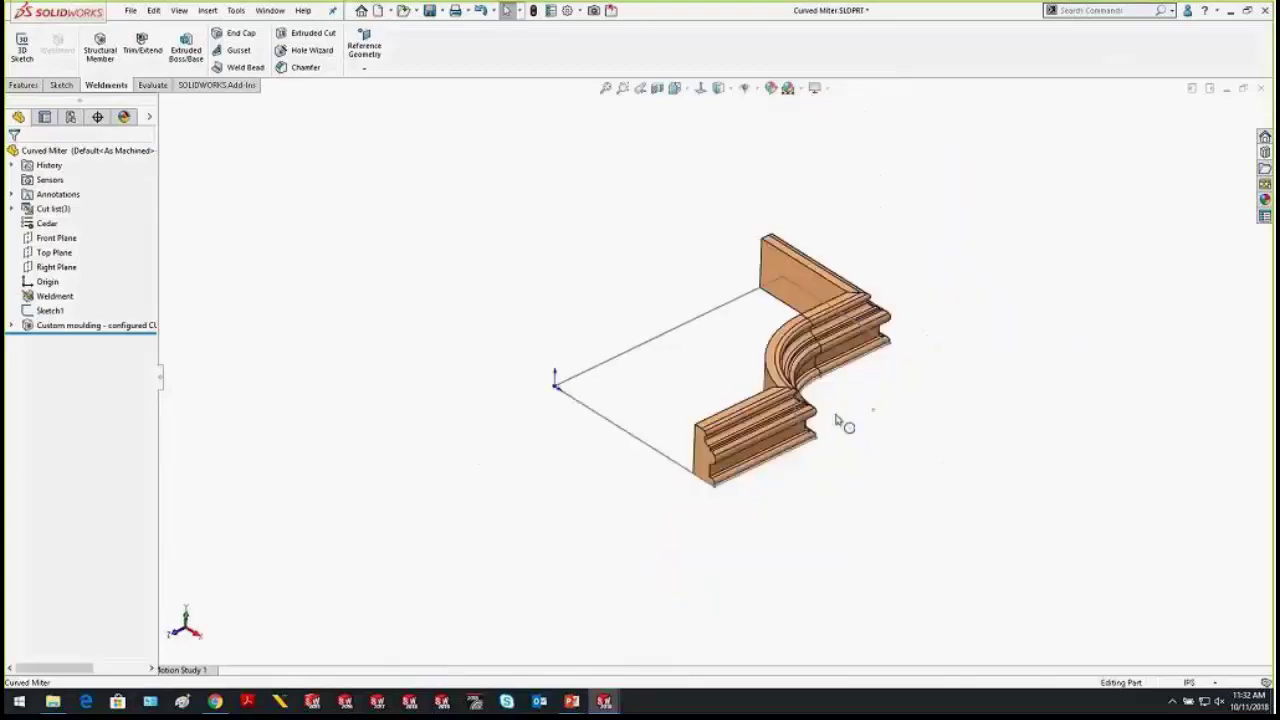
pyautogui.scroll(-5, 829, 429)
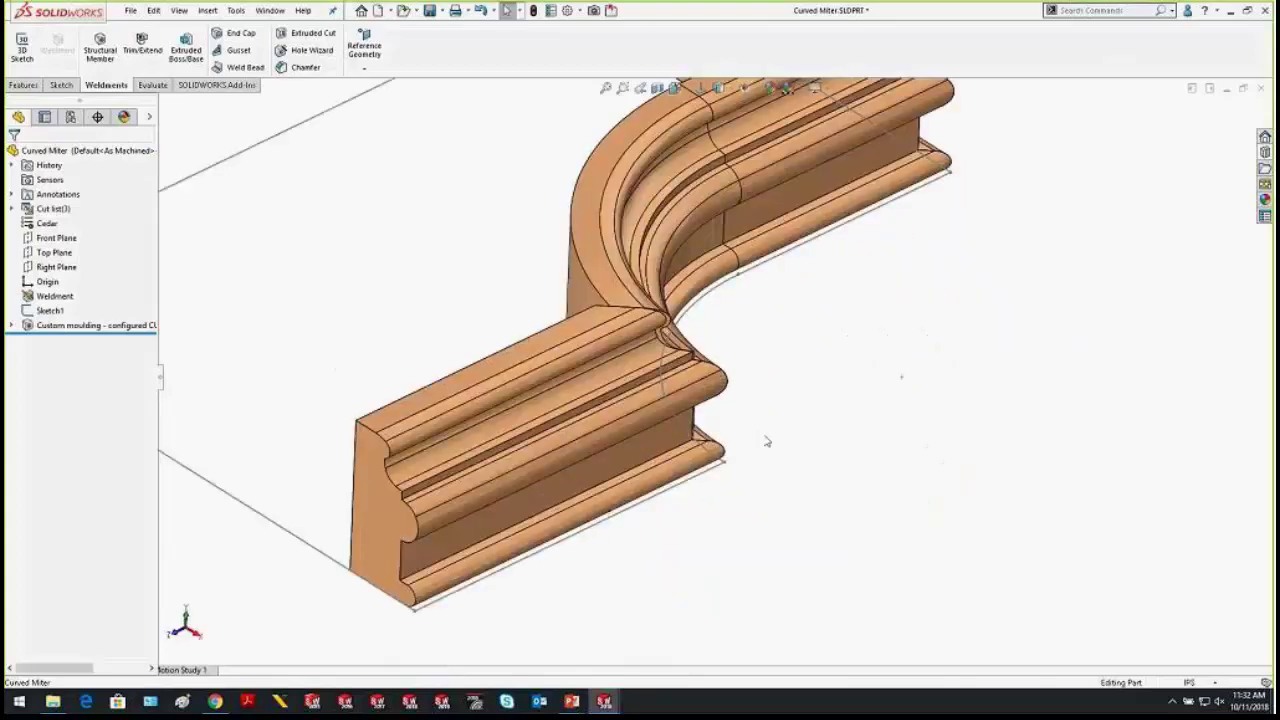
pyautogui.moveTo(767, 441); pyautogui.dragTo(717, 511, button='middle')
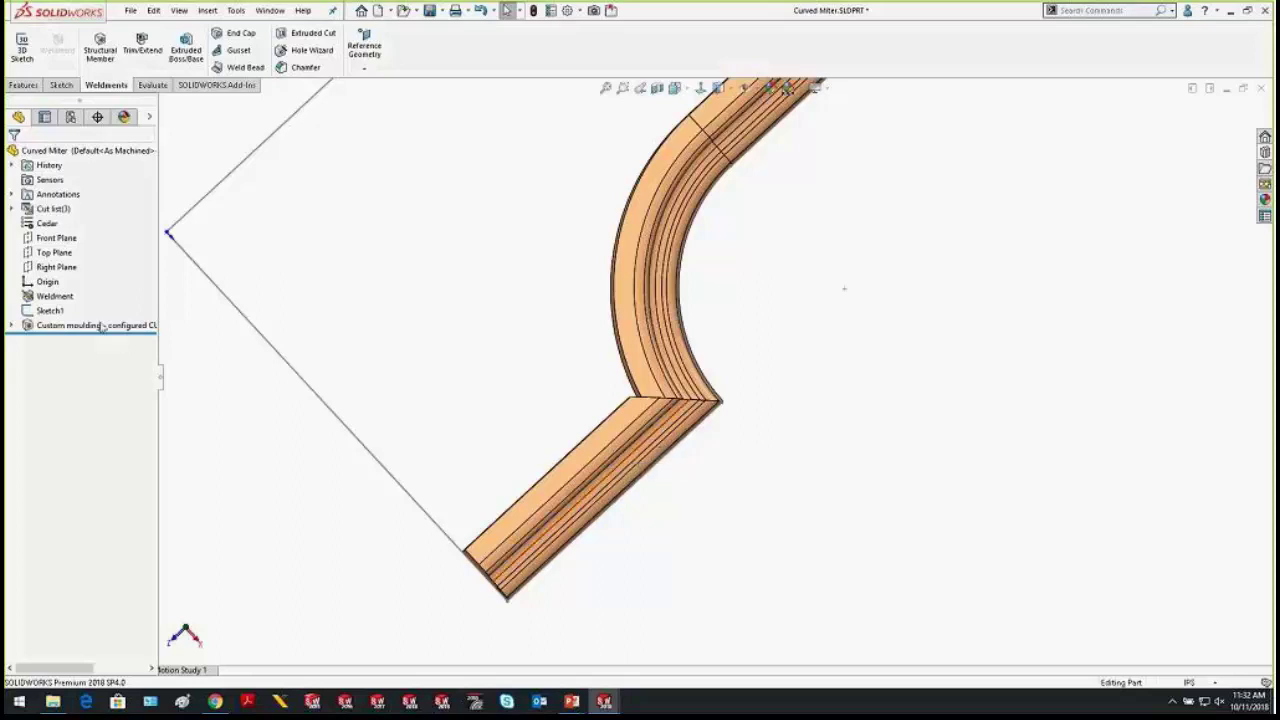
# Edit the custom moulding structural member and remove the straight segment beyond the arc, Line5@Sketch1, from its path segments
pyautogui.moveTo(102, 327)
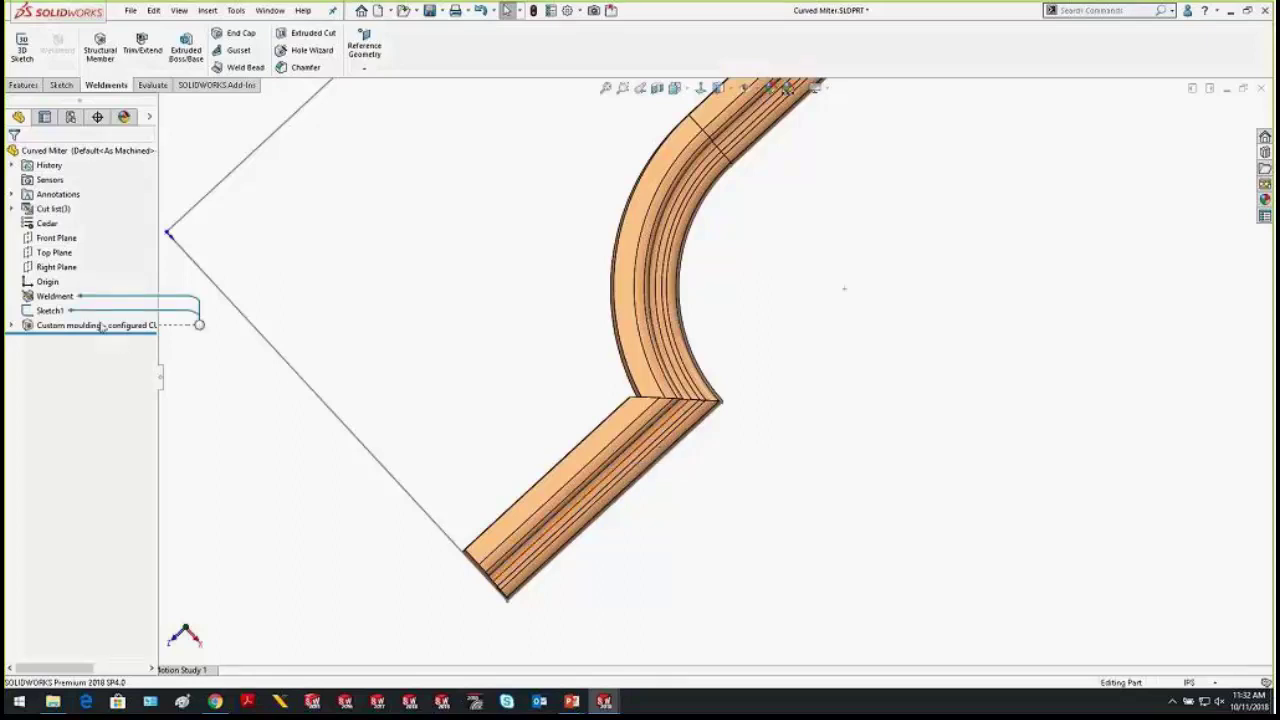
pyautogui.rightClick(102, 327)
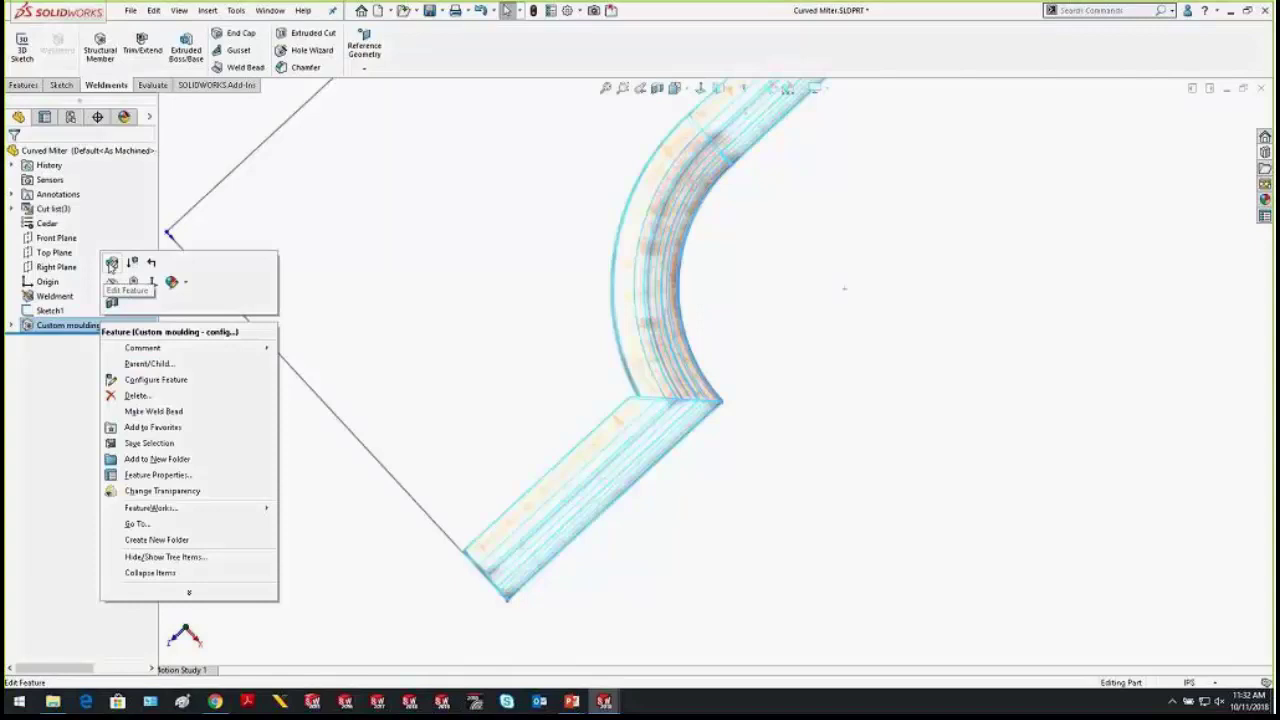
pyautogui.click(111, 264)
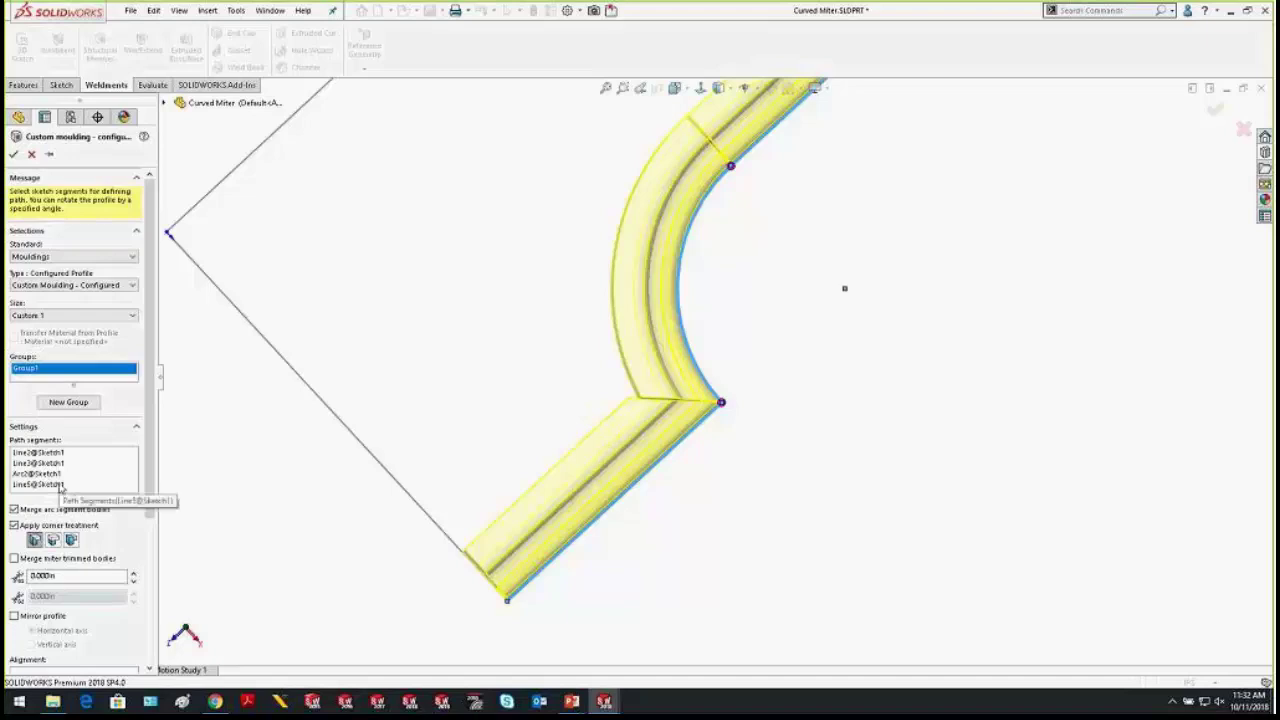
pyautogui.rightClick(60, 486)
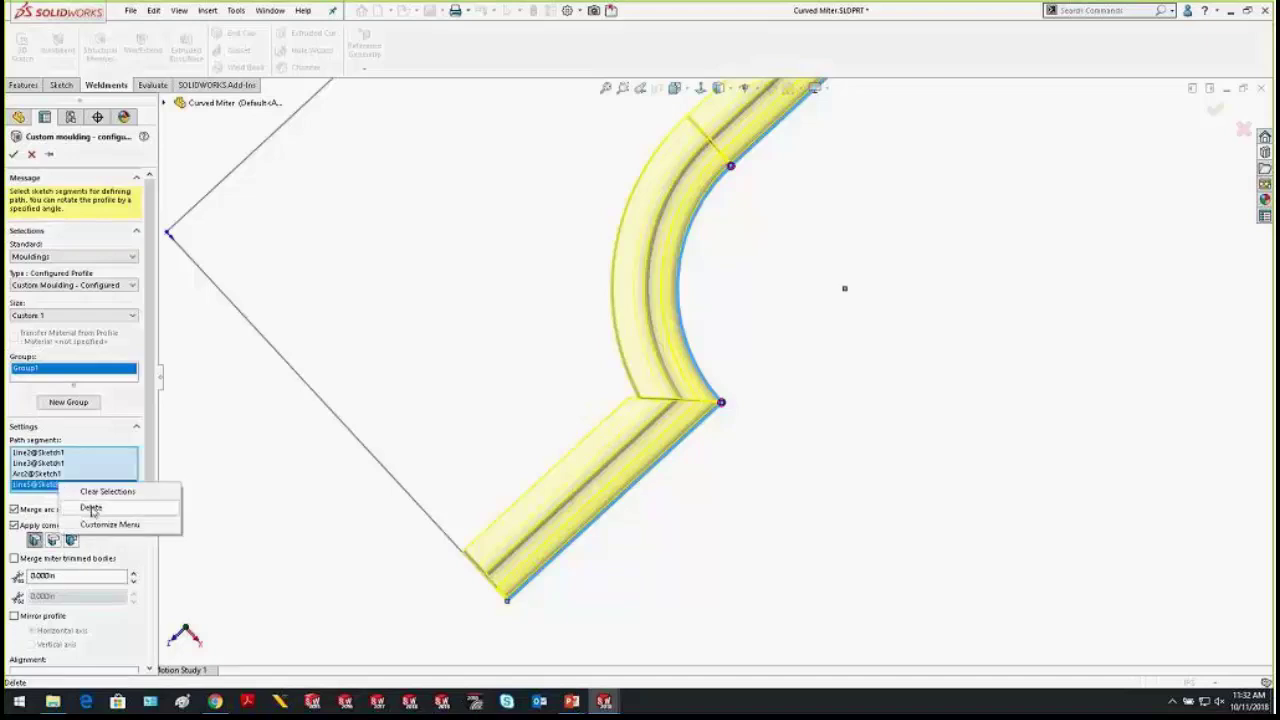
# Remove the straight line after the arc from the first moulding group and add it as the path of a new group
pyautogui.click(91, 508)
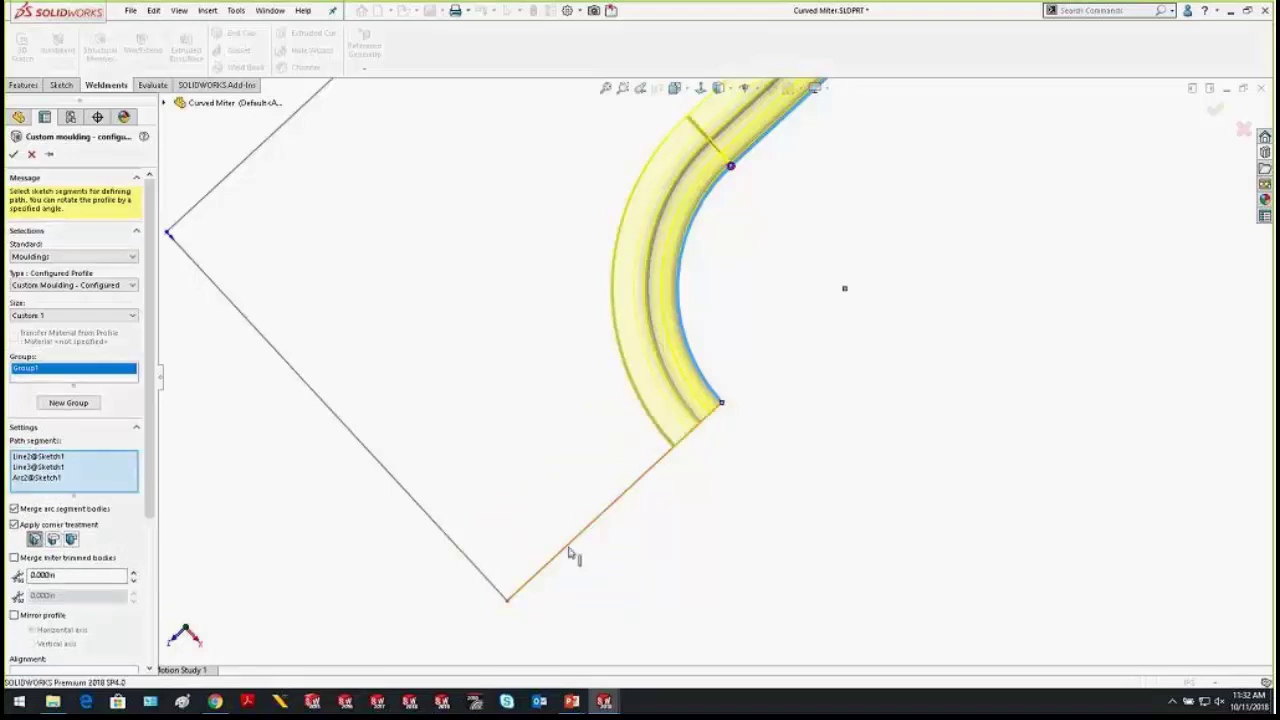
pyautogui.moveTo(570, 553); pyautogui.dragTo(597, 369, button='middle')
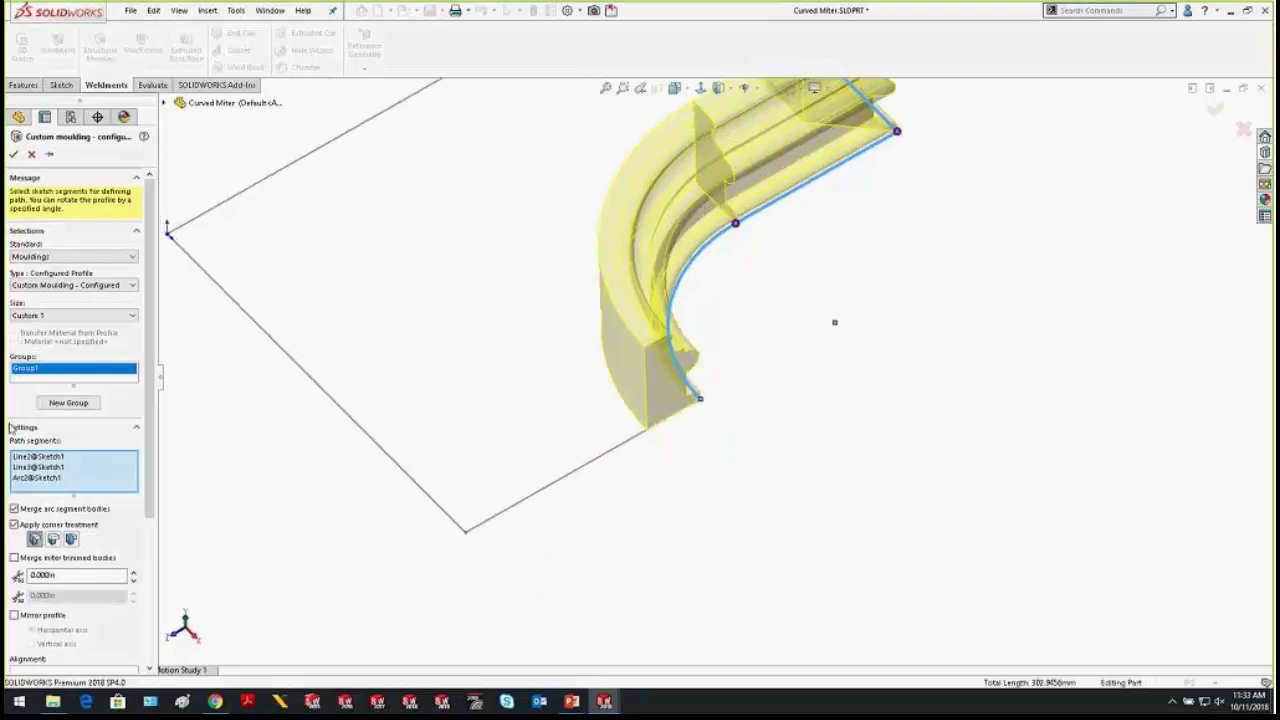
pyautogui.click(63, 405)
pyautogui.click(604, 457)
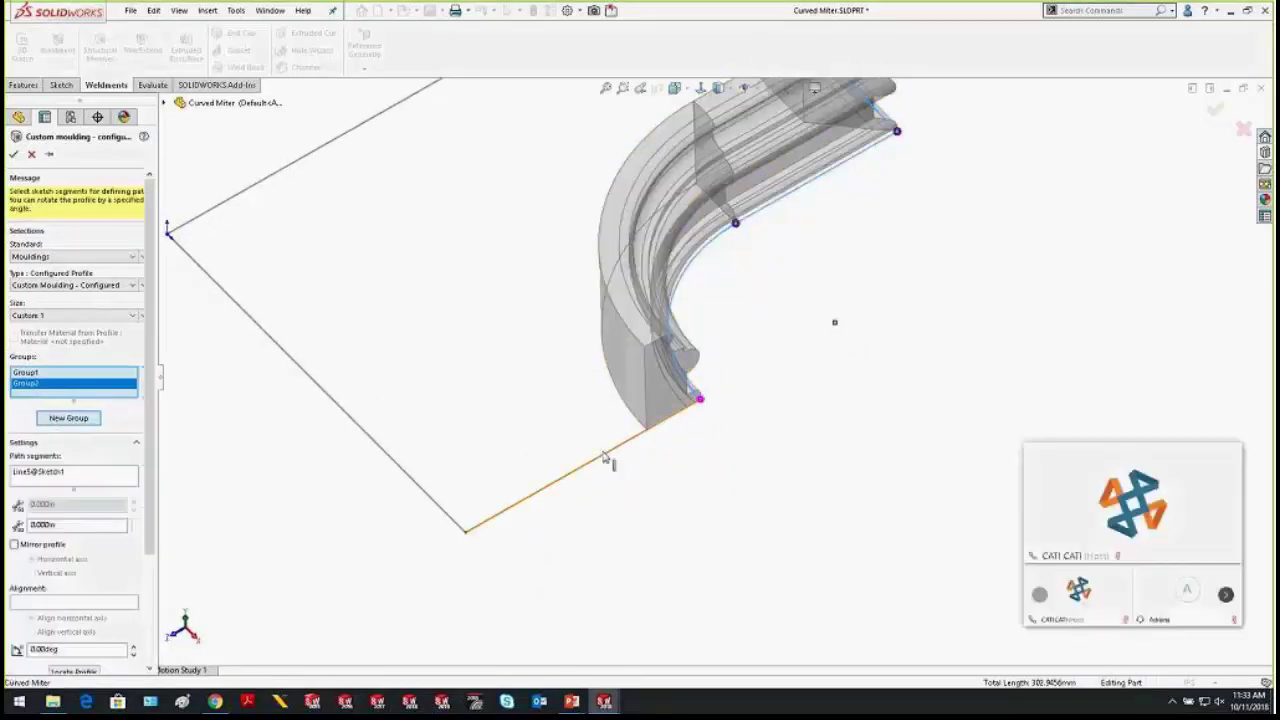
# Relocate the second group's profile so its lower outer corner lies on the path, and accept the custom moulding
pyautogui.scroll(-1, 148, 500)
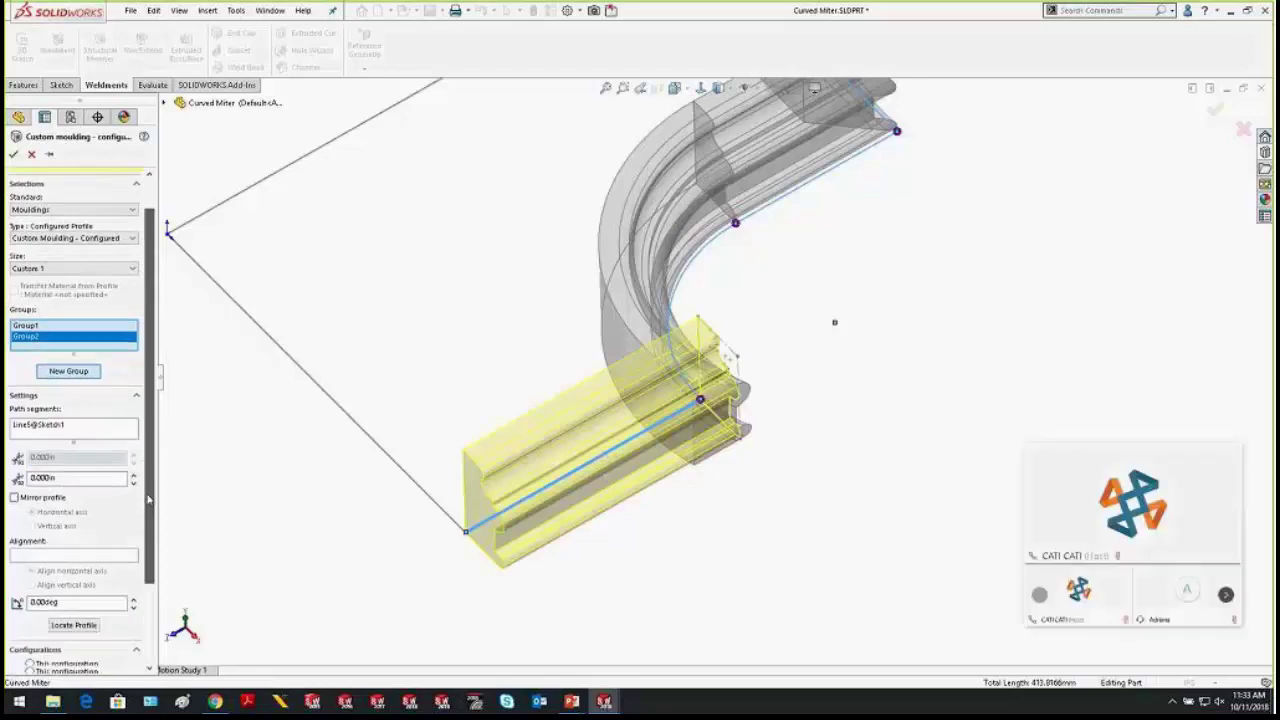
pyautogui.scroll(-2, 148, 500)
pyautogui.scroll(-8, 790, 430)
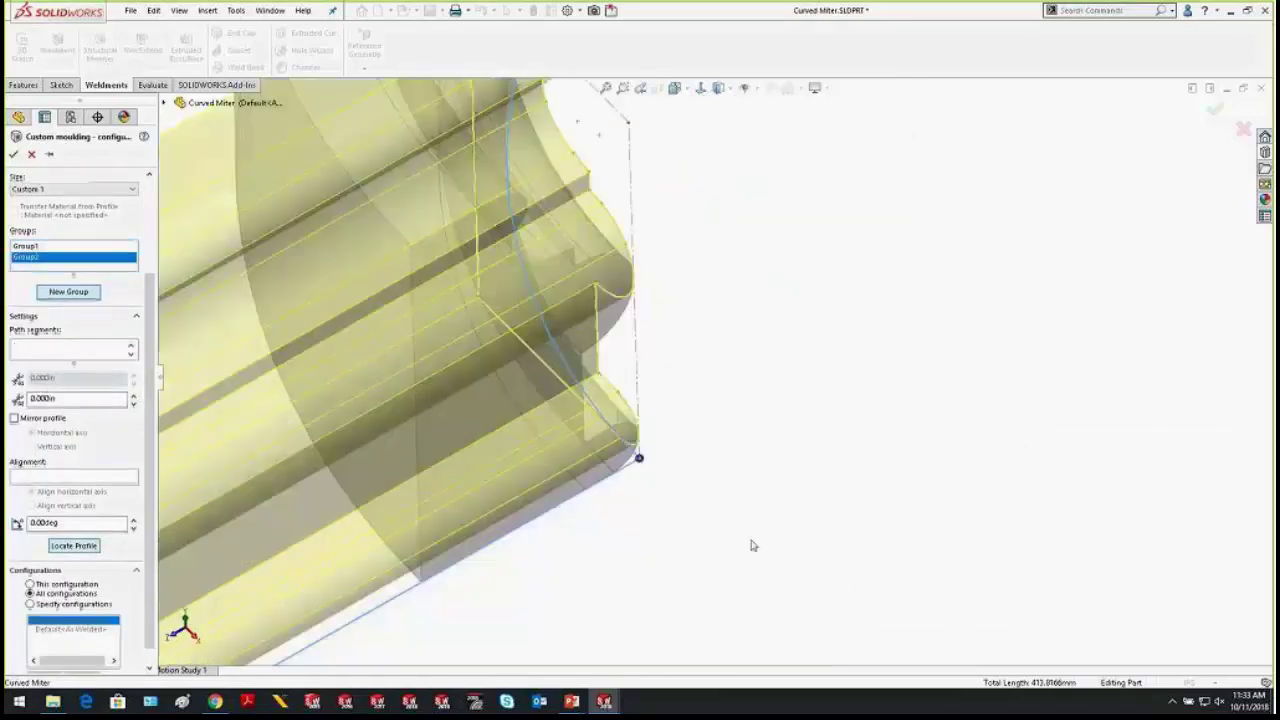
pyautogui.scroll(8, 700, 480)
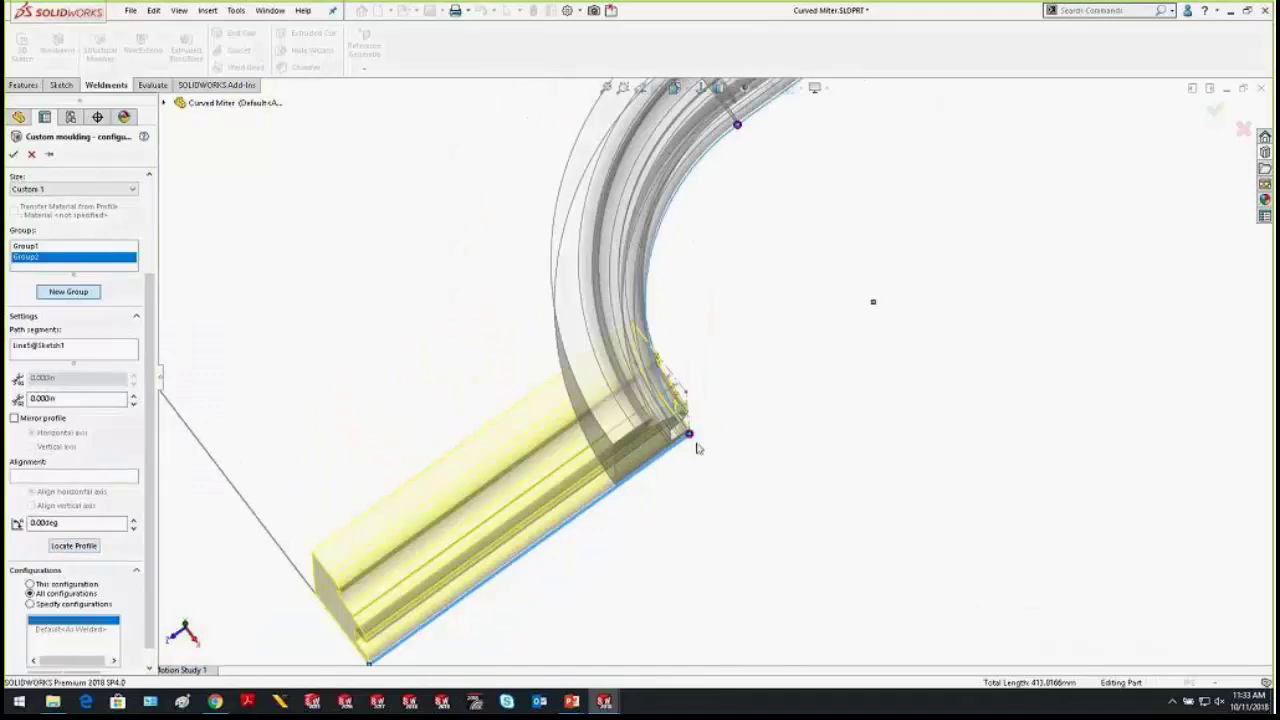
pyautogui.press('Return')
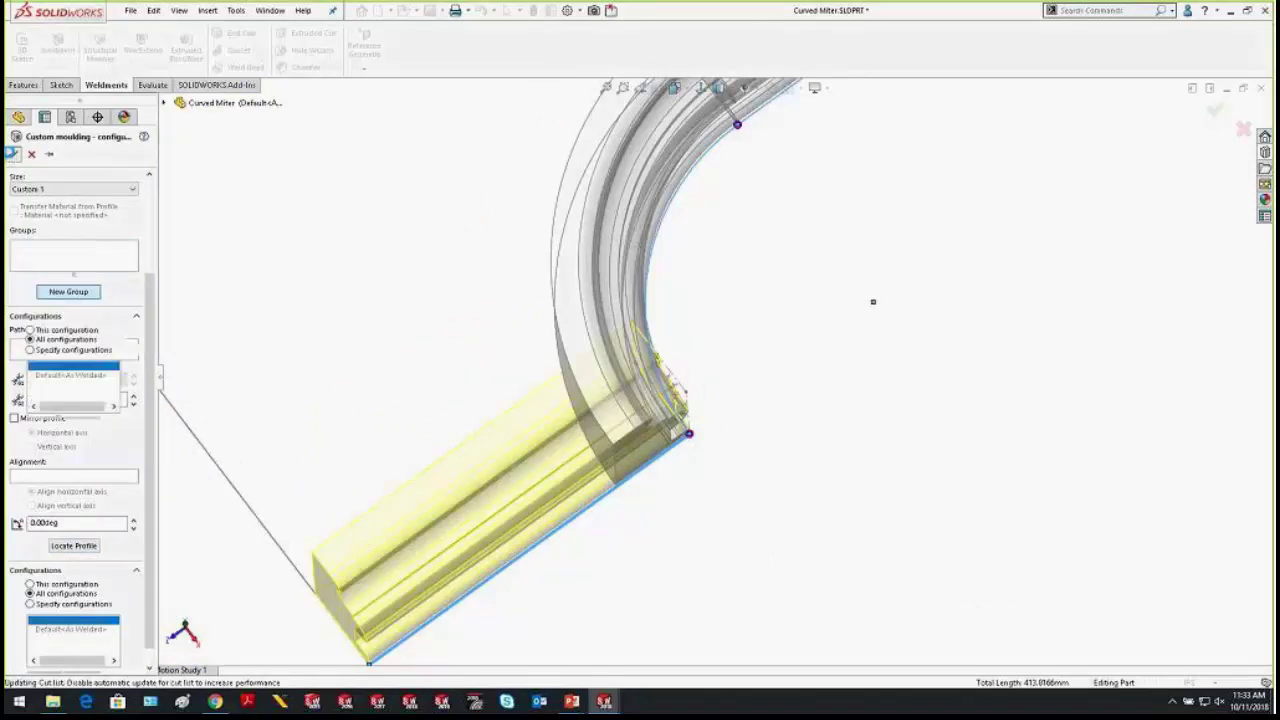
# Start a sketch on the Top Plane, viewing the overlap of the curved and straight mouldings
pyautogui.moveTo(686, 399); pyautogui.dragTo(614, 480, button='middle')
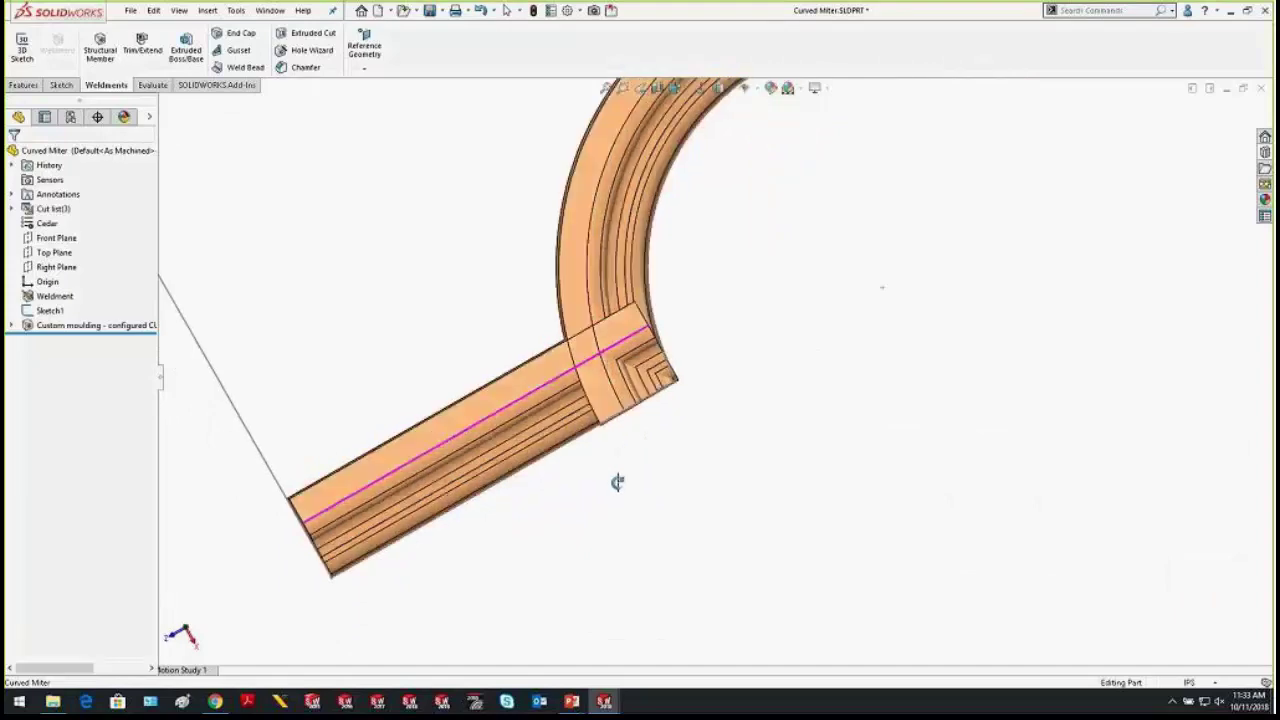
pyautogui.click(55, 252)
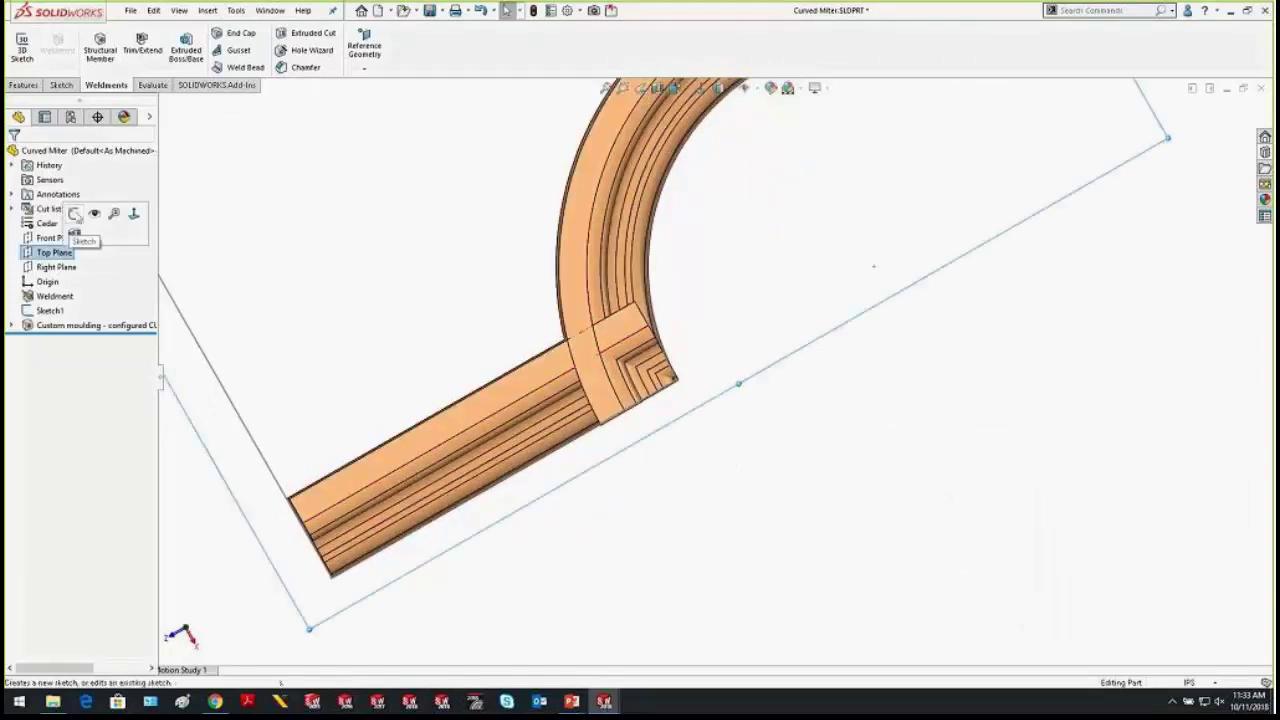
pyautogui.click(114, 212)
pyautogui.scroll(-5, 866, 244)
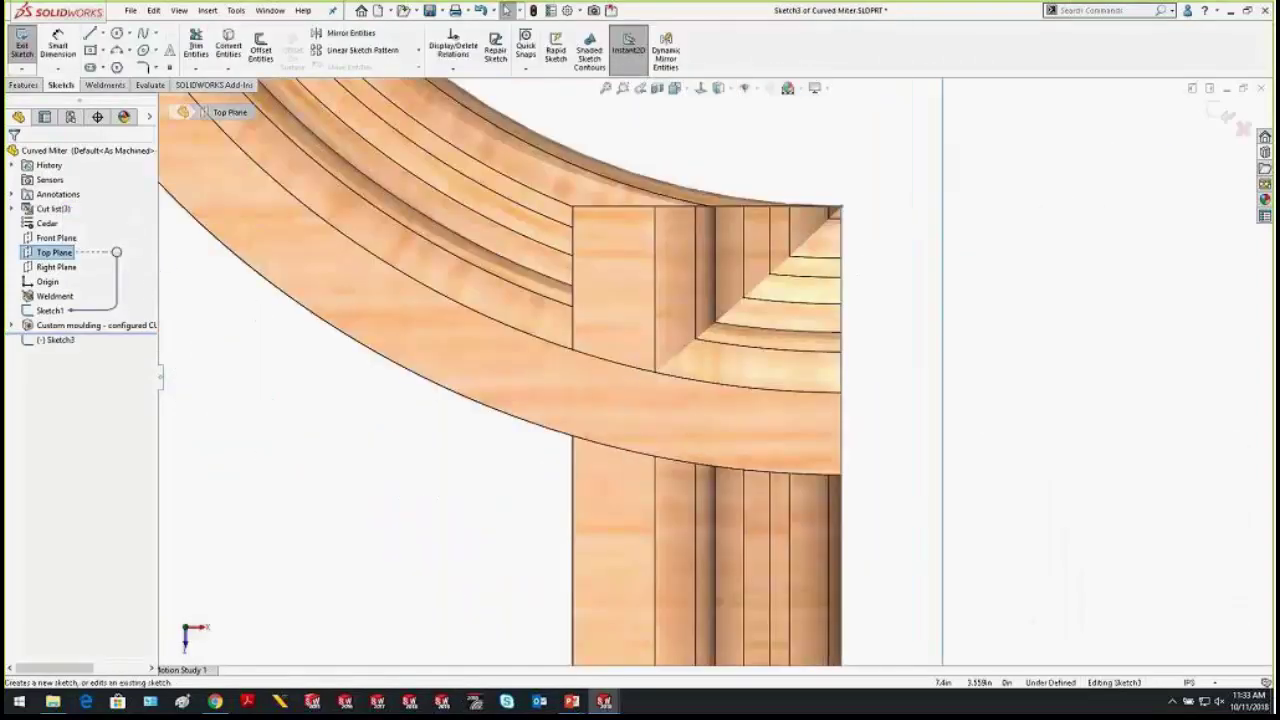
# Try a straight miter line between the inner and outer corners of the moulding overlap, and delete it
pyautogui.click(89, 33)
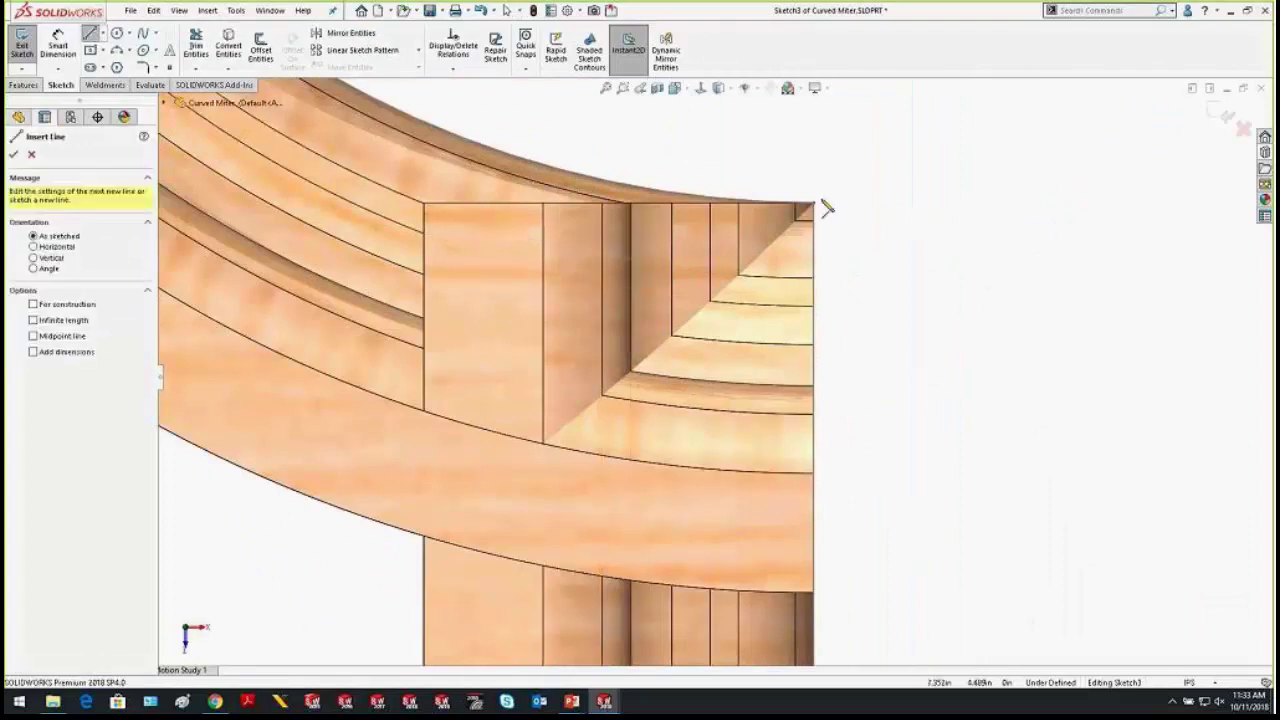
pyautogui.click(812, 204)
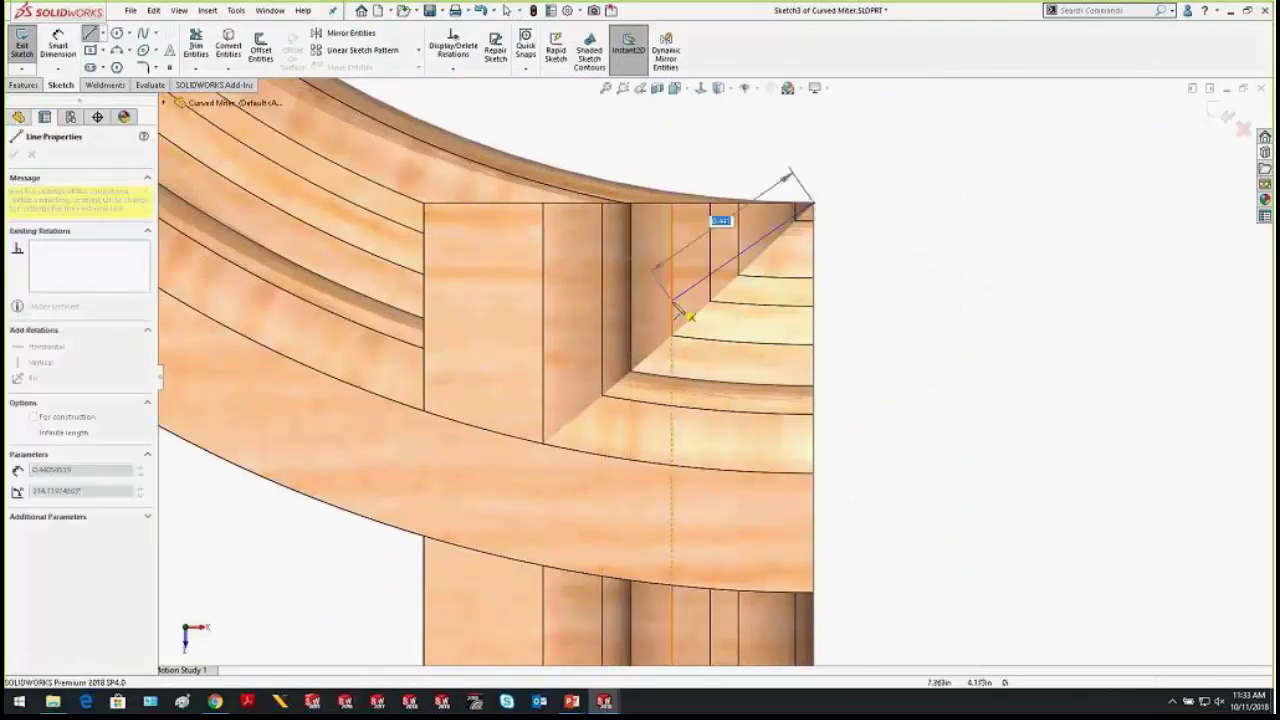
pyautogui.click(426, 538)
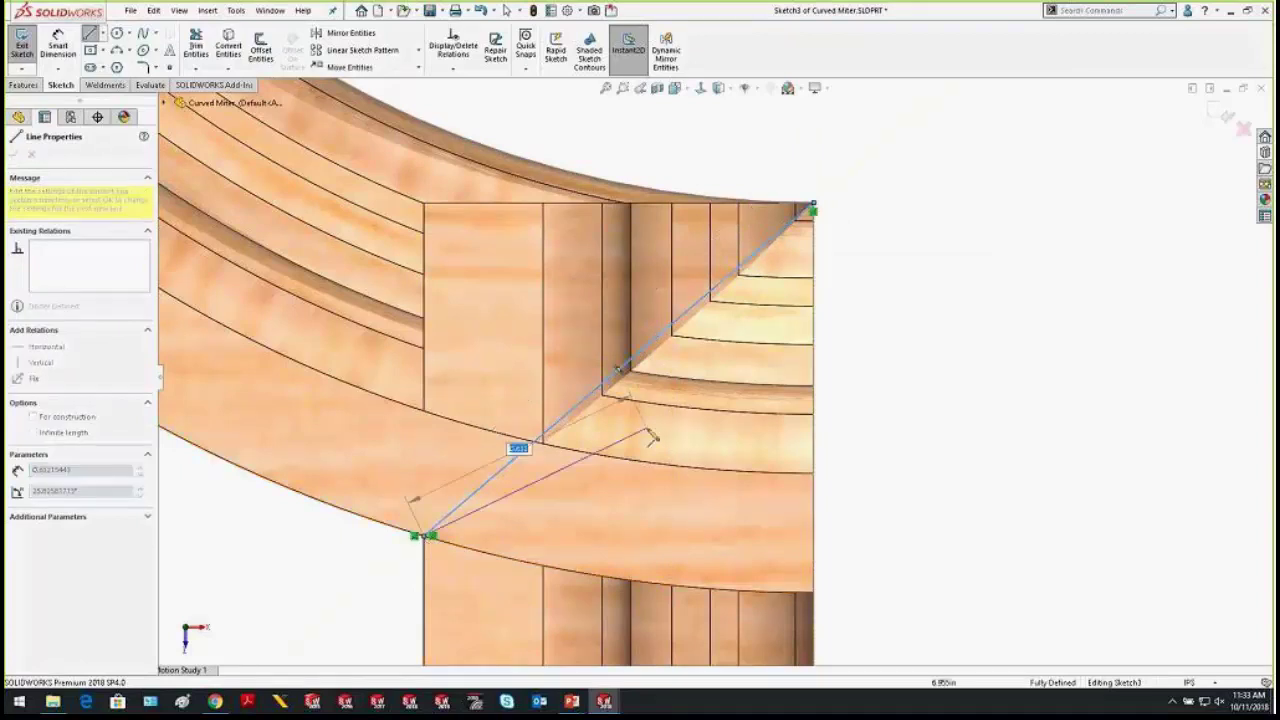
pyautogui.press('Escape')
pyautogui.scroll(-4, 660, 430)
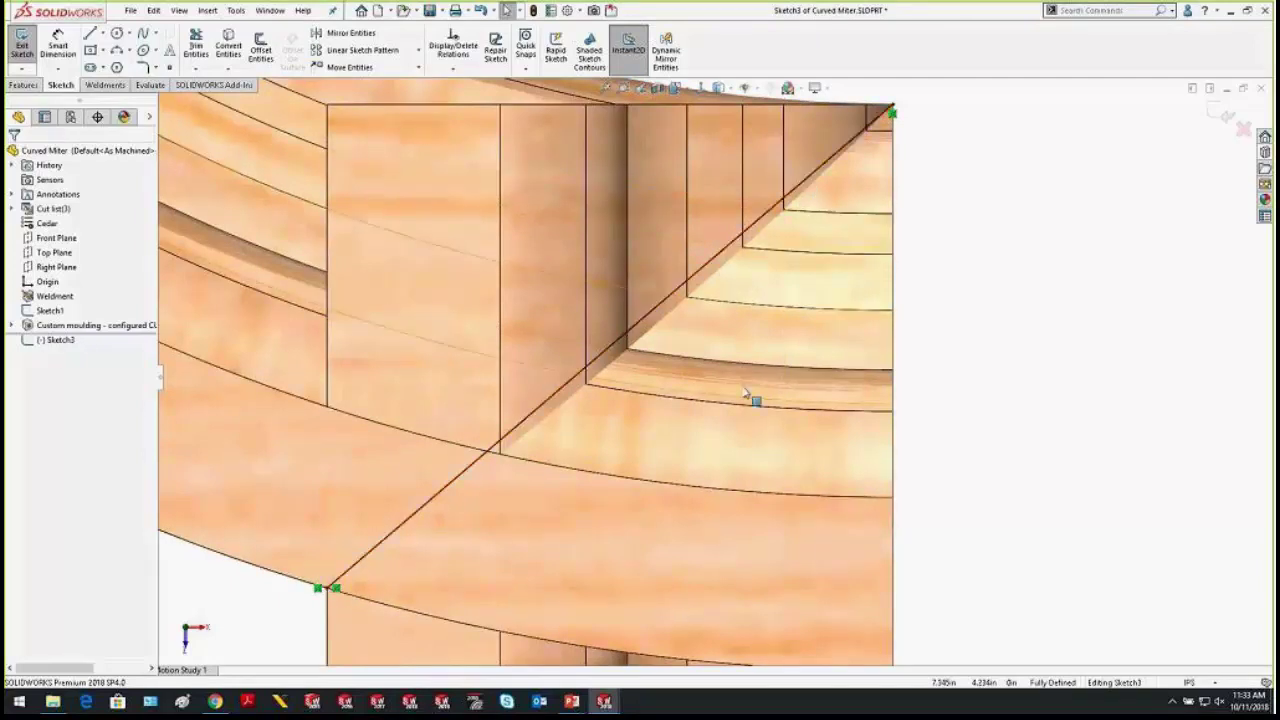
pyautogui.scroll(2, 749, 400)
pyautogui.click(589, 416)
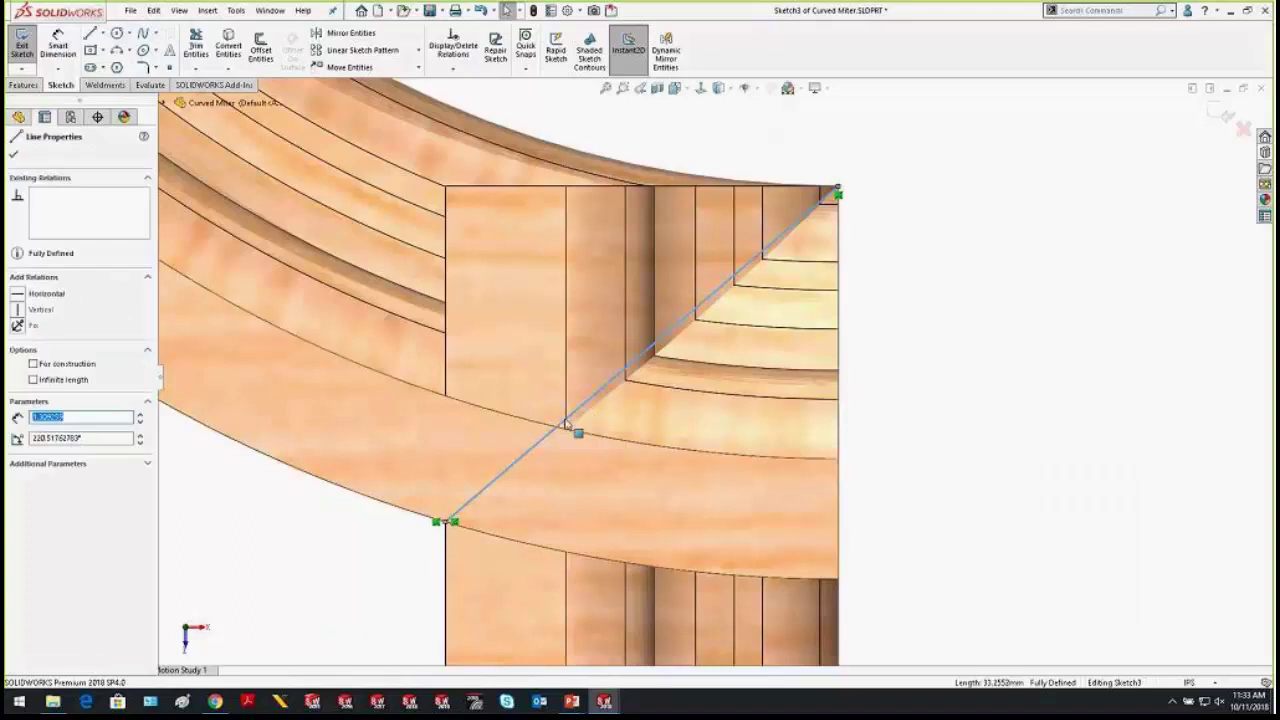
pyautogui.press('Delete')
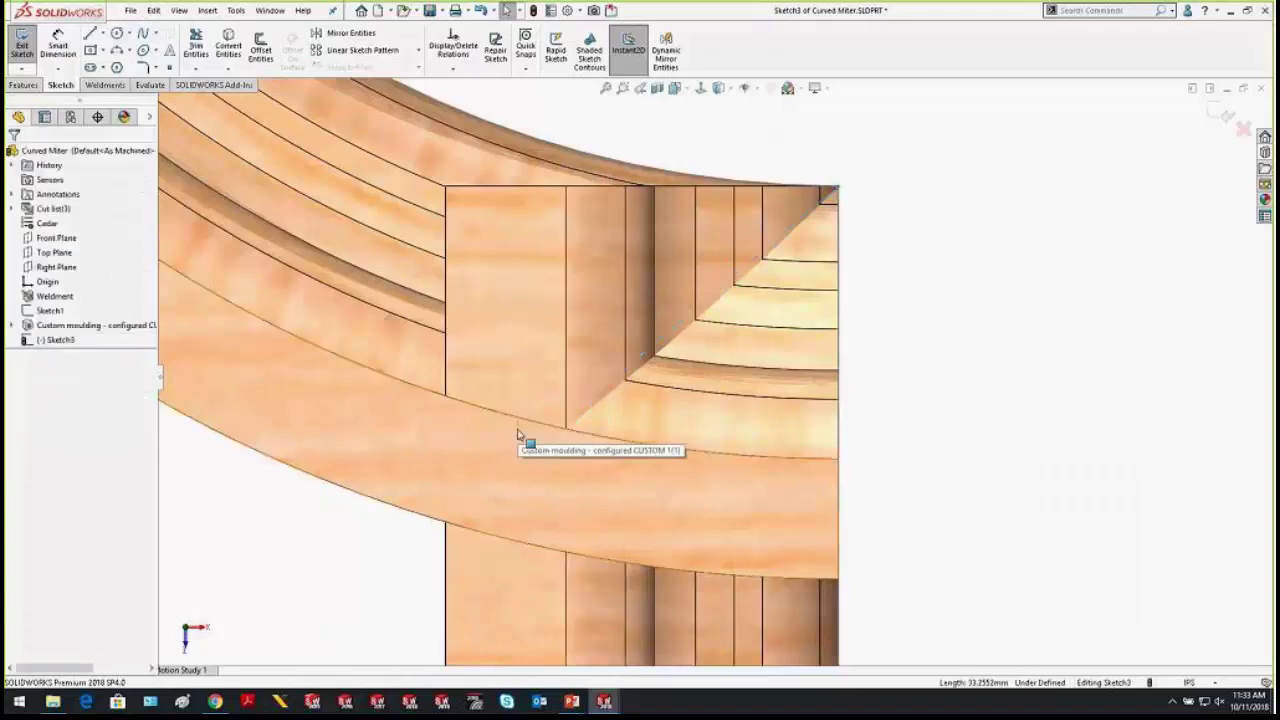
# Sketch a three-point arc from the inner corner to the outer corner of the moulding overlap, bulging toward the curved moulding's end
pyautogui.scroll(2, 537, 514)
pyautogui.scroll(-2, 705, 455)
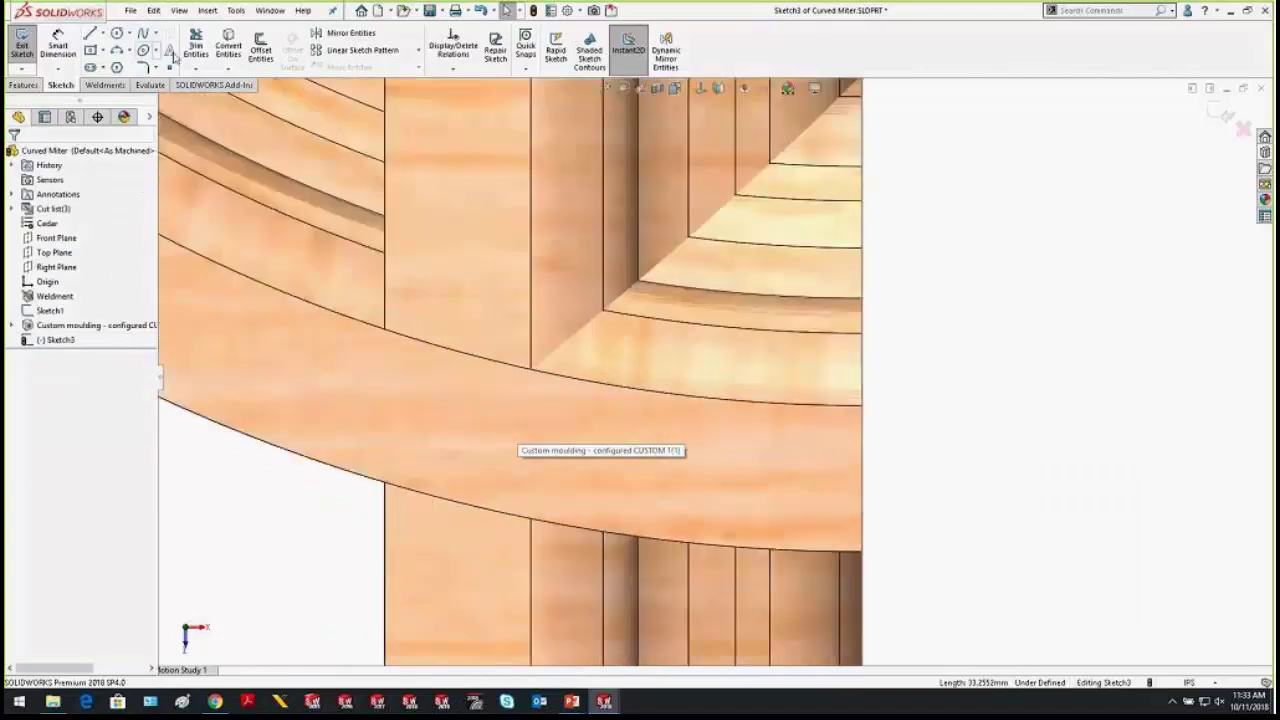
pyautogui.scroll(2, 614, 217)
pyautogui.click(116, 52)
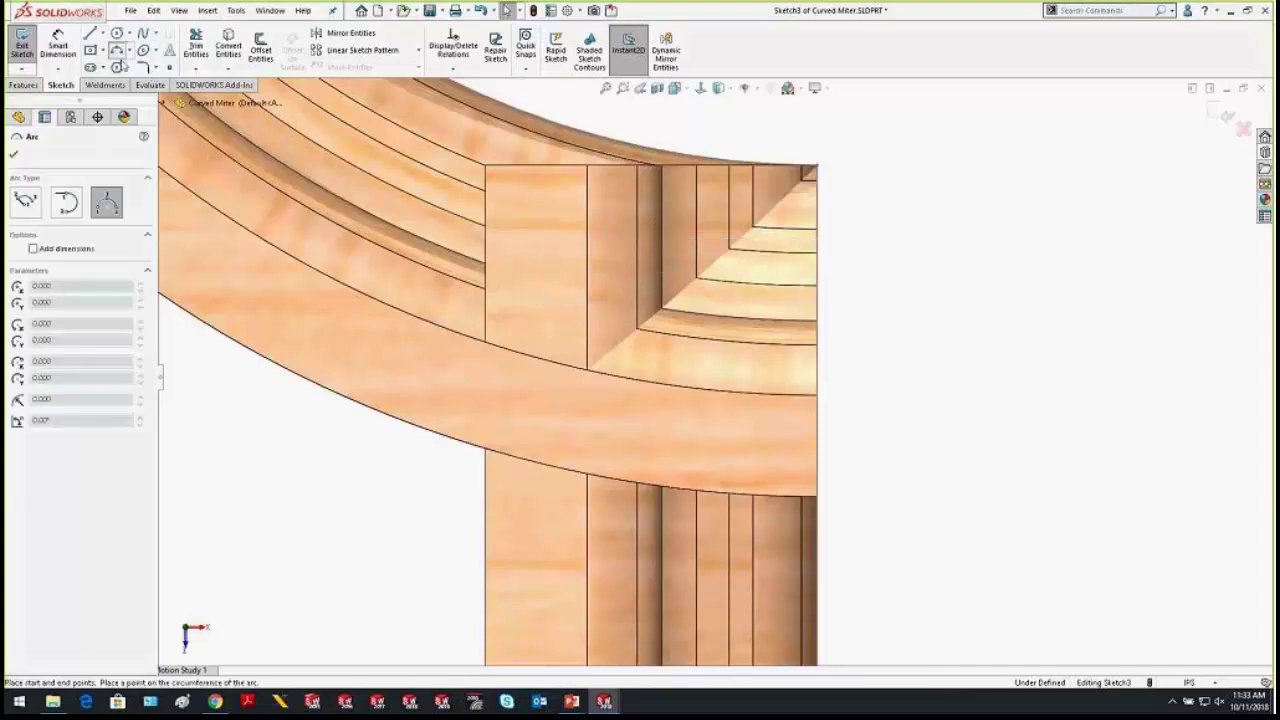
pyautogui.click(814, 171)
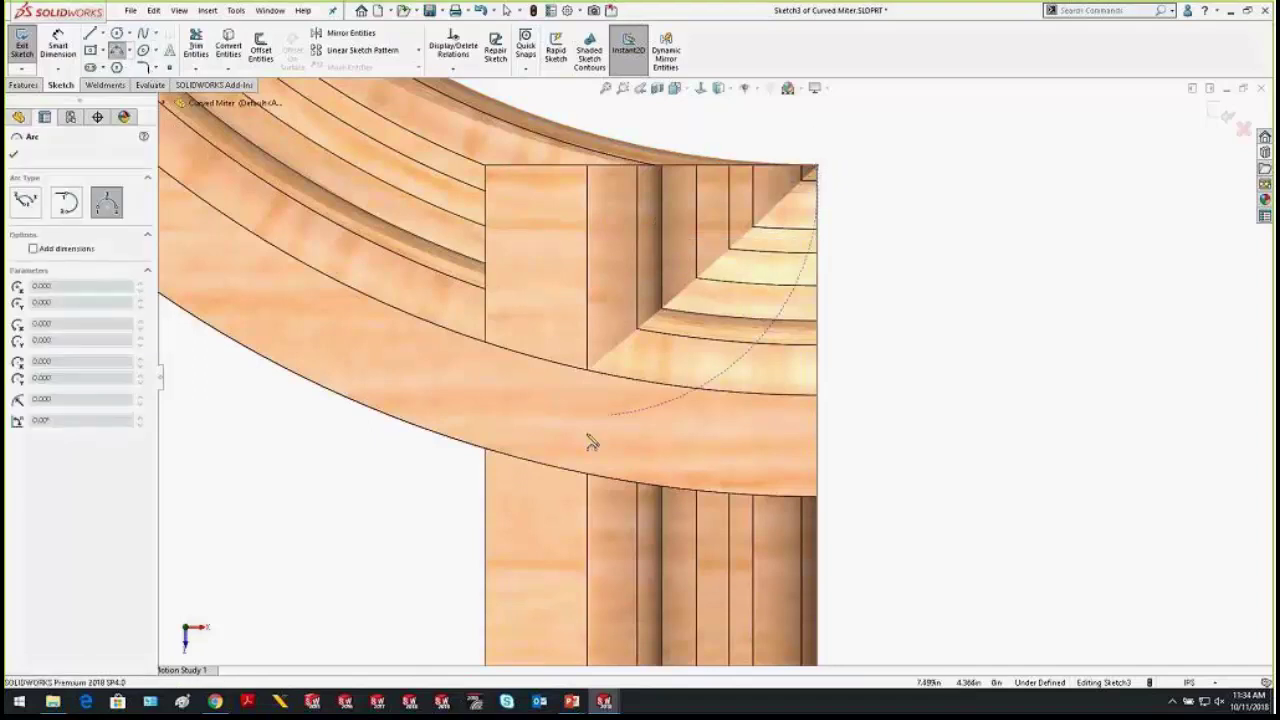
pyautogui.click(487, 452)
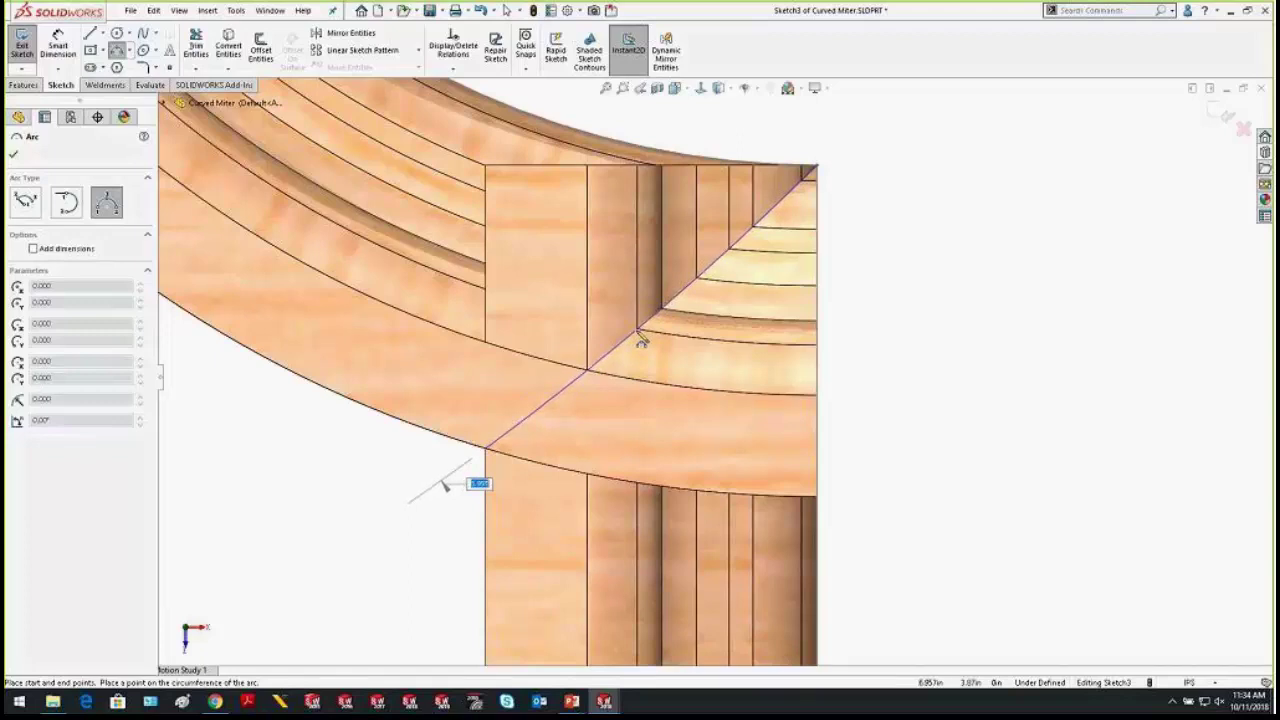
pyautogui.click(673, 351)
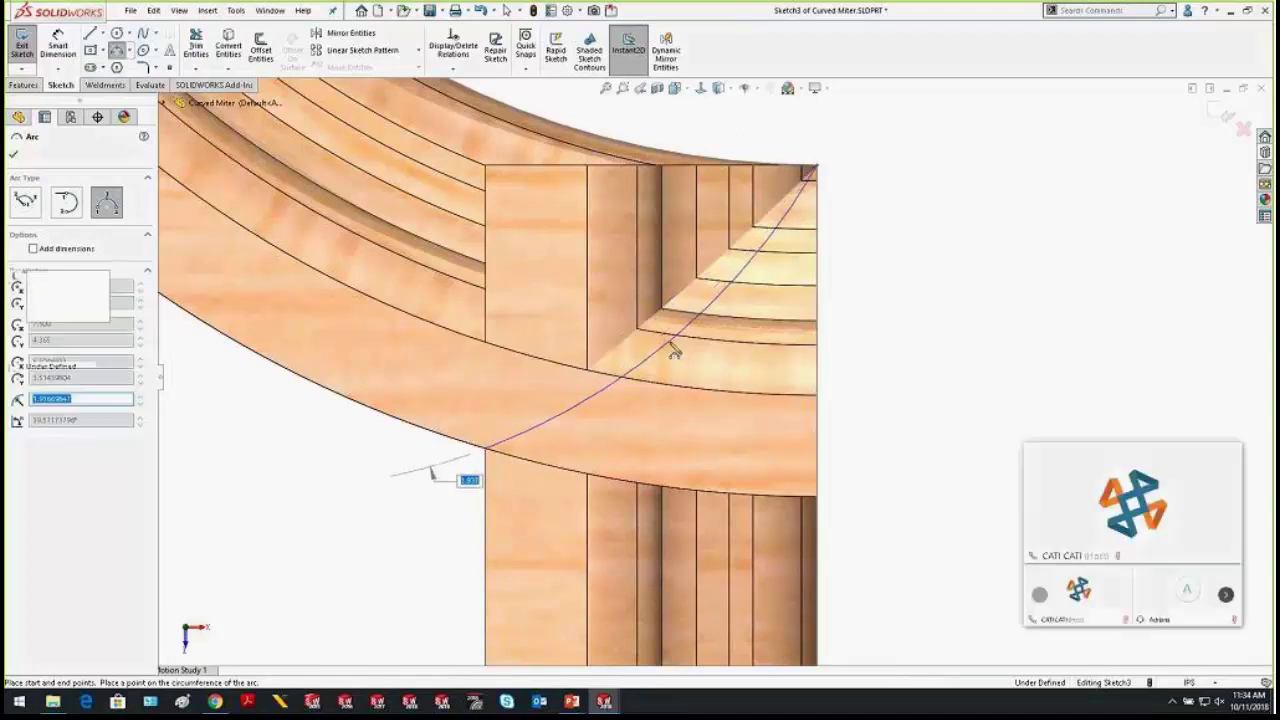
pyautogui.press('Escape')
pyautogui.scroll(-3, 637, 371)
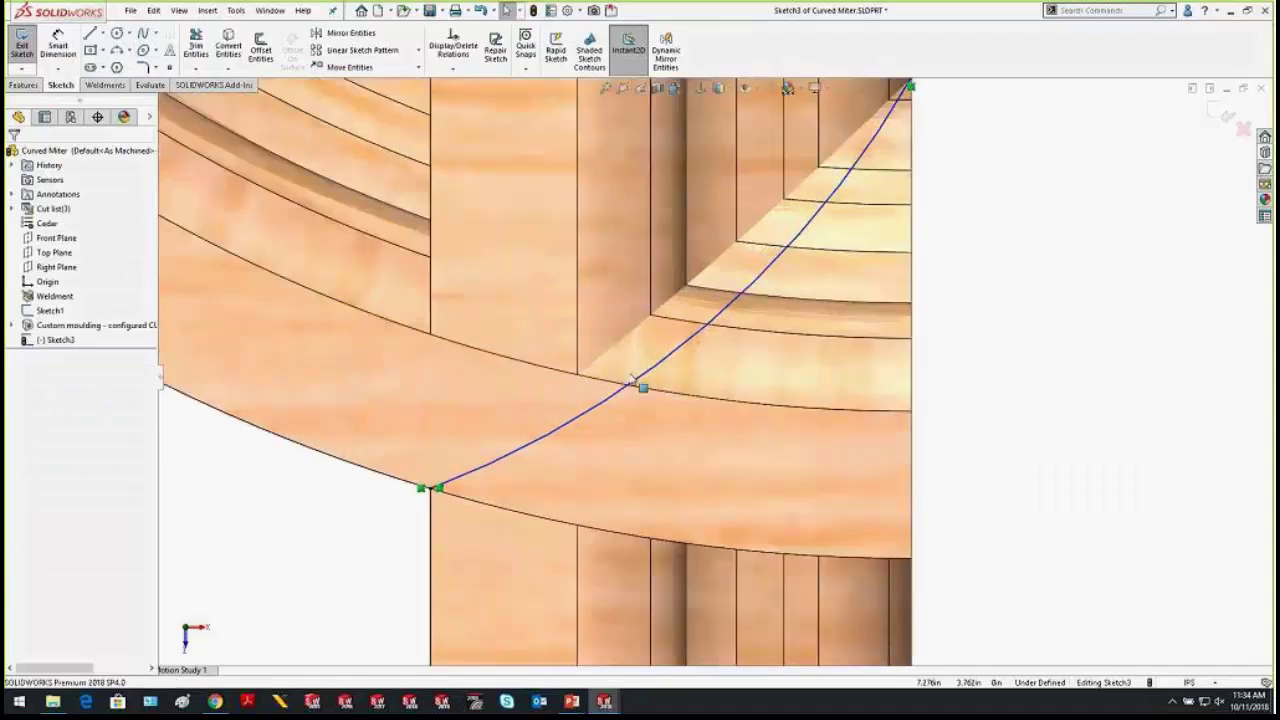
pyautogui.scroll(2, 632, 382)
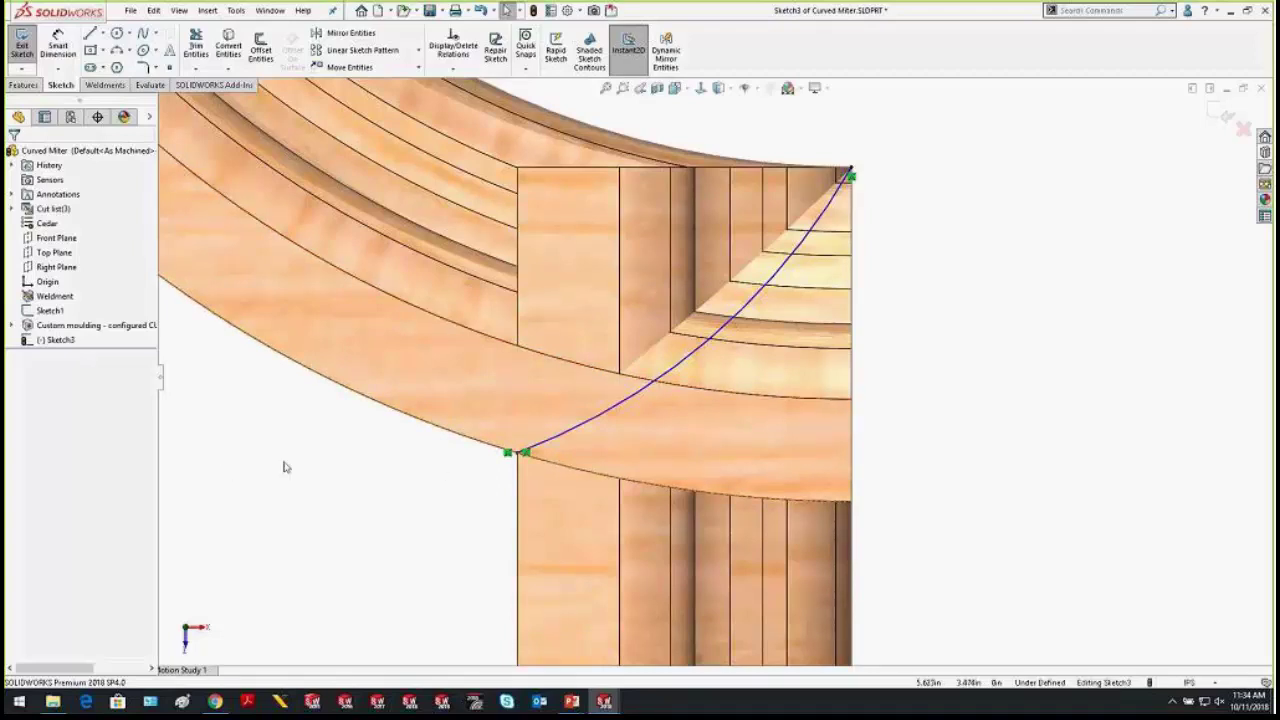
# Create a sketch point at the intersection of the curved moulding's edge and the matching edge of the straight moulding
pyautogui.click(505, 348)
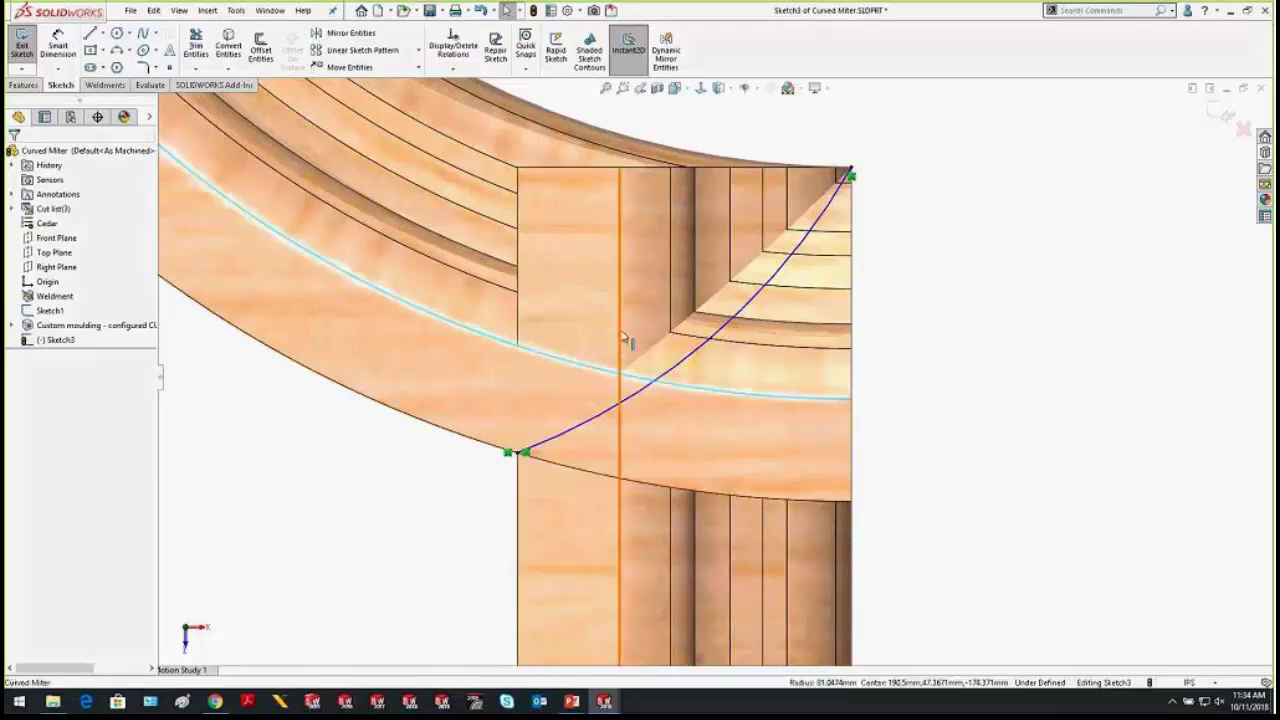
pyautogui.keyDown('ctrl'); pyautogui.click(621, 340); pyautogui.keyUp('ctrl')
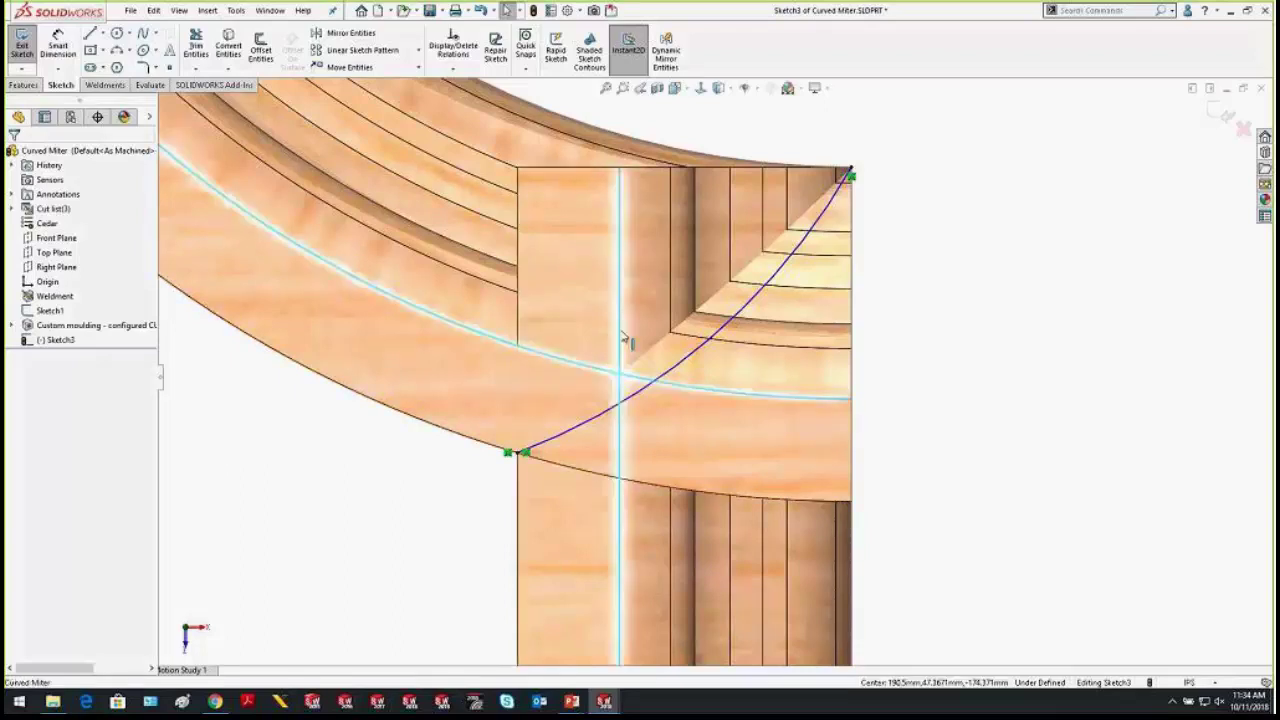
pyautogui.keyDown('ctrl'); pyautogui.click(627, 410); pyautogui.keyUp('ctrl')
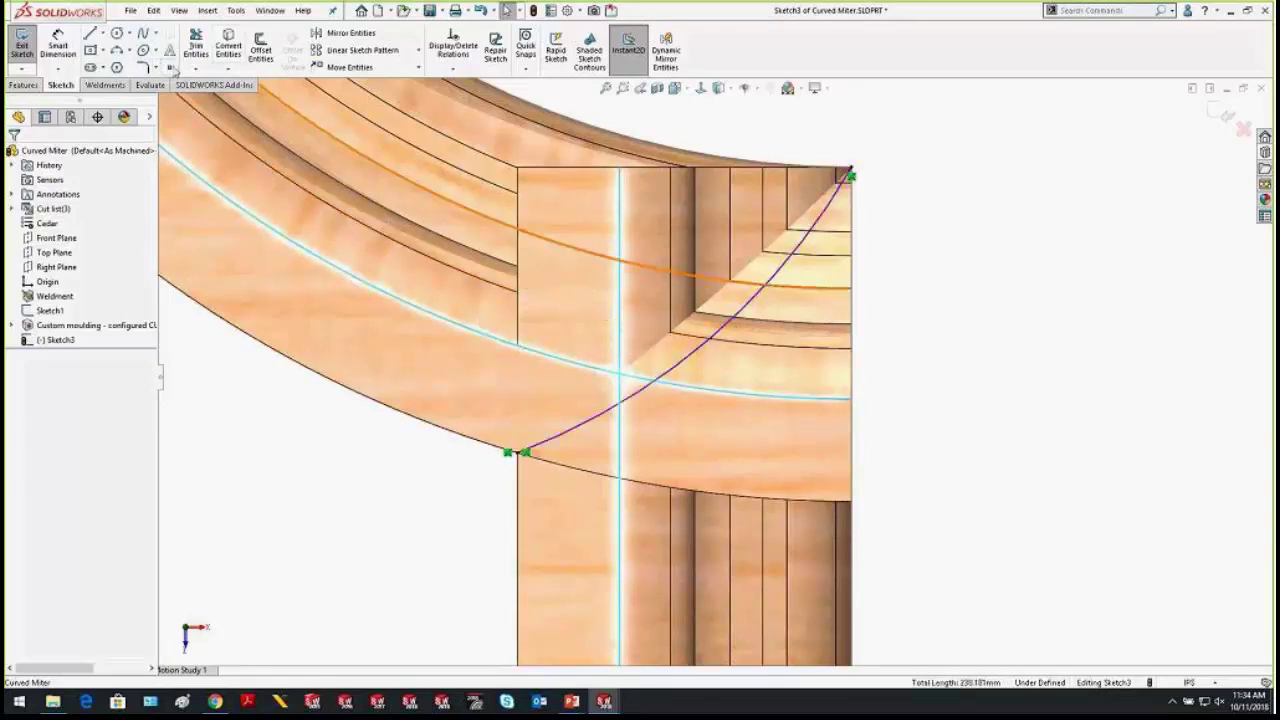
pyautogui.click(173, 68)
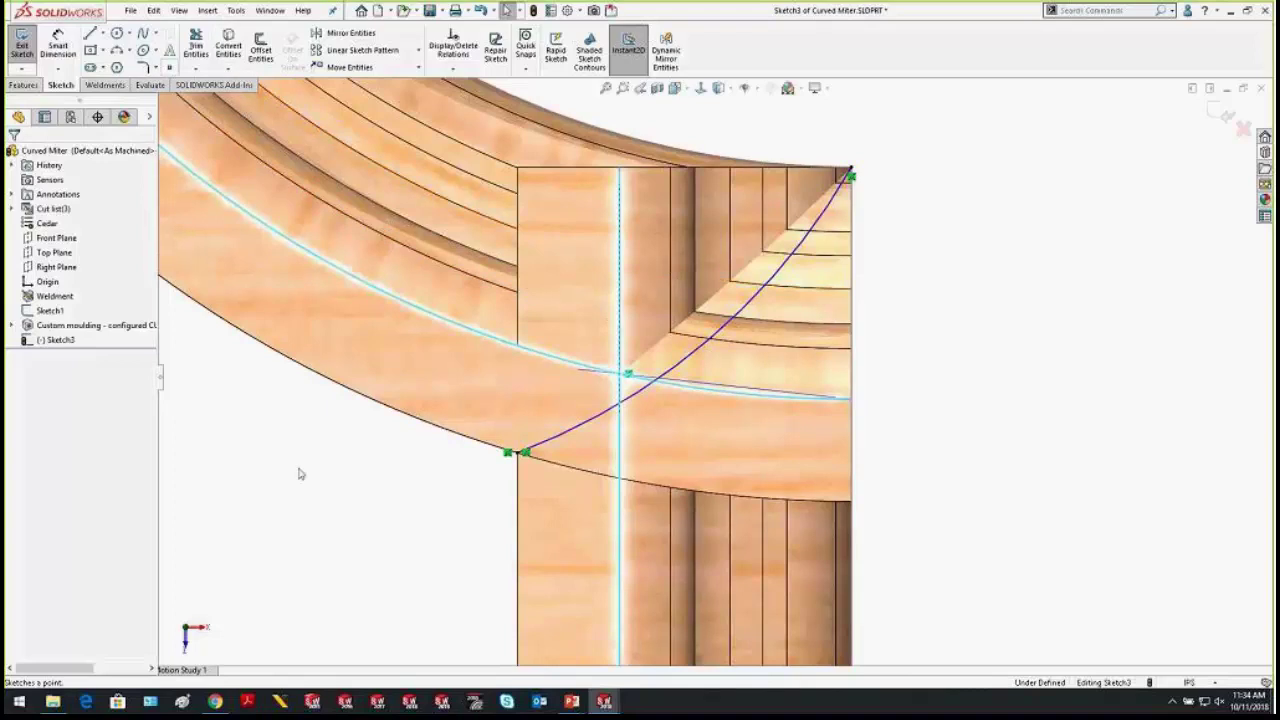
pyautogui.click(628, 374)
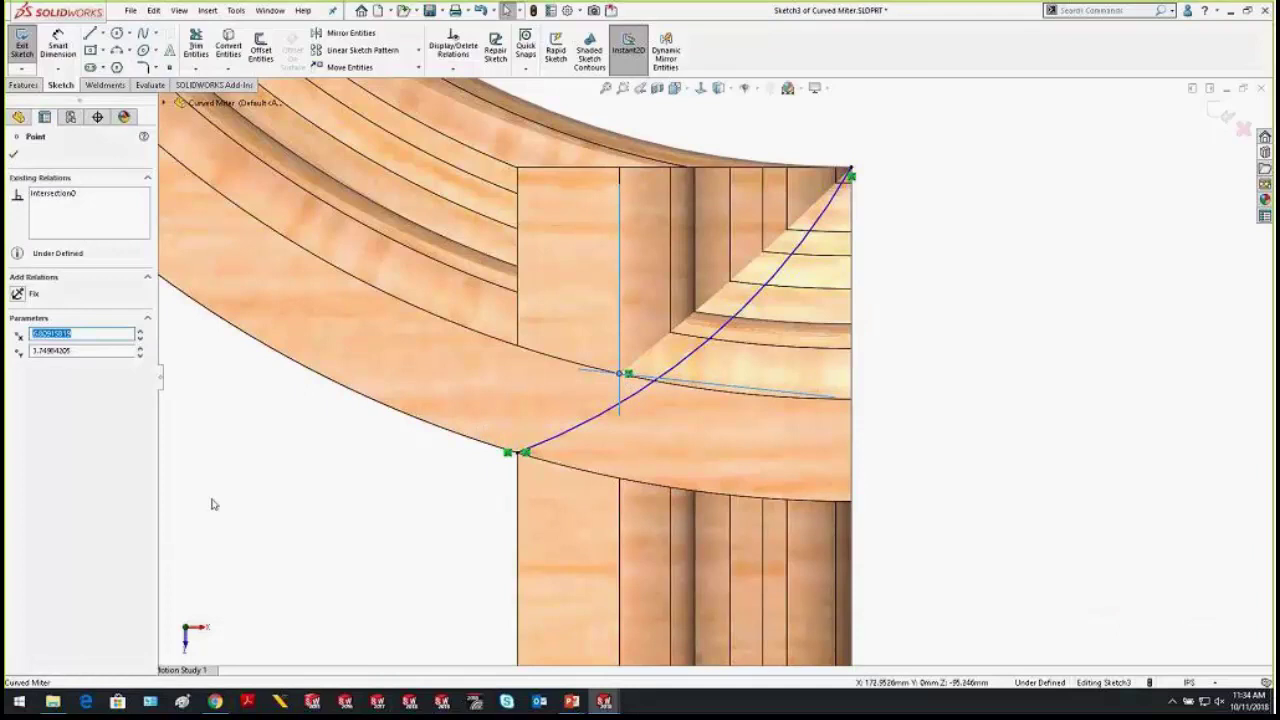
pyautogui.press('Escape')
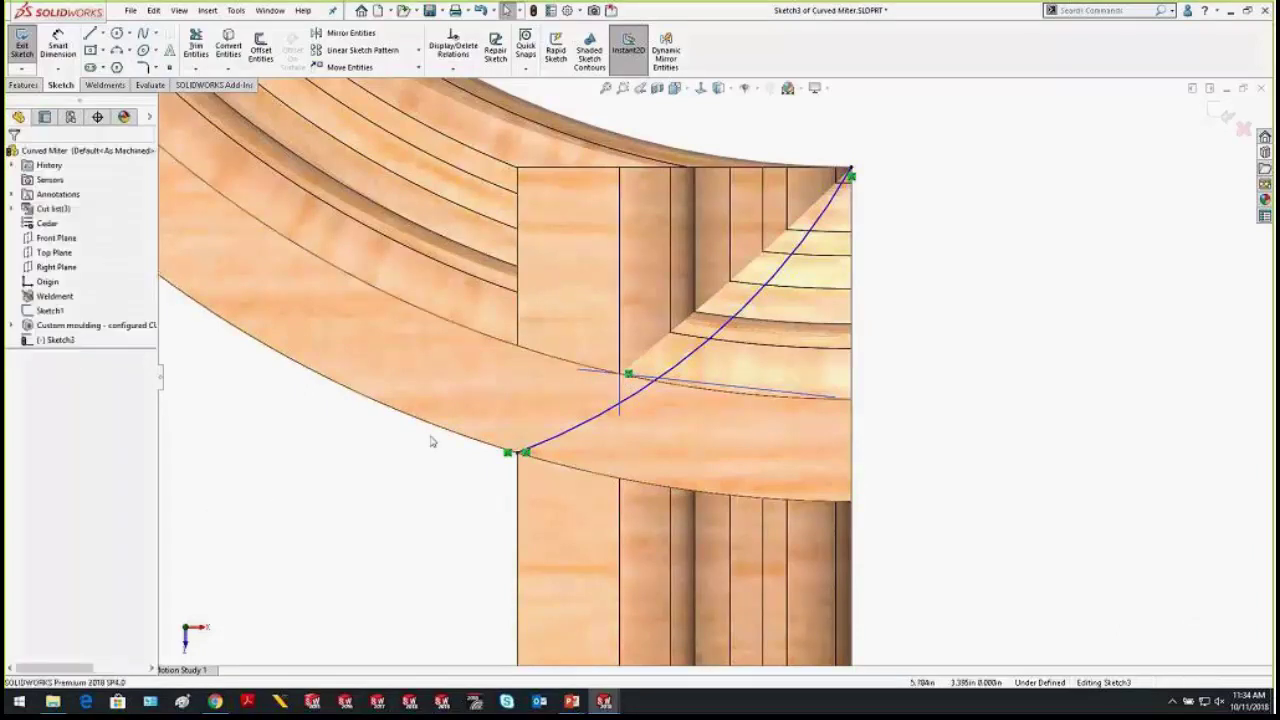
# Make the arc coincident with the intersection point and exit the sketch
pyautogui.click(628, 374)
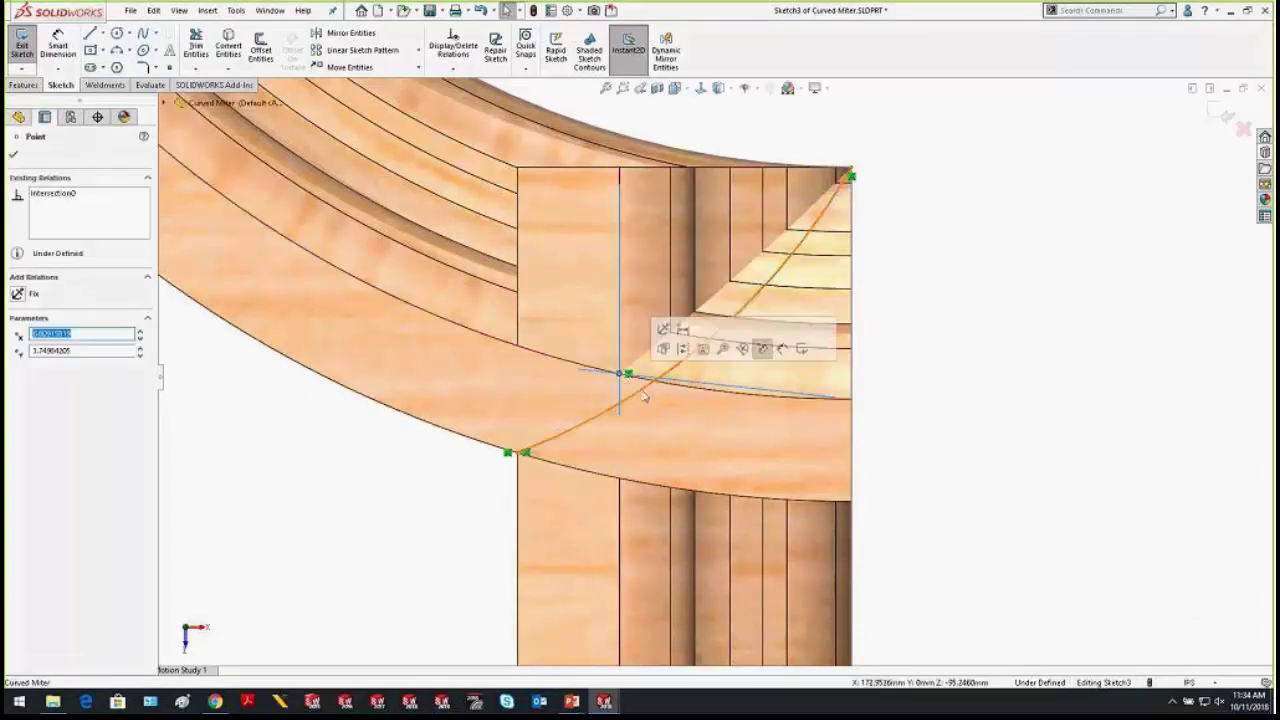
pyautogui.keyDown('ctrl'); pyautogui.click(708, 340); pyautogui.keyUp('ctrl')
pyautogui.click(30, 400)
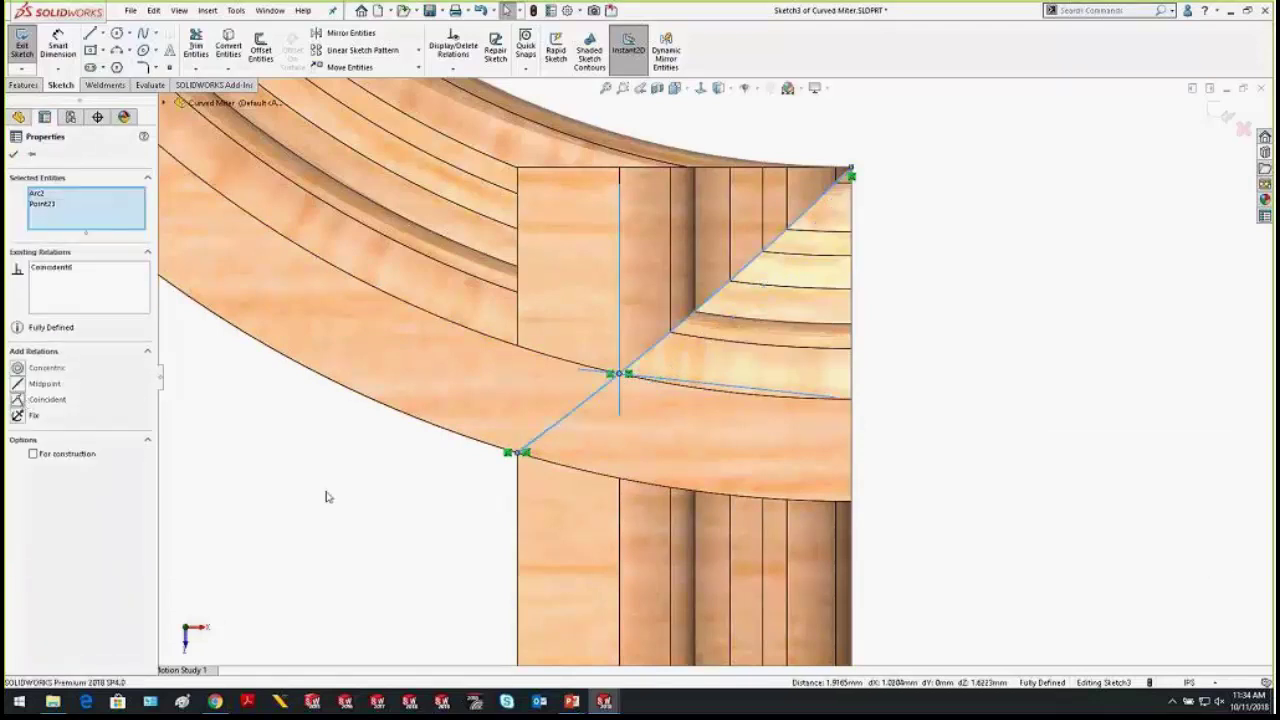
pyautogui.click(325, 497)
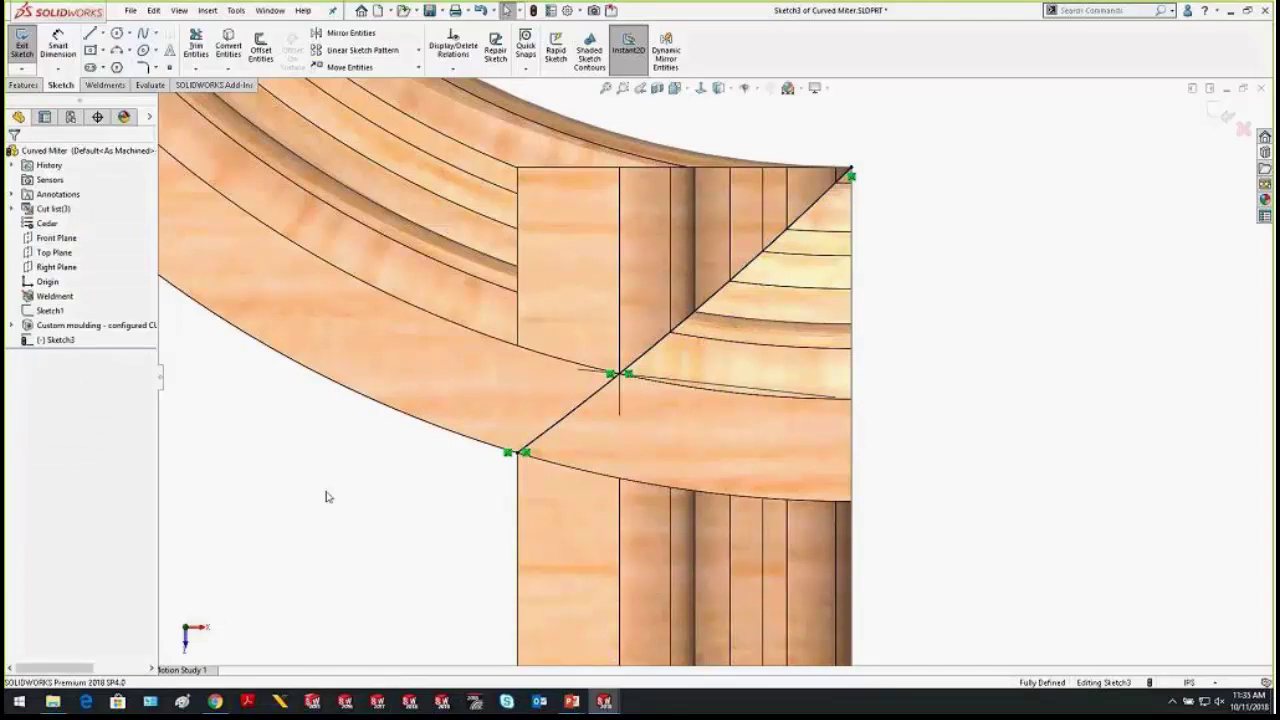
pyautogui.keyDown('ctrl'); pyautogui.moveTo(820, 451); pyautogui.dragTo(776, 441, button='middle'); pyautogui.keyUp('ctrl')
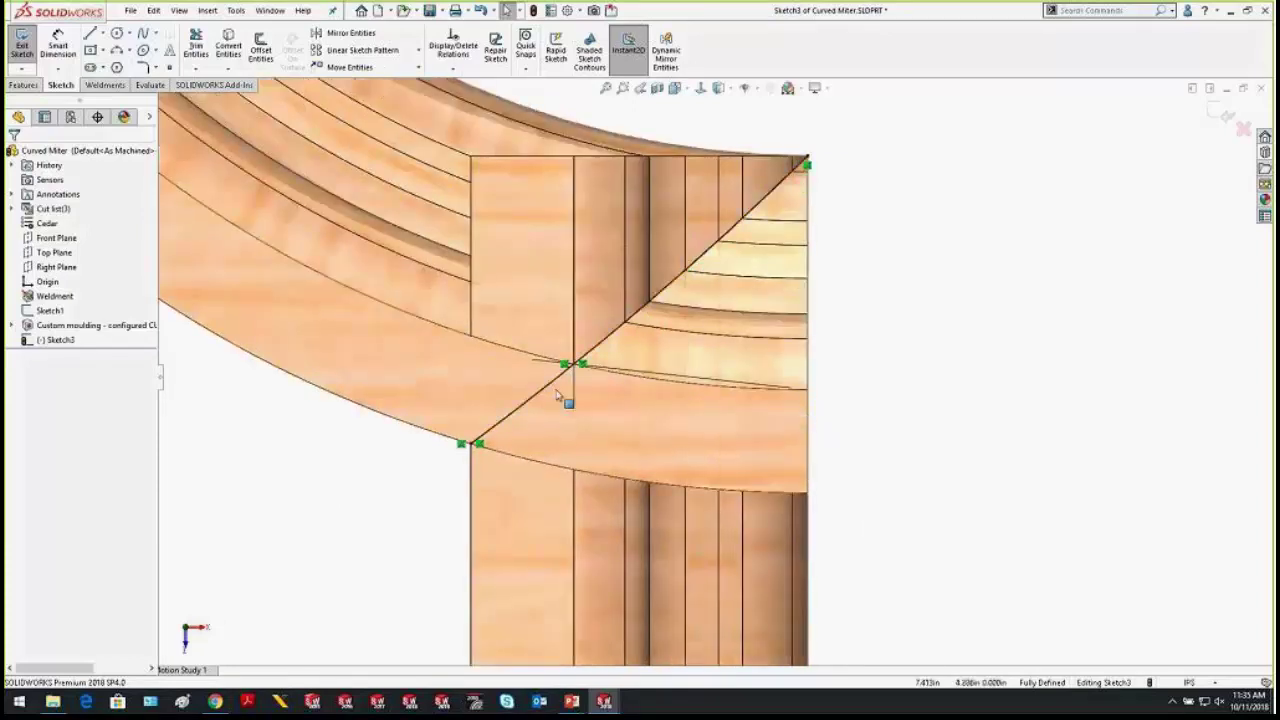
pyautogui.click(1224, 116)
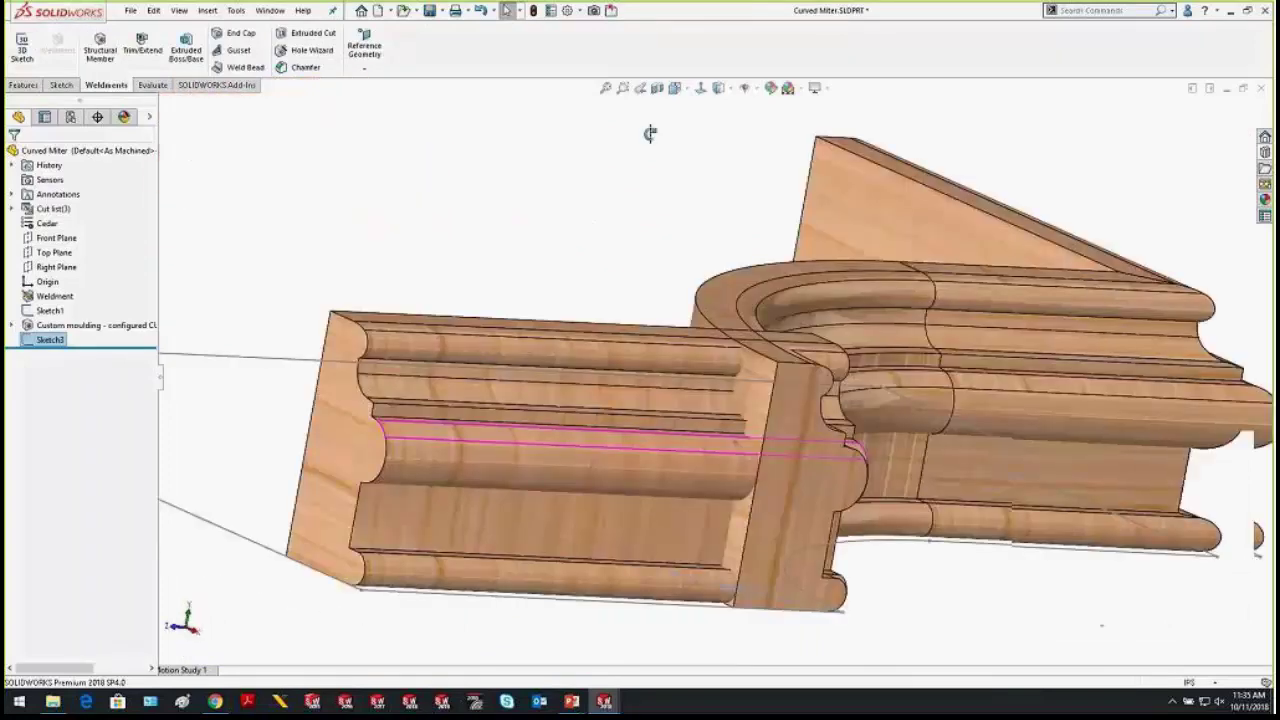
pyautogui.moveTo(650, 133); pyautogui.dragTo(871, 457, button='middle')
pyautogui.scroll(-2, 871, 457)
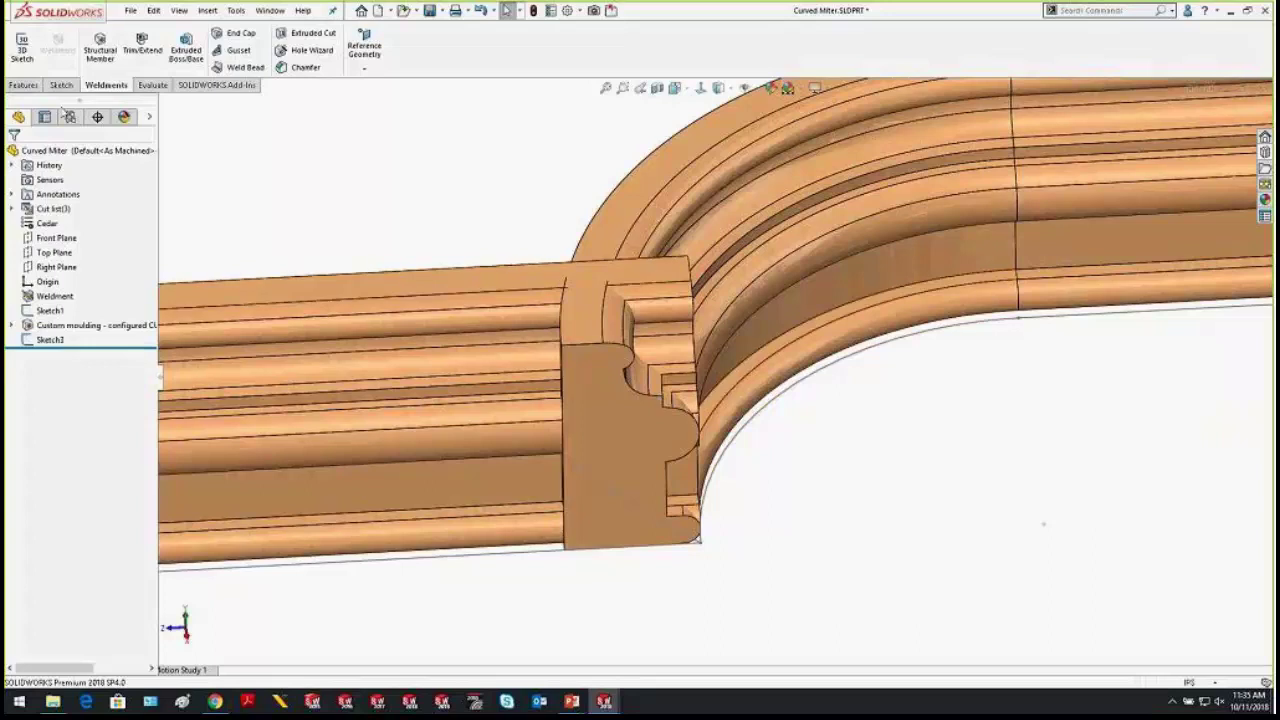
# Create an extruded cut from the miter arc sketch, going Through All - Both through the moulding overlap
pyautogui.click(26, 86)
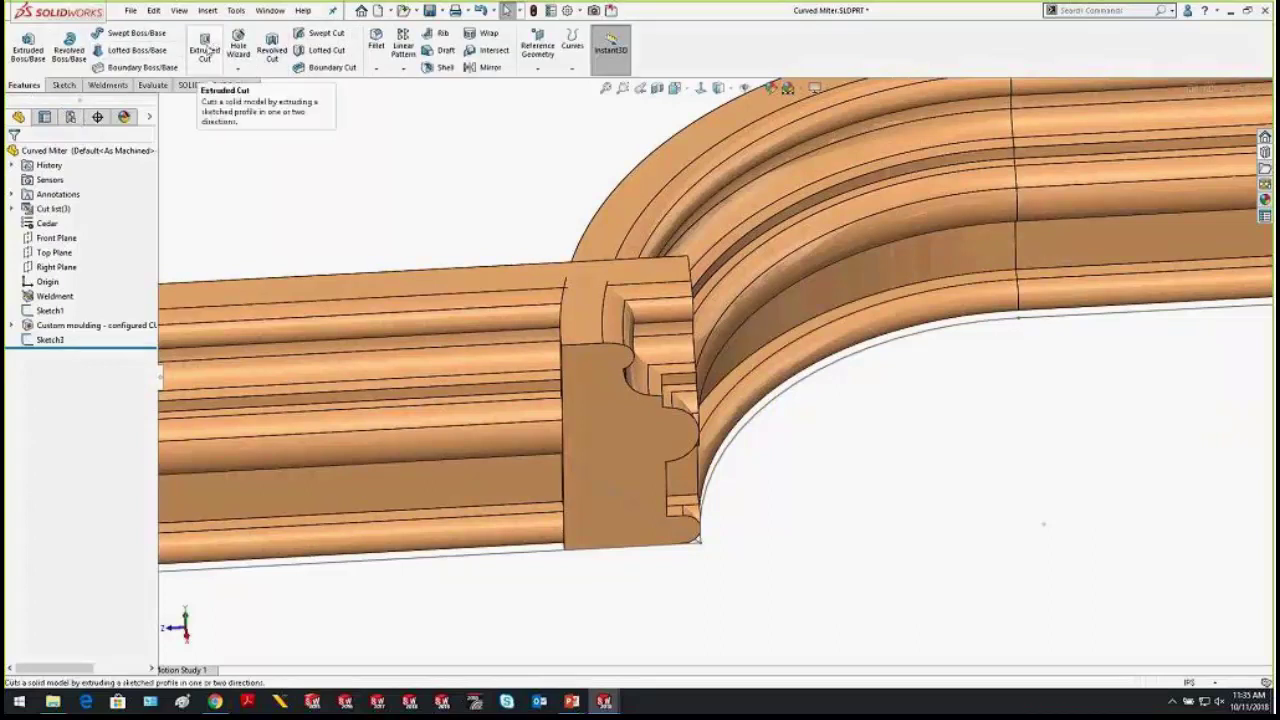
pyautogui.click(205, 50)
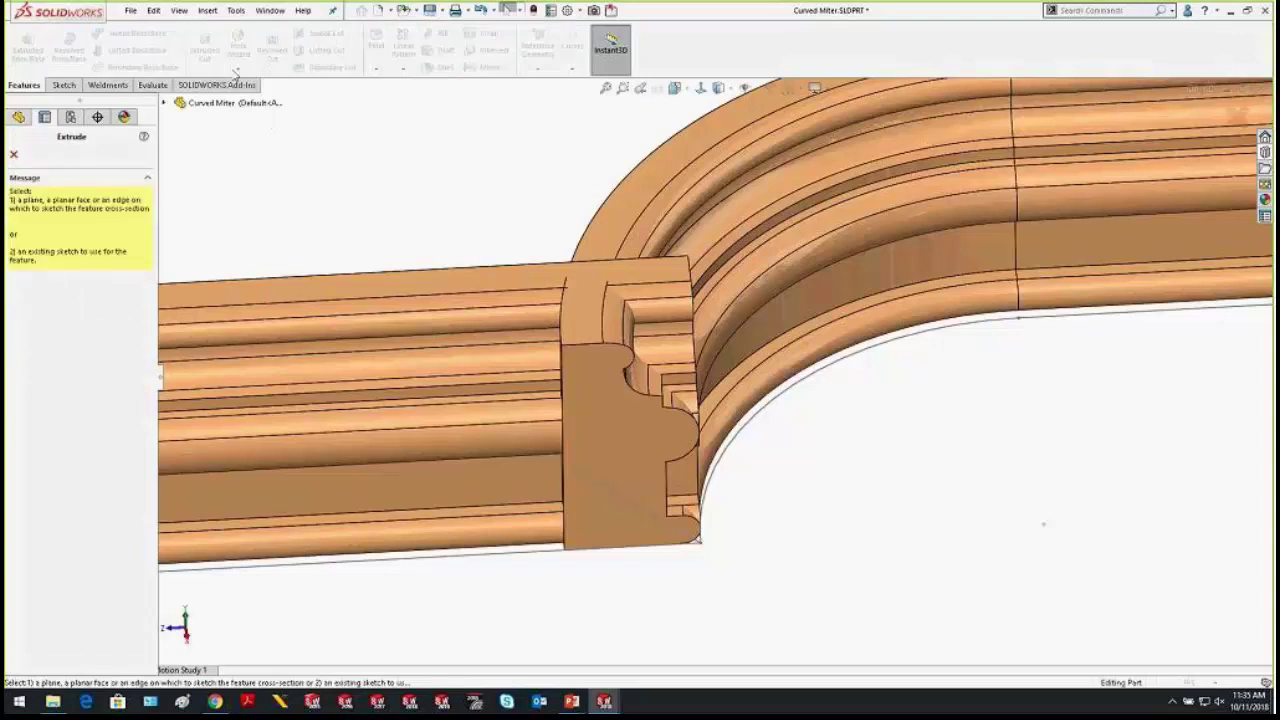
pyautogui.click(668, 532)
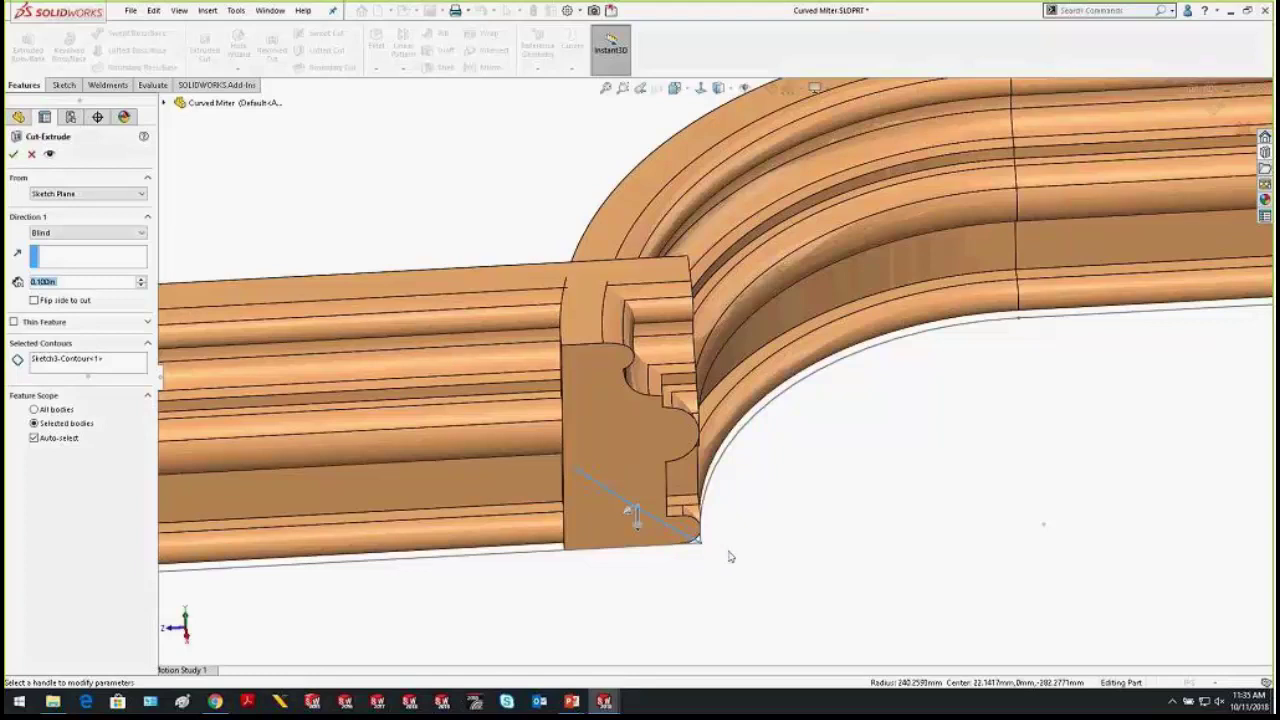
pyautogui.click(95, 236)
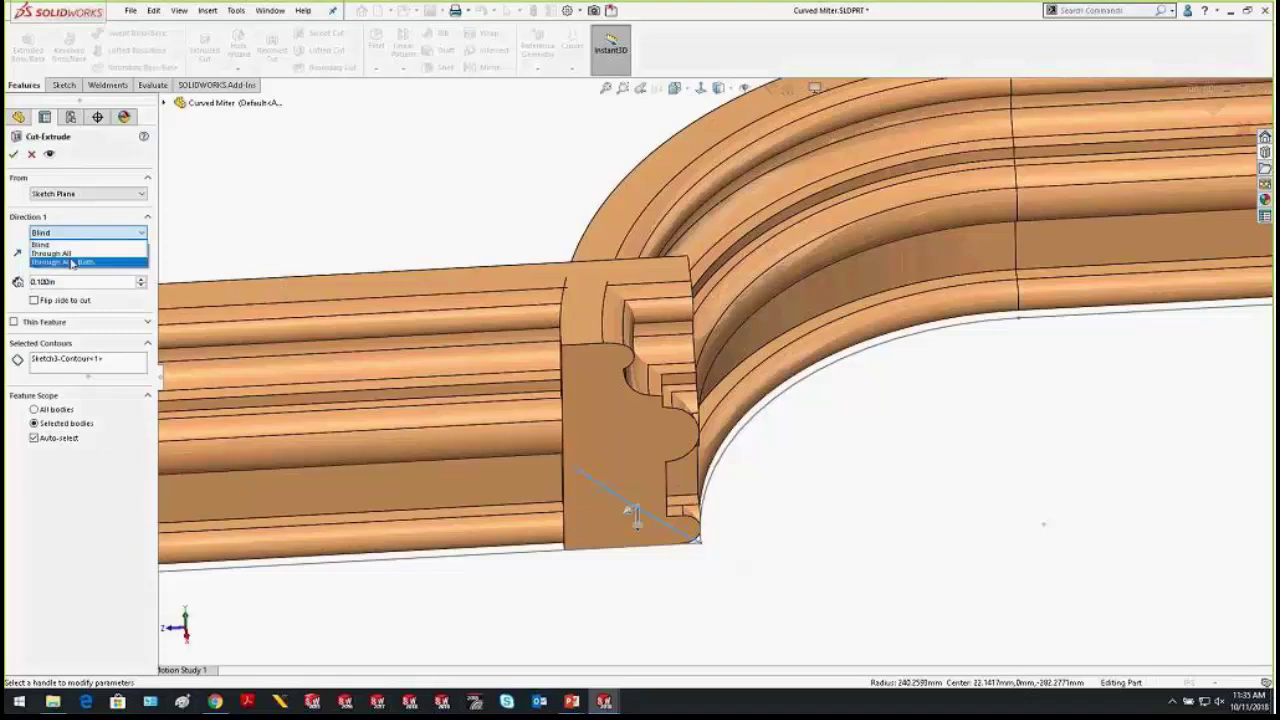
pyautogui.click(72, 262)
pyautogui.moveTo(831, 375); pyautogui.dragTo(604, 522, button='middle')
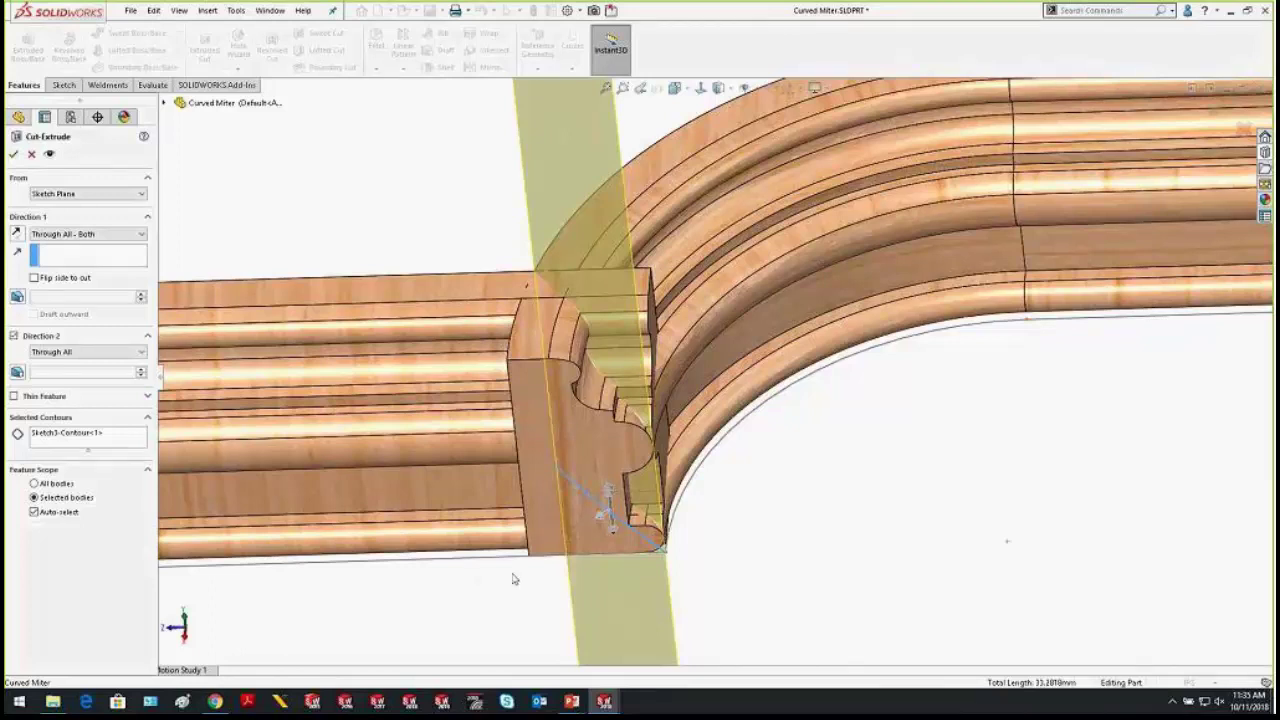
pyautogui.moveTo(492, 584); pyautogui.dragTo(491, 597, button='middle')
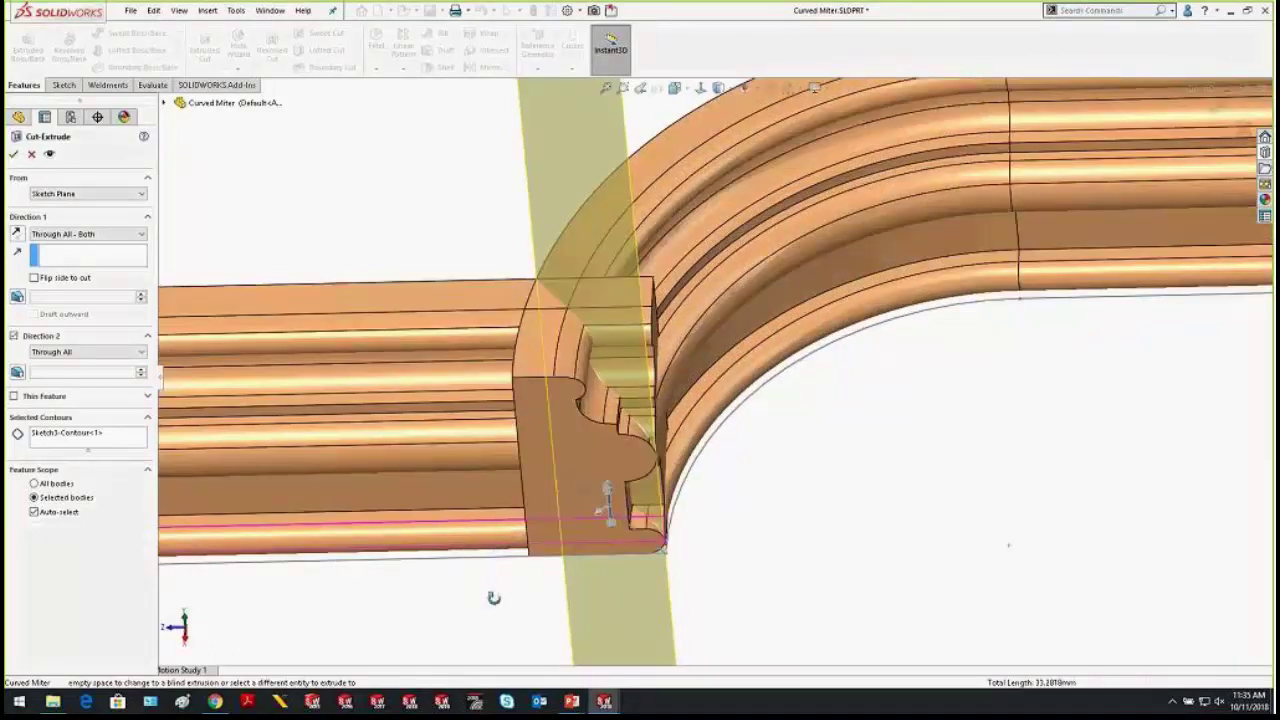
pyautogui.click(14, 155)
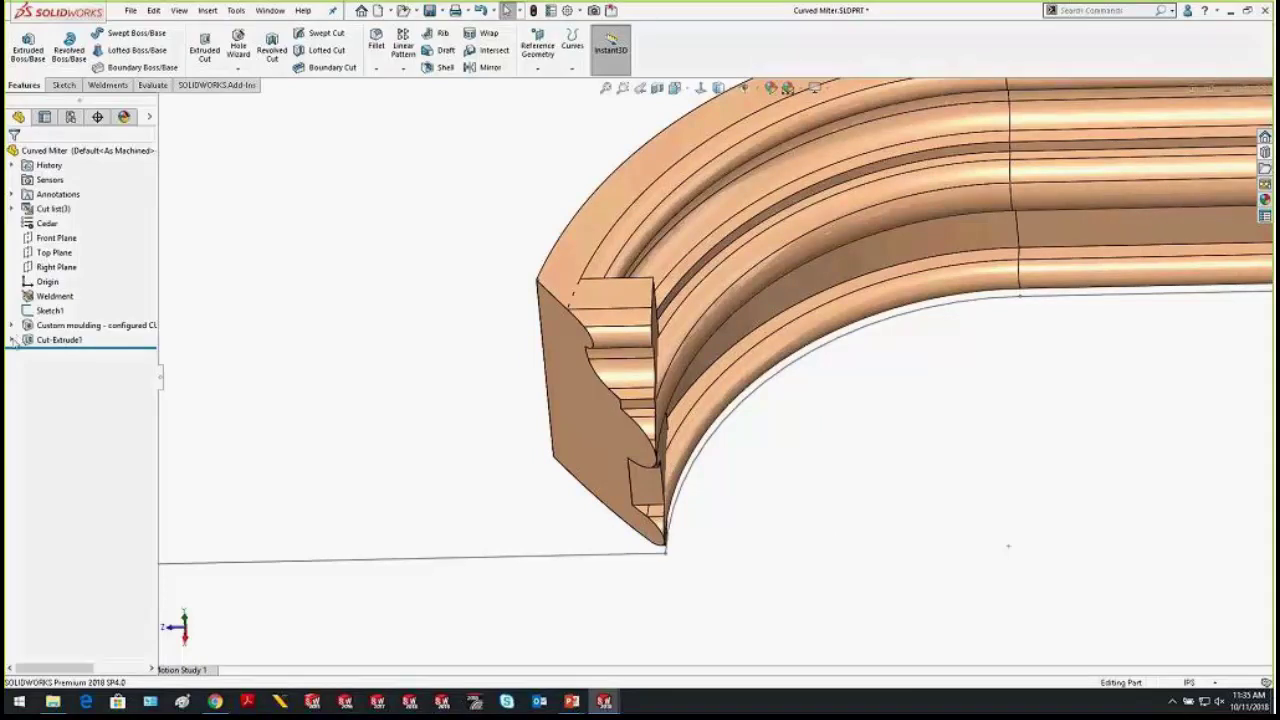
# Edit the miter cut's feature scope, turning off Auto-select and choosing only the curved moulding body
pyautogui.rightClick(44, 340)
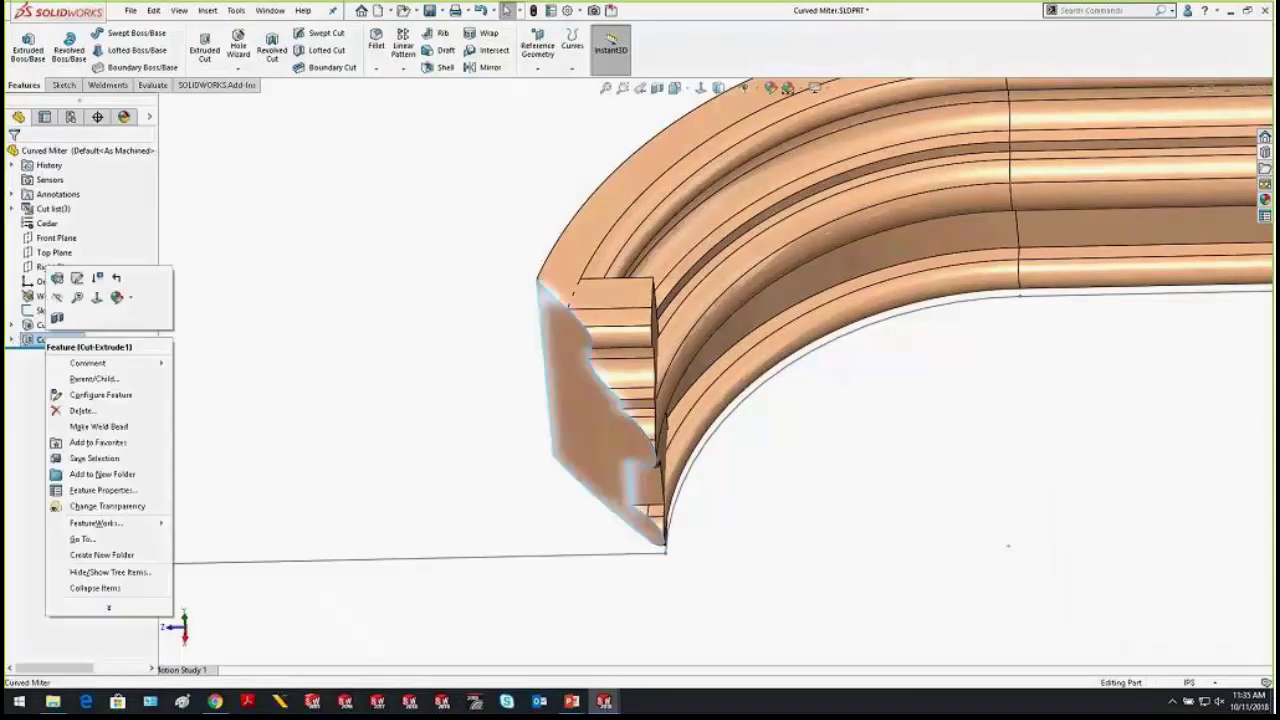
pyautogui.click(52, 277)
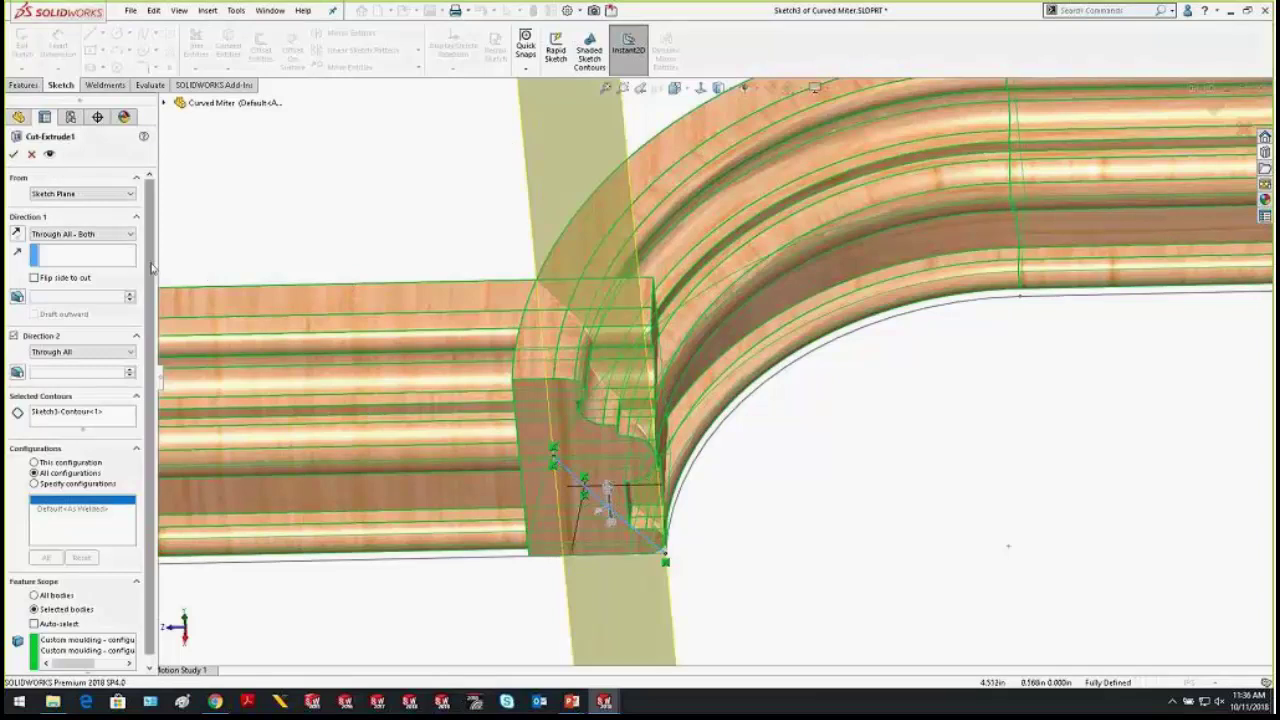
pyautogui.scroll(-1, 153, 296)
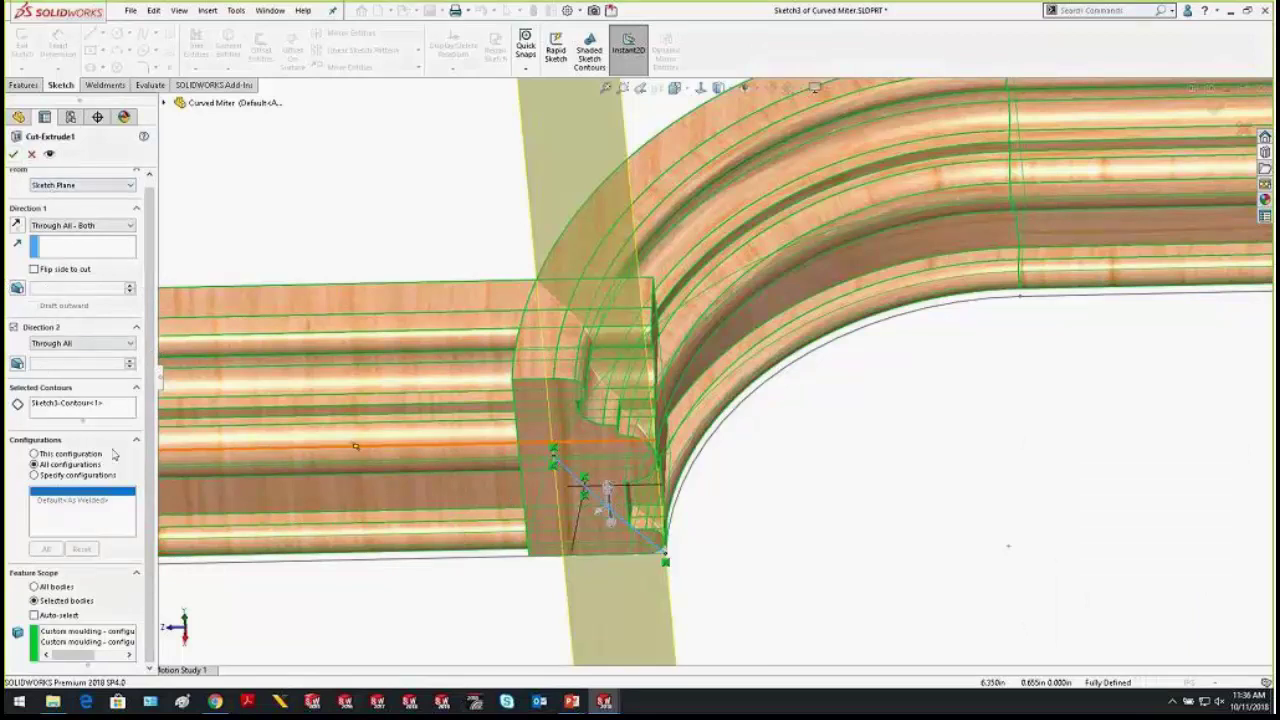
pyautogui.click(55, 617)
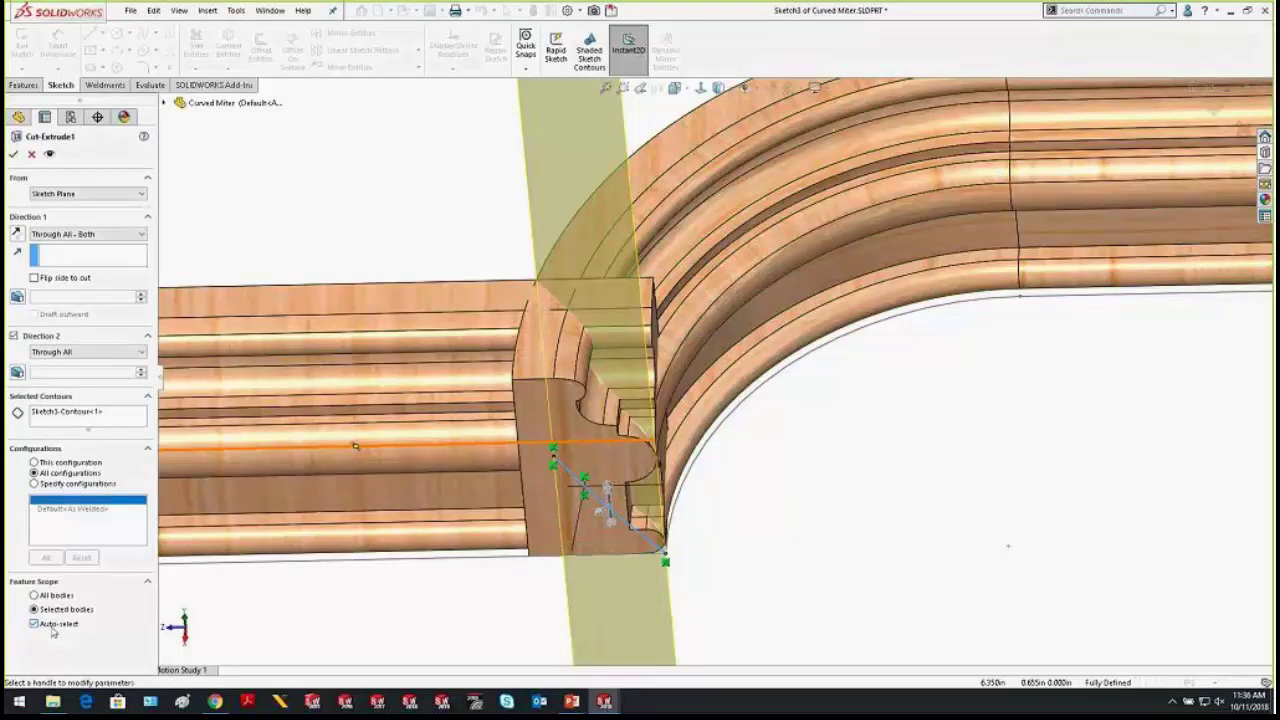
pyautogui.click(53, 626)
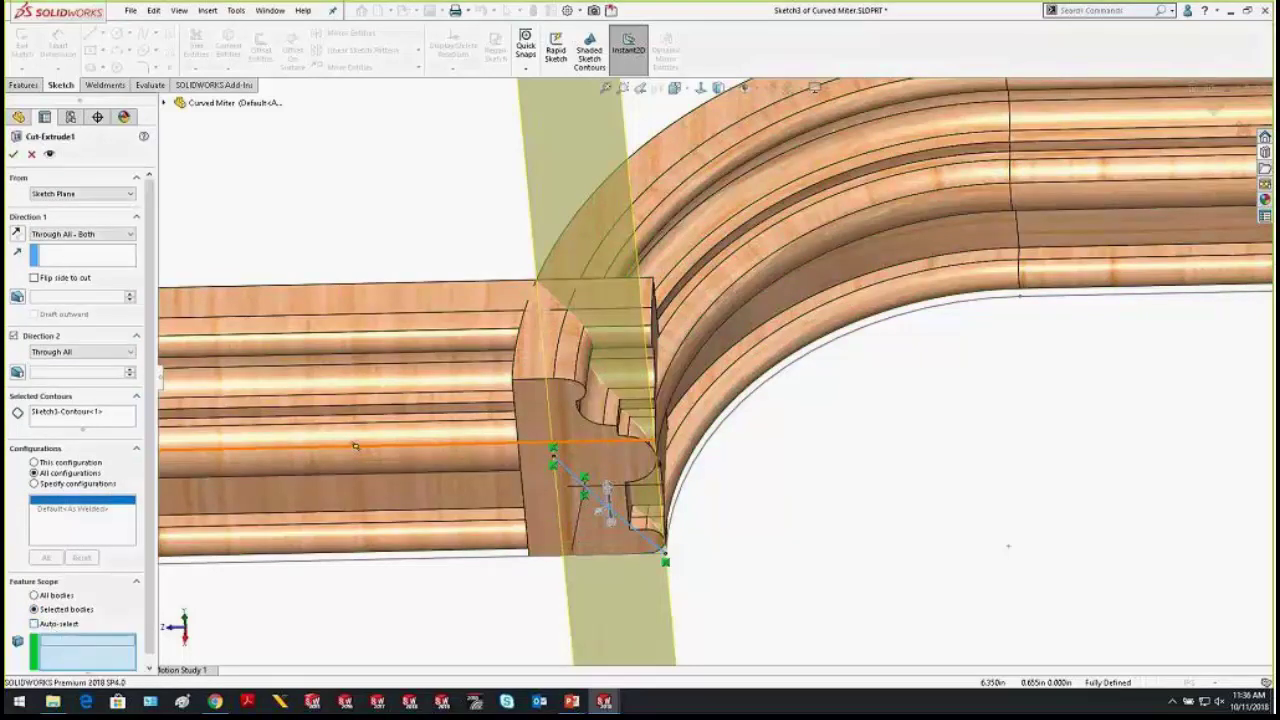
pyautogui.click(742, 230)
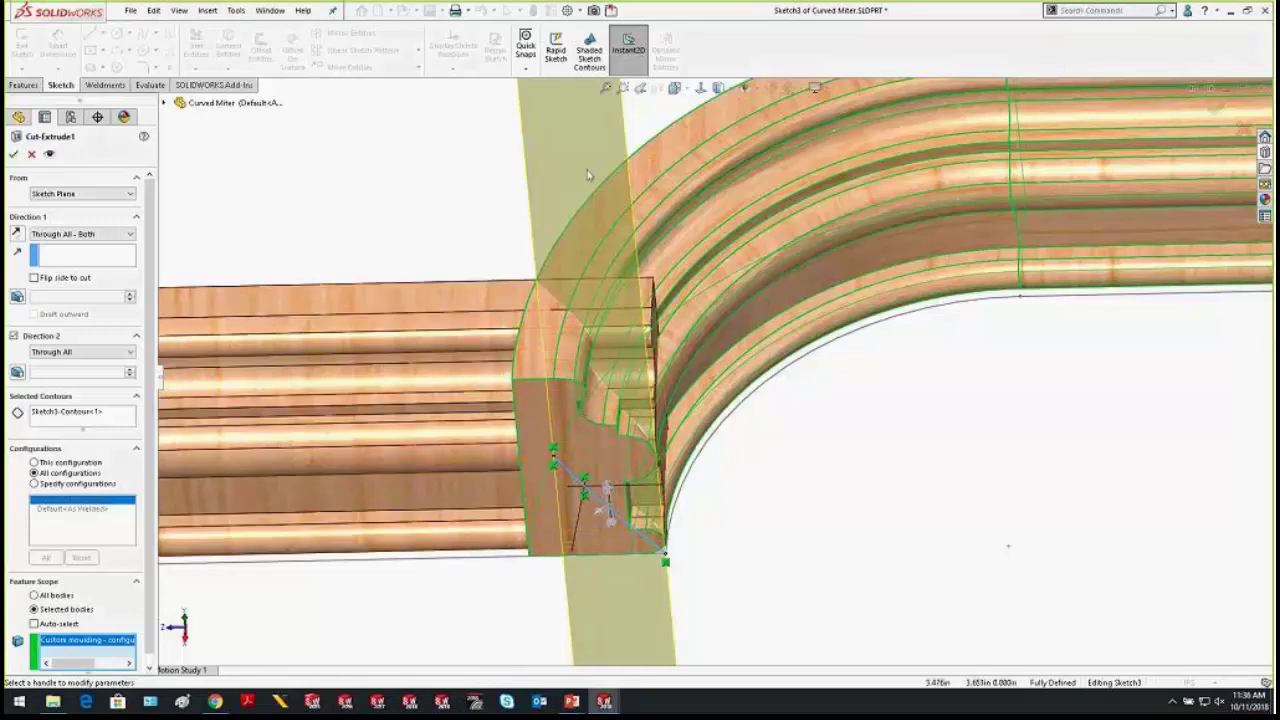
pyautogui.press('Return')
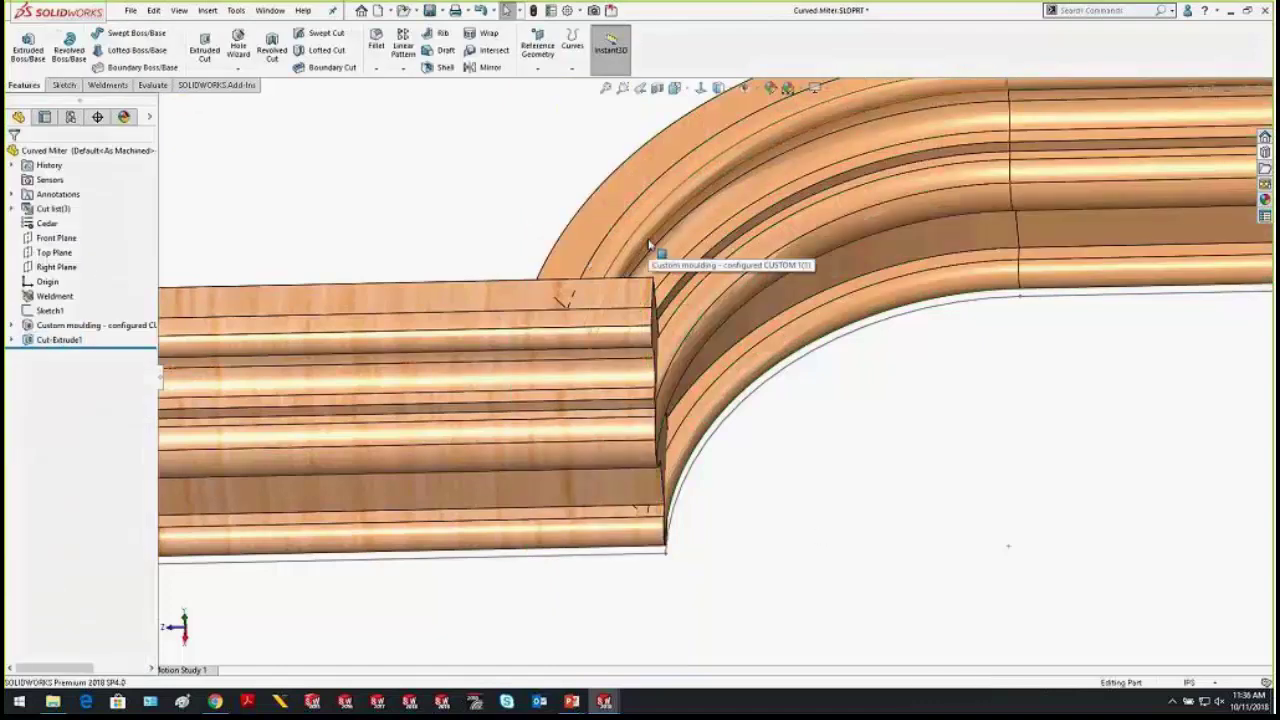
# Reuse the arc sketch for a second Through All - Both extruded cut, flipping the cut side and limiting the scope to the straight moulding
pyautogui.moveTo(648, 250); pyautogui.dragTo(686, 270, button='middle')
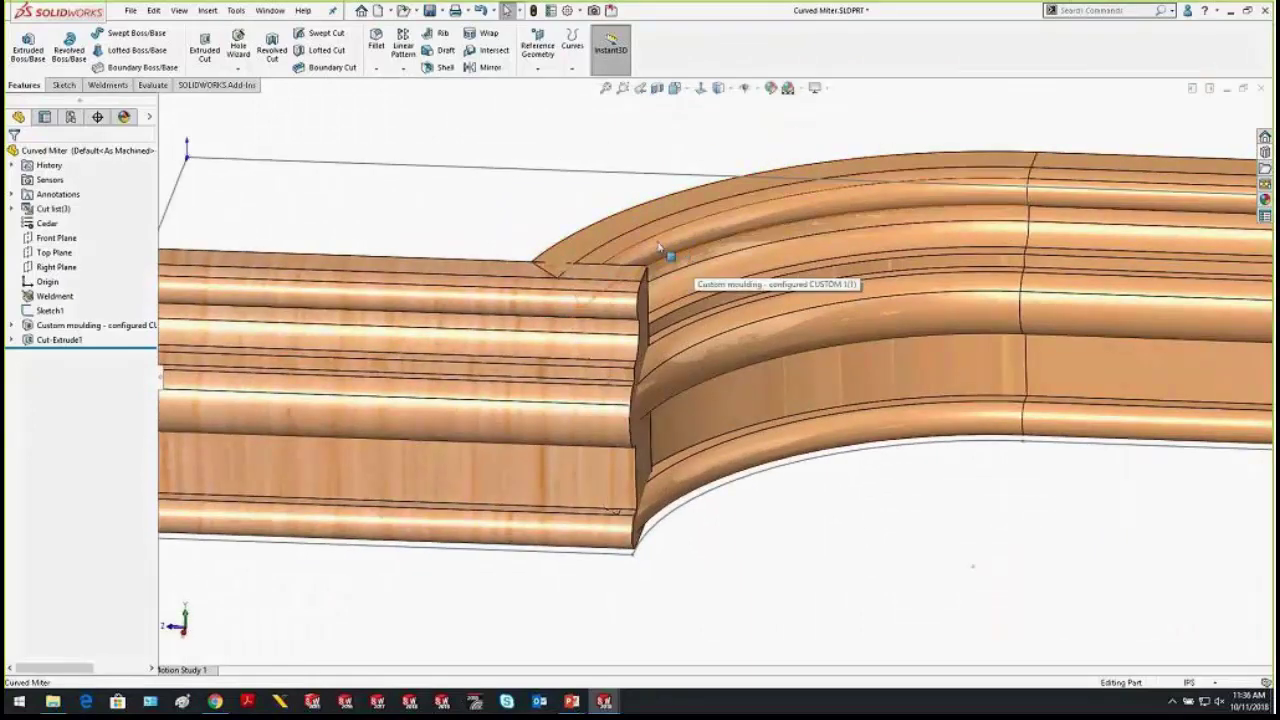
pyautogui.click(13, 340)
pyautogui.click(64, 355)
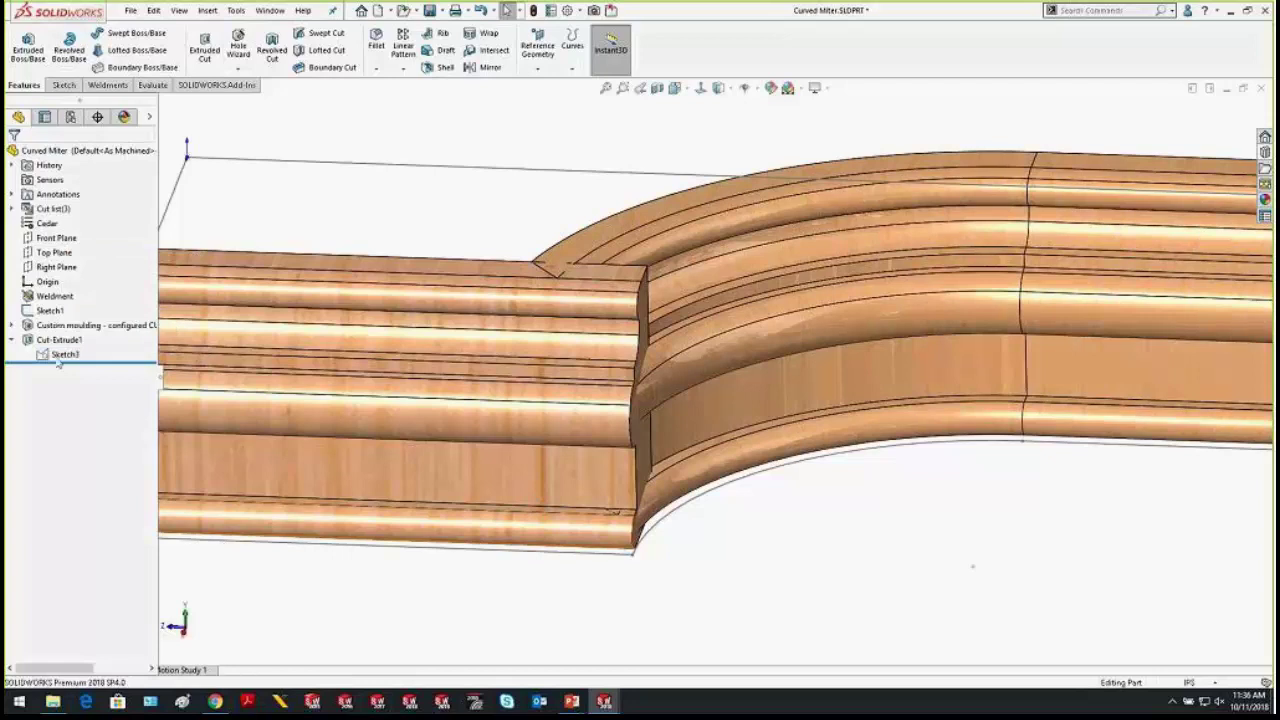
pyautogui.click(206, 50)
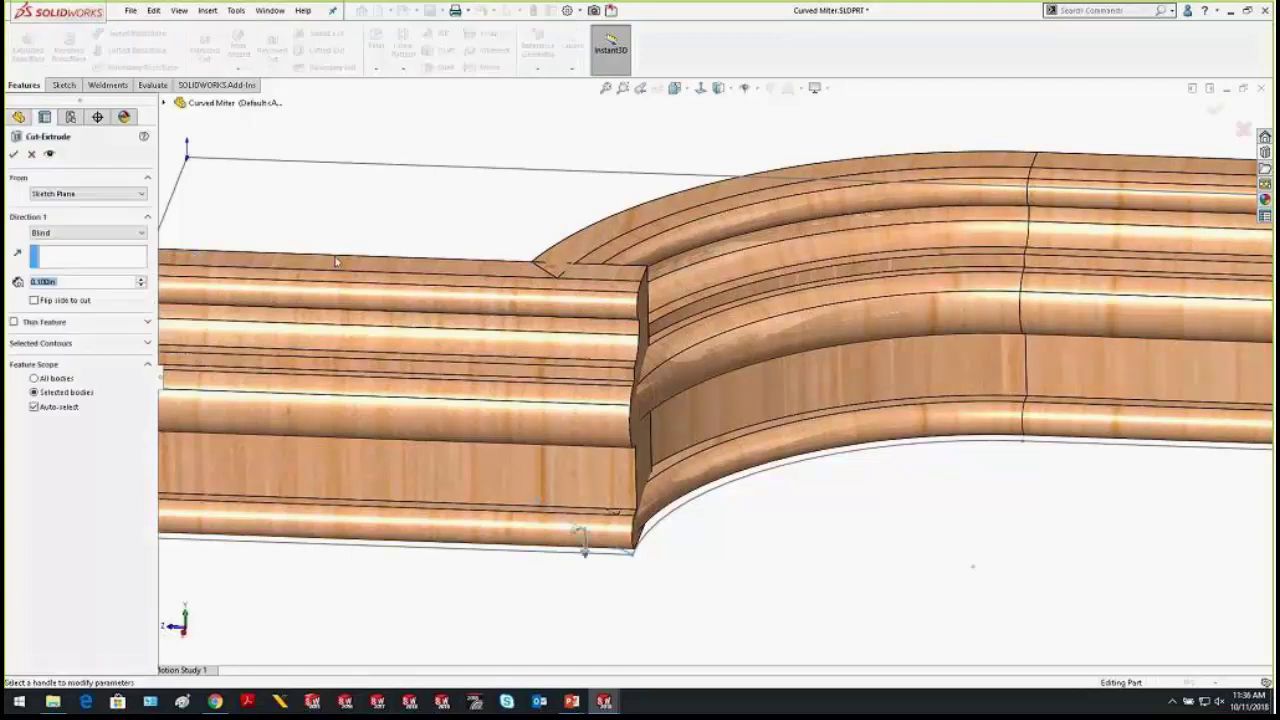
pyautogui.click(95, 234)
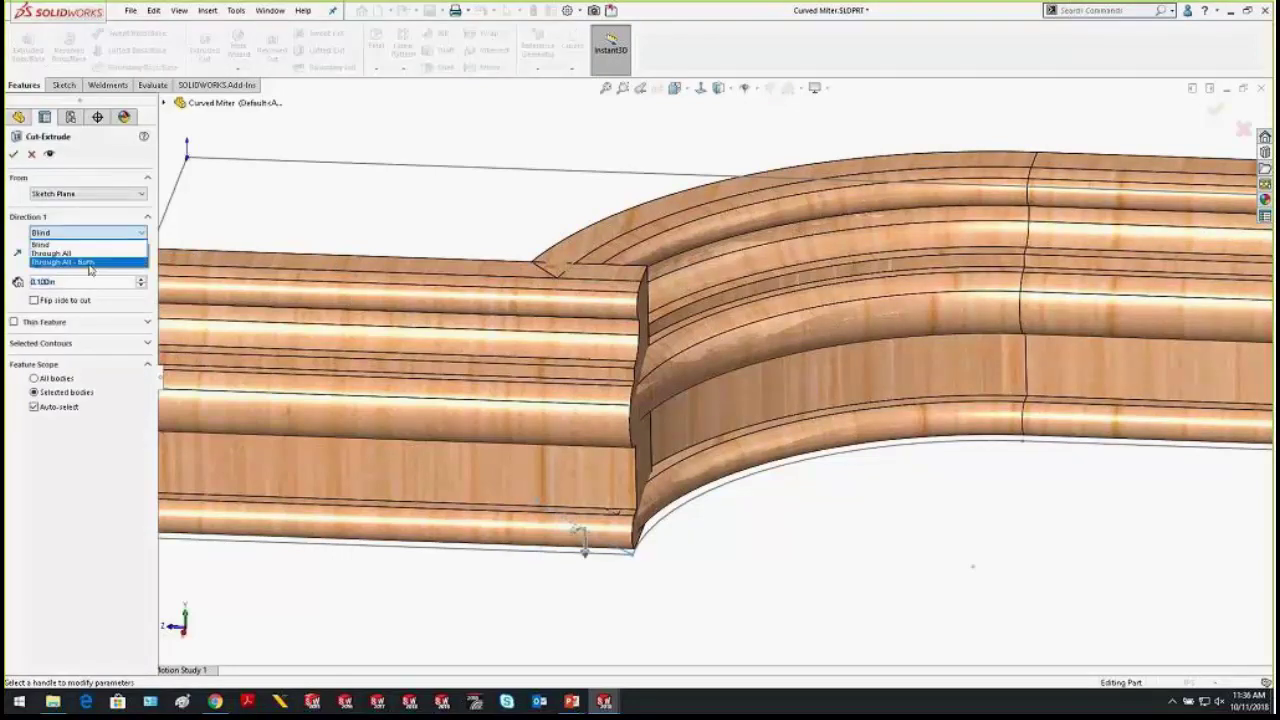
pyautogui.click(86, 268)
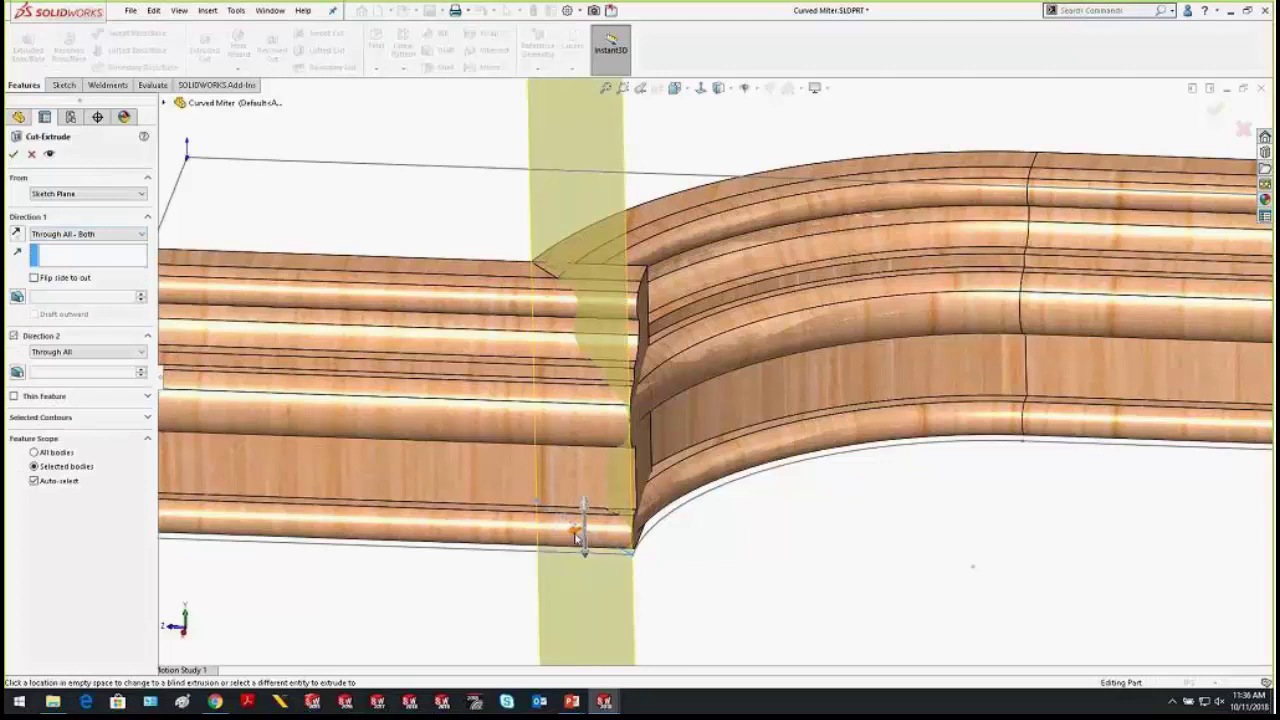
pyautogui.click(576, 535)
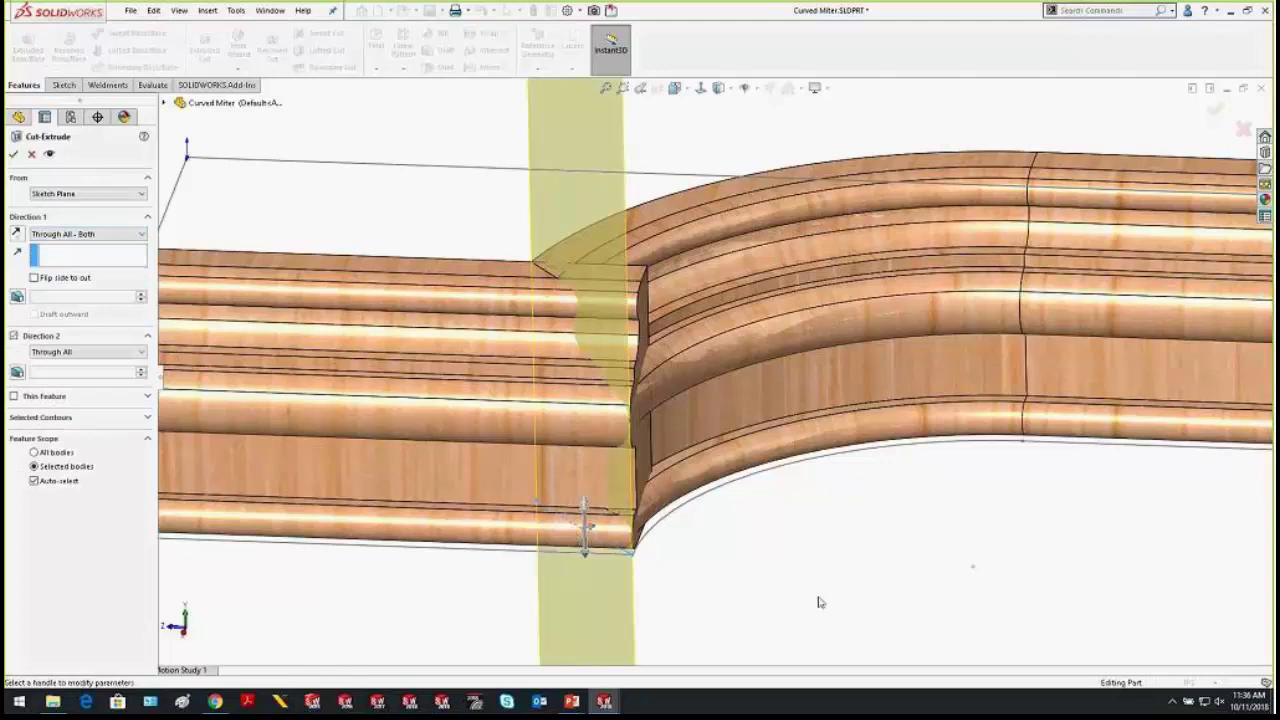
pyautogui.click(49, 482)
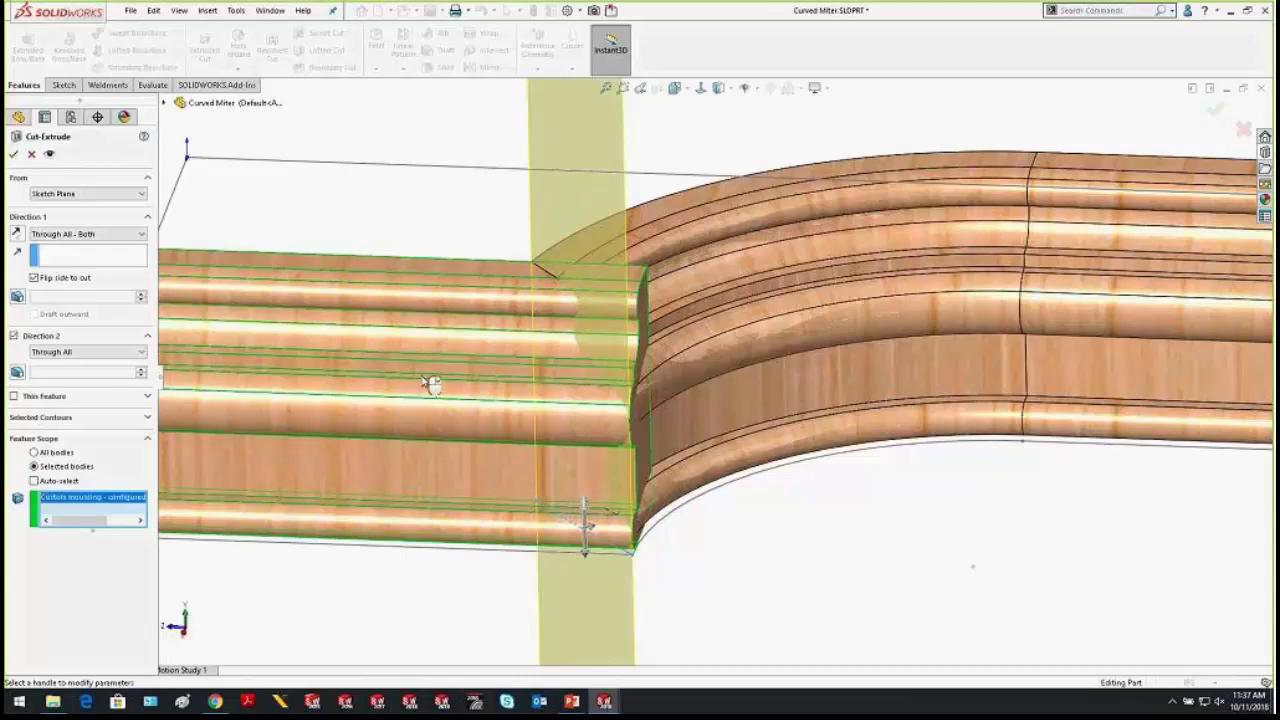
pyautogui.click(14, 155)
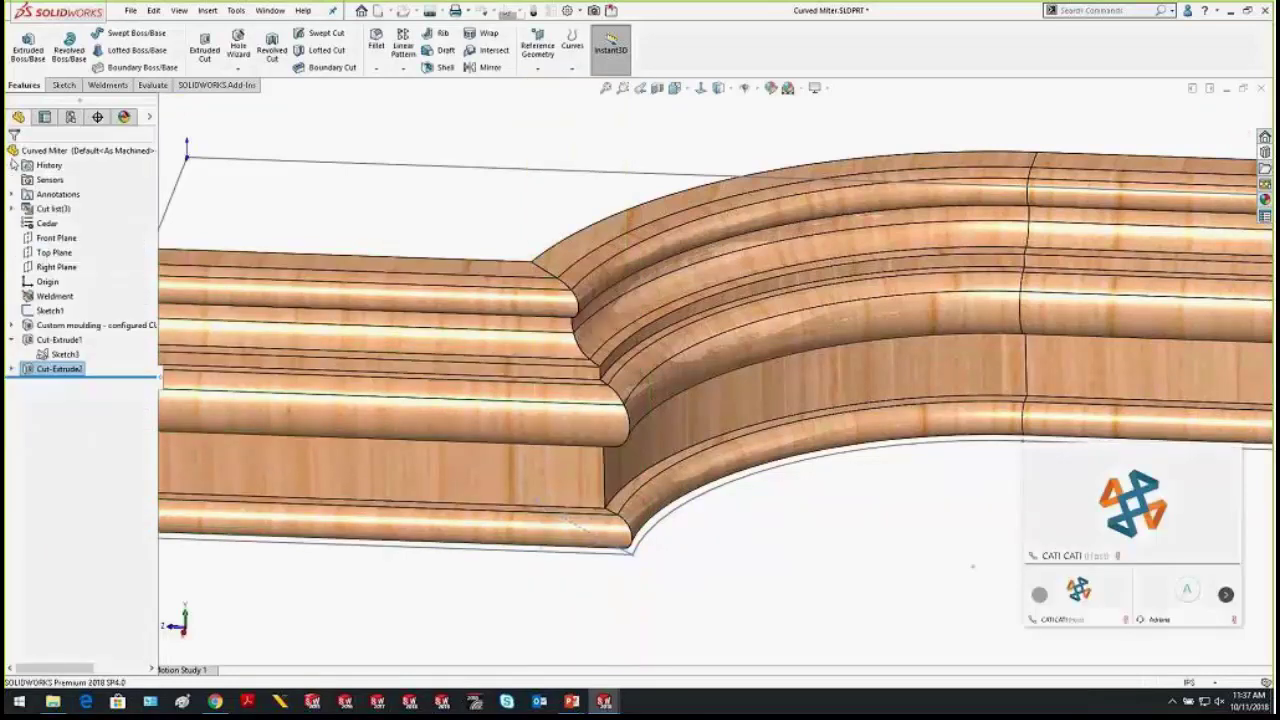
# Examine the finished curved miter joint from above and up close, checking how the profile edges meet
pyautogui.scroll(3, 785, 570)
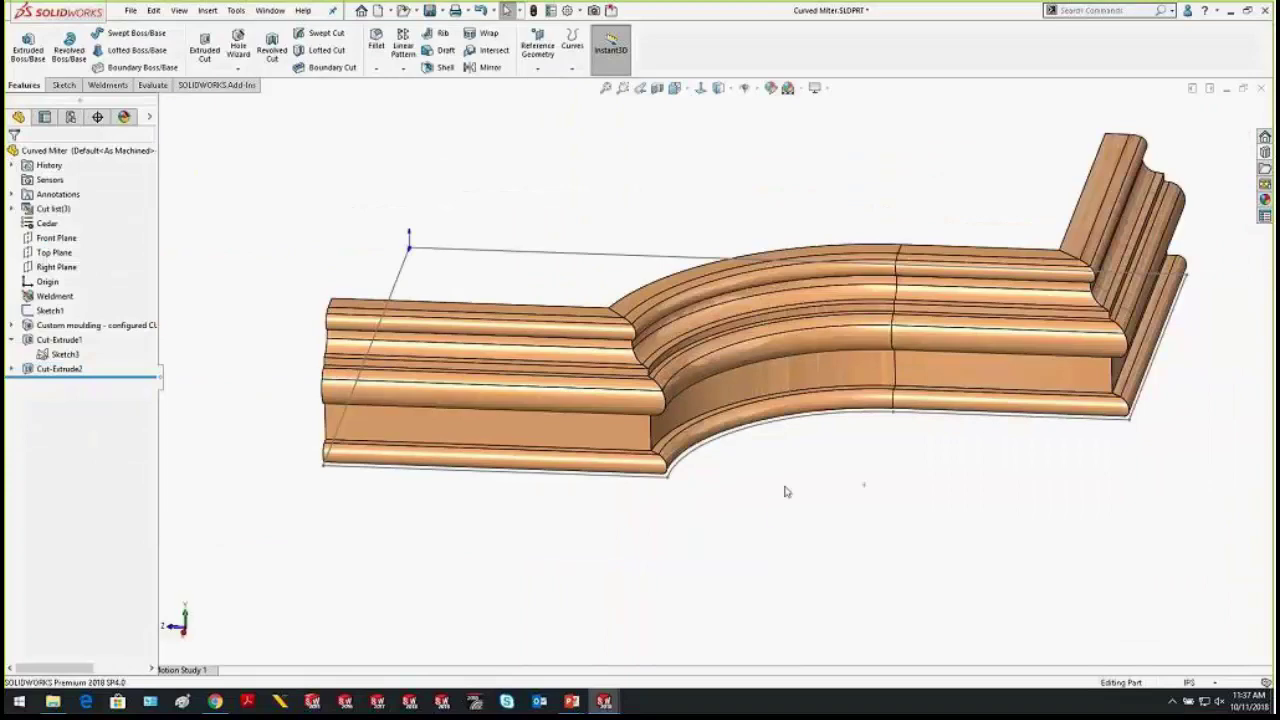
pyautogui.moveTo(786, 490); pyautogui.dragTo(733, 524, button='middle')
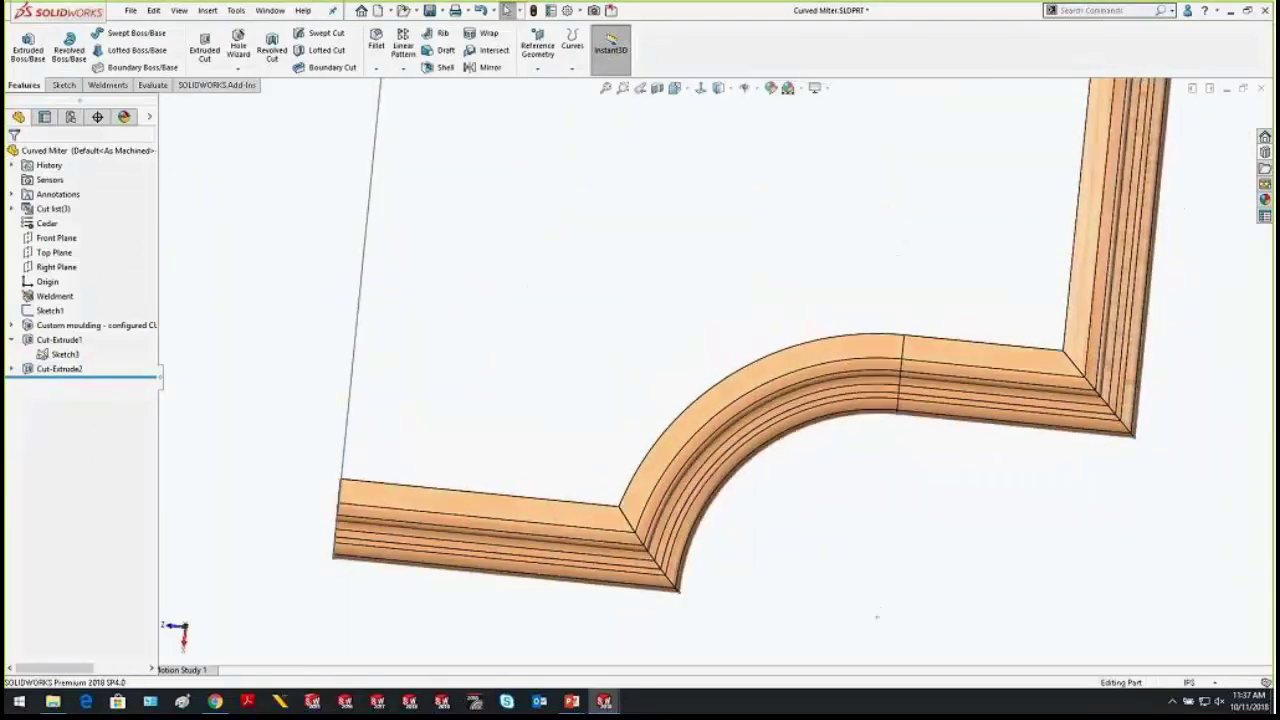
pyautogui.scroll(-6, 625, 420)
pyautogui.moveTo(620, 400)
pyautogui.mouseDown(button='middle')
pyautogui.moveTo(618, 362)
pyautogui.moveTo(622, 385)
pyautogui.mouseUp(button='middle')
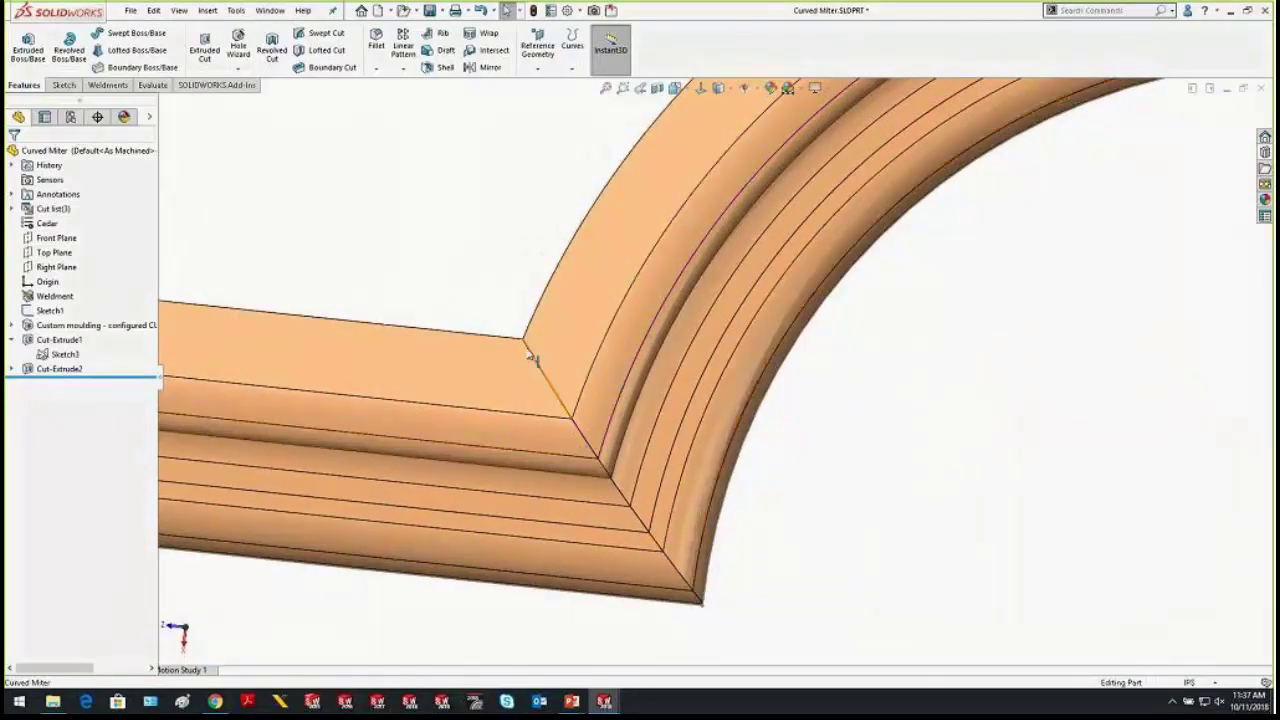
pyautogui.scroll(4, 711, 606)
pyautogui.moveTo(731, 505); pyautogui.dragTo(694, 413, button='middle')
pyautogui.scroll(-3, 694, 413)
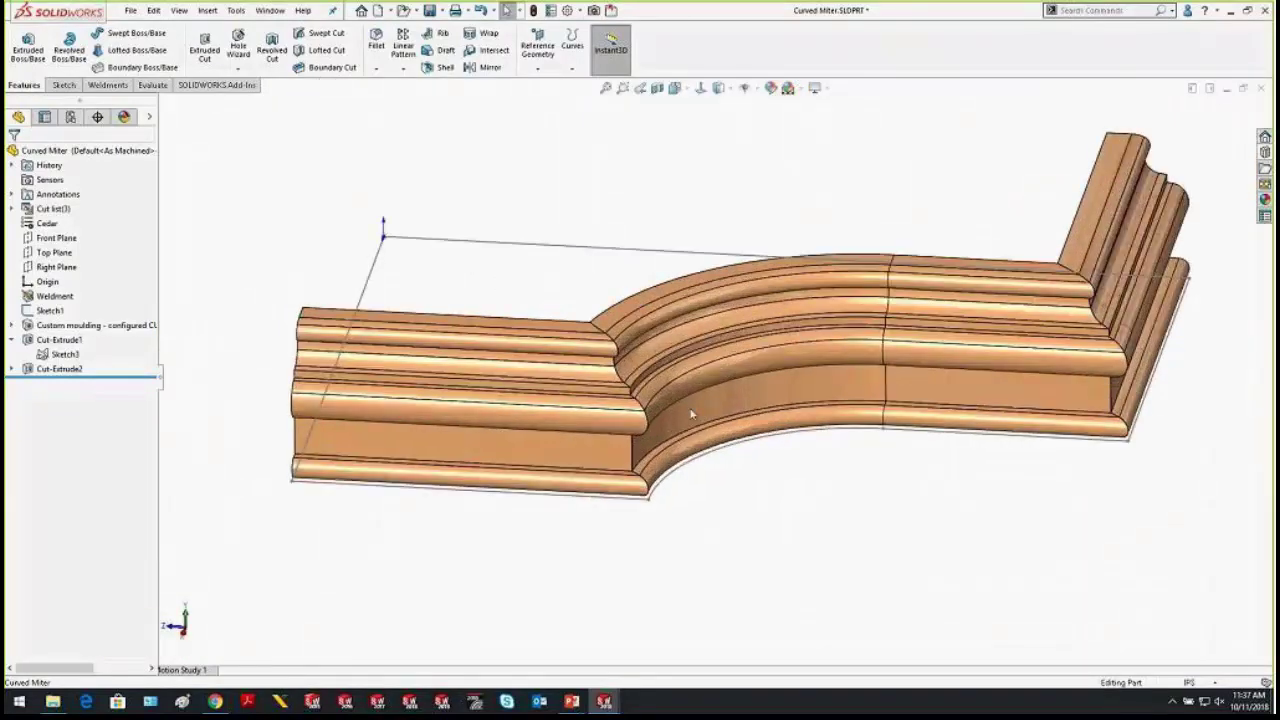
pyautogui.scroll(-5, 612, 352)
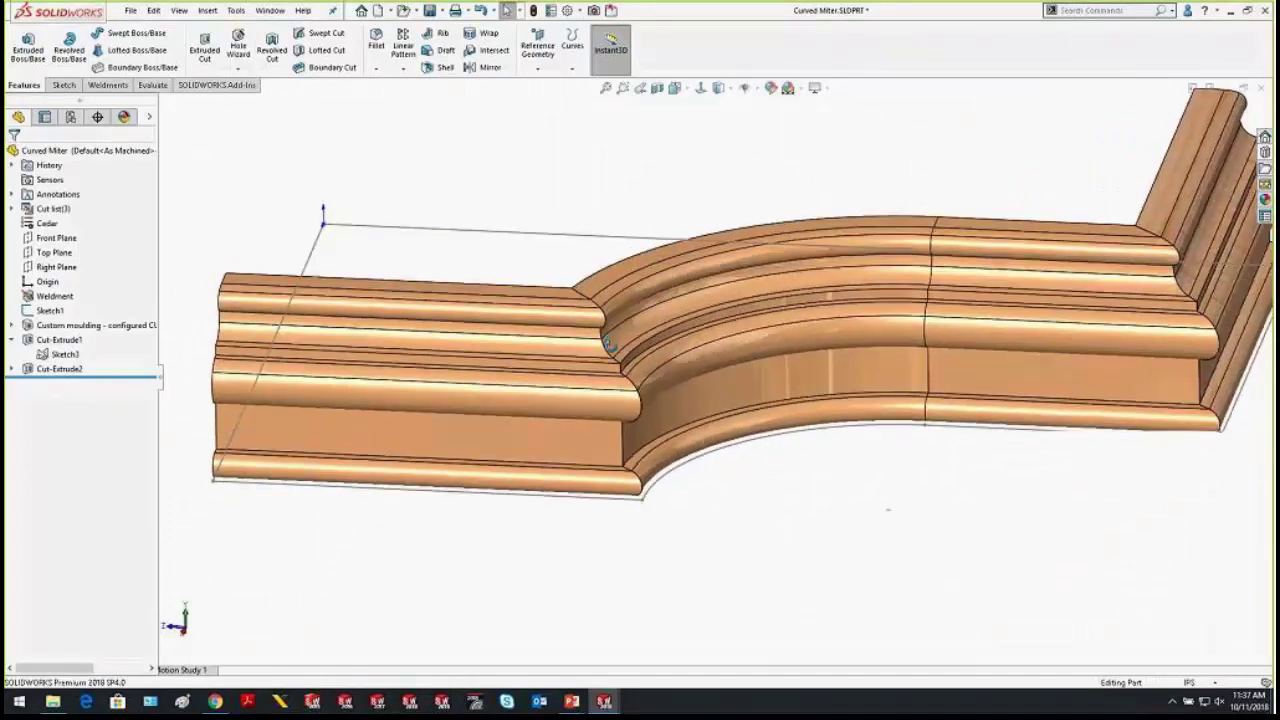
pyautogui.scroll(-3, 590, 342)
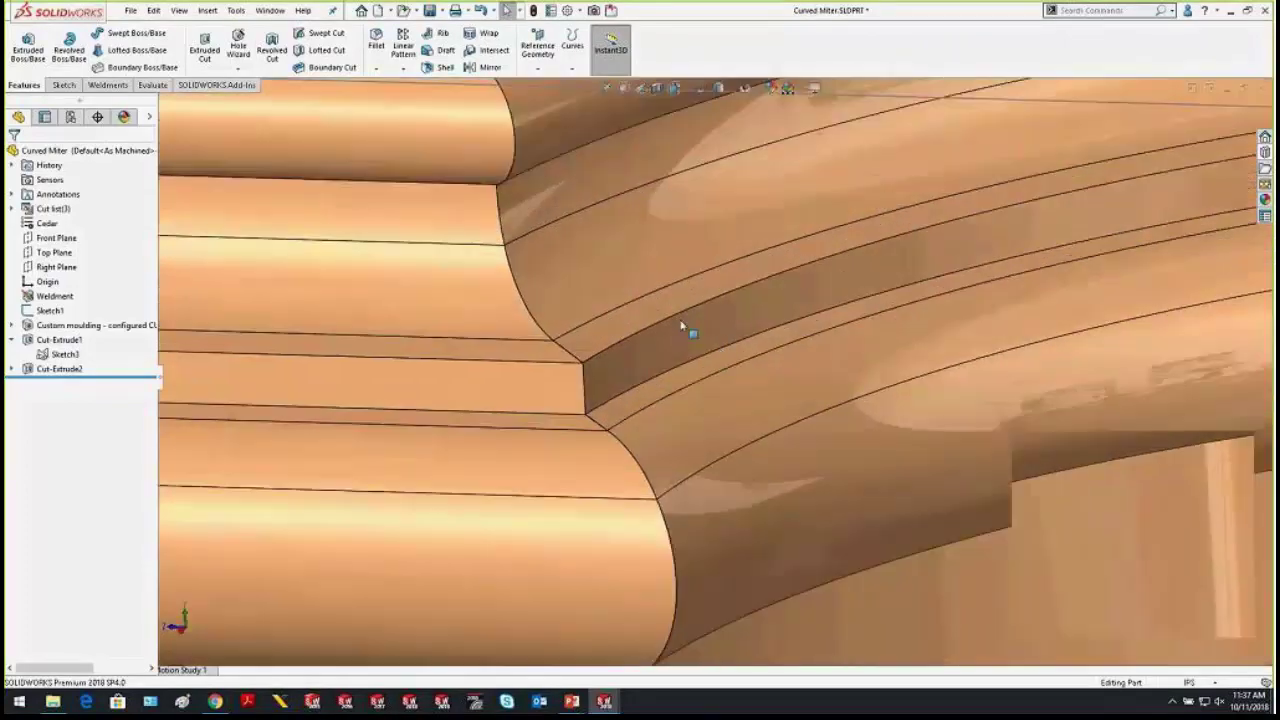
pyautogui.moveTo(686, 329); pyautogui.dragTo(608, 353, button='middle')
pyautogui.scroll(10, 620, 348)
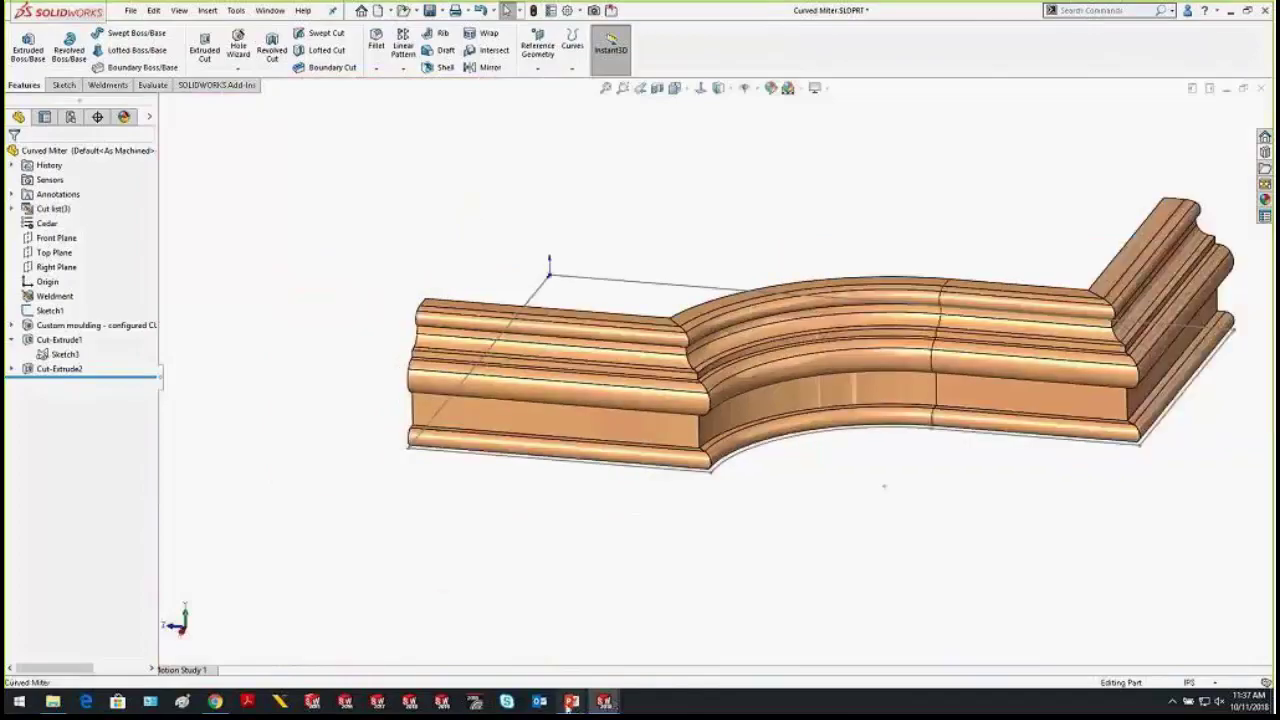
# Switch to the running PowerPoint slide show
pyautogui.moveTo(570, 703)
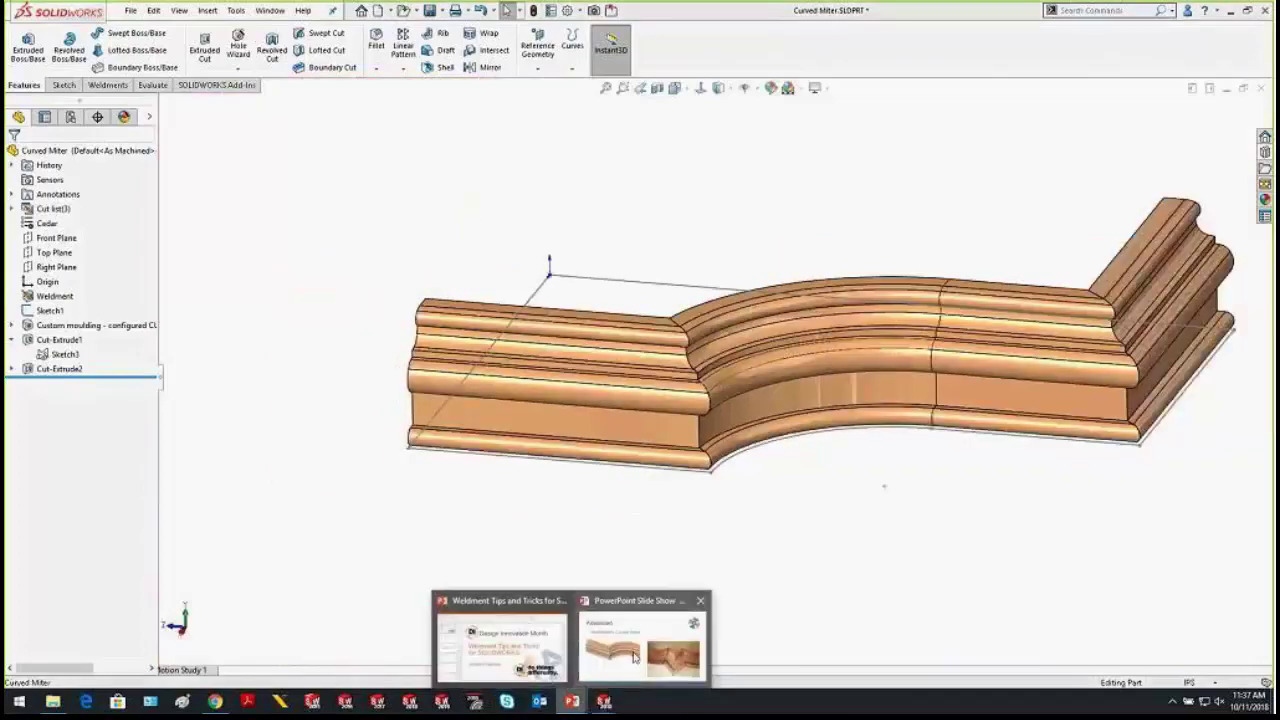
pyautogui.click(633, 657)
pyautogui.click(633, 657)
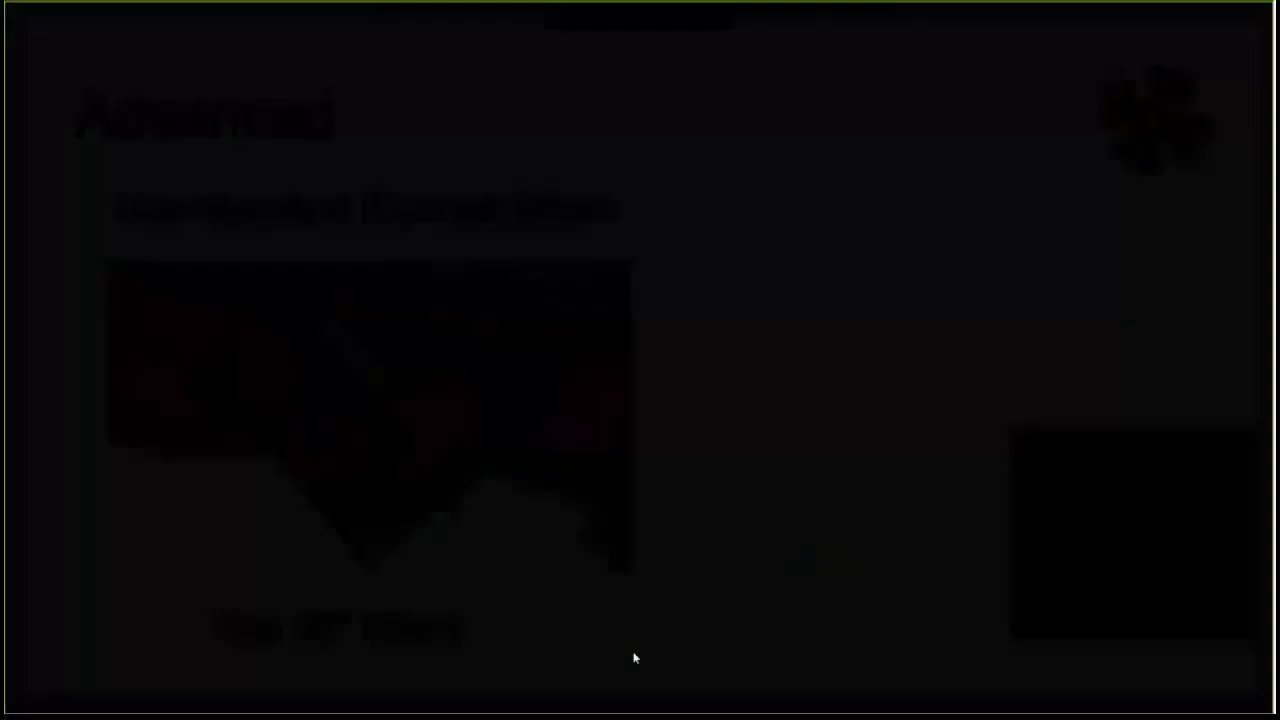
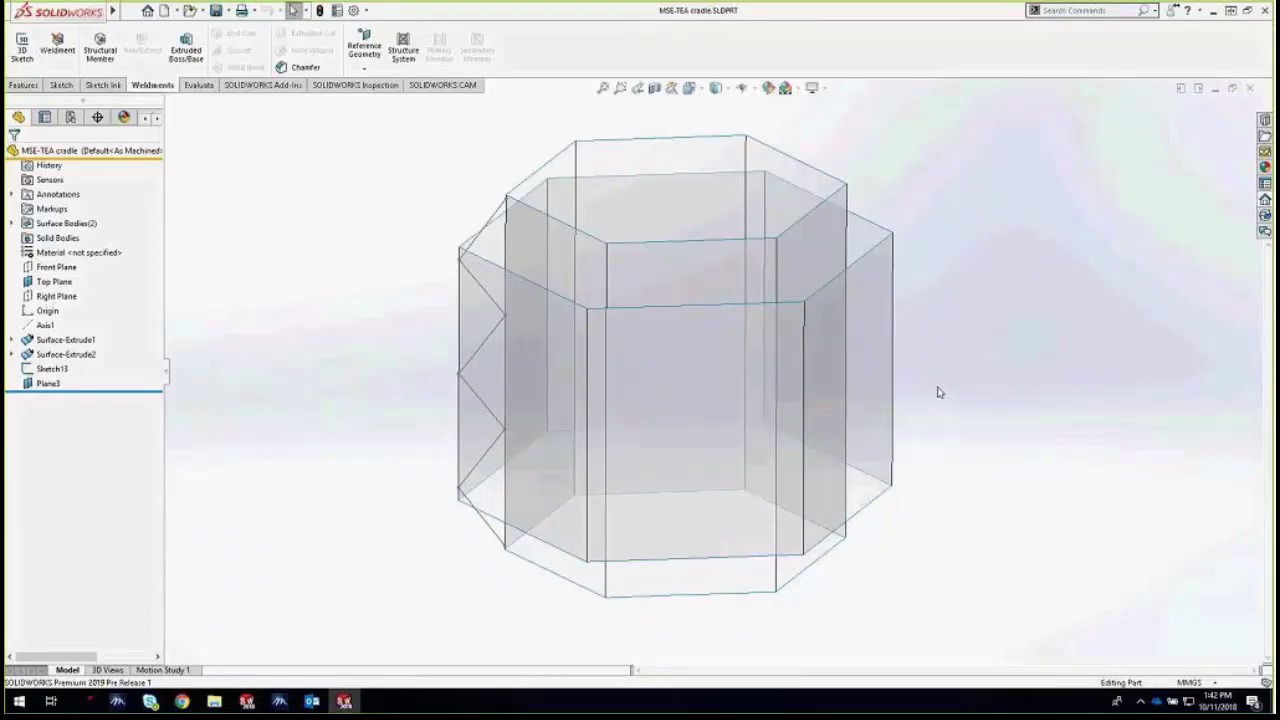
# Hide the zigzag sketch beside the hexagonal surfaces
pyautogui.click(74, 368)
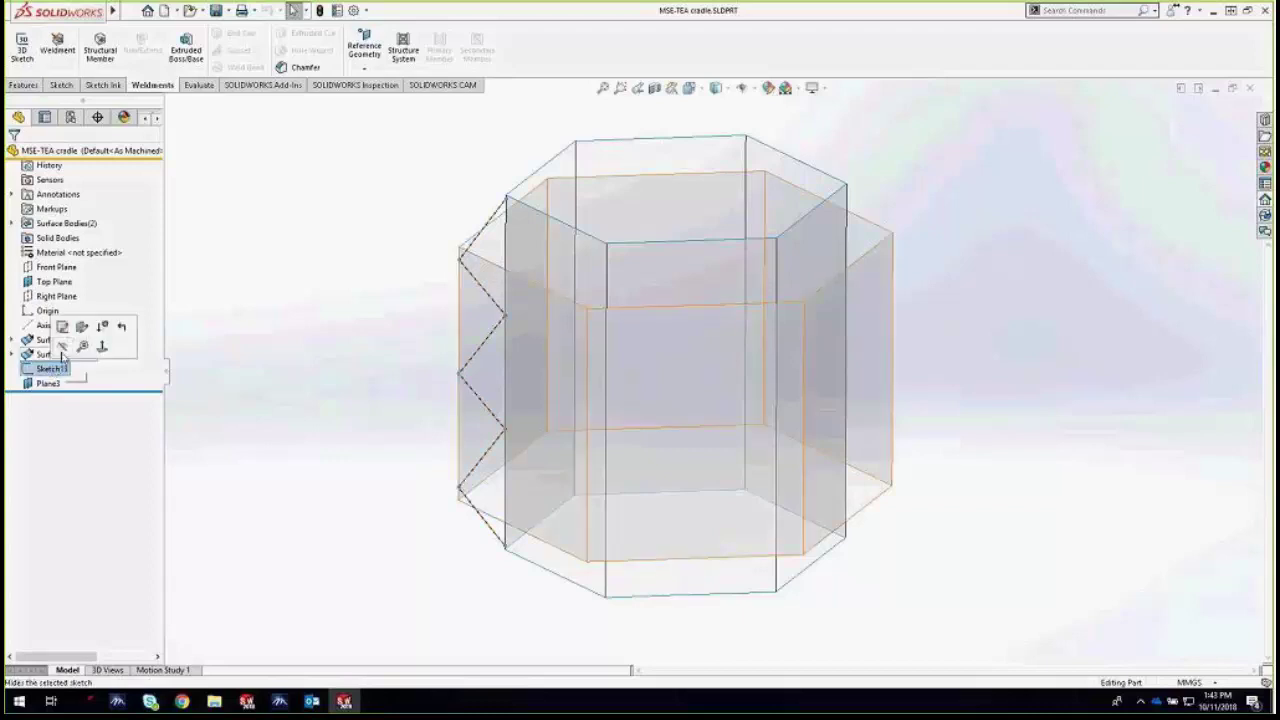
pyautogui.click(62, 350)
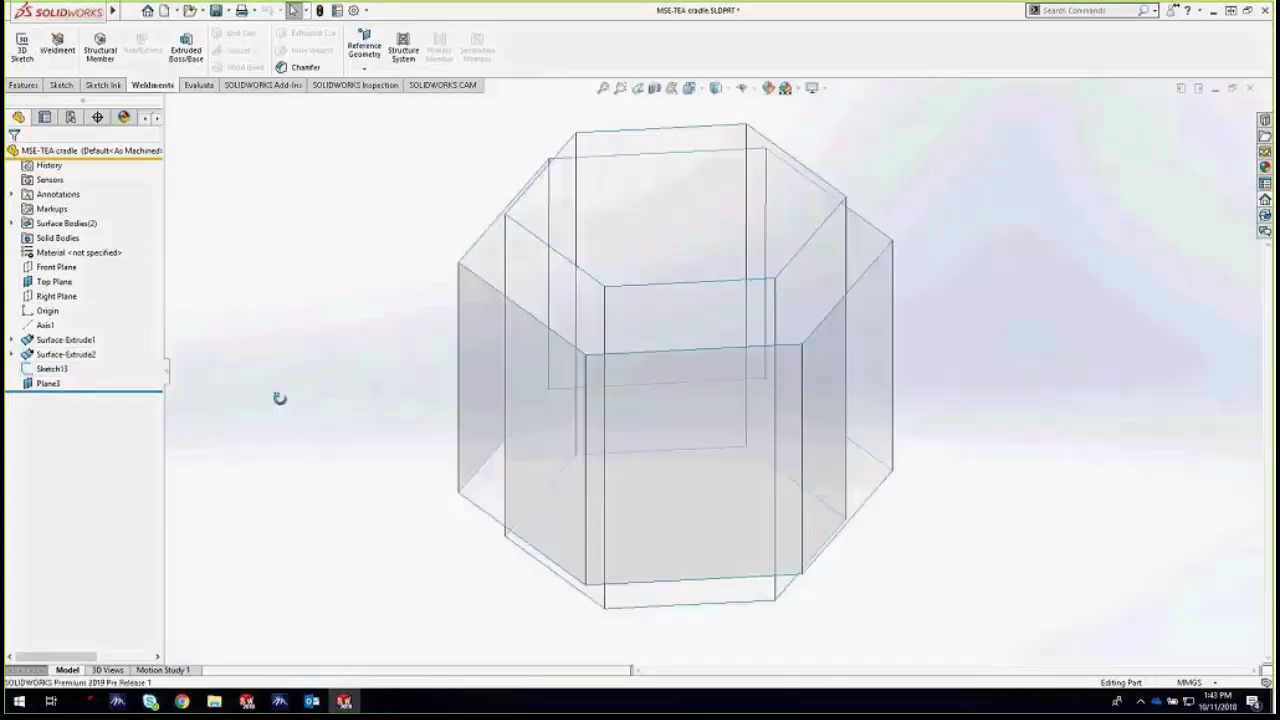
# Roll the feature history back to Surface-Extrude1, examine its sketch of two nested hexagons, and roll the history forward past Surface-Extrude2
pyautogui.moveTo(140, 390); pyautogui.dragTo(139, 347)
pyautogui.click(64, 354)
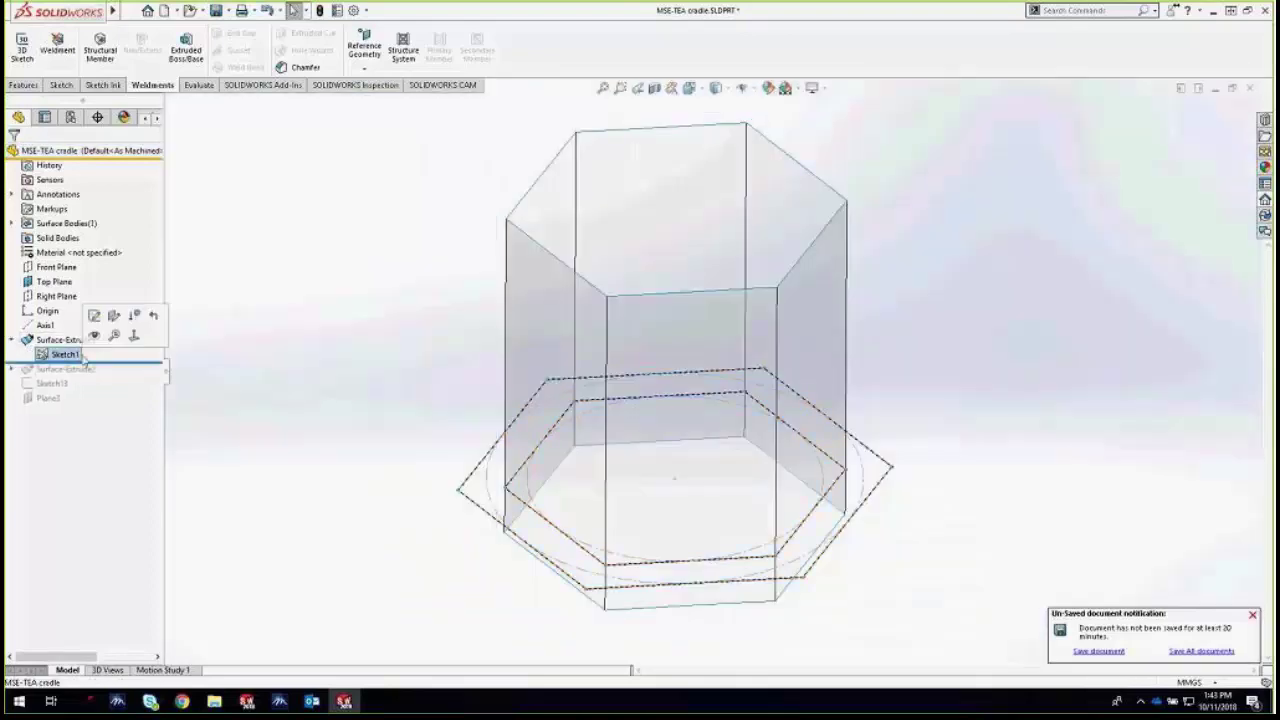
pyautogui.moveTo(314, 385); pyautogui.dragTo(263, 365, button='middle')
pyautogui.moveTo(143, 362); pyautogui.dragTo(136, 403)
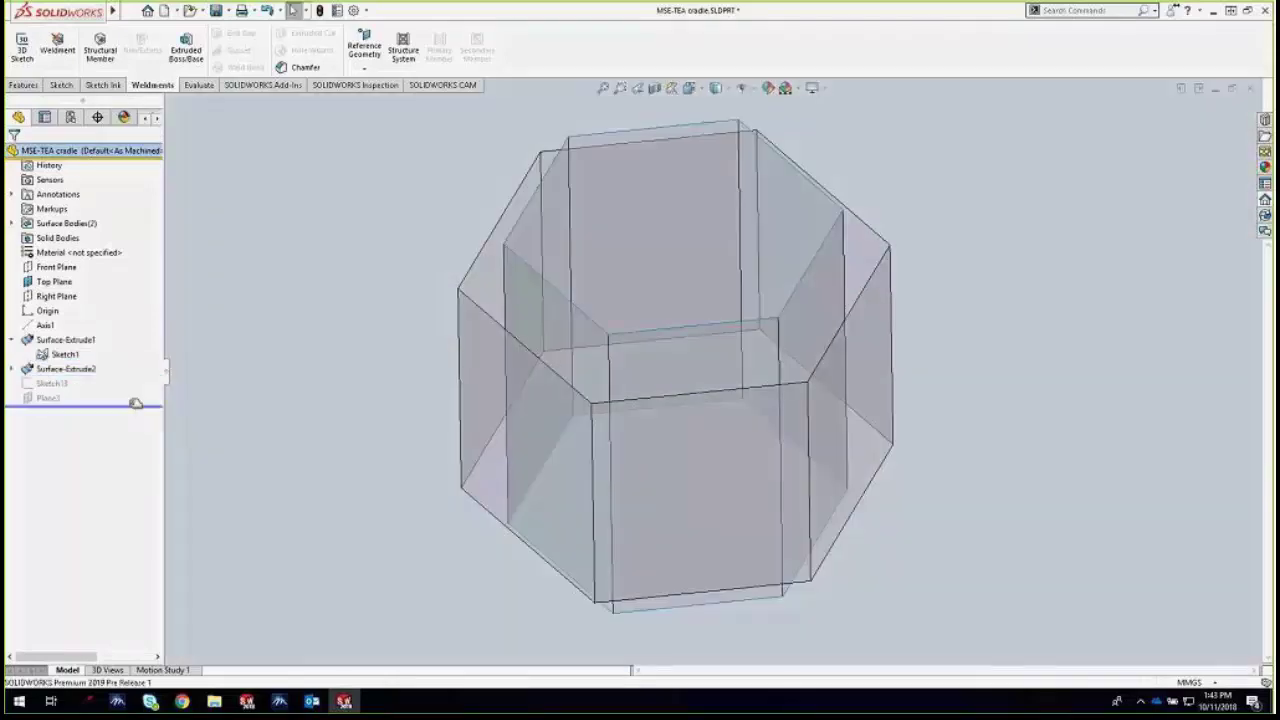
pyautogui.moveTo(426, 446)
pyautogui.mouseDown(button='middle')
pyautogui.moveTo(429, 394)
pyautogui.moveTo(436, 403)
pyautogui.mouseUp(button='middle')
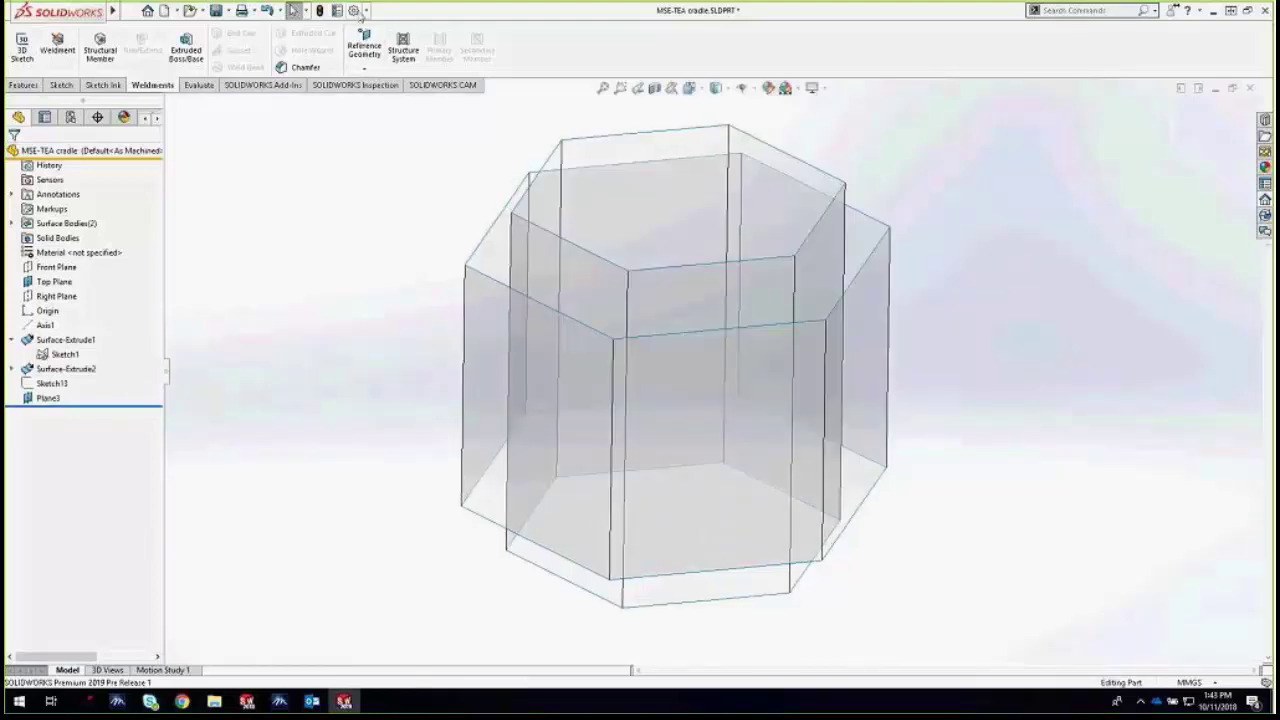
# Set the system background appearance to Plain, using the viewport background color
pyautogui.click(353, 10)
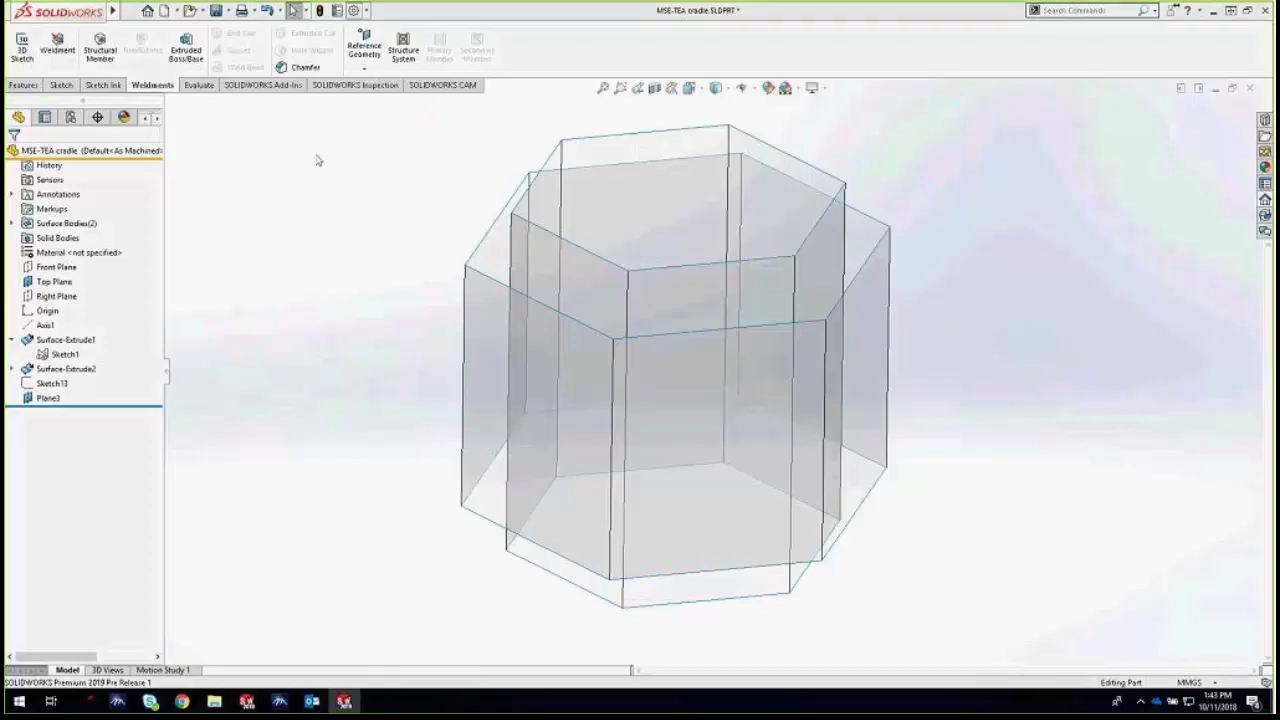
pyautogui.click(210, 232)
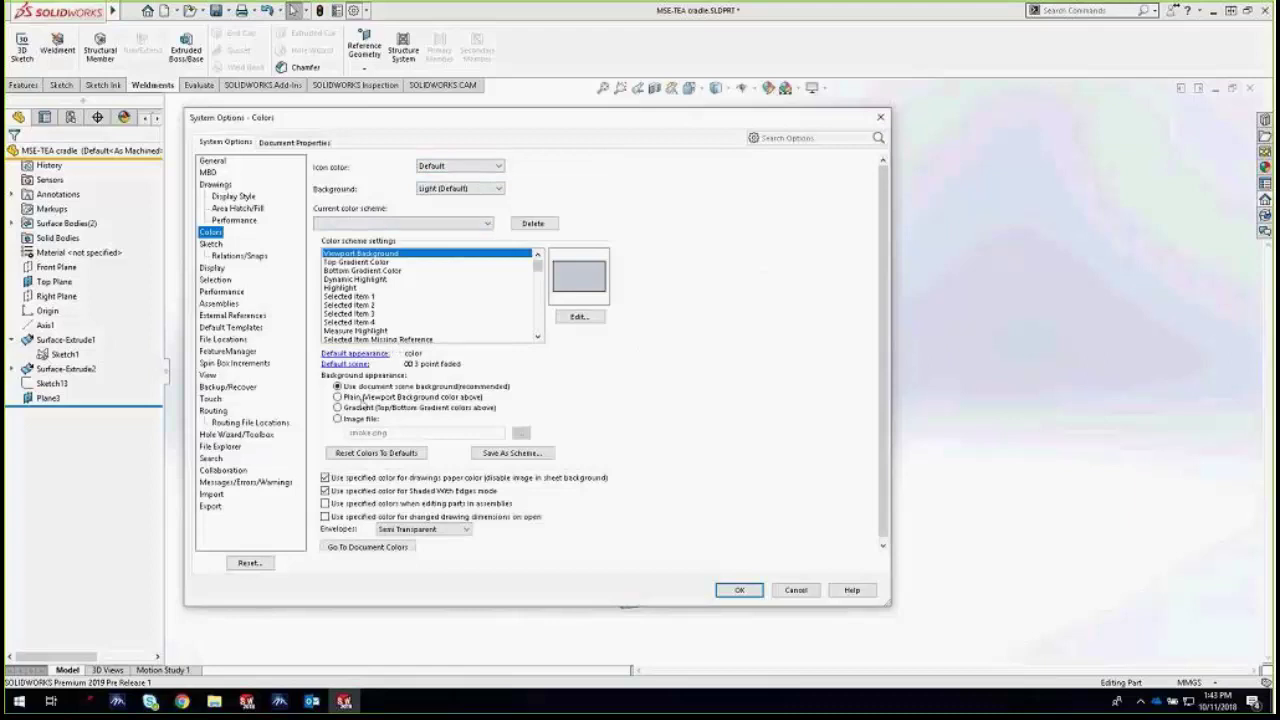
pyautogui.click(362, 398)
pyautogui.click(739, 590)
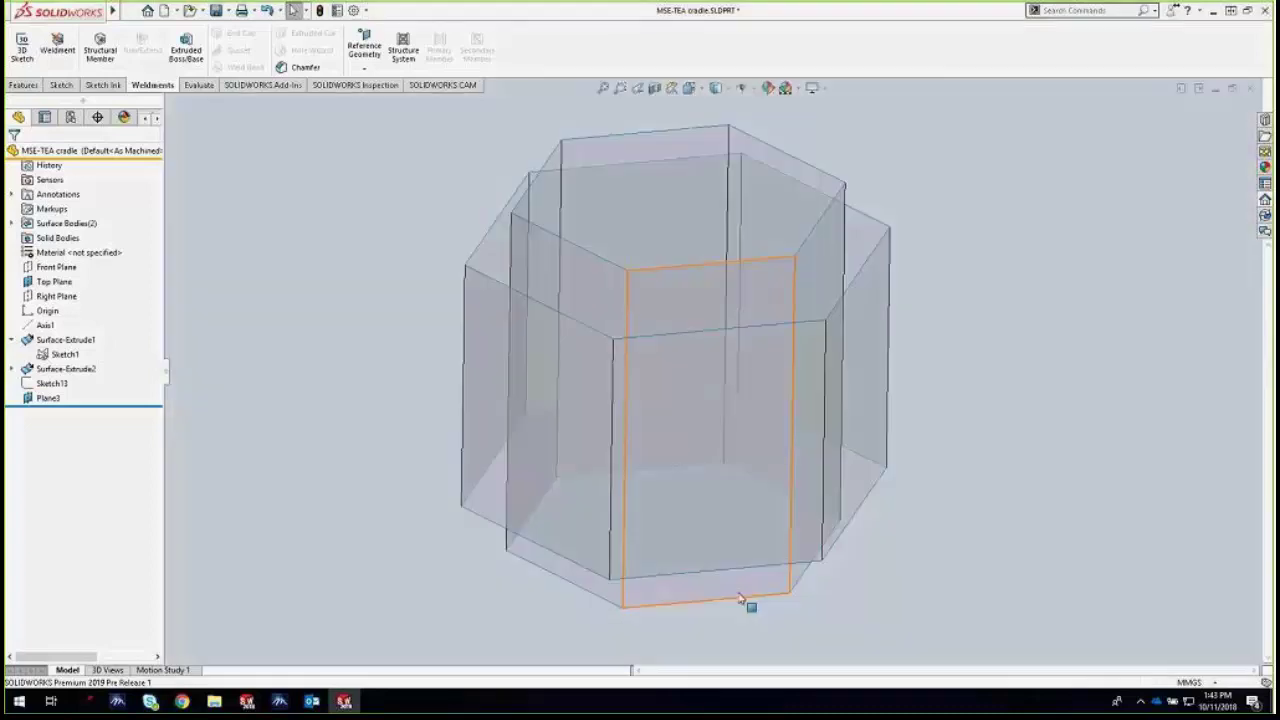
# Enable the Structure System command set and display its tools
pyautogui.moveTo(389, 360)
pyautogui.mouseDown(button='middle')
pyautogui.moveTo(389, 371)
pyautogui.moveTo(389, 360)
pyautogui.mouseUp(button='middle')
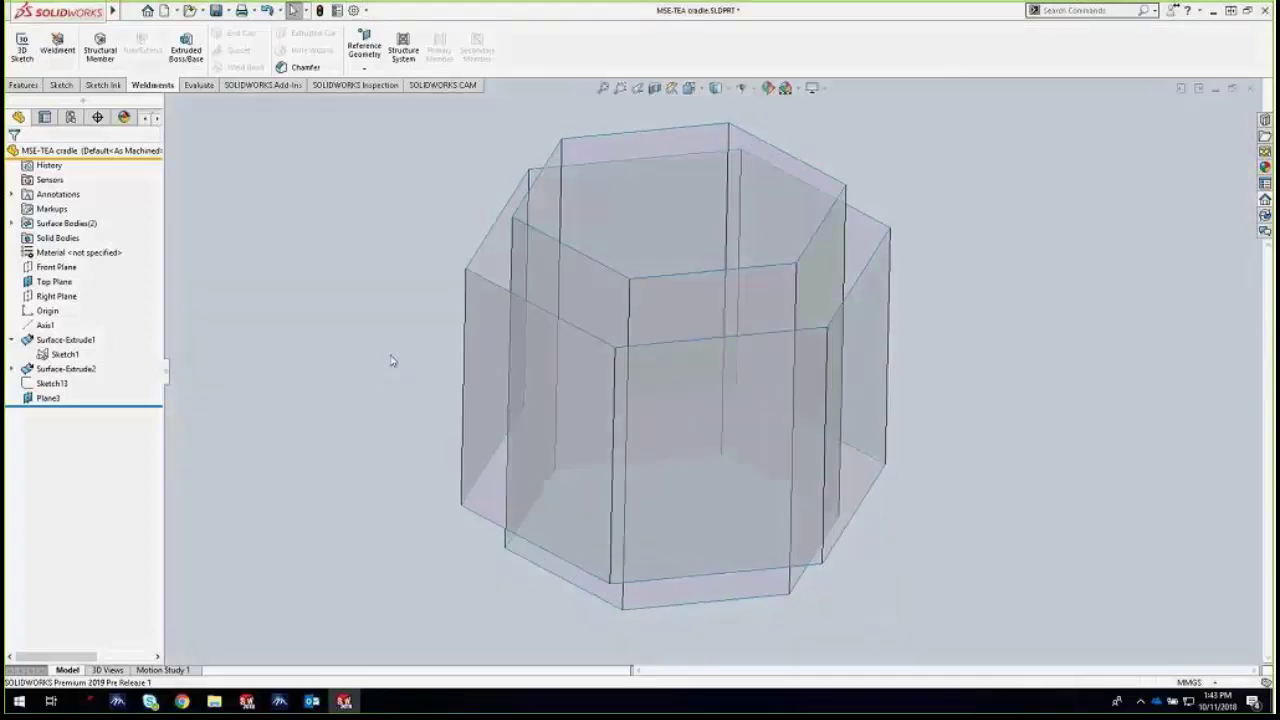
pyautogui.moveTo(414, 294); pyautogui.dragTo(437, 296, button='middle')
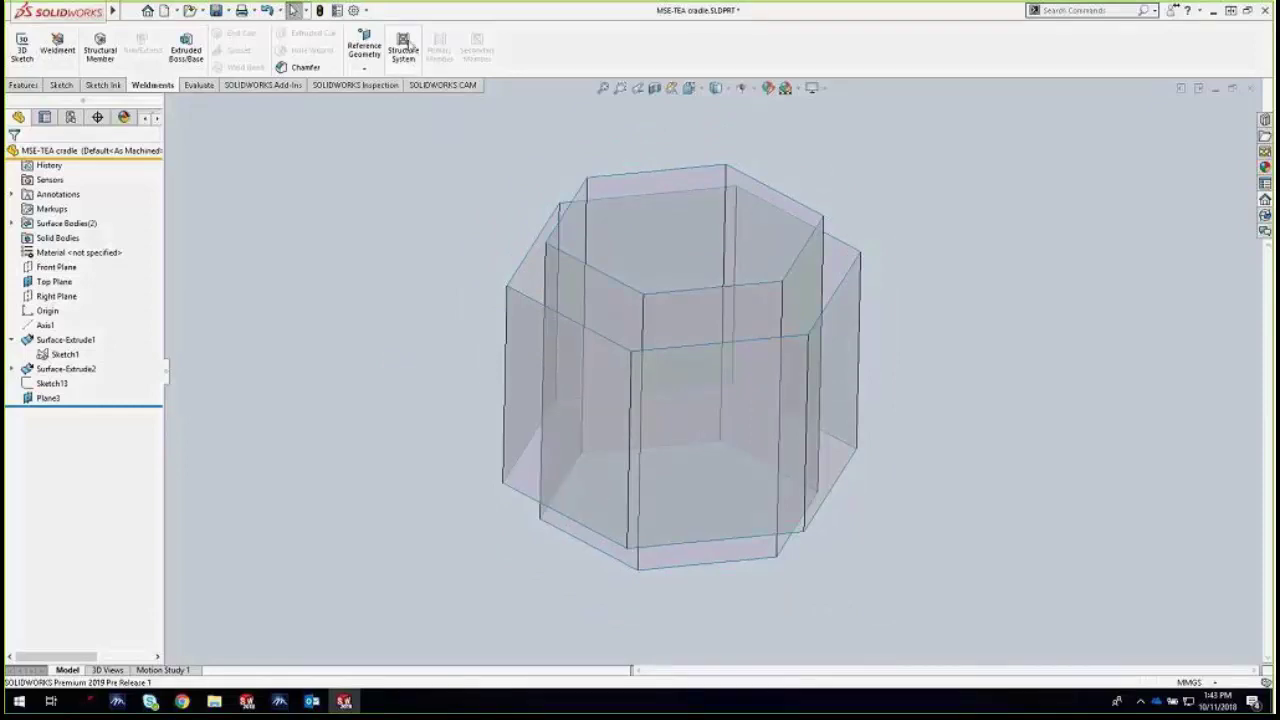
pyautogui.rightClick(195, 87)
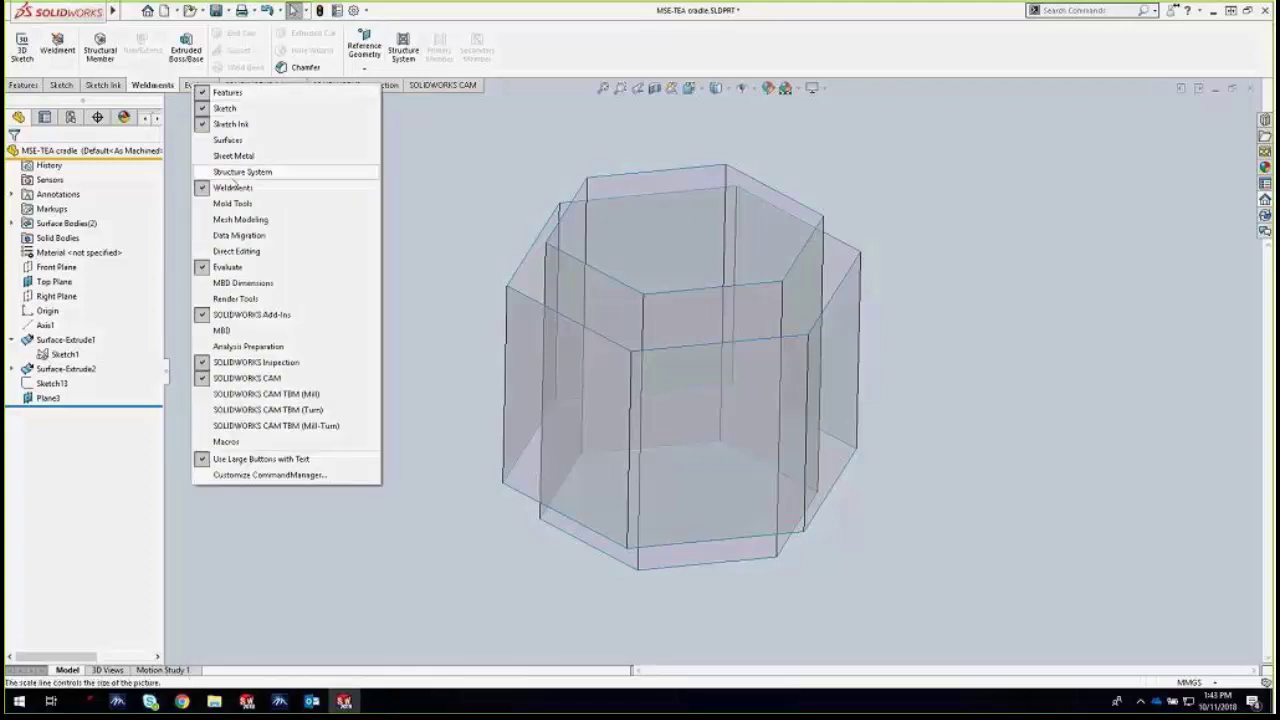
pyautogui.click(231, 174)
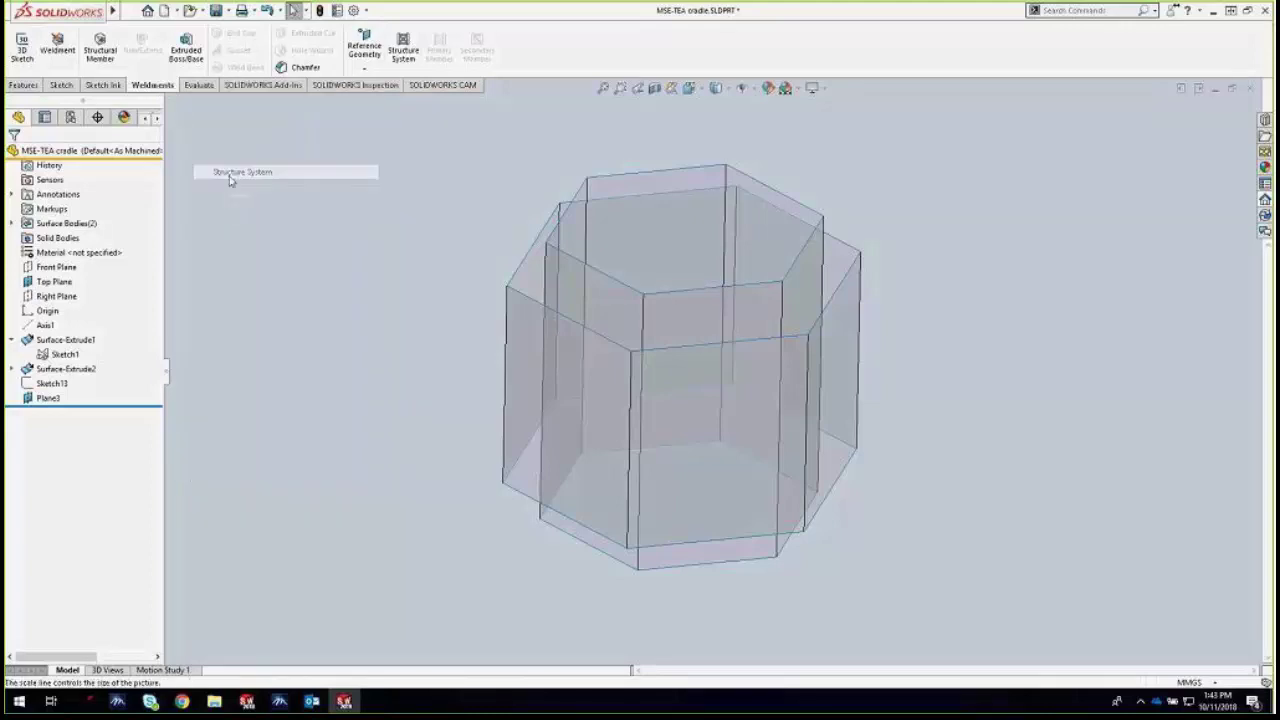
pyautogui.click(166, 87)
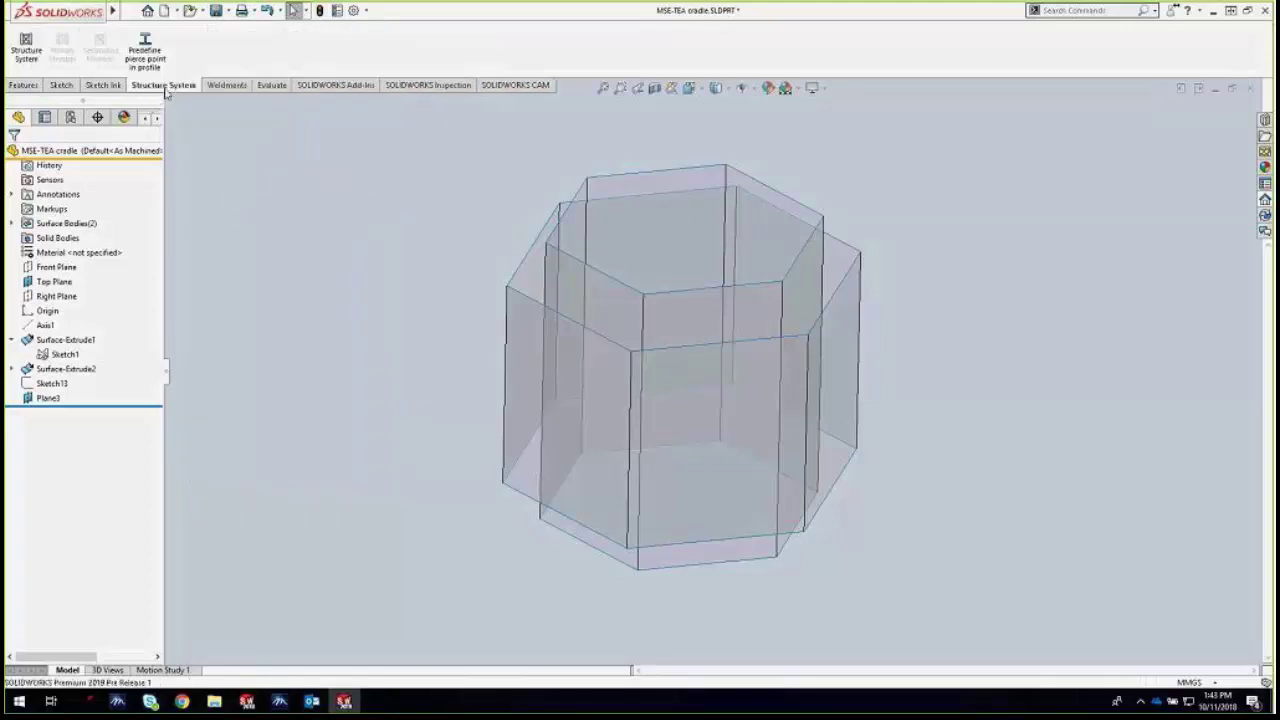
# Begin a structure system and define a path-segment primary member using all edges of both hexagonal surface bodies
pyautogui.click(22, 62)
pyautogui.moveTo(500, 414); pyautogui.dragTo(489, 351, button='middle')
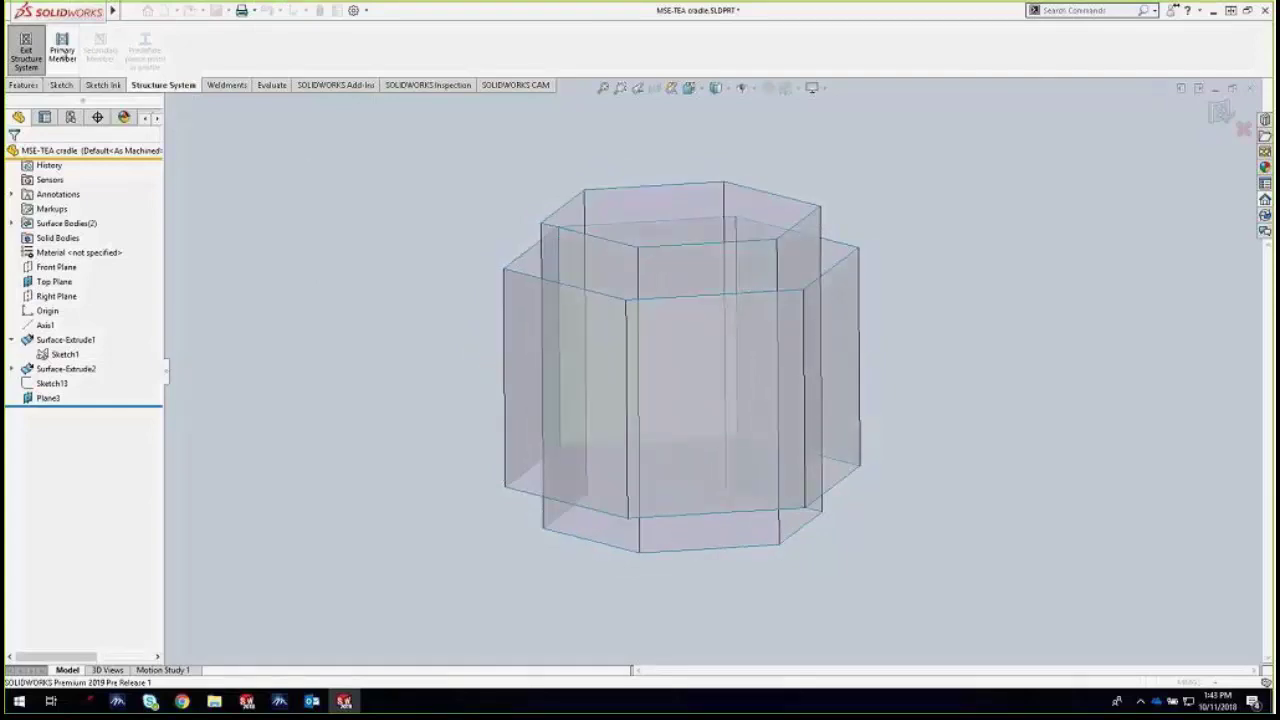
pyautogui.click(62, 52)
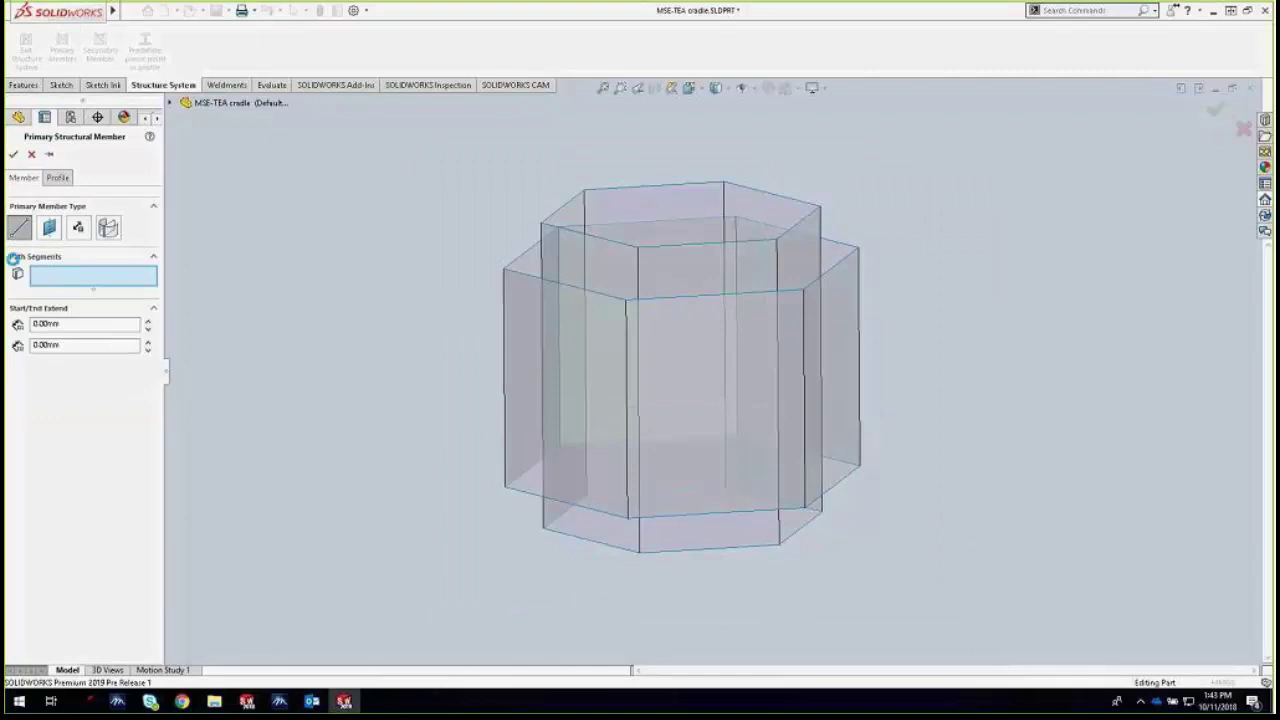
pyautogui.hotkey('ctrl', 'a')
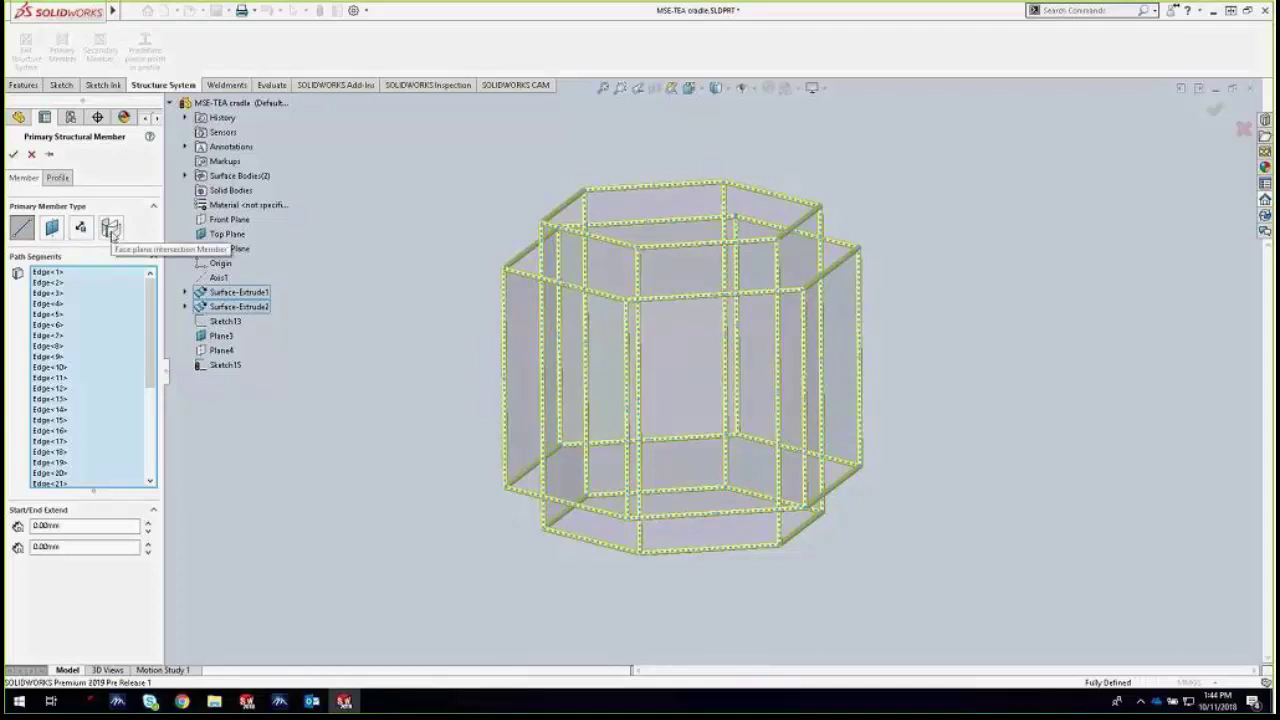
pyautogui.moveTo(440, 180); pyautogui.dragTo(443, 232, button='middle')
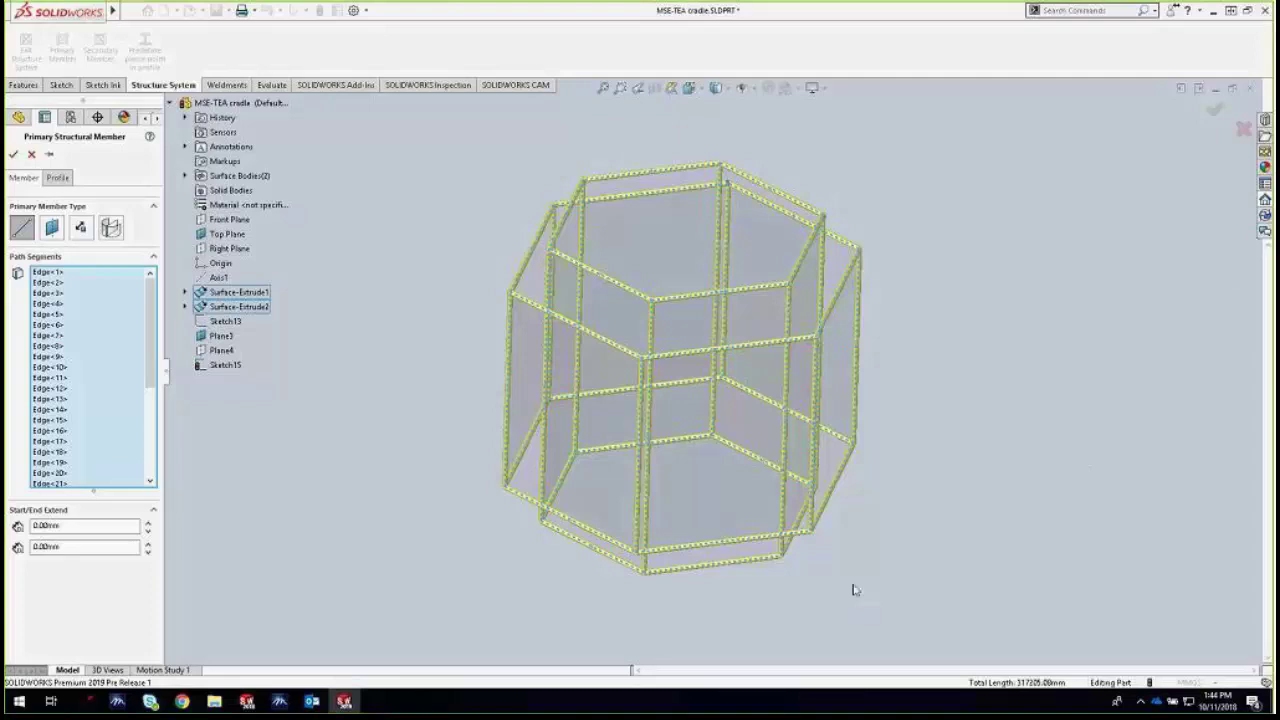
pyautogui.moveTo(826, 652); pyautogui.dragTo(823, 599, button='middle')
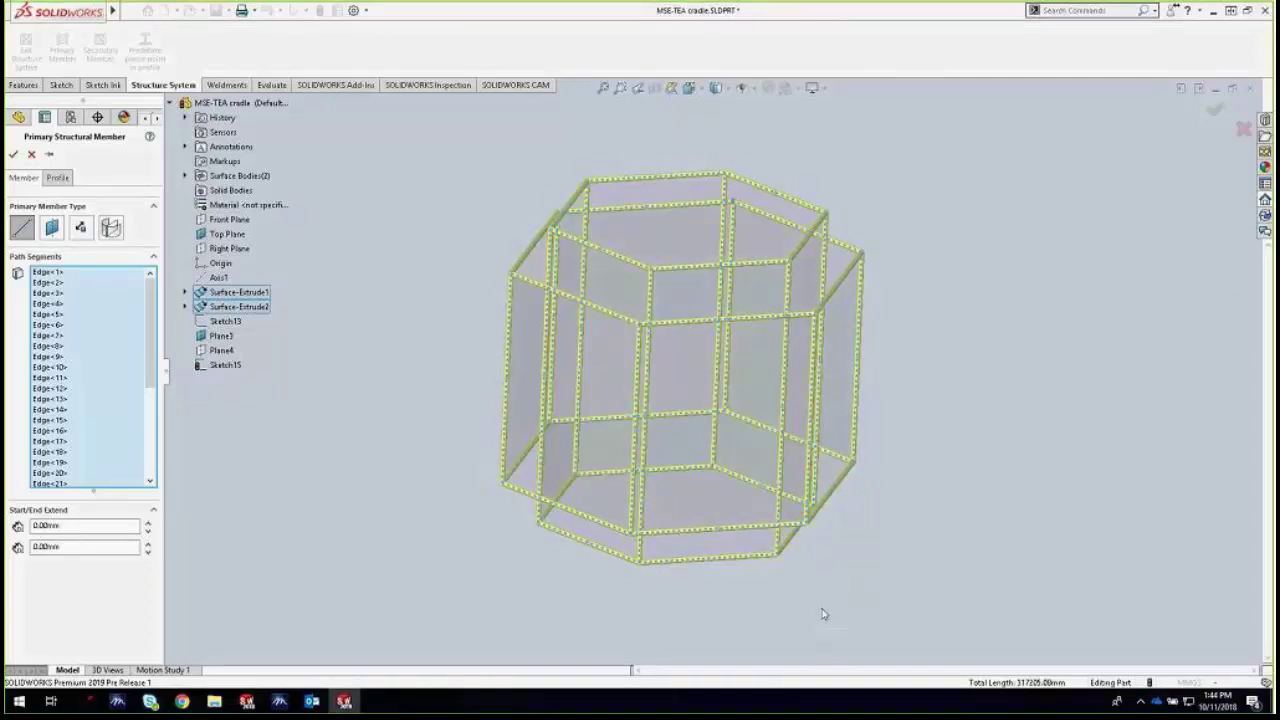
# Give the primary members the _CFHT Profiles standard, type Tube Square - Configured, size TS 10 x 10 x 0.5, and create them
pyautogui.click(57, 177)
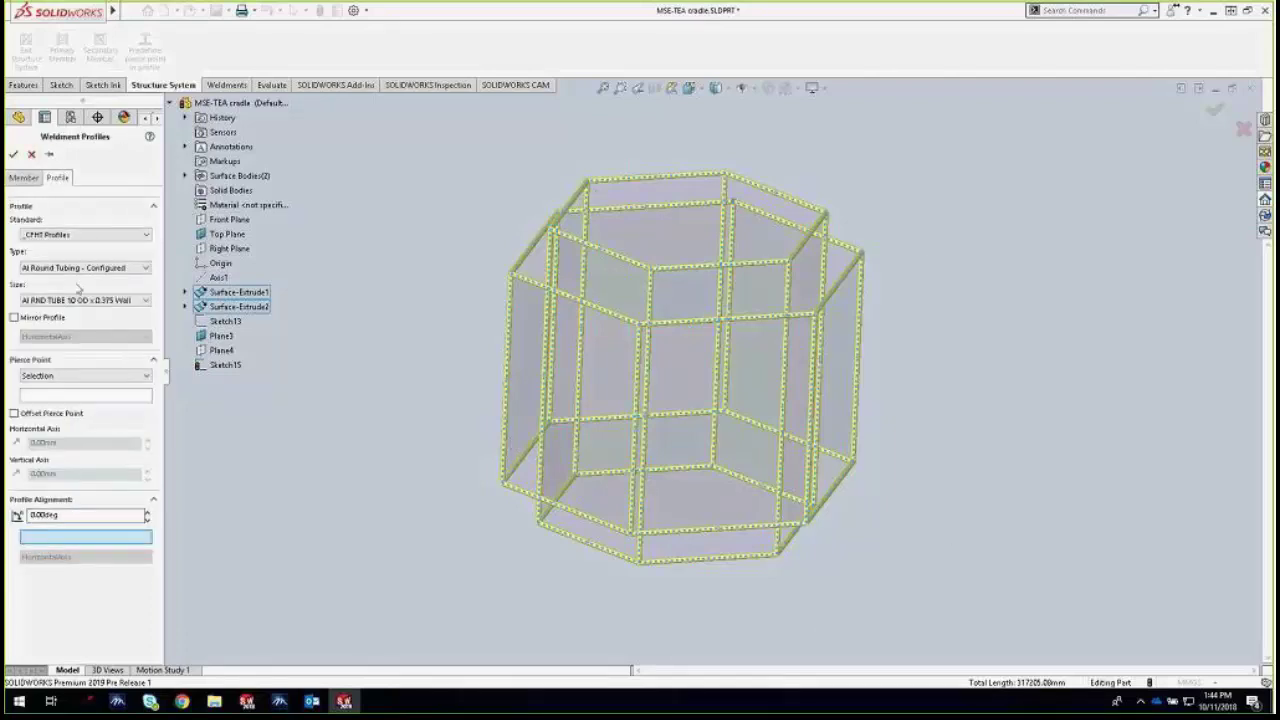
pyautogui.click(69, 236)
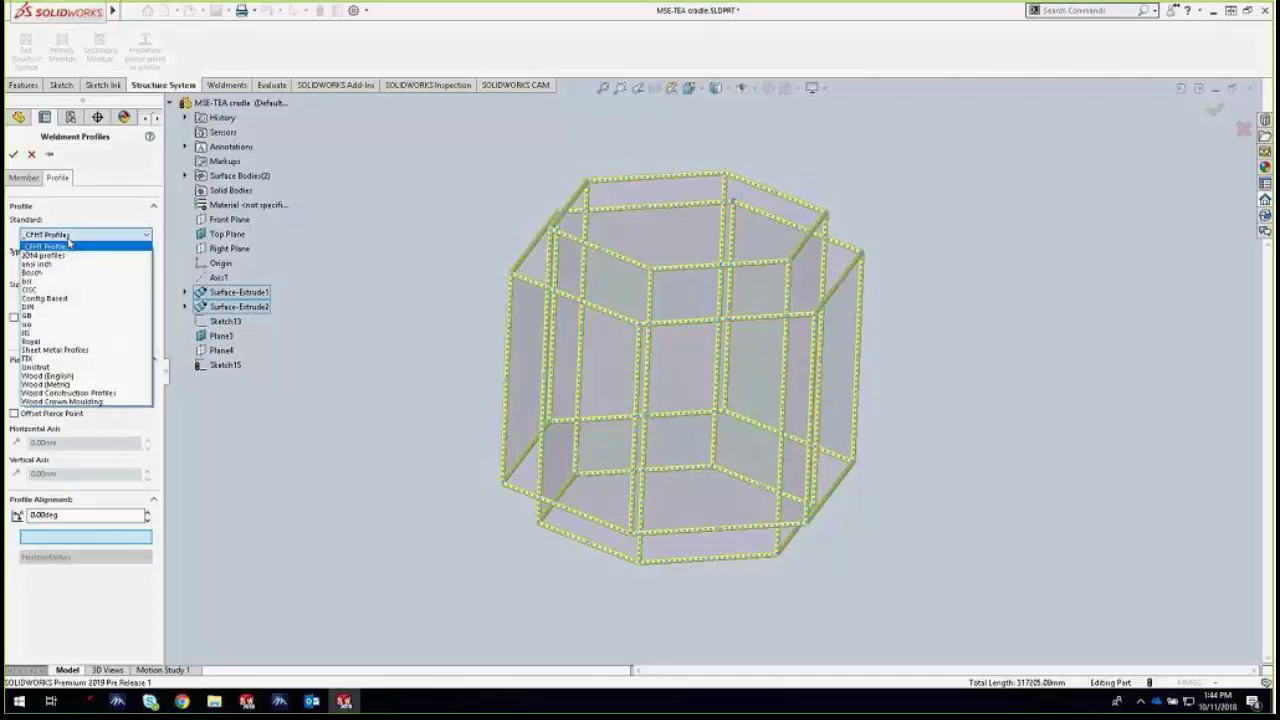
pyautogui.click(68, 244)
pyautogui.click(85, 268)
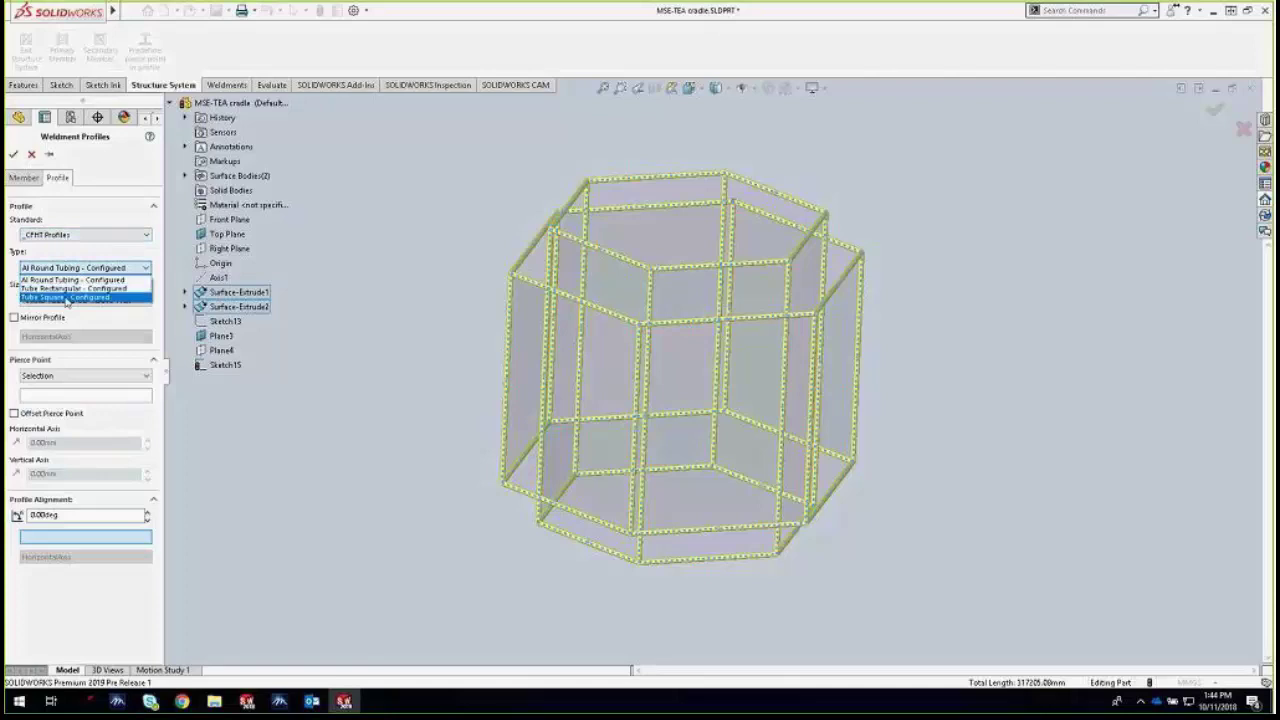
pyautogui.click(66, 298)
pyautogui.click(68, 300)
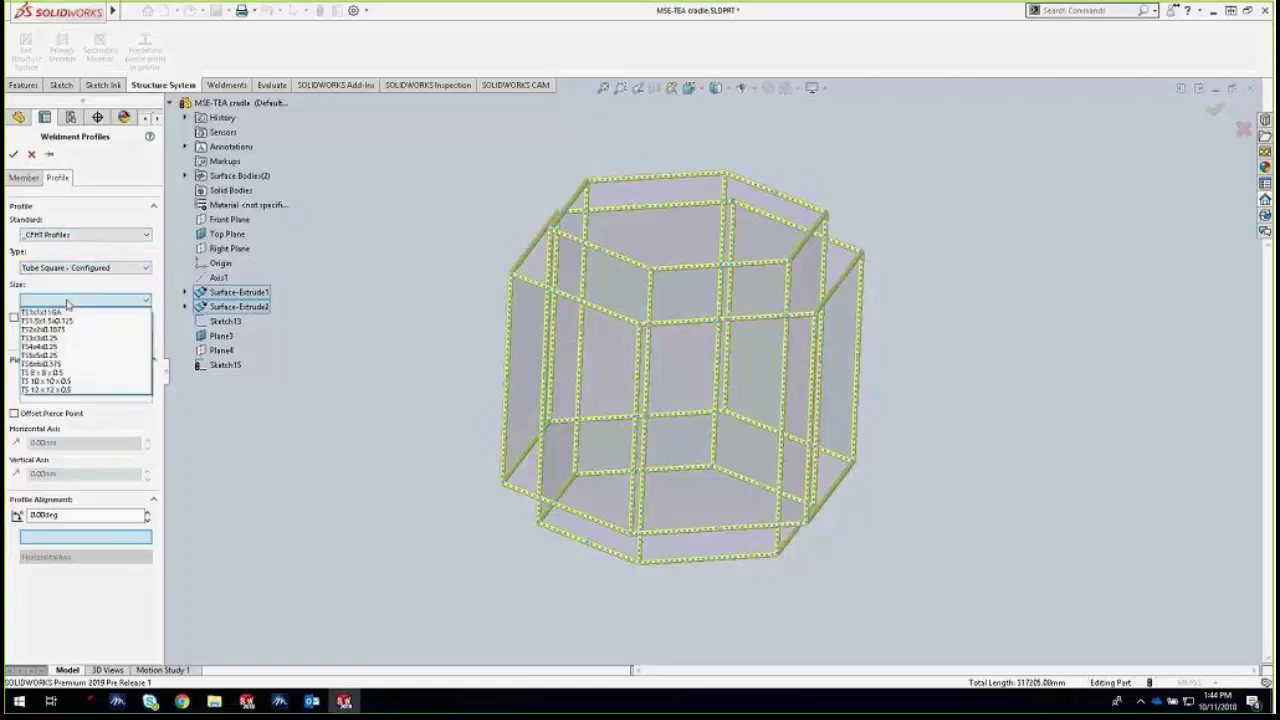
pyautogui.click(61, 382)
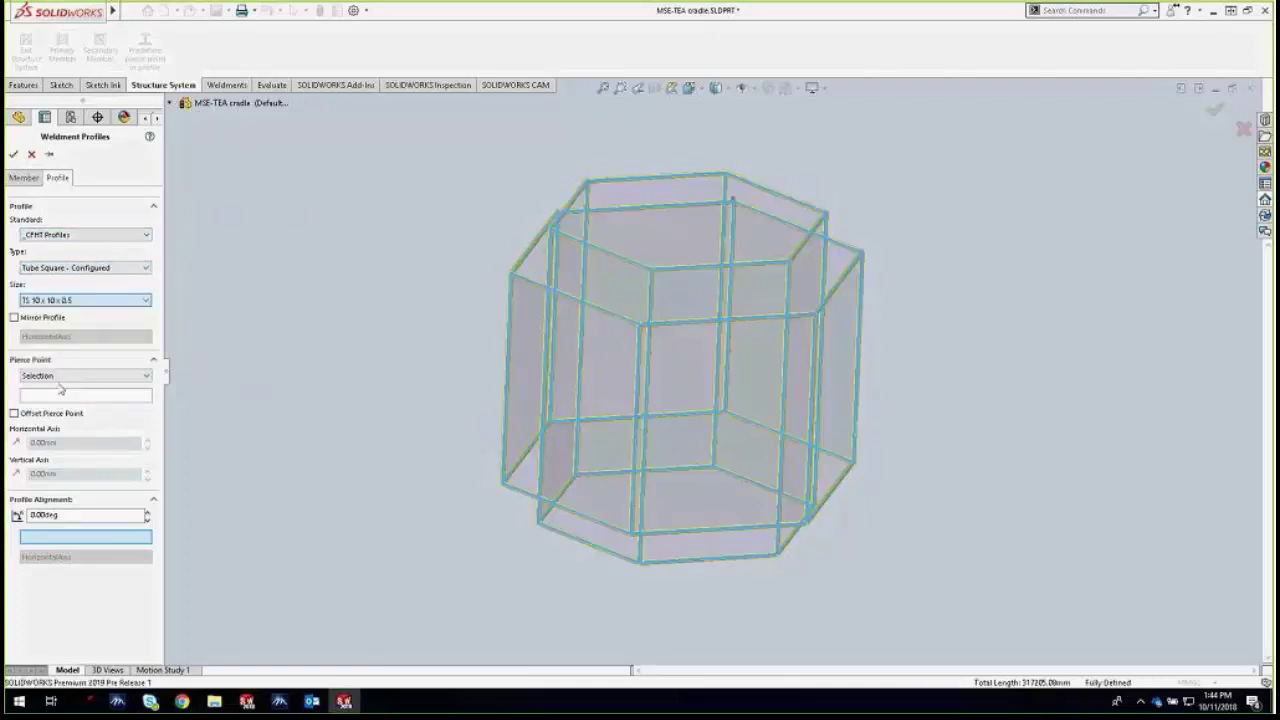
pyautogui.click(13, 154)
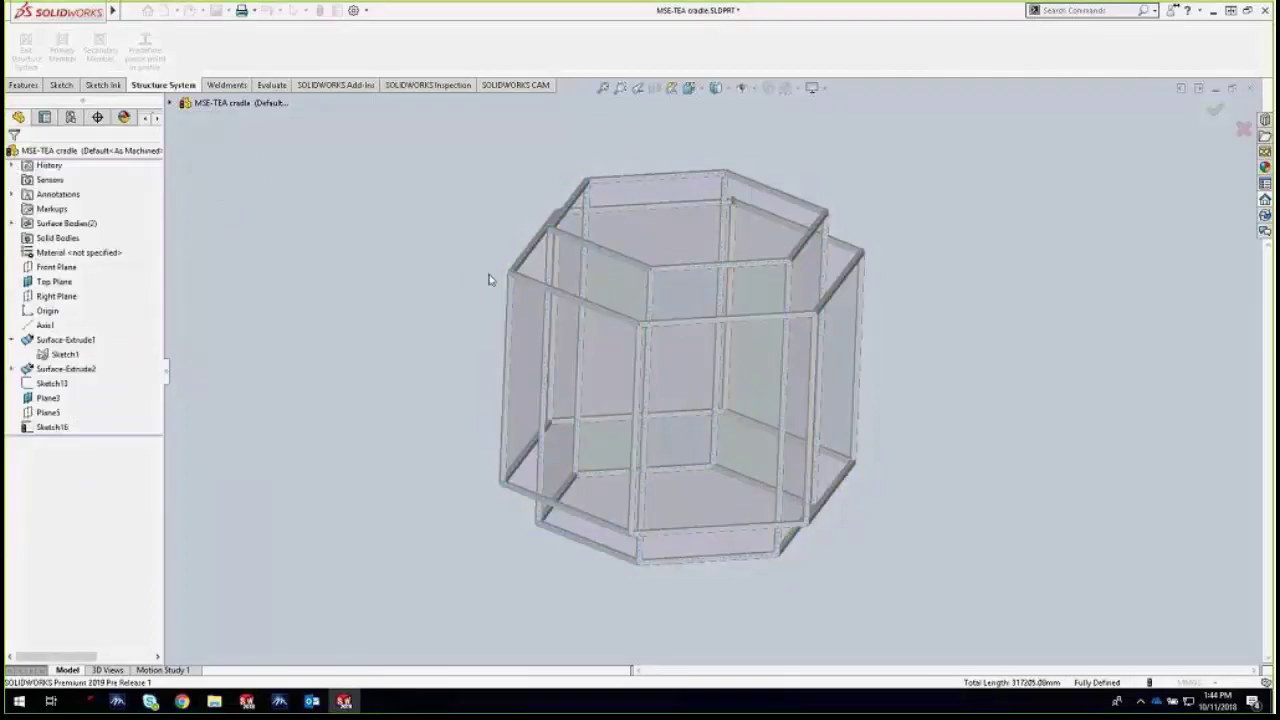
pyautogui.moveTo(491, 277); pyautogui.dragTo(481, 240, button='middle')
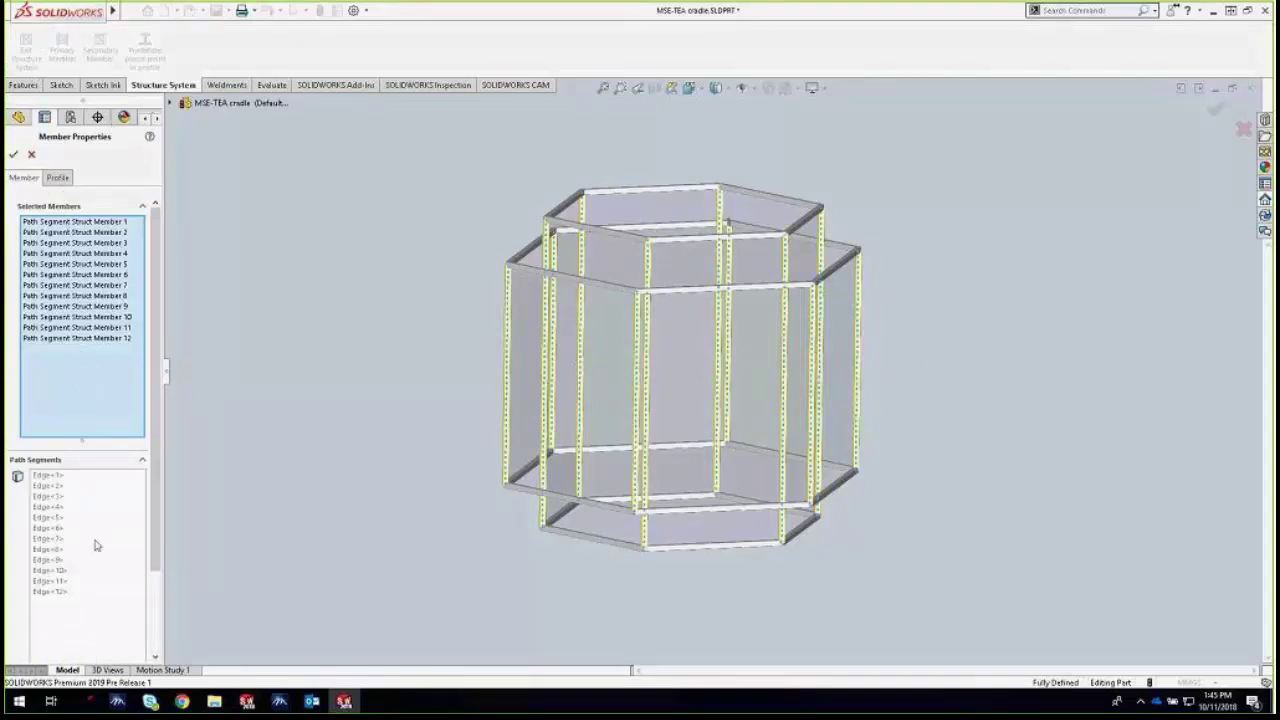
pyautogui.click(58, 177)
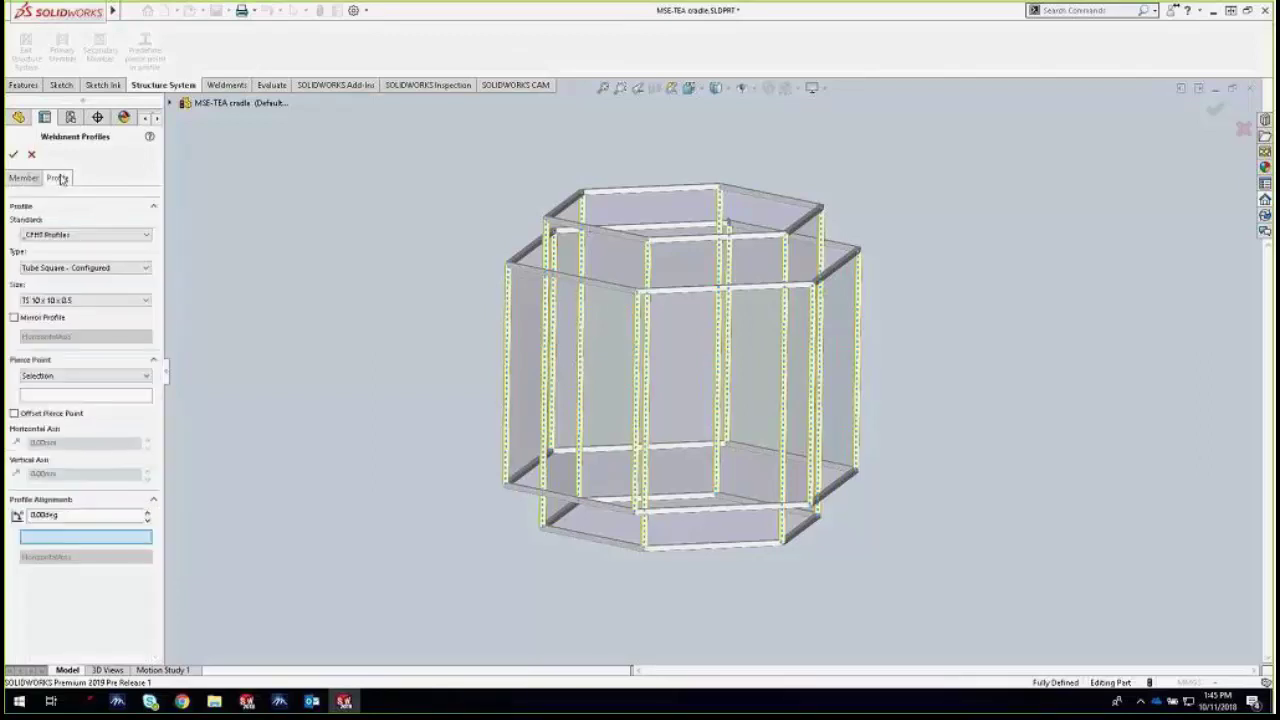
pyautogui.click(88, 302)
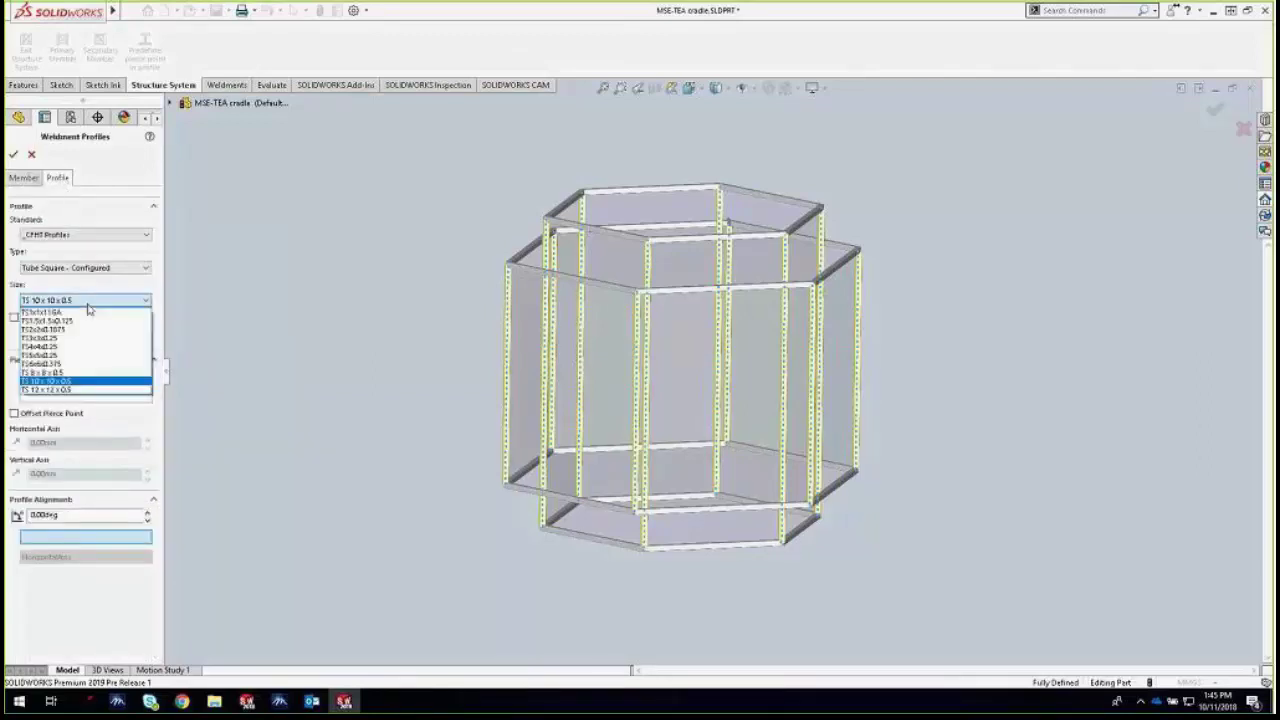
pyautogui.click(125, 217)
pyautogui.click(100, 267)
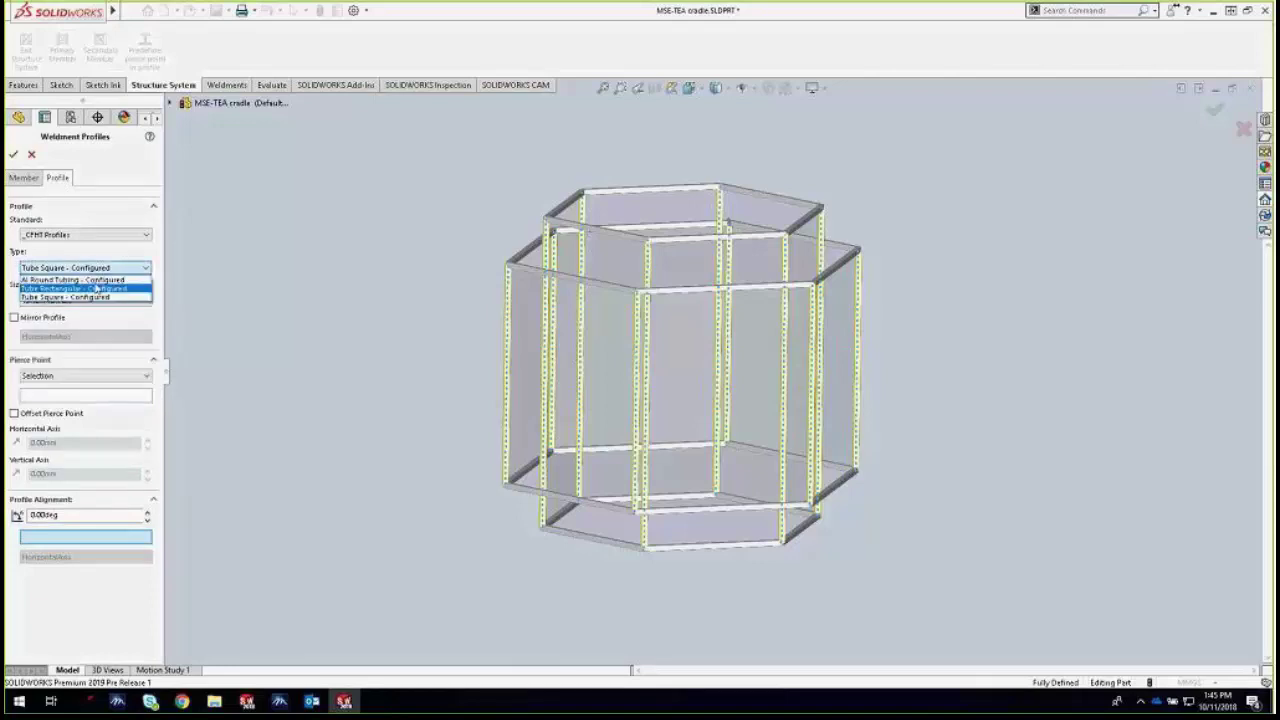
pyautogui.click(96, 288)
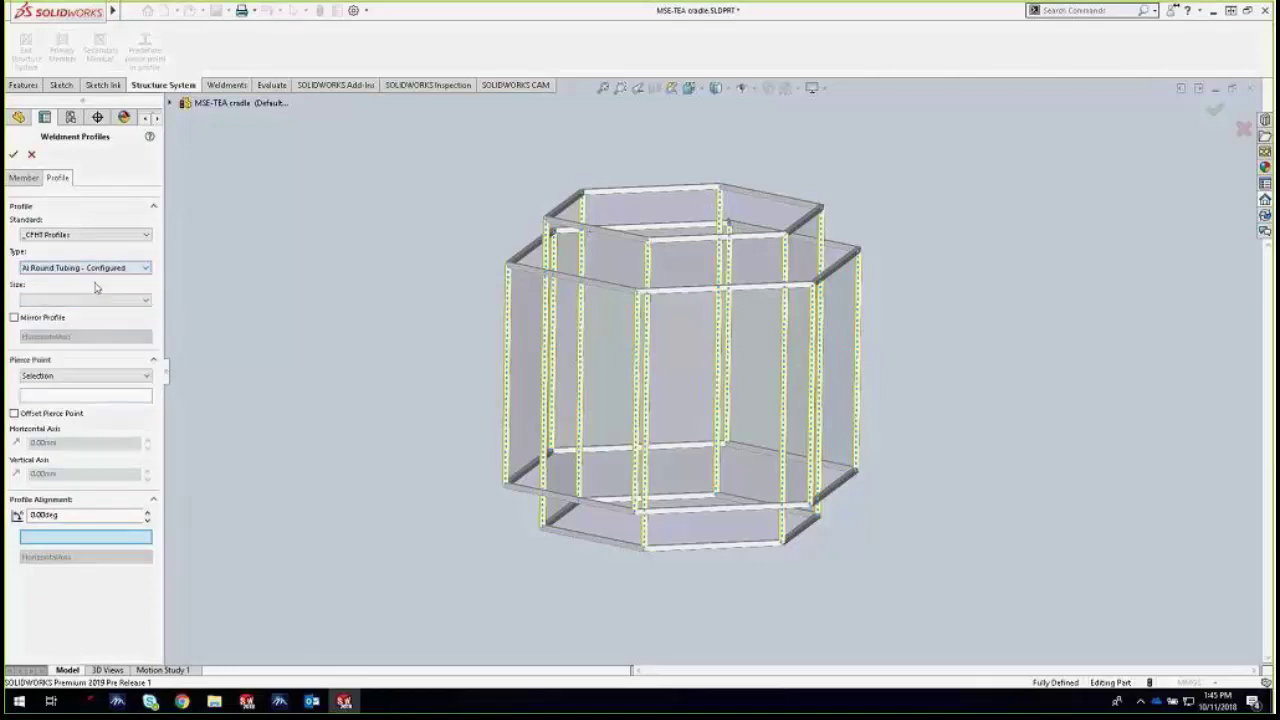
pyautogui.click(33, 157)
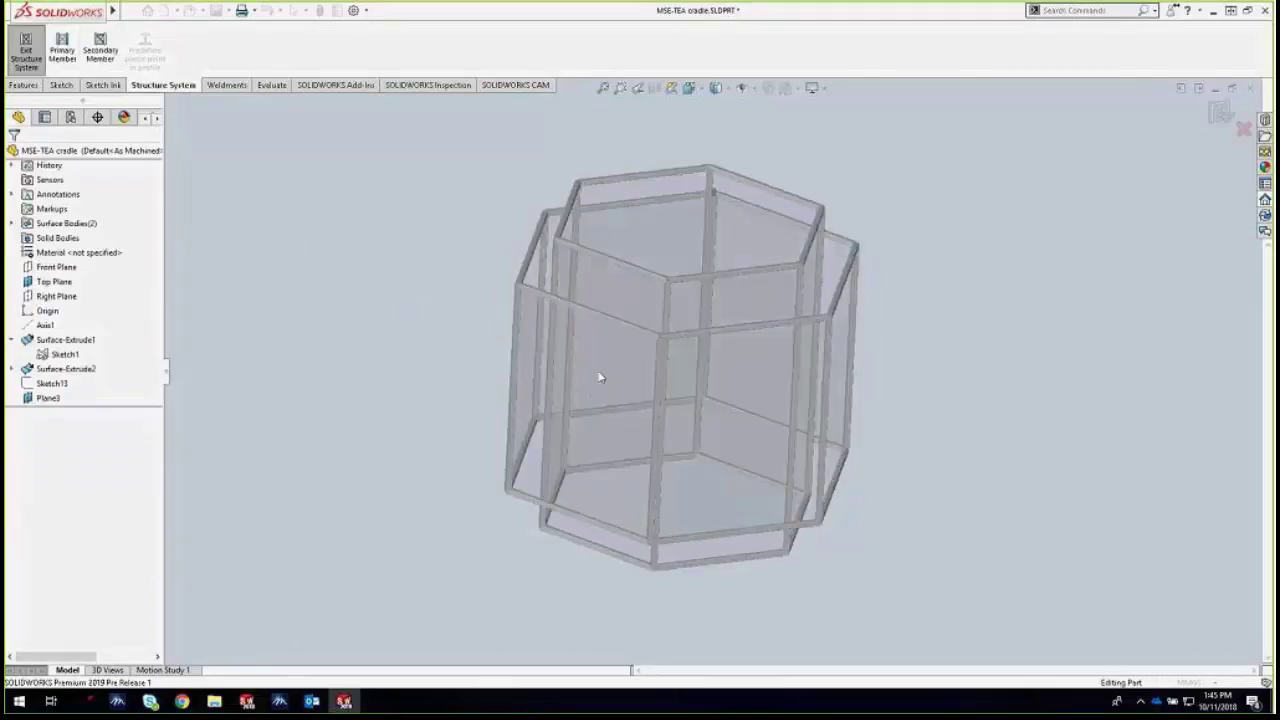
# Change the twelve vertical members' profile to Al Round Tubing - Configured, size Al RND TUBE 10 OD x 0.375 Wall
pyautogui.moveTo(597, 374); pyautogui.dragTo(444, 359, button='middle')
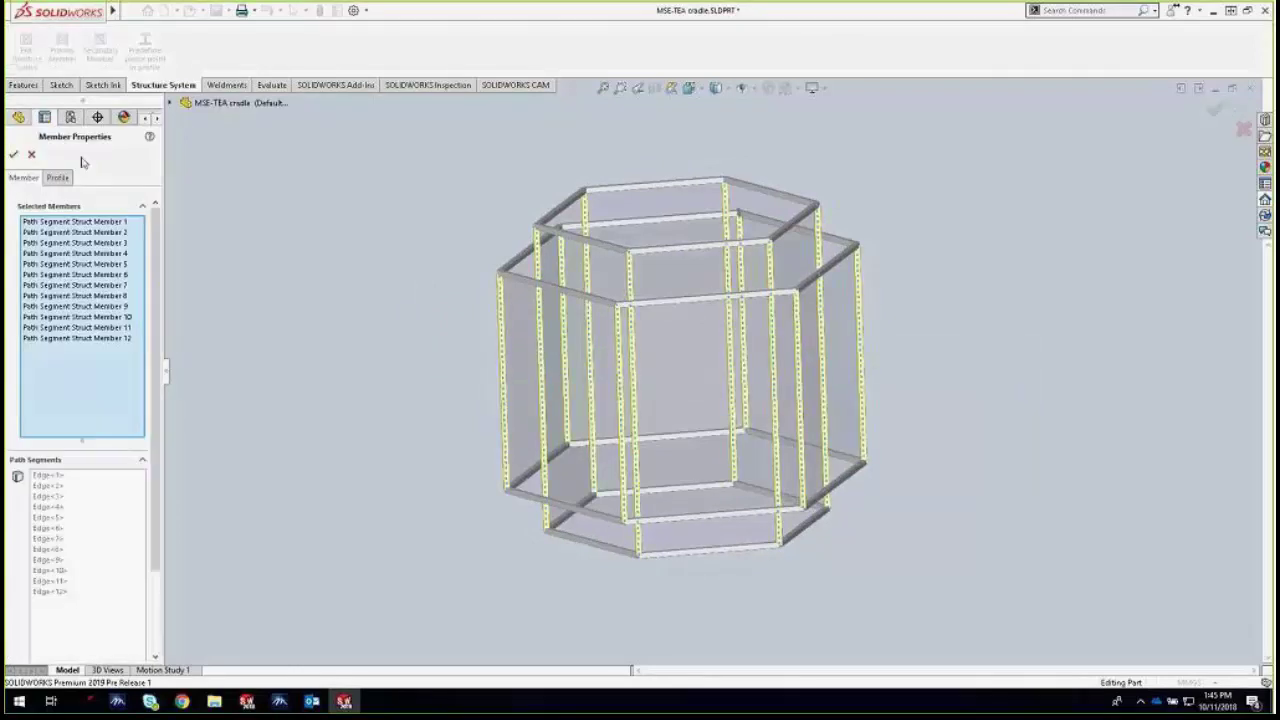
pyautogui.click(58, 178)
pyautogui.click(78, 268)
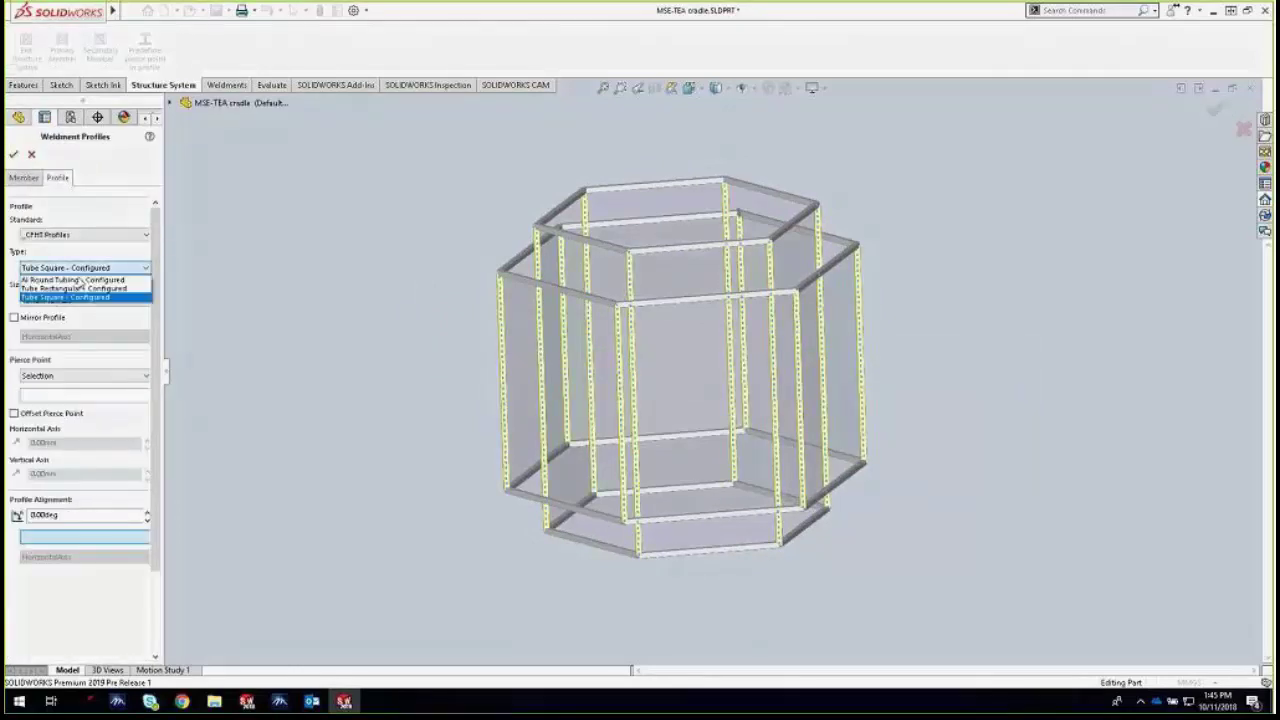
pyautogui.click(79, 281)
pyautogui.click(85, 300)
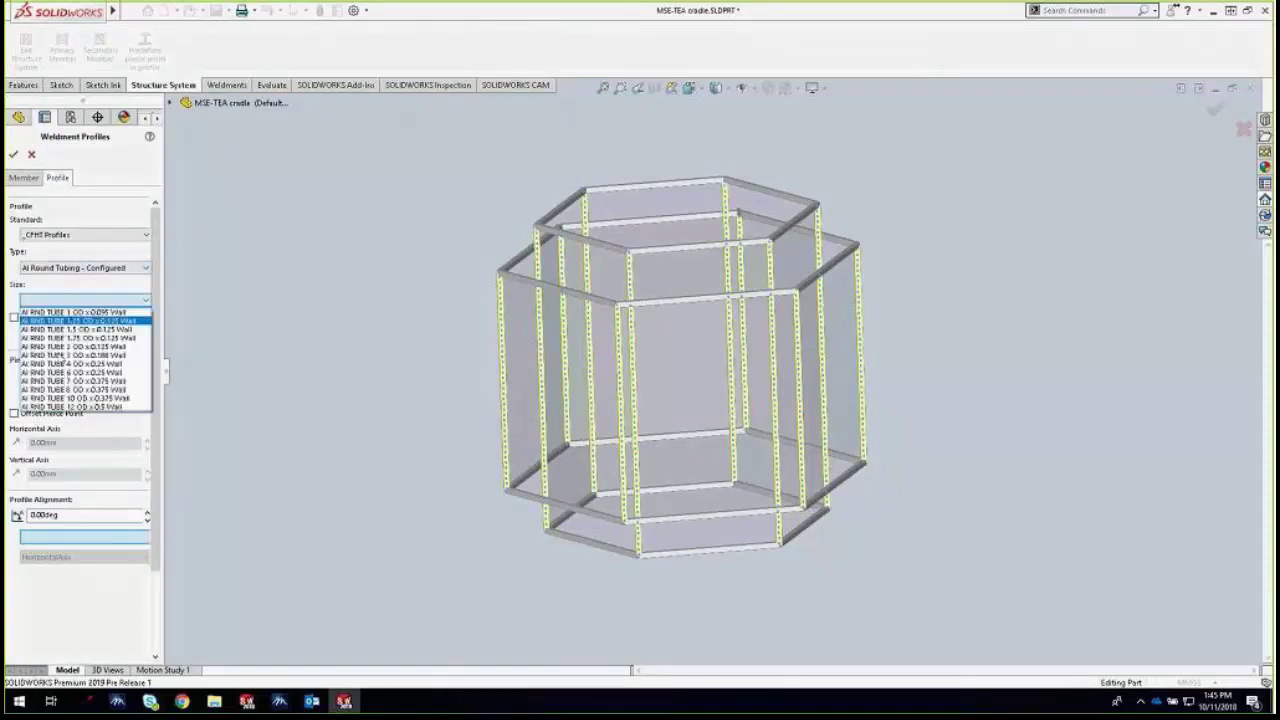
pyautogui.click(85, 398)
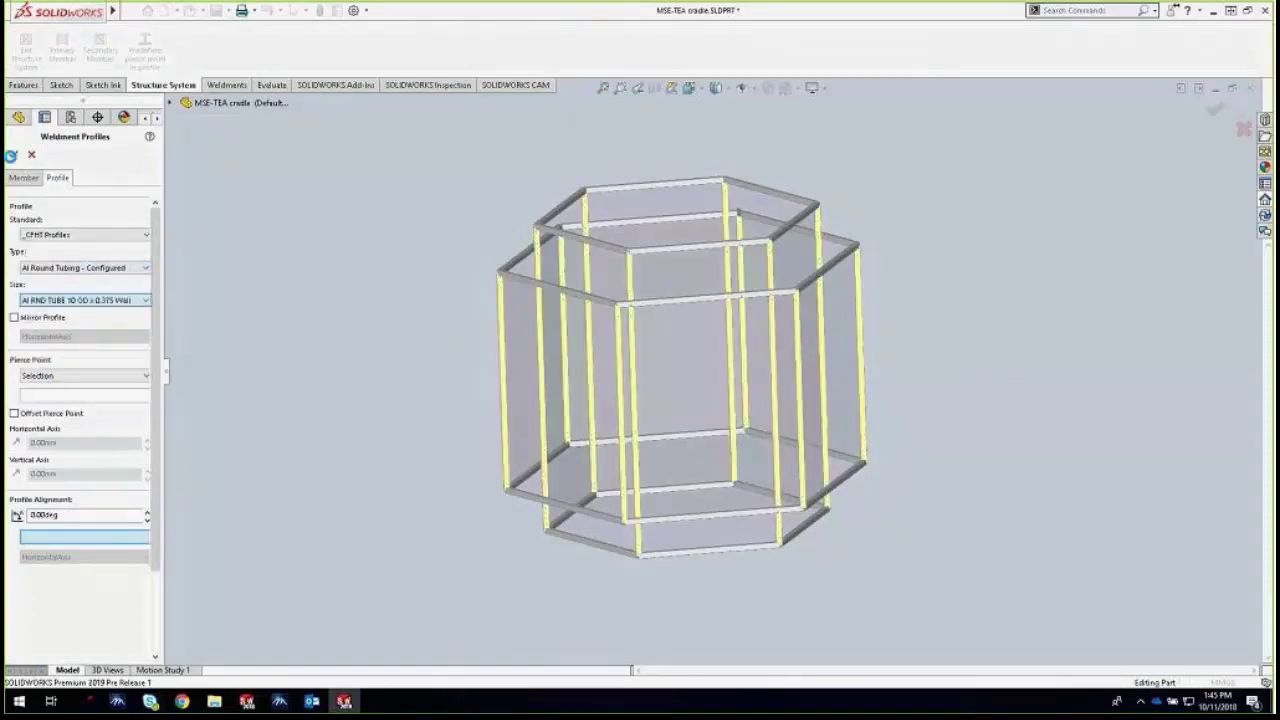
pyautogui.click(13, 156)
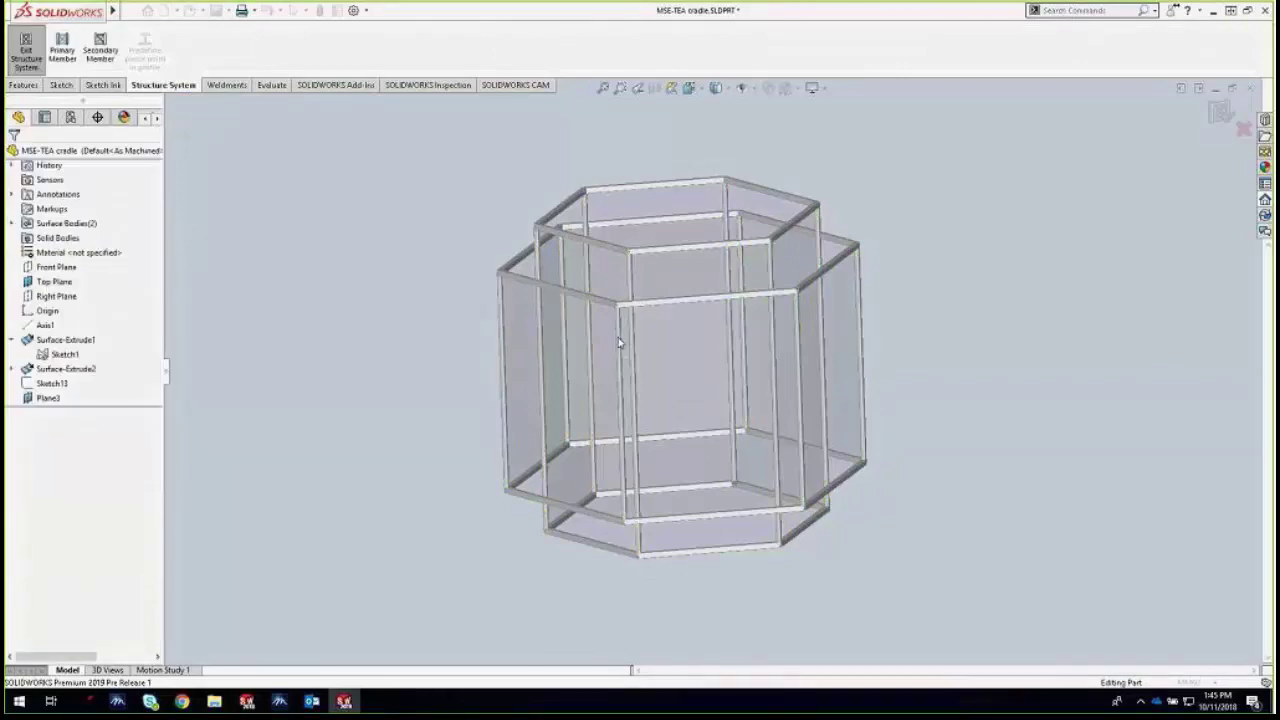
# Start a support-plane secondary member and choose Top Plane and Plane3 as its support planes
pyautogui.scroll(-5, 540, 330)
pyautogui.scroll(-4, 538, 328)
pyautogui.moveTo(534, 329); pyautogui.dragTo(481, 272, button='middle')
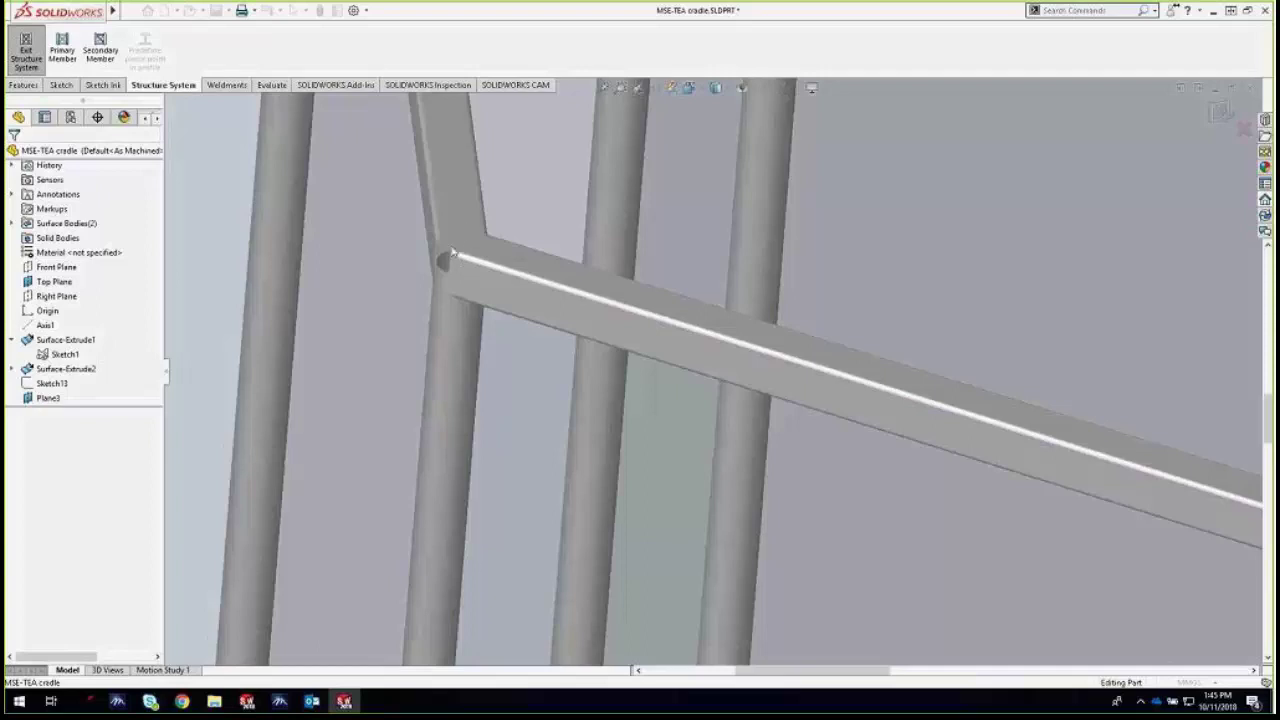
pyautogui.scroll(3, 452, 254)
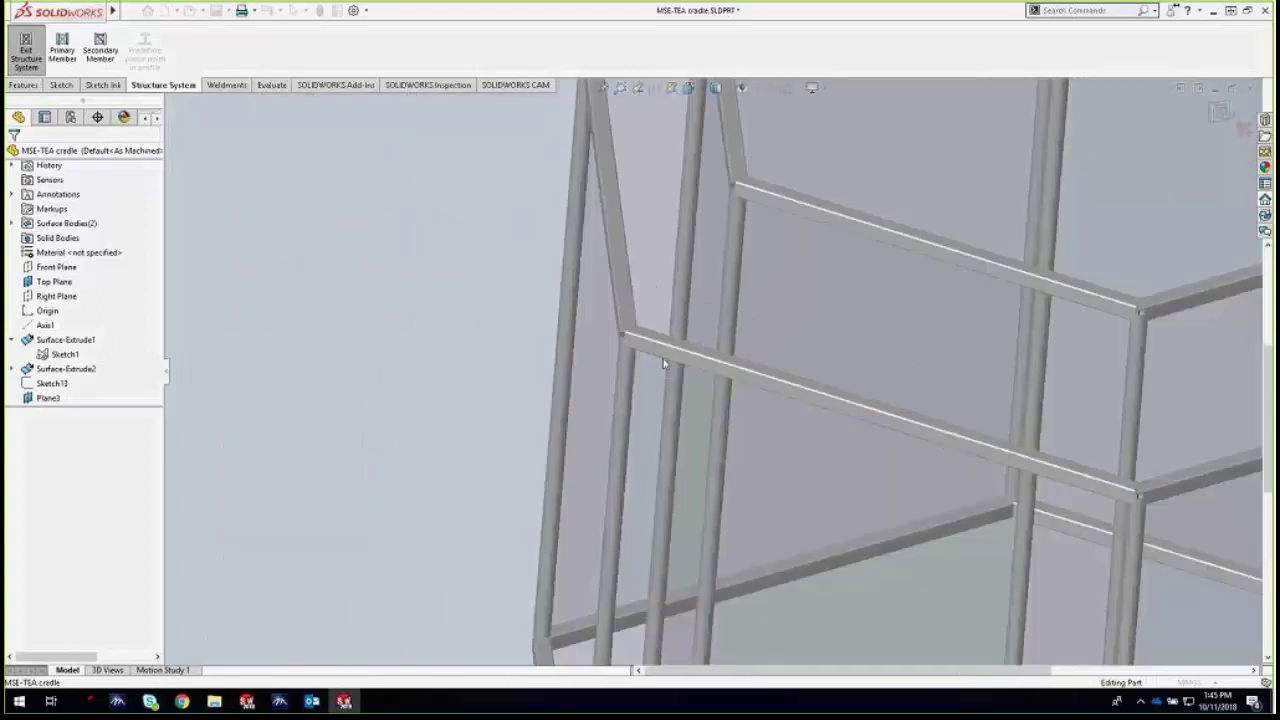
pyautogui.scroll(5, 663, 363)
pyautogui.moveTo(829, 443); pyautogui.dragTo(907, 463, button='middle')
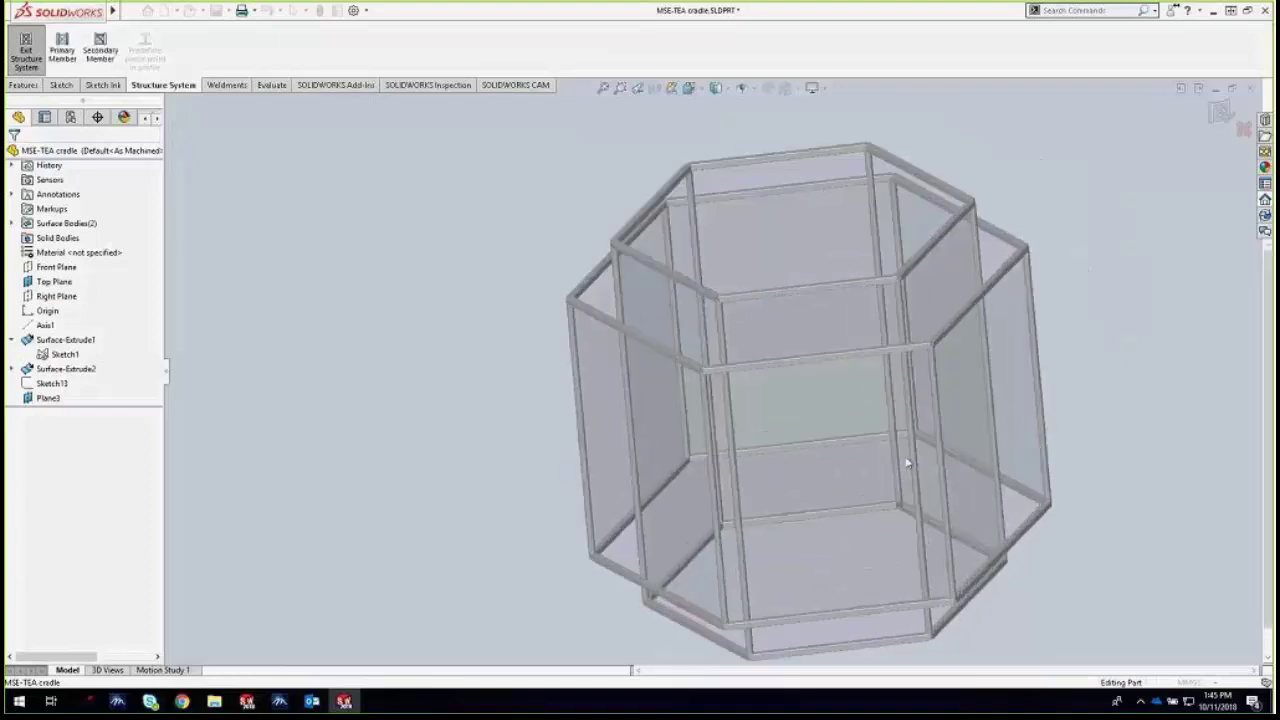
pyautogui.click(104, 58)
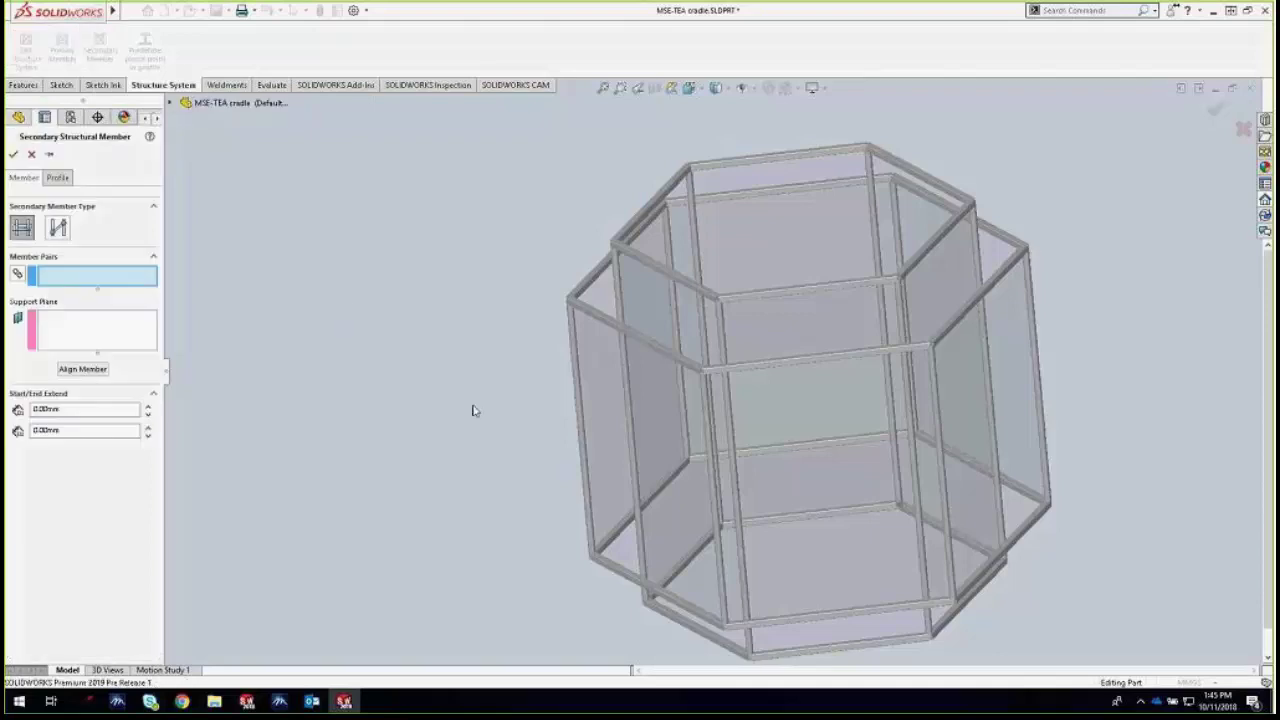
pyautogui.moveTo(475, 411); pyautogui.dragTo(441, 386, button='middle')
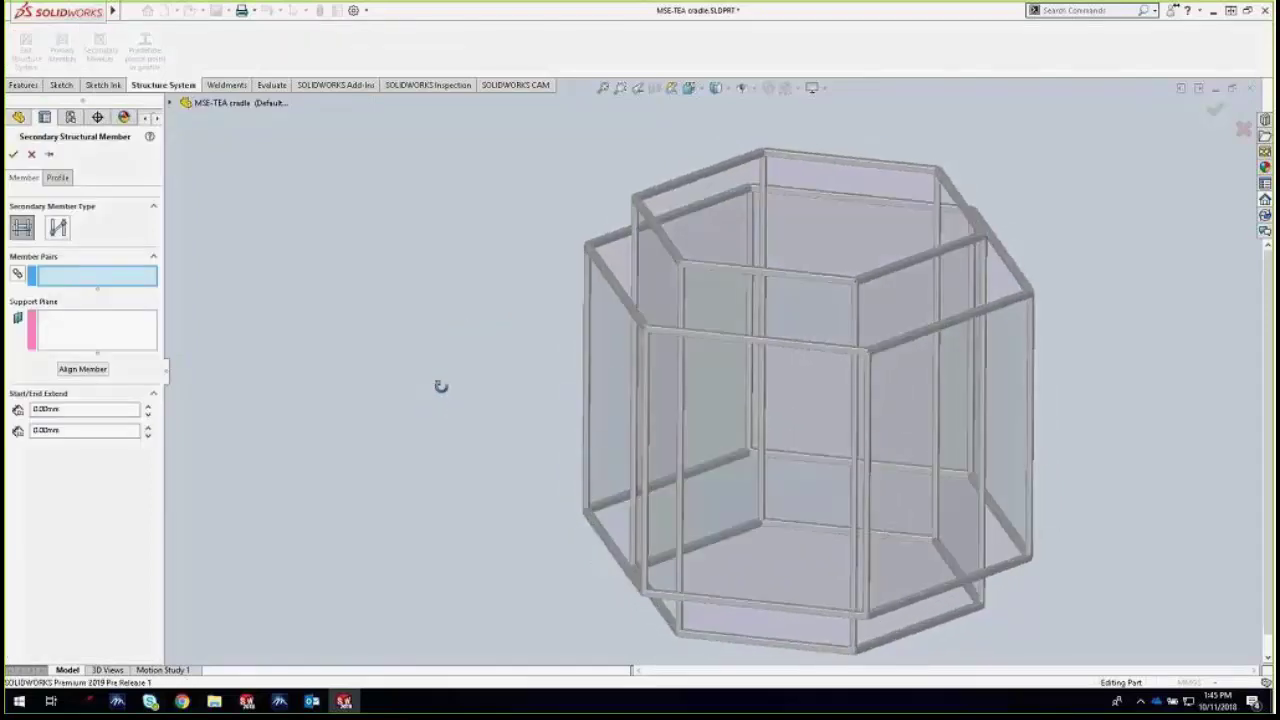
pyautogui.click(88, 325)
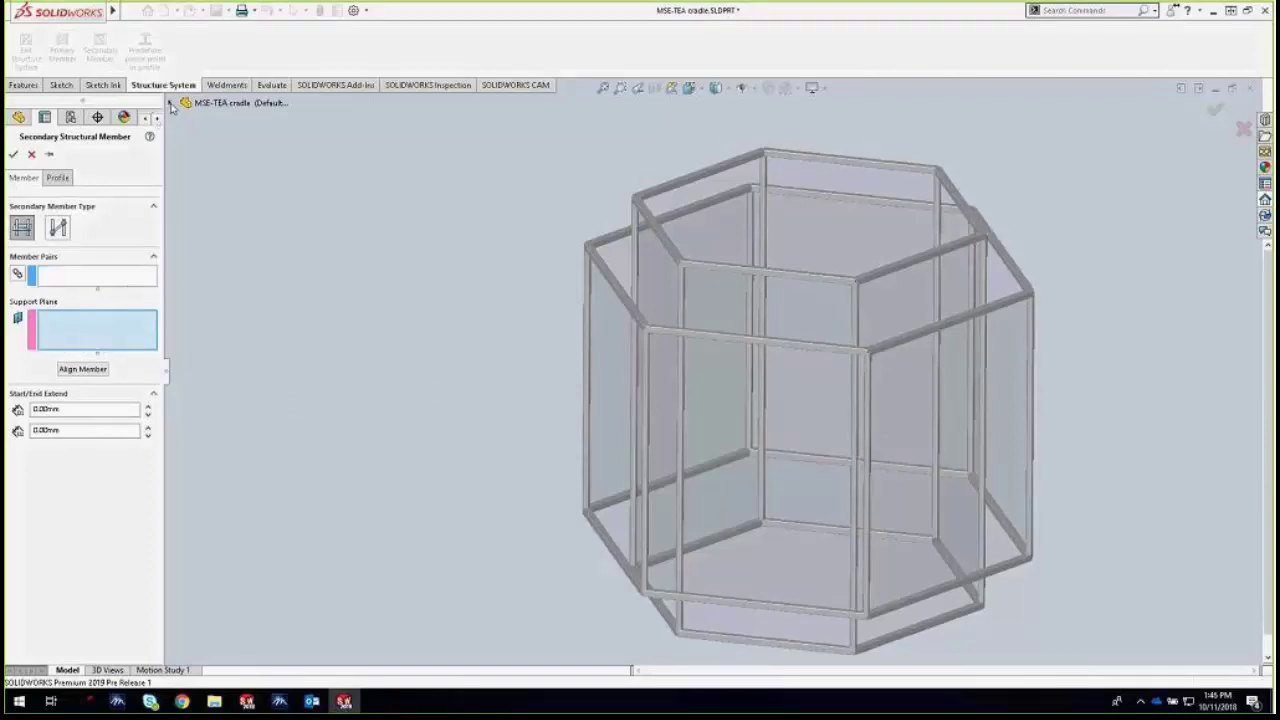
pyautogui.click(173, 102)
pyautogui.click(218, 235)
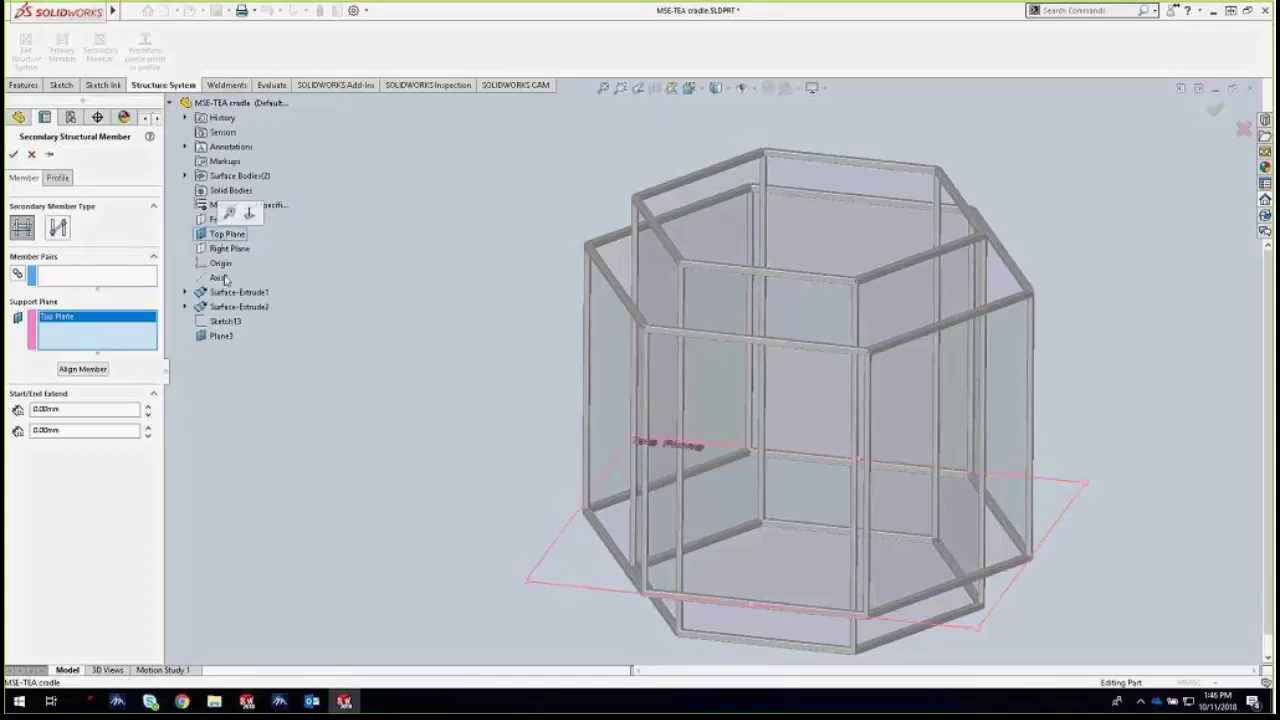
pyautogui.click(220, 337)
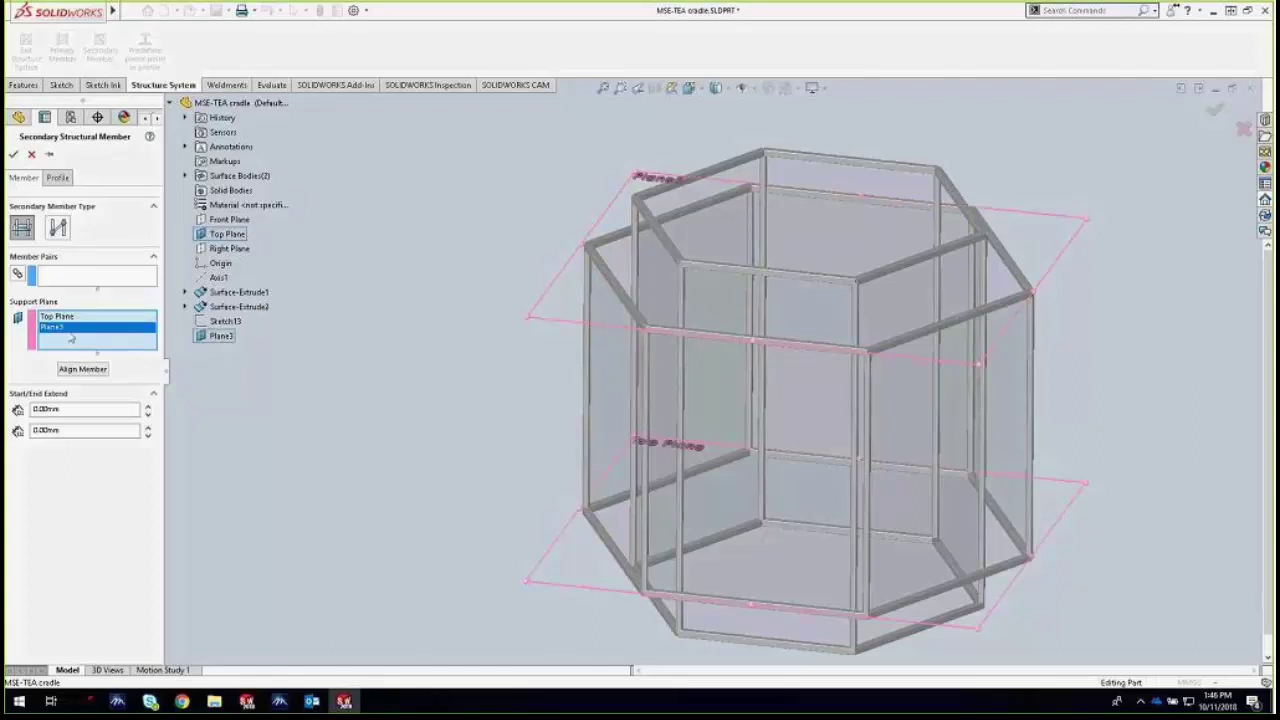
# Chain member pairs around the six vertical tubes of the inner hexagon in a closed loop and create the secondary members
pyautogui.click(110, 274)
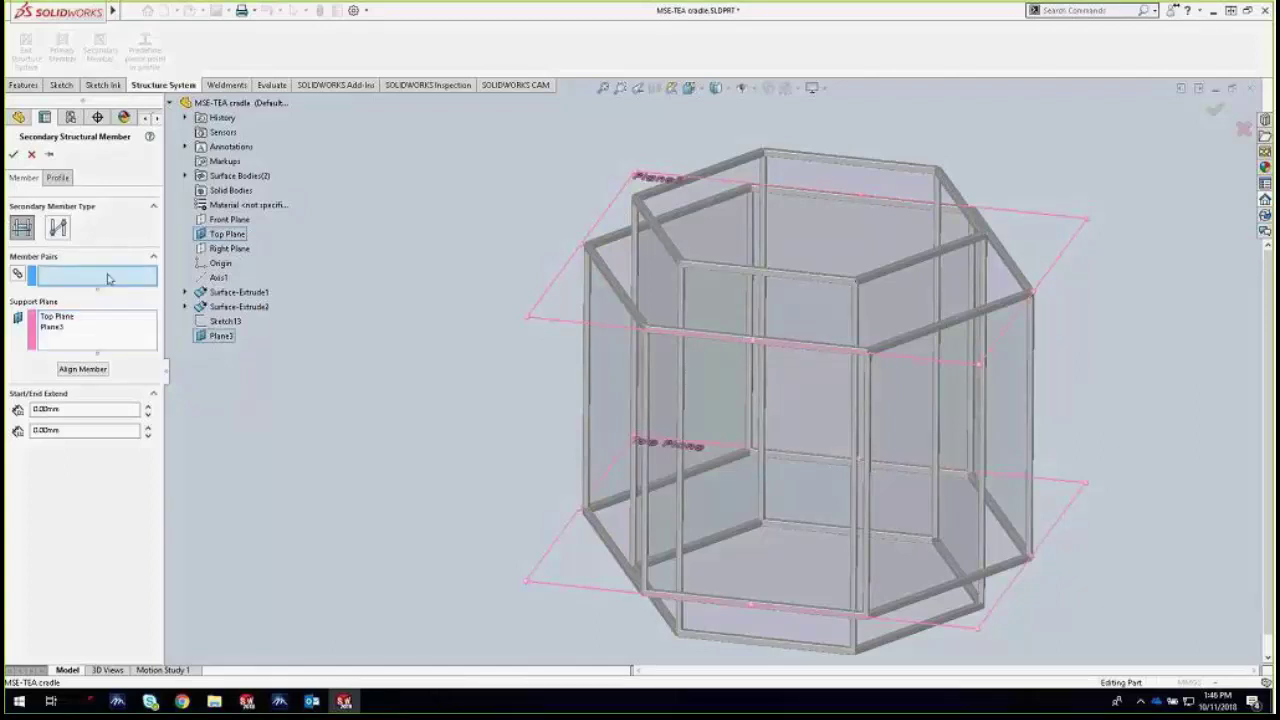
pyautogui.click(22, 229)
pyautogui.click(635, 251)
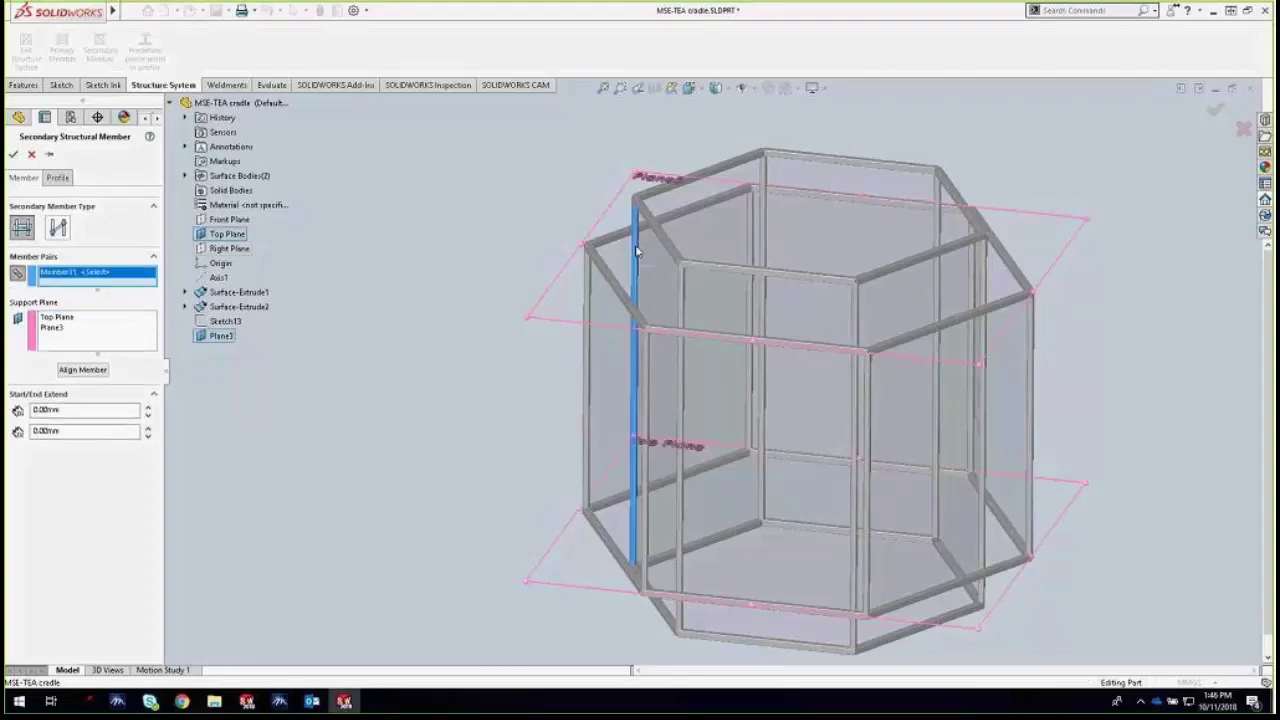
pyautogui.click(764, 219)
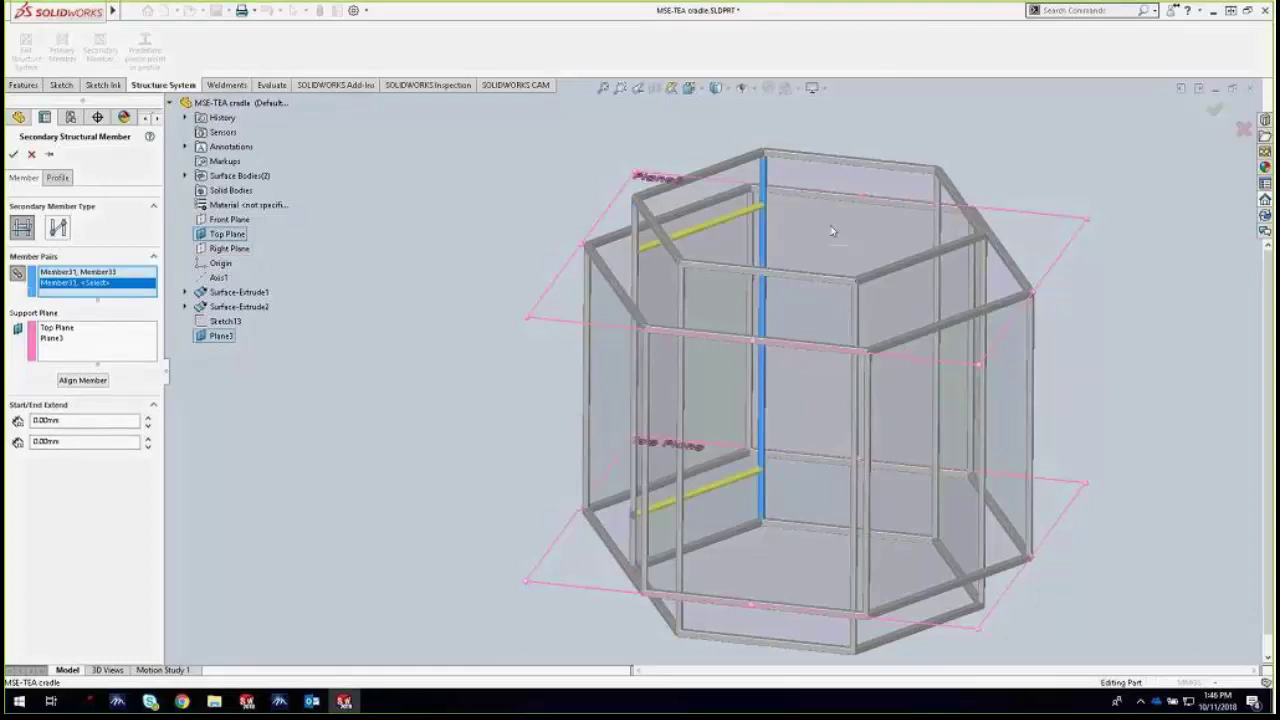
pyautogui.click(936, 234)
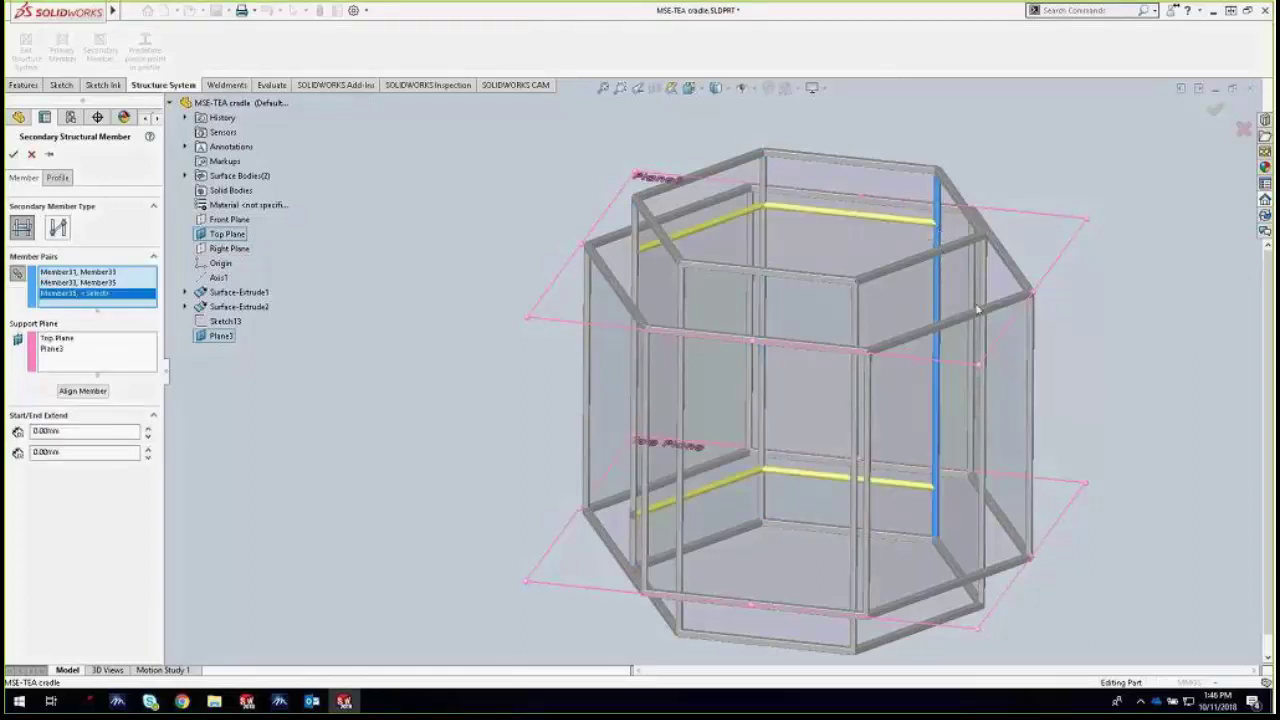
pyautogui.moveTo(969, 427); pyautogui.dragTo(995, 435, button='middle')
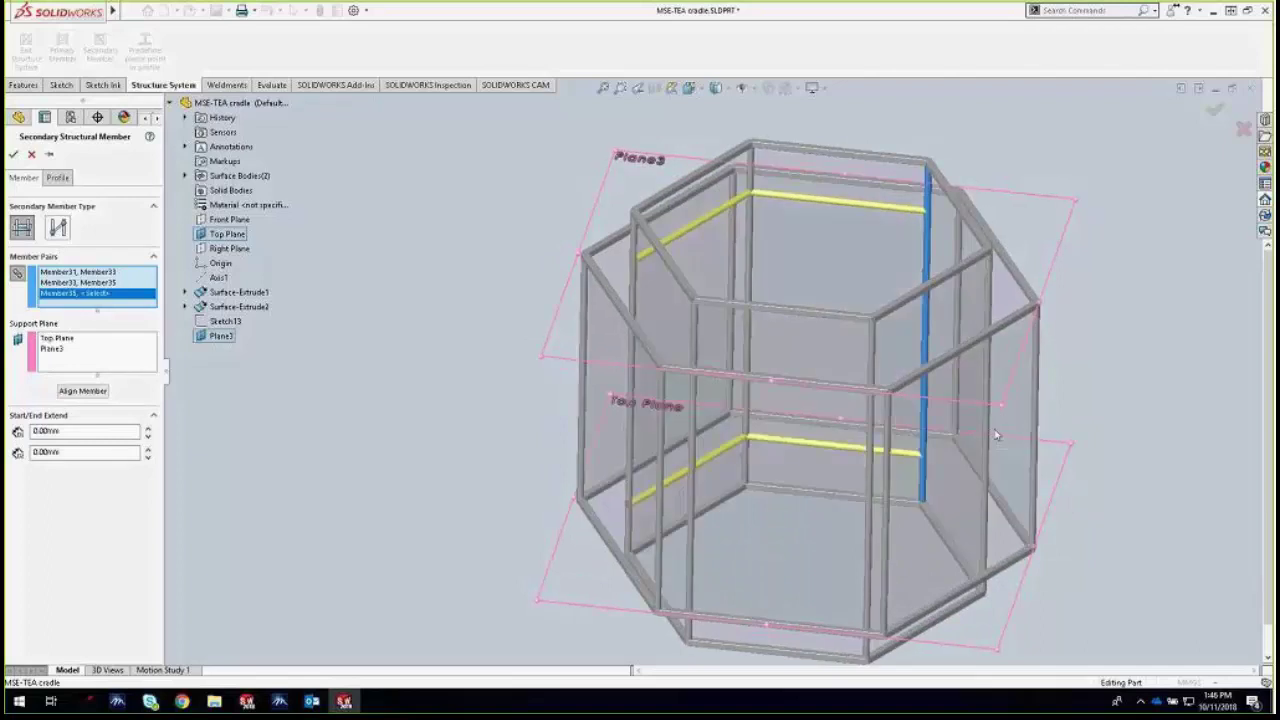
pyautogui.click(992, 436)
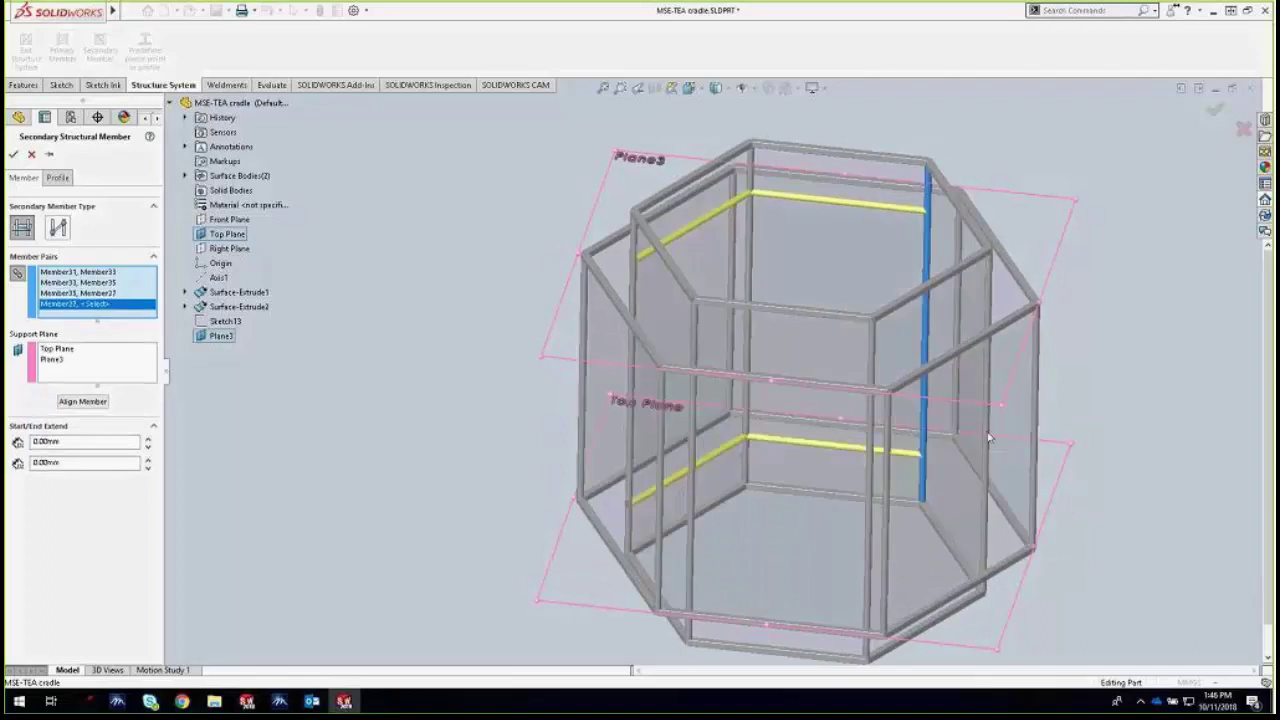
pyautogui.click(871, 482)
pyautogui.click(692, 505)
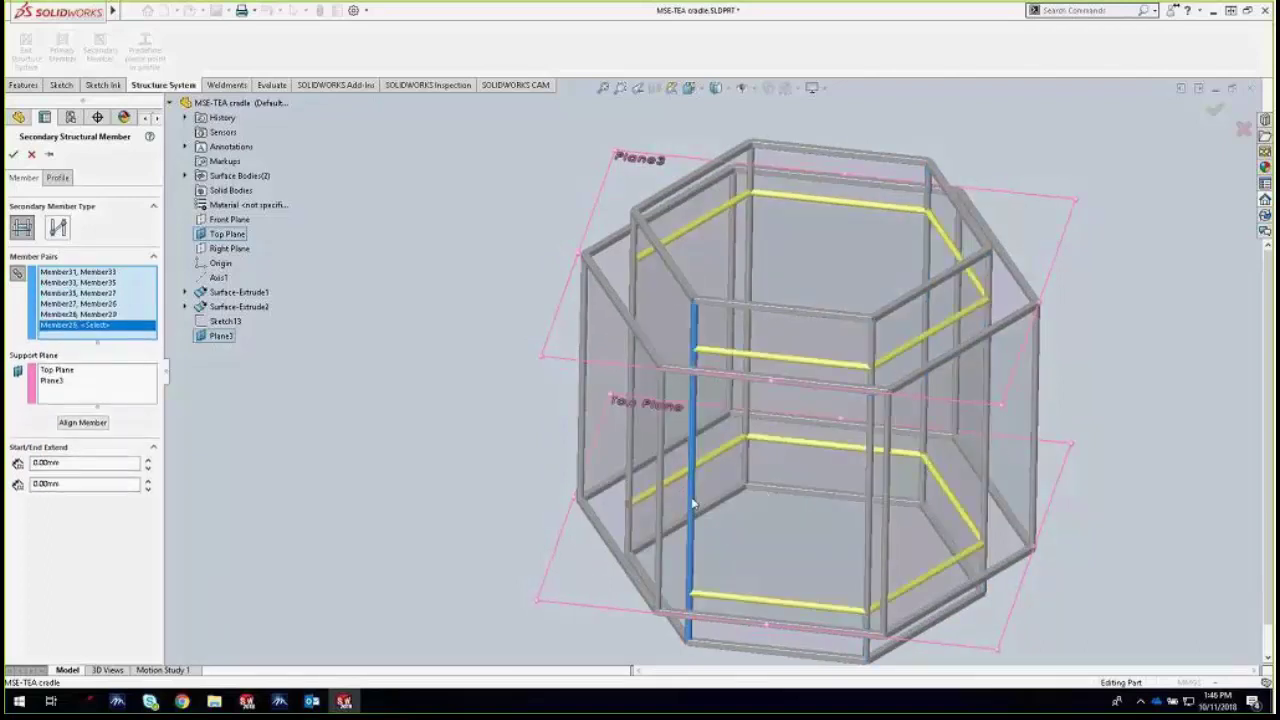
pyautogui.click(640, 304)
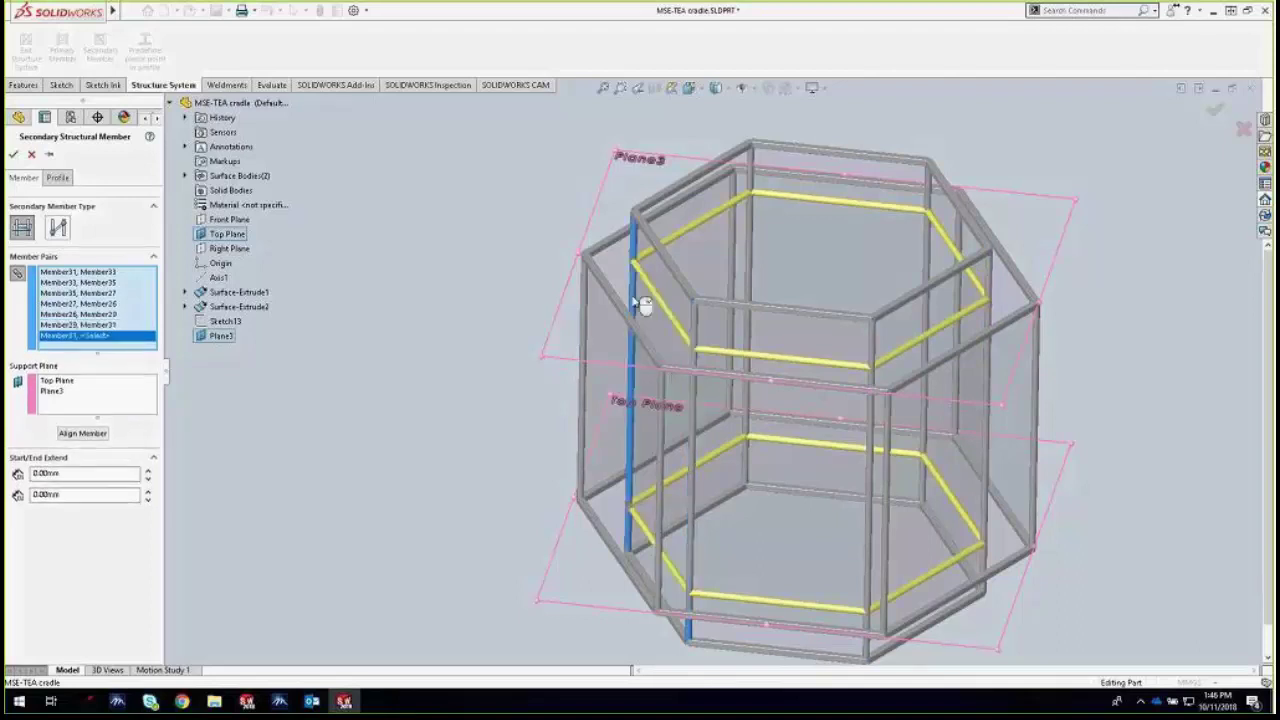
pyautogui.rightClick(645, 306)
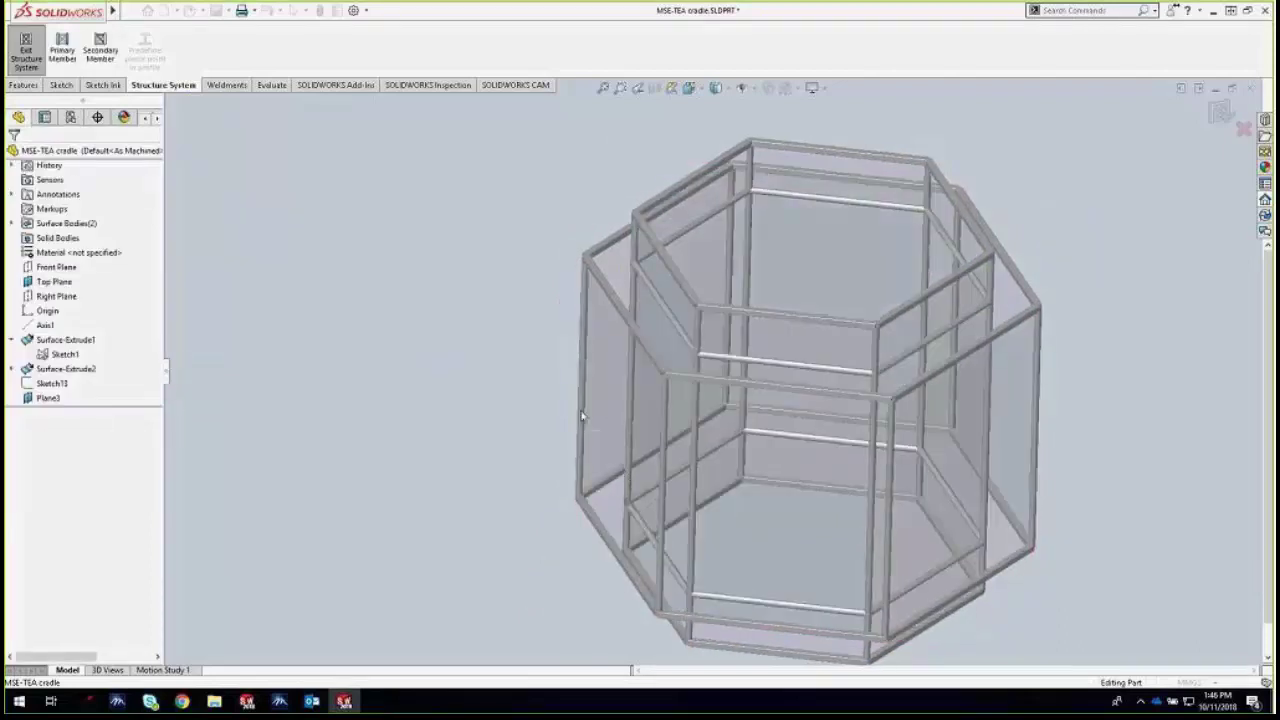
# Set the four secondary members meeting at one inner vertical tube, two per support plane, to size Al RND TUBE 7 OD x 0.375 Wall
pyautogui.moveTo(580, 408); pyautogui.dragTo(571, 371, button='middle')
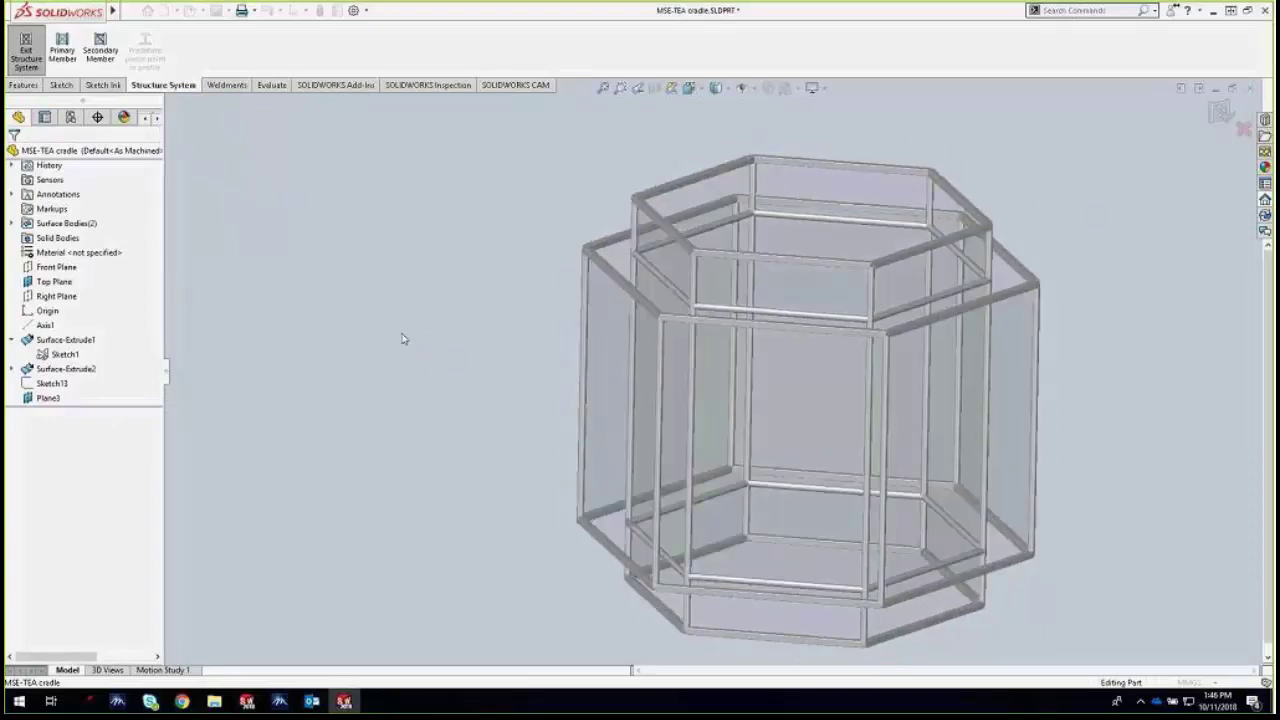
pyautogui.click(660, 254)
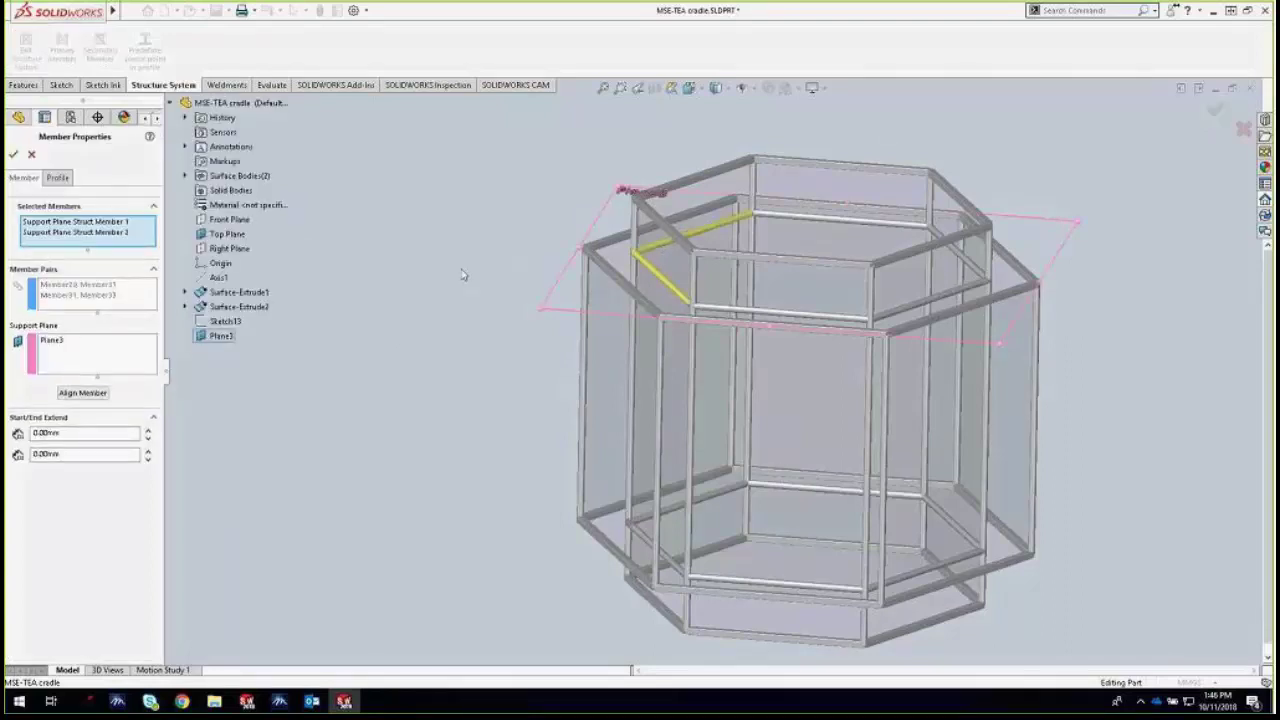
pyautogui.click(646, 538)
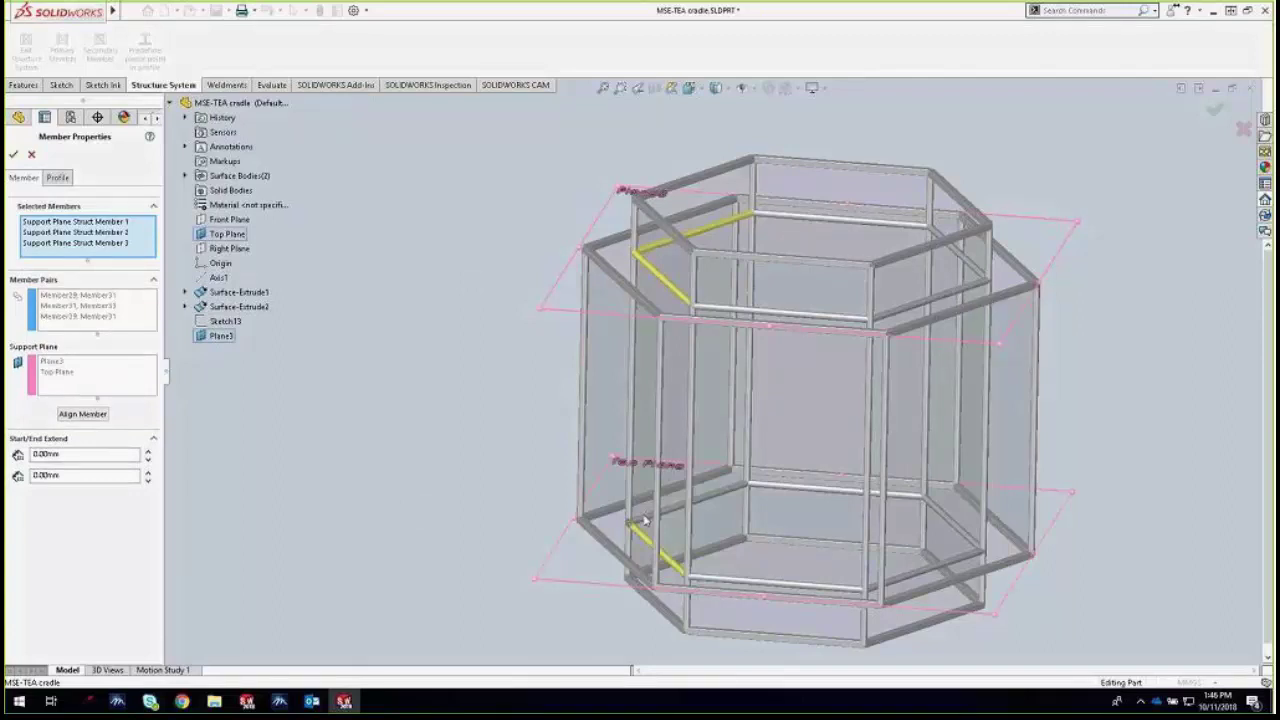
pyautogui.click(57, 177)
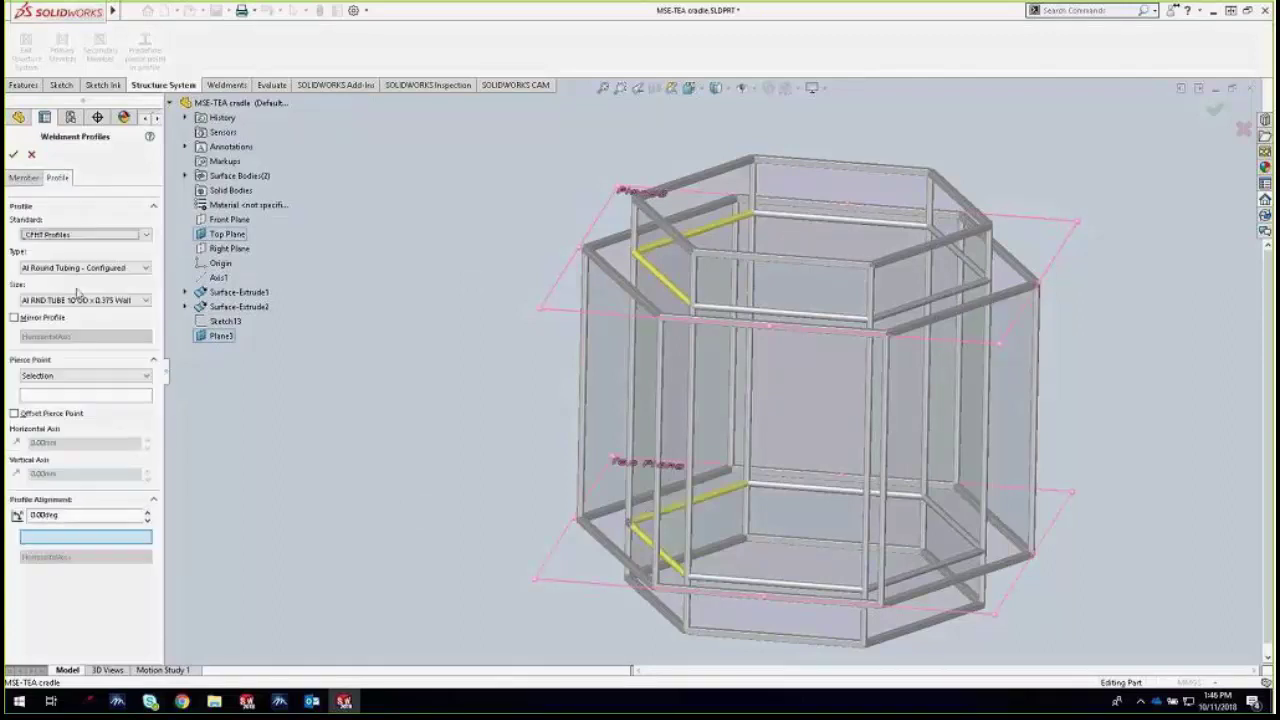
pyautogui.click(80, 300)
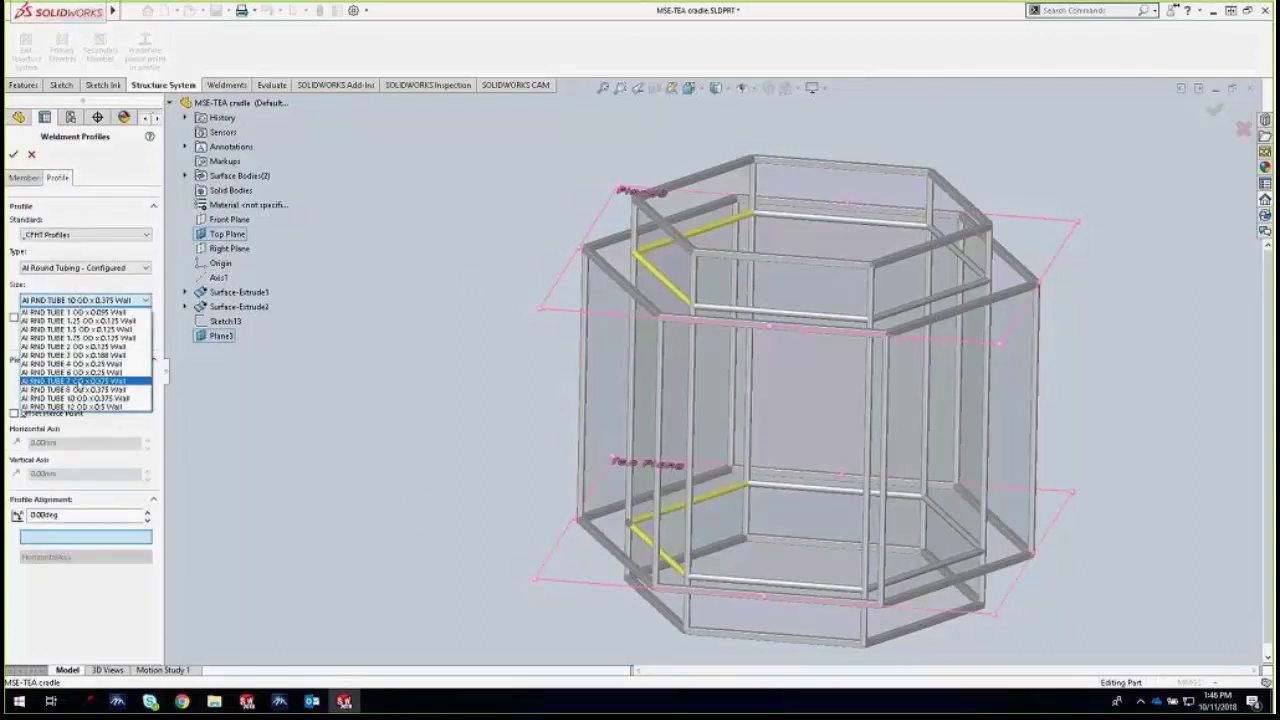
pyautogui.click(83, 381)
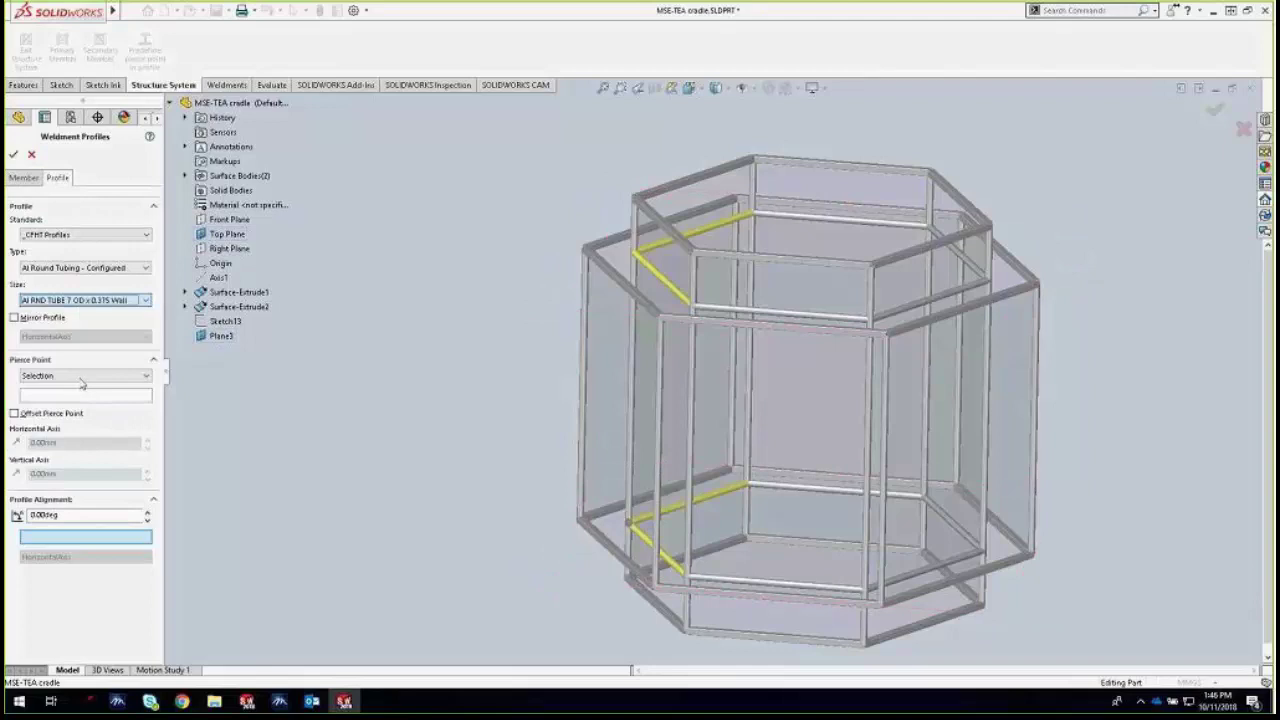
pyautogui.click(14, 155)
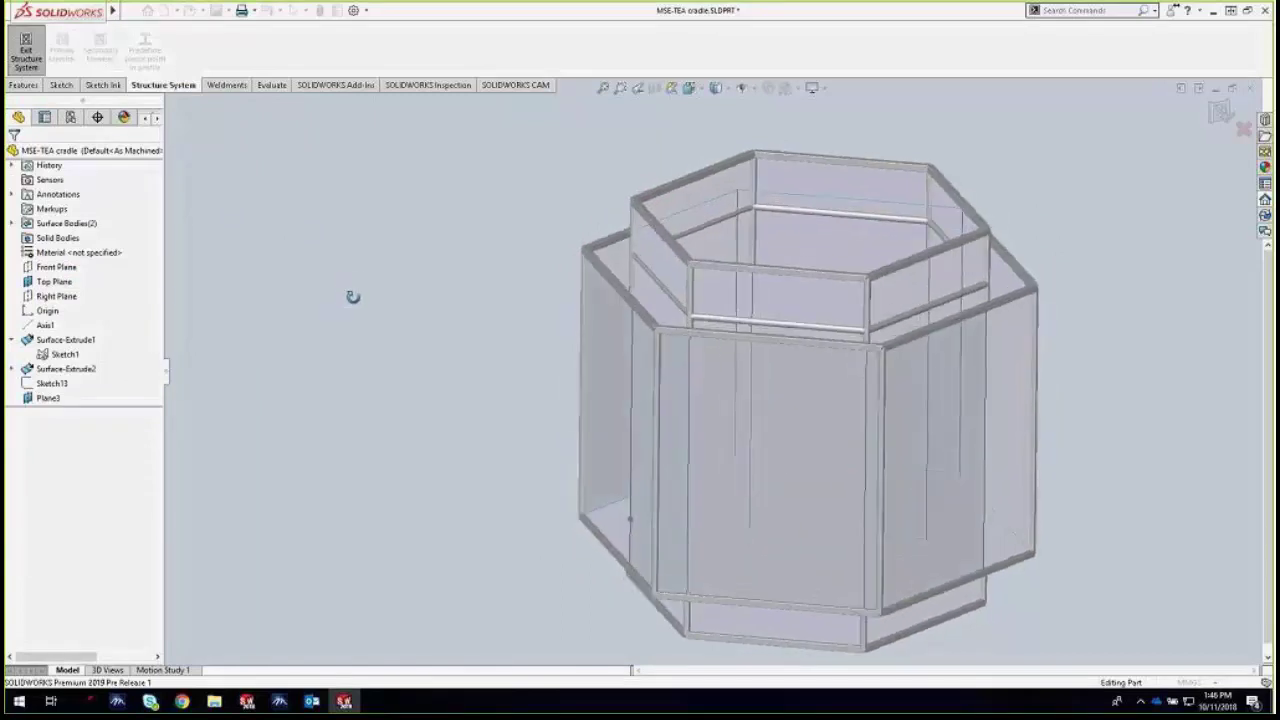
# Exit the structure system into Corner Management and select the complex corner at the inner hexagon's upper edge
pyautogui.click(26, 52)
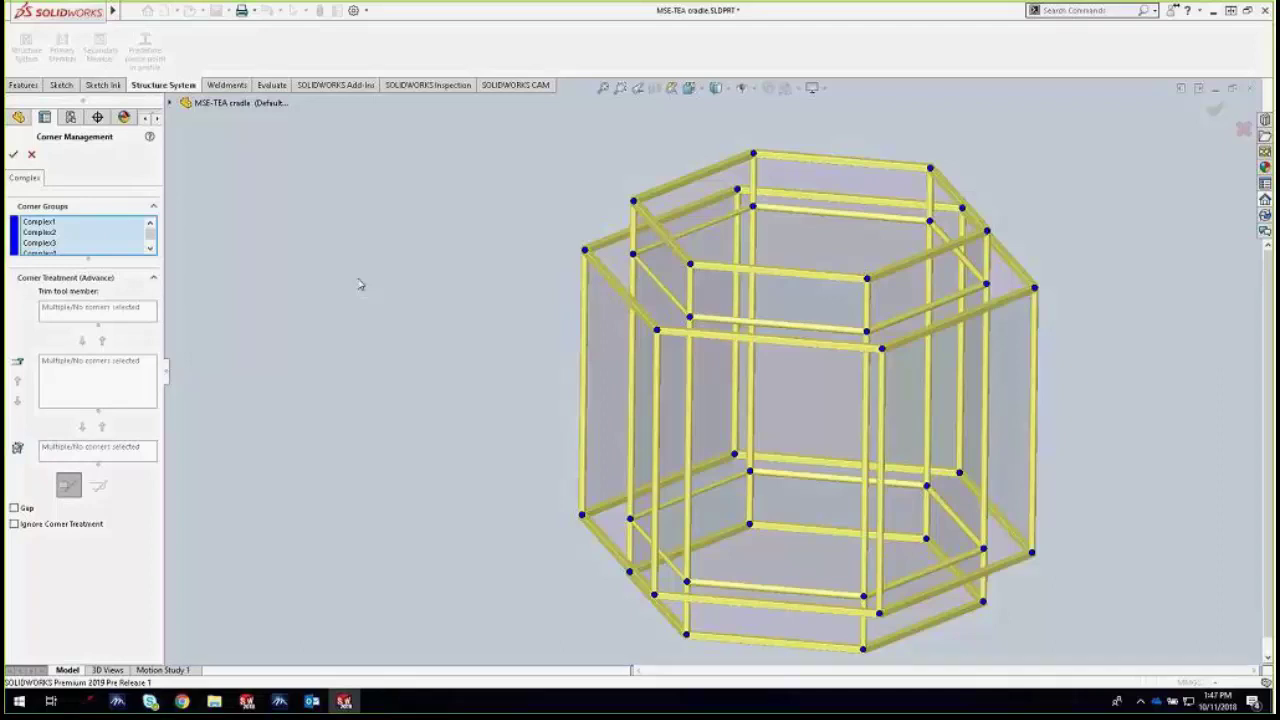
pyautogui.scroll(-5, 600, 357)
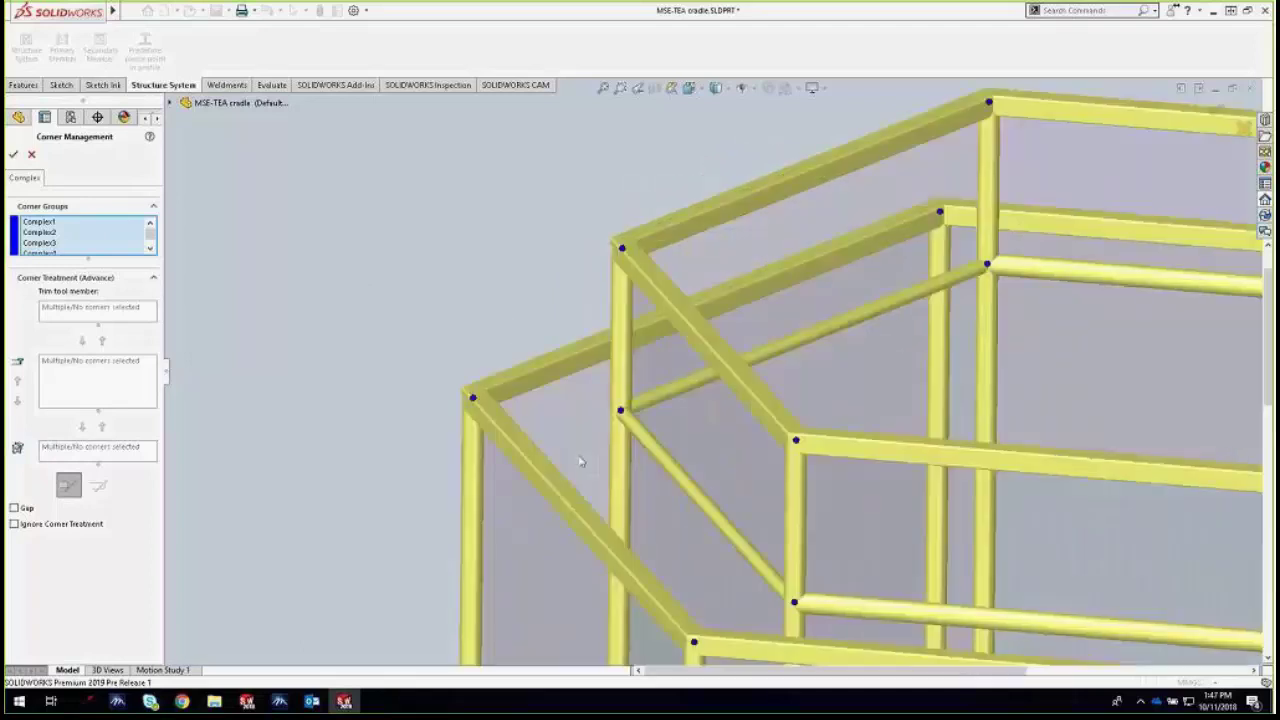
pyautogui.scroll(3, 710, 370)
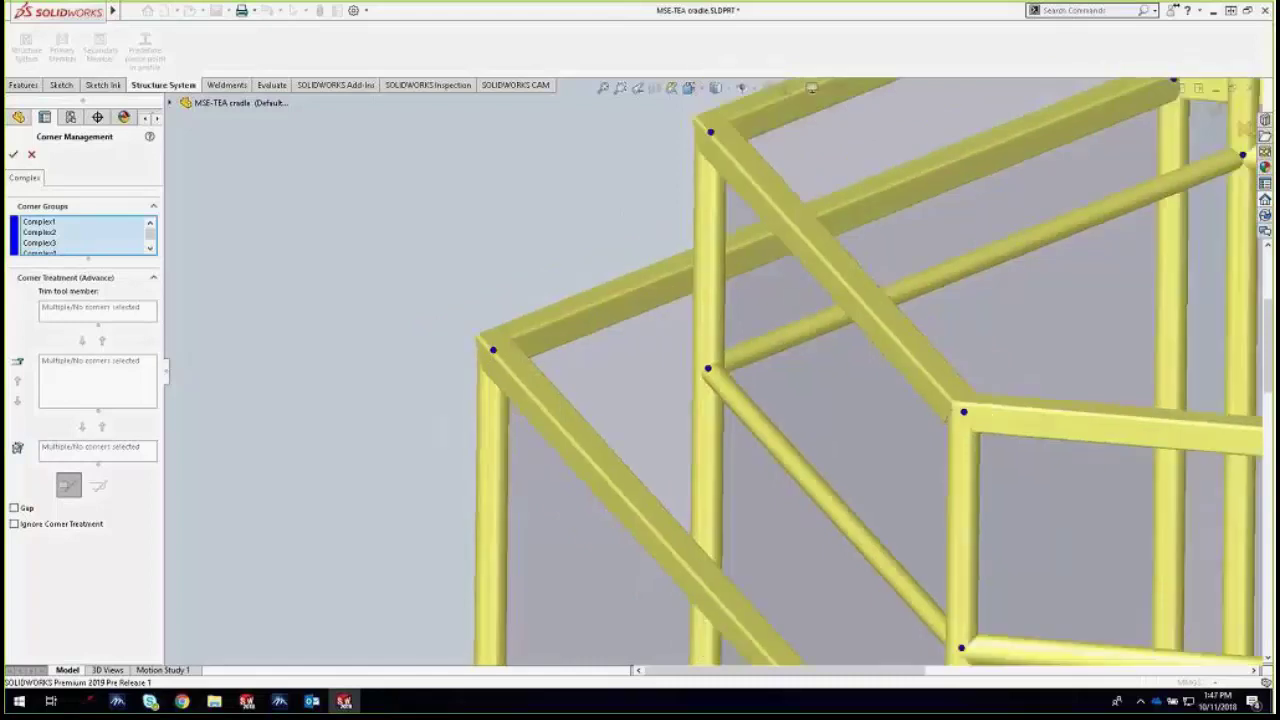
pyautogui.scroll(-3, 659, 233)
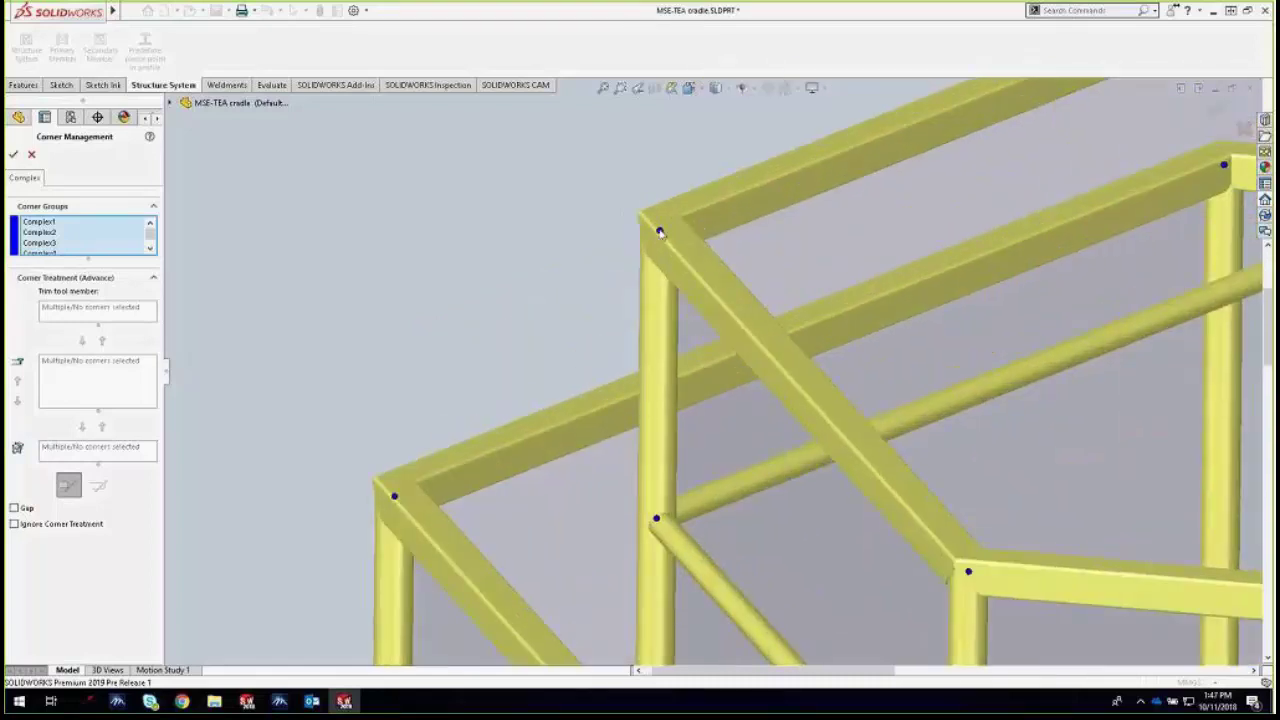
pyautogui.click(660, 232)
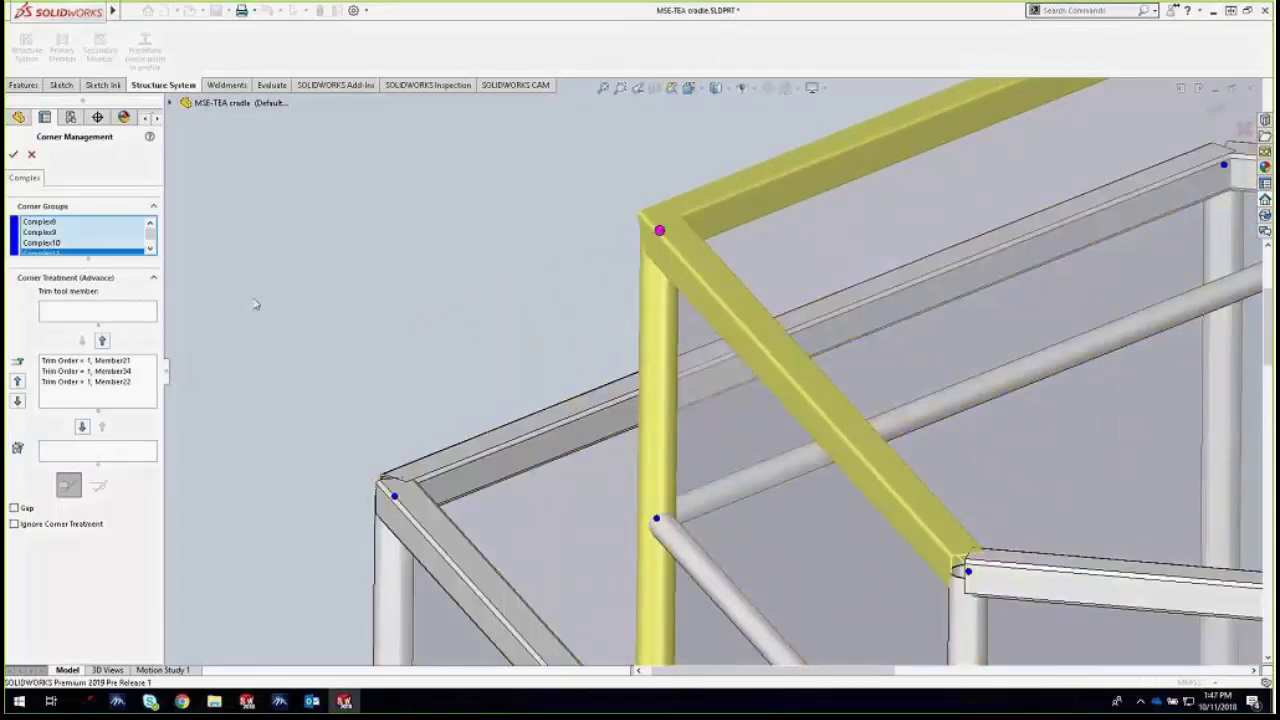
# Examine which frame member each of the three trim order entries at the selected corner refers to
pyautogui.click(100, 368)
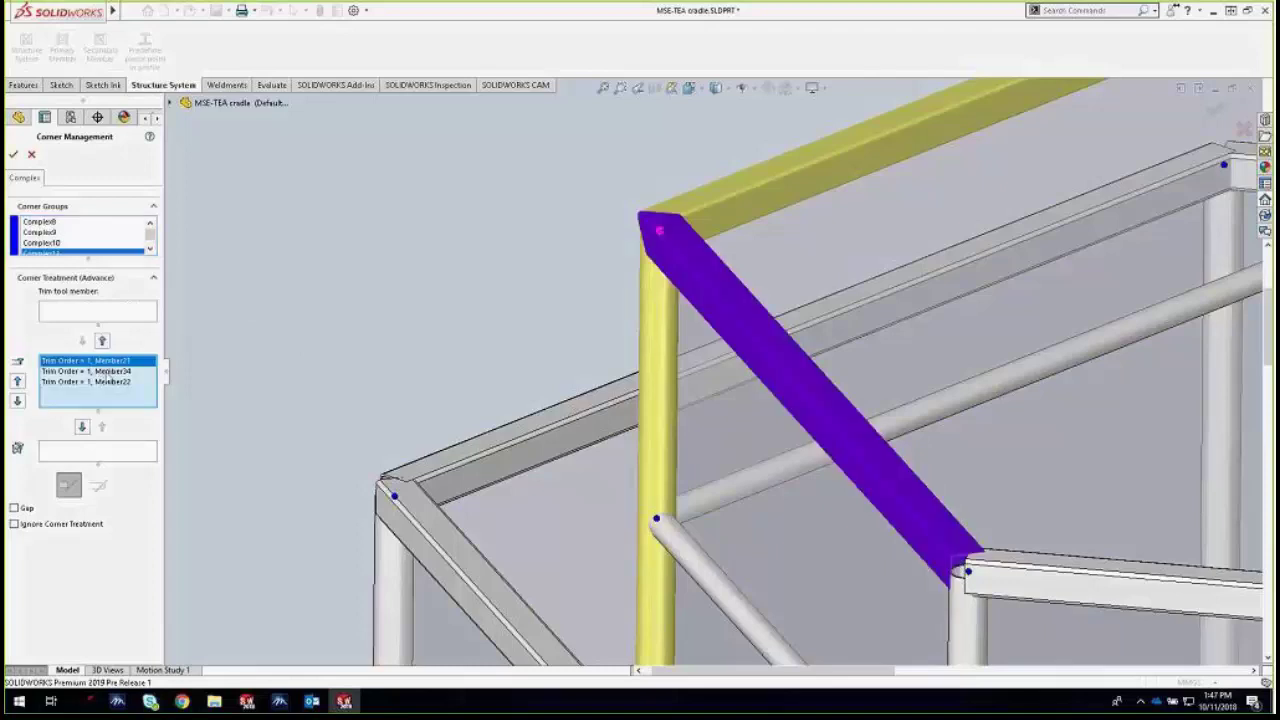
pyautogui.click(110, 371)
pyautogui.click(110, 381)
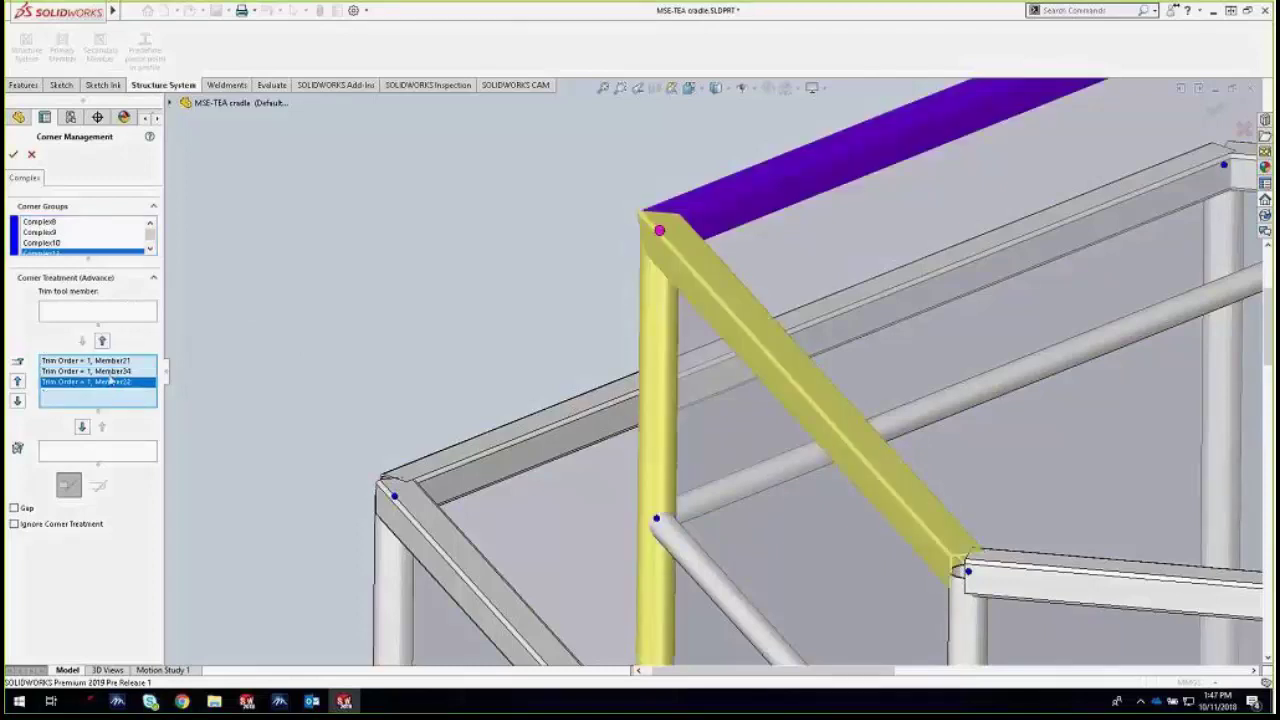
pyautogui.click(108, 361)
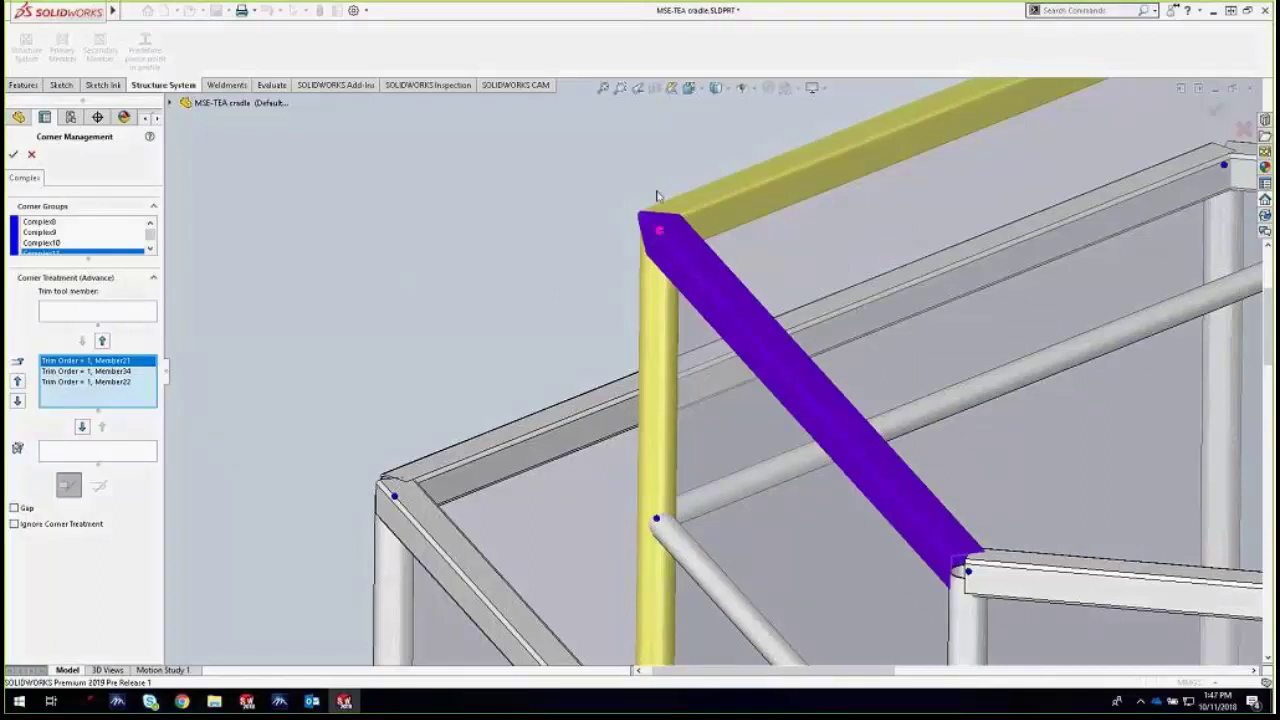
pyautogui.click(64, 315)
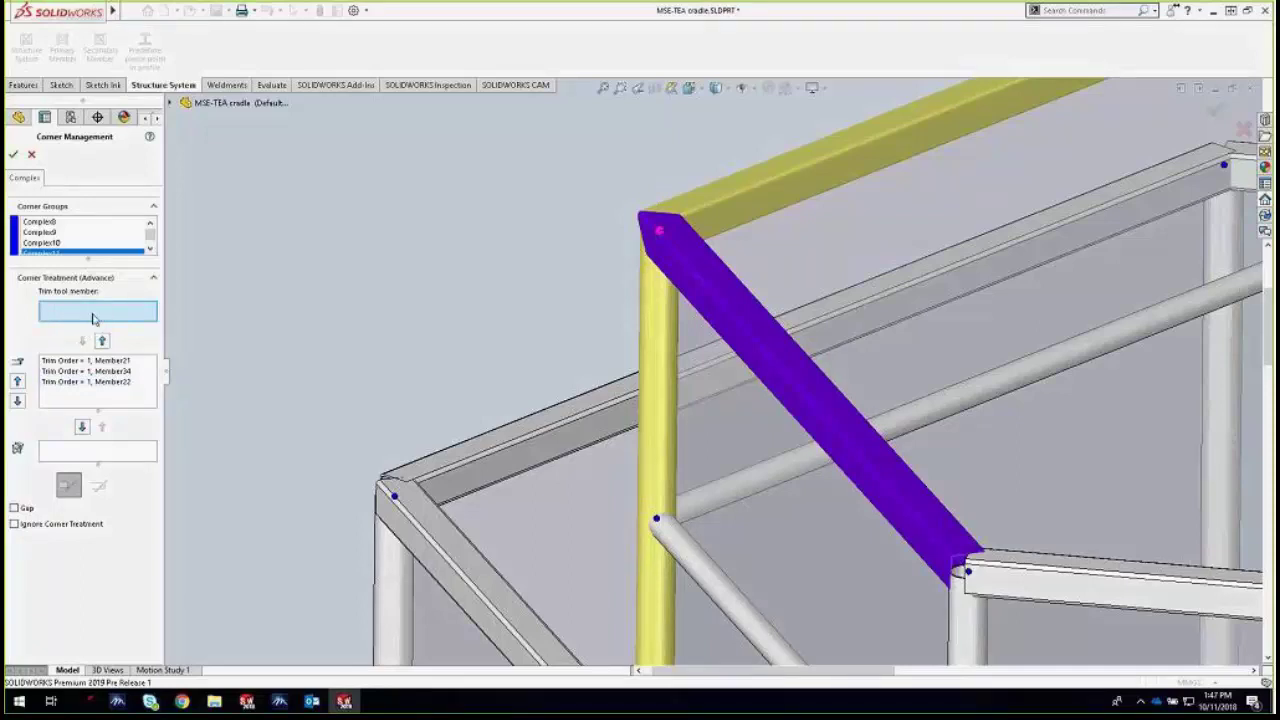
pyautogui.click(86, 371)
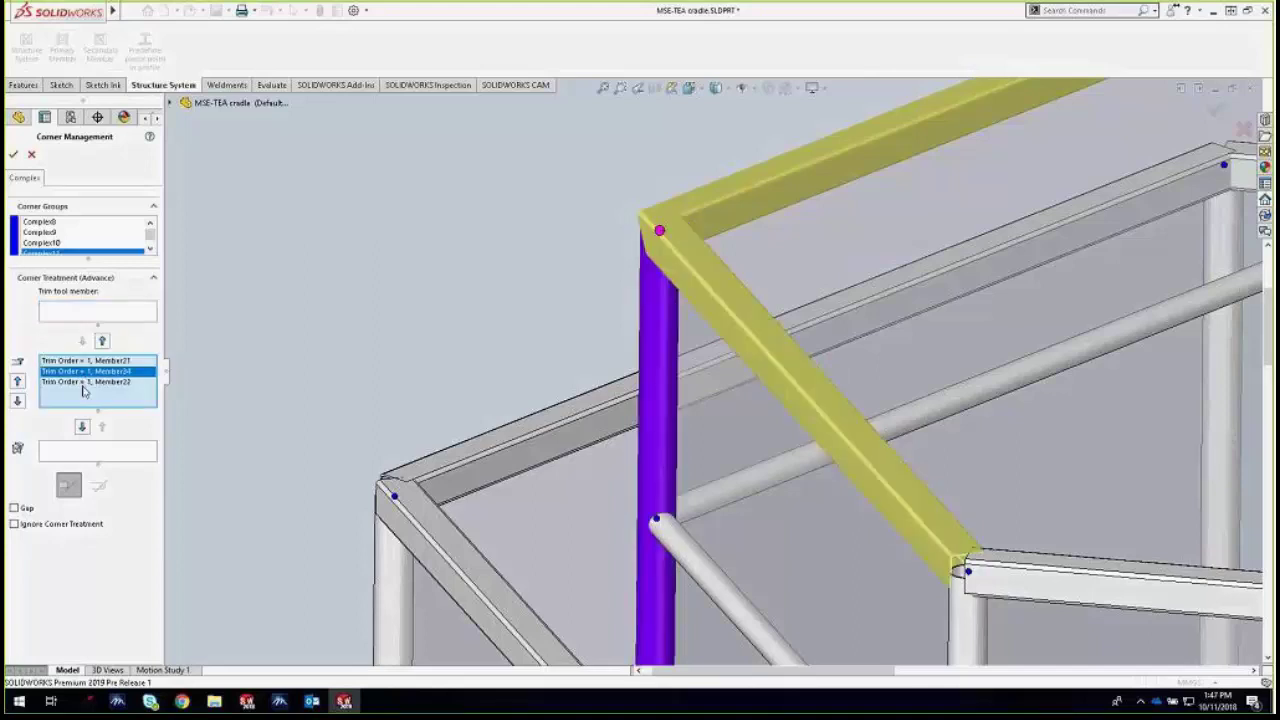
pyautogui.click(84, 384)
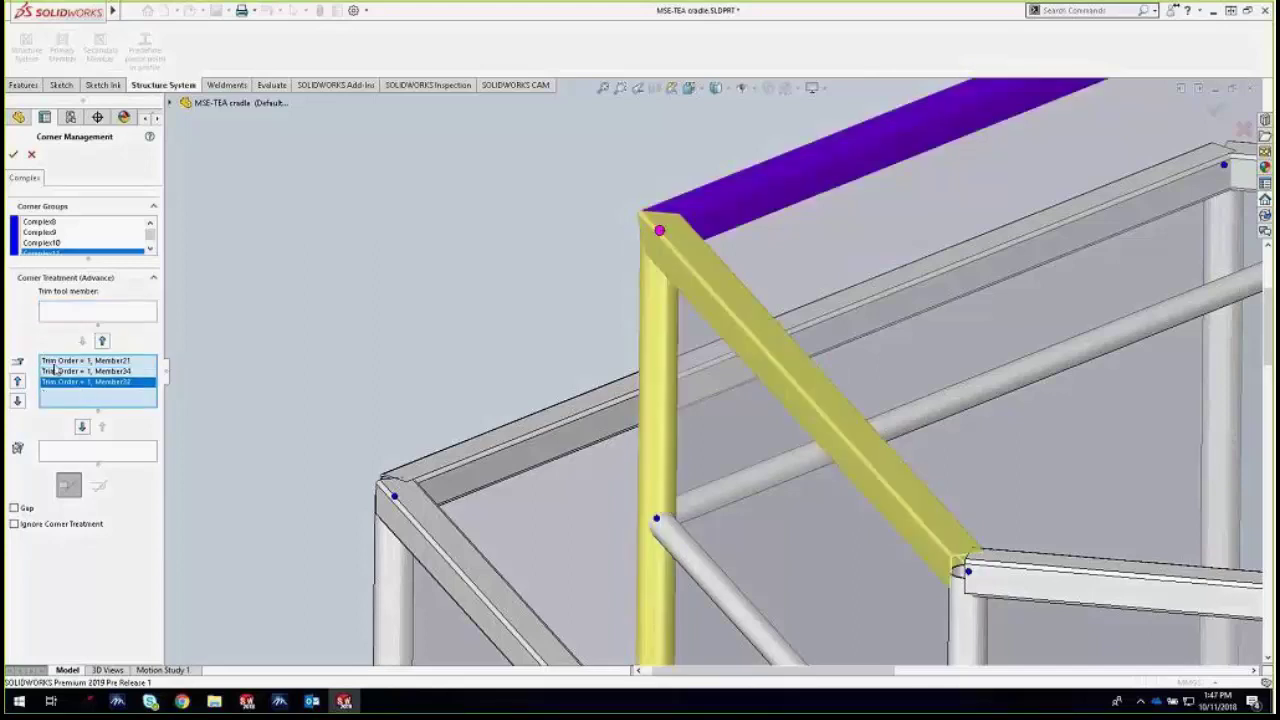
# Move the vertical tube, Member34, from the shared trim order to the last trim tier and compare its cut with the shared-order cut
pyautogui.click(74, 456)
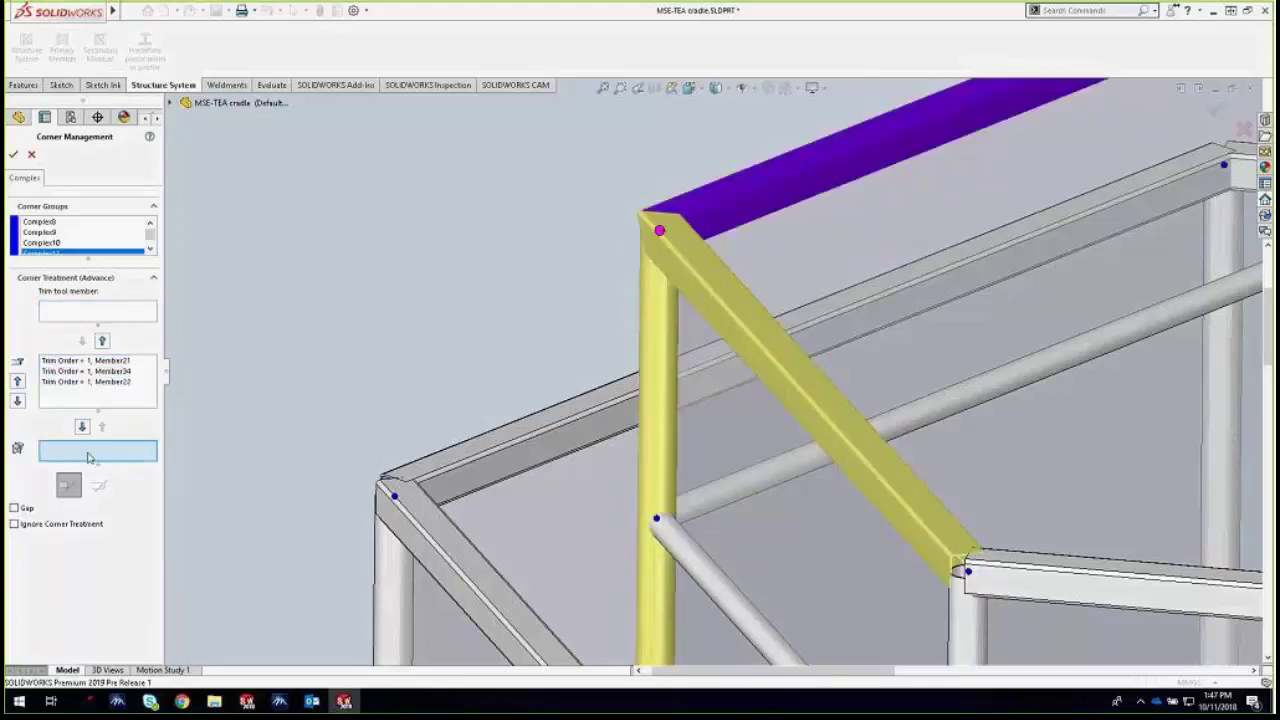
pyautogui.click(70, 374)
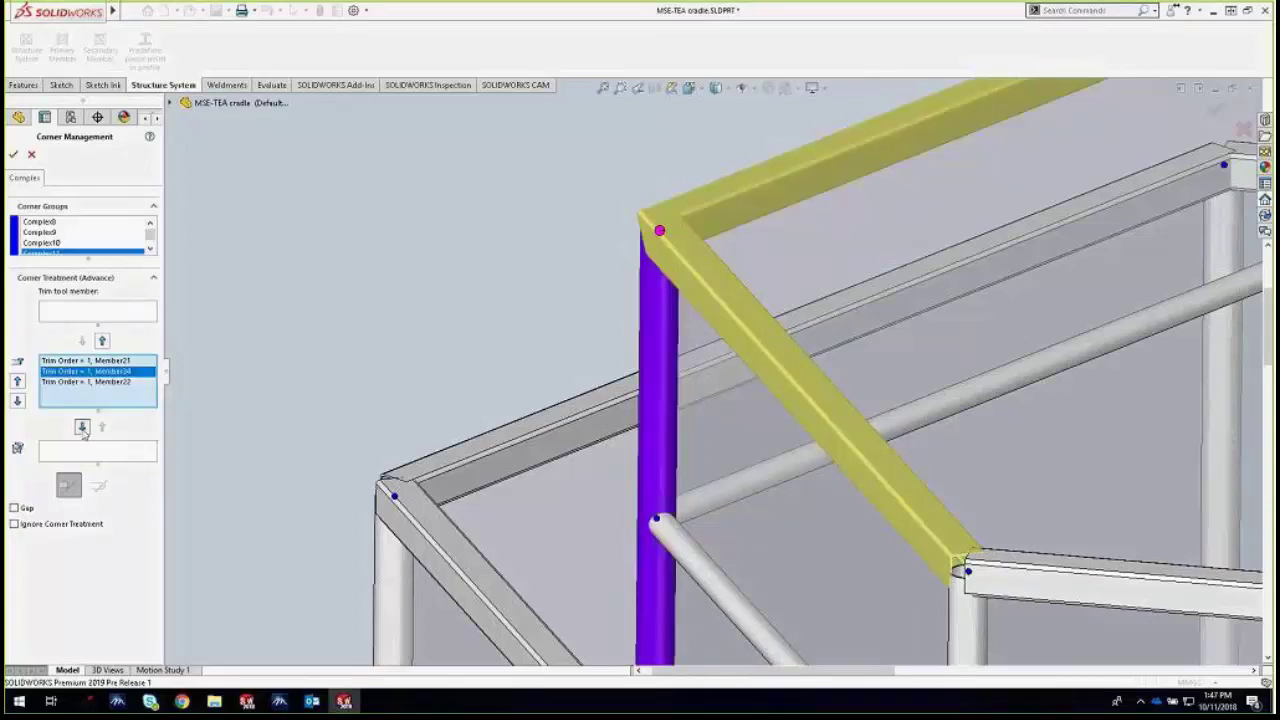
pyautogui.click(82, 426)
pyautogui.moveTo(403, 360); pyautogui.dragTo(470, 210, button='middle')
pyautogui.moveTo(571, 101); pyautogui.dragTo(590, 150, button='middle')
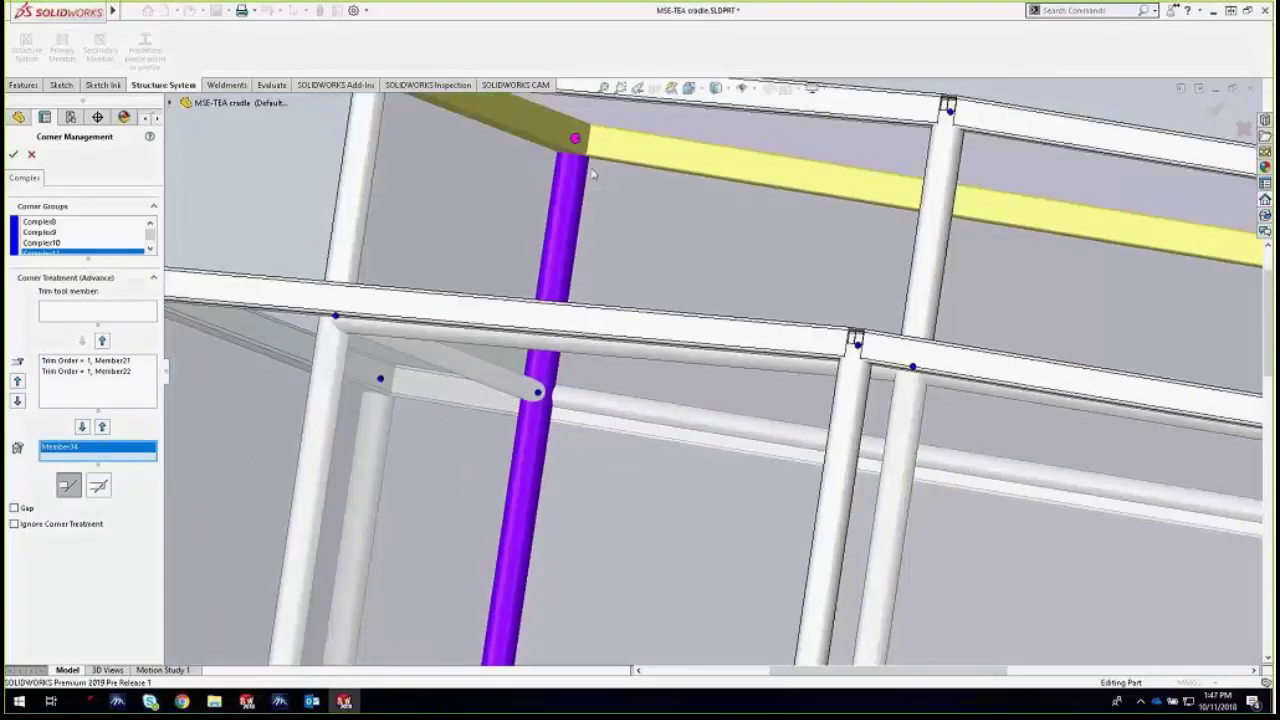
pyautogui.scroll(-5, 600, 207)
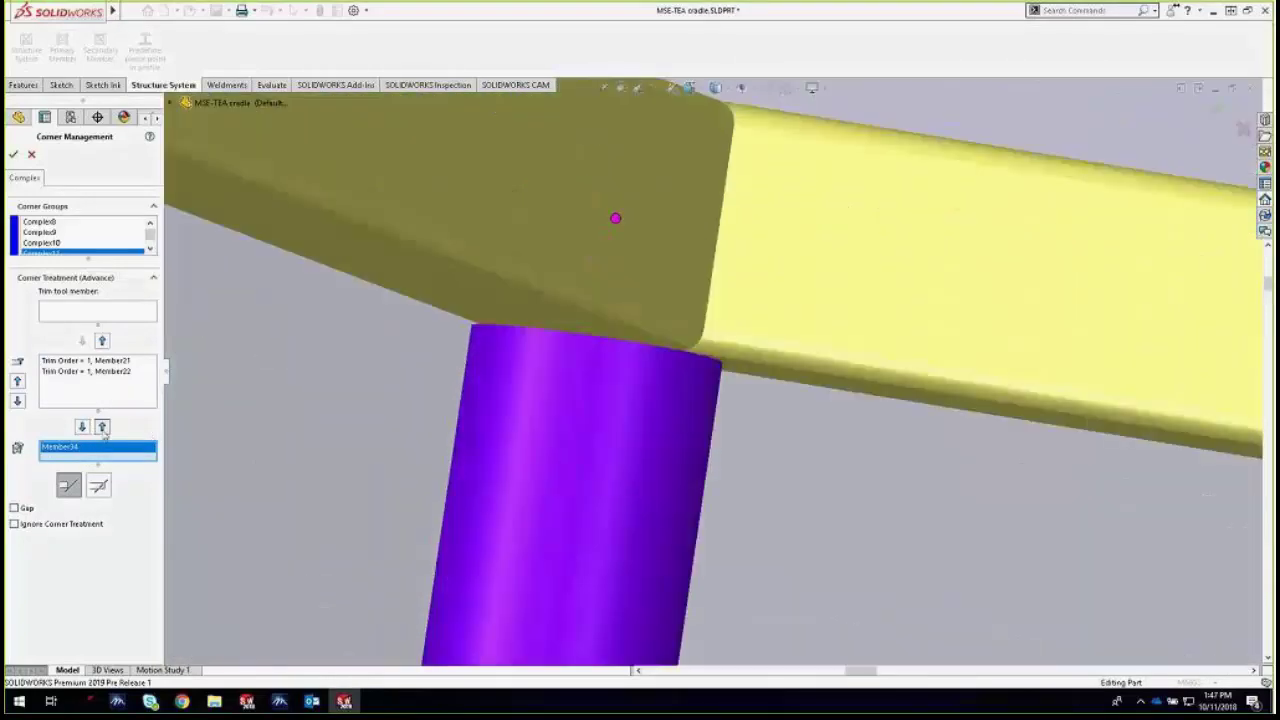
pyautogui.click(102, 426)
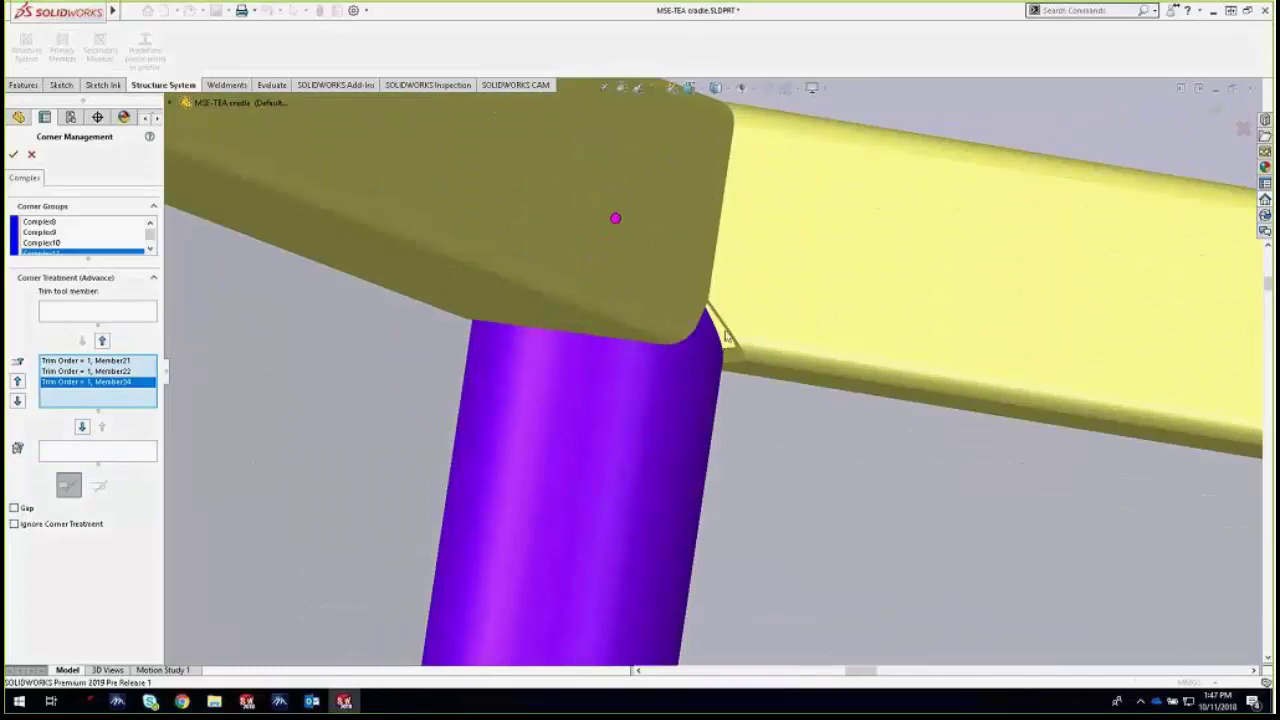
pyautogui.click(82, 427)
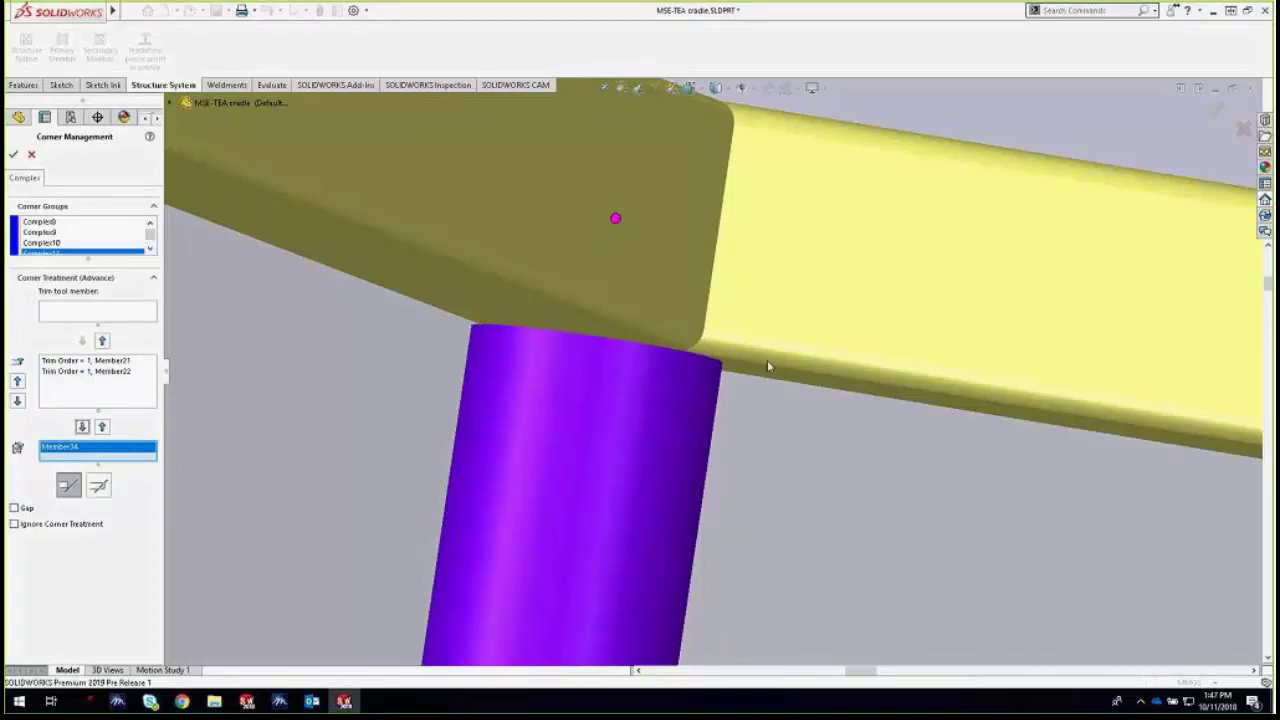
# Examine the trim tool member and trim order entries at the corner where the two braces meet the inner vertical tube
pyautogui.scroll(5, 767, 360)
pyautogui.moveTo(756, 407); pyautogui.dragTo(444, 319, button='middle')
pyautogui.scroll(-5, 577, 337)
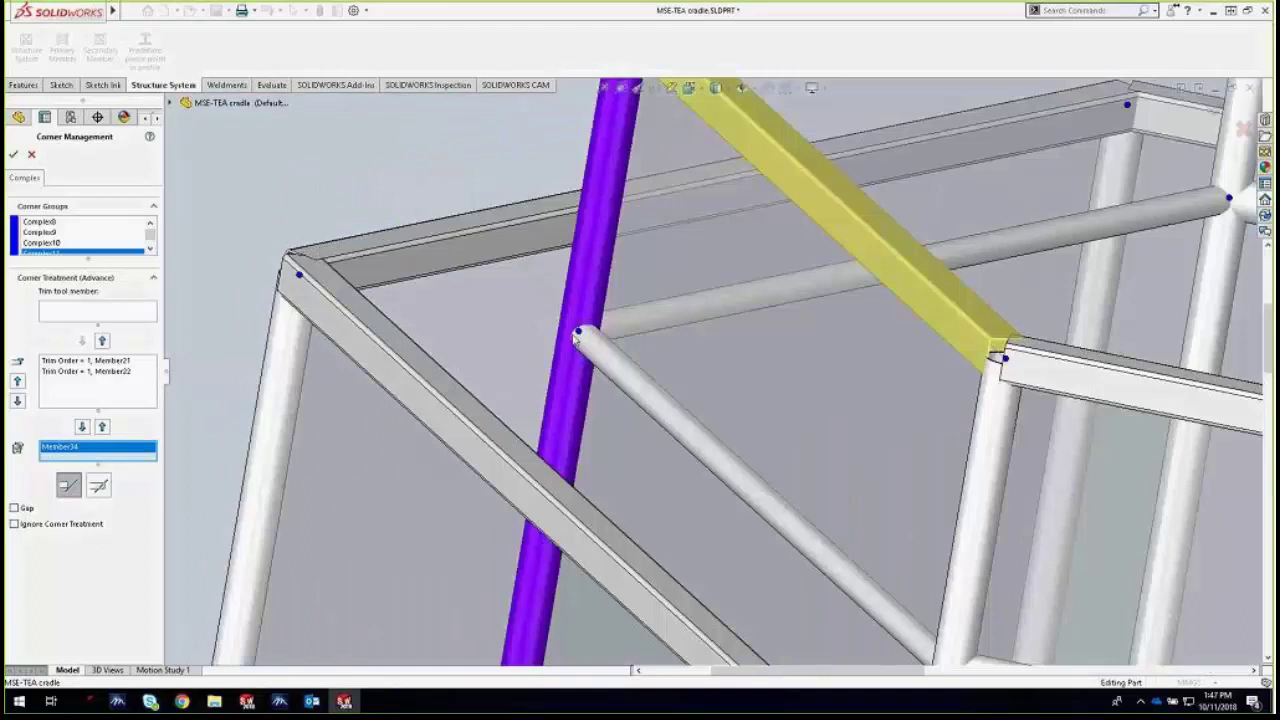
pyautogui.click(578, 333)
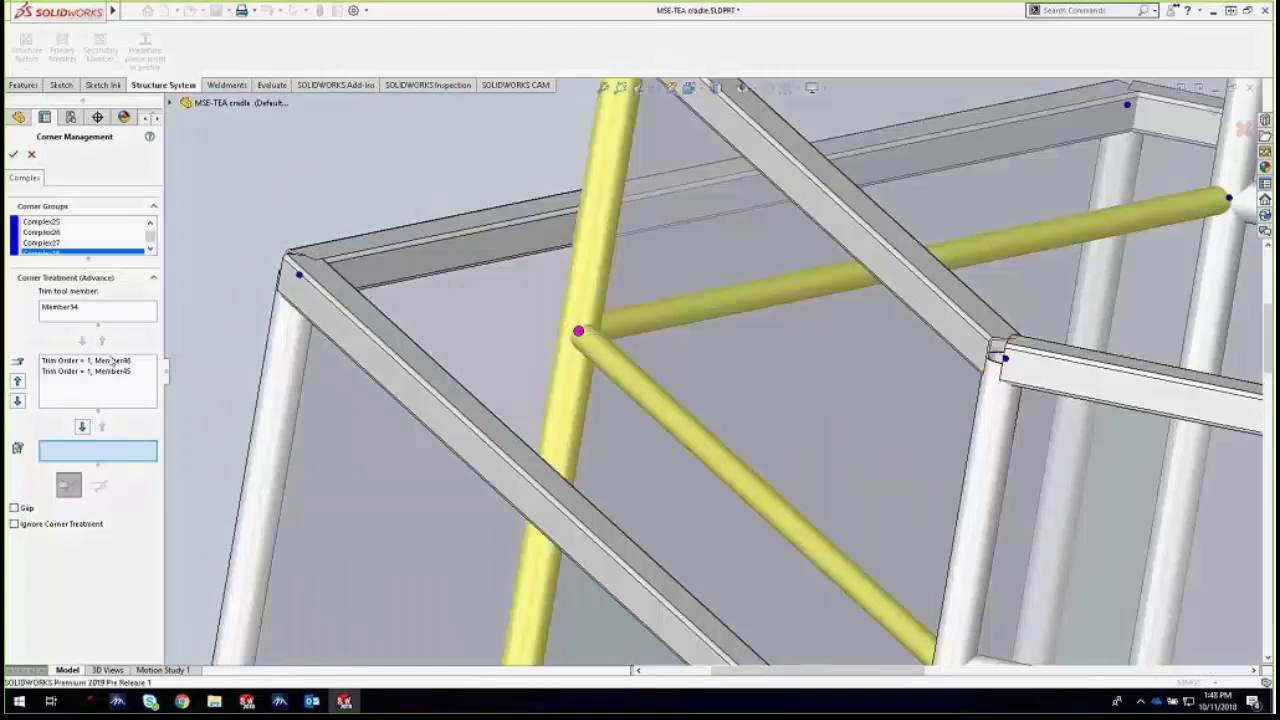
pyautogui.click(62, 313)
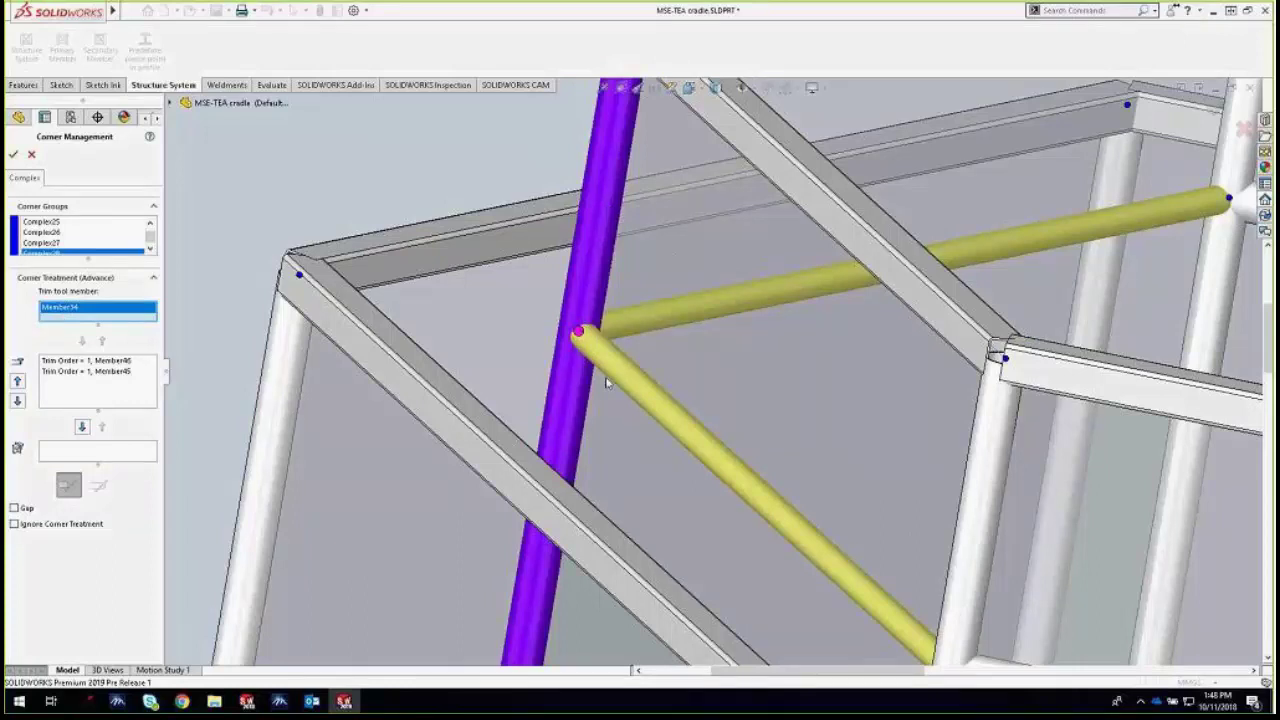
pyautogui.click(105, 376)
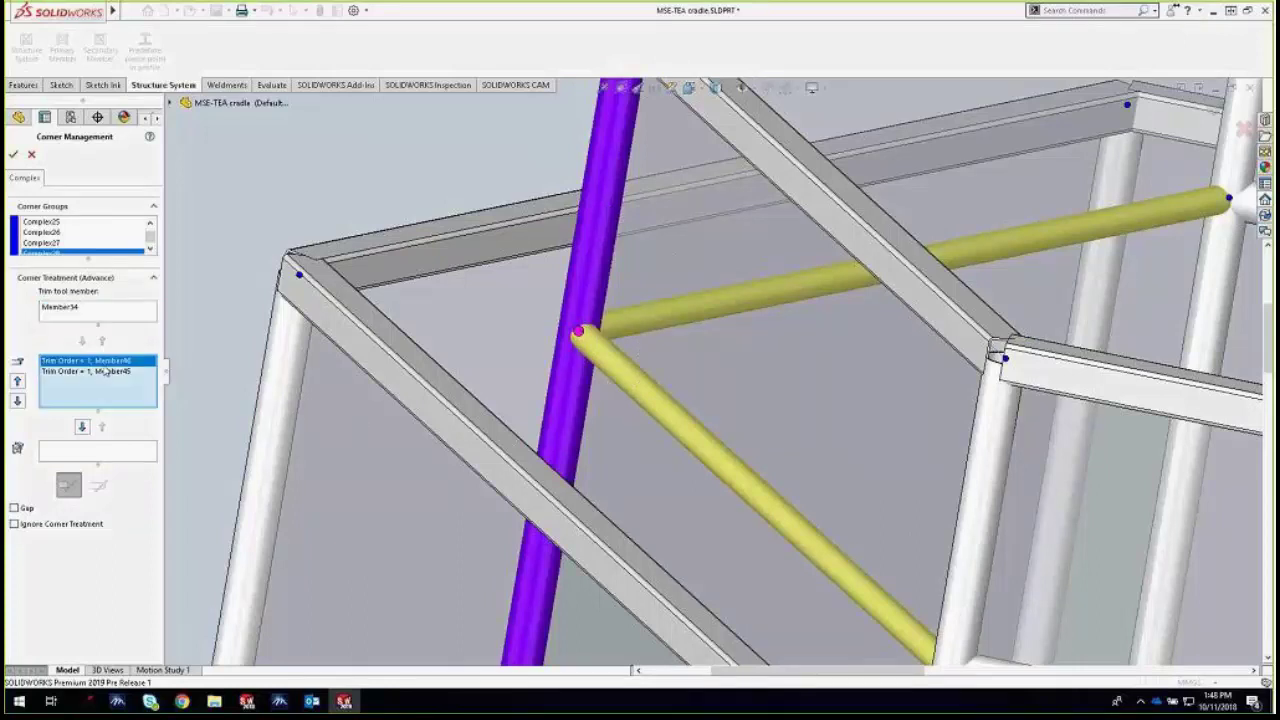
pyautogui.click(110, 372)
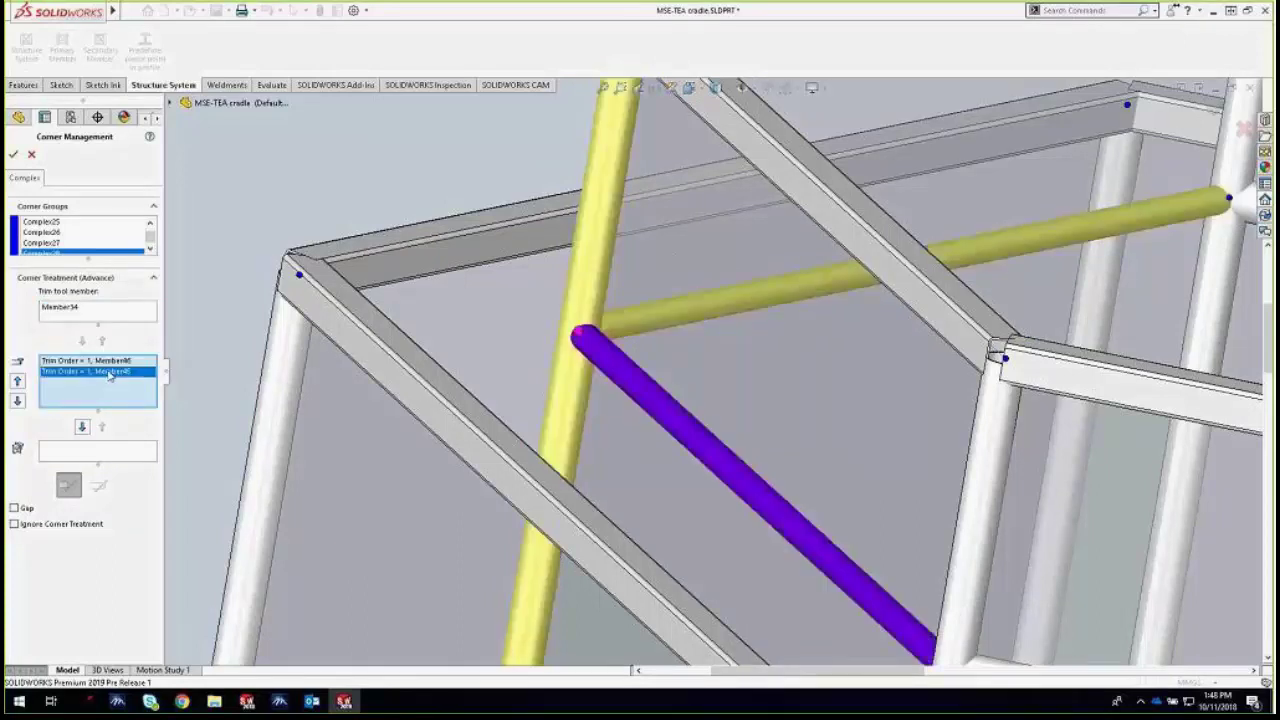
# At the outer hexagon's upper corner, move the vertical tube, Member30, to the last trim tier and accept the corner management
pyautogui.click(299, 277)
pyautogui.click(95, 371)
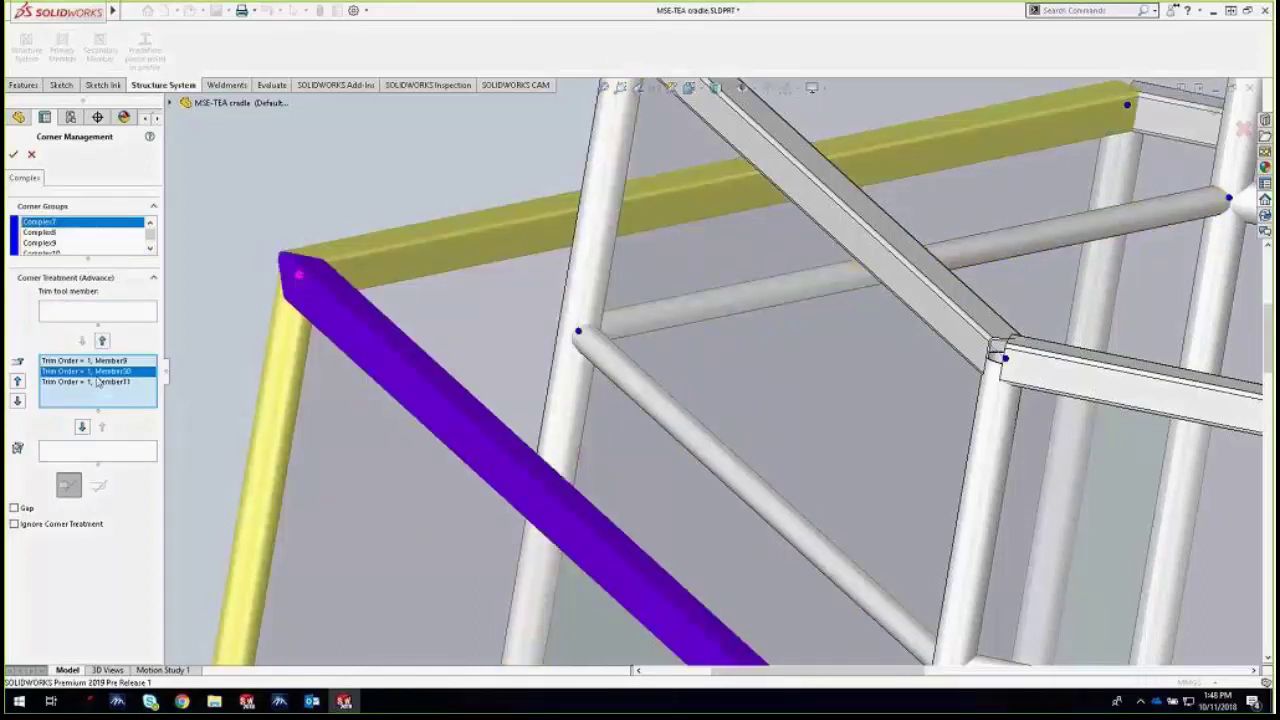
pyautogui.click(82, 427)
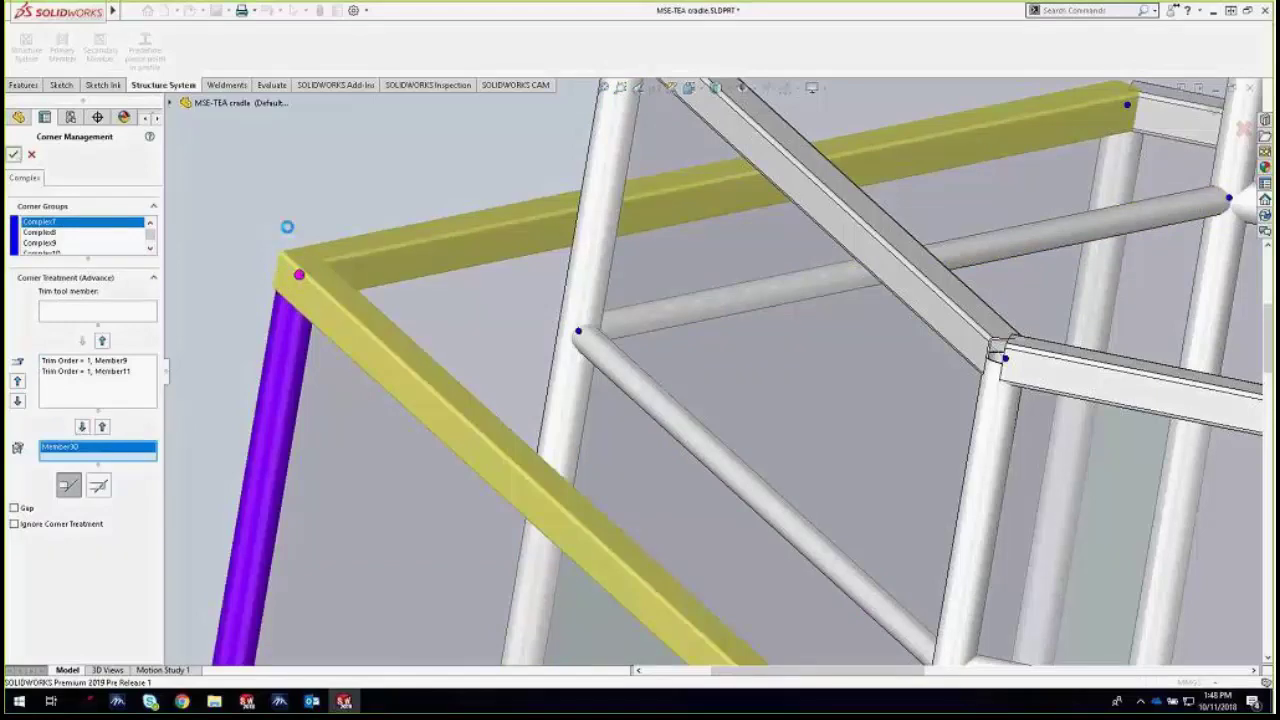
pyautogui.press('Return')
pyautogui.moveTo(289, 237); pyautogui.dragTo(580, 360, button='middle')
# Turn on automatic updating for the cradle's cut list, review the whole frame and collapse the list
pyautogui.click(12, 237)
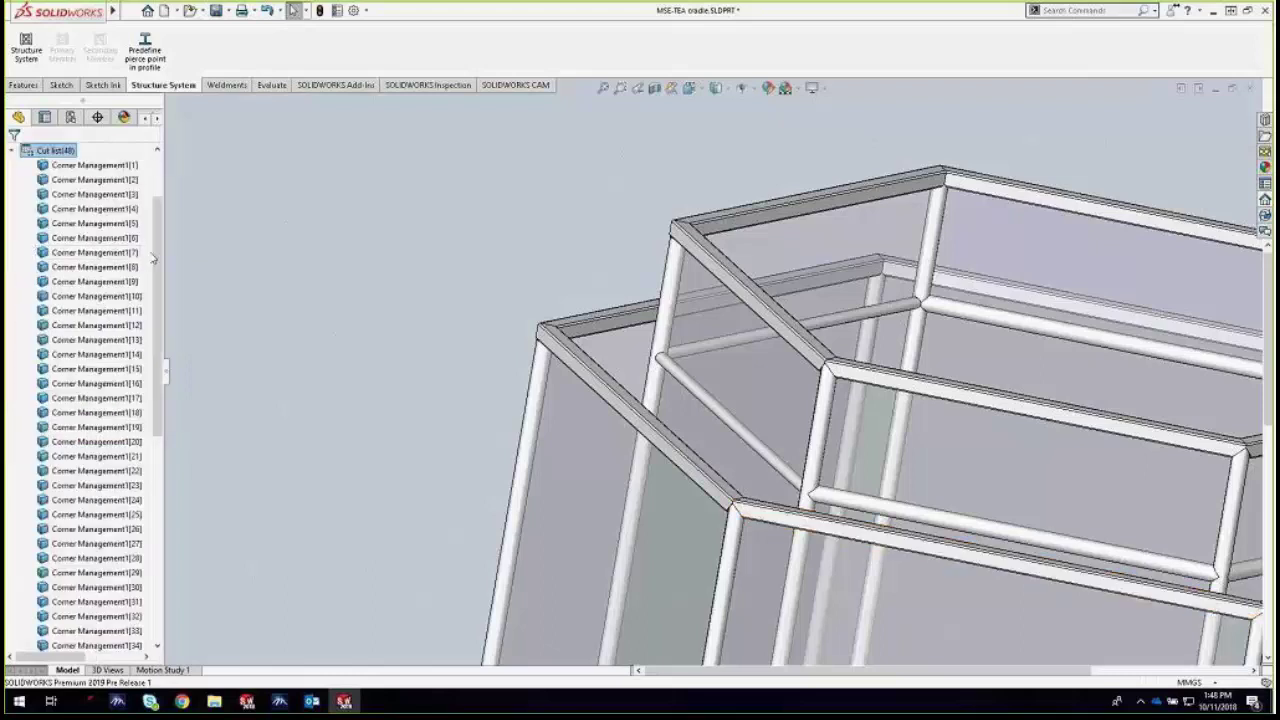
pyautogui.moveTo(153, 259); pyautogui.dragTo(163, 200)
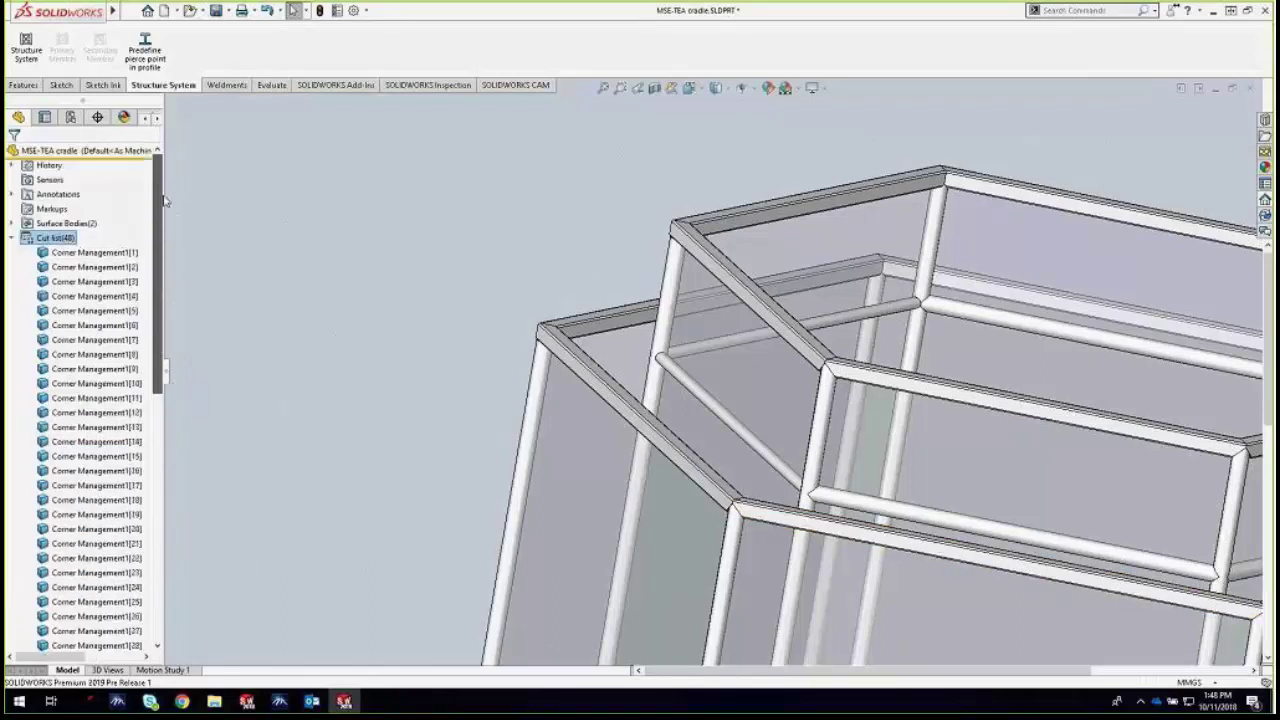
pyautogui.rightClick(62, 240)
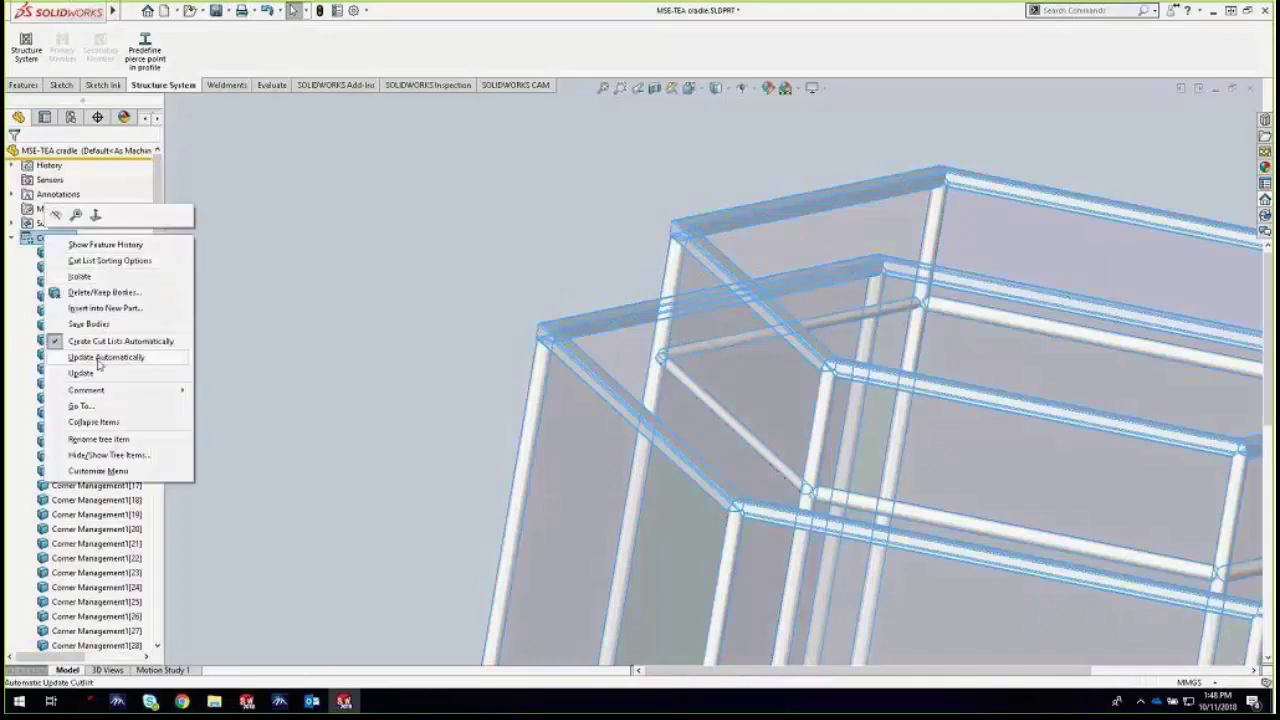
pyautogui.click(98, 358)
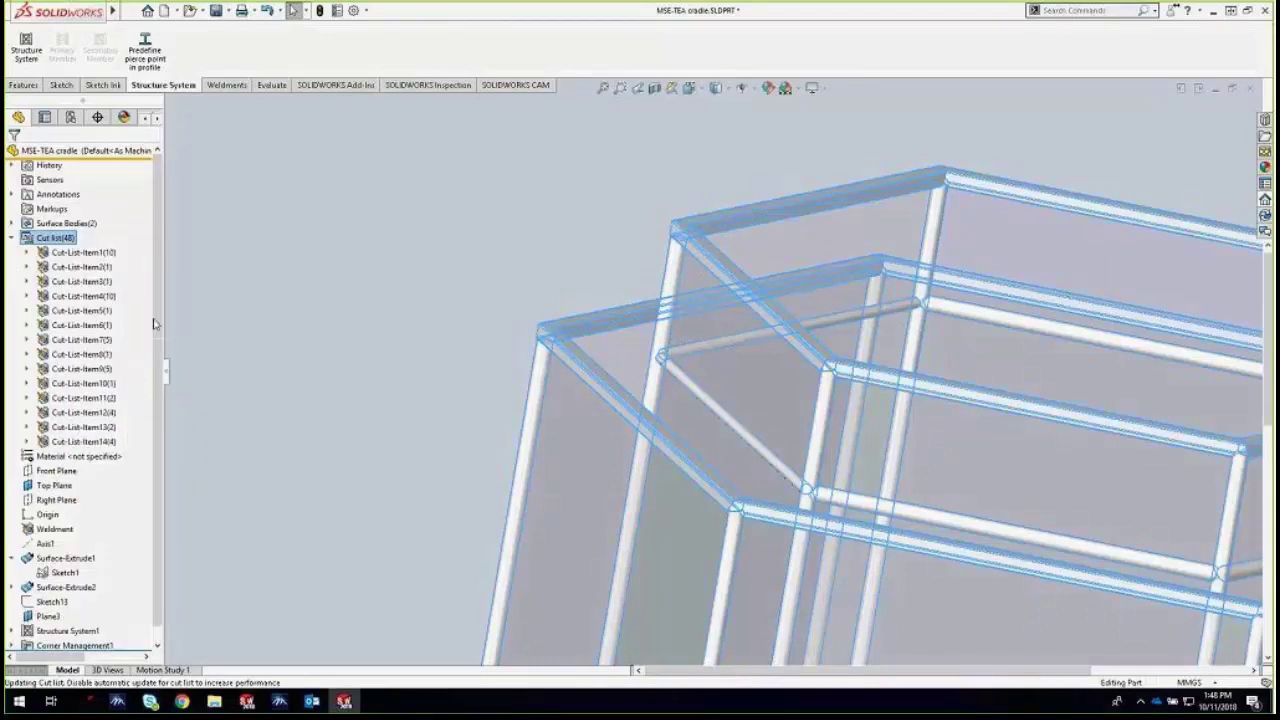
pyautogui.click(172, 276)
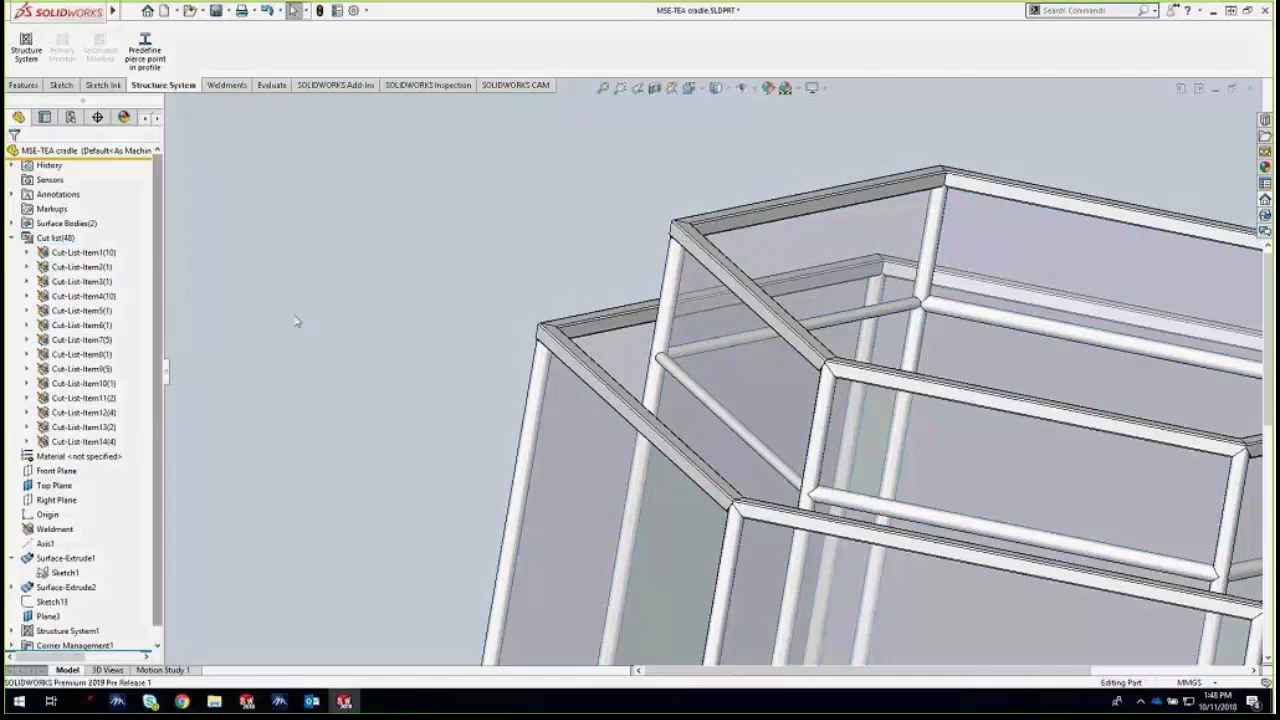
pyautogui.scroll(10, 982, 566)
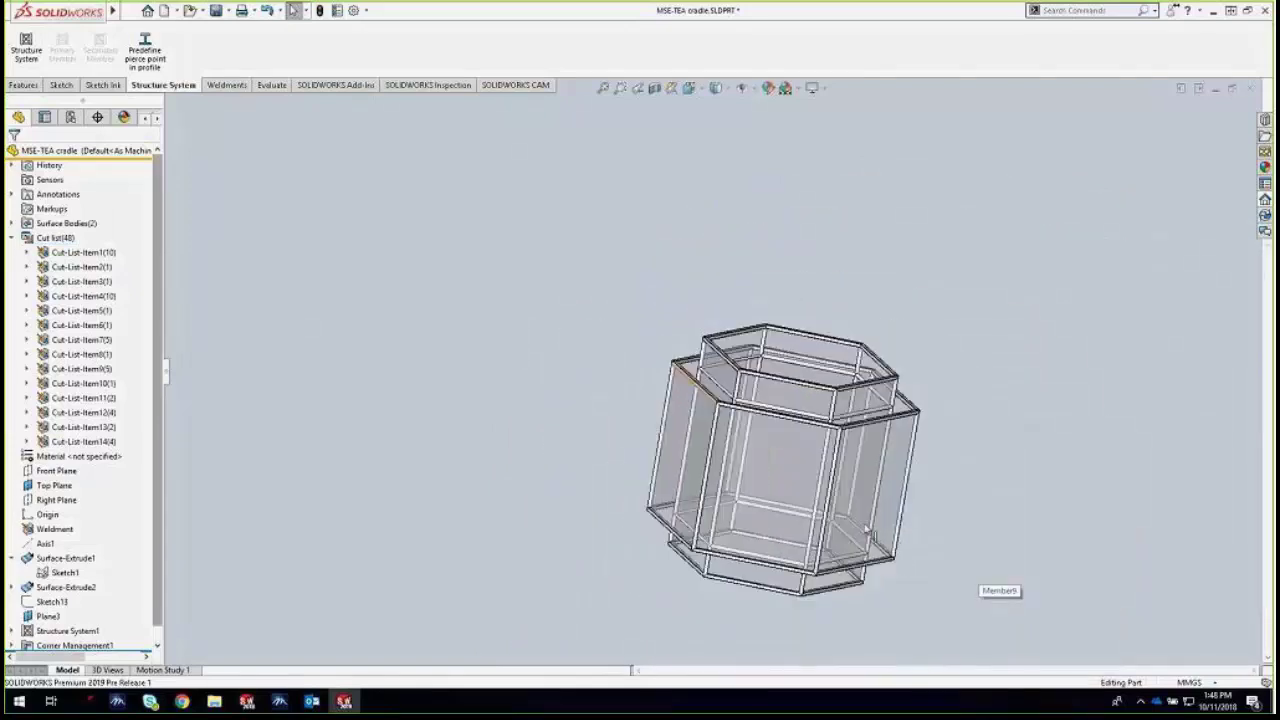
pyautogui.moveTo(866, 530); pyautogui.dragTo(826, 531, button='middle')
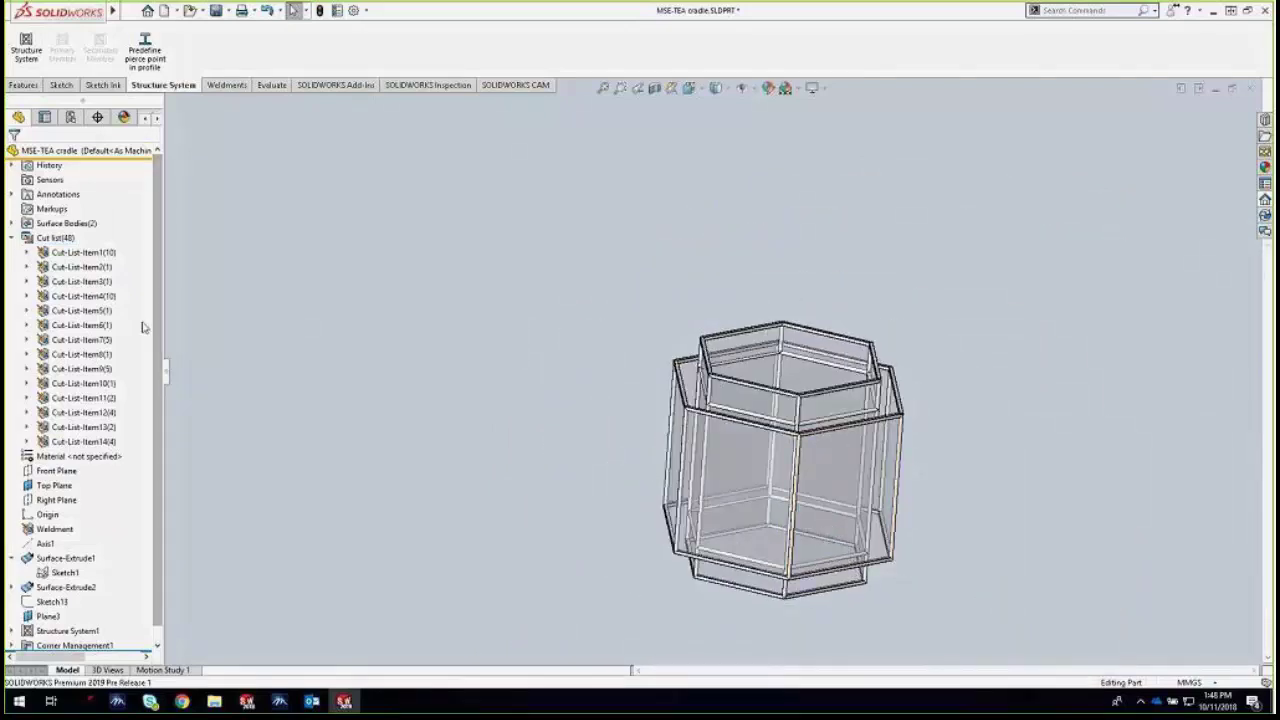
pyautogui.scroll(-2, 849, 460)
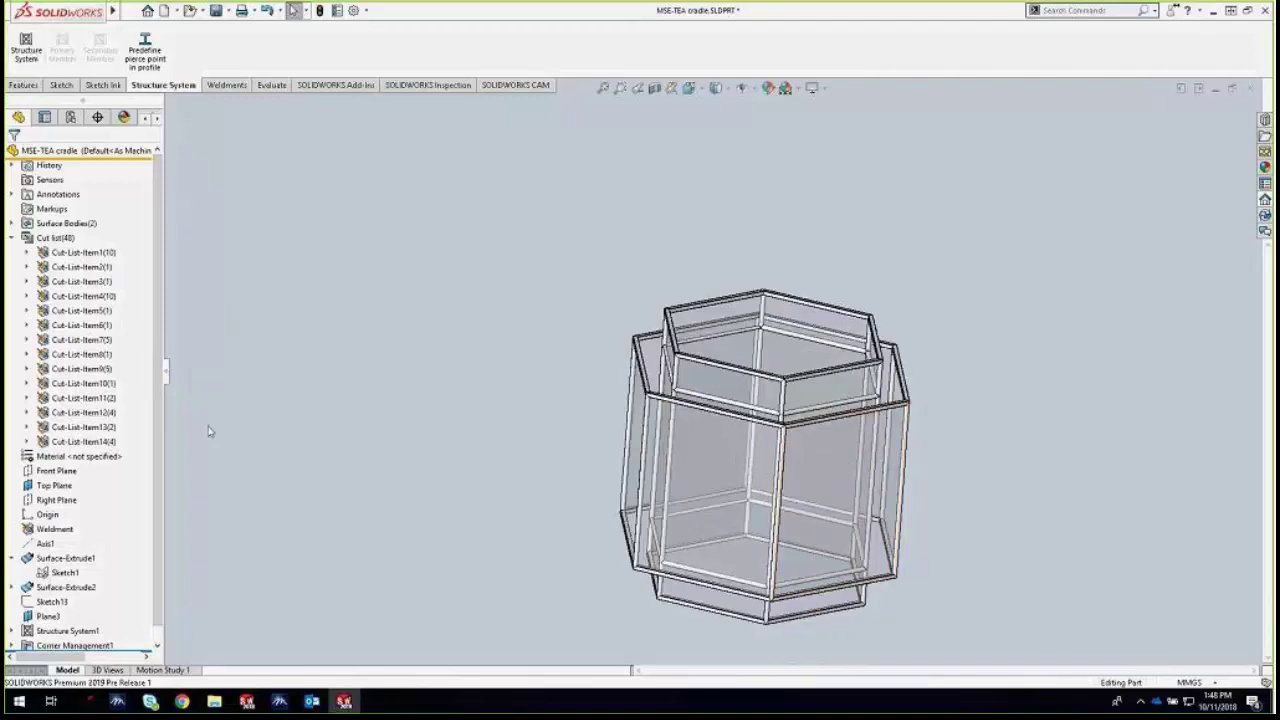
pyautogui.click(12, 237)
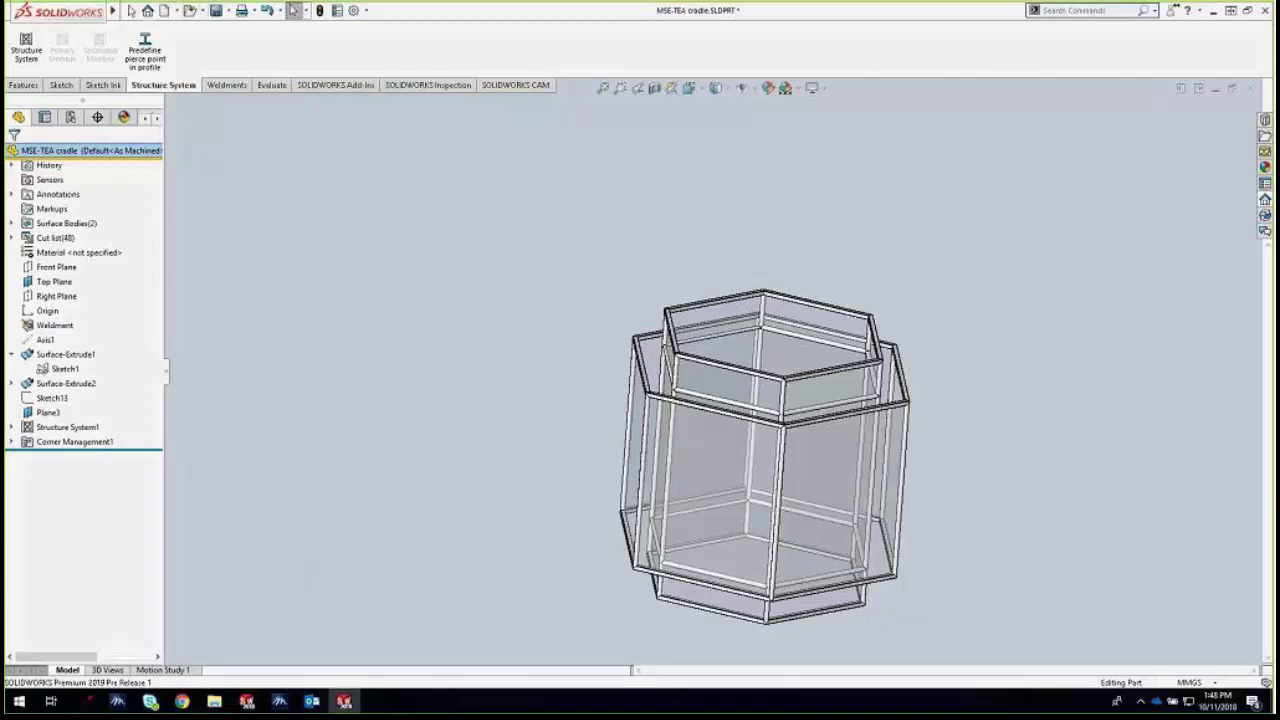
# Create a new part from the Part template and start a sketch on the Front Plane
pyautogui.click(163, 10)
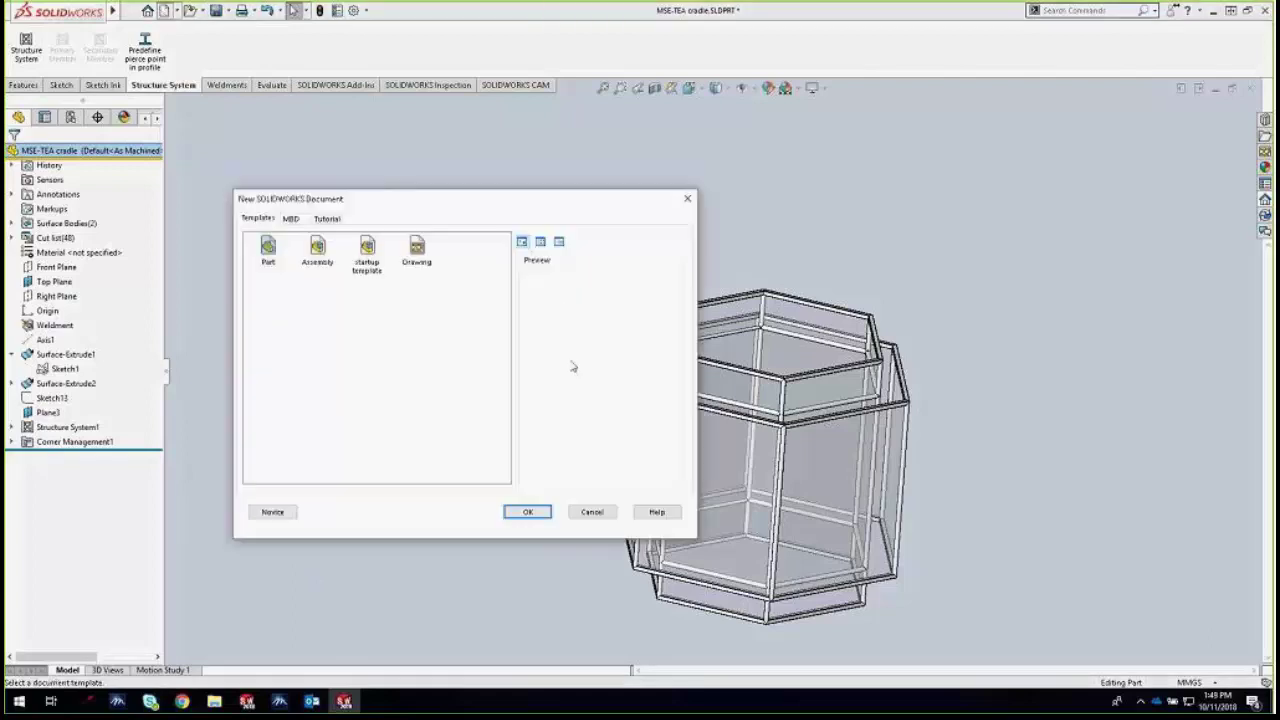
pyautogui.click(268, 250)
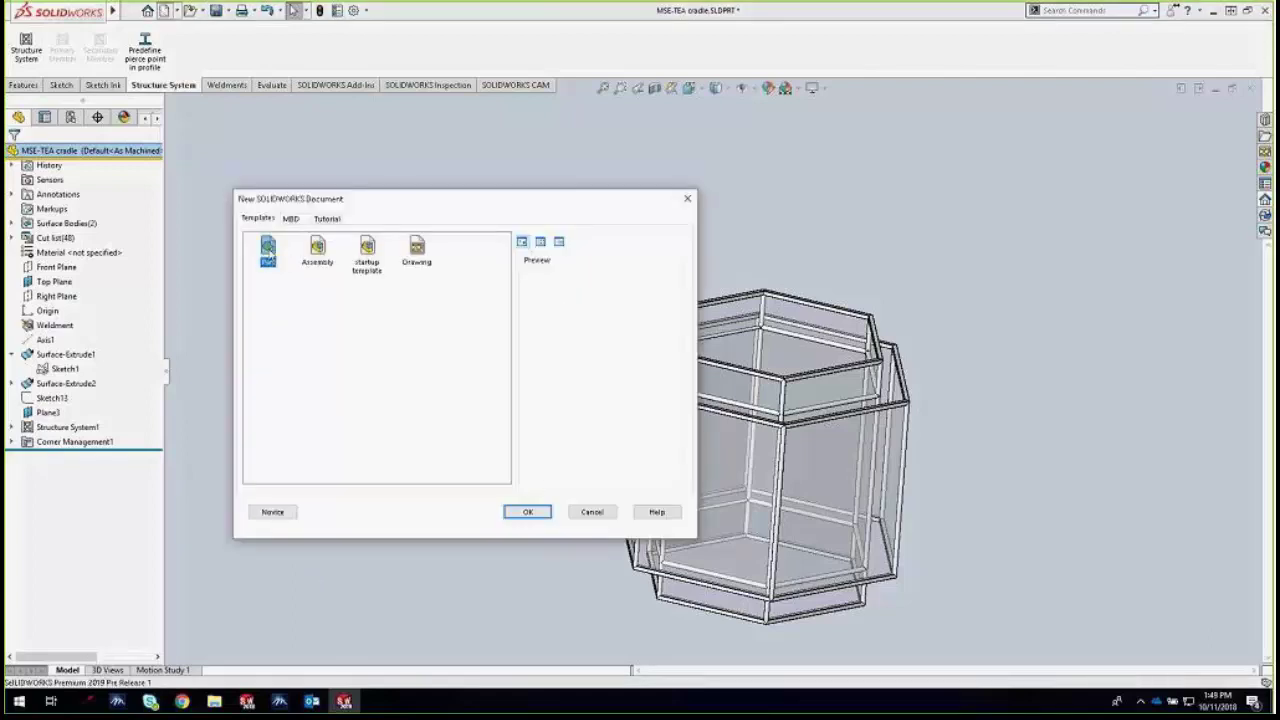
pyautogui.doubleClick(268, 250)
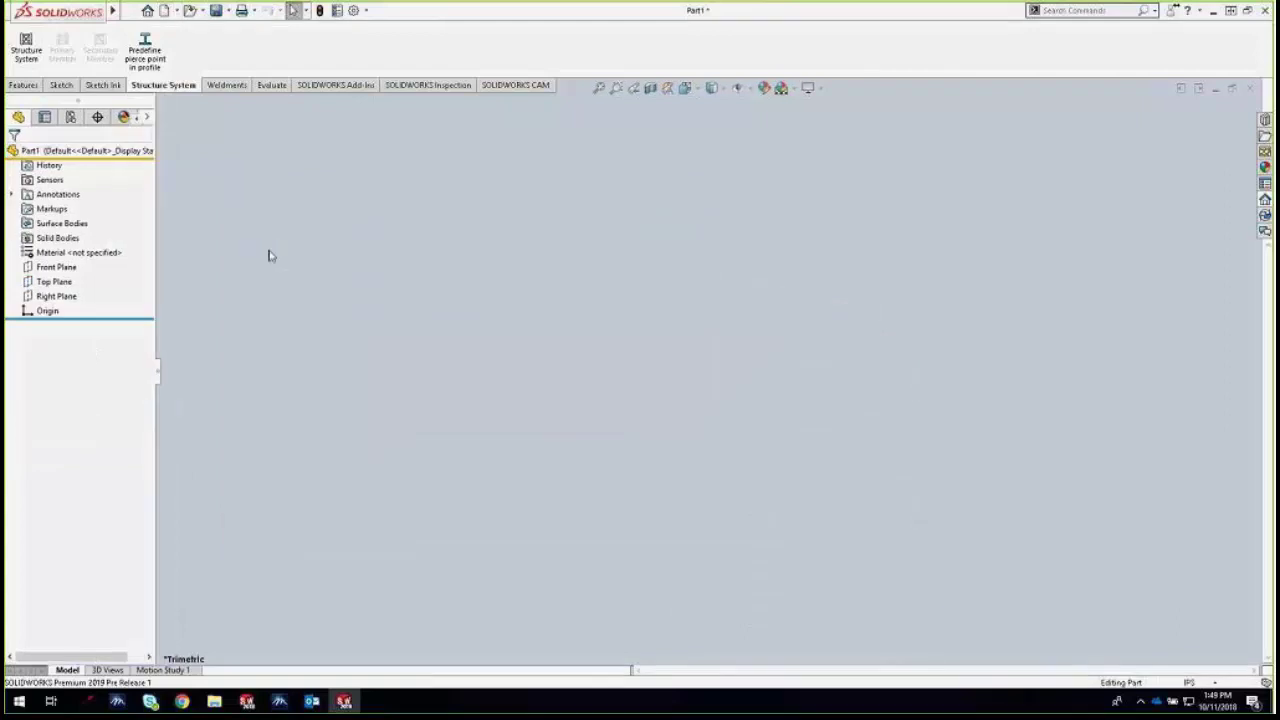
pyautogui.click(56, 267)
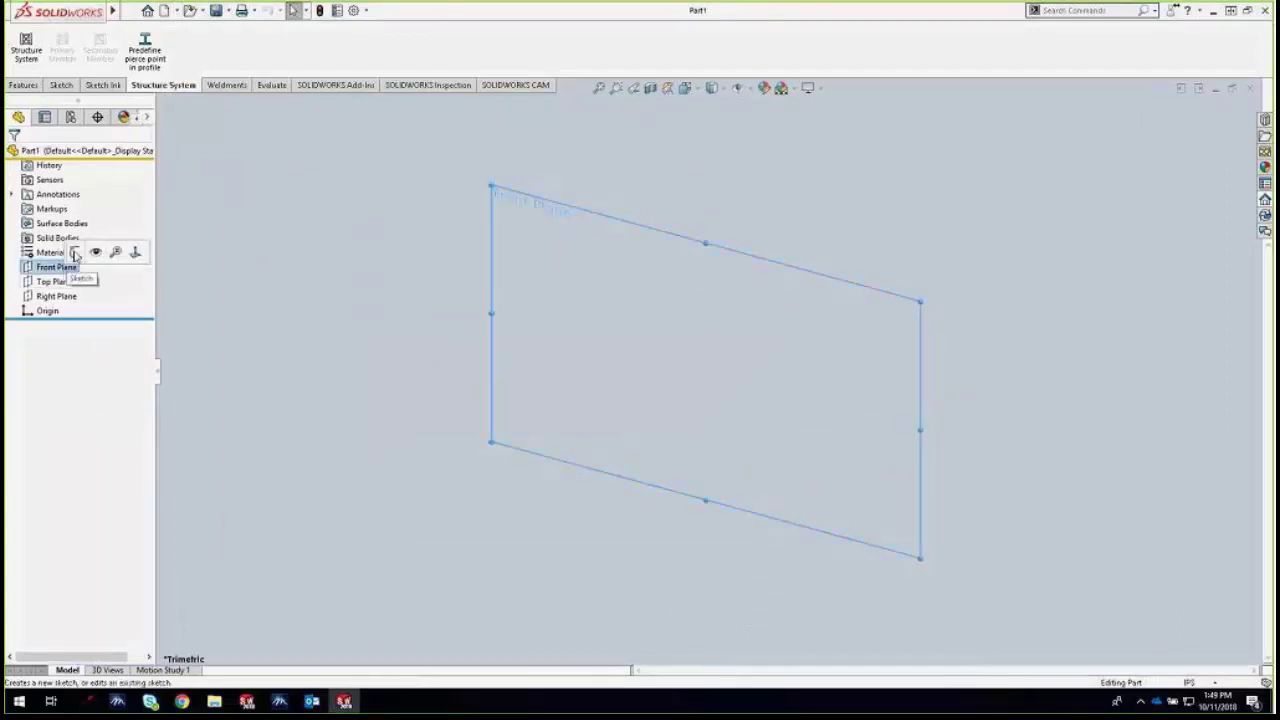
pyautogui.click(74, 252)
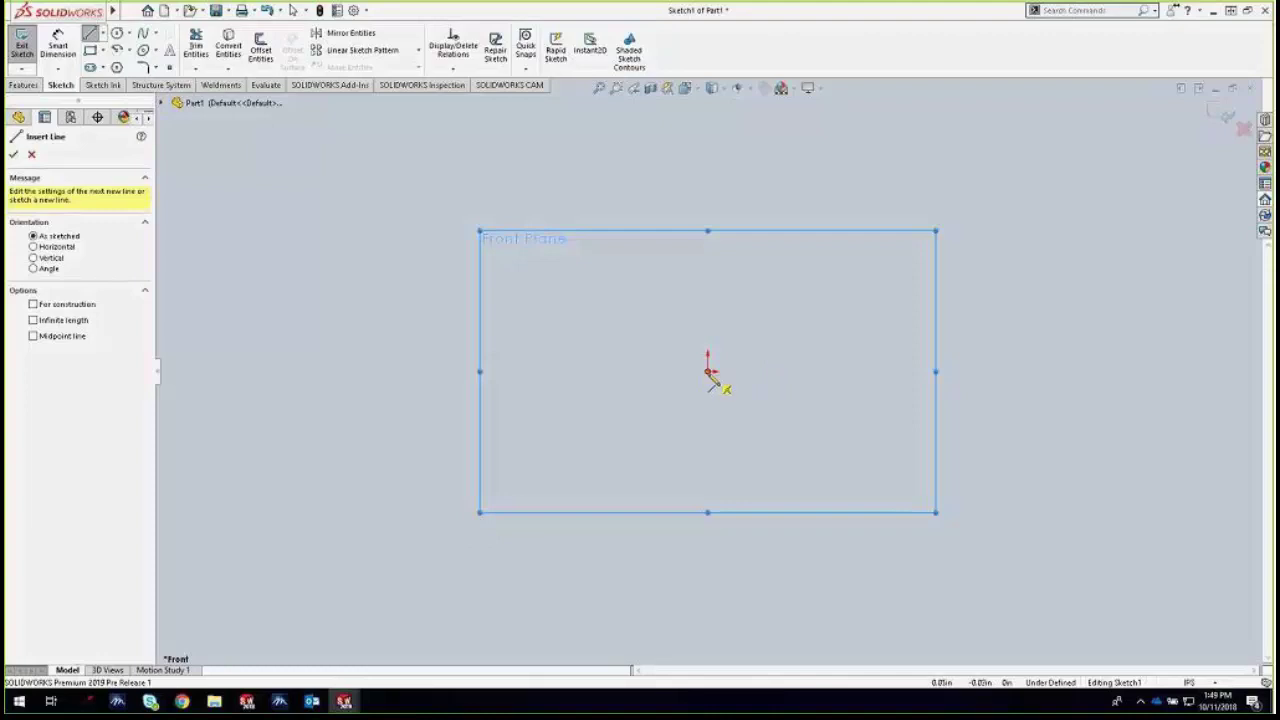
# Sketch a horizontal line about 6.5 in long running from the origin toward negative X
pyautogui.click(709, 372)
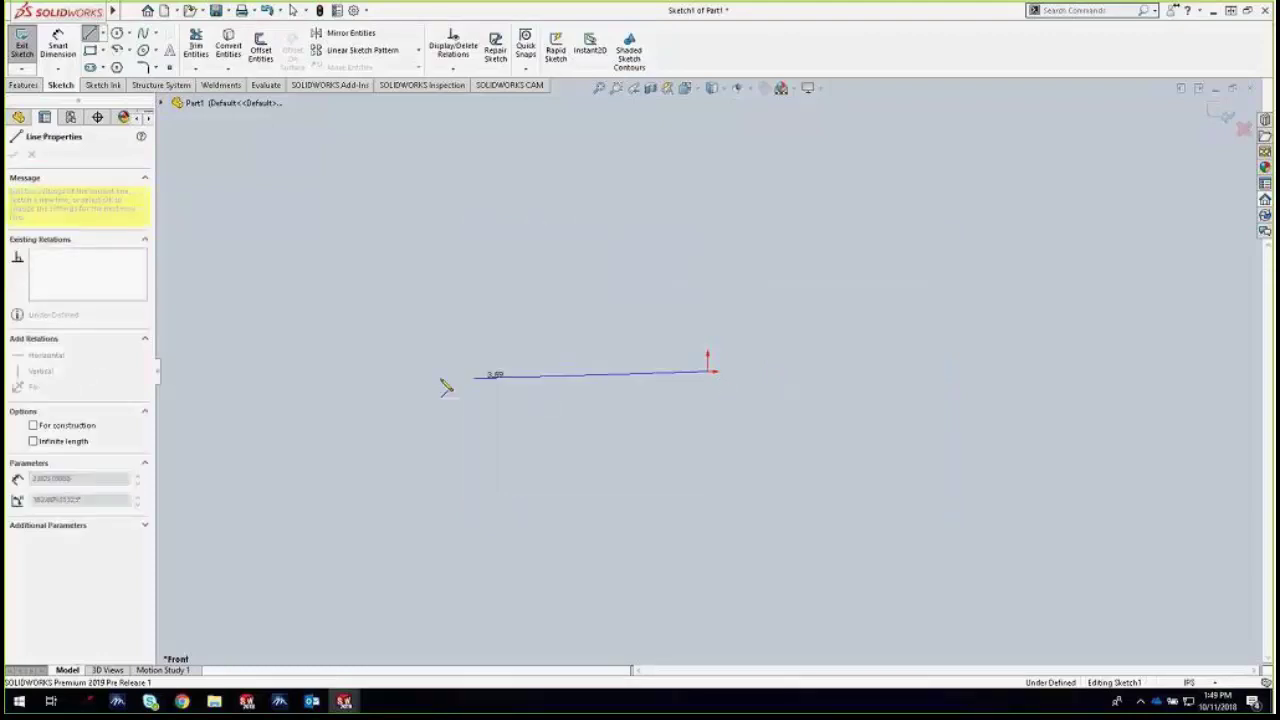
pyautogui.click(288, 372)
pyautogui.rightClick(289, 375)
pyautogui.click(318, 385)
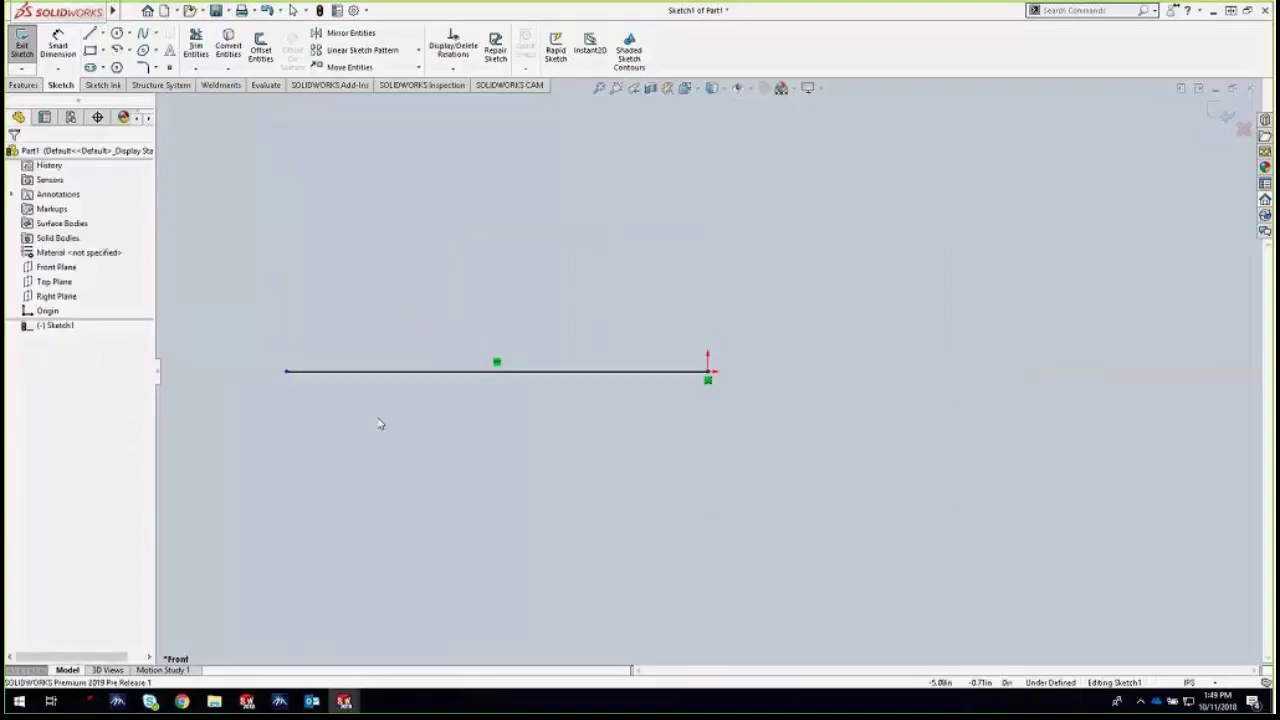
pyautogui.hotkey('ctrl', 'z')
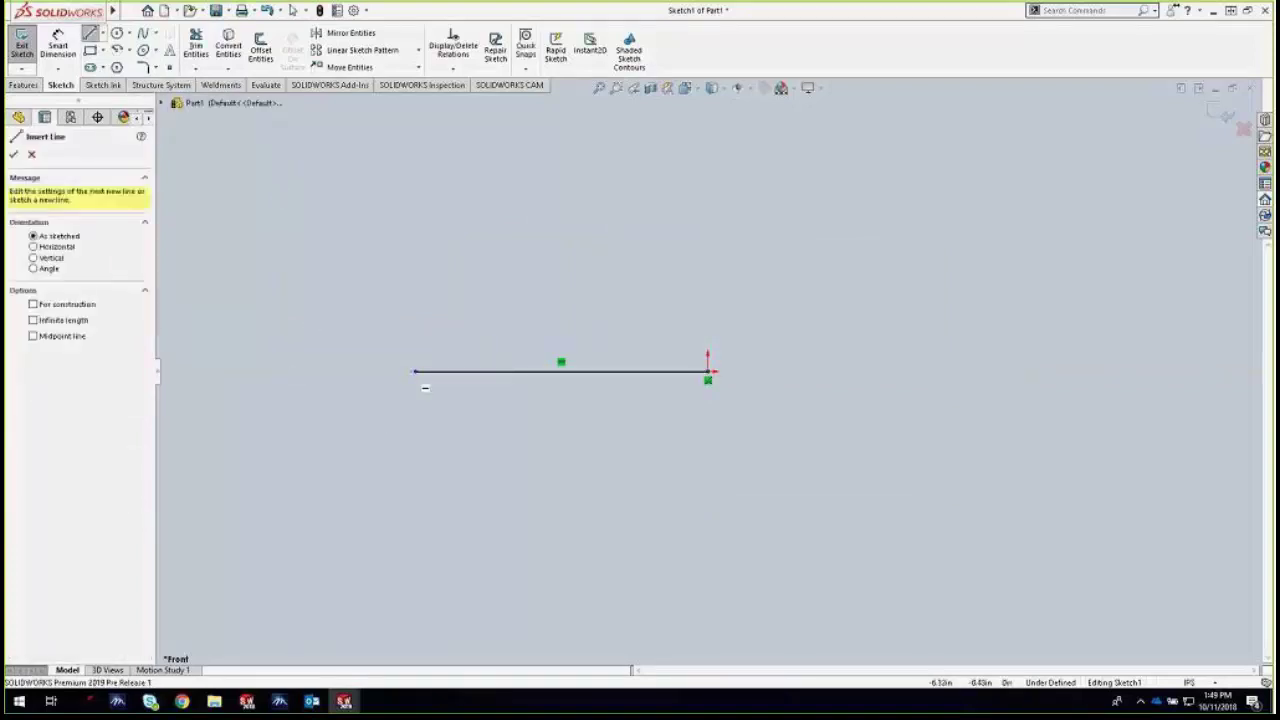
# Sketch two separate lines sloping down and outward, one from each end of the horizontal line
pyautogui.click(416, 373)
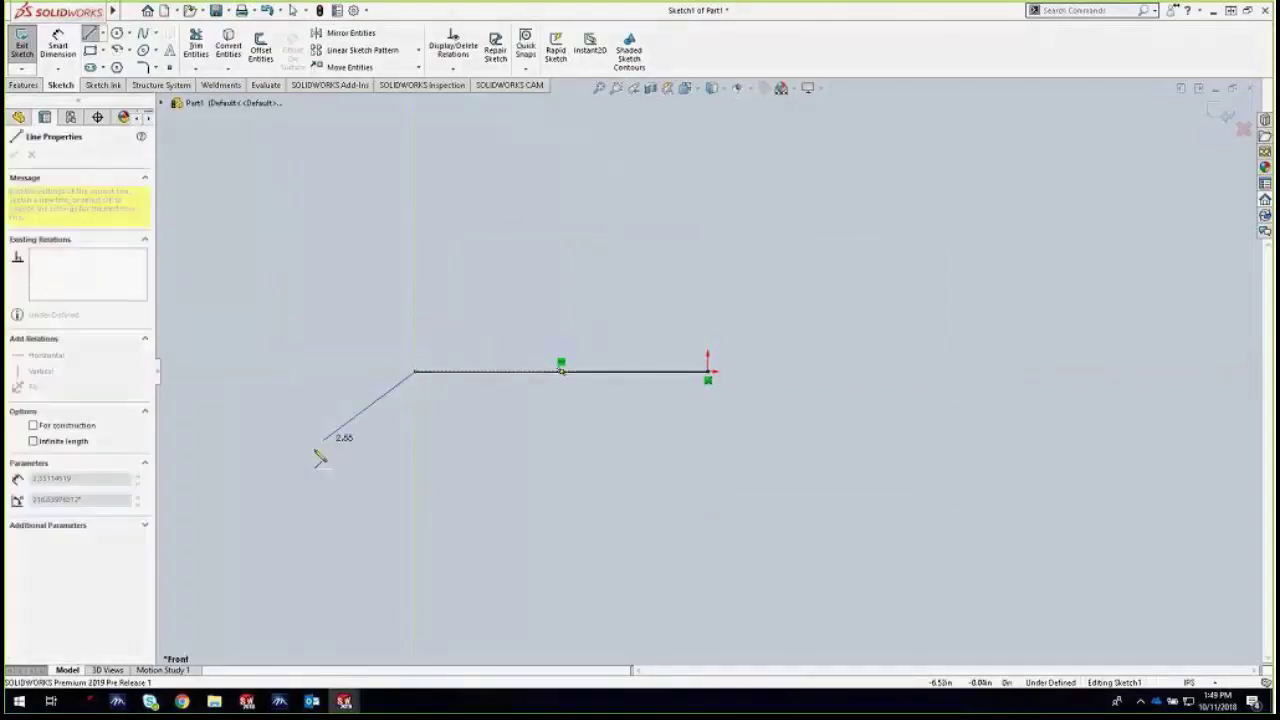
pyautogui.click(270, 492)
pyautogui.rightClick(268, 492)
pyautogui.click(294, 504)
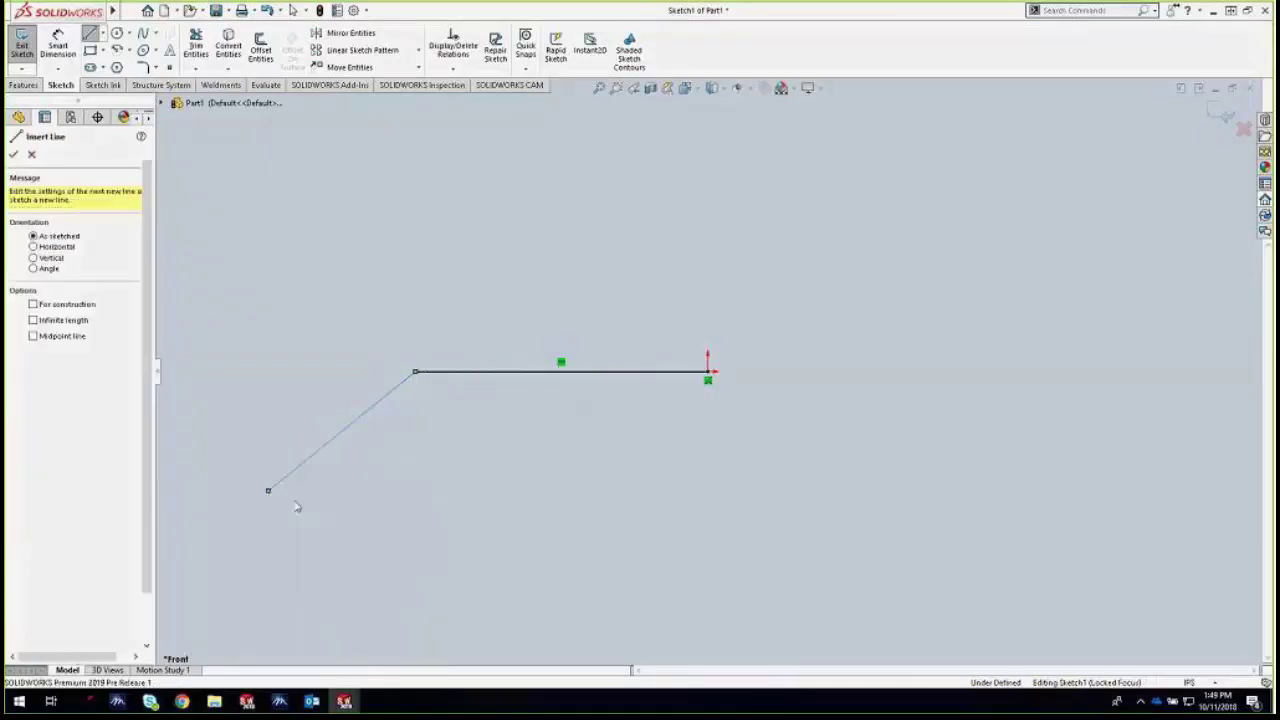
pyautogui.press('Escape')
pyautogui.click(91, 33)
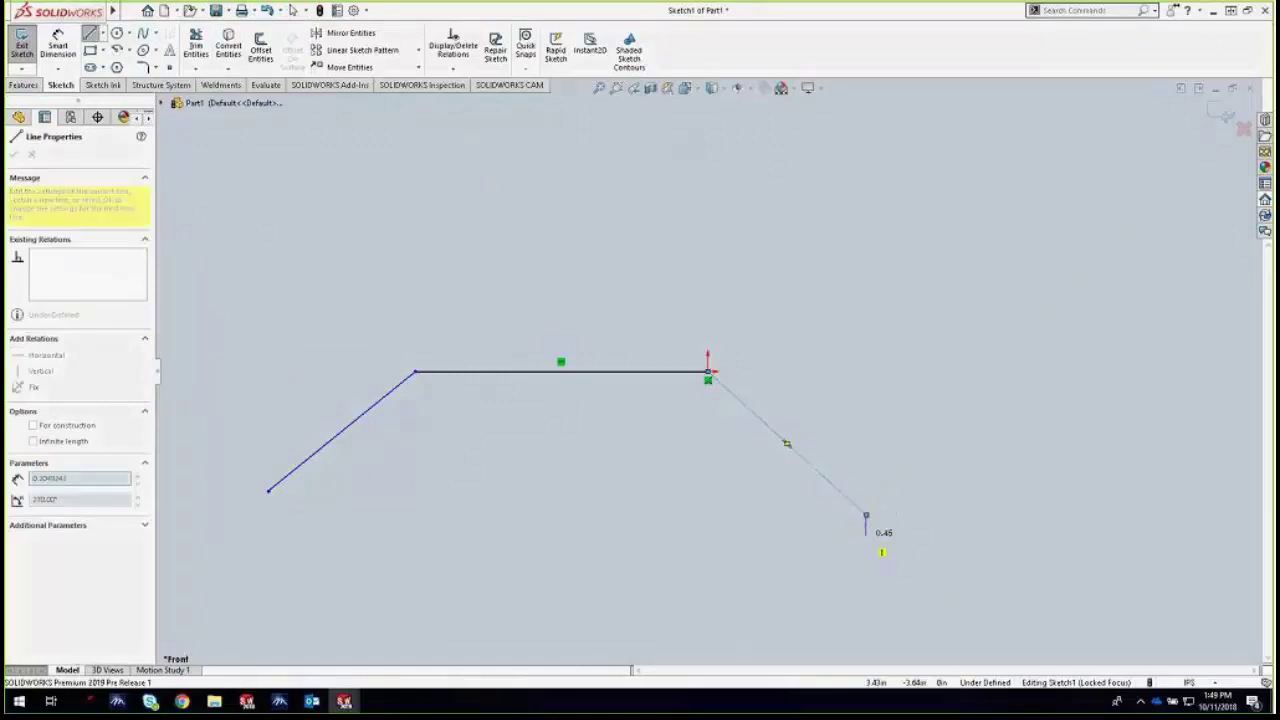
pyautogui.press('Escape')
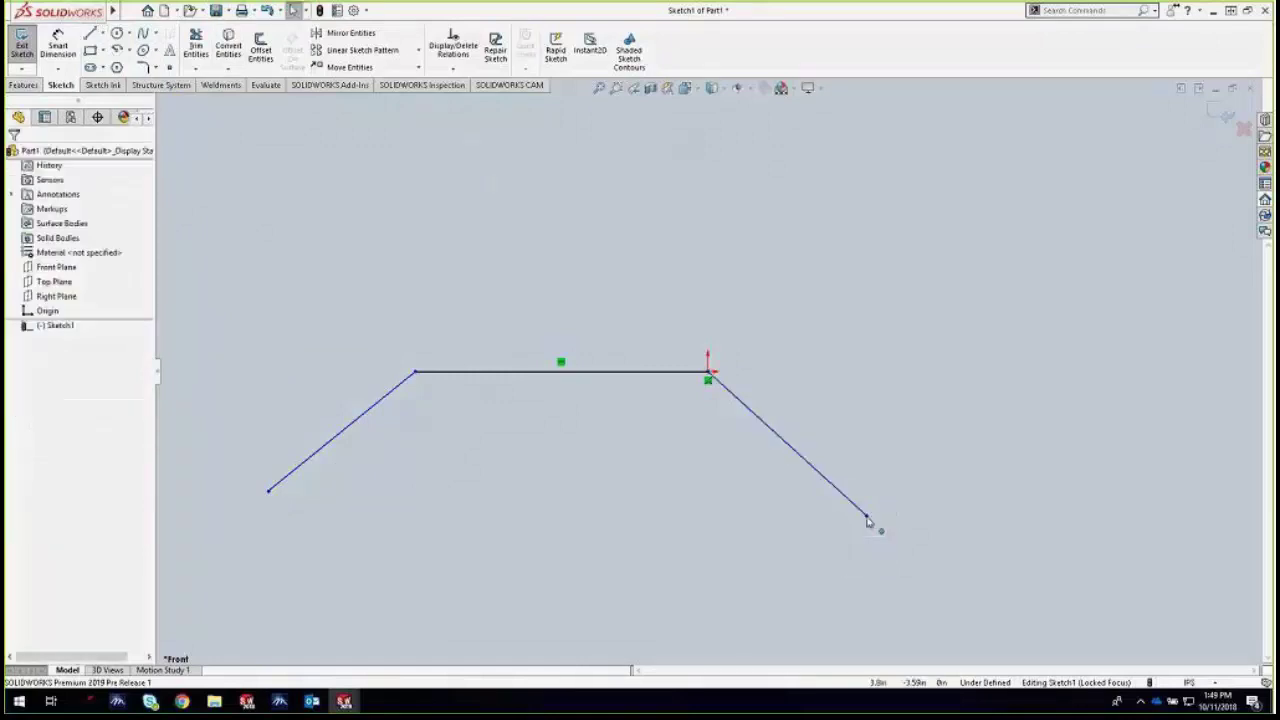
# Add a horizontal relation between the lower endpoints of the two sloped lines
pyautogui.click(866, 516)
pyautogui.click(269, 491)
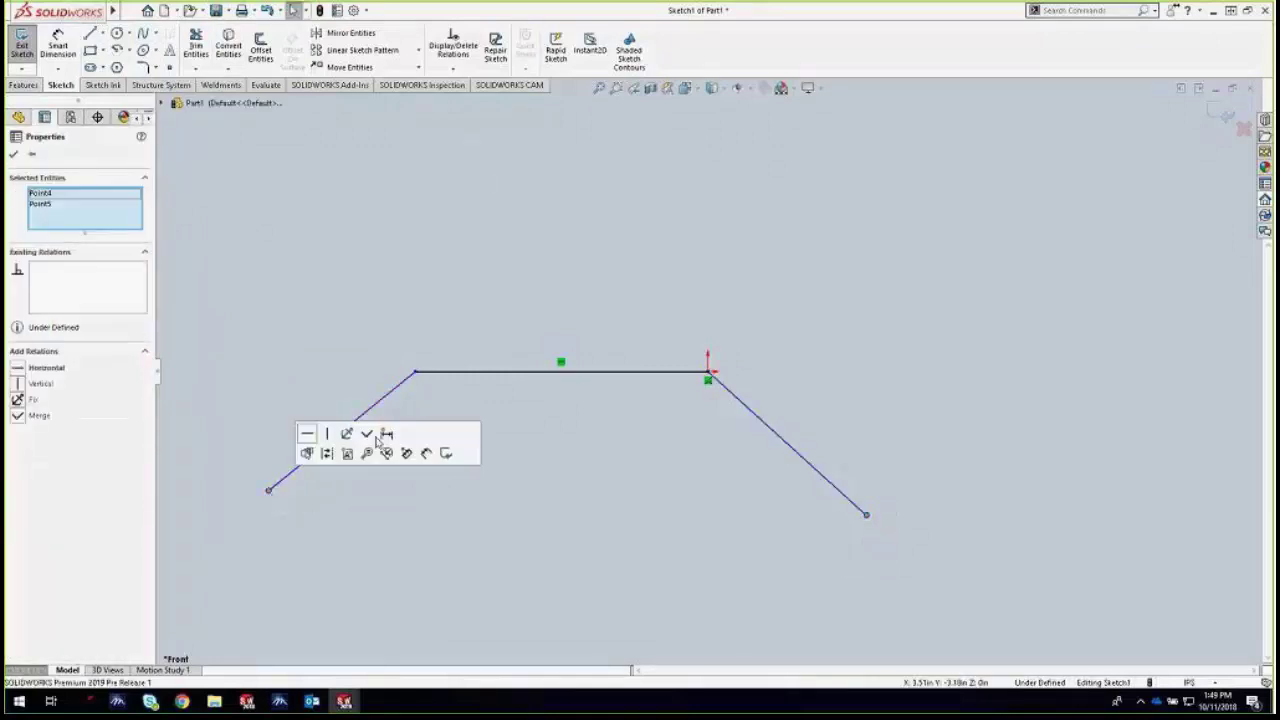
pyautogui.click(309, 436)
pyautogui.click(607, 559)
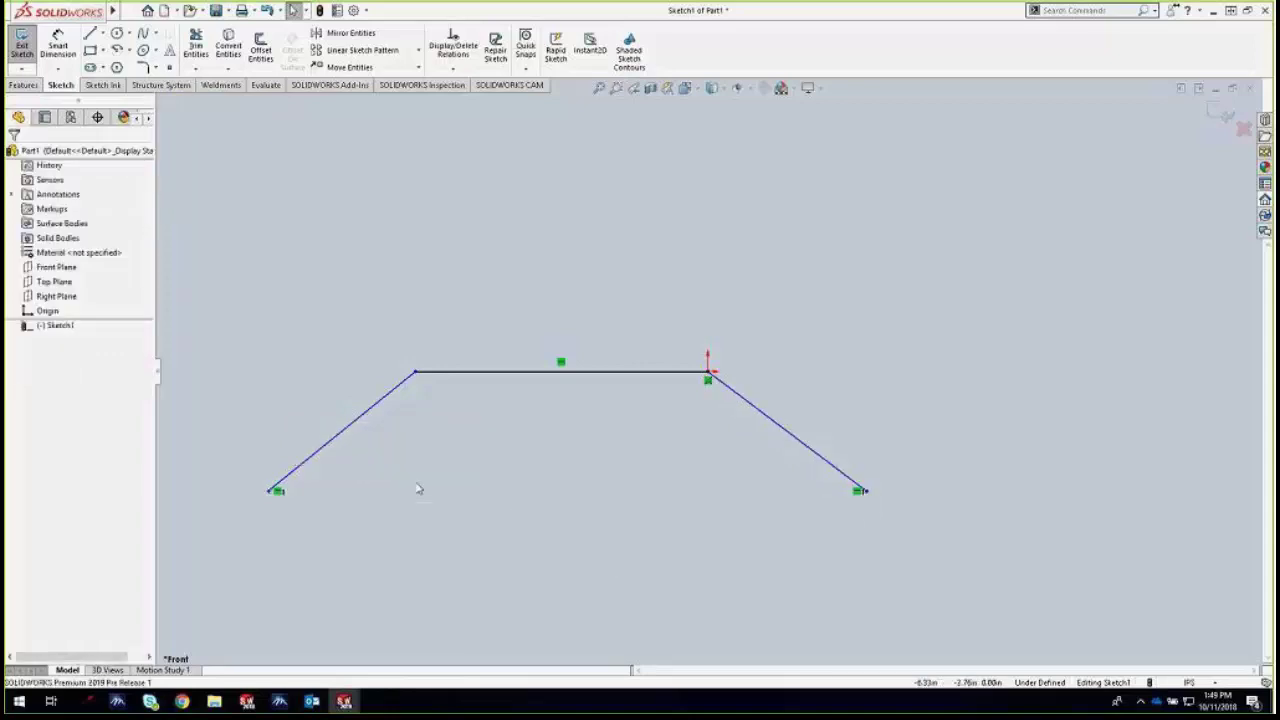
# Dimension the overall width between the two lower endpoints as 60 ft (720 in) and exit the sketch
pyautogui.rightClick(492, 548)
pyautogui.click(463, 514)
pyautogui.moveTo(463, 514); pyautogui.dragTo(503, 143, button='right')
pyautogui.click(271, 493)
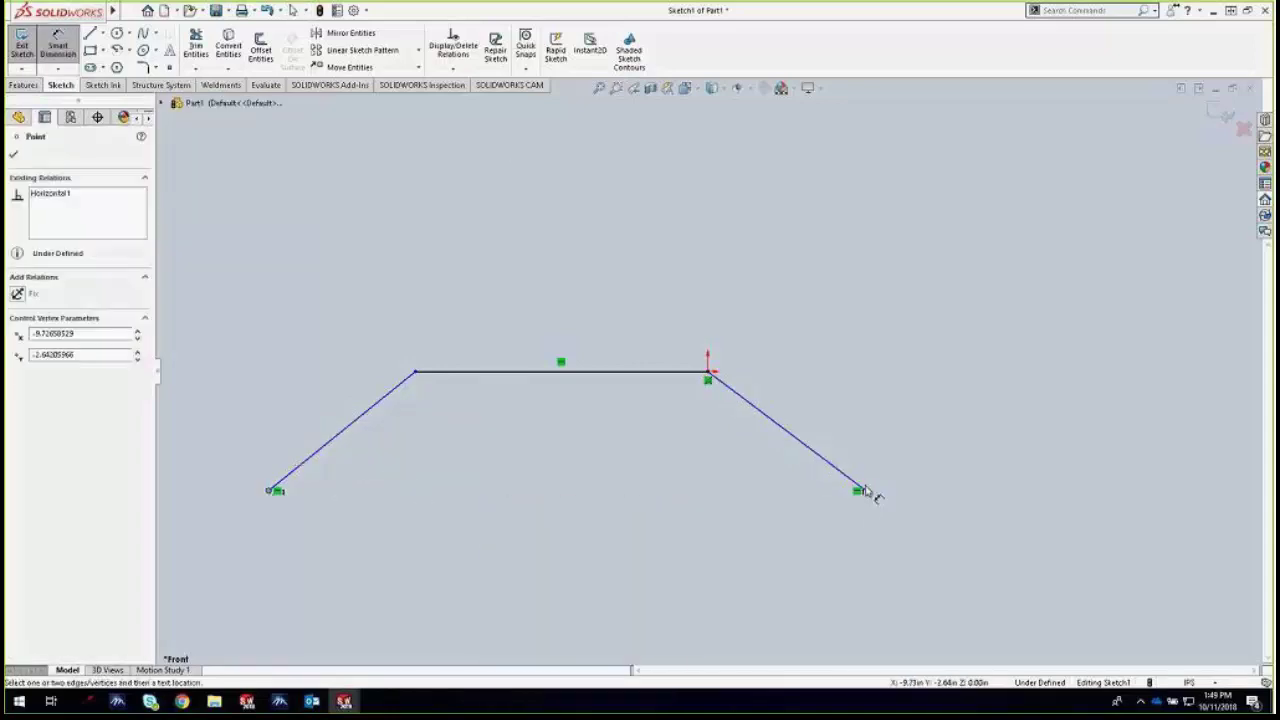
pyautogui.click(863, 491)
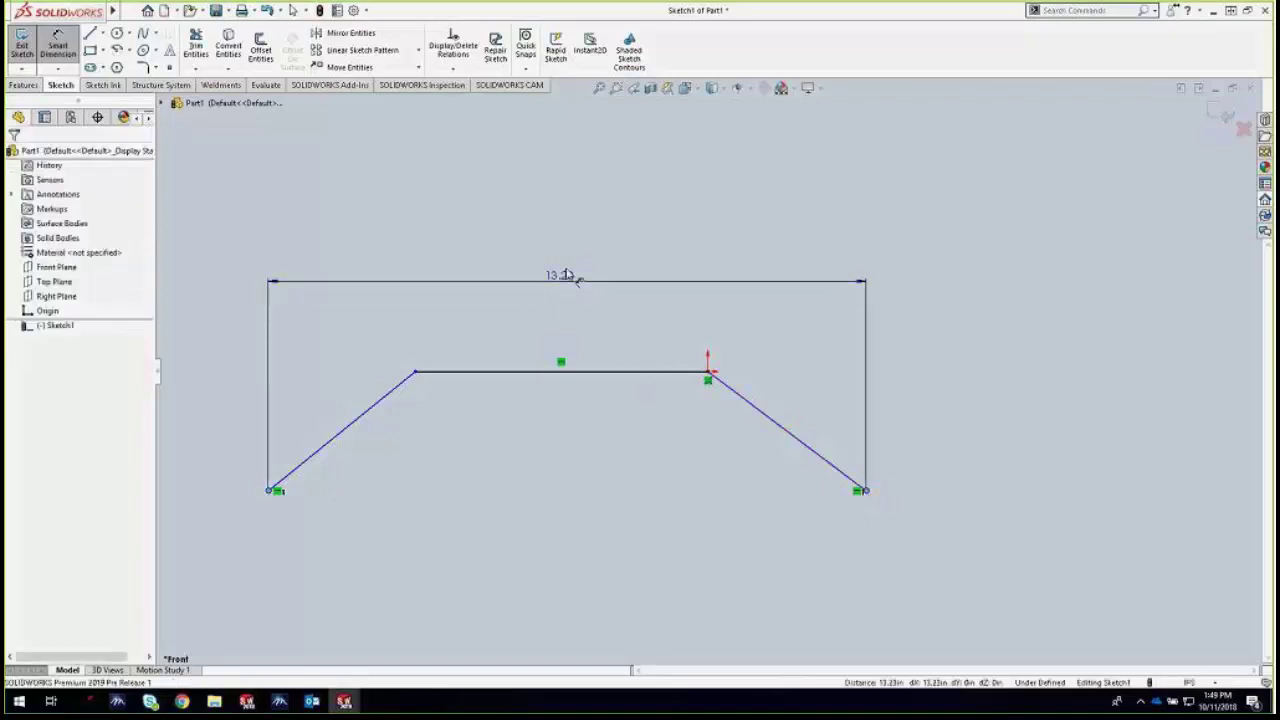
pyautogui.click(568, 291)
pyautogui.write('60')
pyautogui.press('Return')
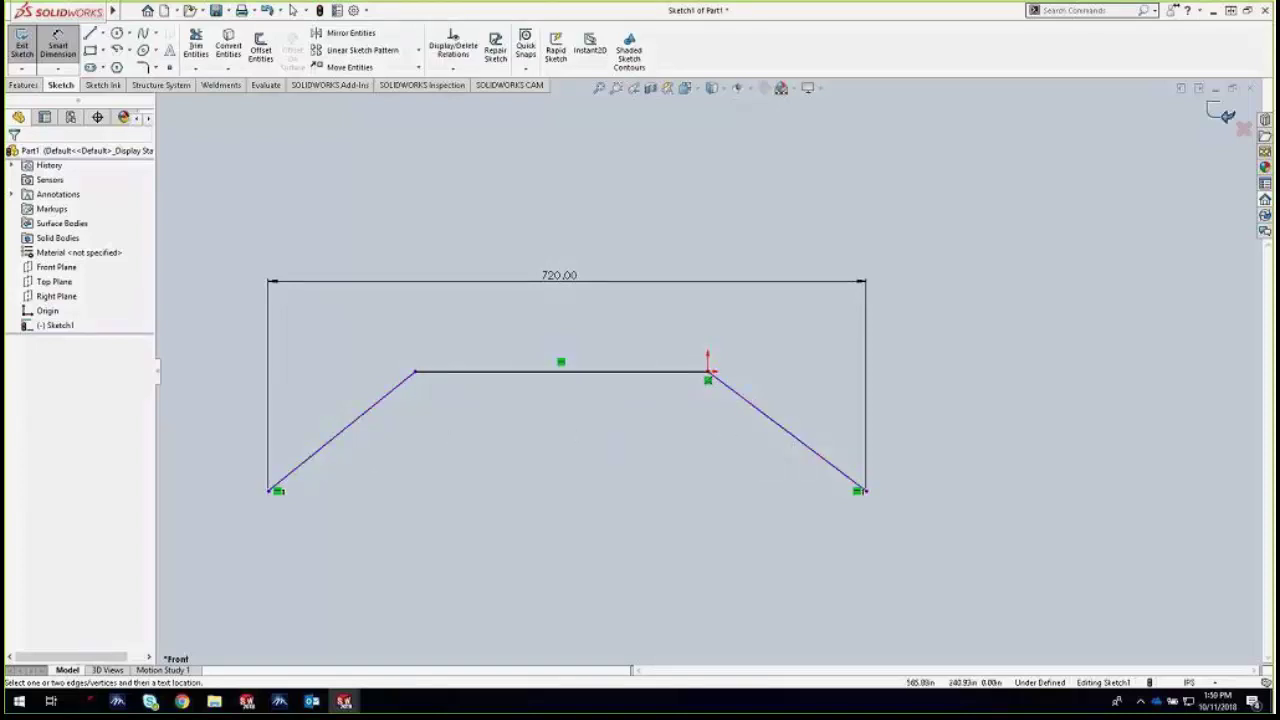
pyautogui.click(1218, 112)
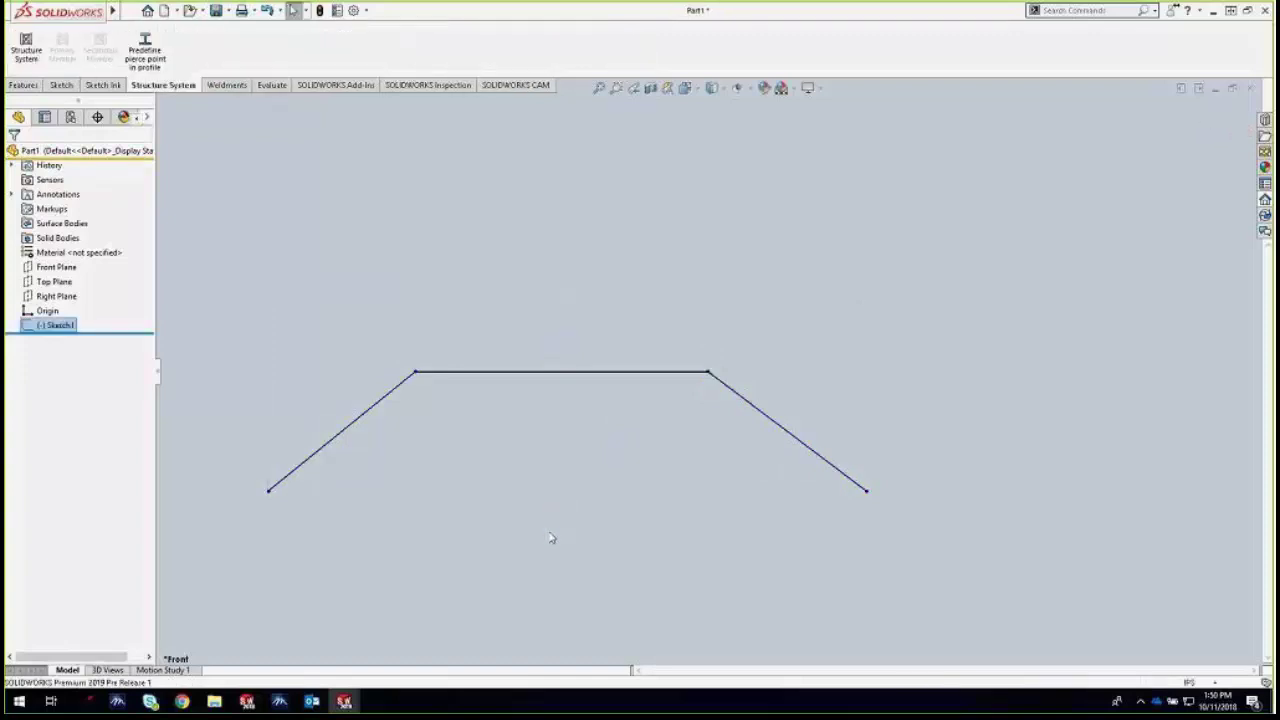
# Create a reference plane parallel to the Right Plane through the lower endpoint of the sloped line on the negative X side
pyautogui.moveTo(552, 460); pyautogui.dragTo(500, 357, button='middle')
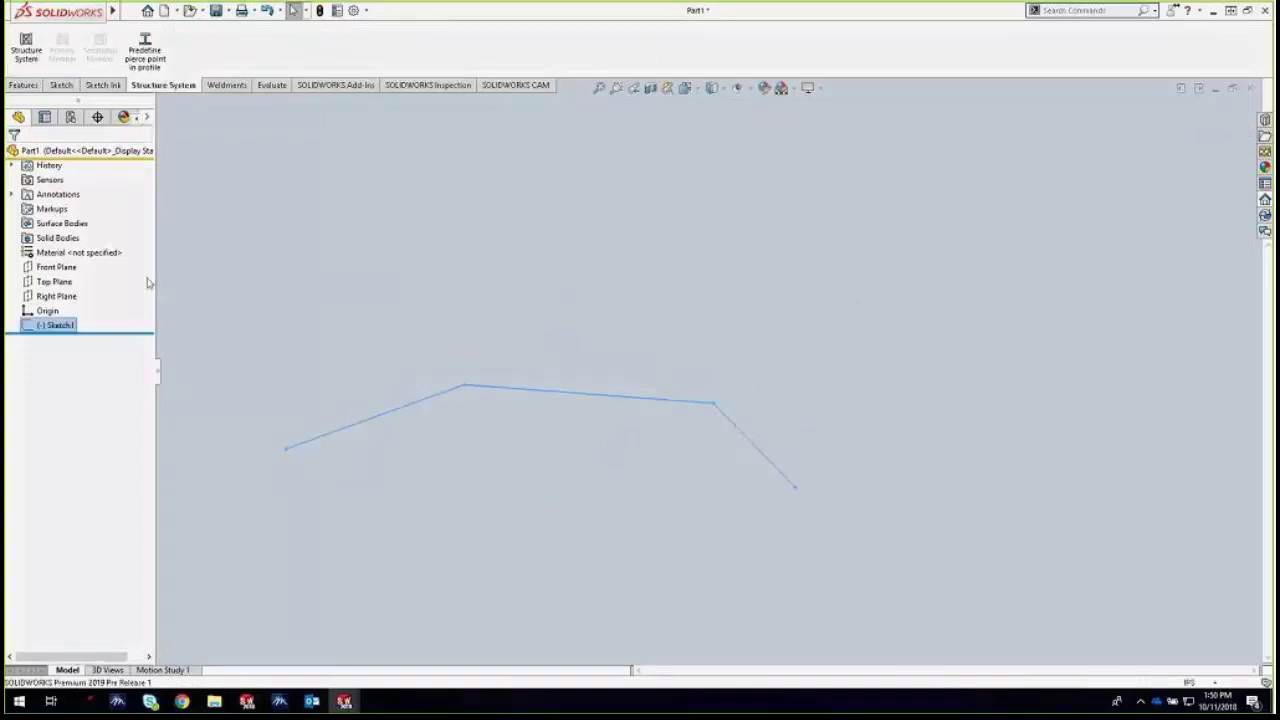
pyautogui.click(56, 296)
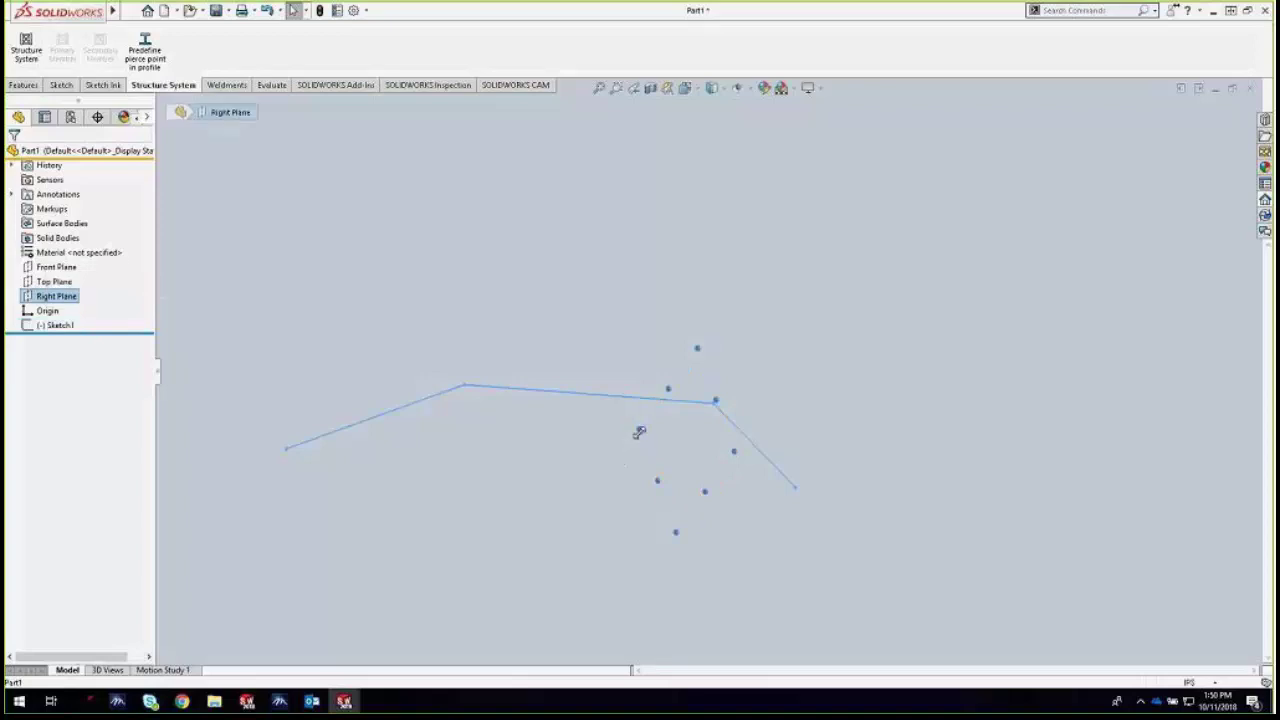
pyautogui.keyDown('ctrl'); pyautogui.moveTo(634, 429); pyautogui.dragTo(363, 434); pyautogui.keyUp('ctrl')
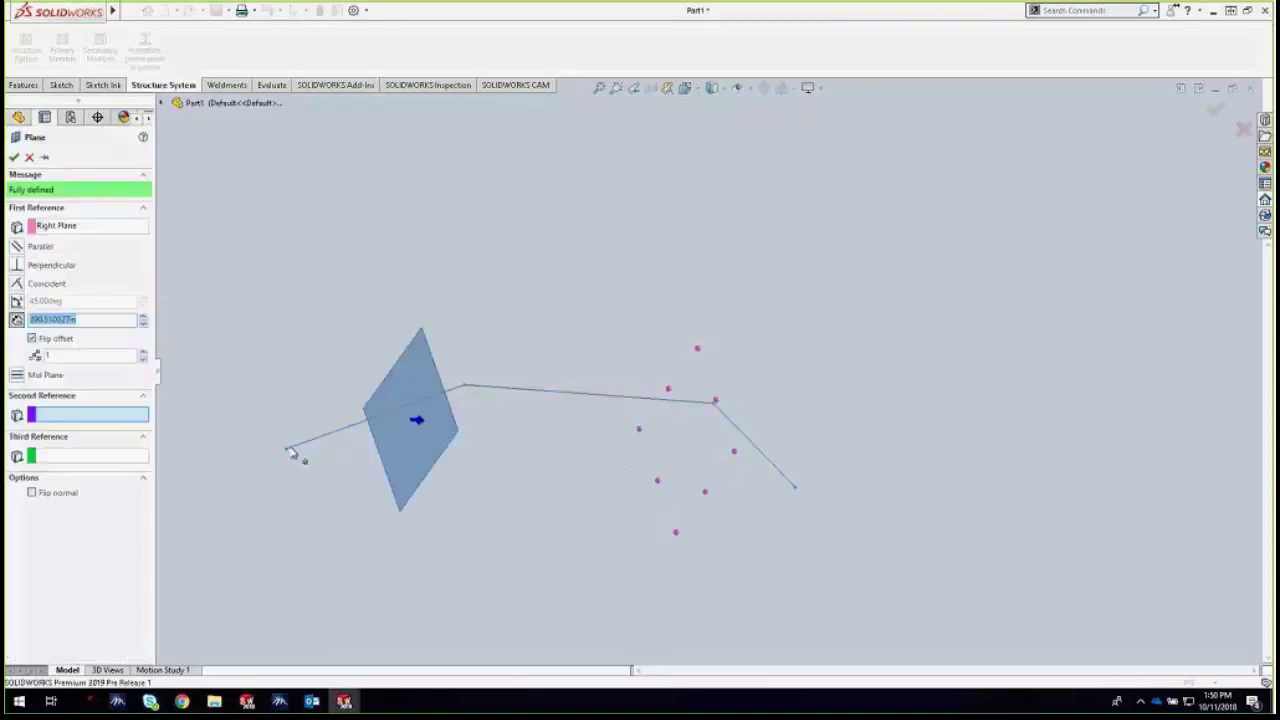
pyautogui.click(287, 452)
pyautogui.press('Return')
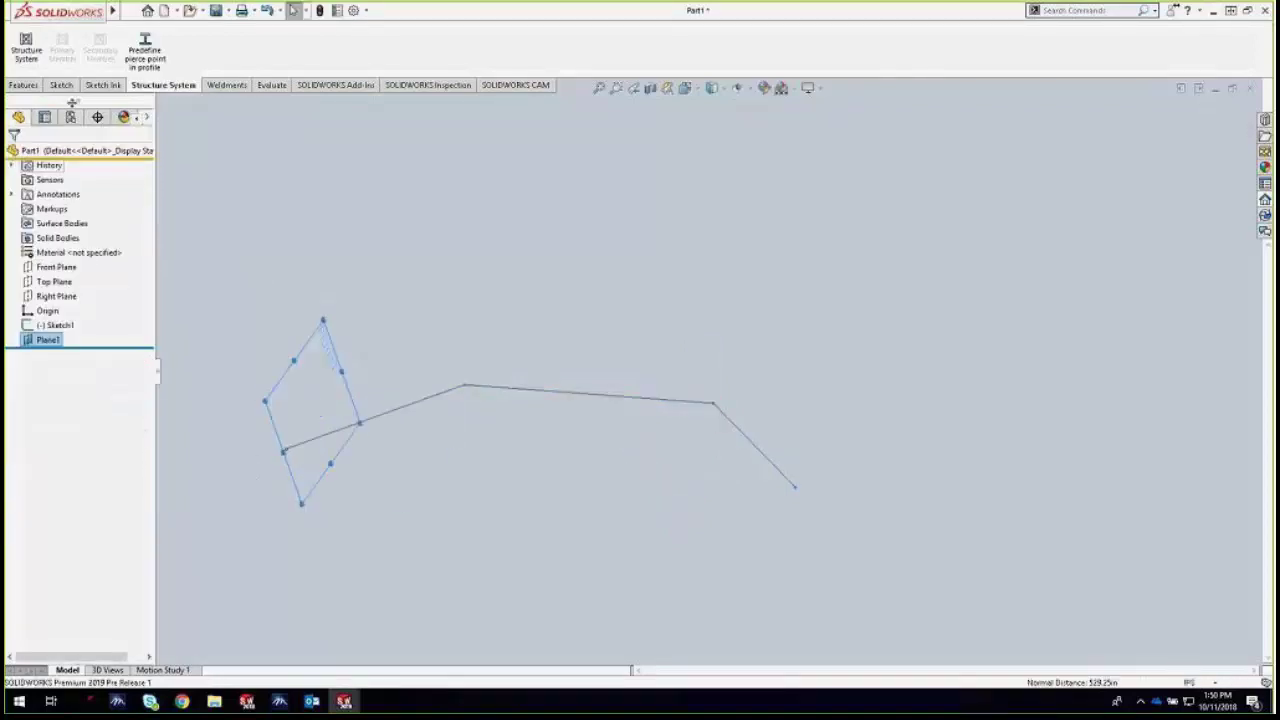
# Start a sketch on the new plane and draw a single slanted line about 140 in long near the frame's lower endpoint
pyautogui.click(61, 85)
pyautogui.click(90, 33)
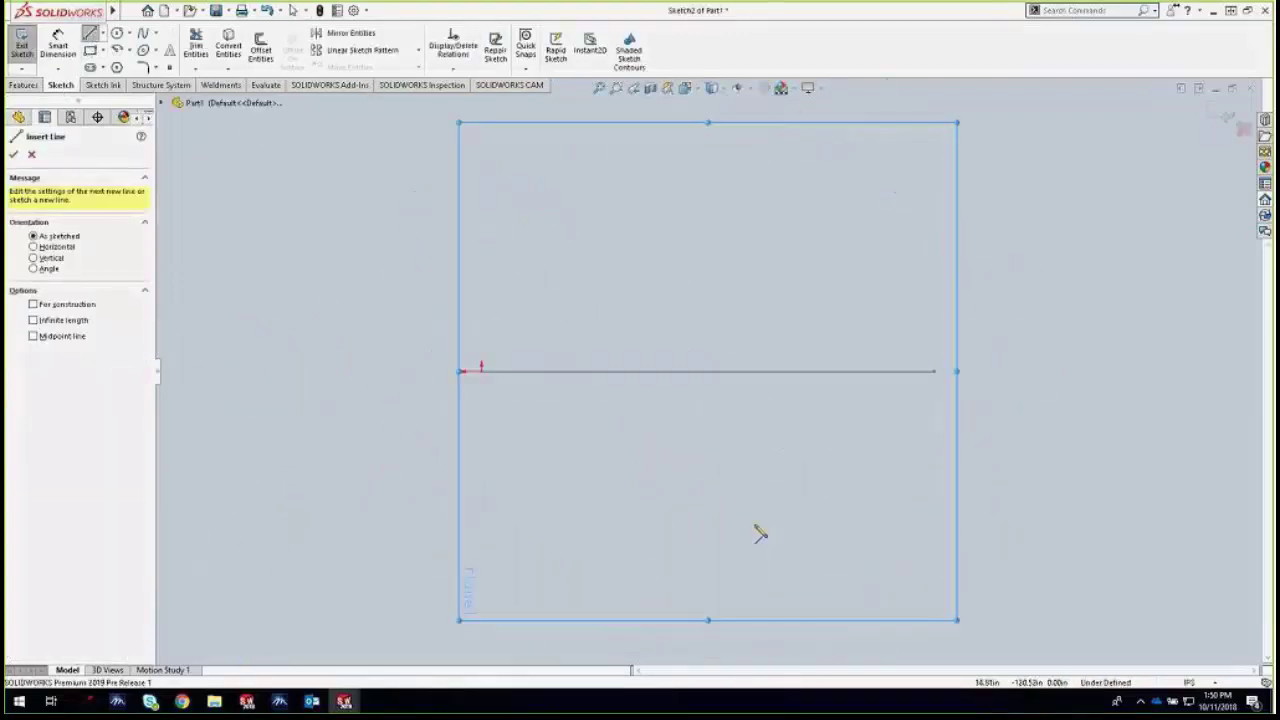
pyautogui.moveTo(783, 526)
pyautogui.mouseDown(button='middle')
pyautogui.moveTo(657, 580)
pyautogui.moveTo(660, 560)
pyautogui.moveTo(714, 554)
pyautogui.moveTo(700, 576)
pyautogui.moveTo(711, 583)
pyautogui.mouseUp(button='middle')
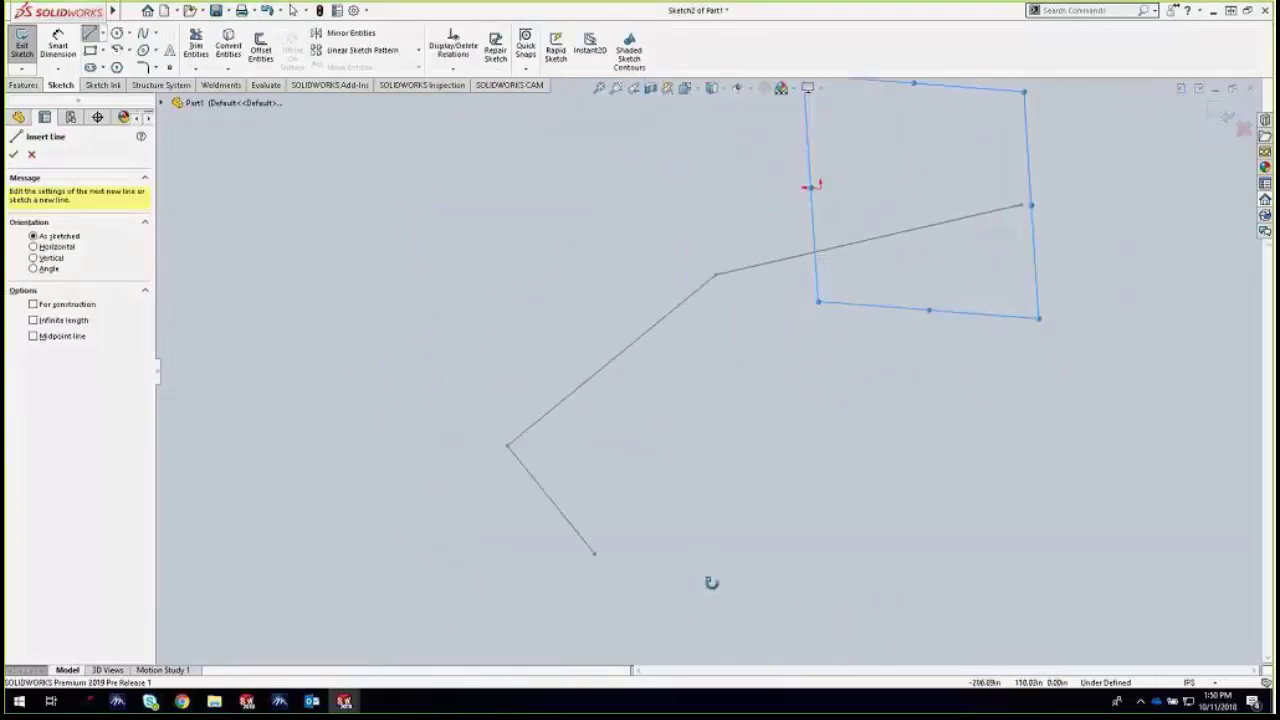
pyautogui.click(1091, 162)
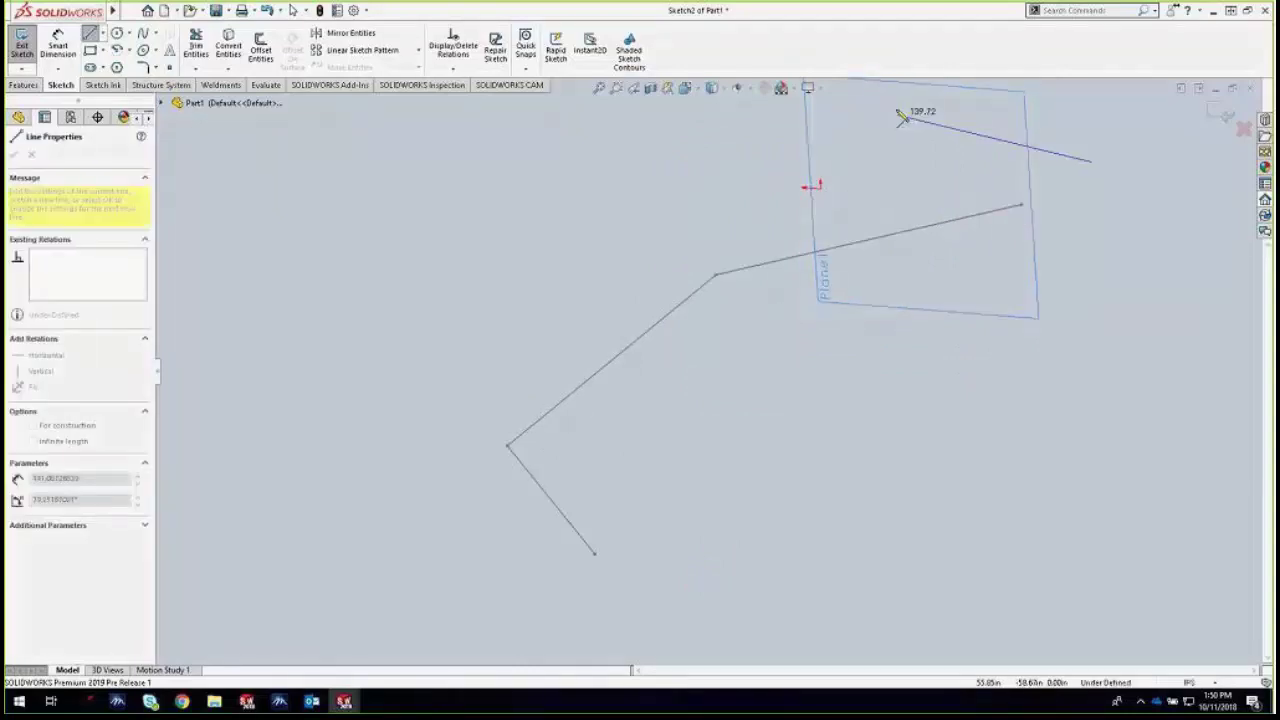
pyautogui.click(898, 112)
pyautogui.press('Escape')
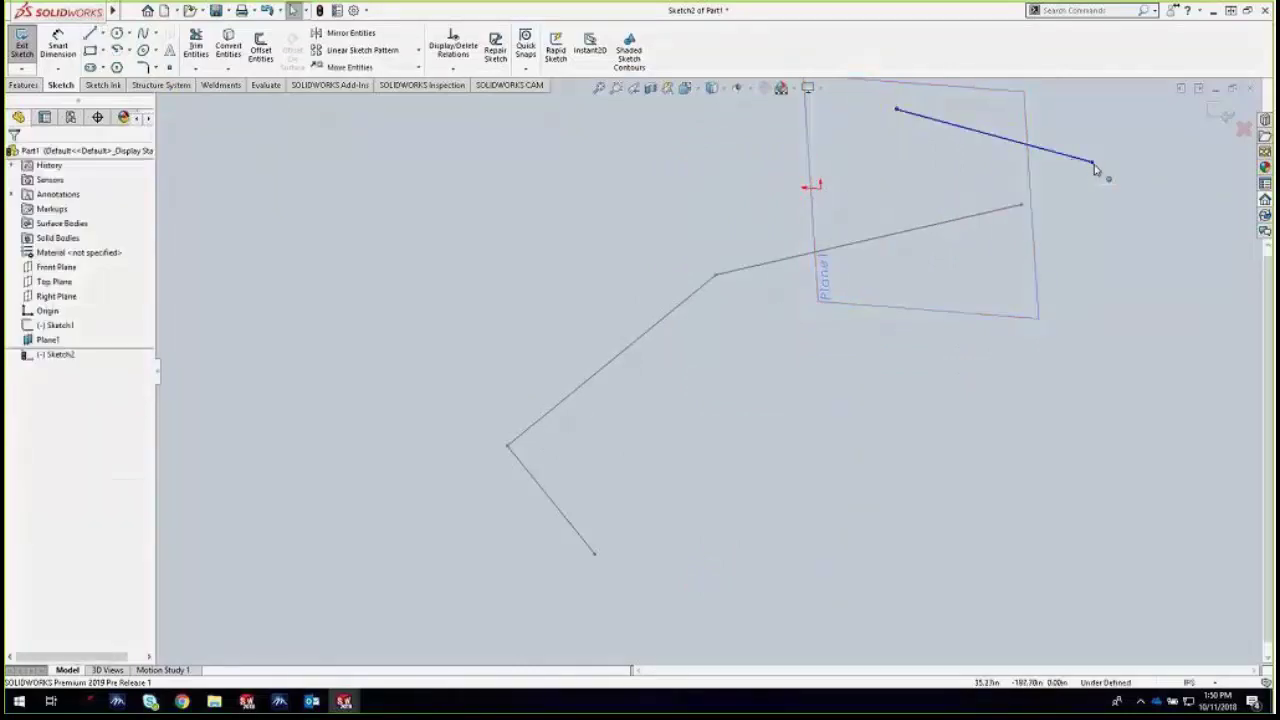
# Make the near end of the slanted line coincident with the frame sketch's lower endpoint
pyautogui.click(1092, 163)
pyautogui.keyDown('ctrl'); pyautogui.click(1021, 205); pyautogui.keyUp('ctrl')
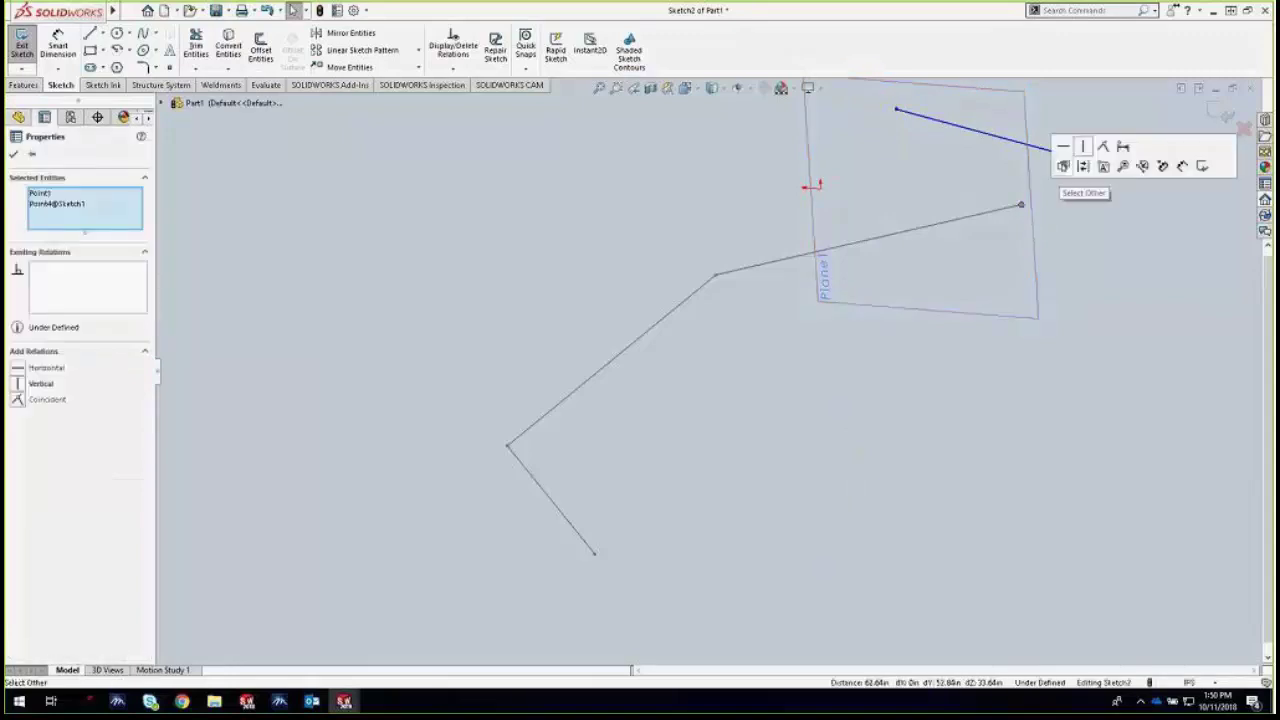
pyautogui.click(1103, 146)
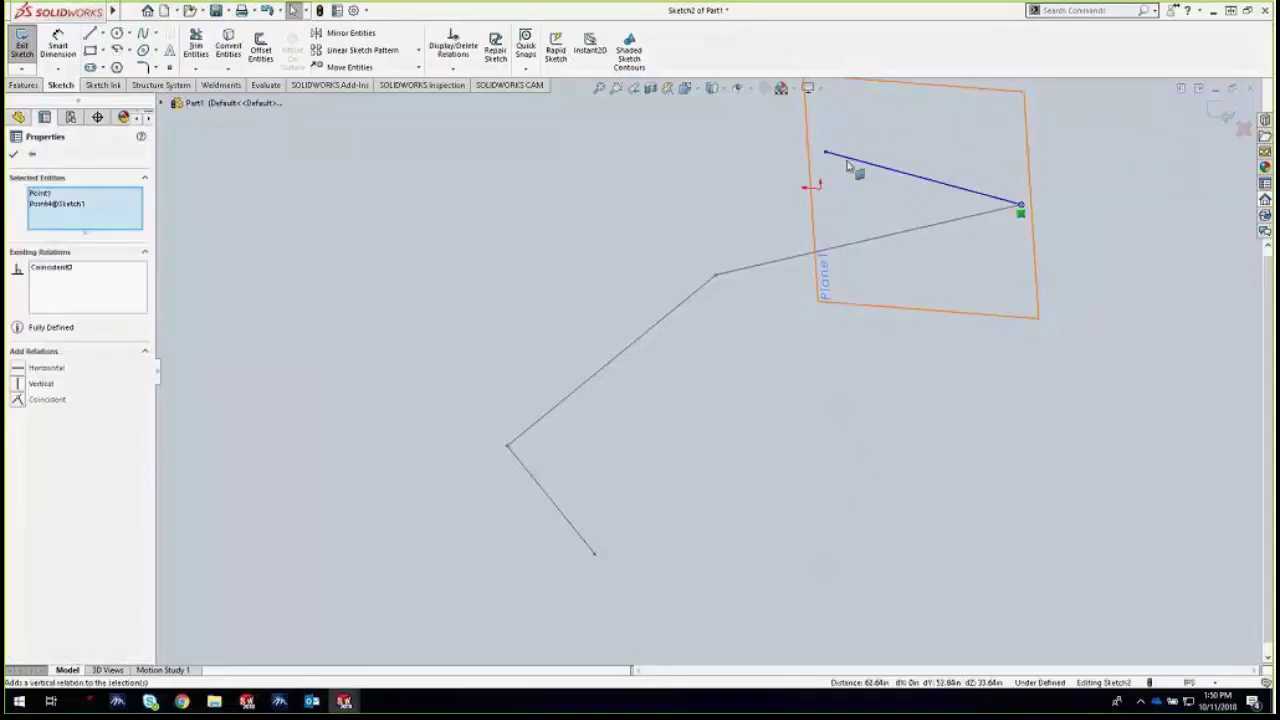
# Try a vertical relation between the slanted line's free endpoint and the adjacent upper frame corner, and undo it
pyautogui.click(716, 274)
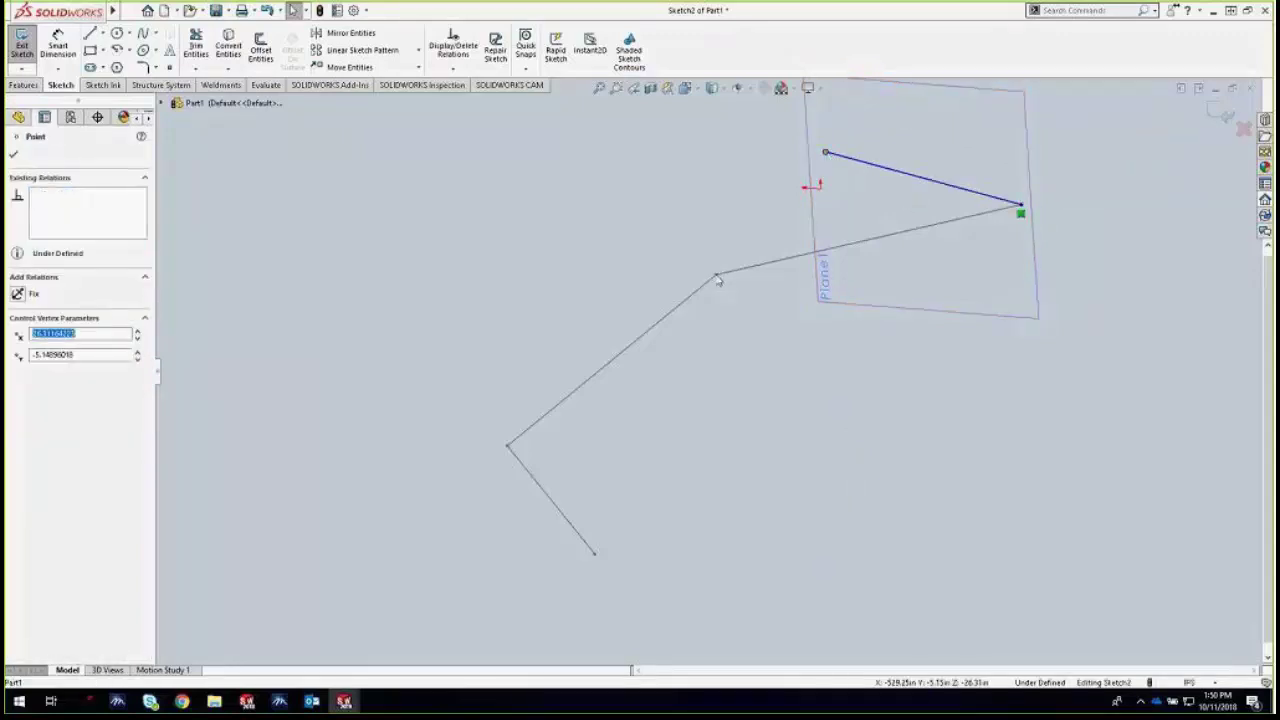
pyautogui.keyDown('ctrl'); pyautogui.click(830, 188); pyautogui.keyUp('ctrl')
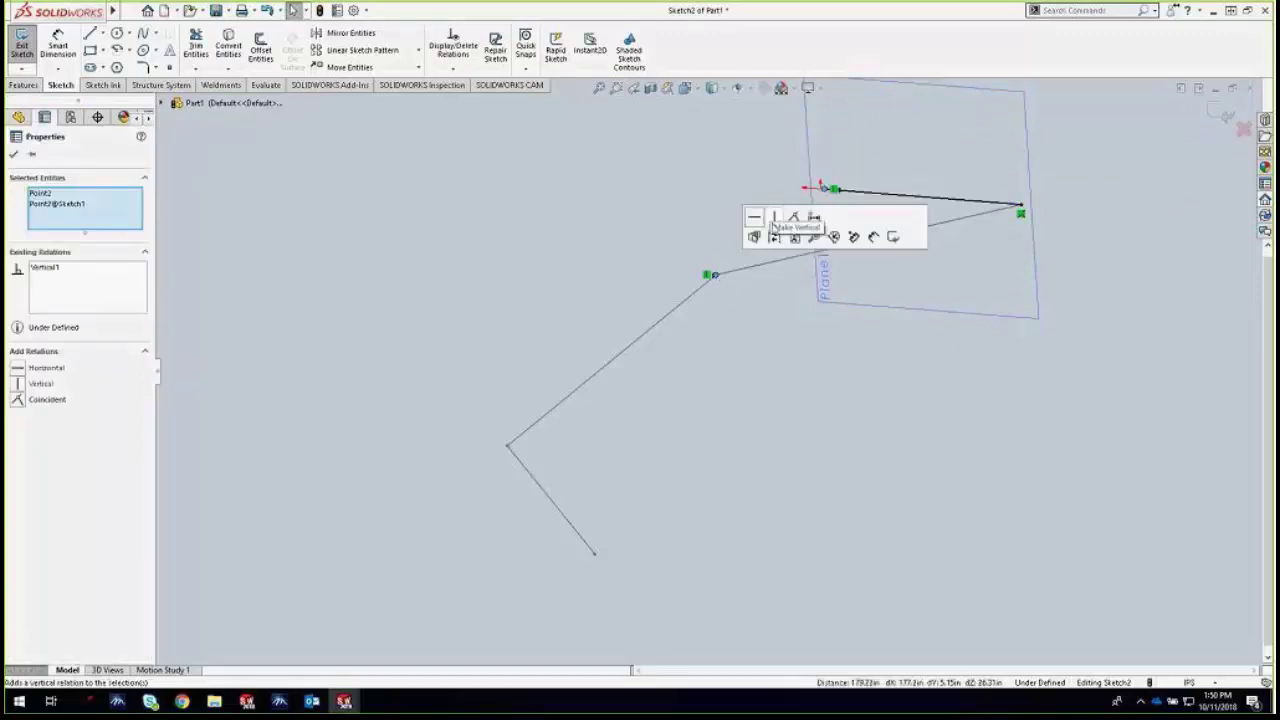
pyautogui.hotkey('ctrl', 'z')
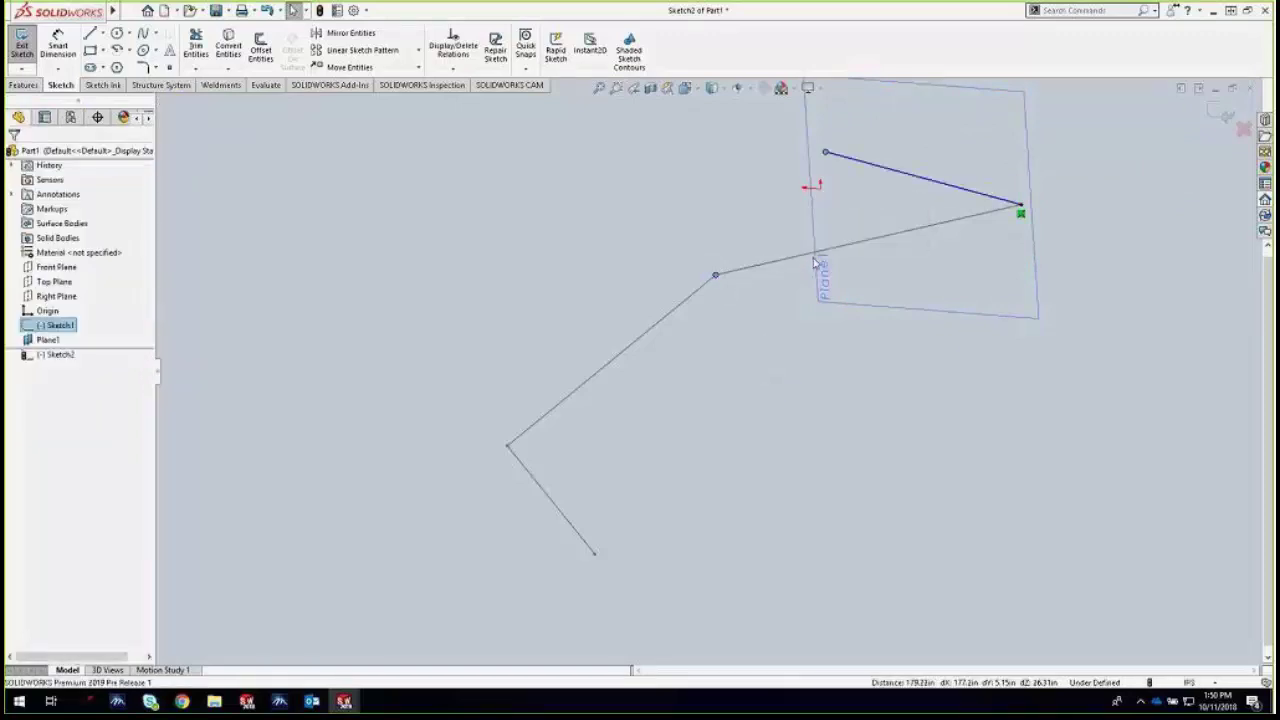
# Add a horizontal relation between the slanted line's free endpoint and the adjacent upper frame corner
pyautogui.click(826, 154)
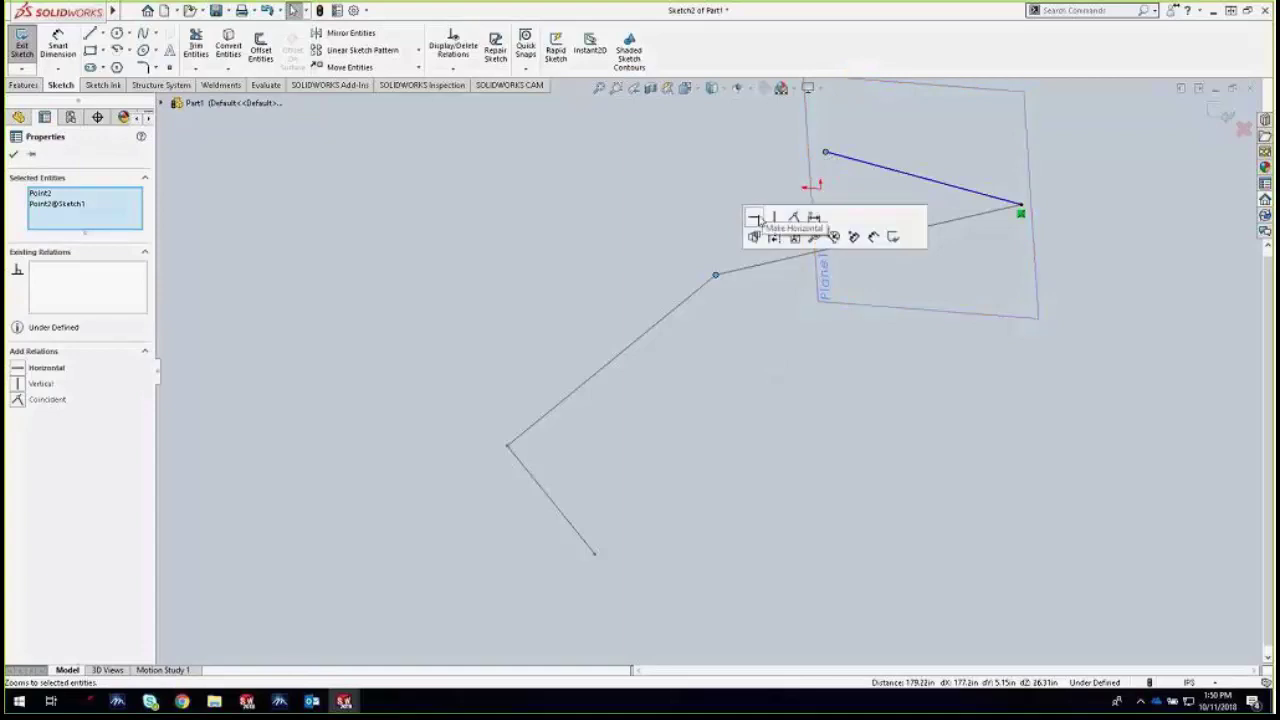
pyautogui.click(746, 380)
pyautogui.hotkey('ctrl', '7')
pyautogui.hotkey('ctrl', '1')
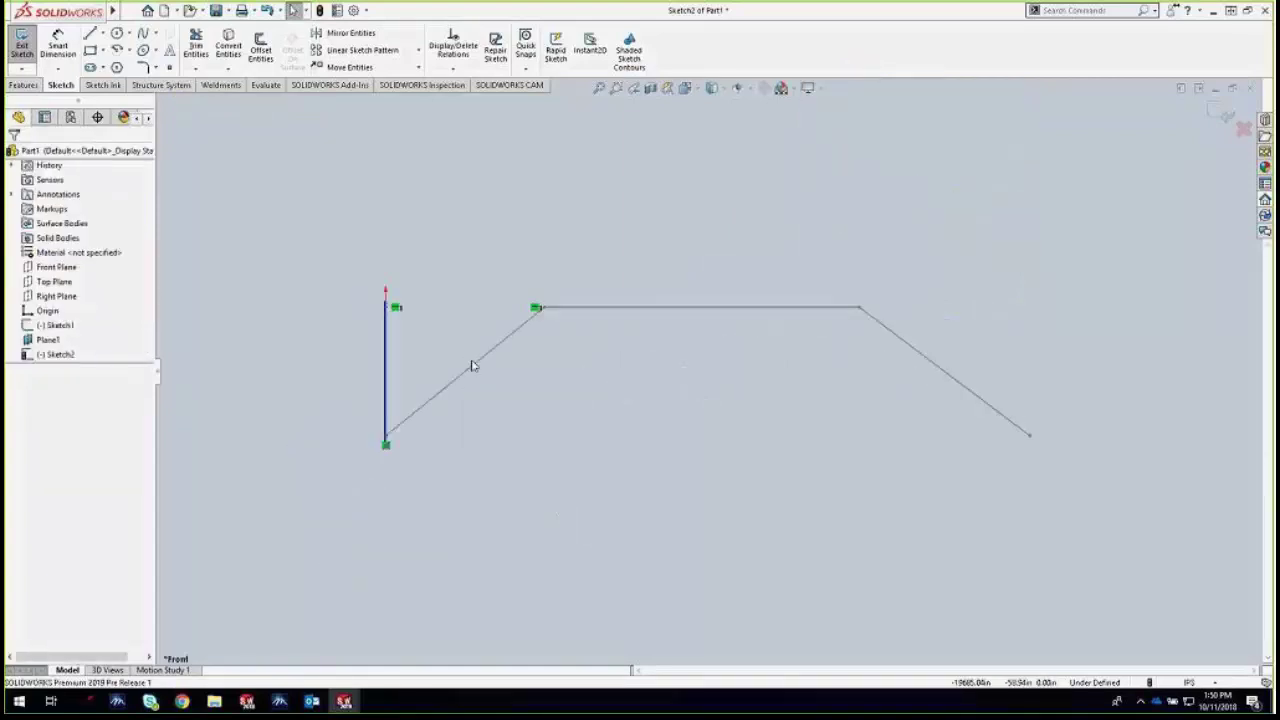
# Pull the slanted line's free endpoint outward so the line is about 180 in long, and exit the sketch
pyautogui.hotkey('ctrl', '8')
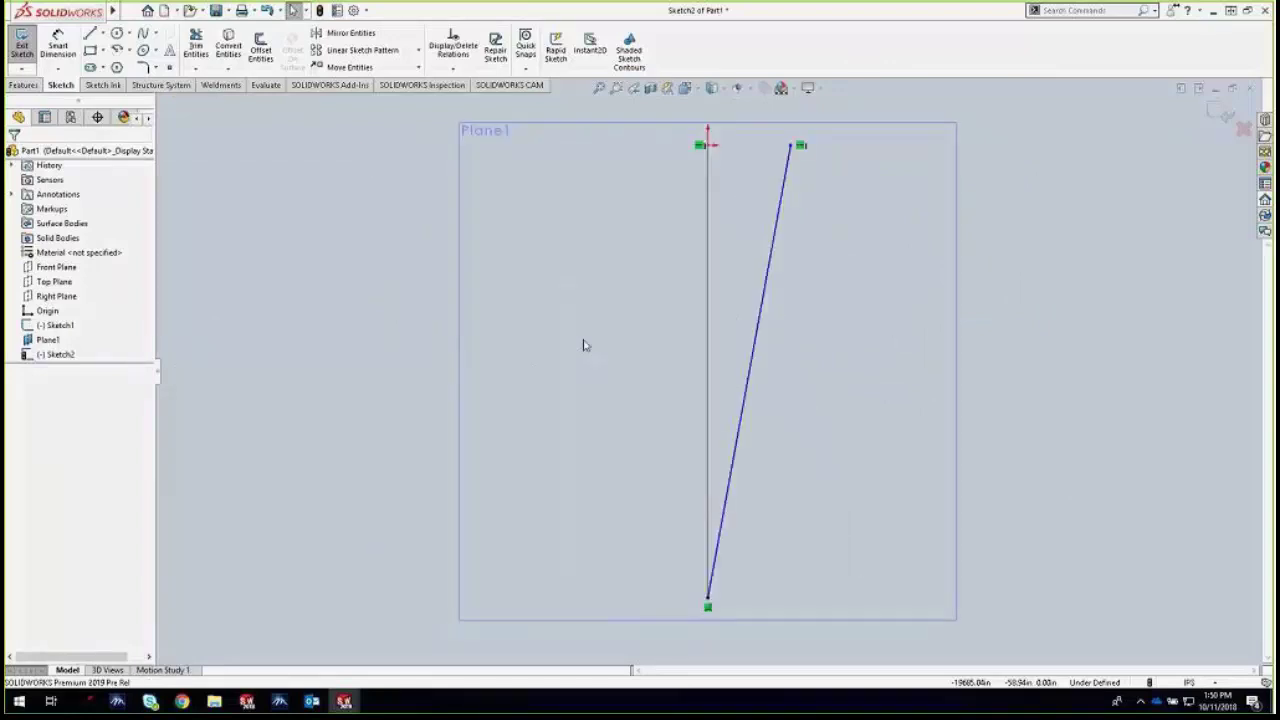
pyautogui.scroll(3, 709, 369)
pyautogui.moveTo(748, 262)
pyautogui.mouseDown()
pyautogui.moveTo(894, 277)
pyautogui.moveTo(880, 280)
pyautogui.mouseUp()
pyautogui.moveTo(843, 454)
pyautogui.mouseDown(button='middle')
pyautogui.moveTo(713, 377)
pyautogui.moveTo(671, 186)
pyautogui.moveTo(678, 234)
pyautogui.moveTo(1079, 125)
pyautogui.mouseUp(button='middle')
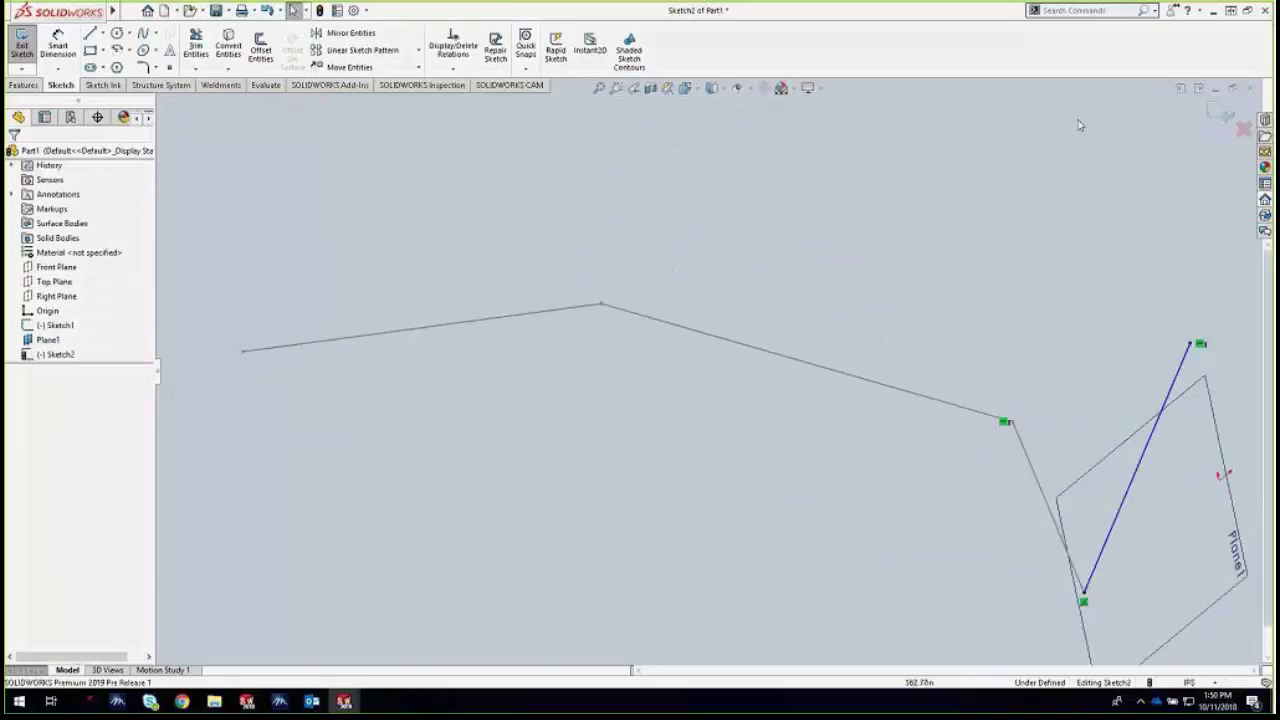
pyautogui.click(1222, 113)
pyautogui.press('f')
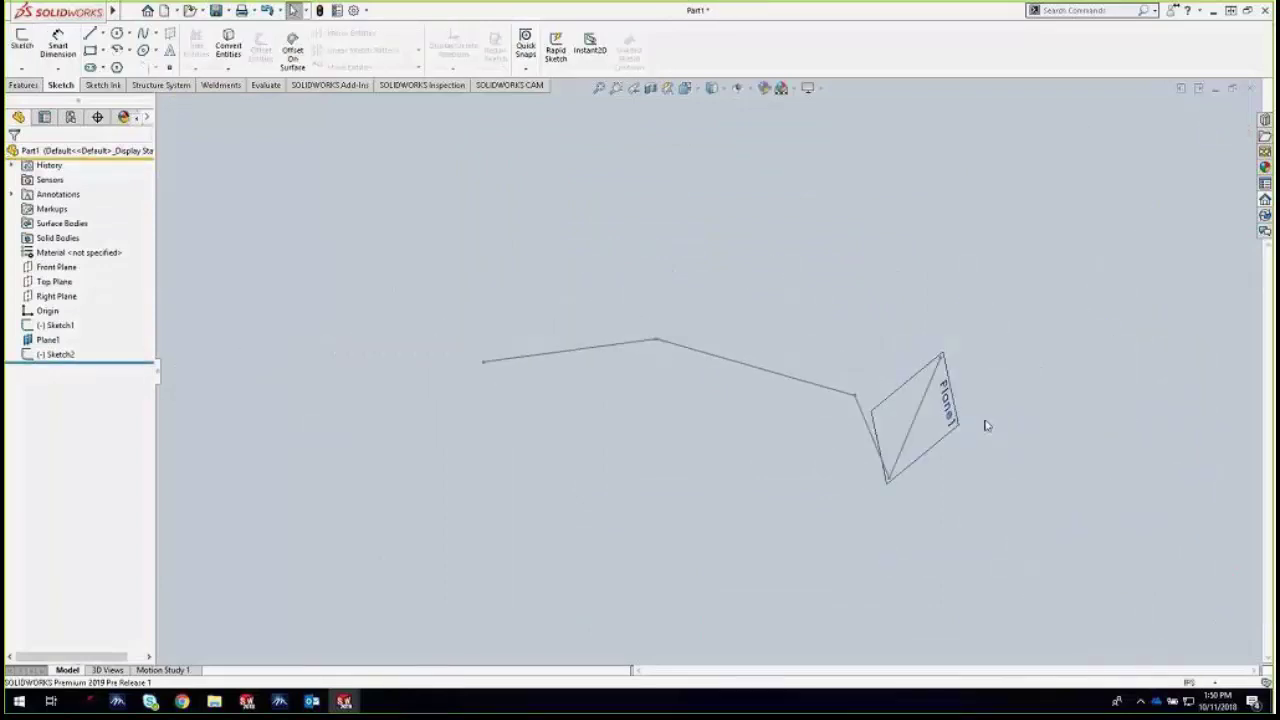
pyautogui.click(950, 418)
pyautogui.click(995, 390)
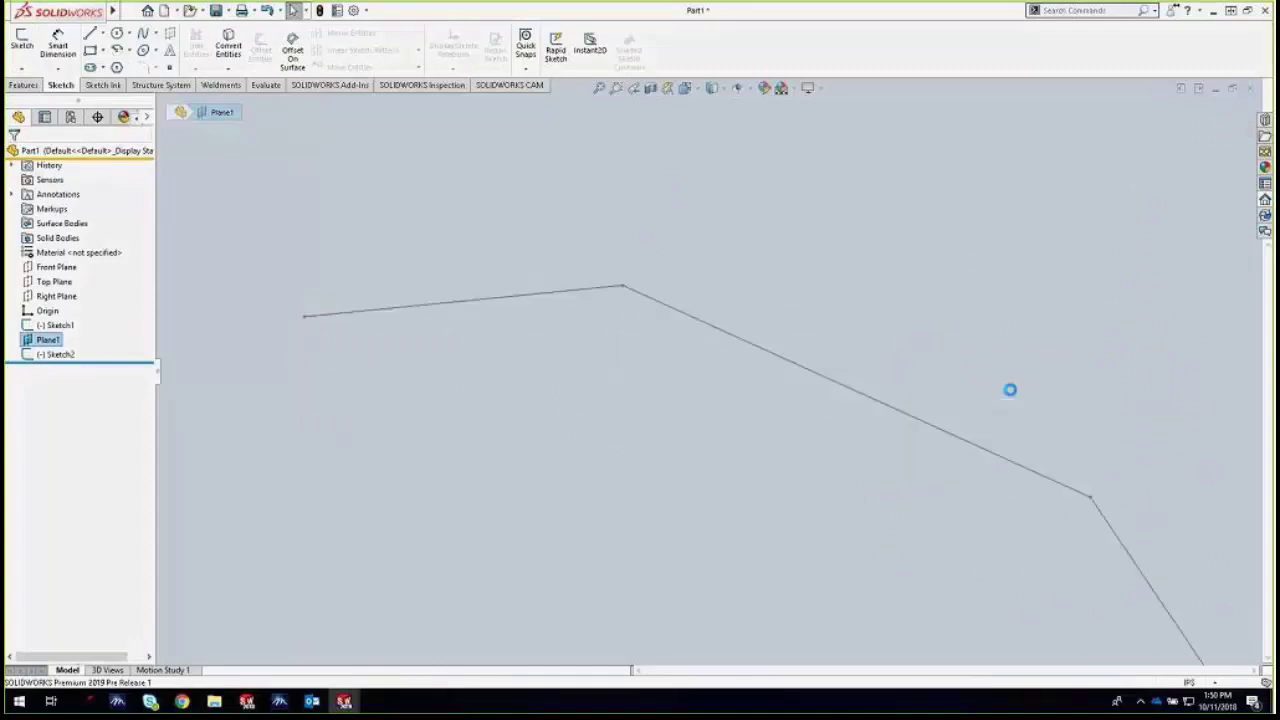
pyautogui.moveTo(597, 431)
pyautogui.mouseDown(button='middle')
pyautogui.moveTo(474, 331)
pyautogui.moveTo(469, 223)
pyautogui.moveTo(416, 282)
pyautogui.moveTo(537, 417)
pyautogui.mouseUp(button='middle')
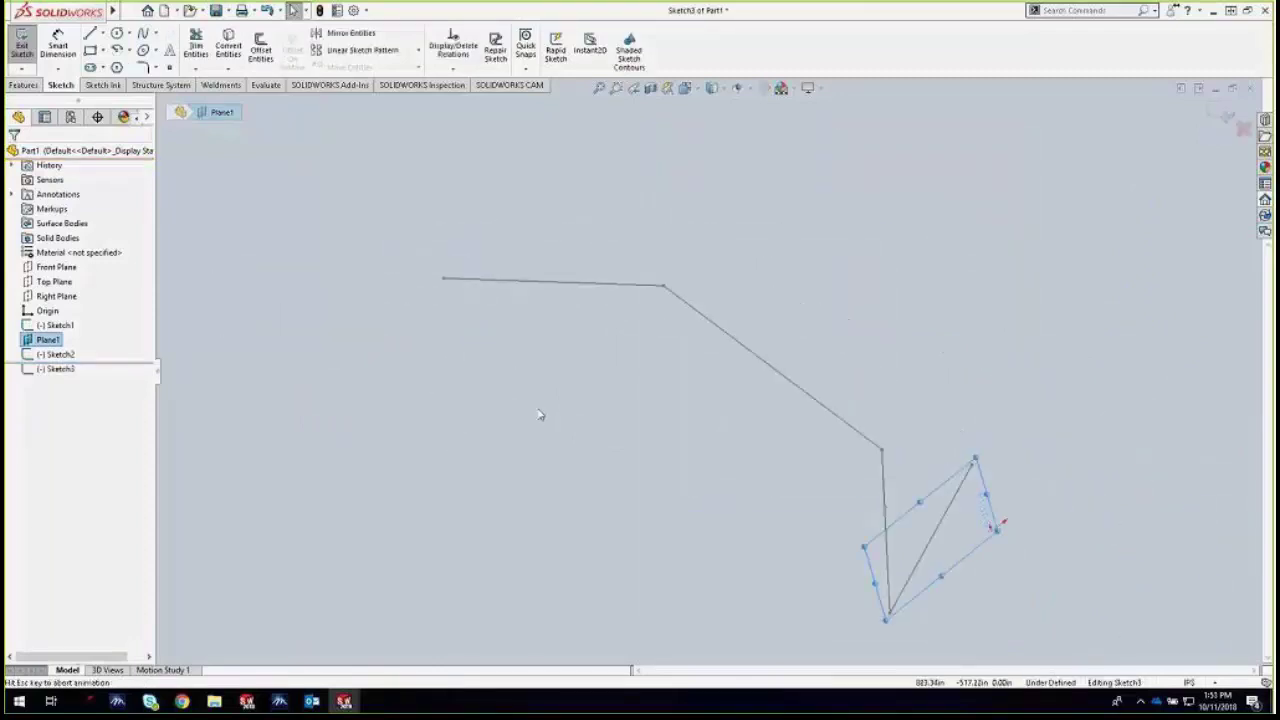
pyautogui.click(537, 417)
pyautogui.click(221, 85)
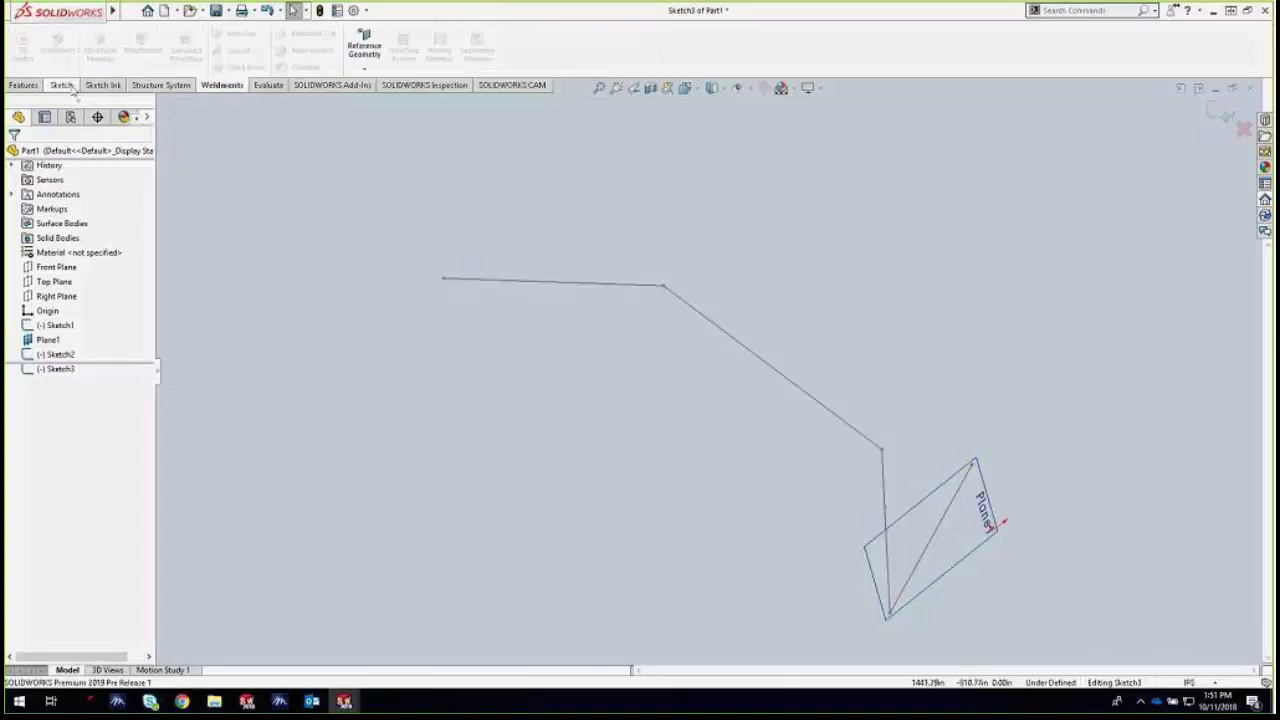
pyautogui.click(1224, 113)
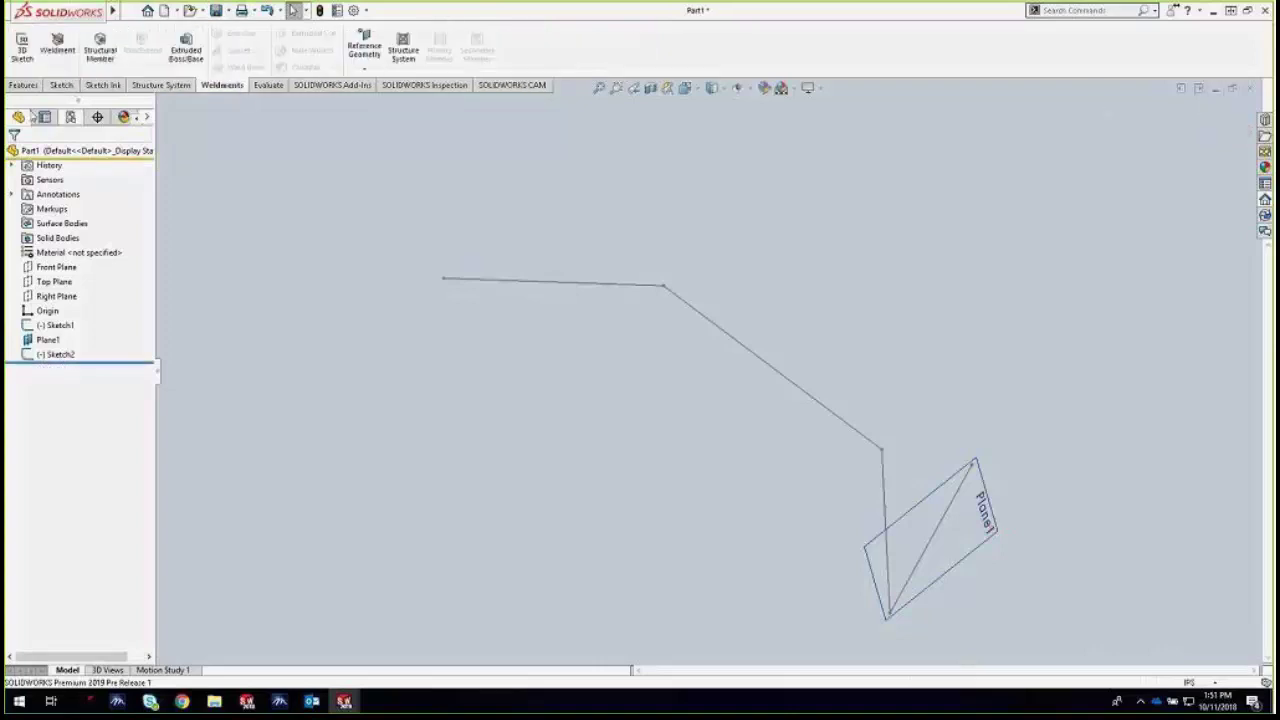
# Make the part a weldment and apply a _CFHT Profiles Tube Square - Configured TS 10 x 10 x 0.5 structural member to the slanted line
pyautogui.click(64, 55)
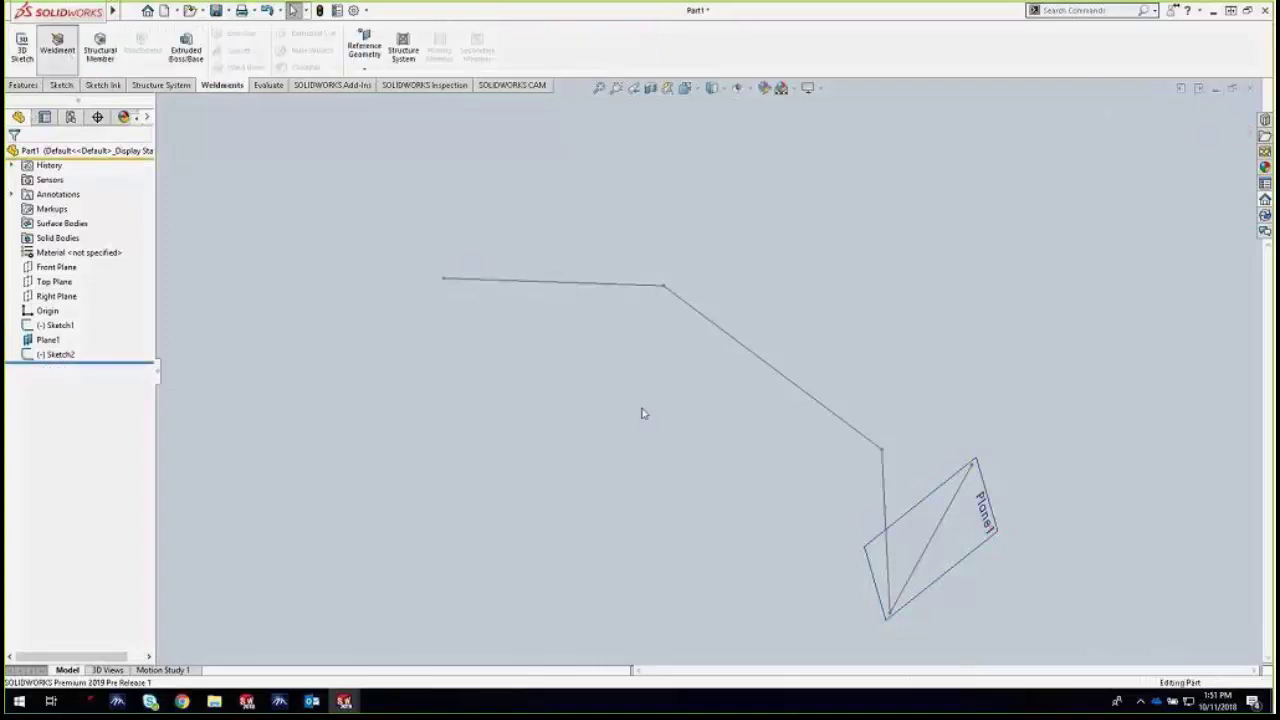
pyautogui.click(934, 543)
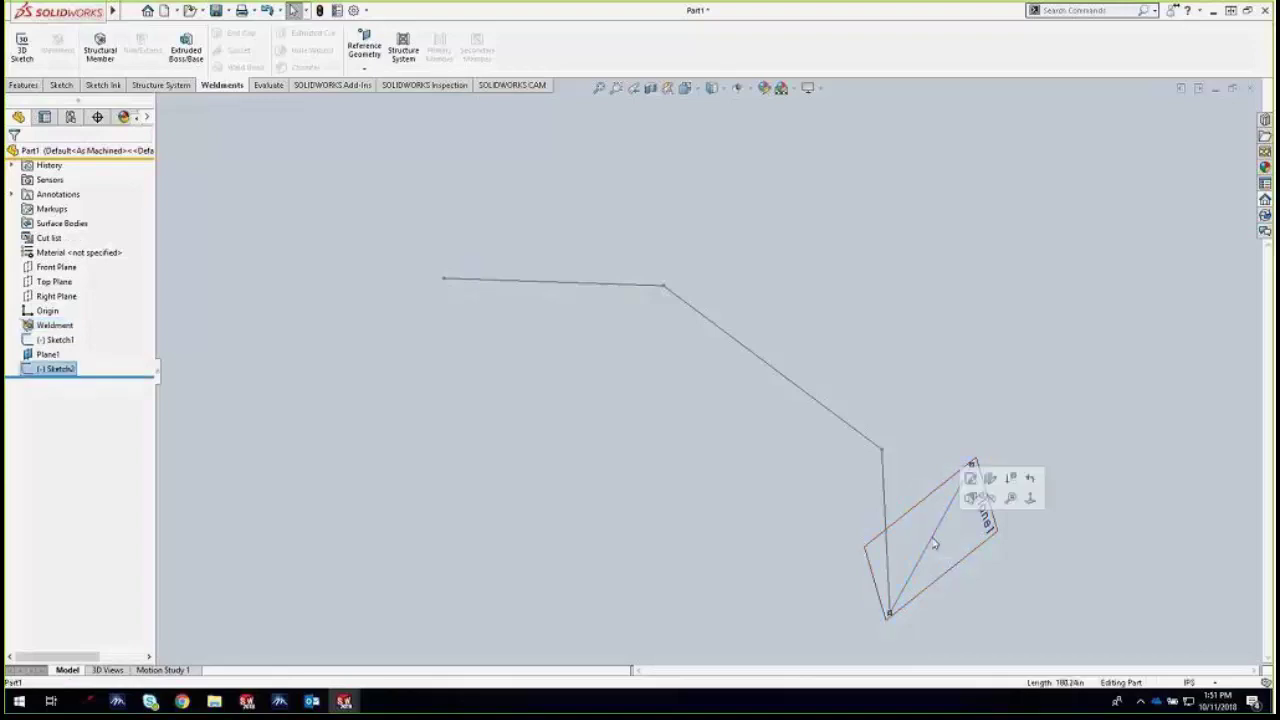
pyautogui.click(101, 50)
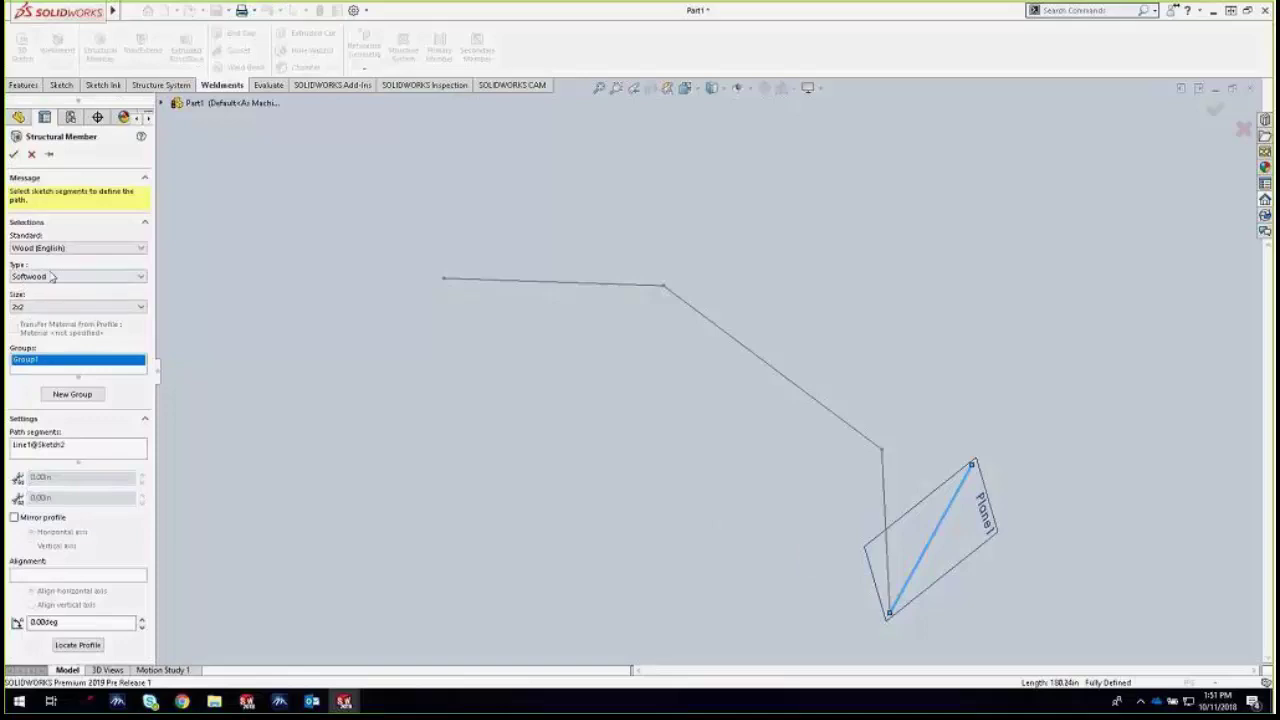
pyautogui.click(81, 248)
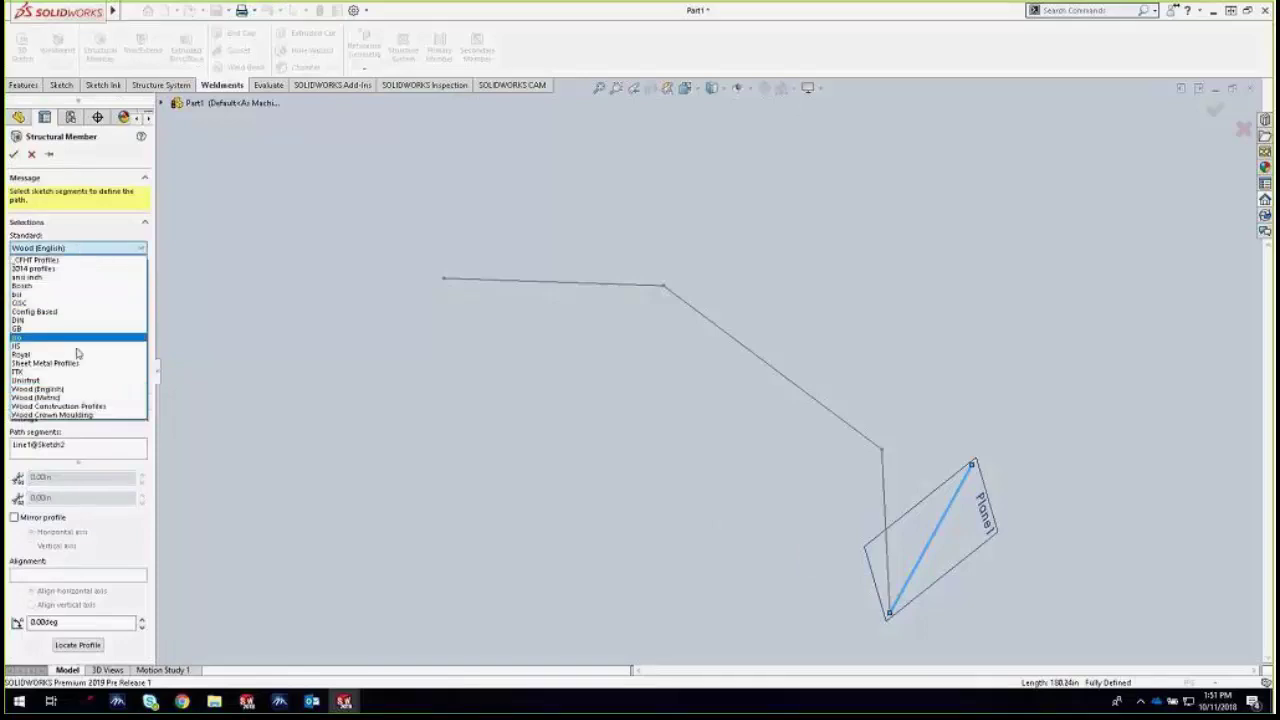
pyautogui.click(40, 260)
pyautogui.click(77, 278)
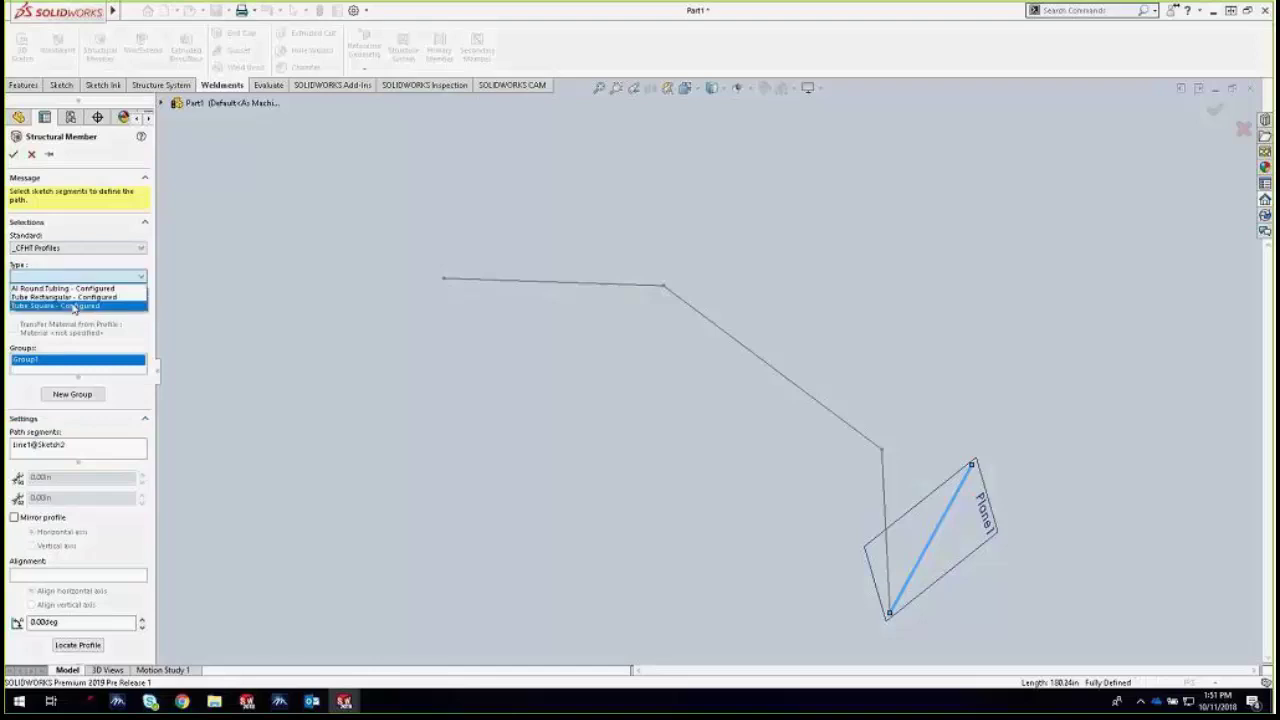
pyautogui.click(72, 305)
pyautogui.click(72, 307)
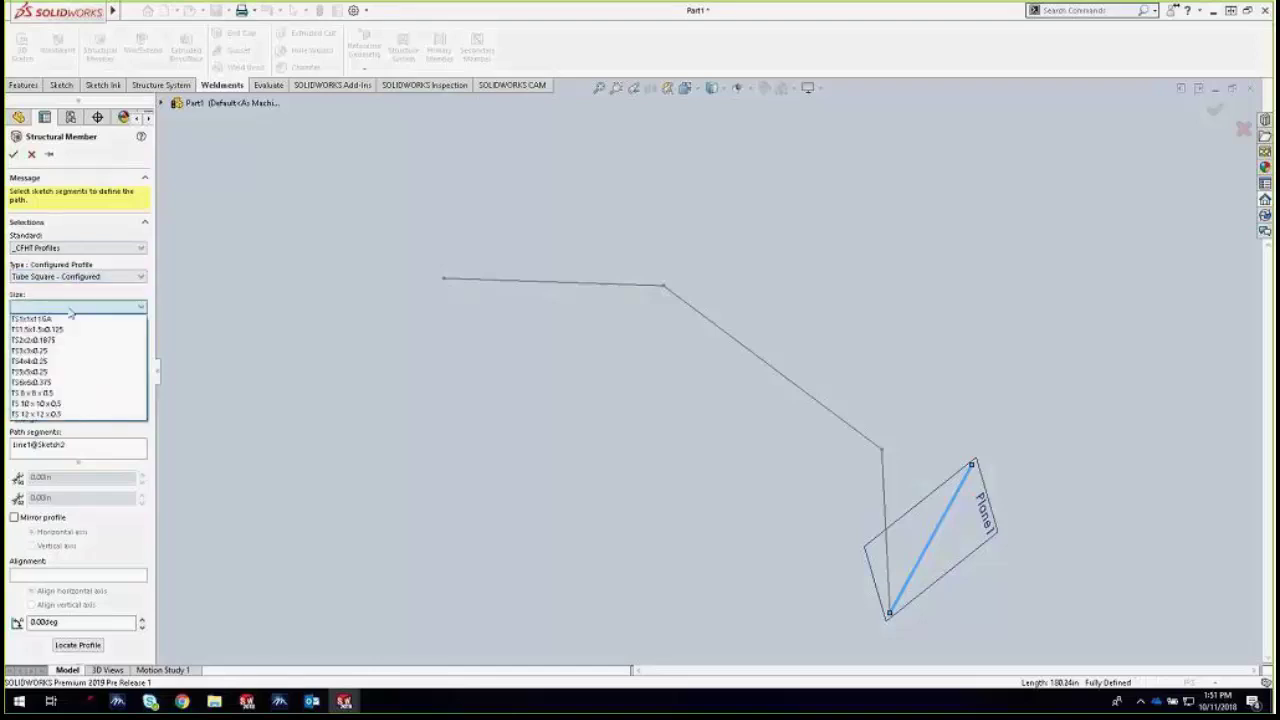
pyautogui.click(45, 403)
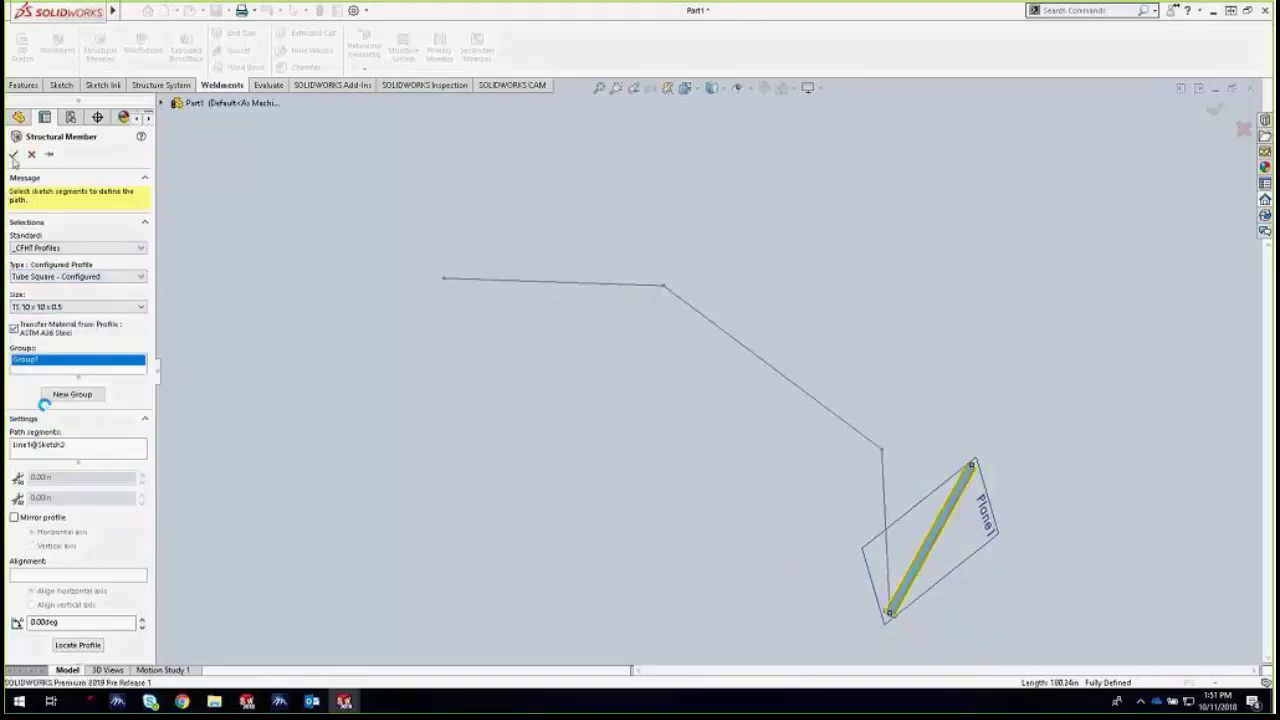
pyautogui.click(14, 156)
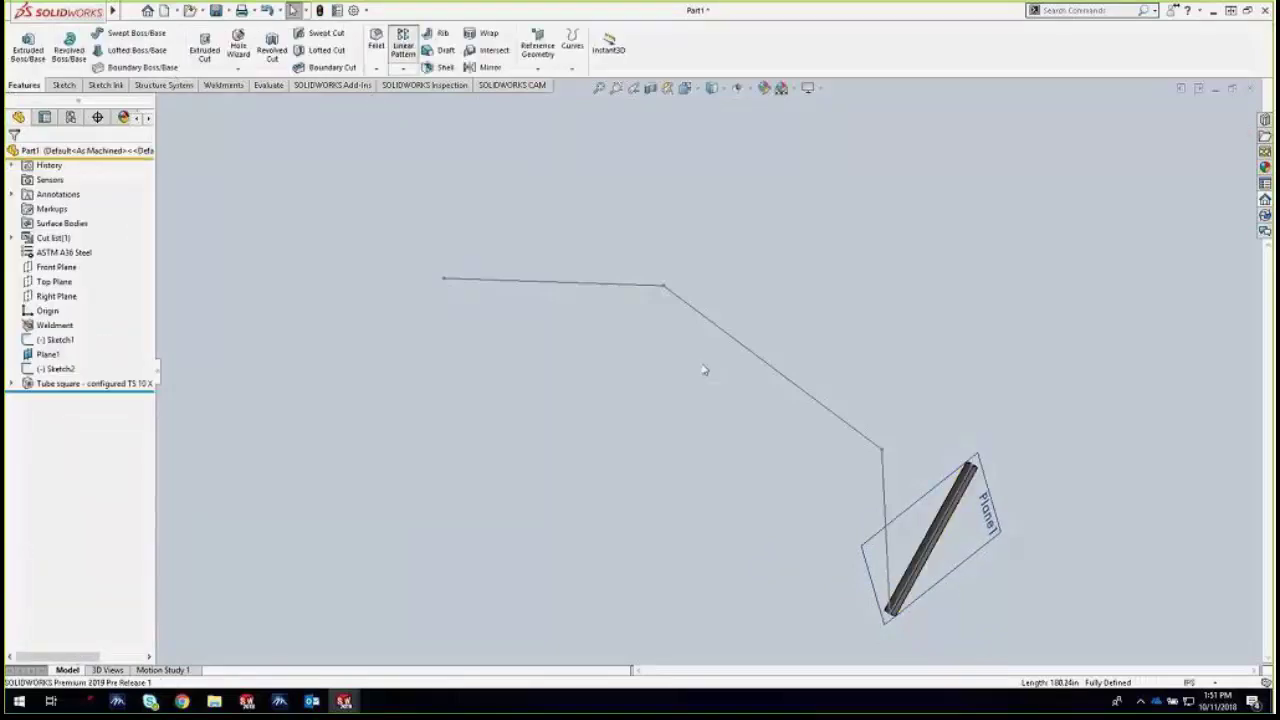
# Set up a linear pattern of the square tube body along the middle line of the frame sketch, with 12 in spacing and 10 instances
pyautogui.click(773, 376)
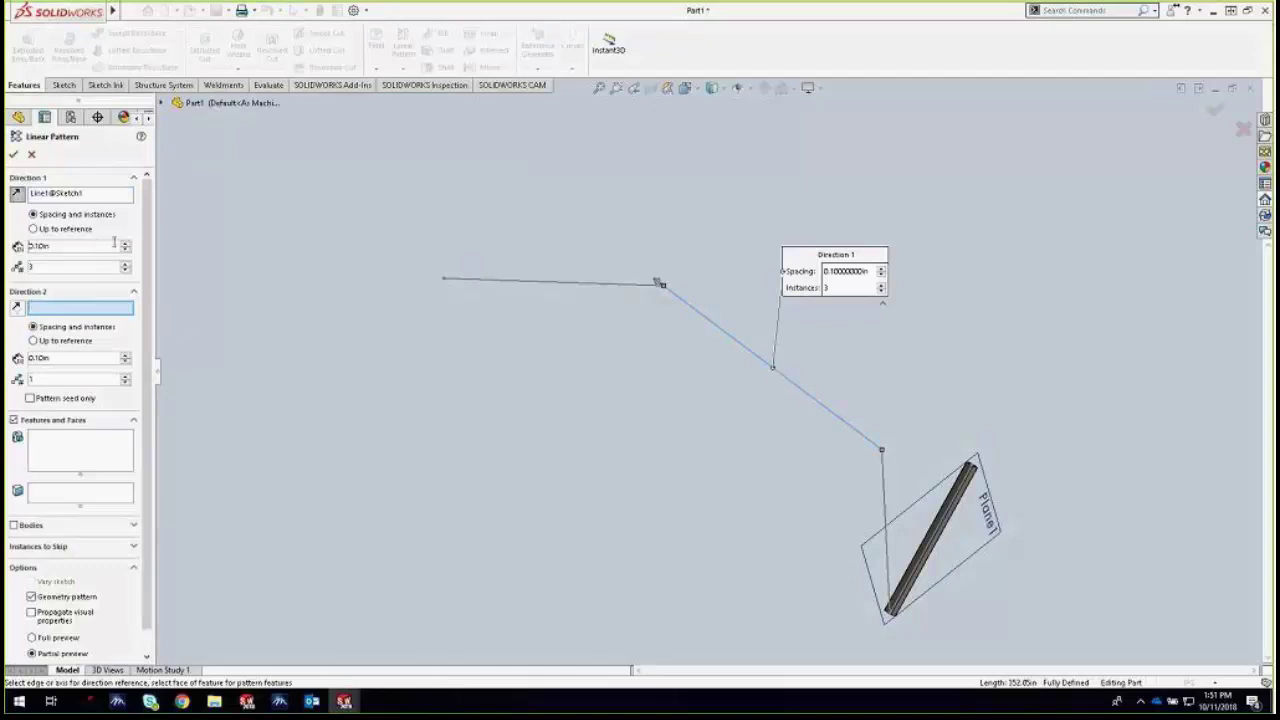
pyautogui.write('12')
pyautogui.press('Return')
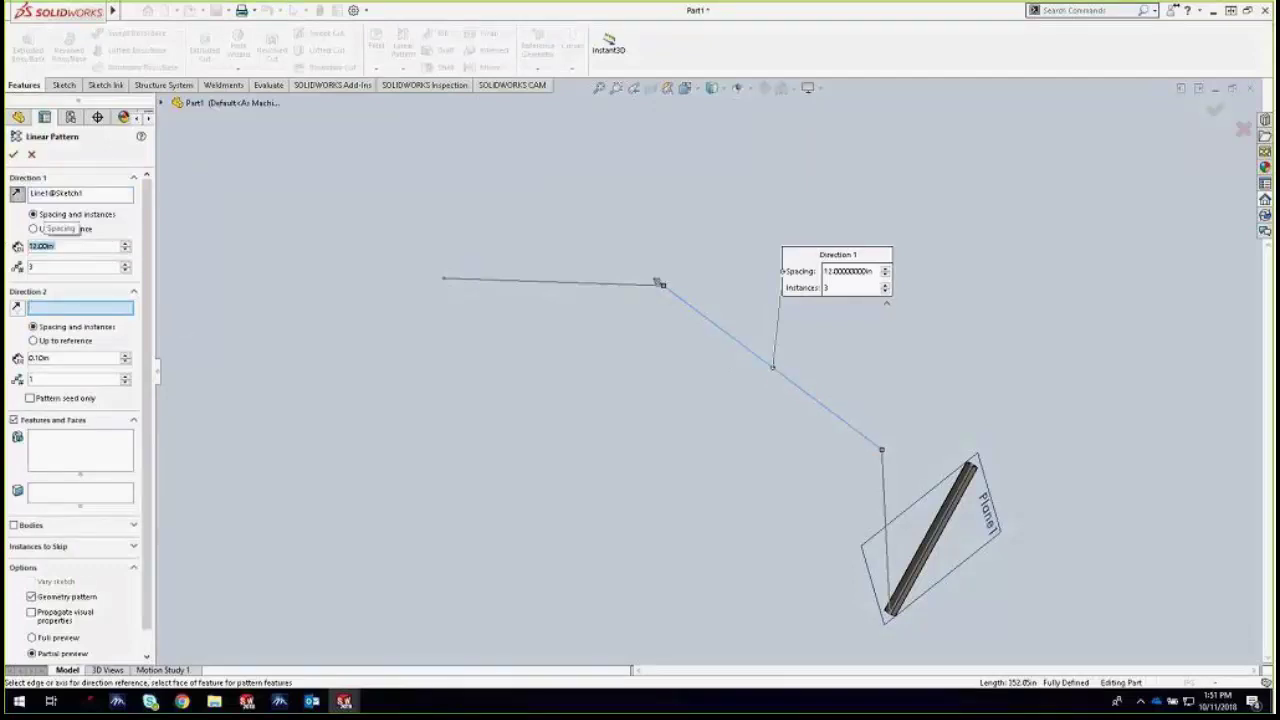
pyautogui.click(72, 270)
pyautogui.press('BackSpace')
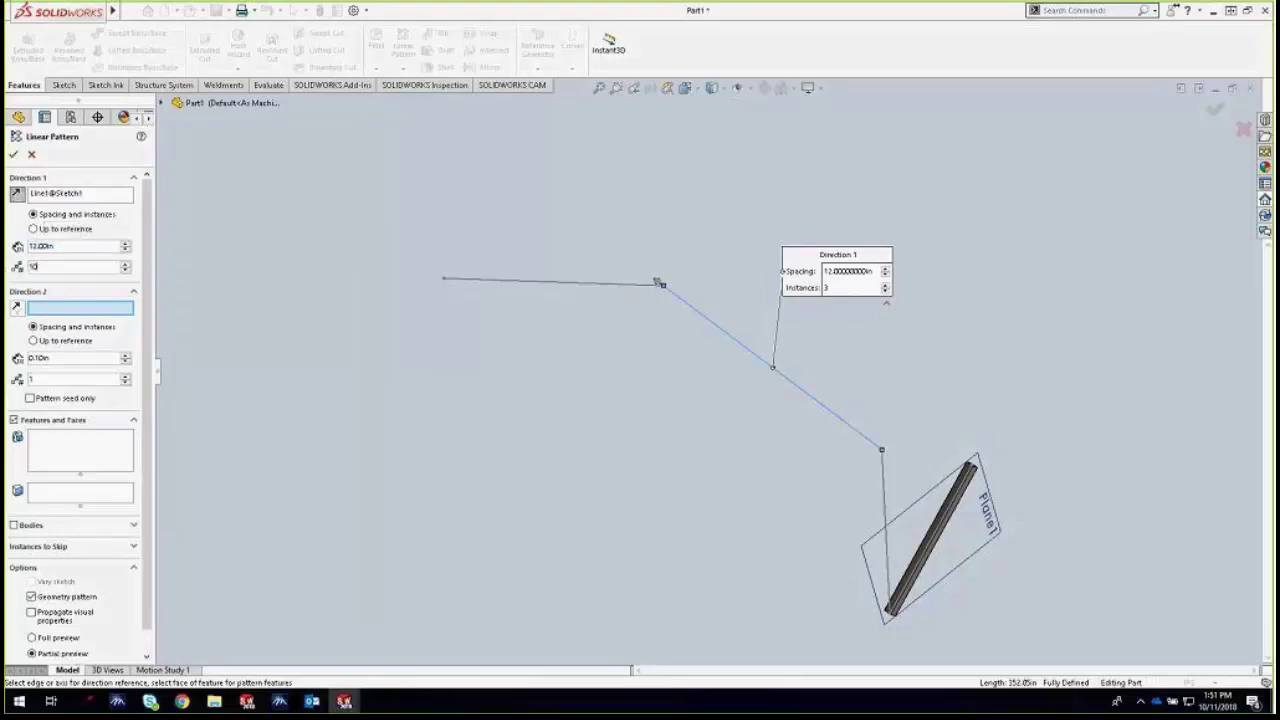
pyautogui.write('10')
pyautogui.press('Return')
pyautogui.click(70, 467)
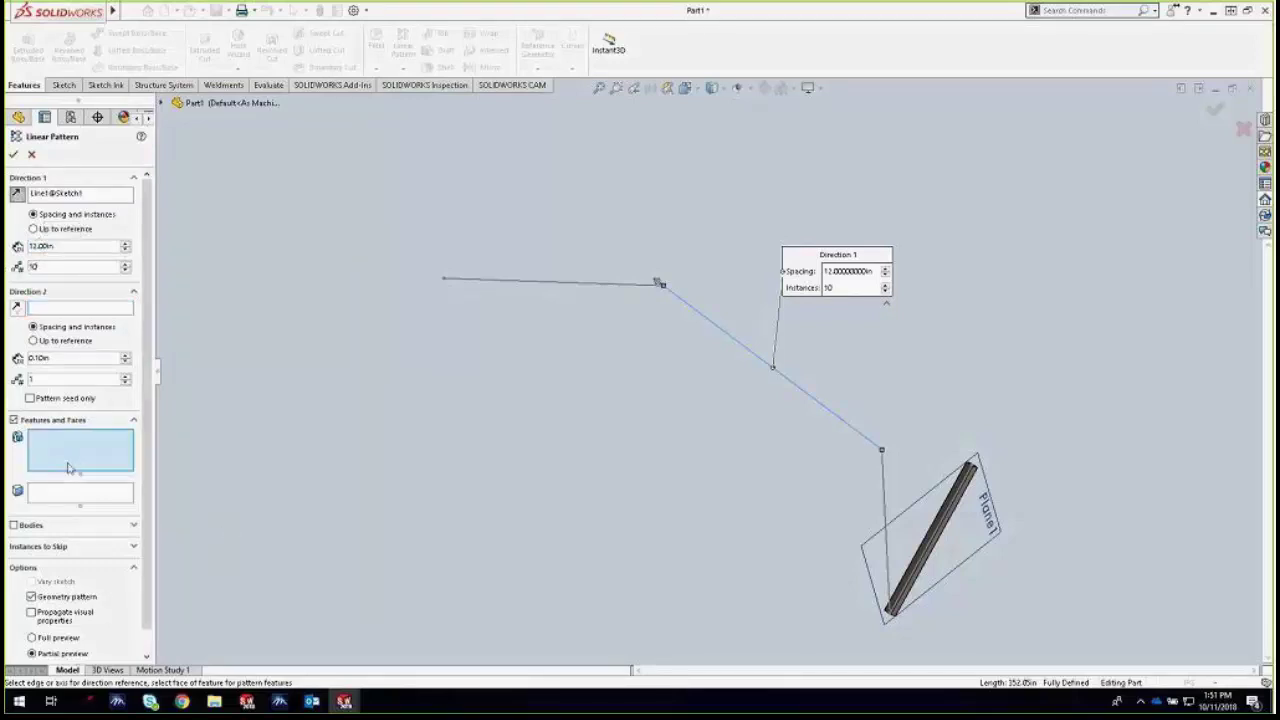
pyautogui.click(15, 525)
pyautogui.click(925, 537)
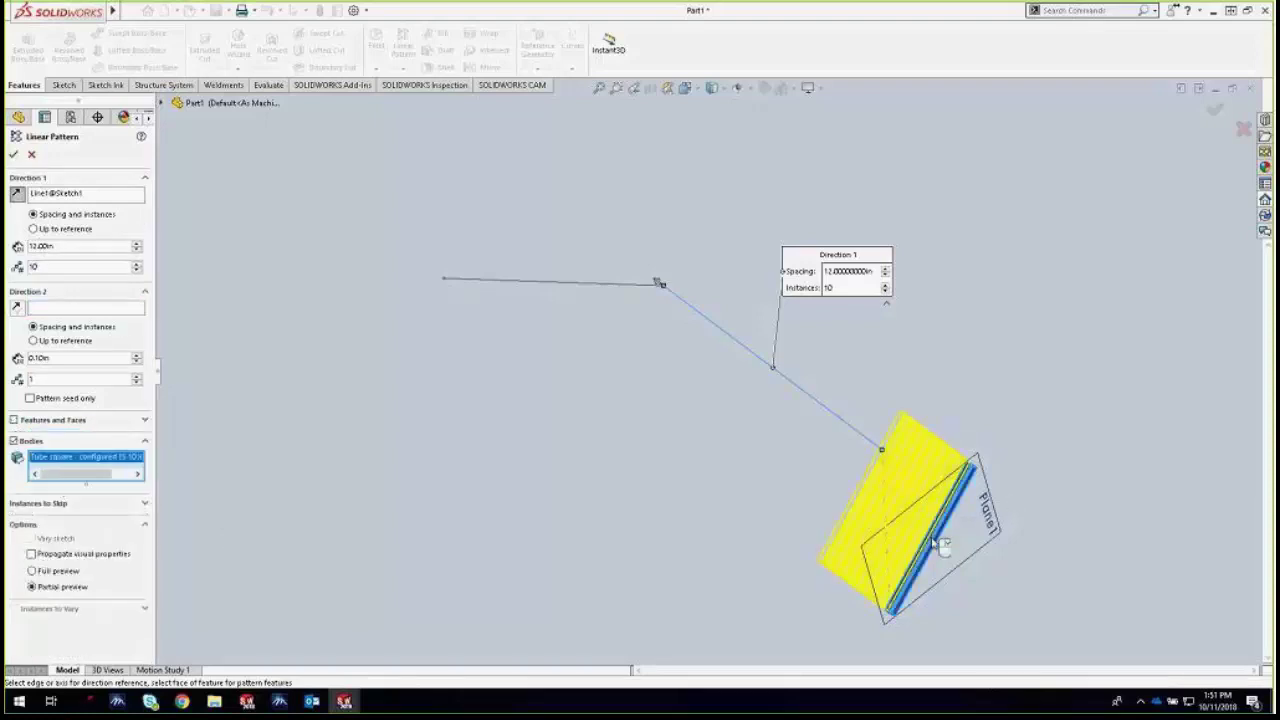
# Change the tube pattern's spacing along the frame line to 10 ft
pyautogui.doubleClick(8, 250)
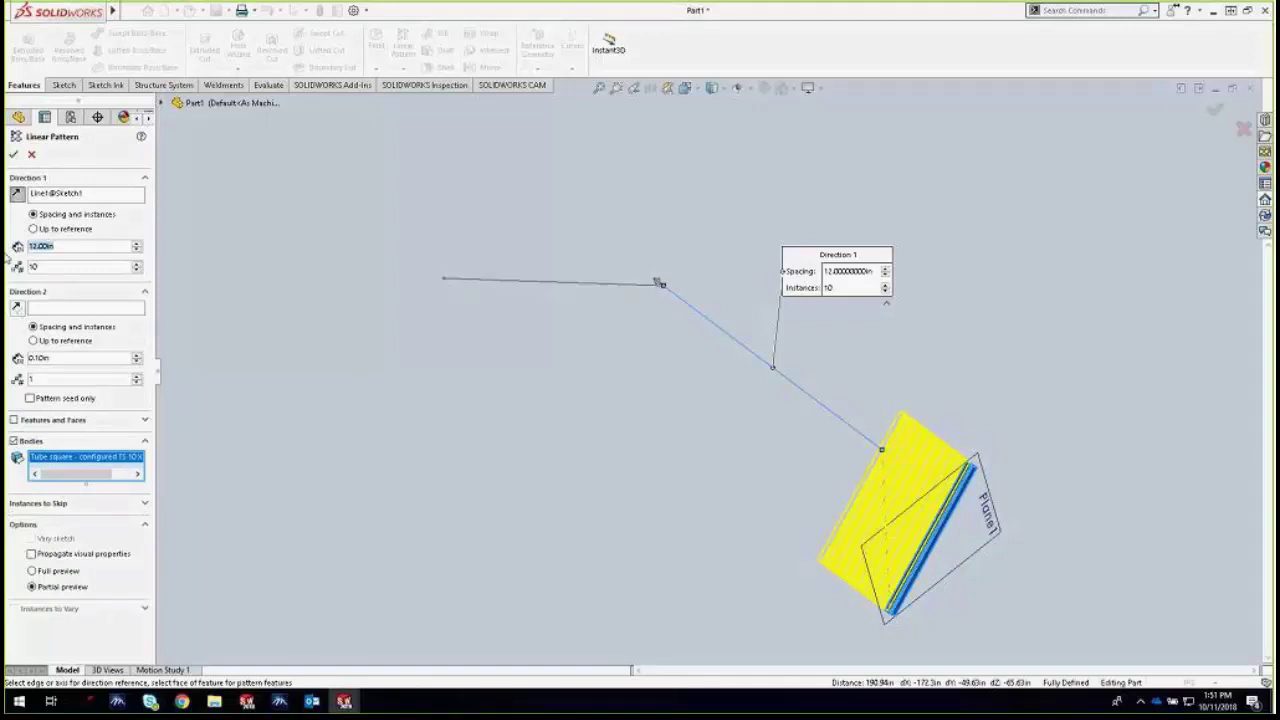
pyautogui.write('10')
pyautogui.press('Return')
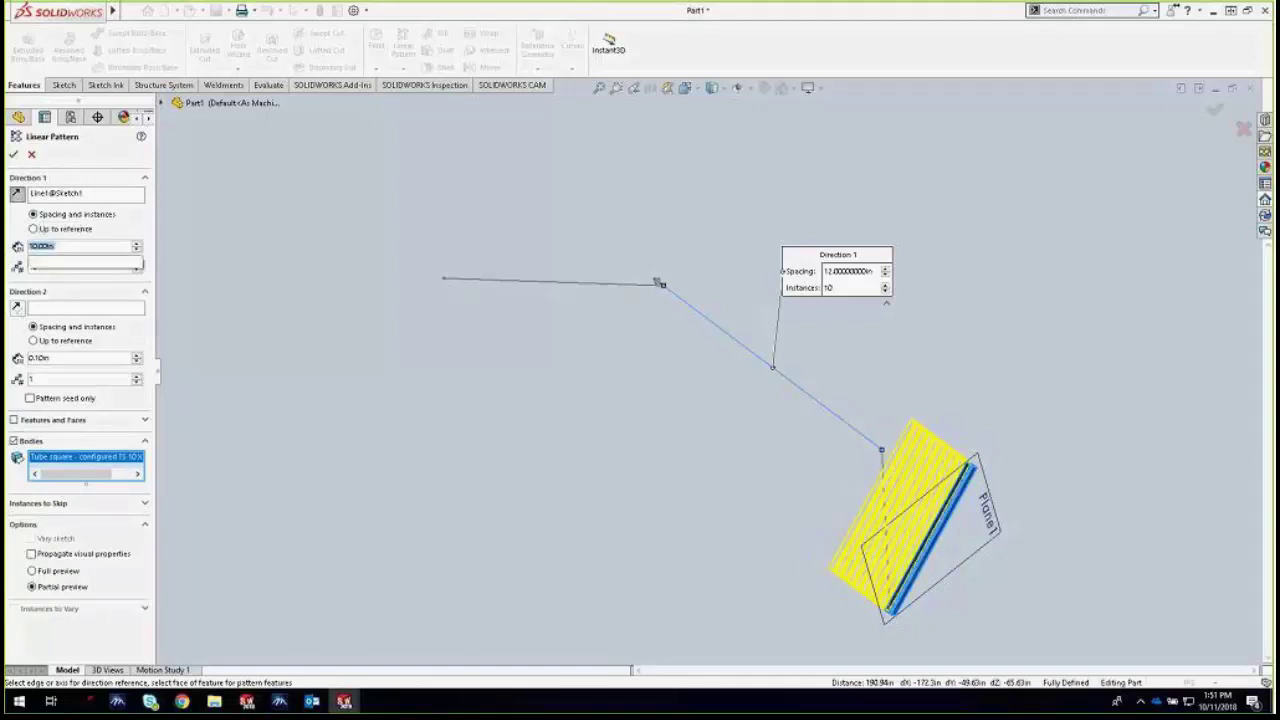
pyautogui.write('10ft')
pyautogui.press('Return')
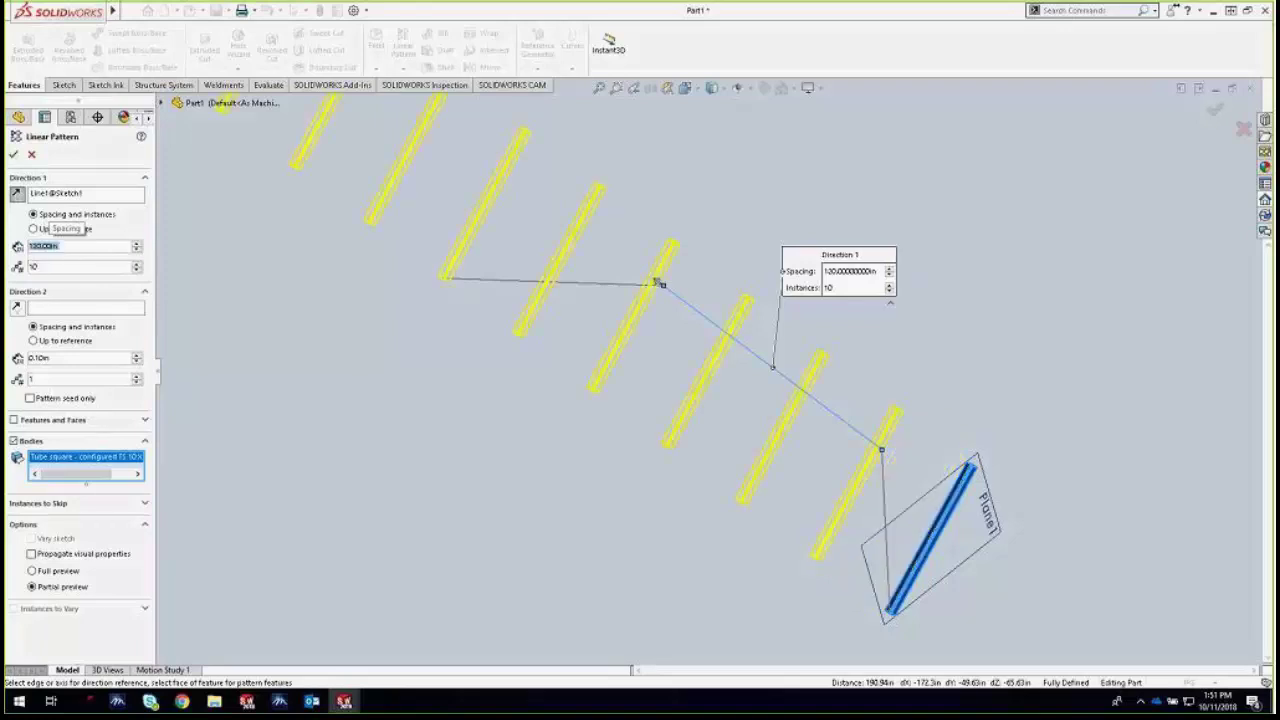
# Set the tube pattern to 6 instances and accept the linear pattern
pyautogui.doubleClick(40, 266)
pyautogui.write('5')
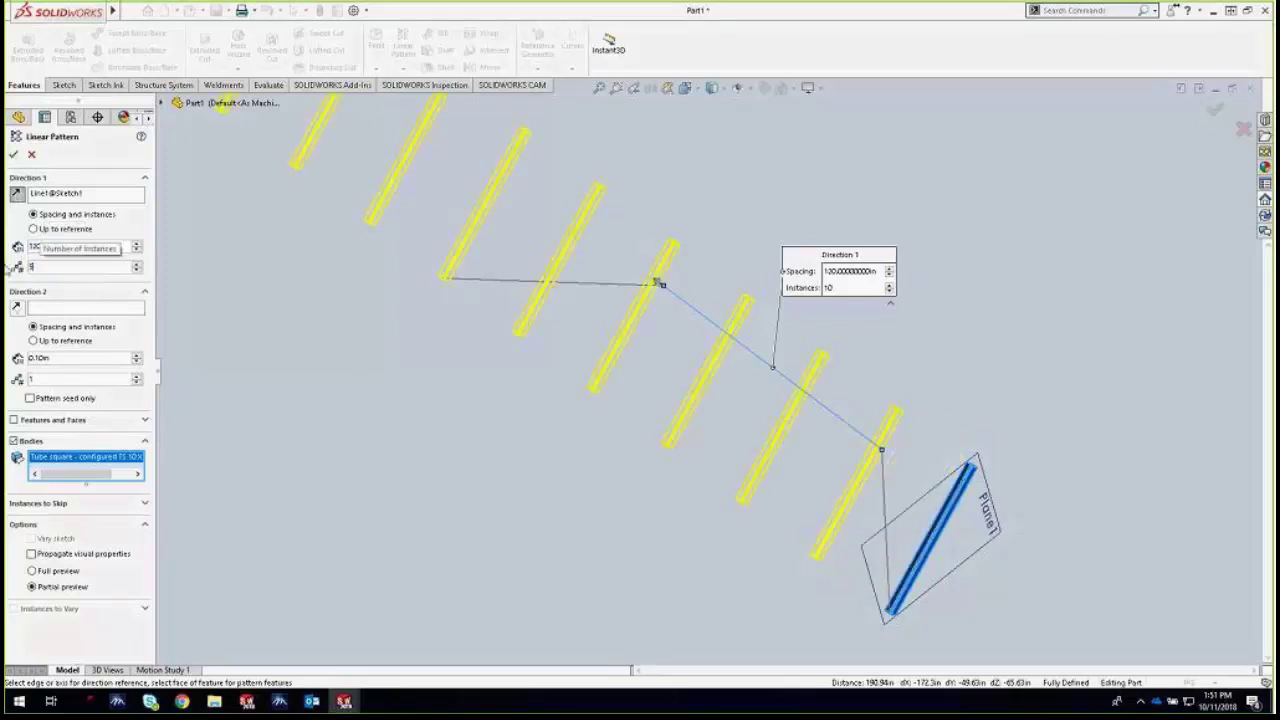
pyautogui.click(137, 264)
pyautogui.click(137, 264)
pyautogui.click(137, 264)
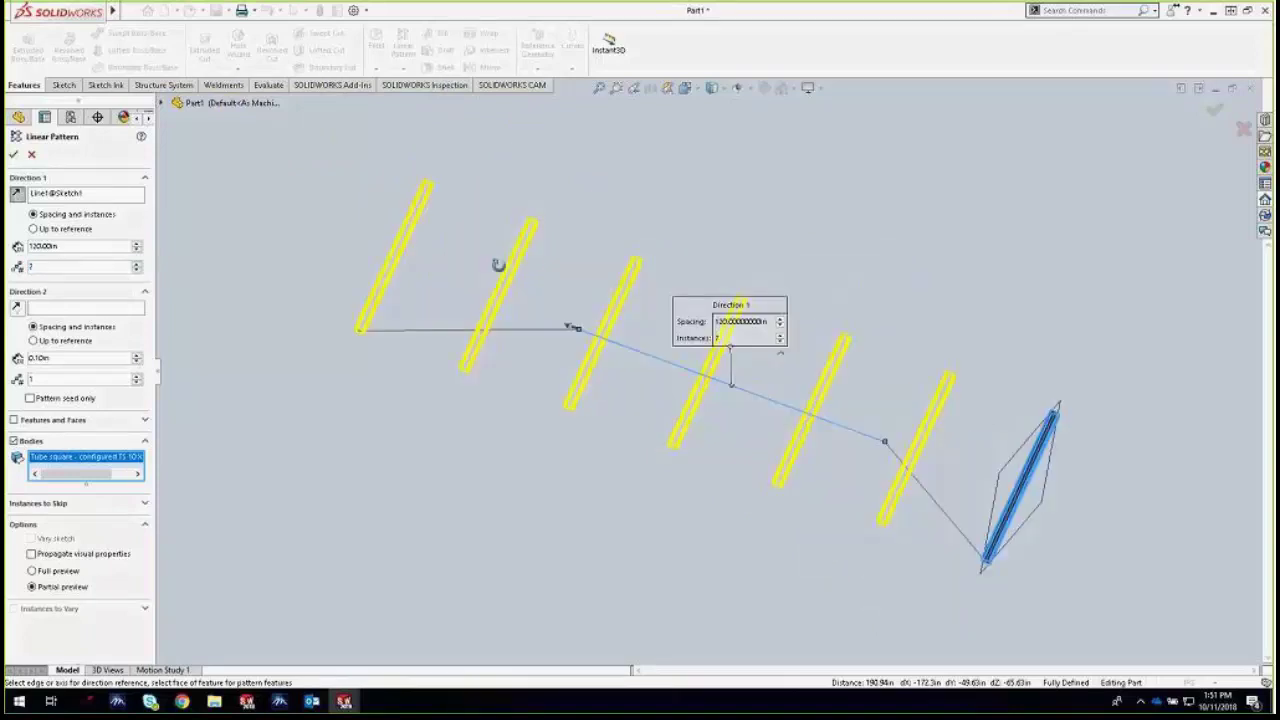
pyautogui.click(137, 270)
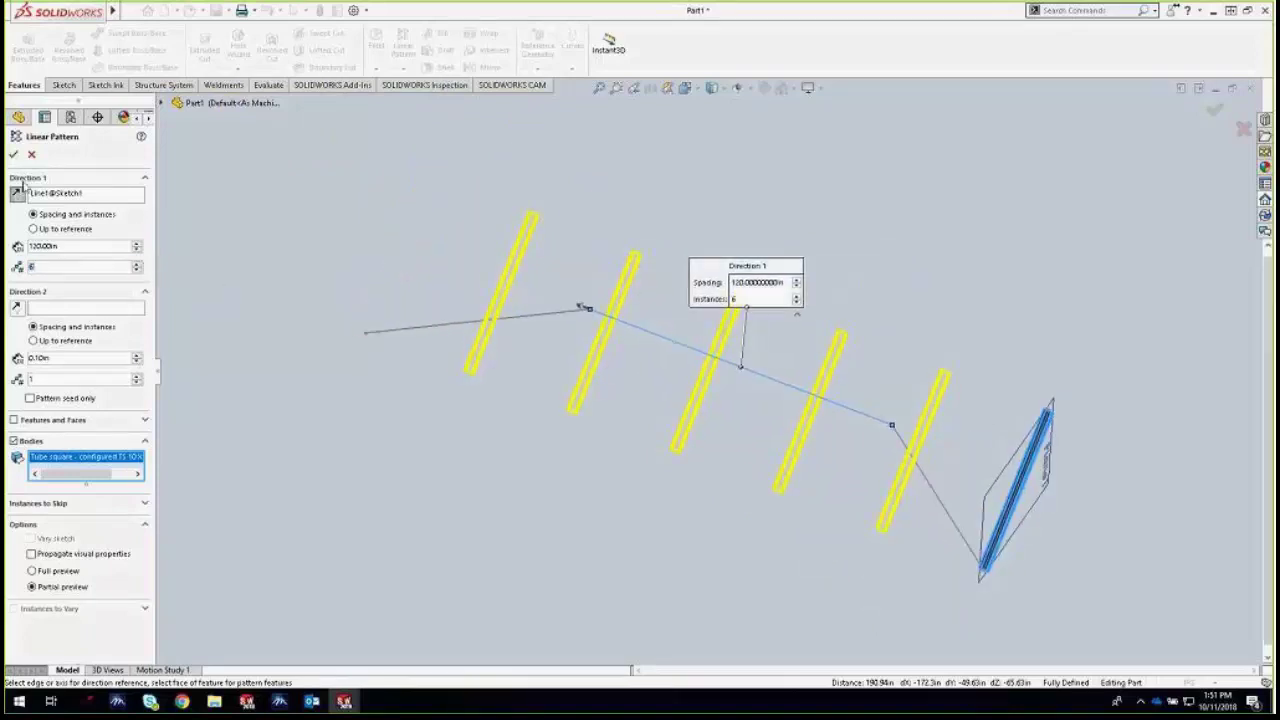
pyautogui.click(16, 154)
# In the slanted line's sketch, remove the free endpoint's horizontal relation and pull it up and outward to about X 150 in, Y 57 in
pyautogui.moveTo(463, 477); pyautogui.dragTo(409, 383, button='middle')
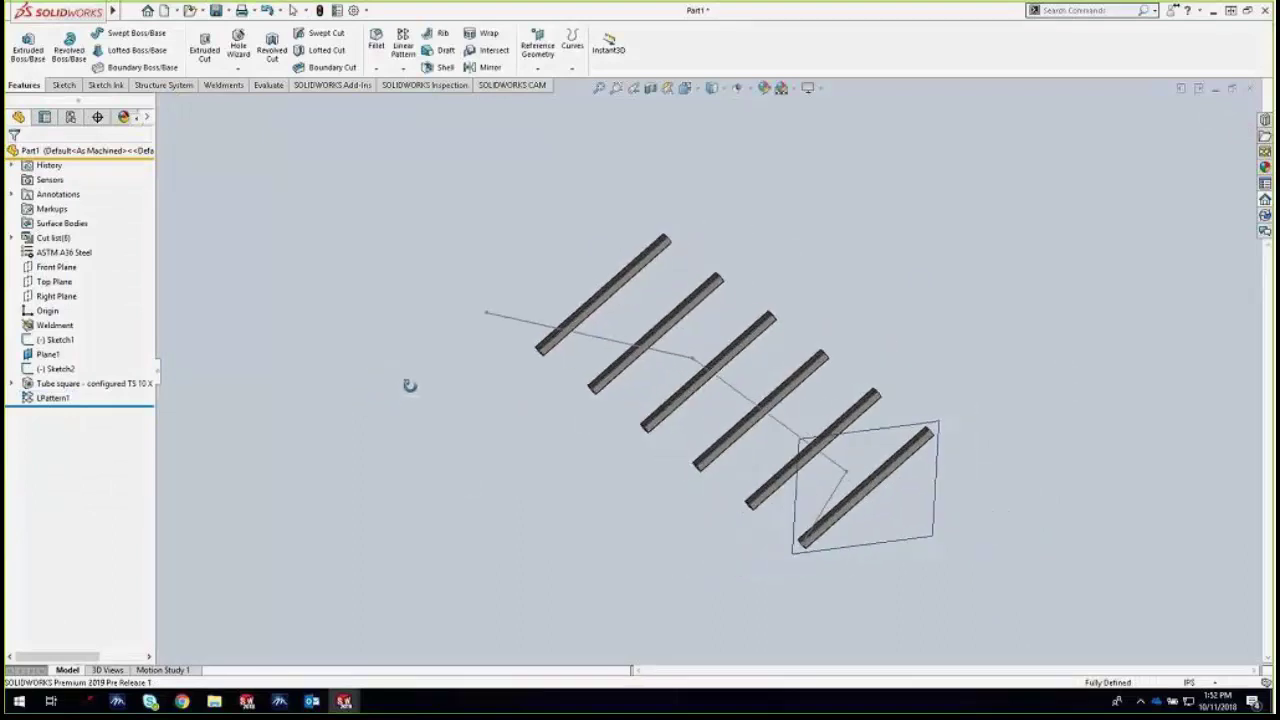
pyautogui.click(55, 368)
pyautogui.click(73, 326)
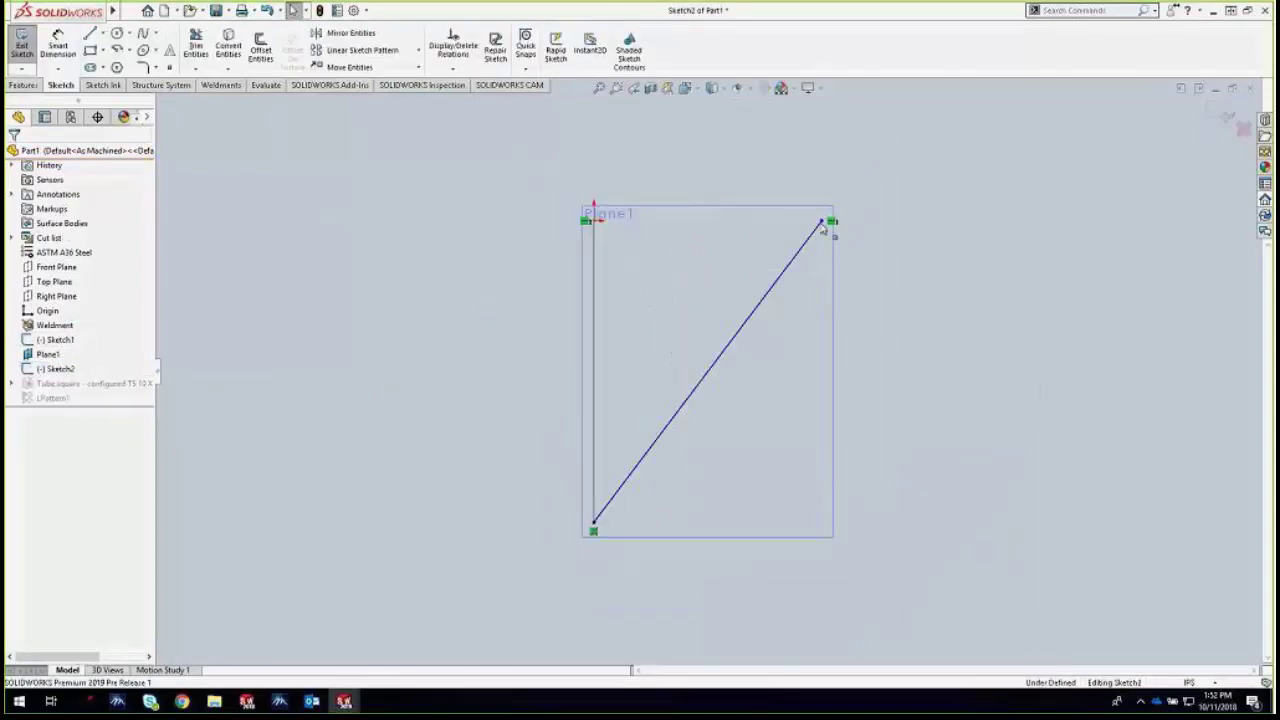
pyautogui.click(822, 223)
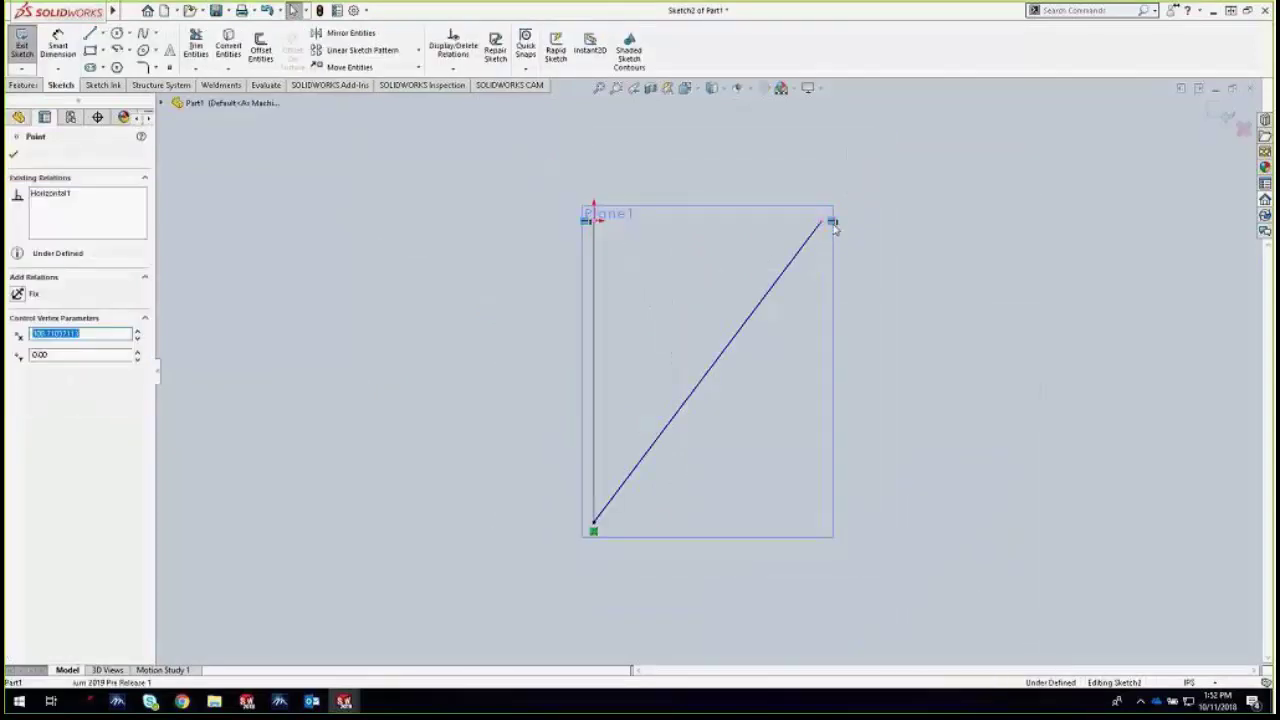
pyautogui.moveTo(824, 225); pyautogui.dragTo(911, 107)
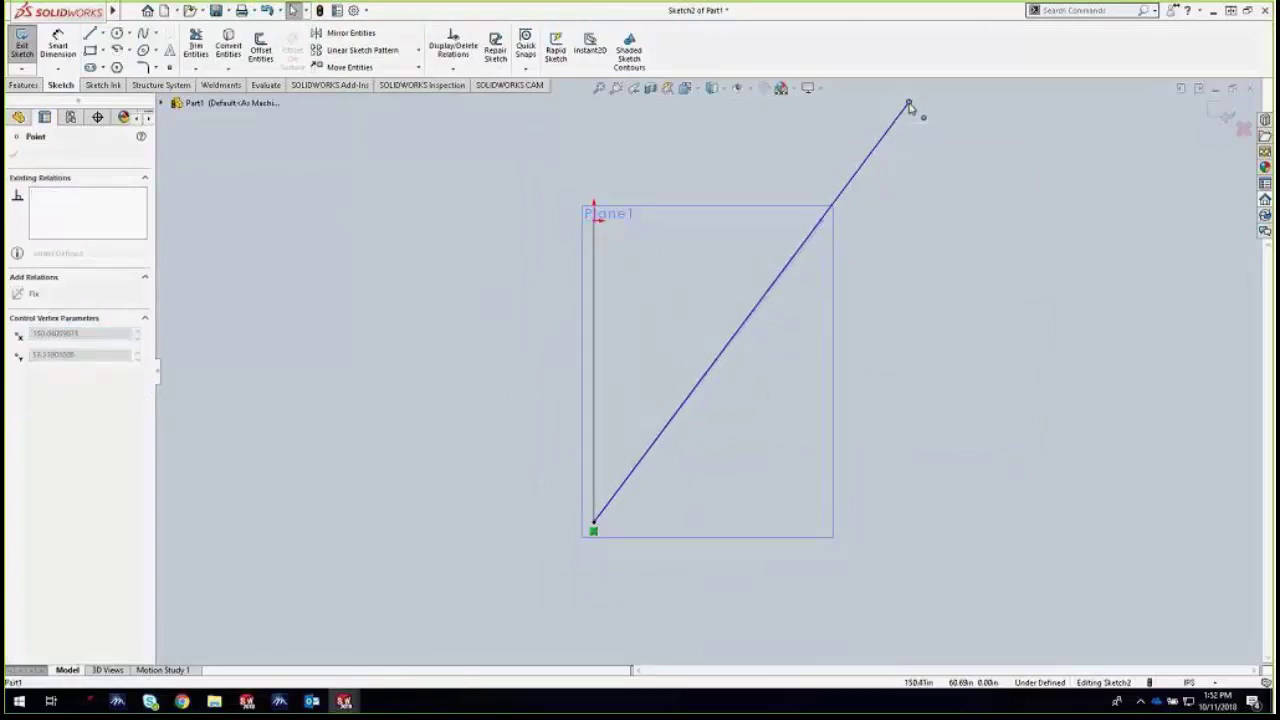
pyautogui.click(1225, 113)
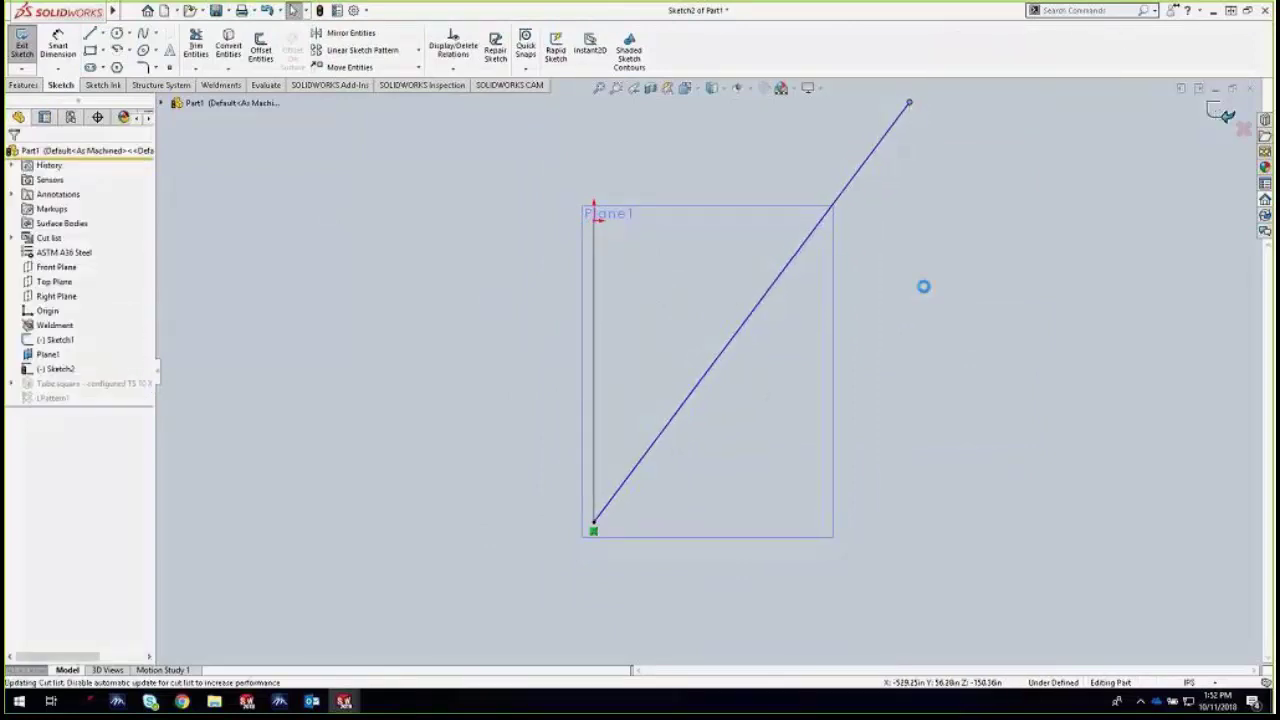
# Highlight the five patterned tubes one by one, leaving out the original tube at Plane1
pyautogui.scroll(2, 924, 293)
pyautogui.moveTo(911, 343)
pyautogui.mouseDown(button='middle')
pyautogui.moveTo(800, 326)
pyautogui.moveTo(749, 223)
pyautogui.moveTo(709, 205)
pyautogui.moveTo(724, 214)
pyautogui.mouseUp(button='middle')
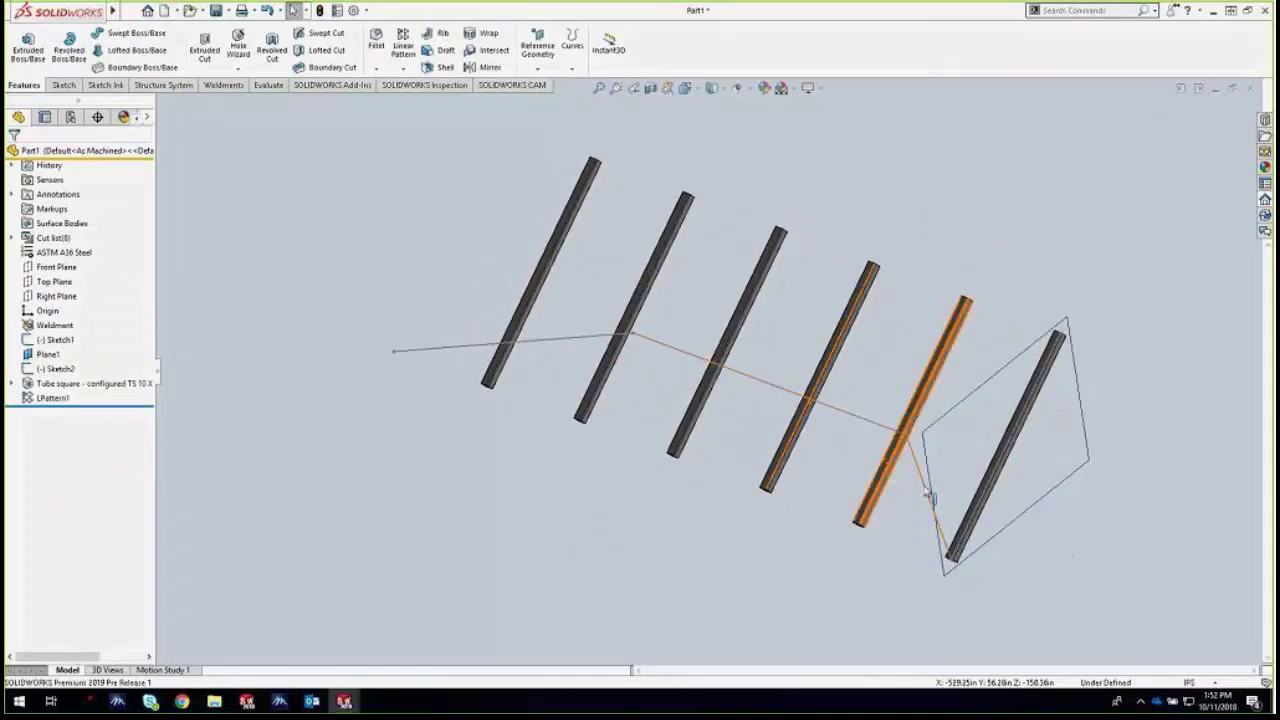
pyautogui.keyDown('ctrl'); pyautogui.click(922, 393); pyautogui.keyUp('ctrl')
pyautogui.keyDown('ctrl'); pyautogui.click(821, 370); pyautogui.keyUp('ctrl')
pyautogui.keyDown('ctrl'); pyautogui.click(727, 340); pyautogui.keyUp('ctrl')
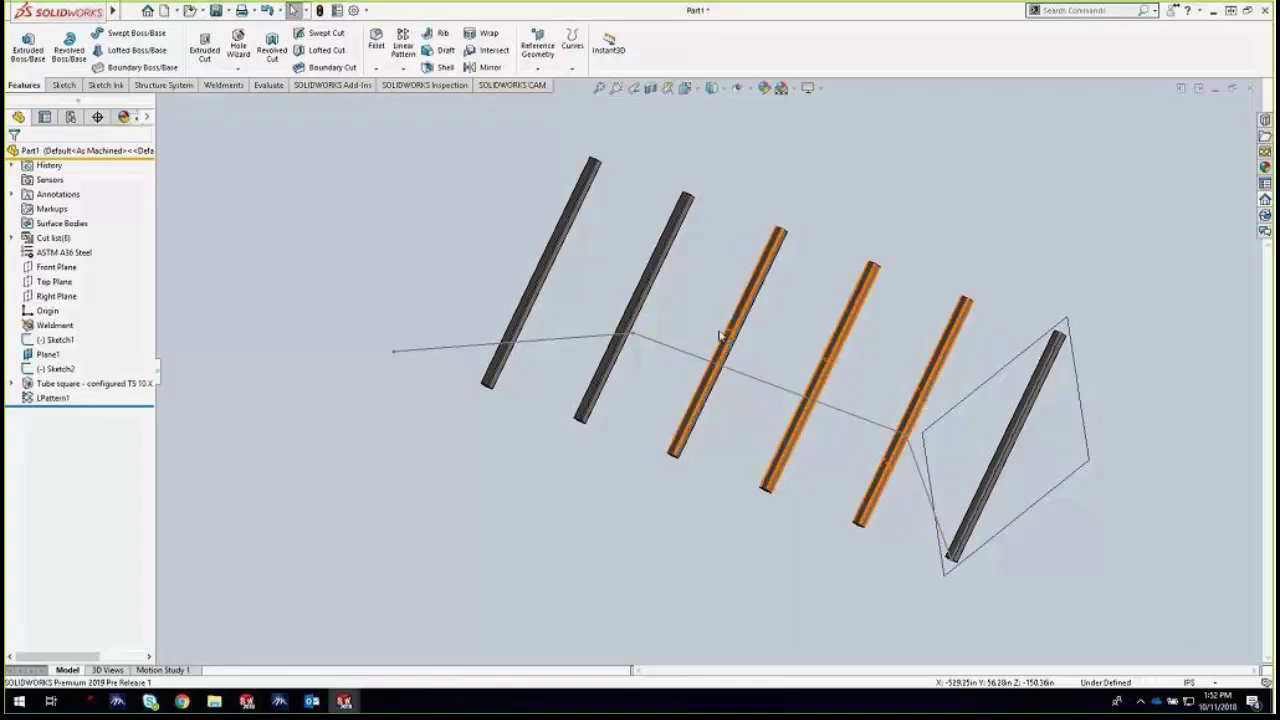
pyautogui.keyDown('ctrl'); pyautogui.click(640, 305); pyautogui.keyUp('ctrl')
pyautogui.keyDown('ctrl'); pyautogui.click(541, 281); pyautogui.keyUp('ctrl')
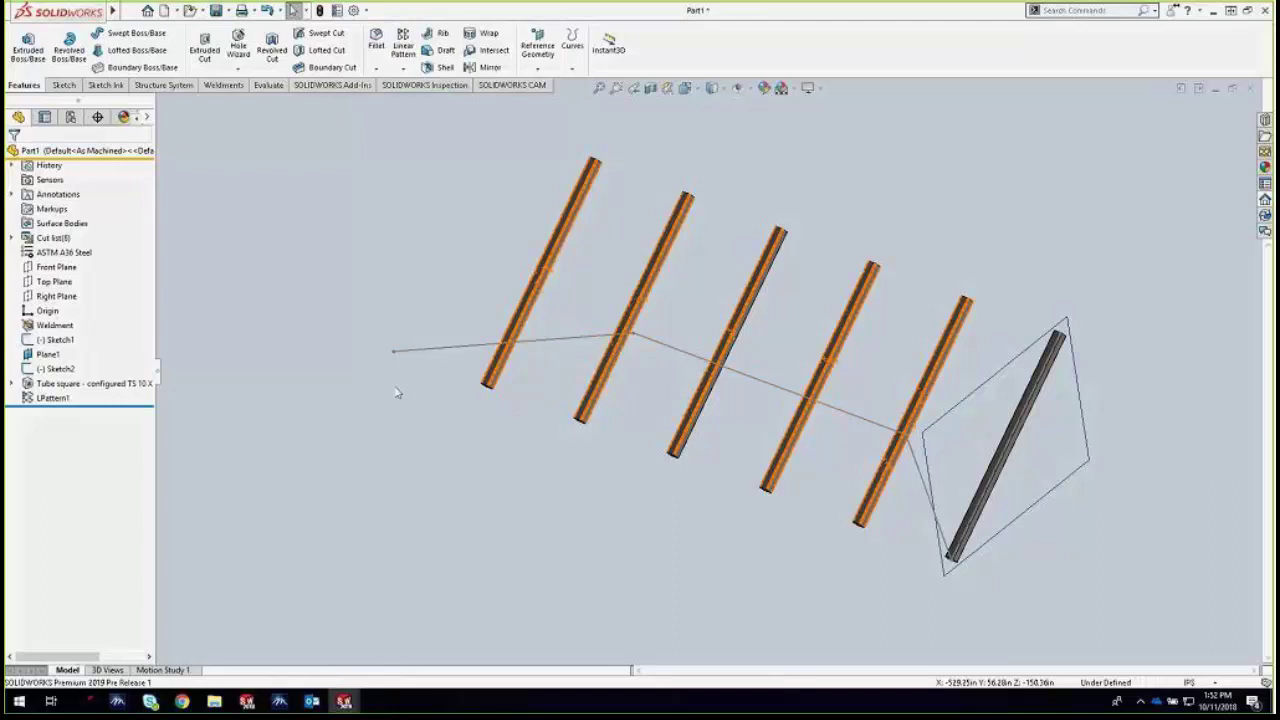
# Make the Surfaces toolset available in the CommandManager and bring it up
pyautogui.click(451, 351)
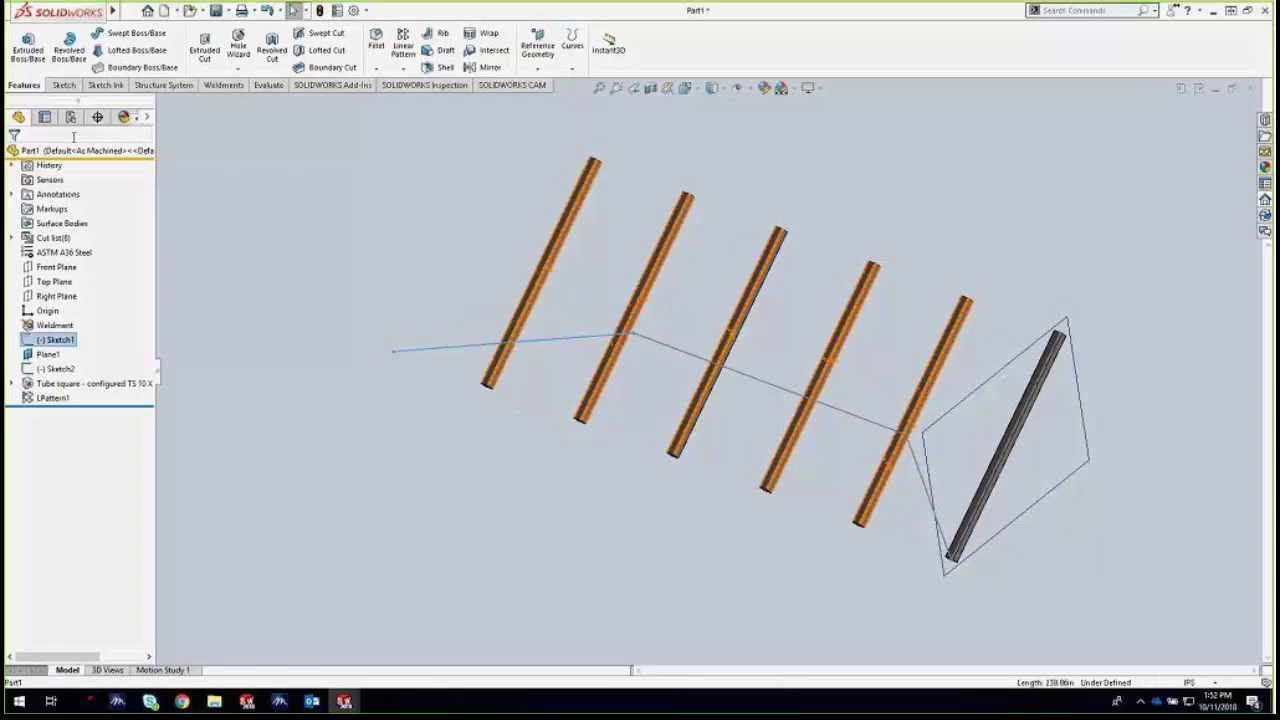
pyautogui.rightClick(116, 86)
pyautogui.click(158, 142)
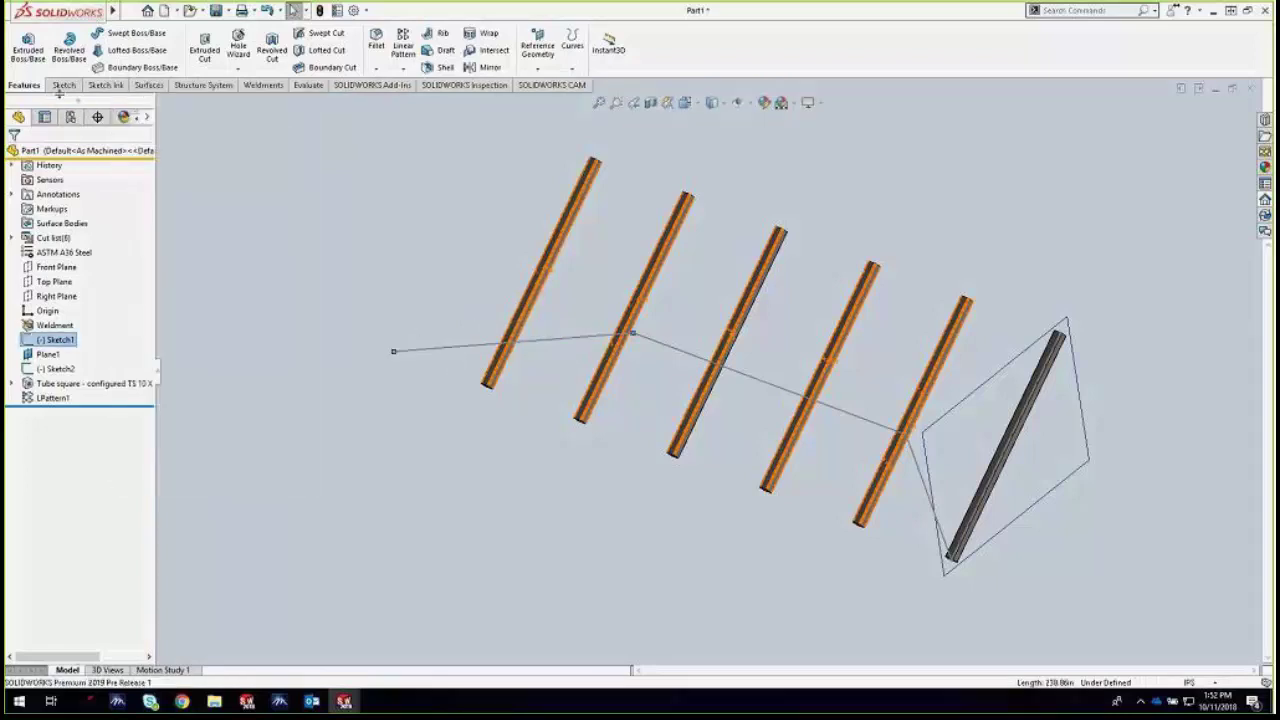
pyautogui.click(148, 86)
# Extrude a surface from the frame line sketch, 330 in upward and about 130.65 in in the second direction
pyautogui.click(430, 353)
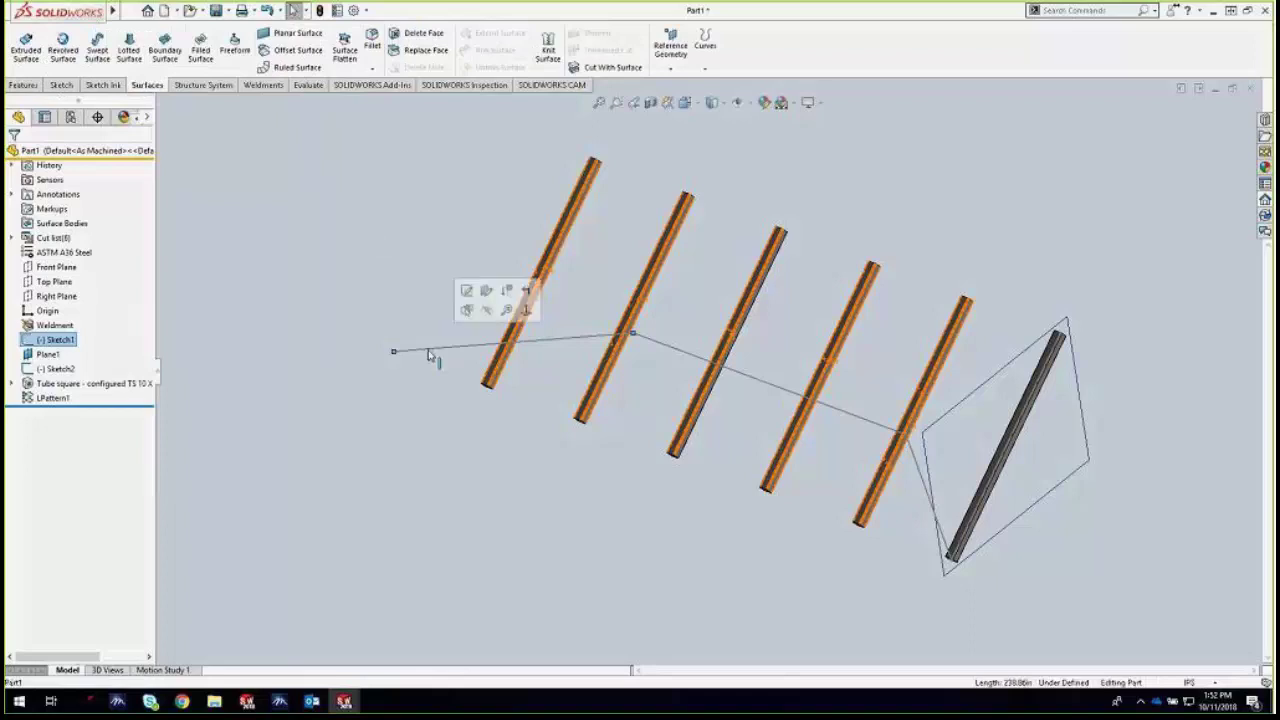
pyautogui.click(436, 351)
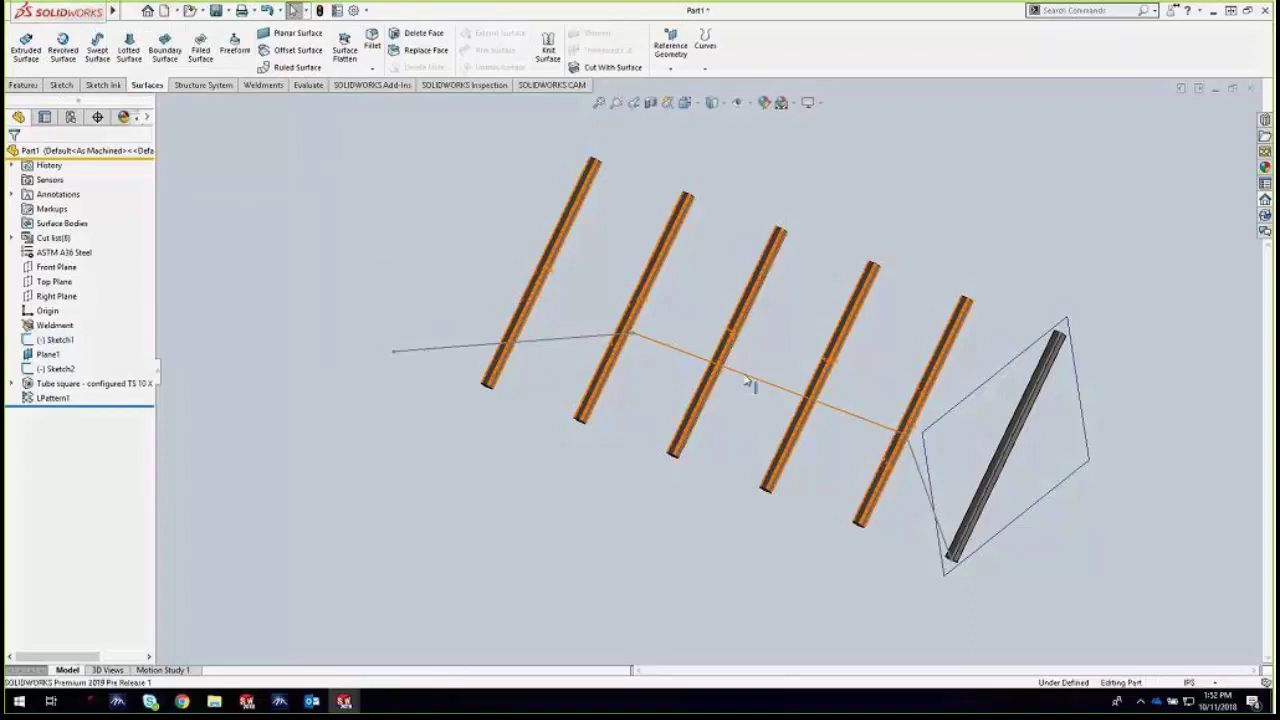
pyautogui.click(747, 381)
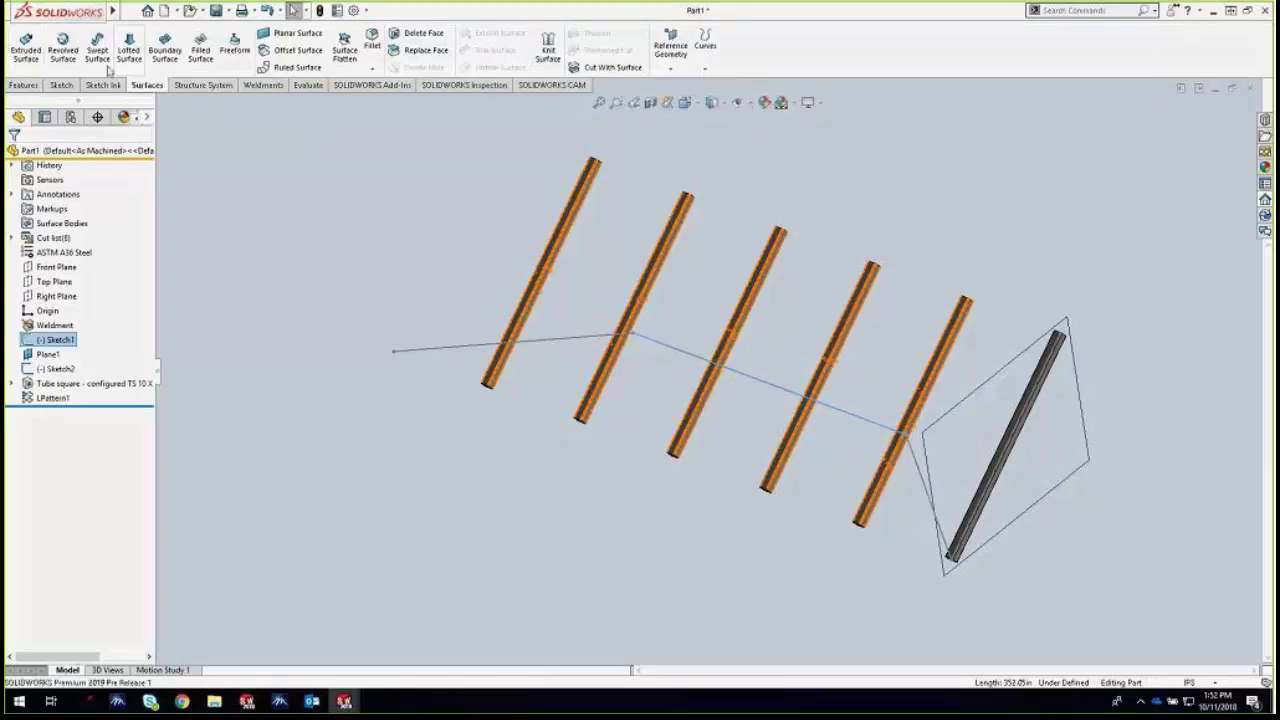
pyautogui.click(27, 55)
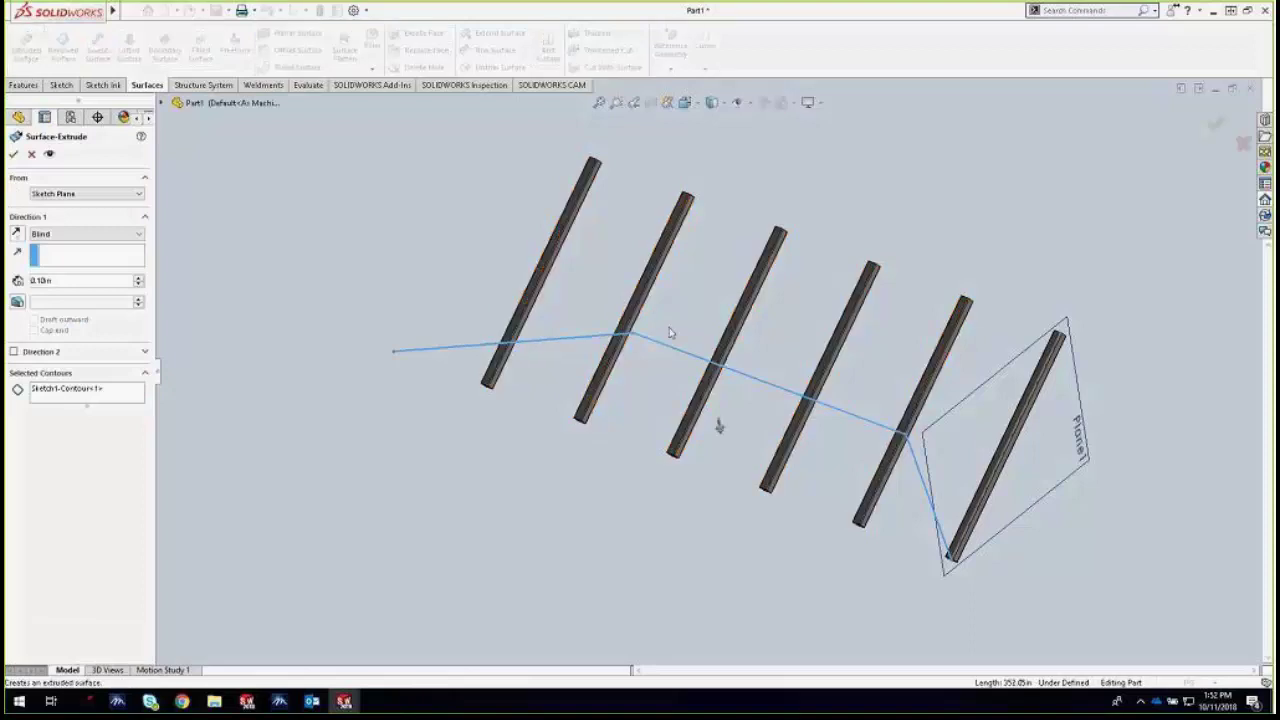
pyautogui.moveTo(718, 428); pyautogui.dragTo(665, 145)
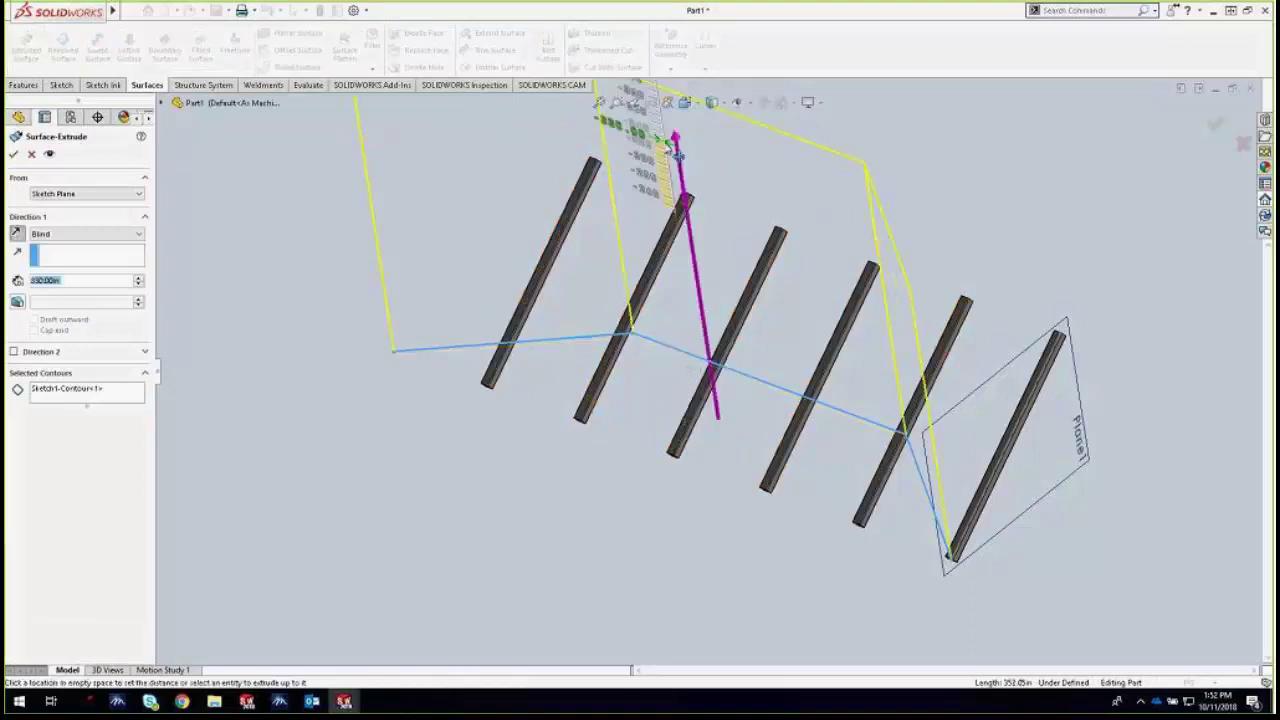
pyautogui.scroll(3, 686, 257)
pyautogui.moveTo(686, 257); pyautogui.dragTo(714, 323, button='middle')
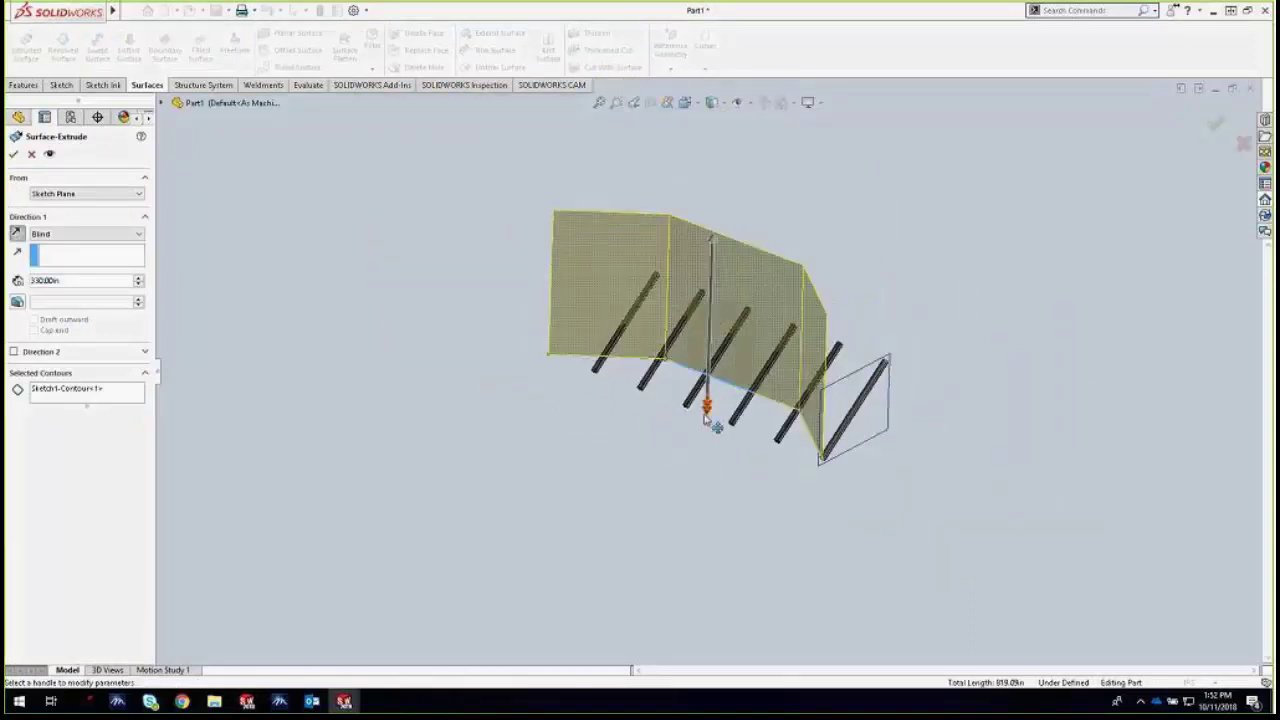
pyautogui.moveTo(706, 418); pyautogui.dragTo(709, 449)
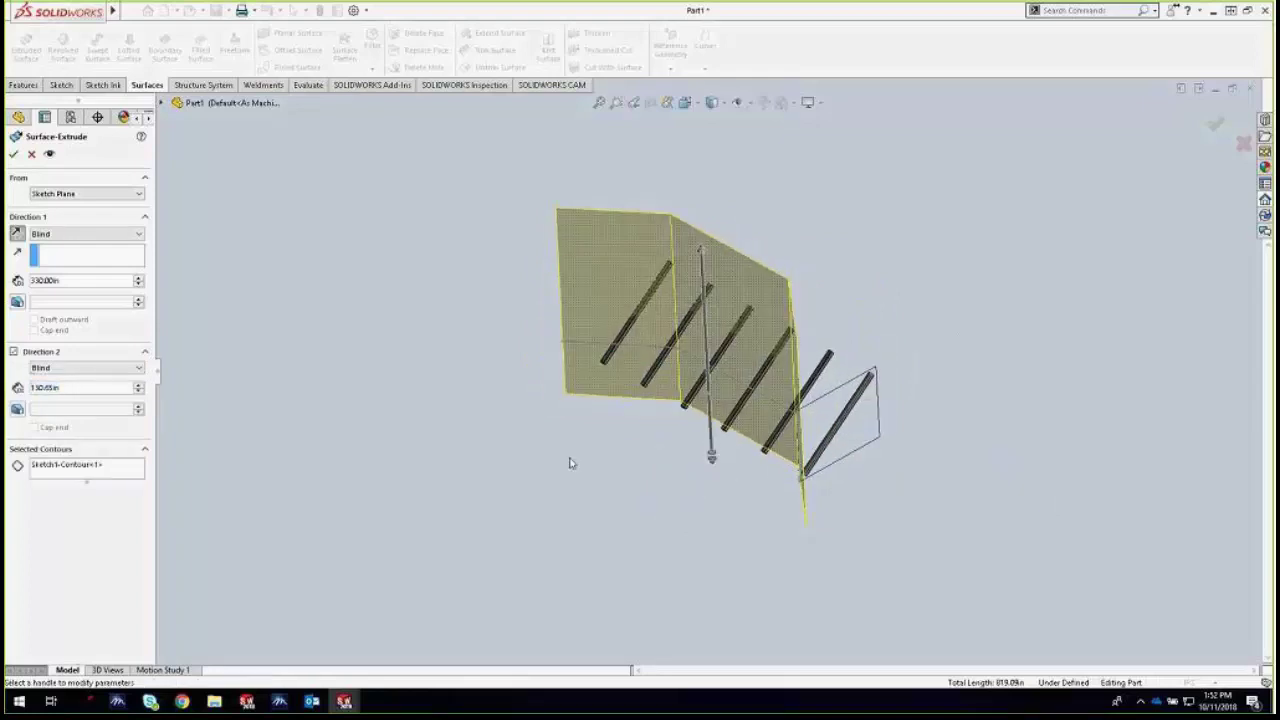
pyautogui.press('Escape')
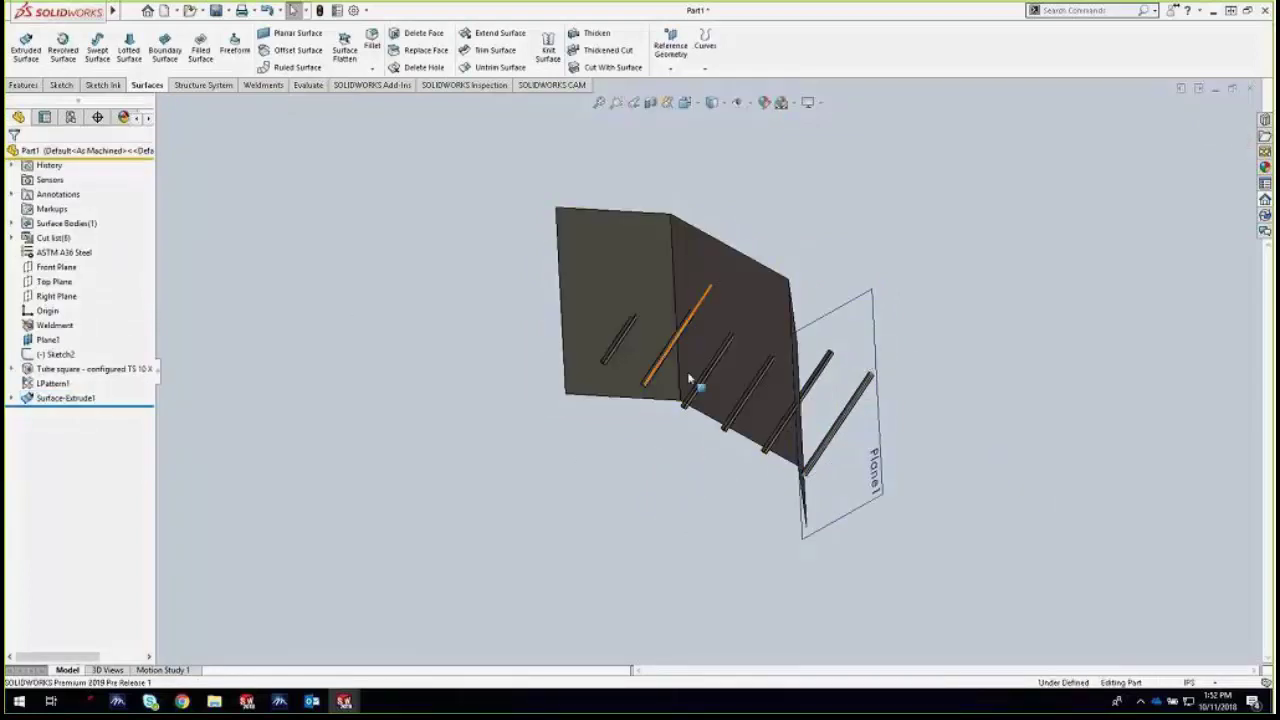
# Set up a Trim/Extend with Bodies as the boundary type and all six tubes as the bodies to trim
pyautogui.scroll(-4, 726, 341)
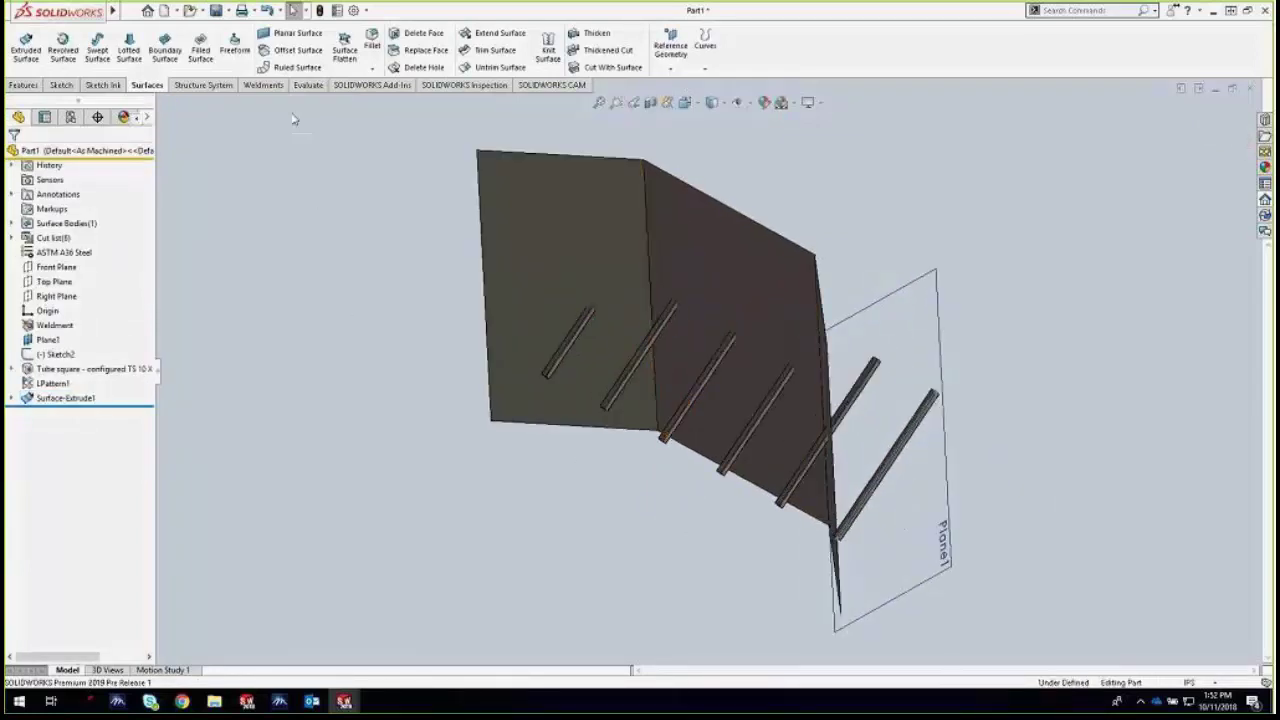
pyautogui.click(262, 86)
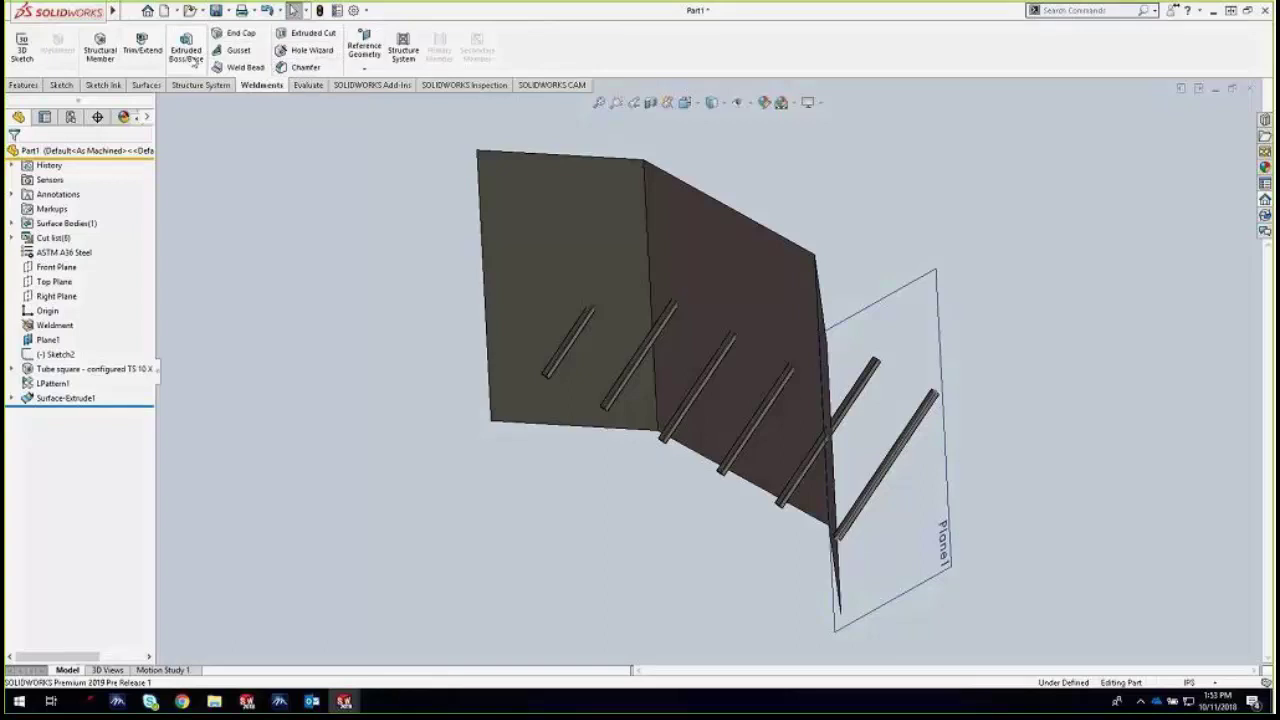
pyautogui.click(142, 47)
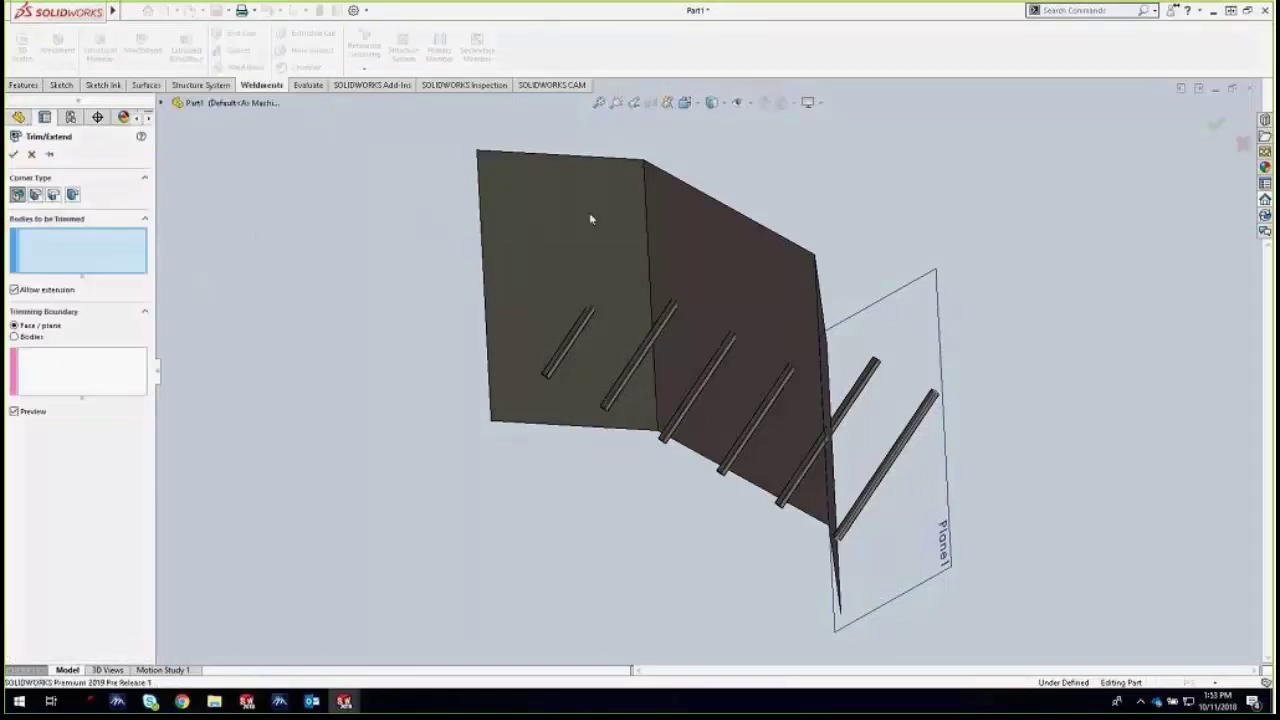
pyautogui.click(16, 337)
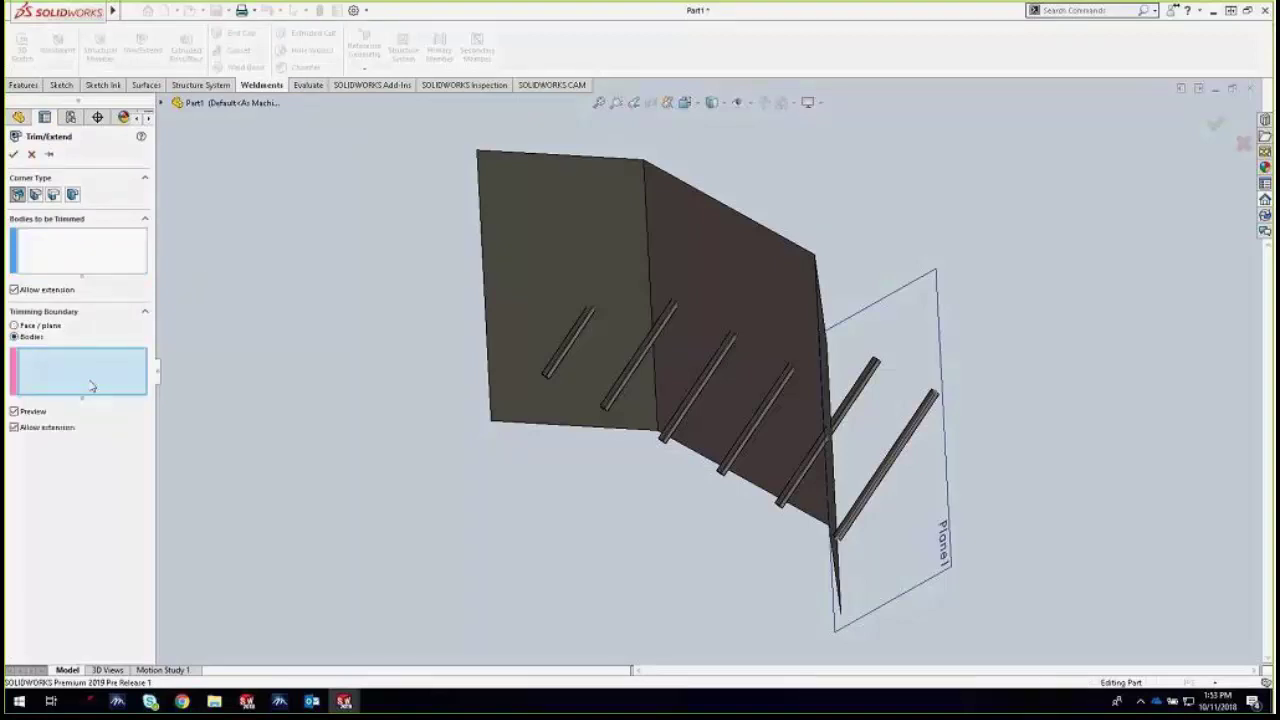
pyautogui.click(88, 243)
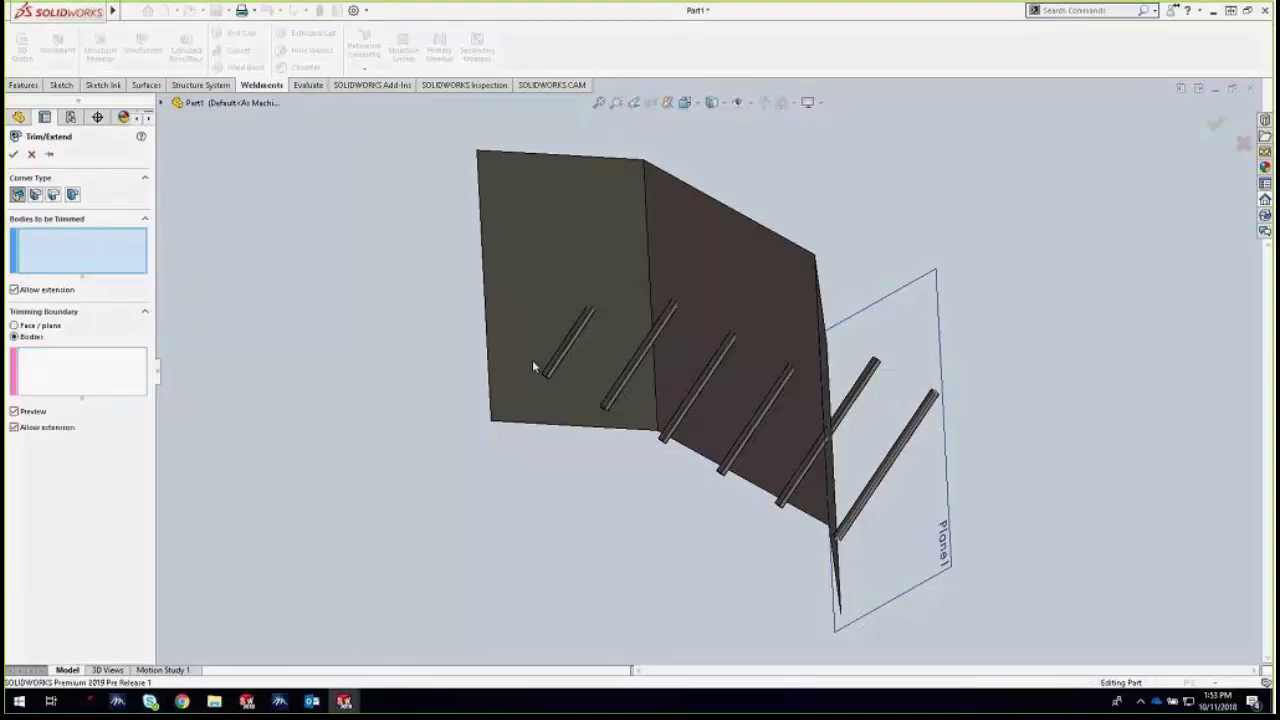
pyautogui.click(565, 345)
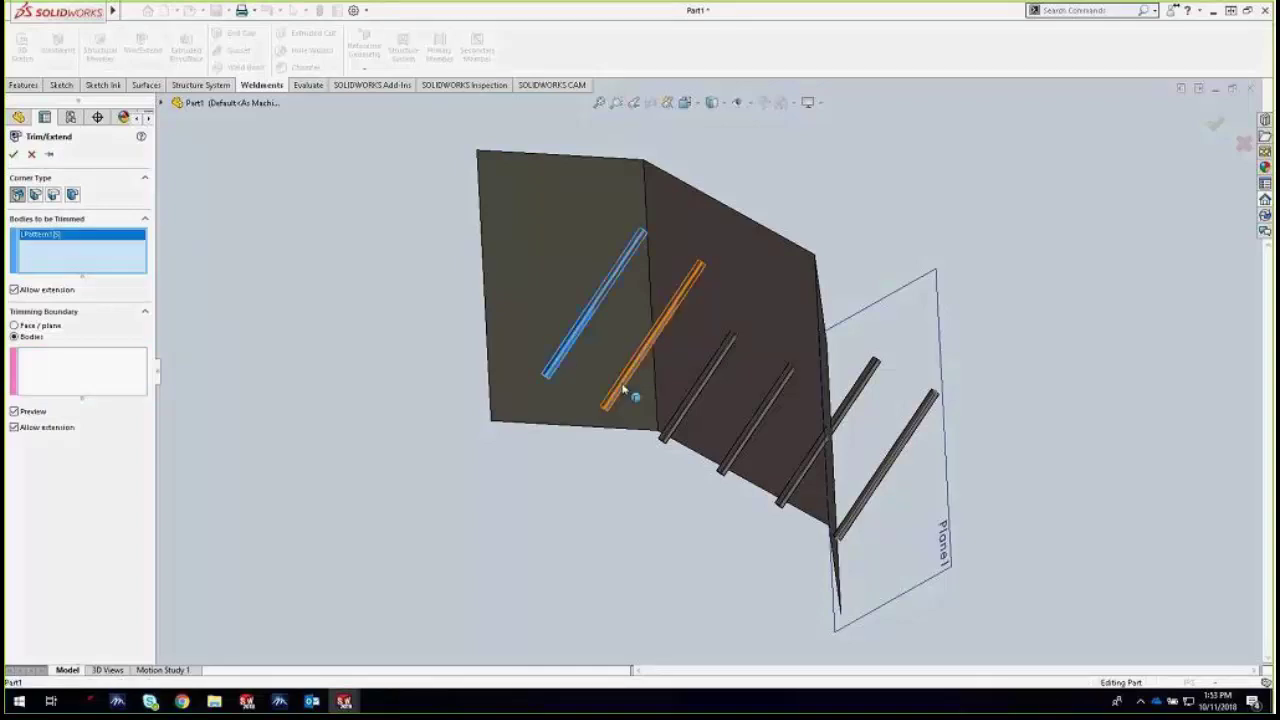
pyautogui.click(624, 384)
pyautogui.click(688, 406)
pyautogui.click(748, 447)
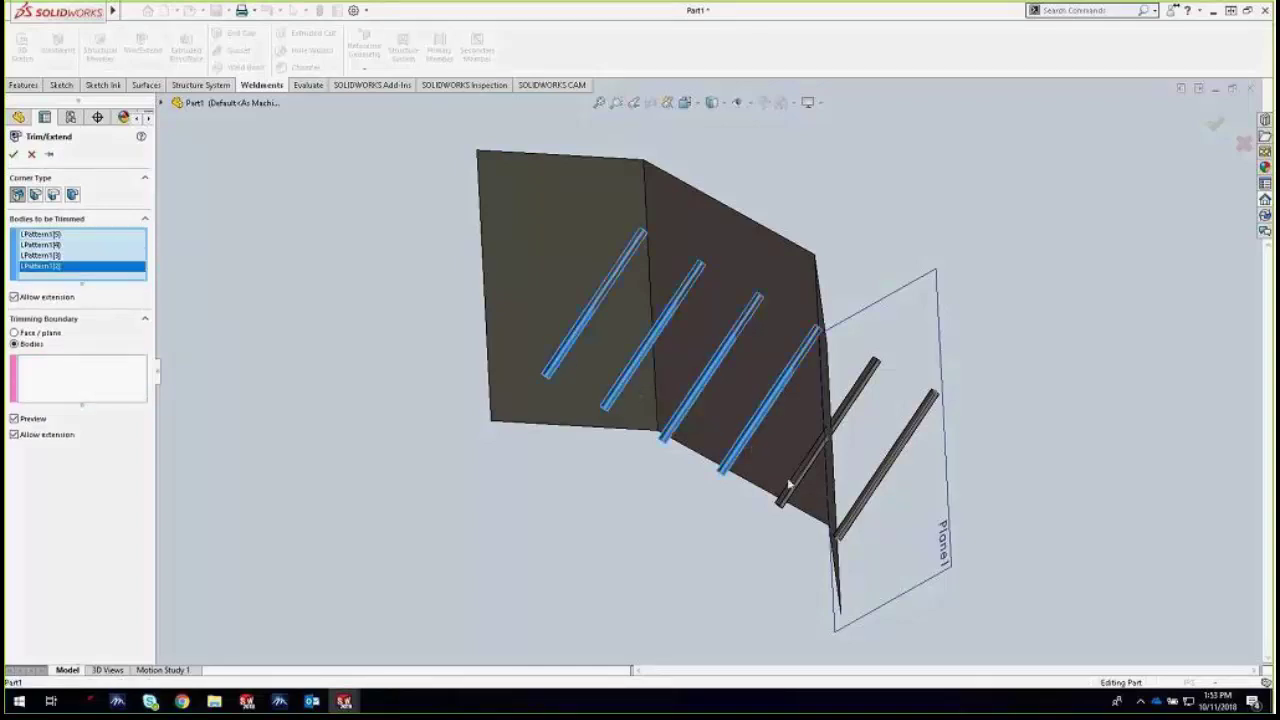
pyautogui.click(810, 456)
pyautogui.click(840, 527)
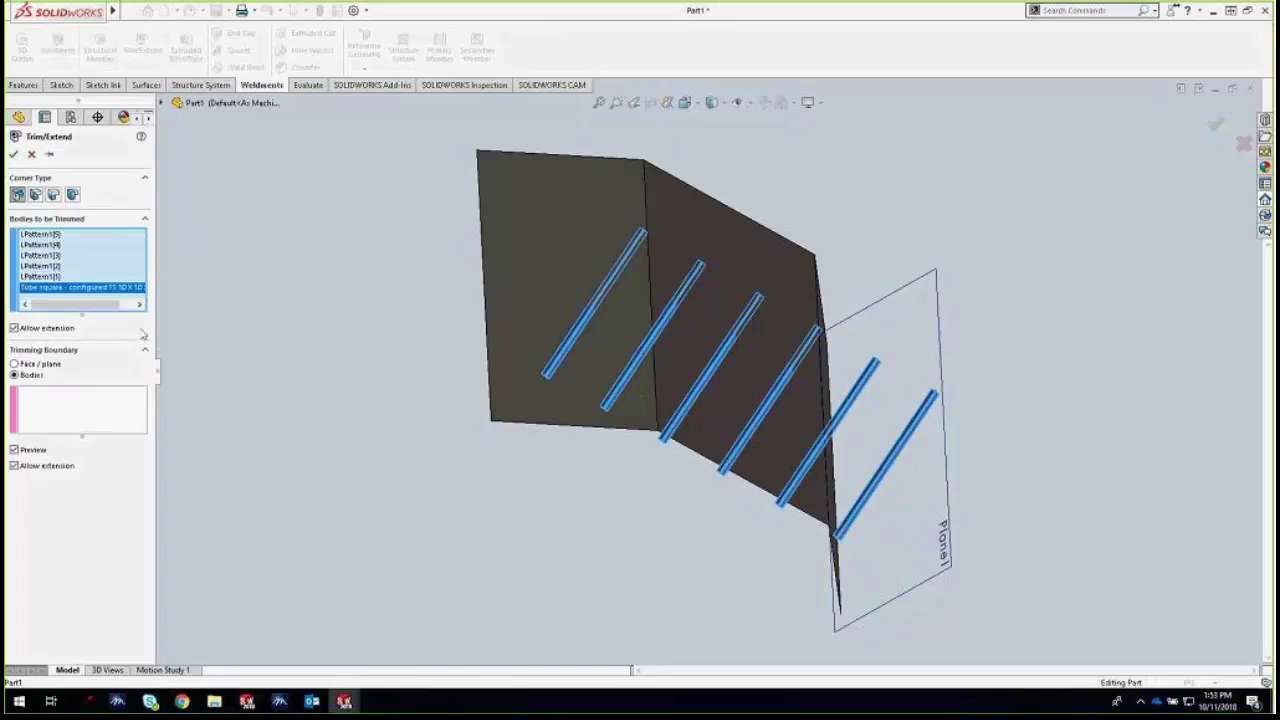
# Try to trim the six tubes with a Face/plane boundary made of two faces of the extruded surface and Plane1
pyautogui.click(83, 423)
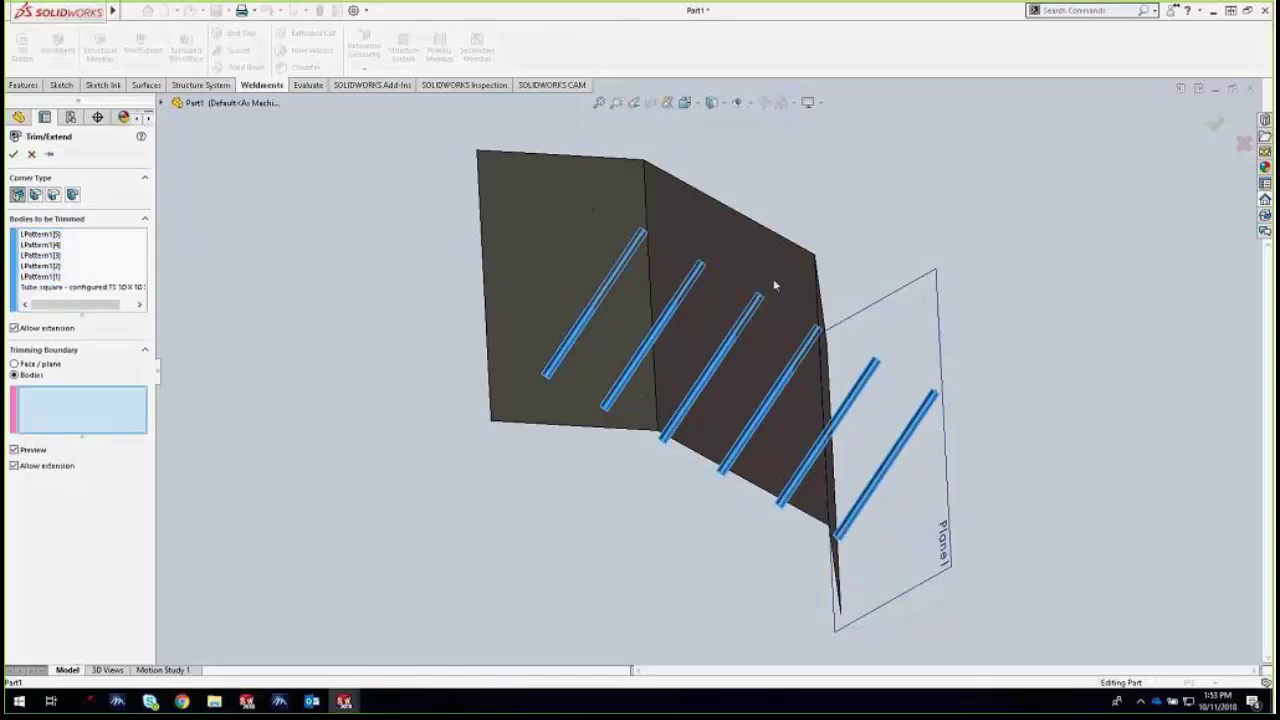
pyautogui.moveTo(796, 280)
pyautogui.mouseDown(button='middle')
pyautogui.moveTo(830, 284)
pyautogui.moveTo(775, 285)
pyautogui.mouseUp(button='middle')
pyautogui.click(38, 364)
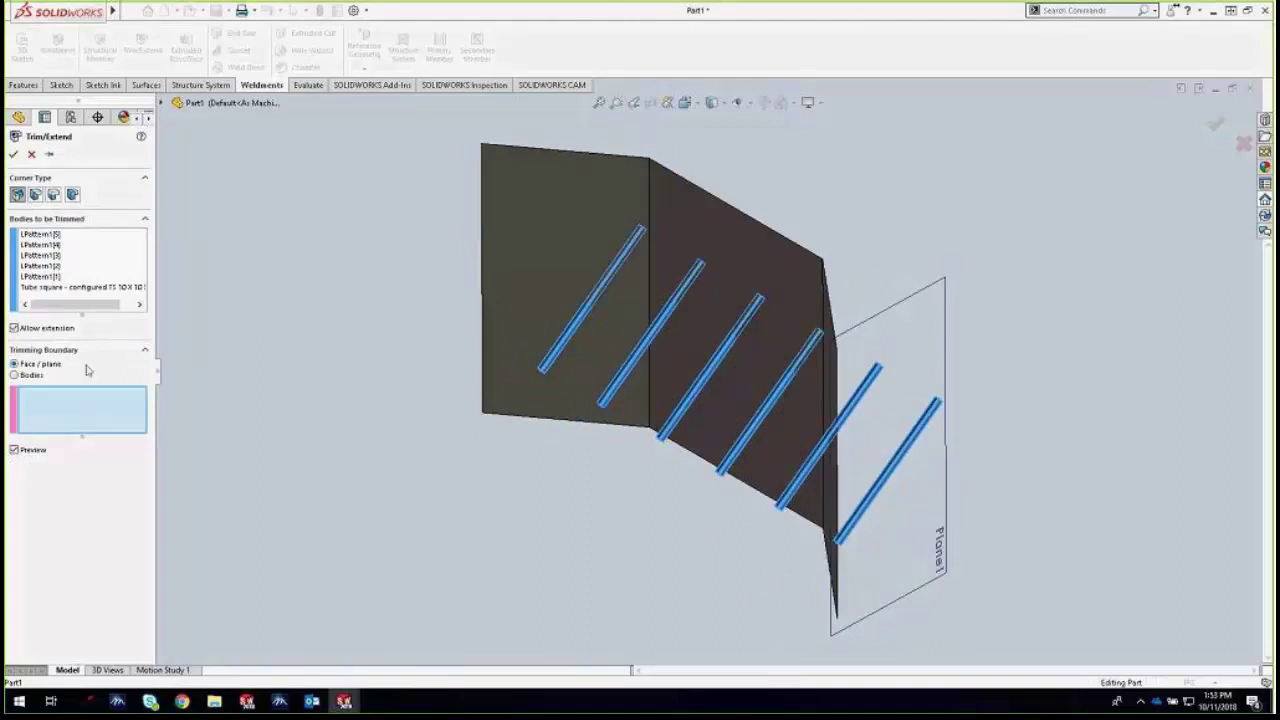
pyautogui.click(600, 300)
pyautogui.click(706, 257)
pyautogui.click(822, 347)
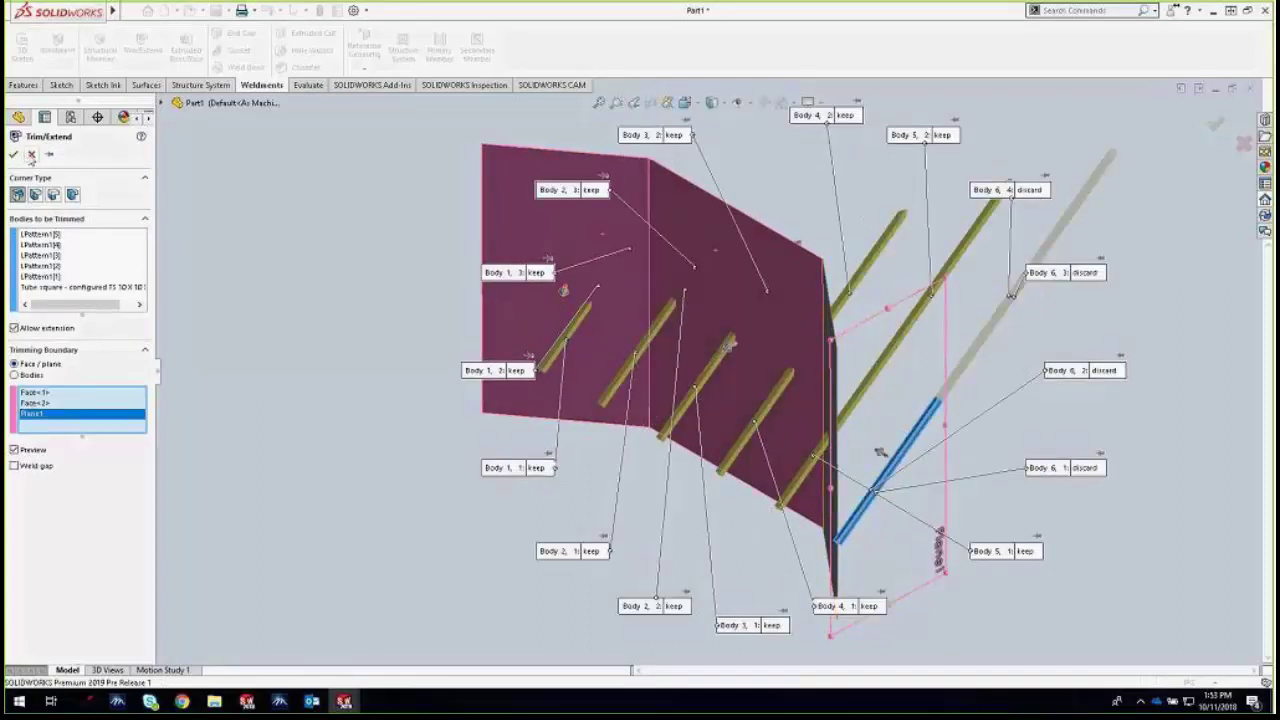
pyautogui.click(17, 156)
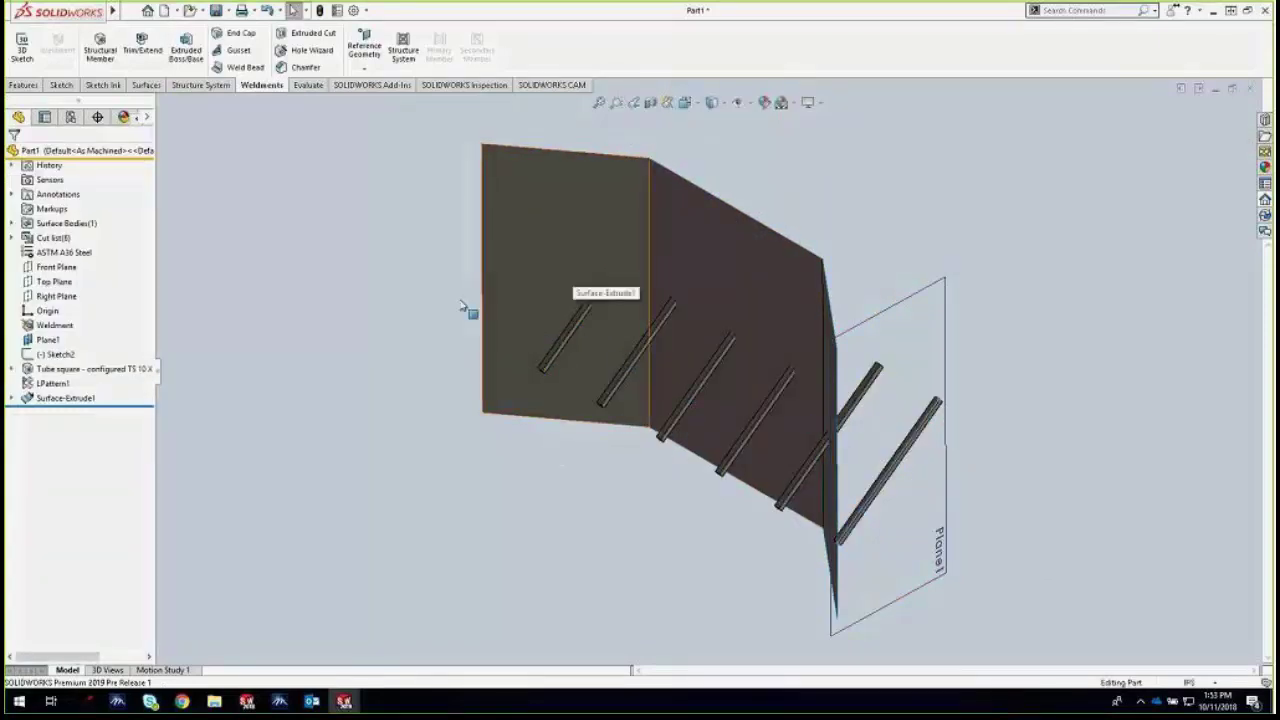
# Delete the extruded surface feature from the part
pyautogui.click(60, 398)
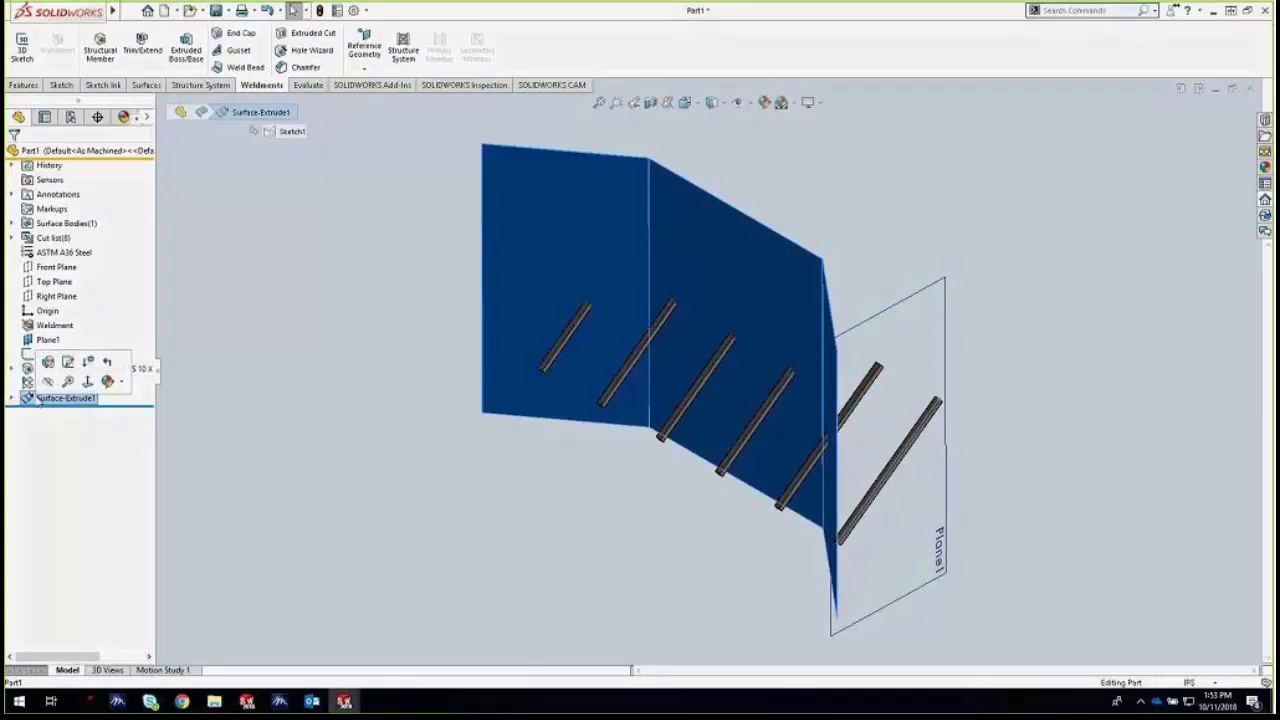
pyautogui.press('Delete')
pyautogui.press('Return')
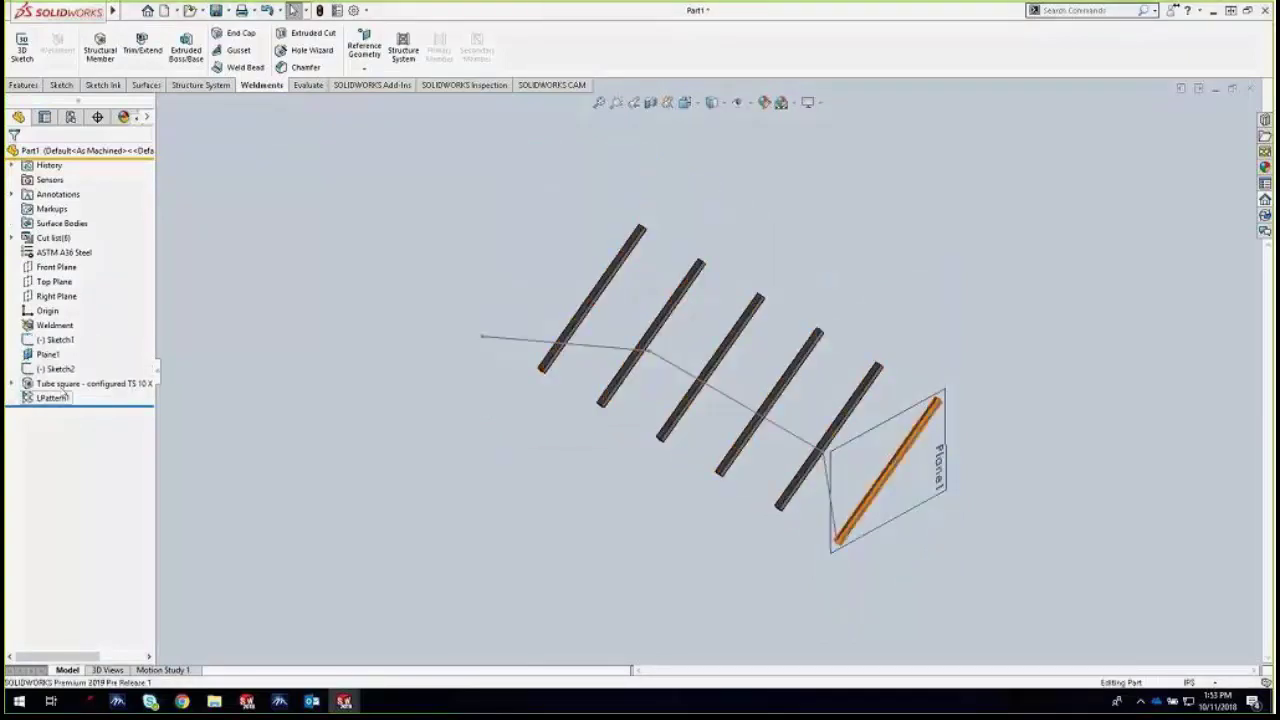
# Set up an extruded cut from the frame line sketch with Through All - Both and the side to cut flipped
pyautogui.click(540, 342)
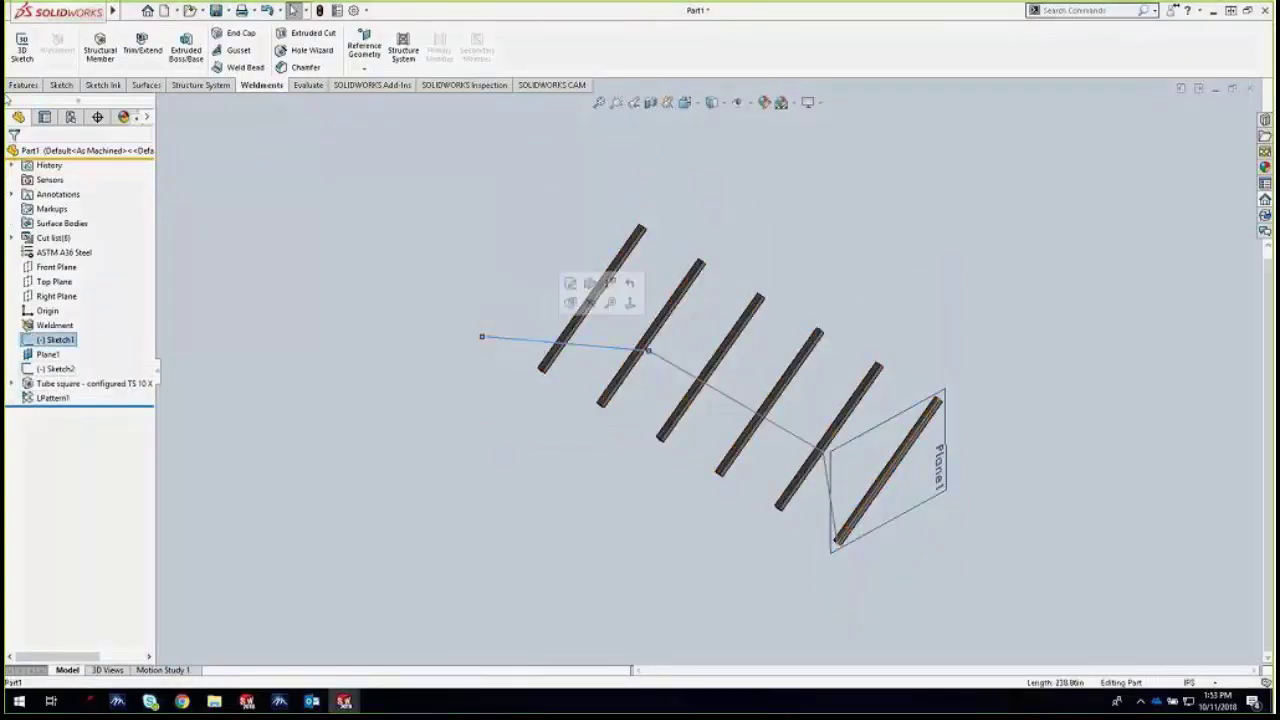
pyautogui.click(23, 85)
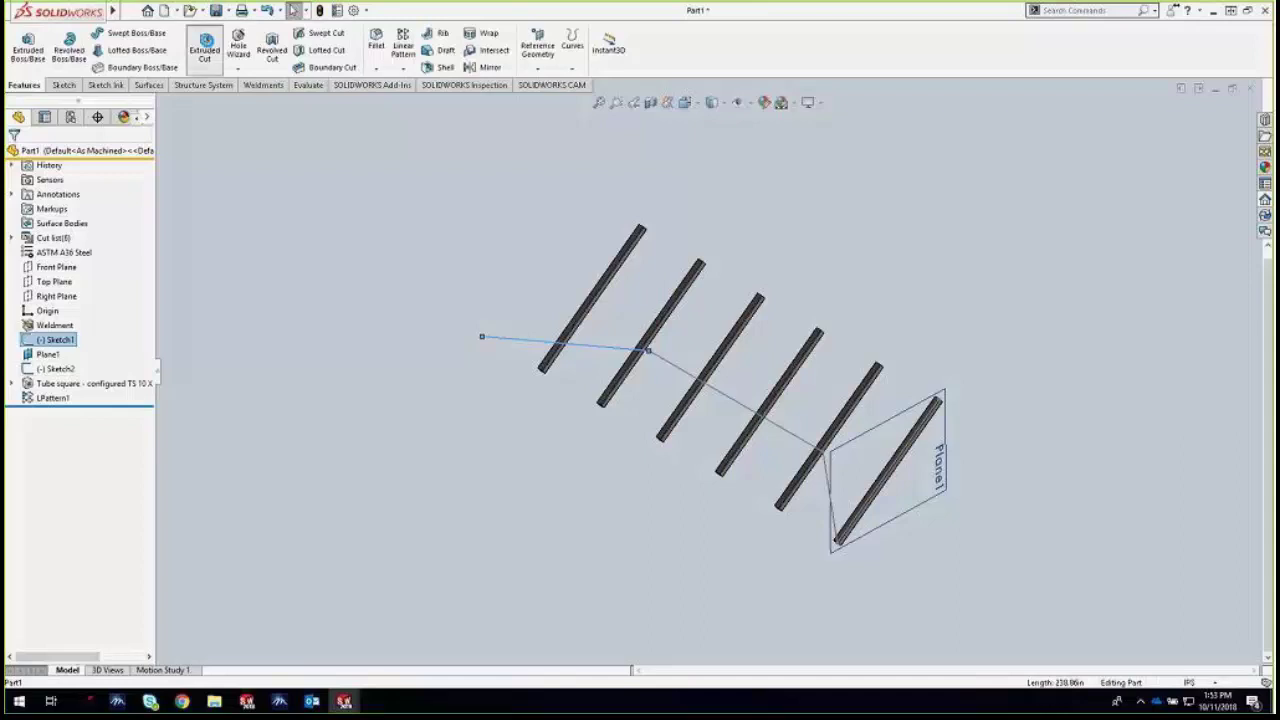
pyautogui.click(205, 48)
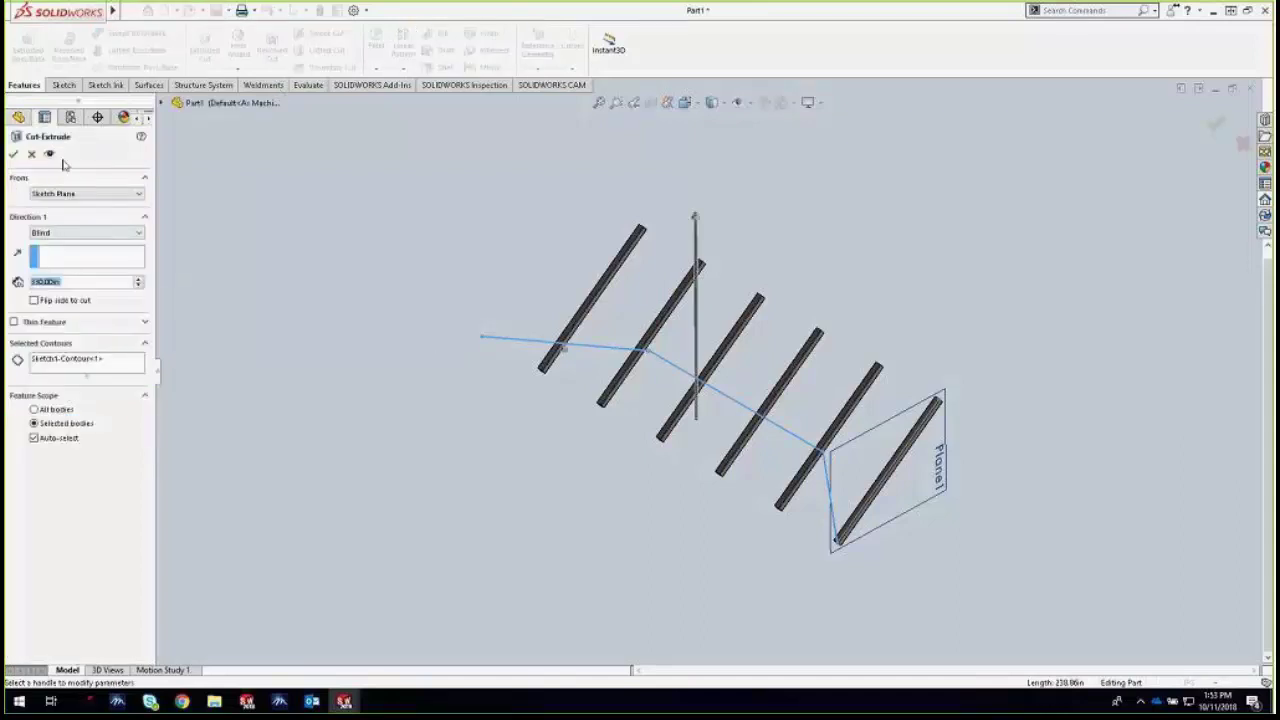
pyautogui.click(52, 195)
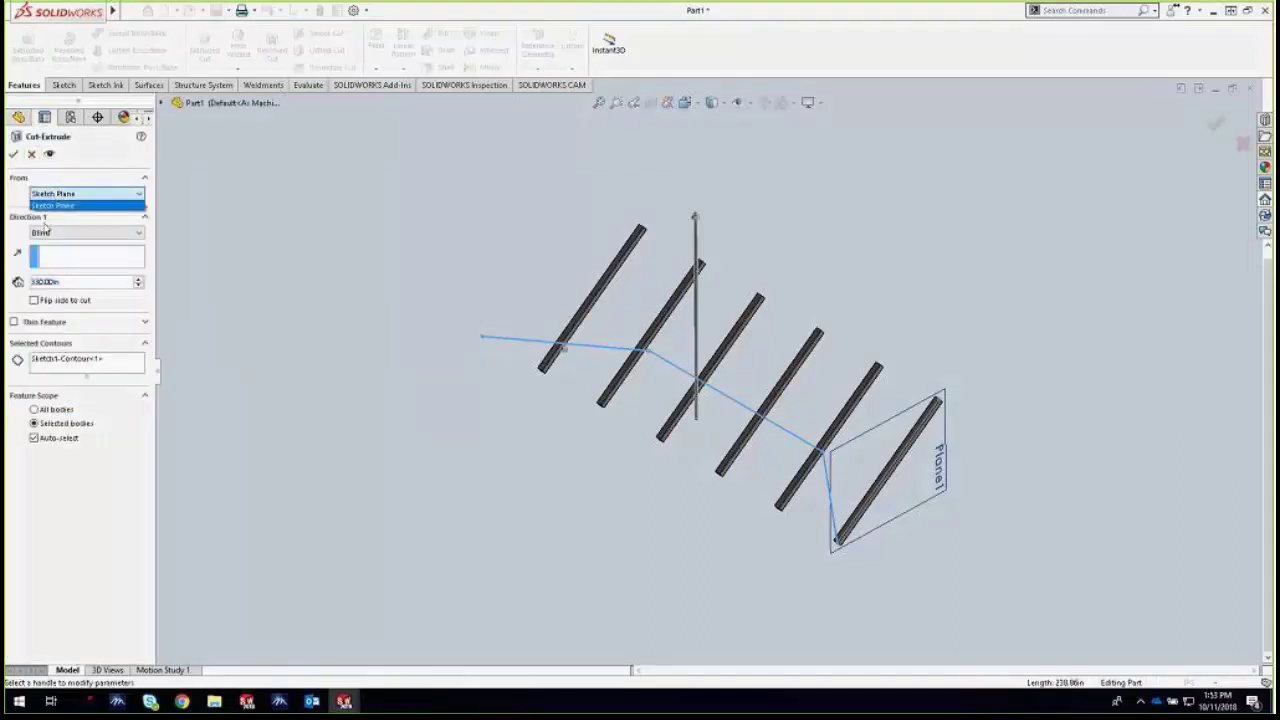
pyautogui.click(52, 204)
pyautogui.click(60, 232)
pyautogui.click(62, 268)
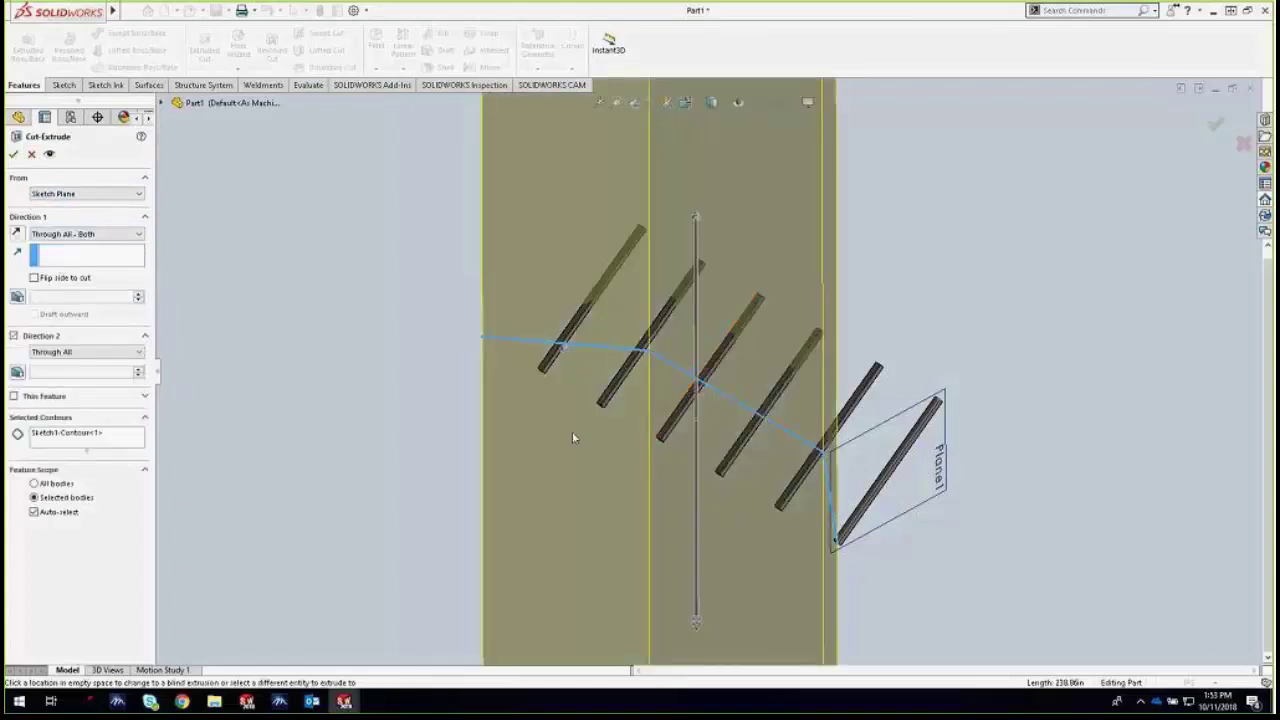
pyautogui.click(34, 278)
pyautogui.click(13, 154)
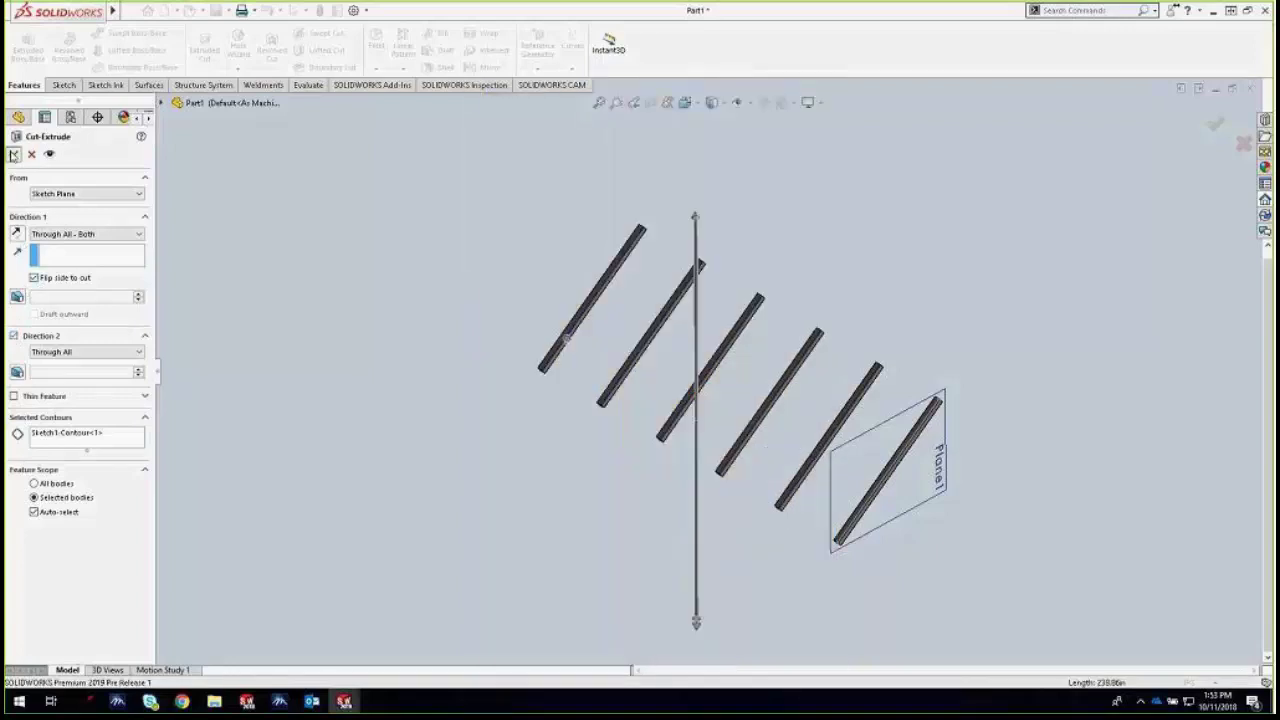
# Turn off automatic body selection and try the cut with its feature scope set to All bodies
pyautogui.click(34, 511)
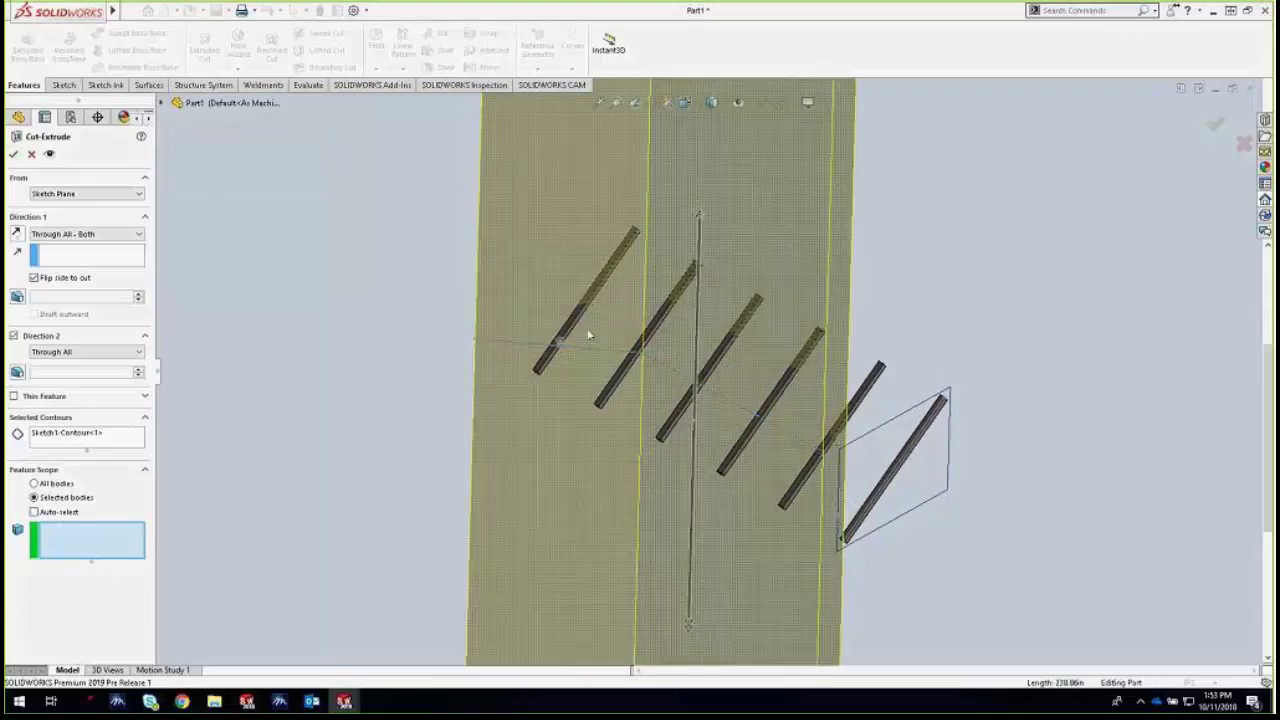
pyautogui.click(72, 485)
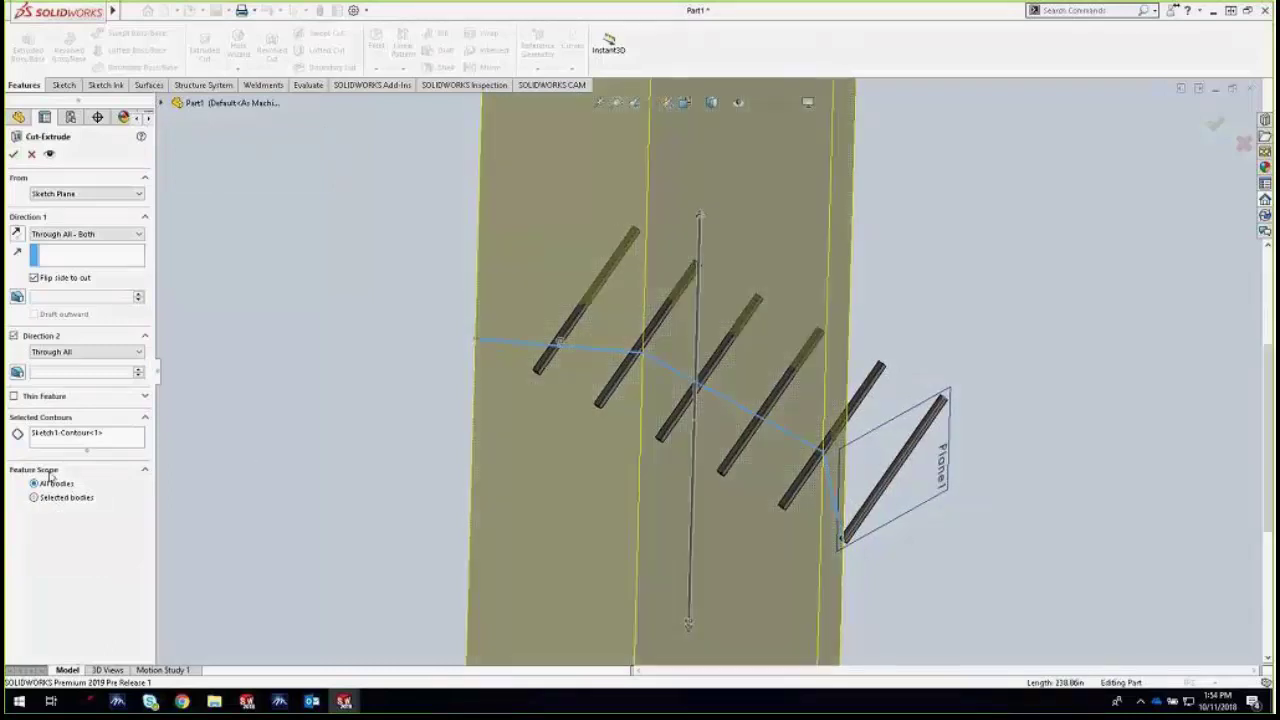
pyautogui.click(14, 155)
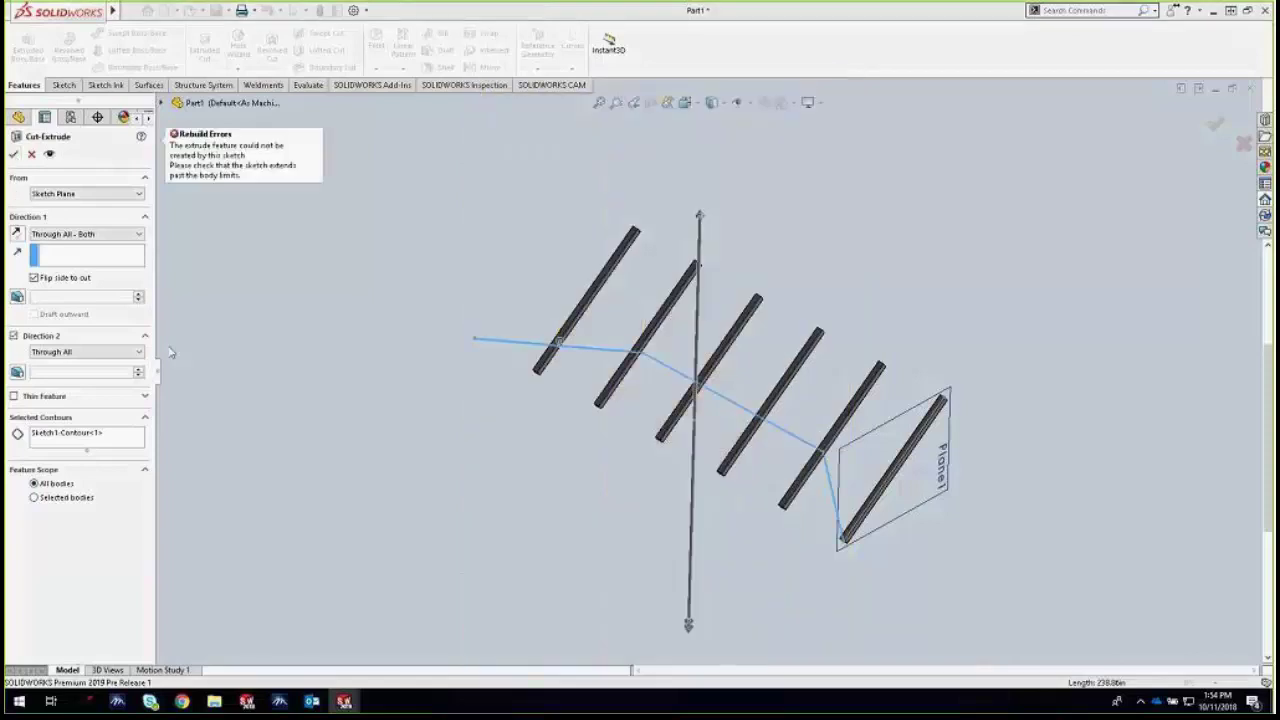
# Limit the cut's feature scope to the five patterned tubes, leaving out the original tube at Plane1, and accept the cut
pyautogui.click(34, 497)
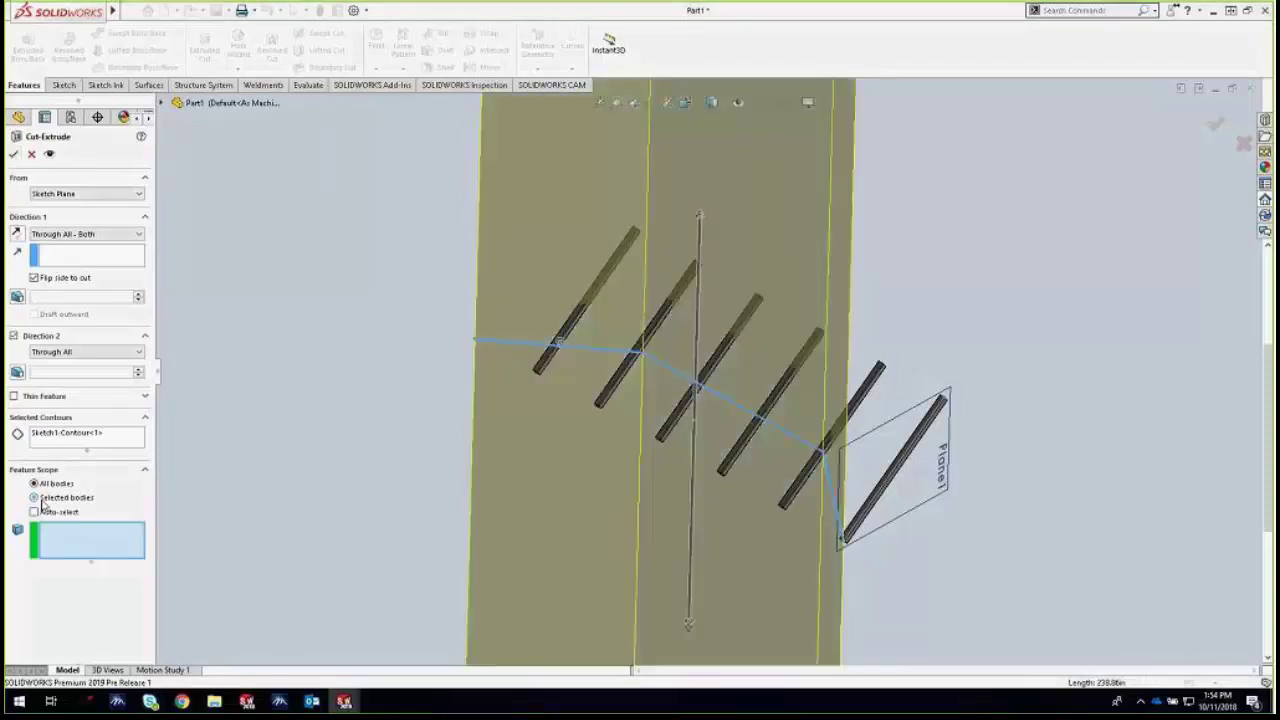
pyautogui.click(850, 420)
pyautogui.click(785, 390)
pyautogui.click(720, 355)
pyautogui.click(648, 330)
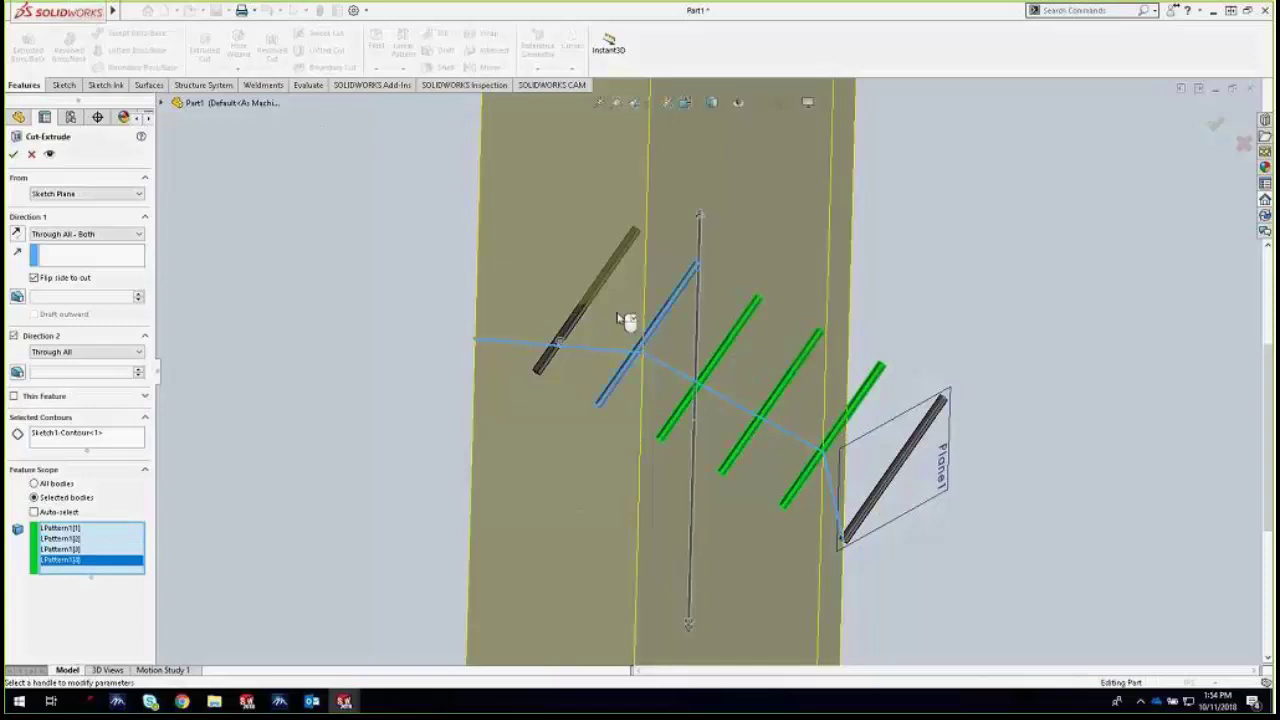
pyautogui.click(592, 306)
pyautogui.press('Return')
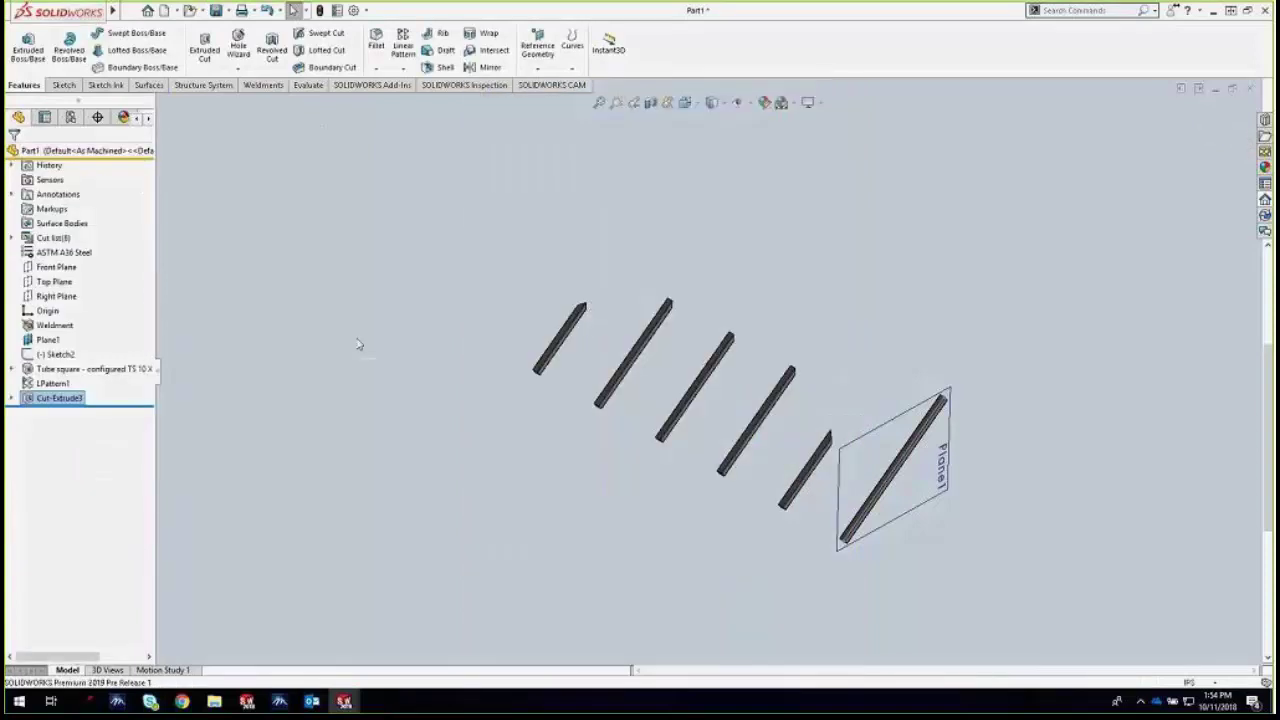
pyautogui.moveTo(512, 435); pyautogui.dragTo(566, 455, button='middle')
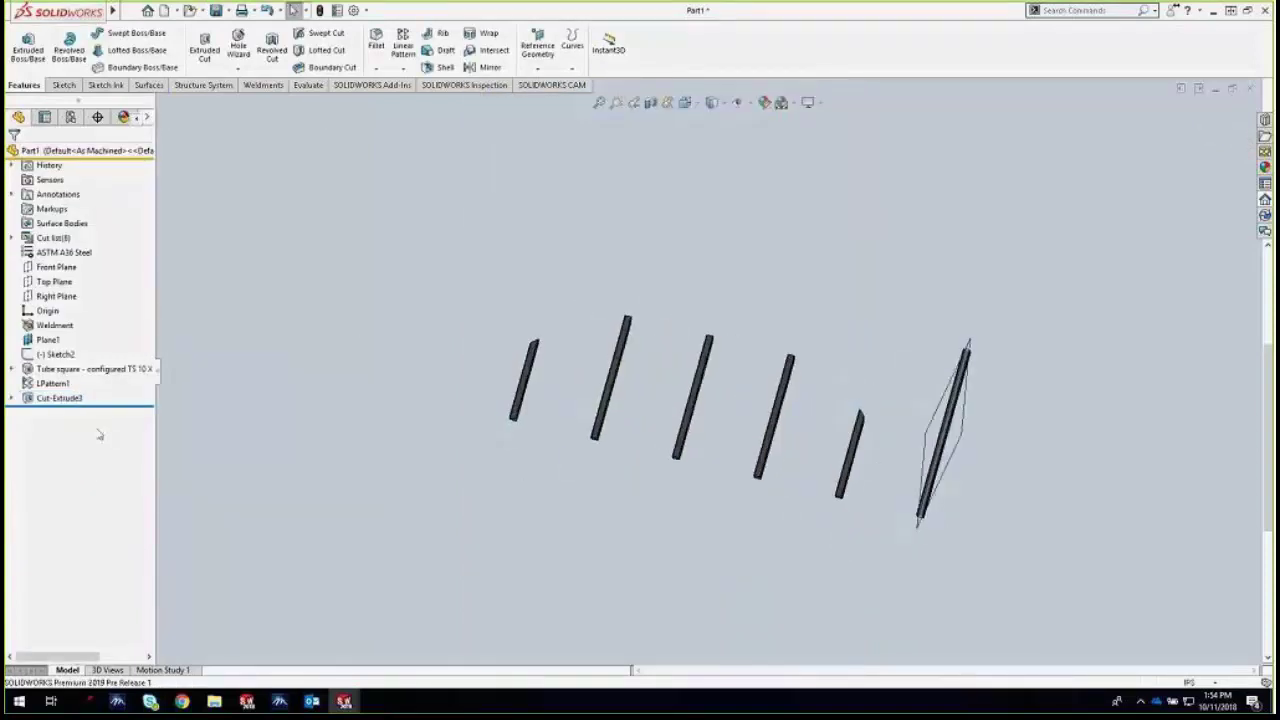
# Edit the linear pattern of the square tubes and set its spacing to 80 in
pyautogui.click(55, 383)
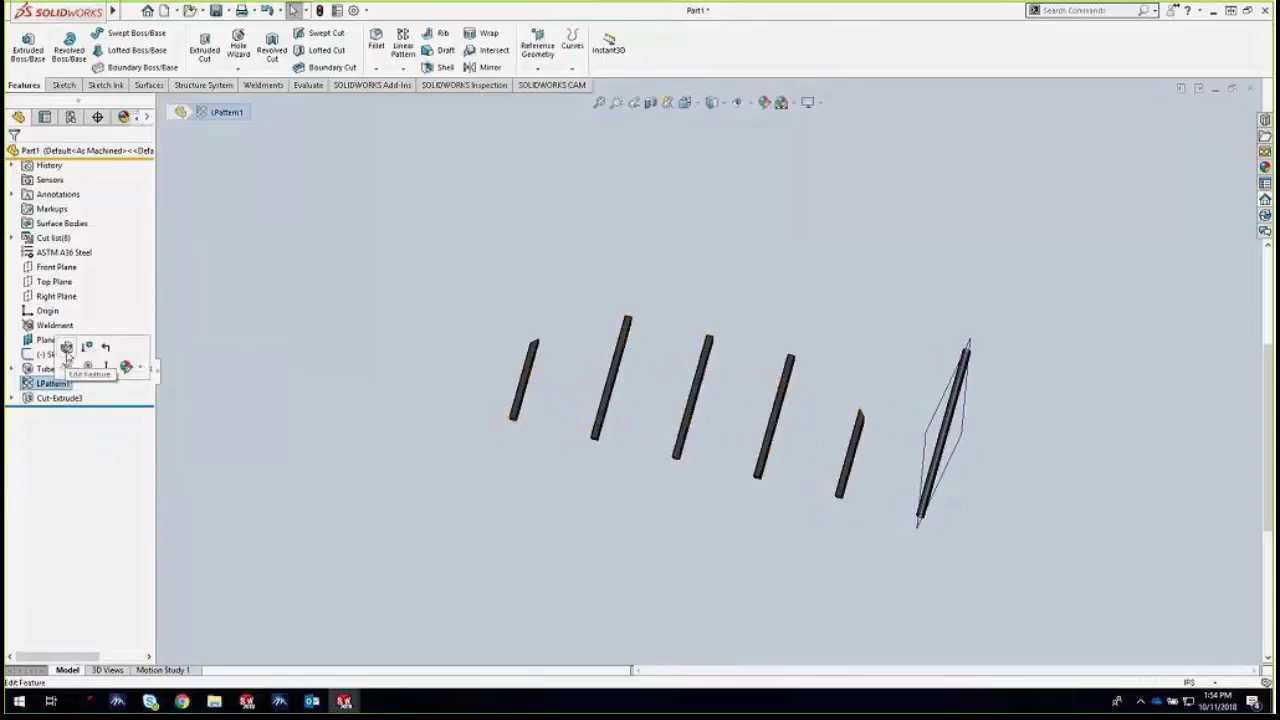
pyautogui.click(66, 347)
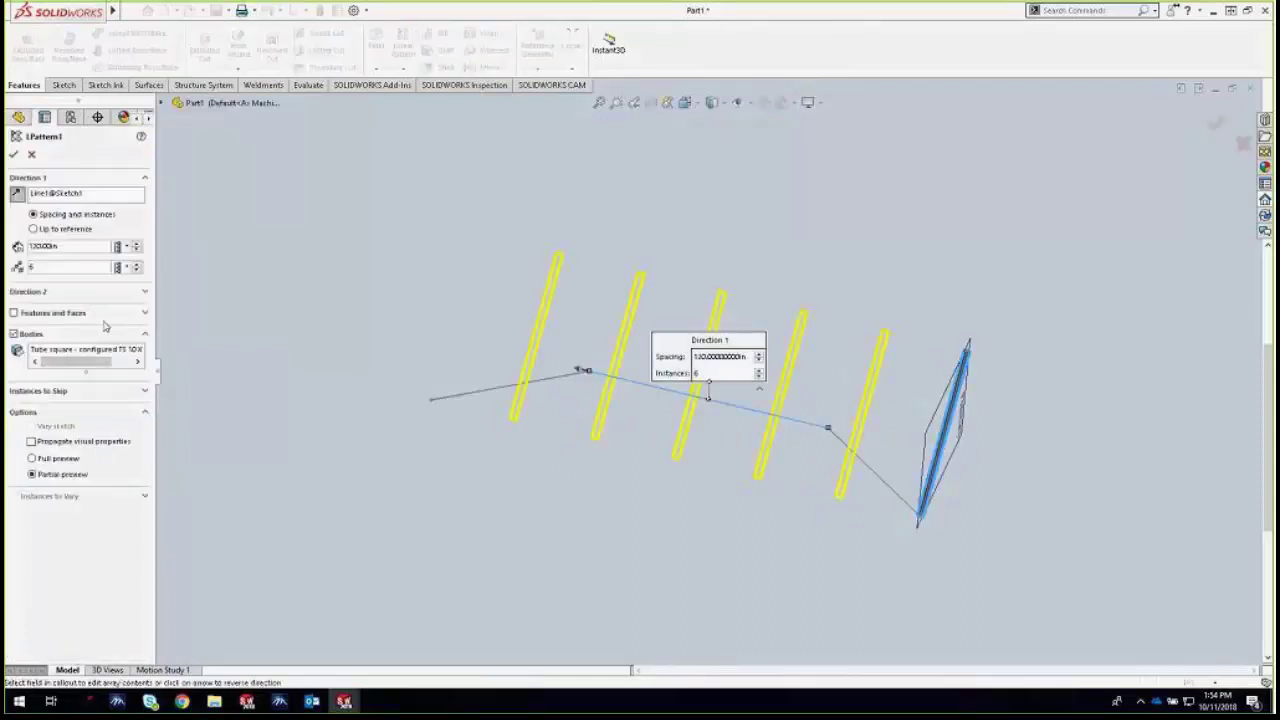
pyautogui.click(137, 250)
pyautogui.click(90, 248)
pyautogui.moveTo(90, 248); pyautogui.dragTo(8, 263)
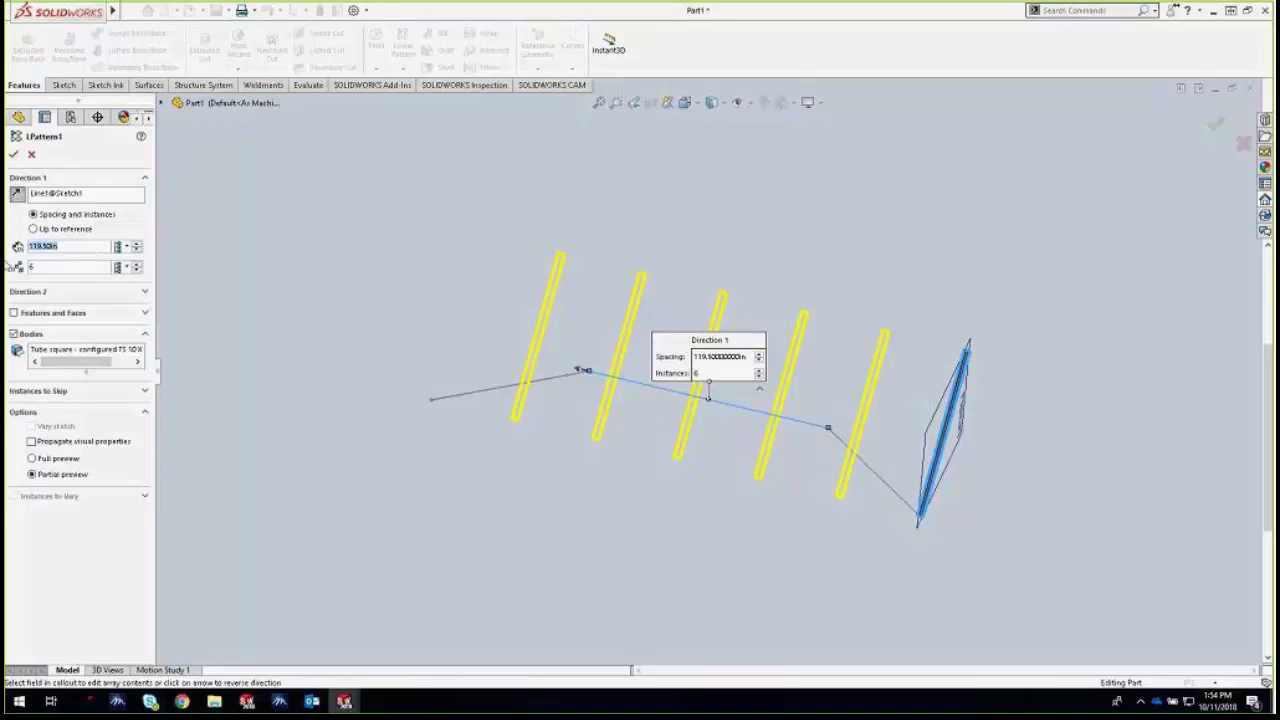
pyautogui.write('80')
pyautogui.press('Return')
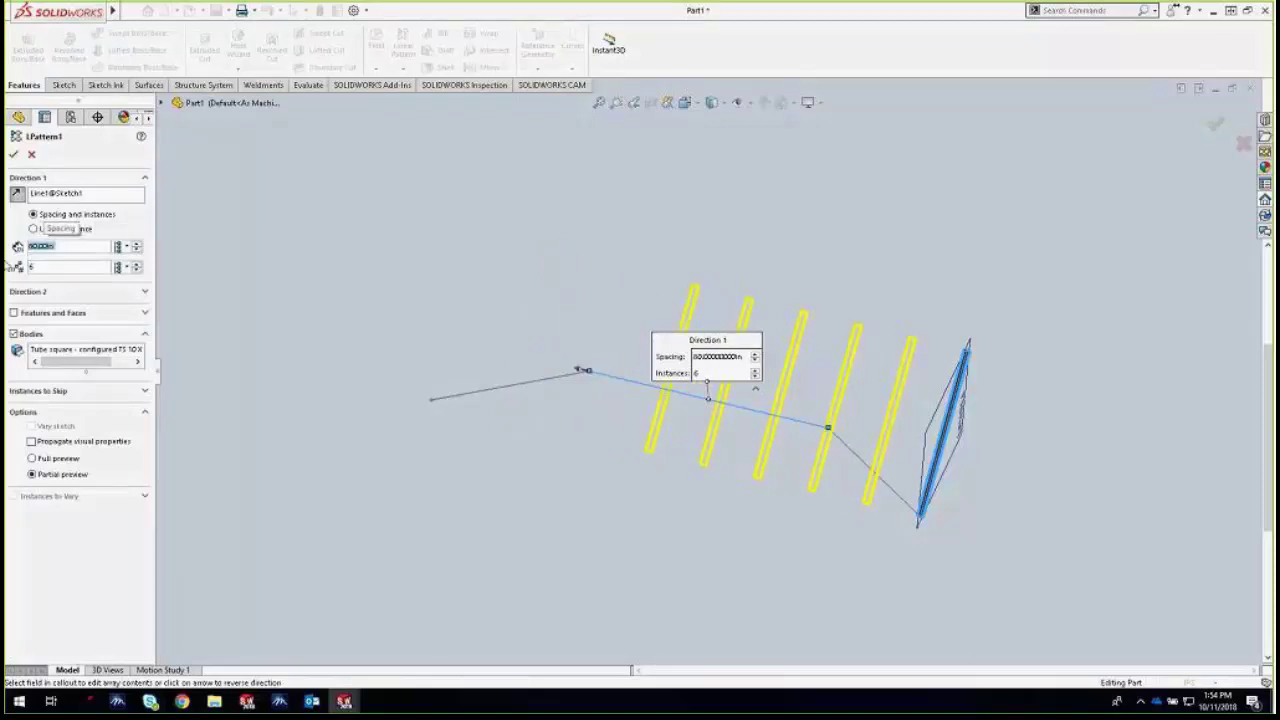
# Set the tube pattern's number of instances to 9 and accept the edited pattern
pyautogui.click(136, 271)
pyautogui.click(136, 271)
pyautogui.click(136, 265)
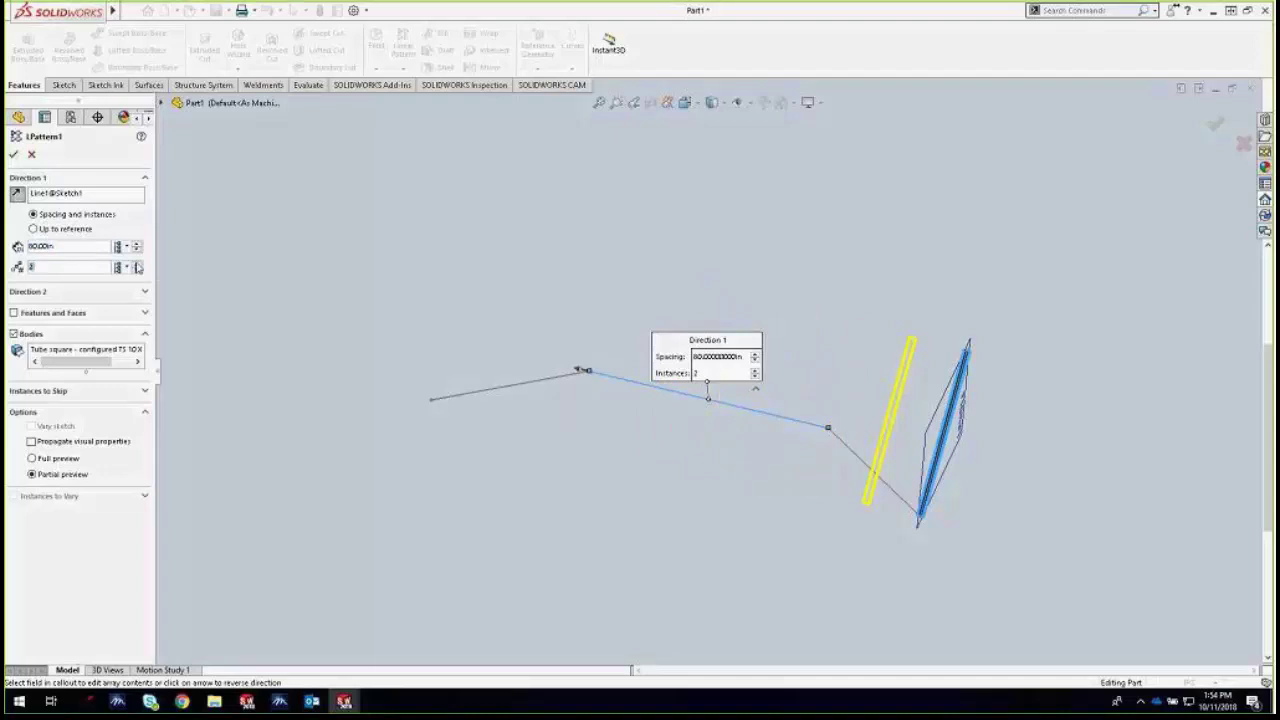
pyautogui.click(136, 265)
pyautogui.click(136, 265)
pyautogui.click(136, 265)
pyautogui.click(136, 265)
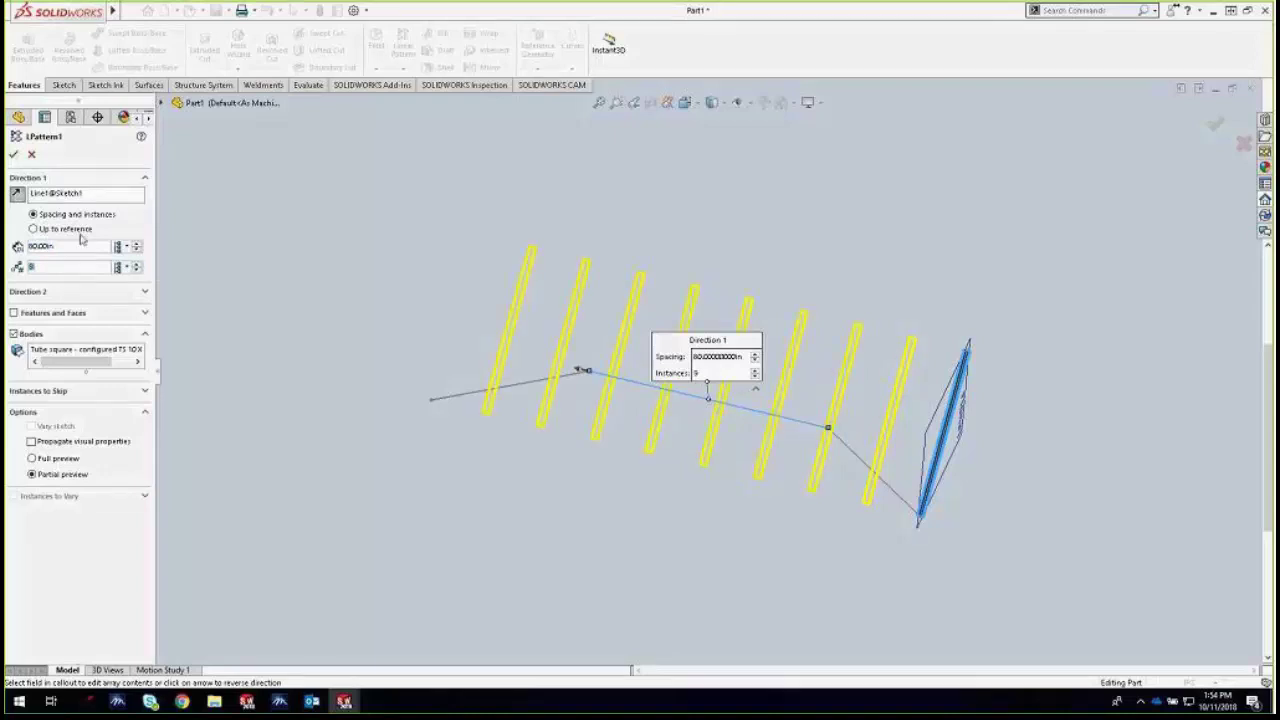
pyautogui.click(14, 154)
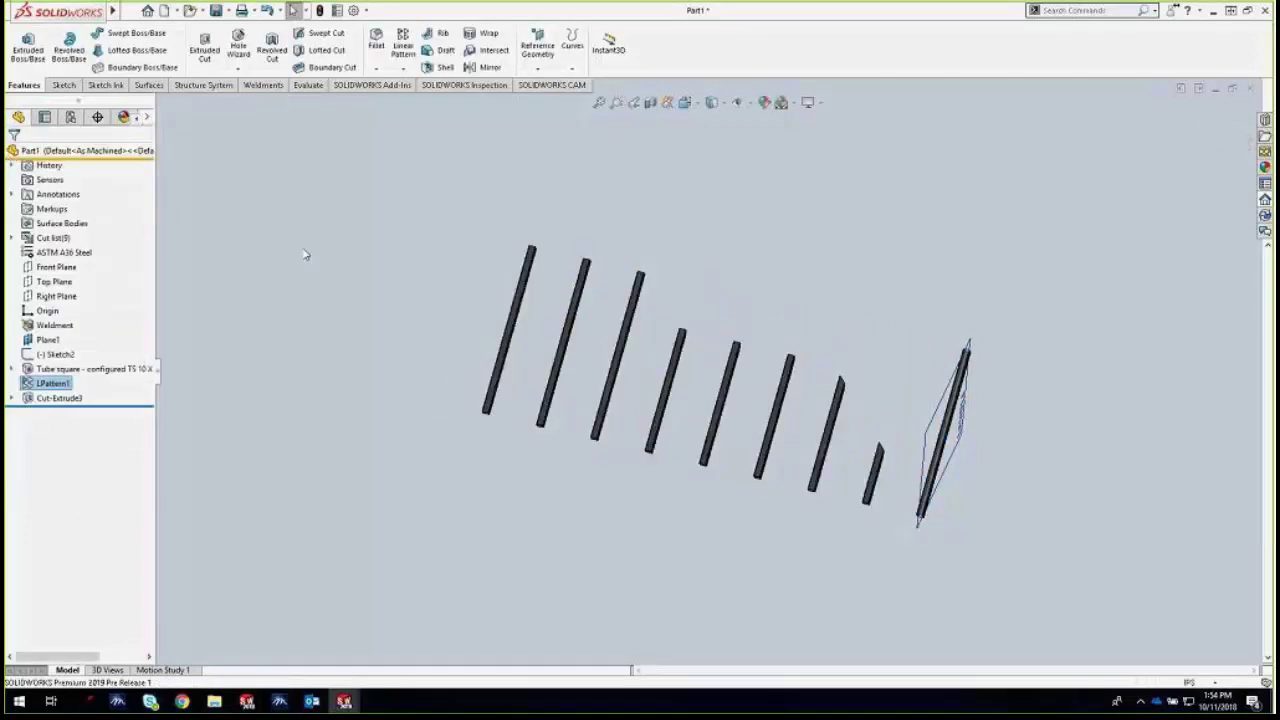
# Edit the extruded cut, set its feature scope to All bodies, and accept the change
pyautogui.rightClick(80, 398)
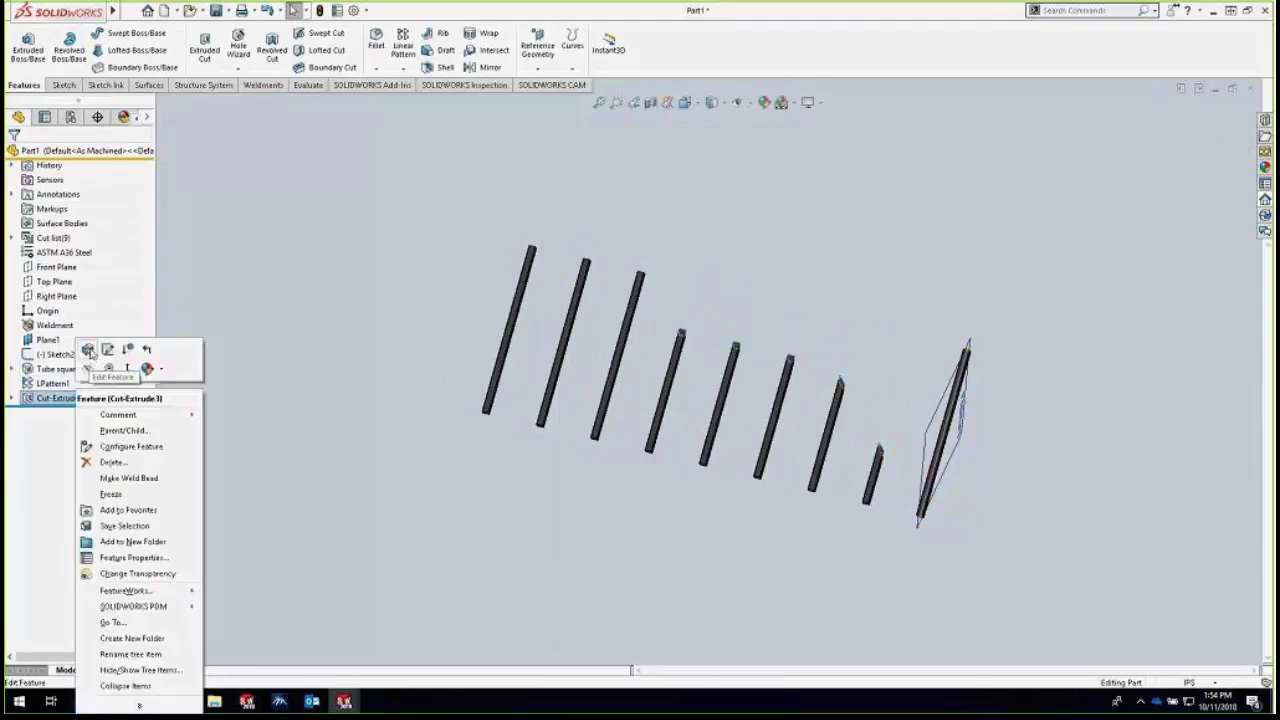
pyautogui.press('Escape')
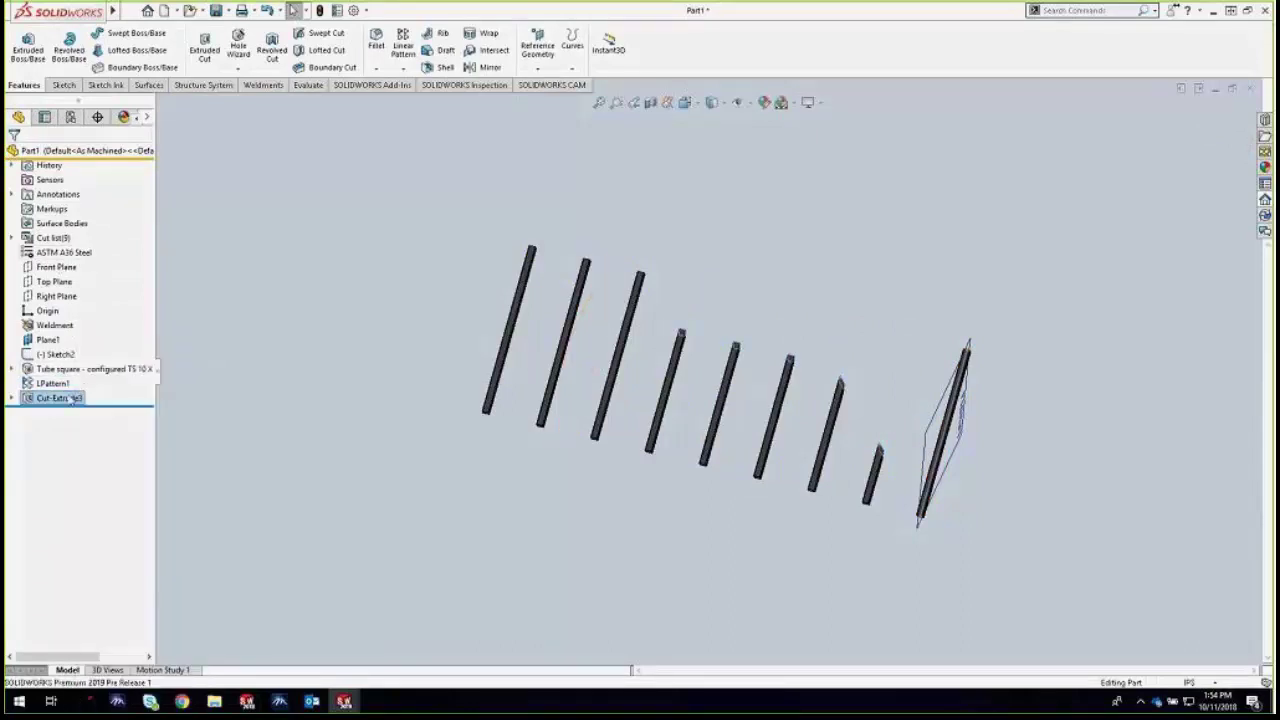
pyautogui.rightClick(70, 398)
pyautogui.click(80, 349)
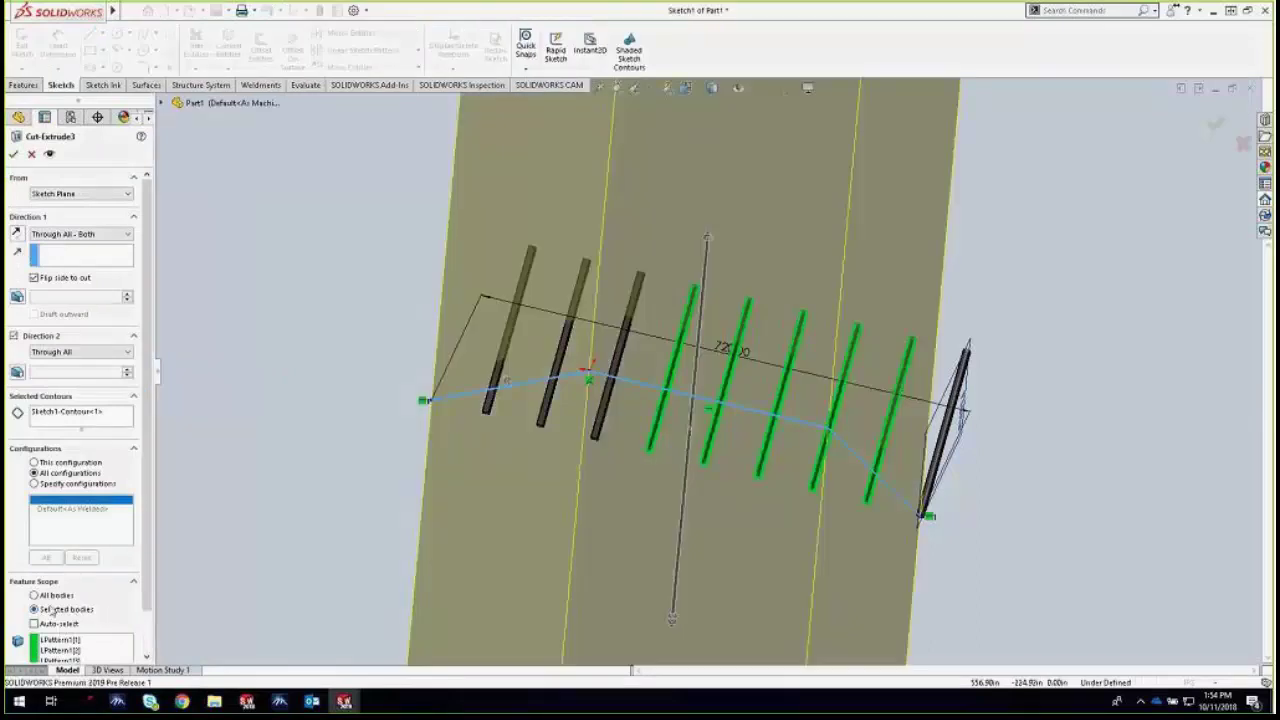
pyautogui.click(47, 604)
pyautogui.click(46, 598)
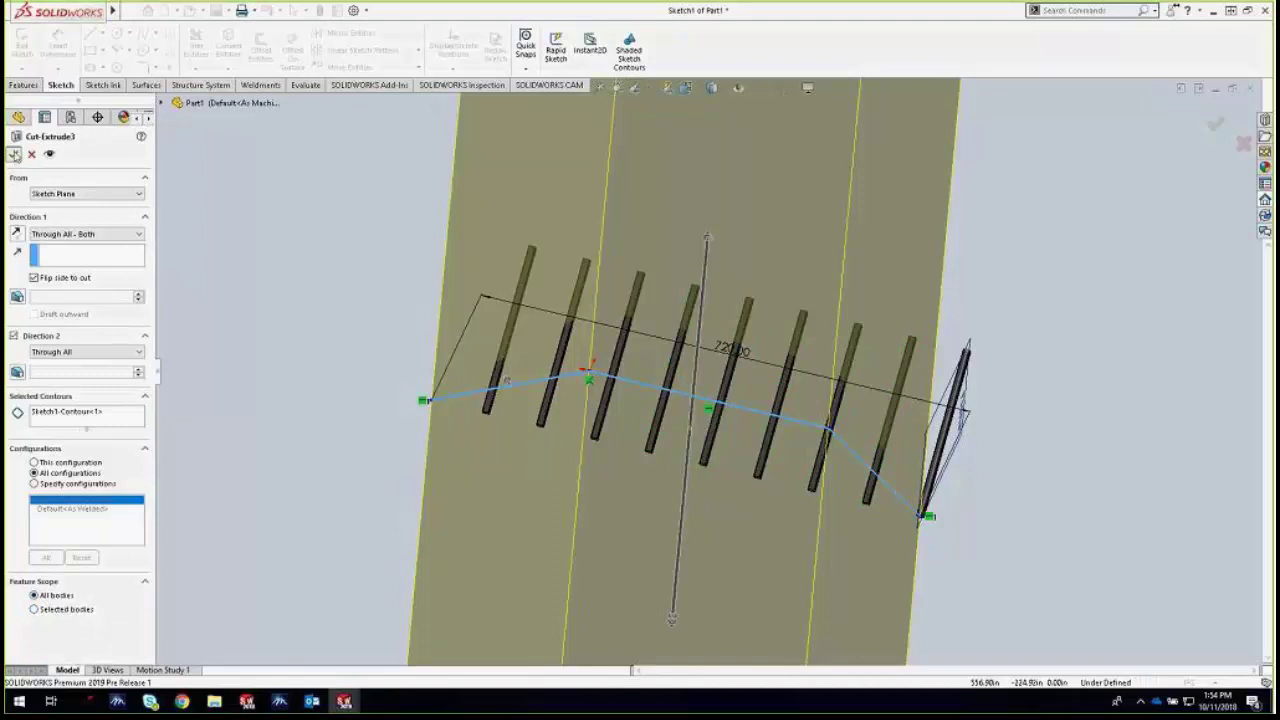
pyautogui.click(14, 154)
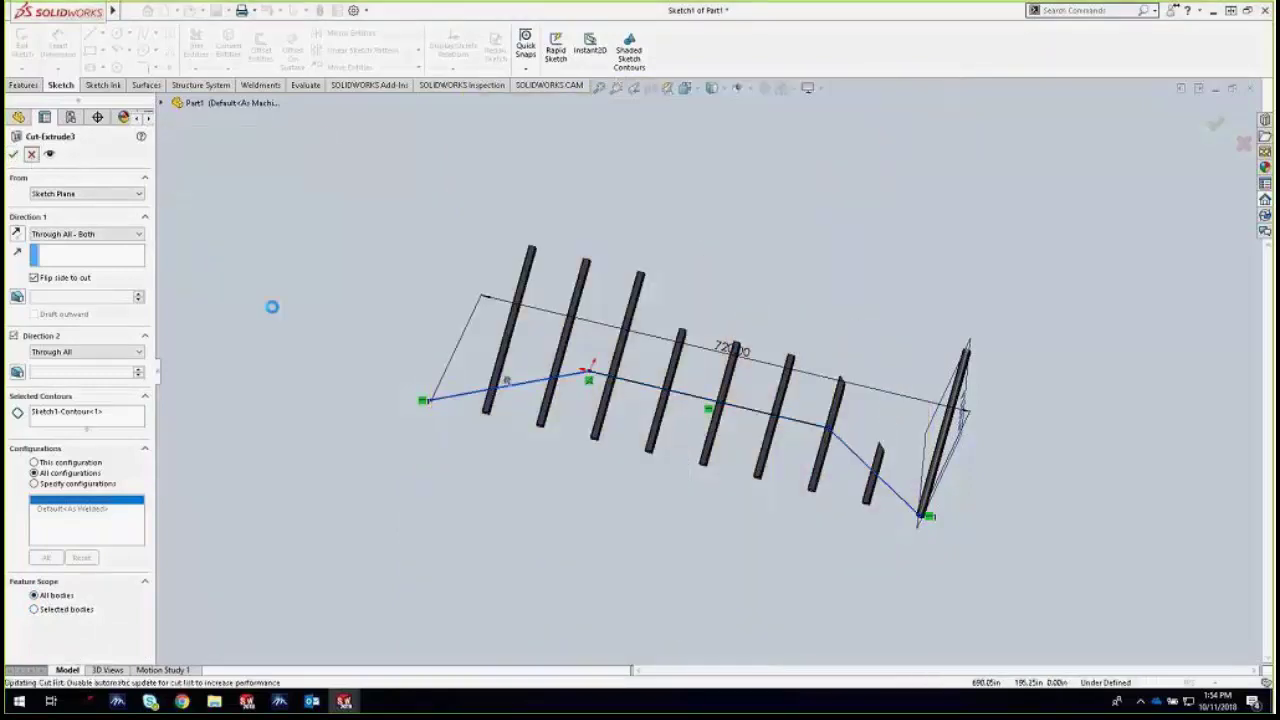
# Edit the extruded cut's frame sketch and pull the right leg's free endpoint down to about 194 in below the origin
pyautogui.scroll(-5, 903, 451)
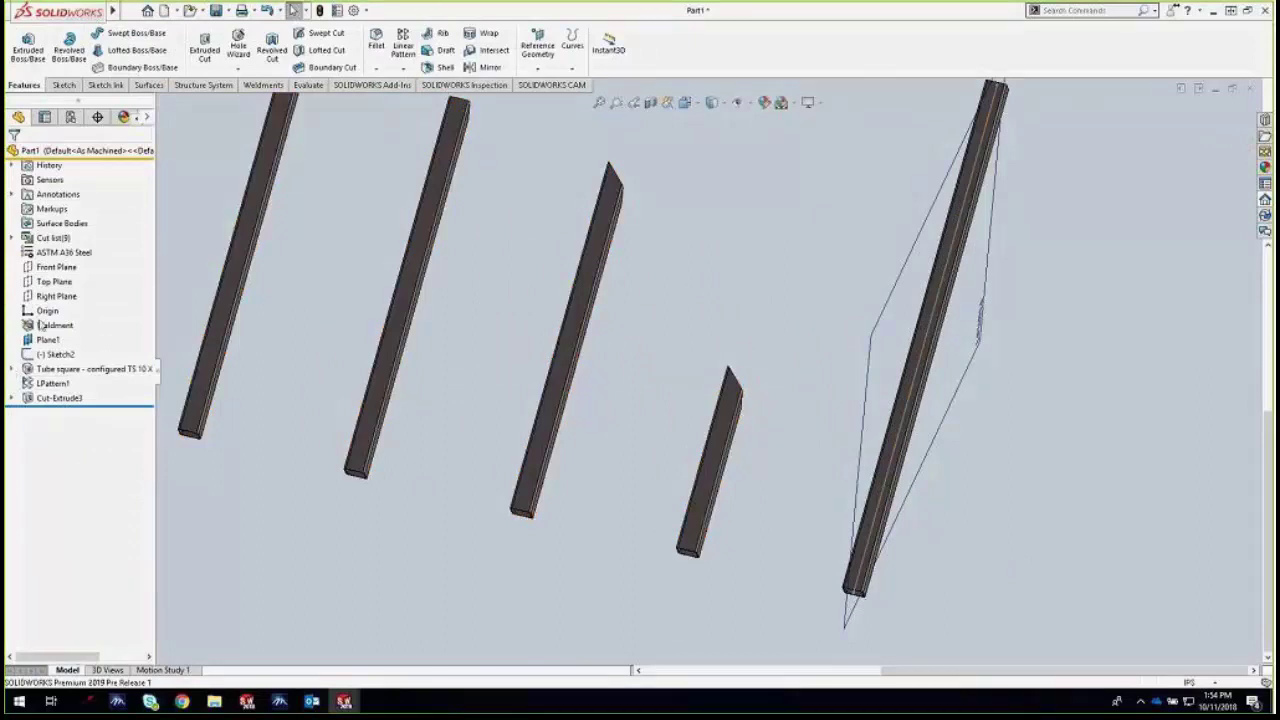
pyautogui.click(10, 398)
pyautogui.click(66, 413)
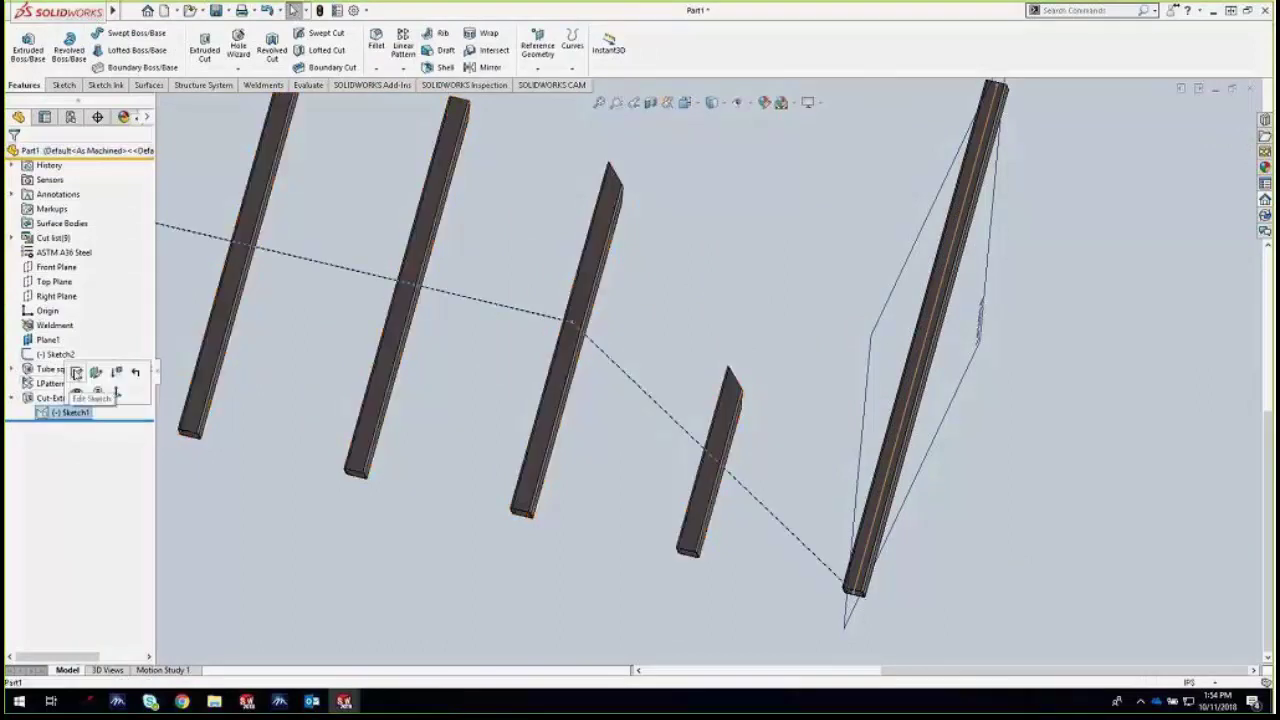
pyautogui.click(92, 372)
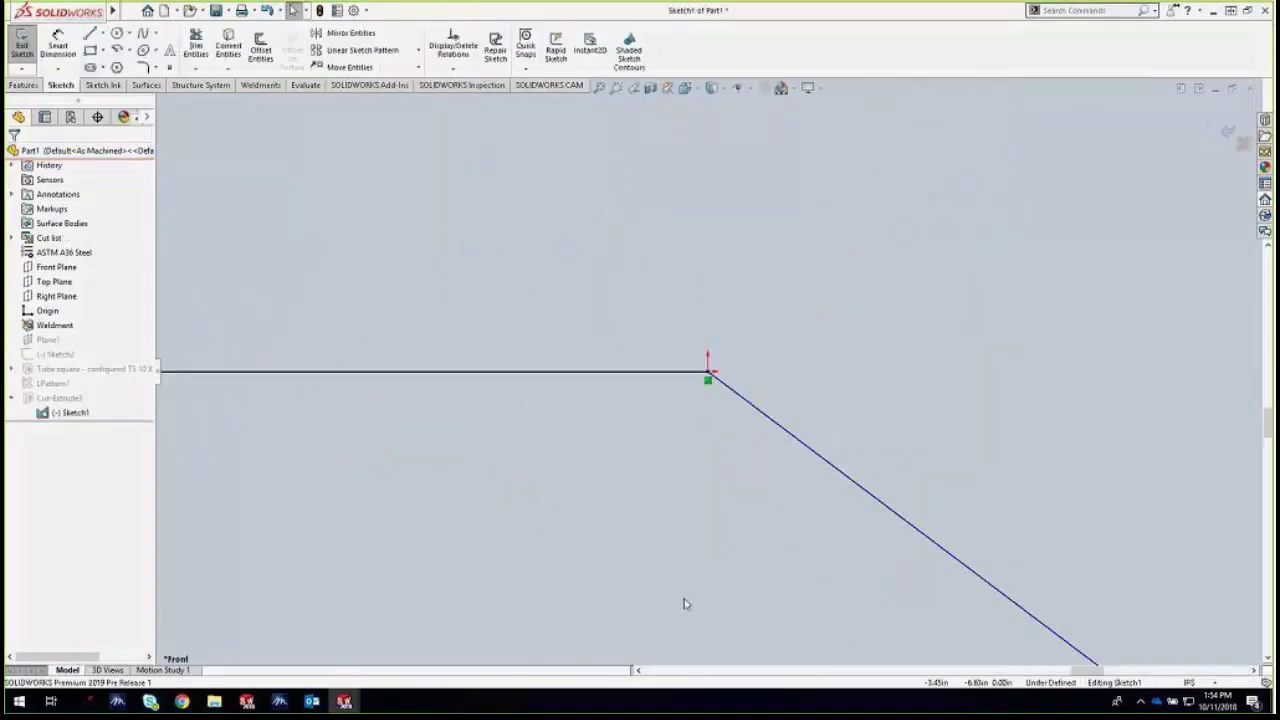
pyautogui.press('f')
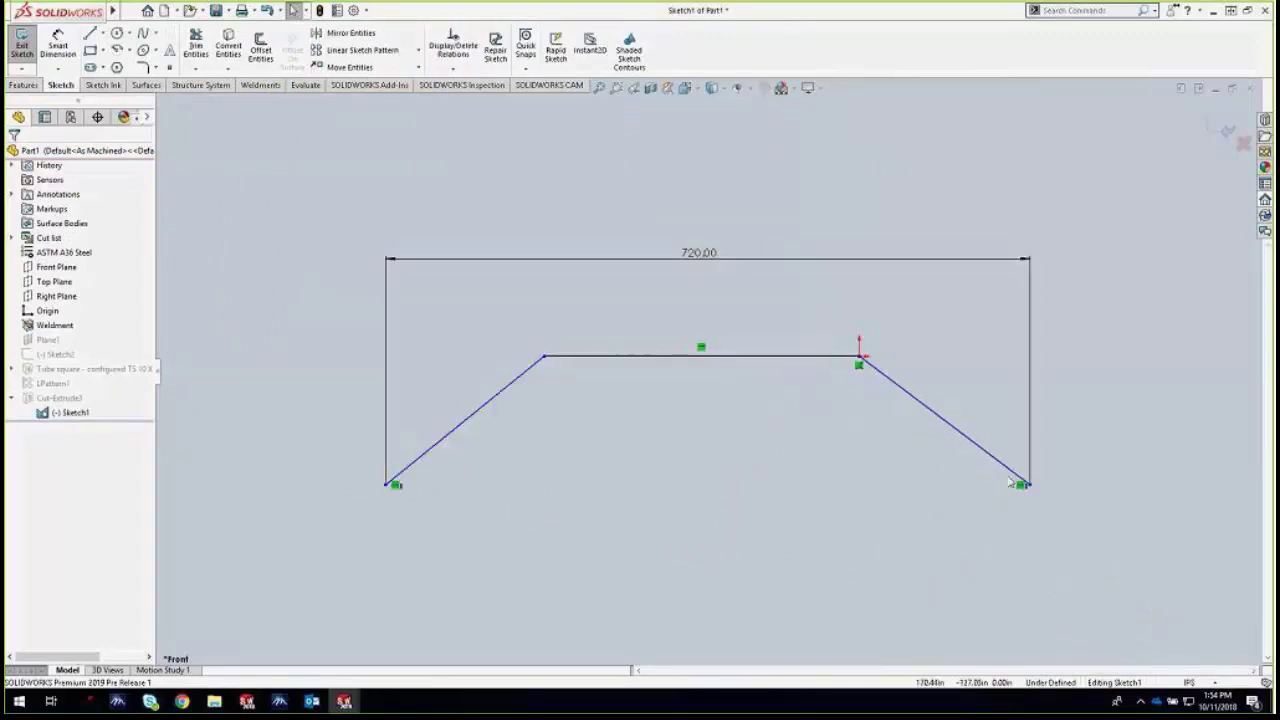
pyautogui.moveTo(1028, 487)
pyautogui.mouseDown()
pyautogui.moveTo(1085, 535)
pyautogui.moveTo(1030, 538)
pyautogui.mouseUp()
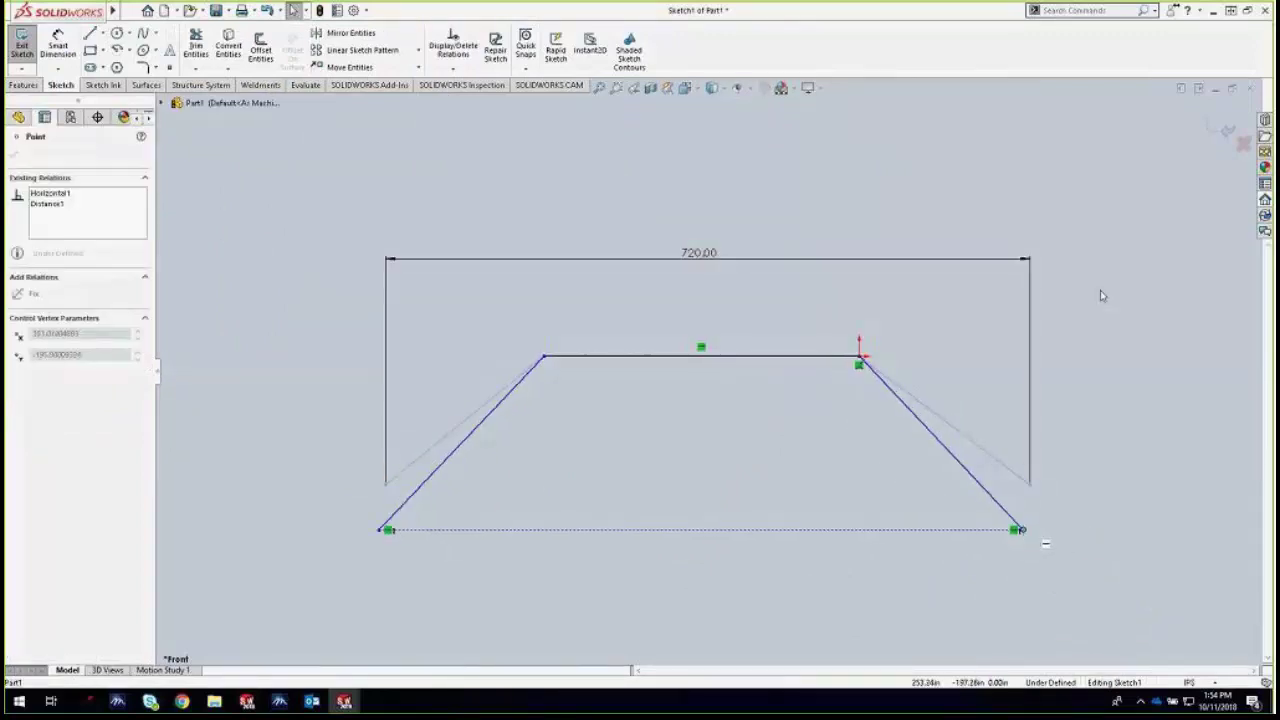
pyautogui.click(1243, 144)
pyautogui.click(679, 361)
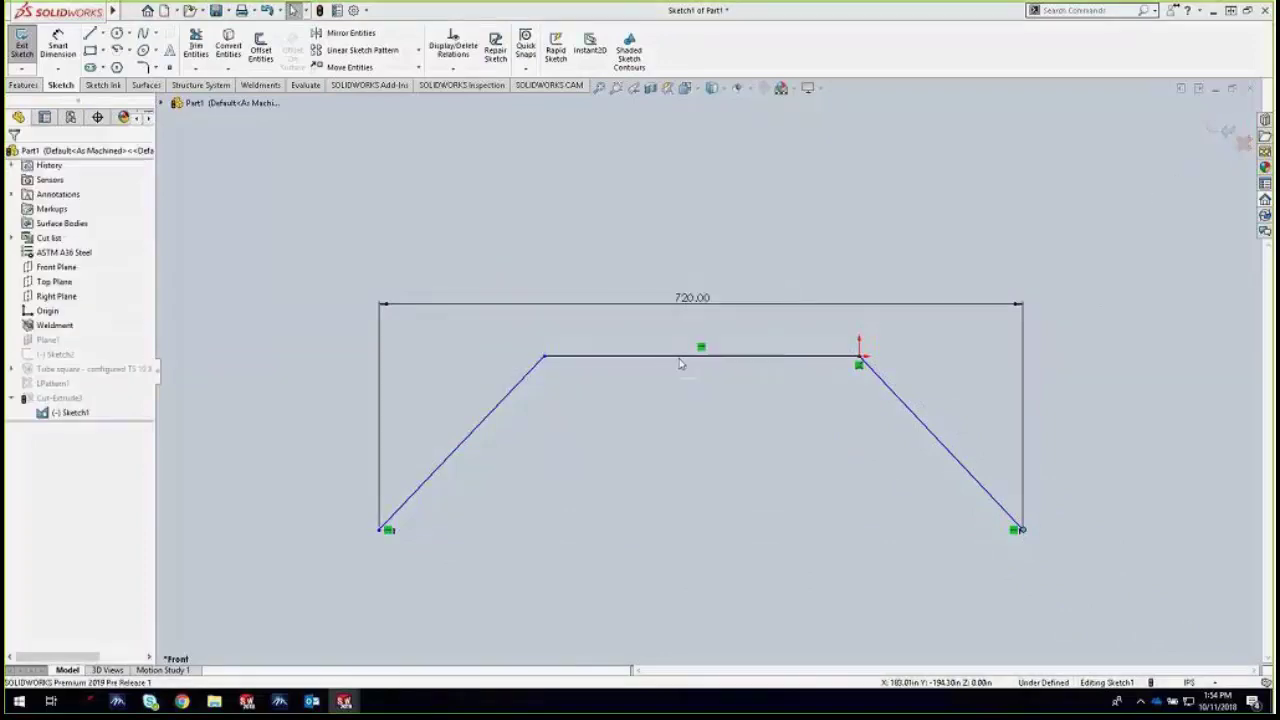